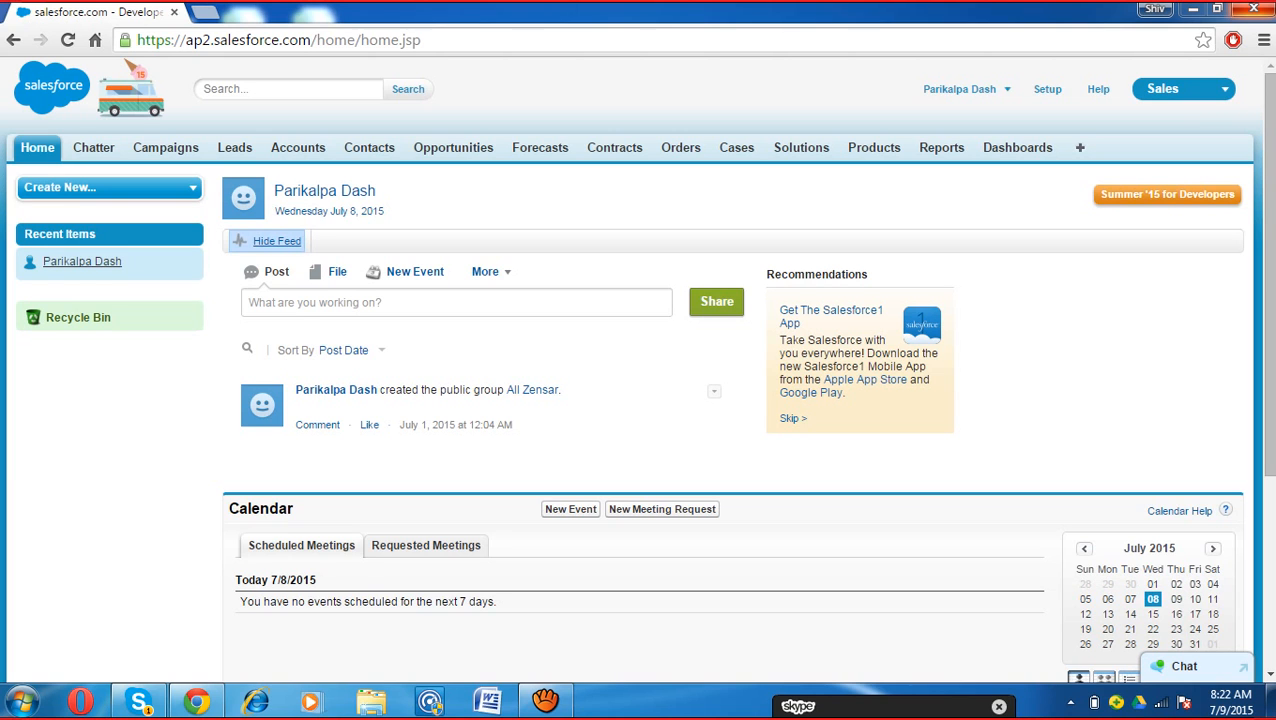
Step: Hide the feed on the home page and look over the Calendar, My Tasks and Items to Approve sections
click(276, 241)
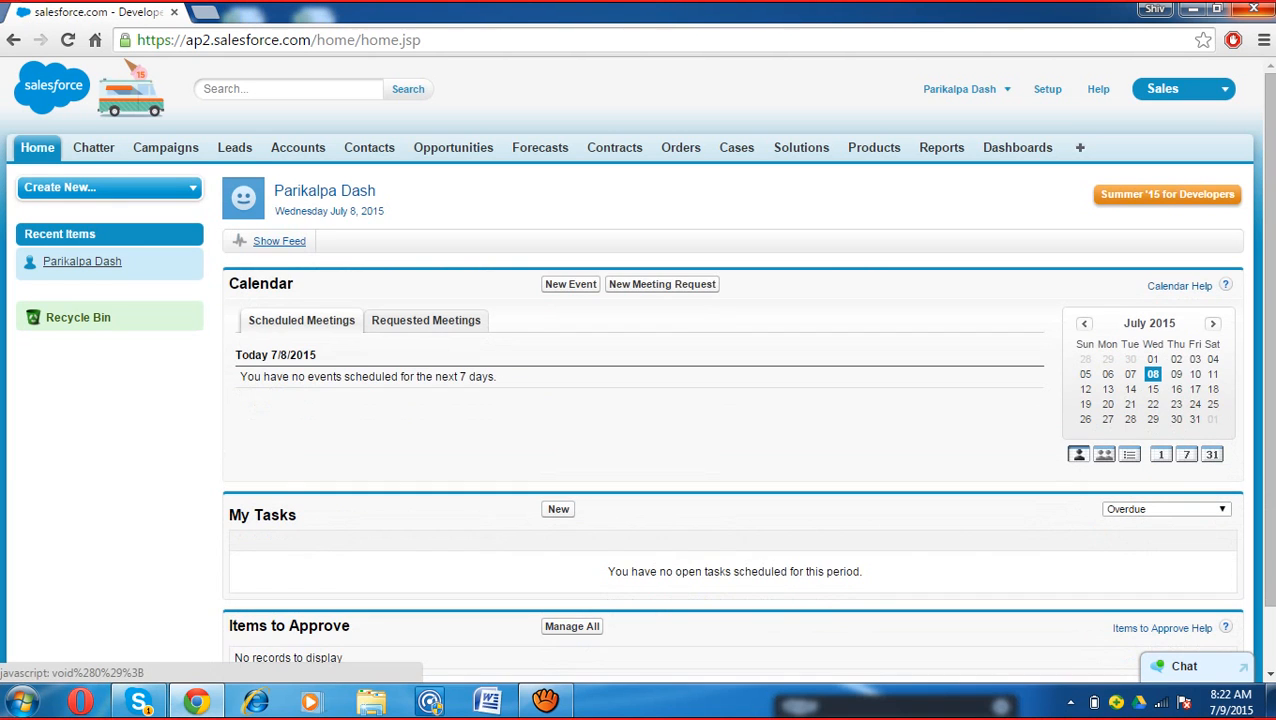
scroll(636, 371, down, 1)
scroll(636, 371, up, 1)
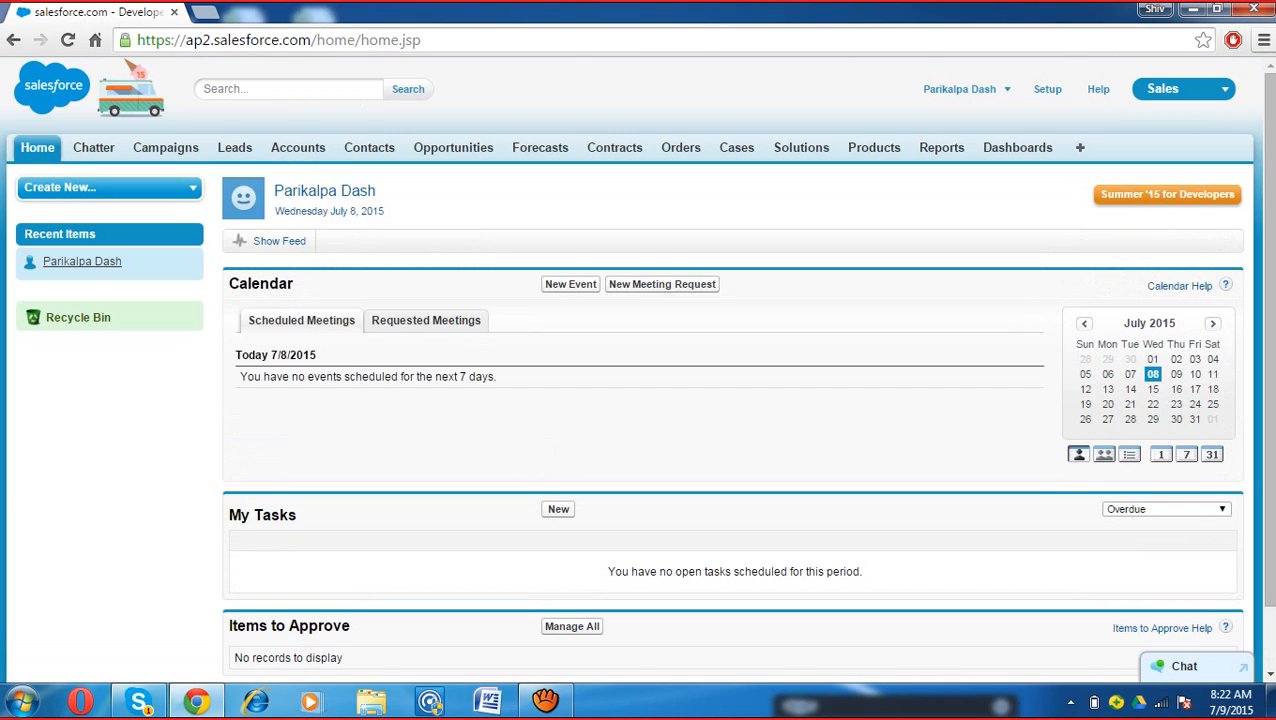
Step: Open a new incognito window and go to login.salesforce.com
click(1264, 40)
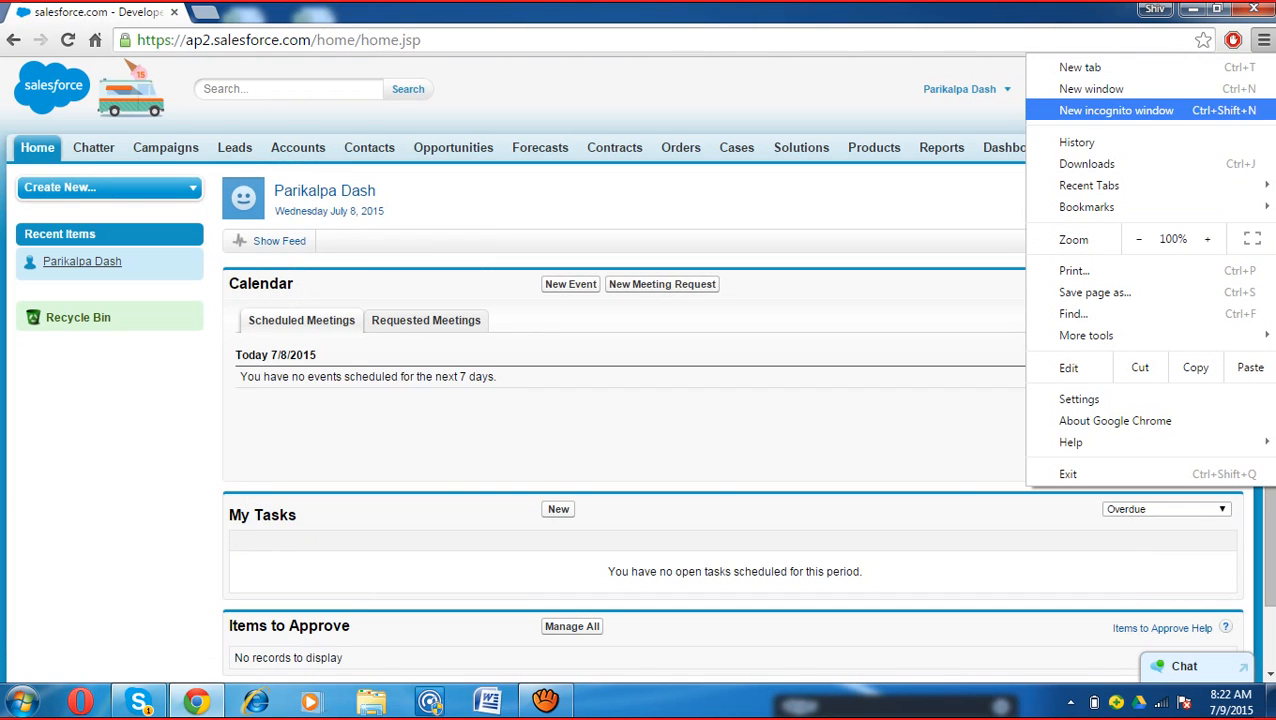
click(1116, 110)
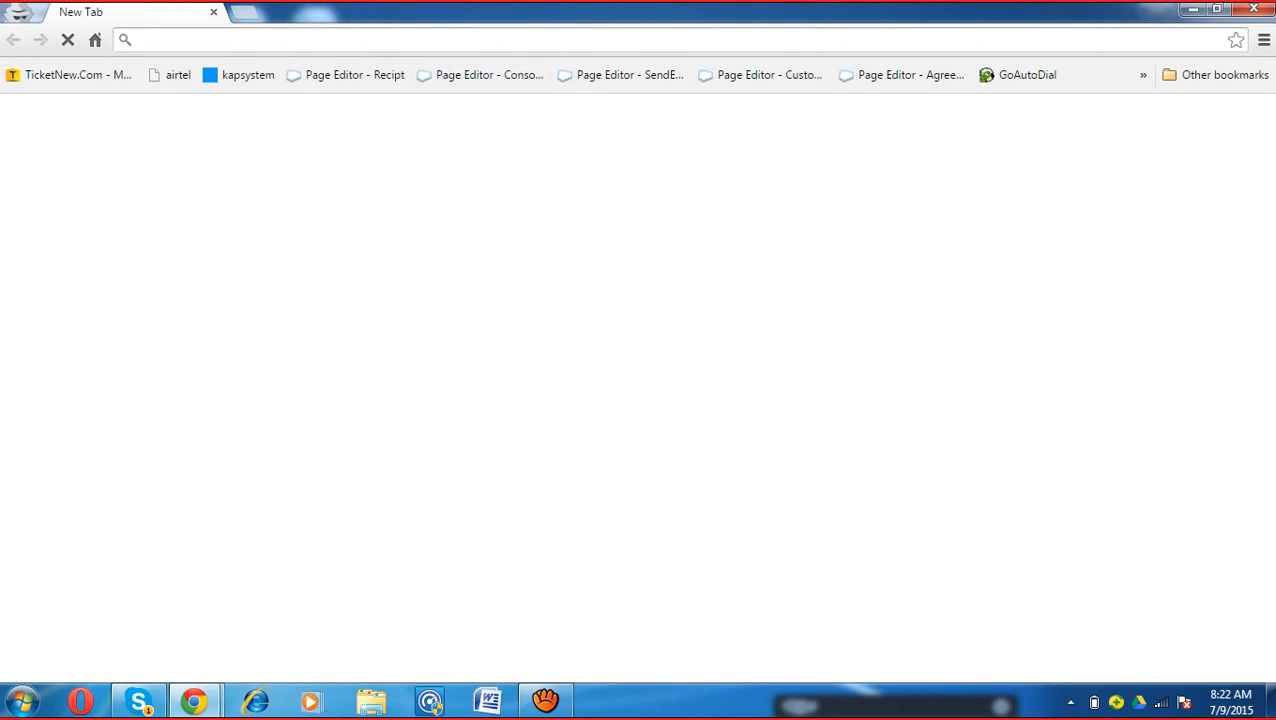
text(login.salesforce.com)
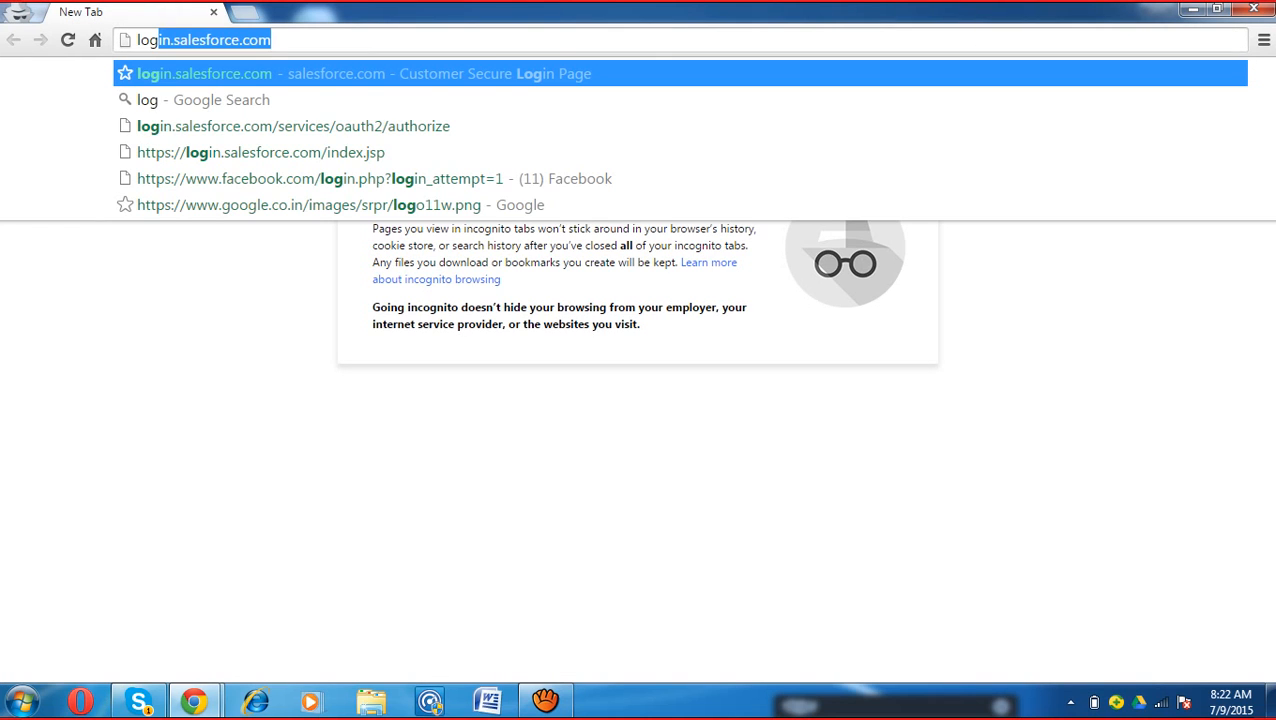
key(Return)
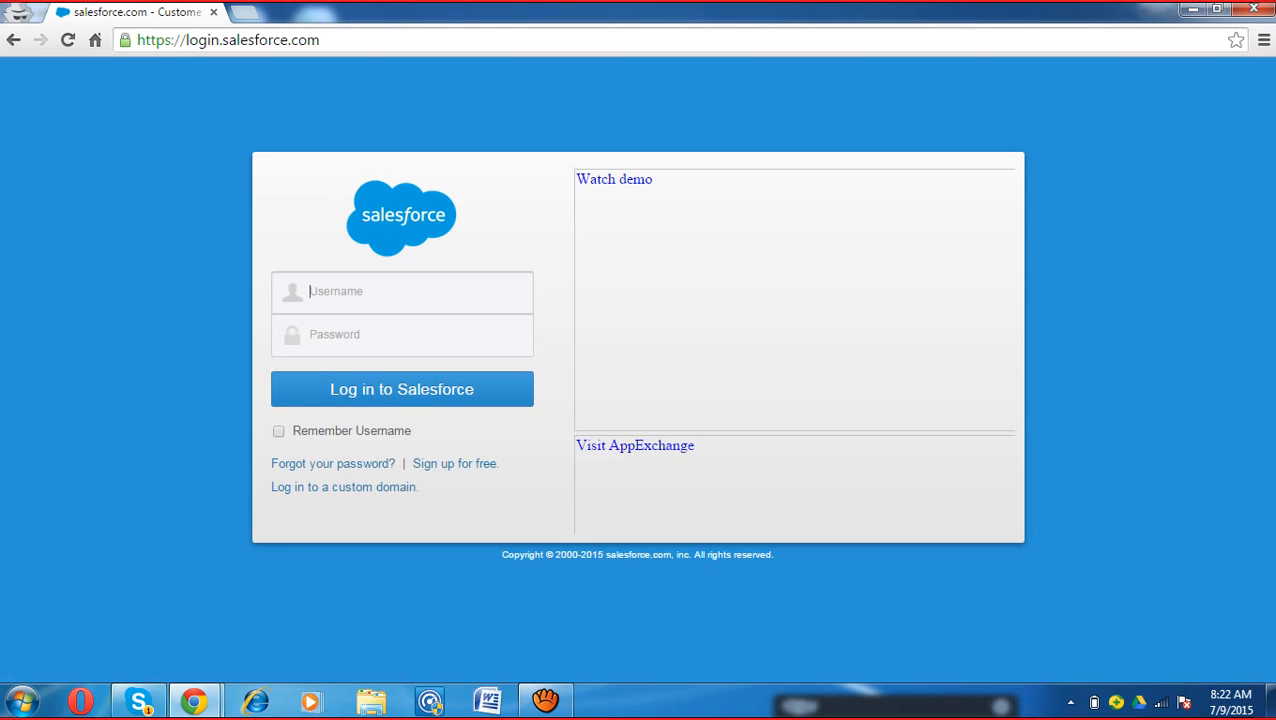
Step: Log in to Salesforce with the saved username and stored password, and minimize the reminders pop-up
key(Down)
text(sa)
key(Down)
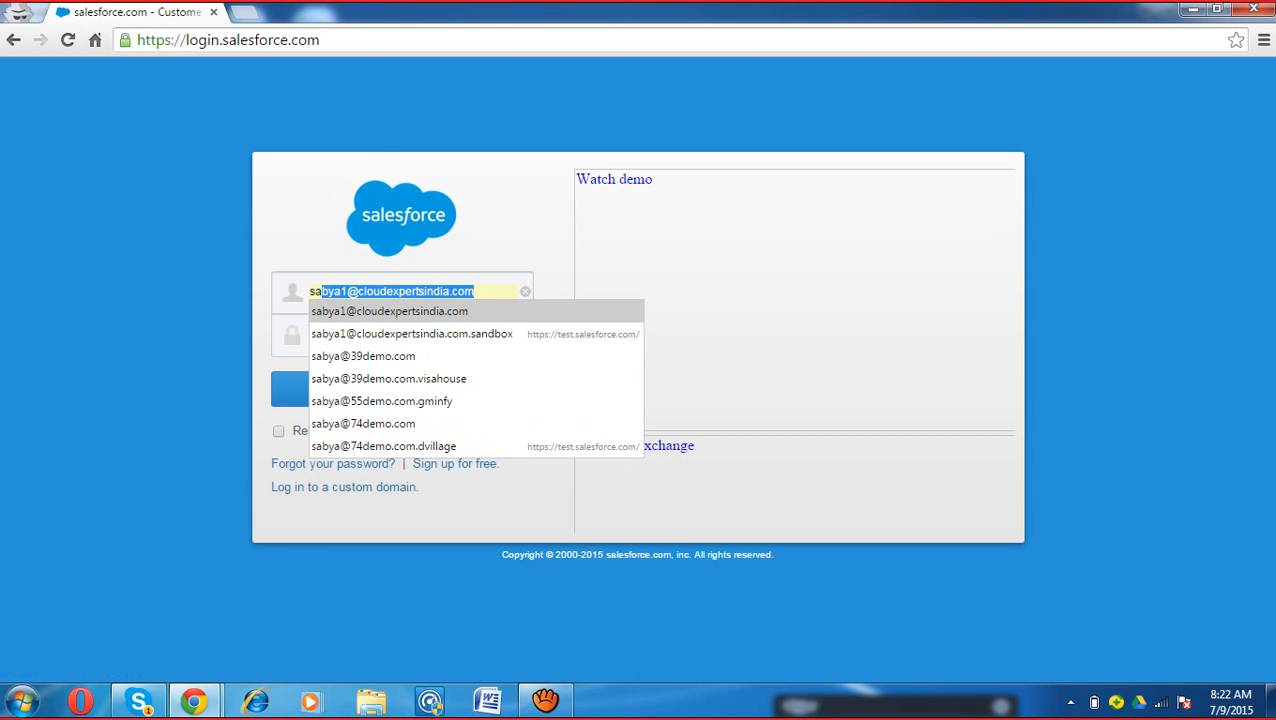
key(Return)
key(Return)
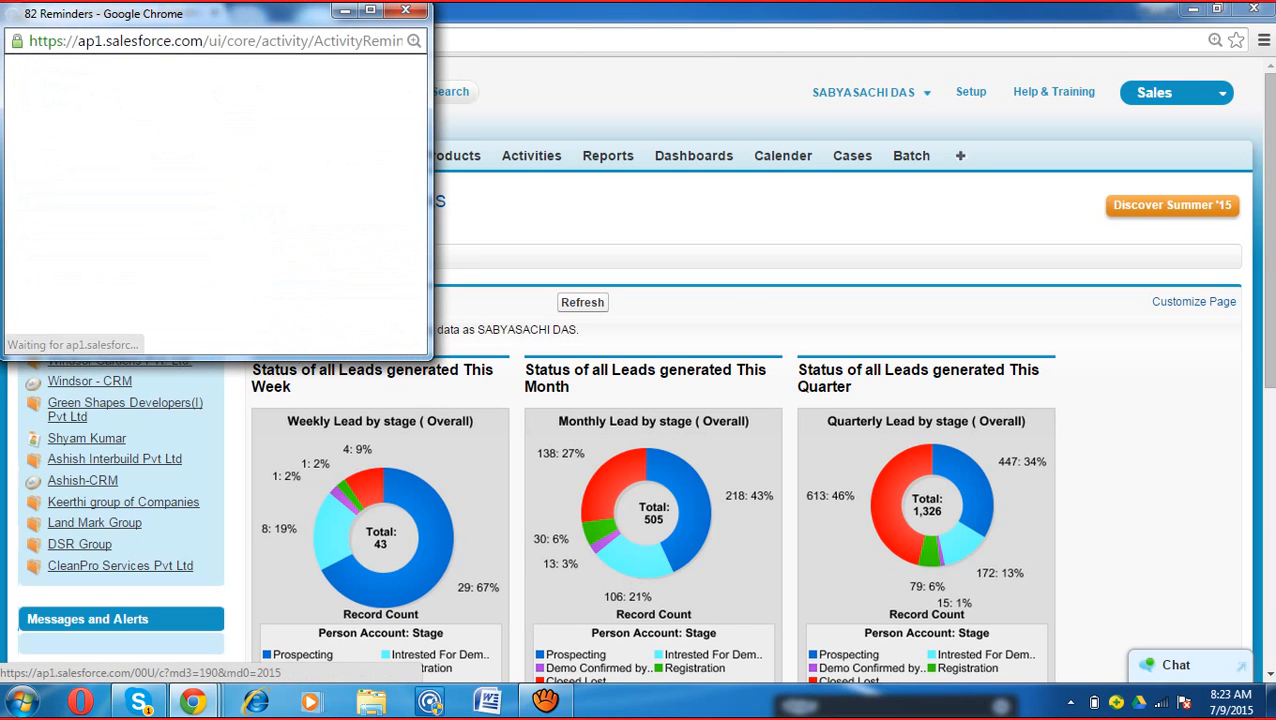
click(345, 11)
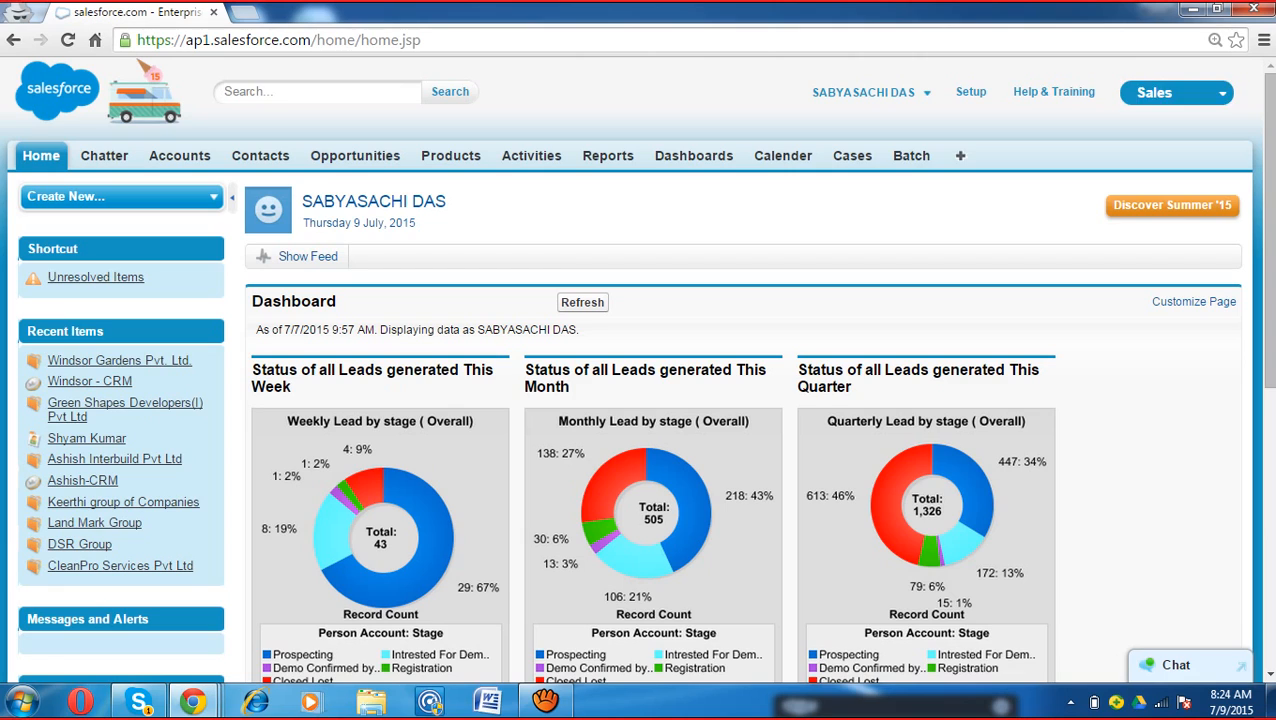
Step: Look at the list of available apps and the account user's menu
click(1160, 92)
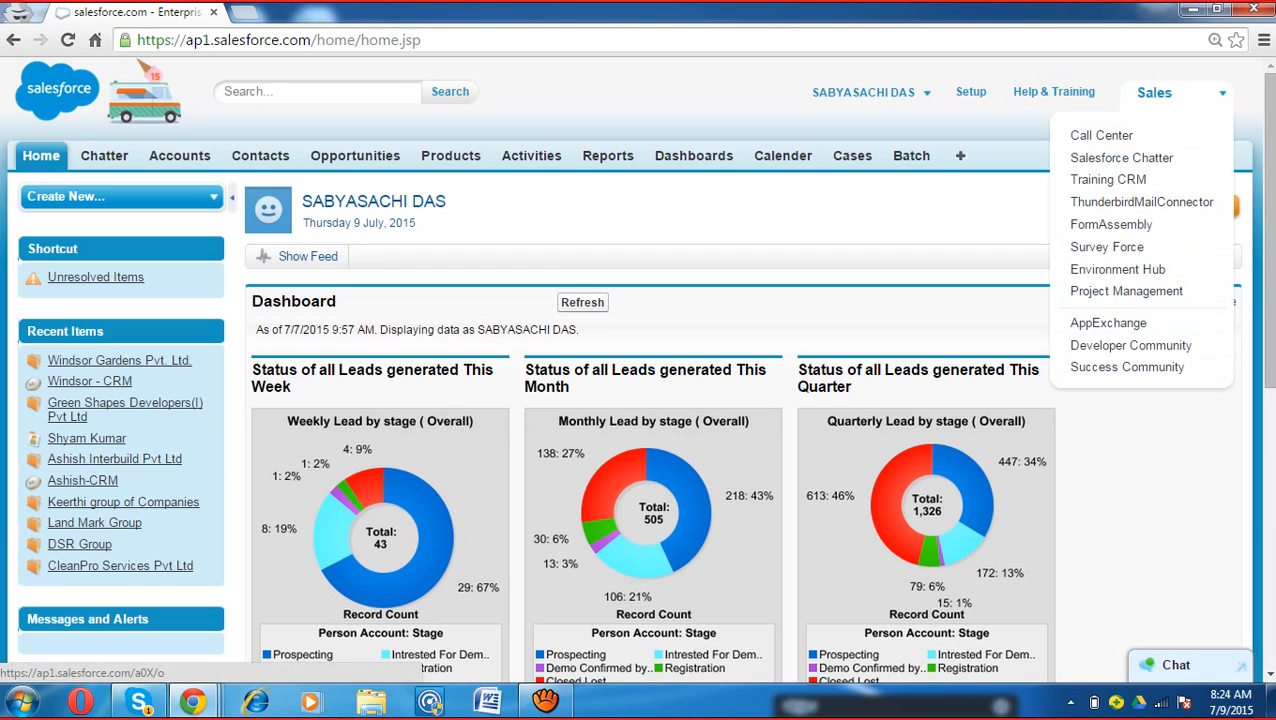
click(864, 92)
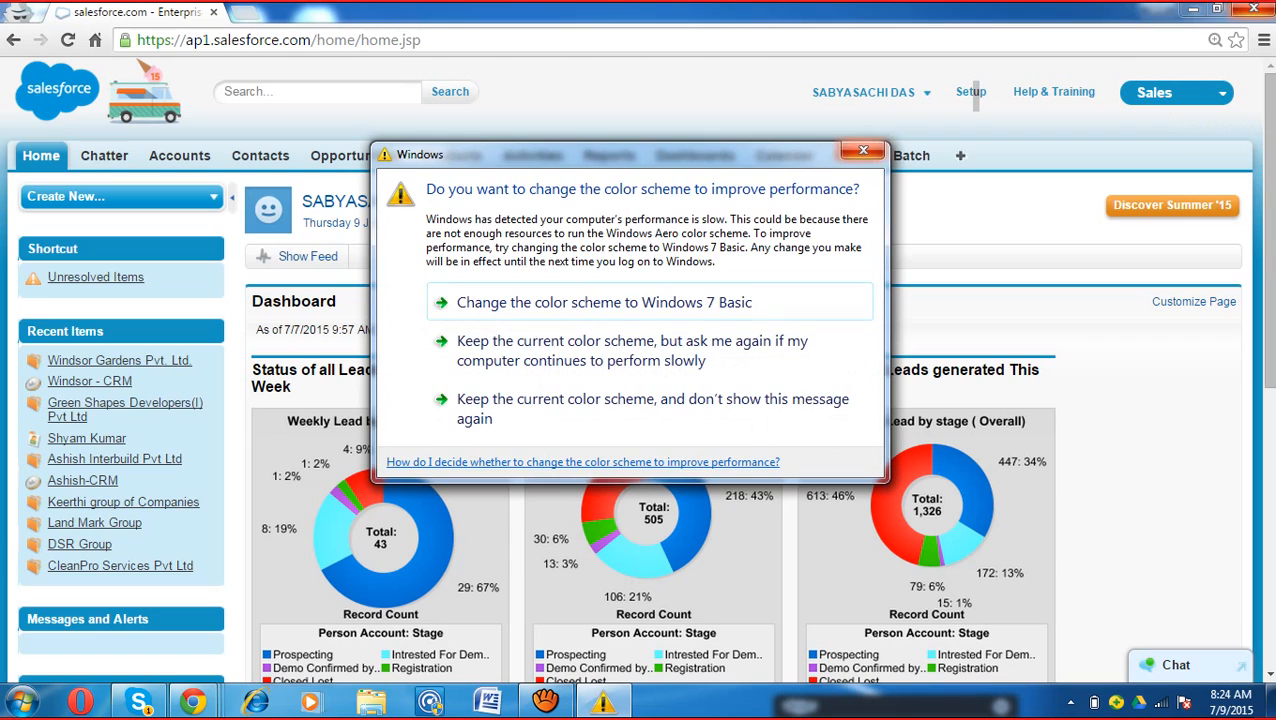
Step: Move the Windows color scheme prompt out of the way of the Salesforce page
click(863, 150)
drag(610, 154, 931, 677)
click(1184, 672)
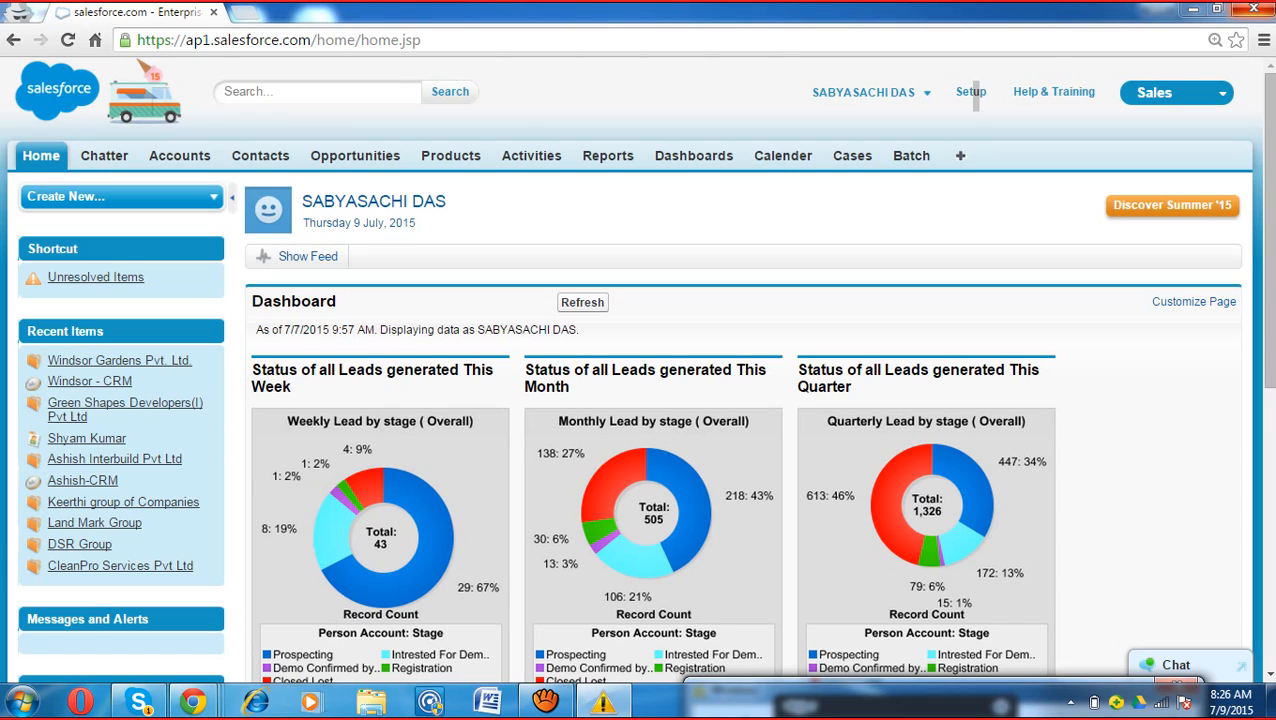
Step: View the list of available apps again, and open the Setup page to look through its administration sections and quick links
click(1154, 92)
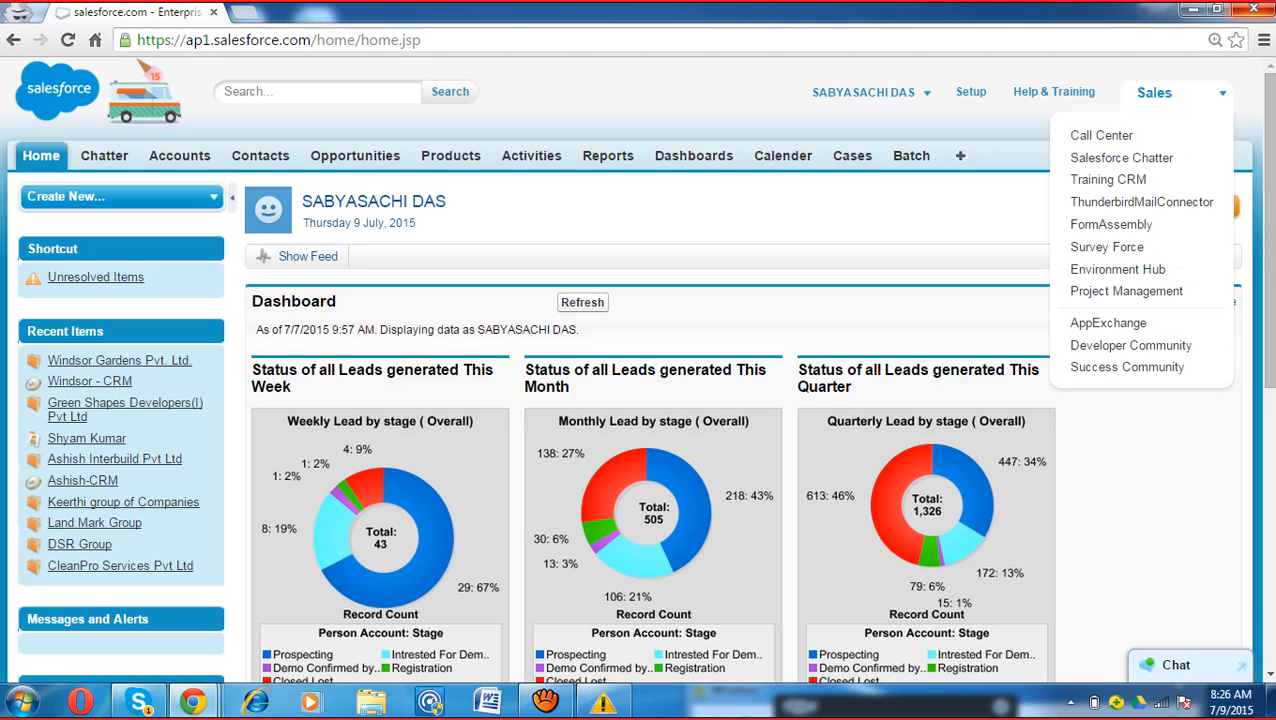
click(1176, 93)
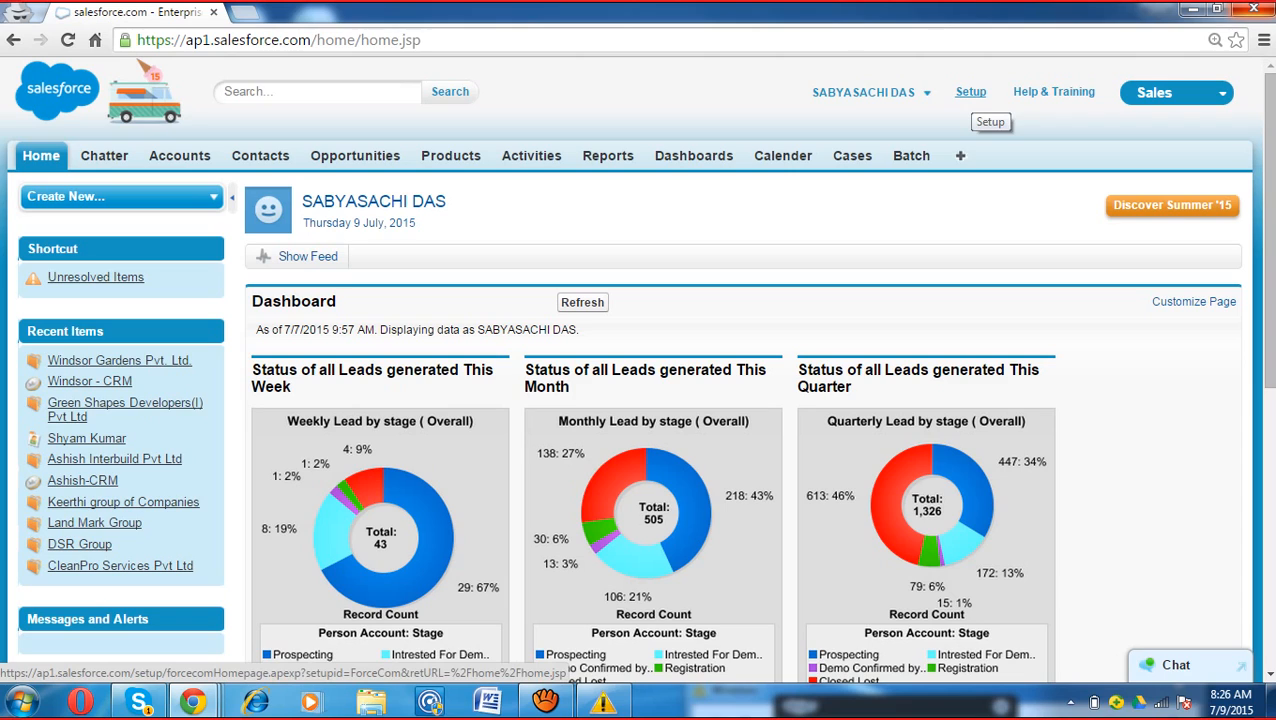
click(970, 91)
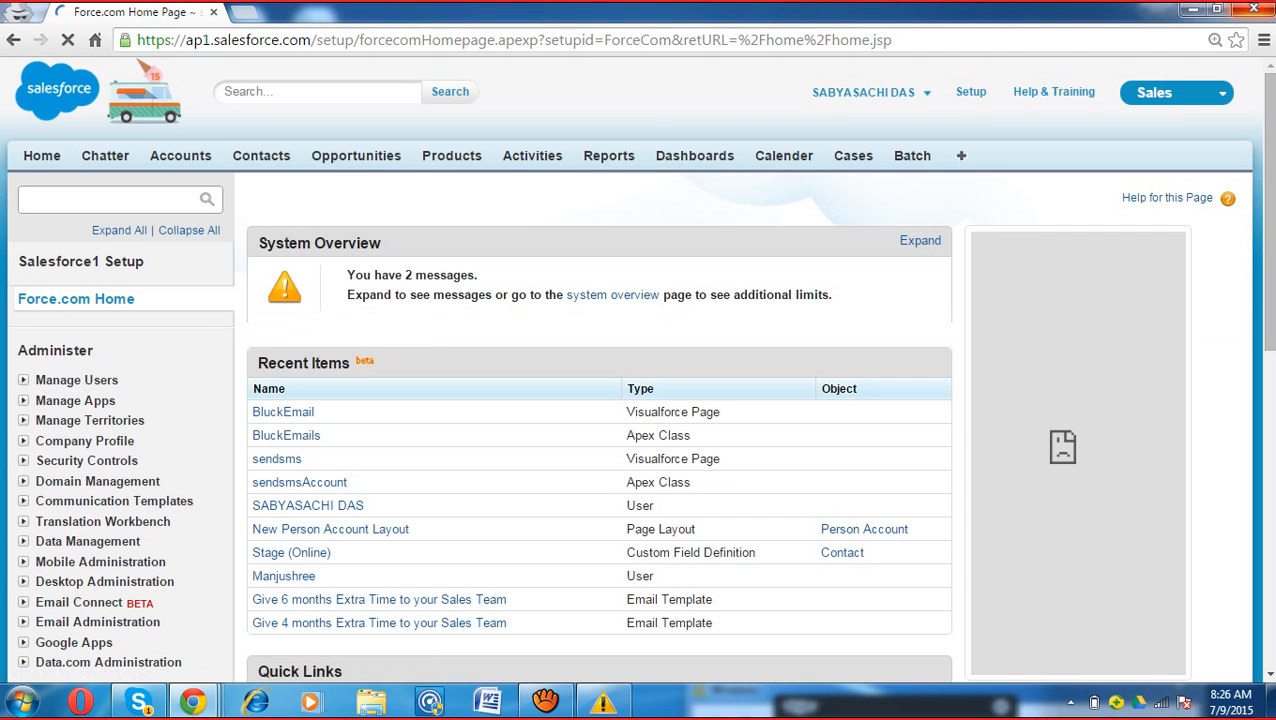
scroll(600, 400, down, 5)
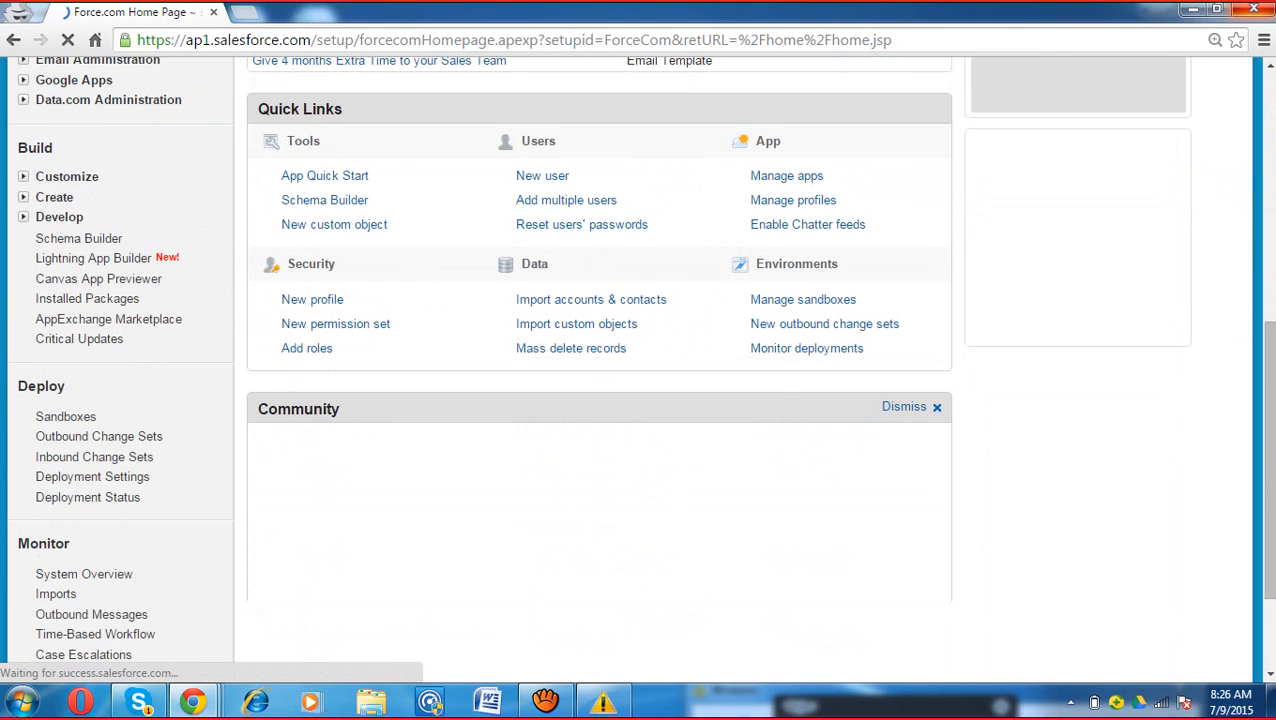
scroll(600, 400, up, 5)
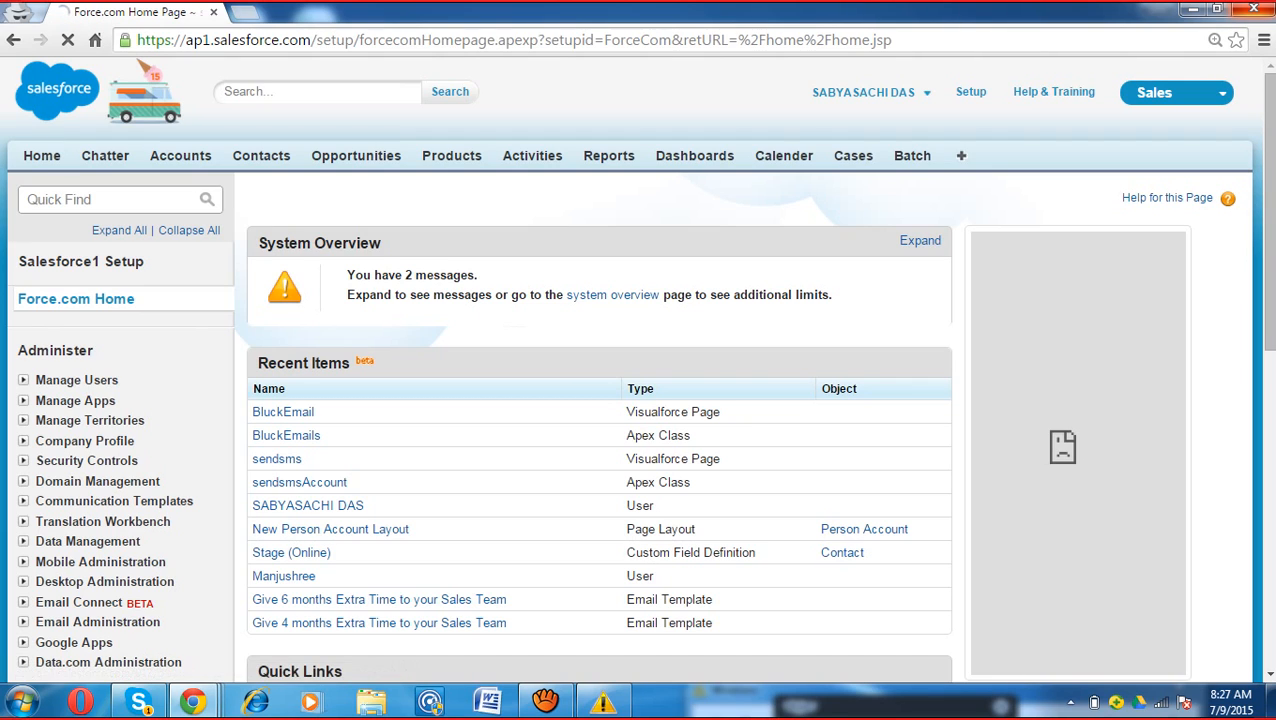
Step: Return to the Home page and review its dashboard charts, custom links and My Tasks
click(42, 155)
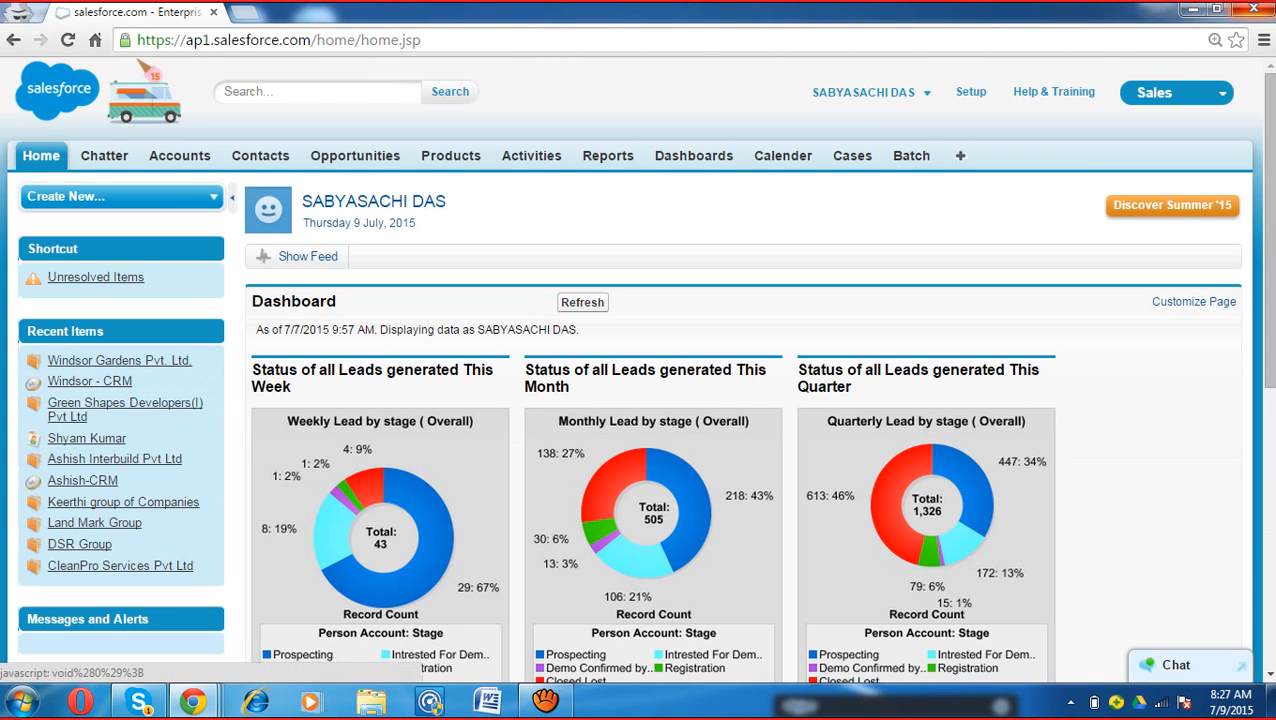
scroll(120, 172, down, 4)
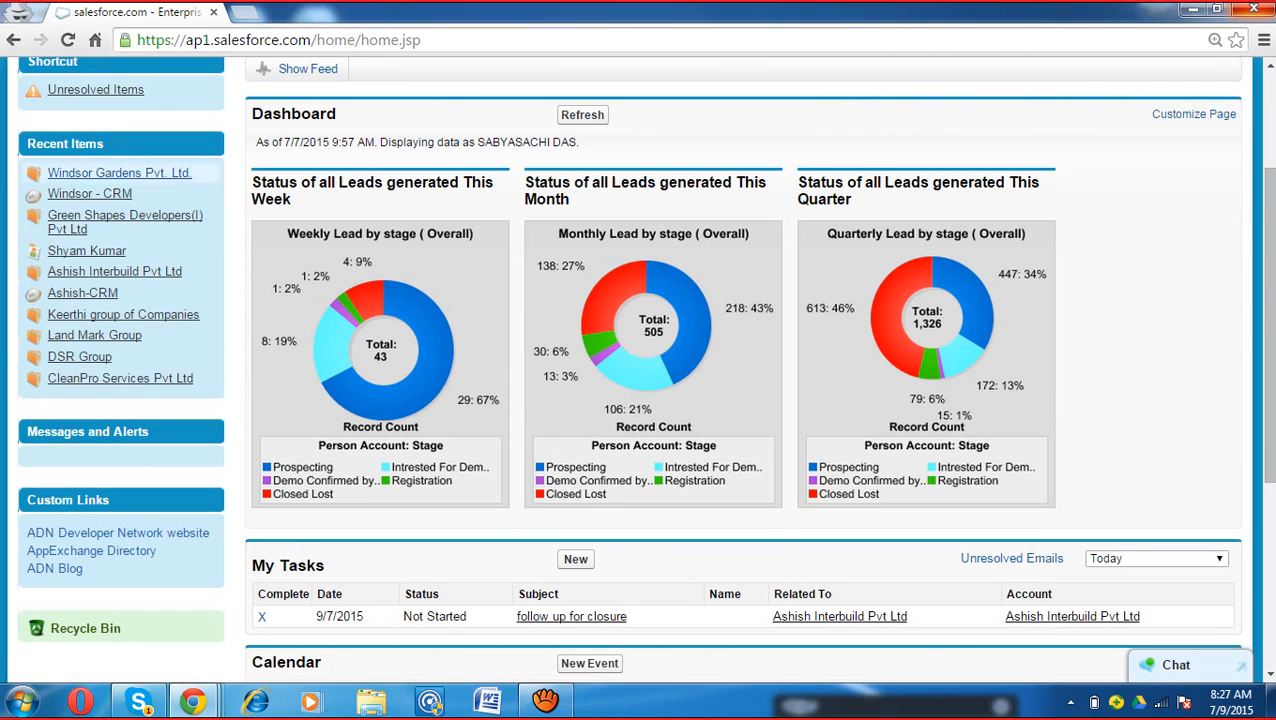
scroll(120, 250, up, 4)
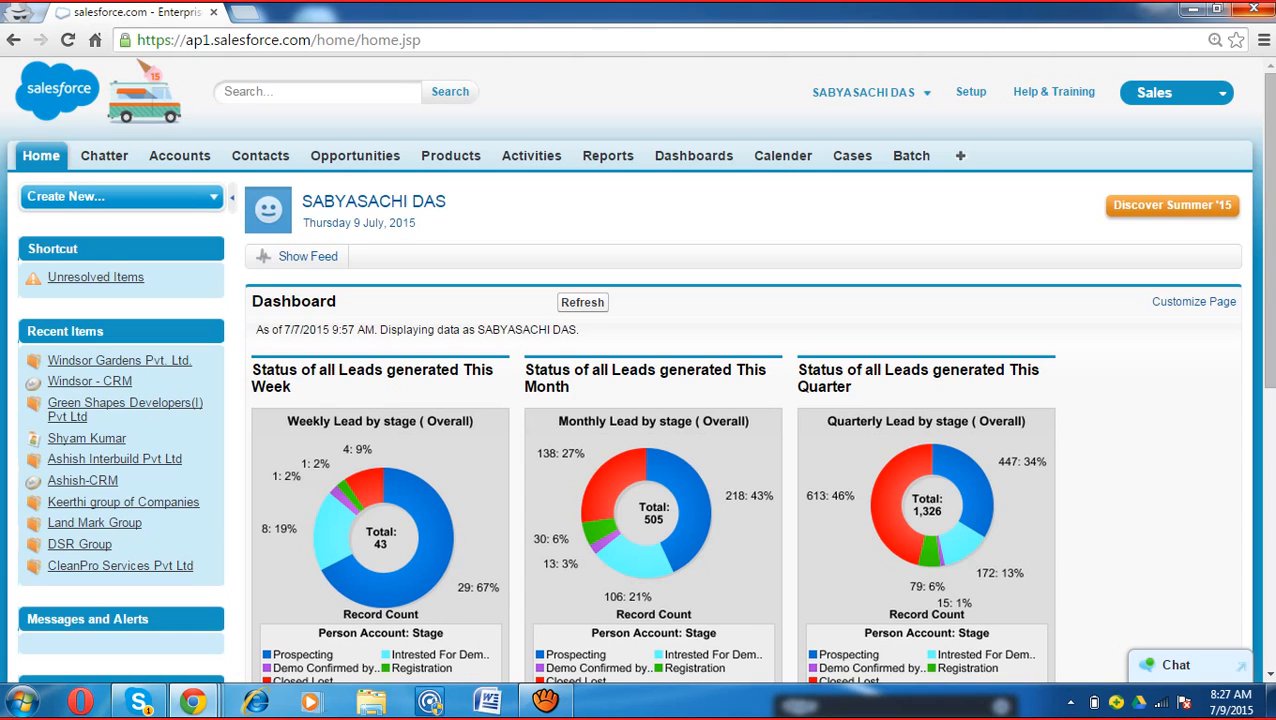
Step: Open Contacts in a separate browser tab and return to the Home page
middle_click(260, 155)
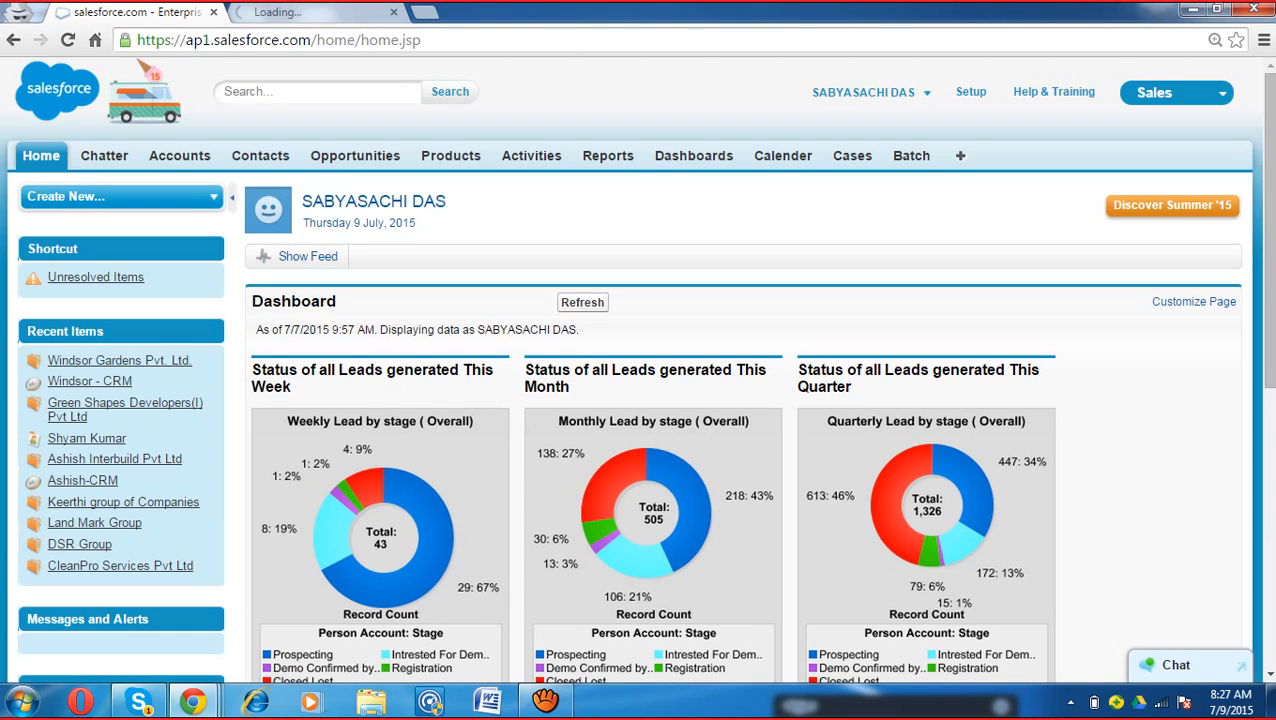
click(290, 12)
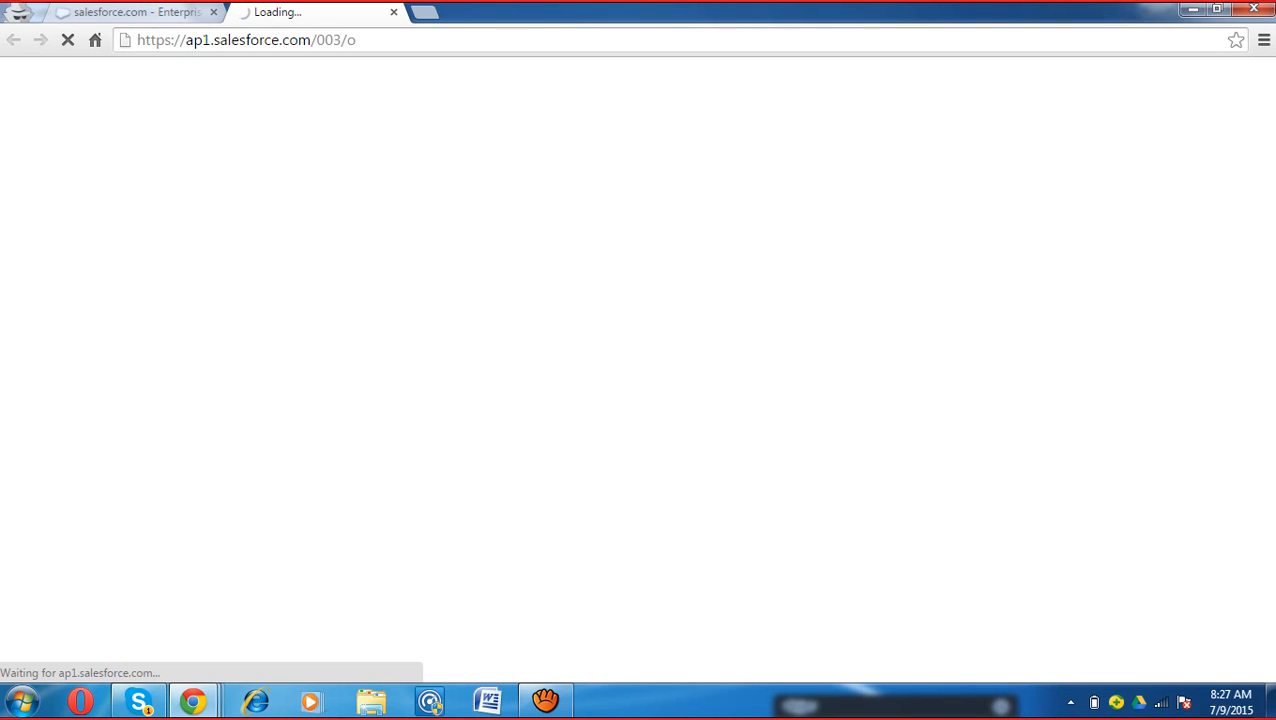
click(135, 12)
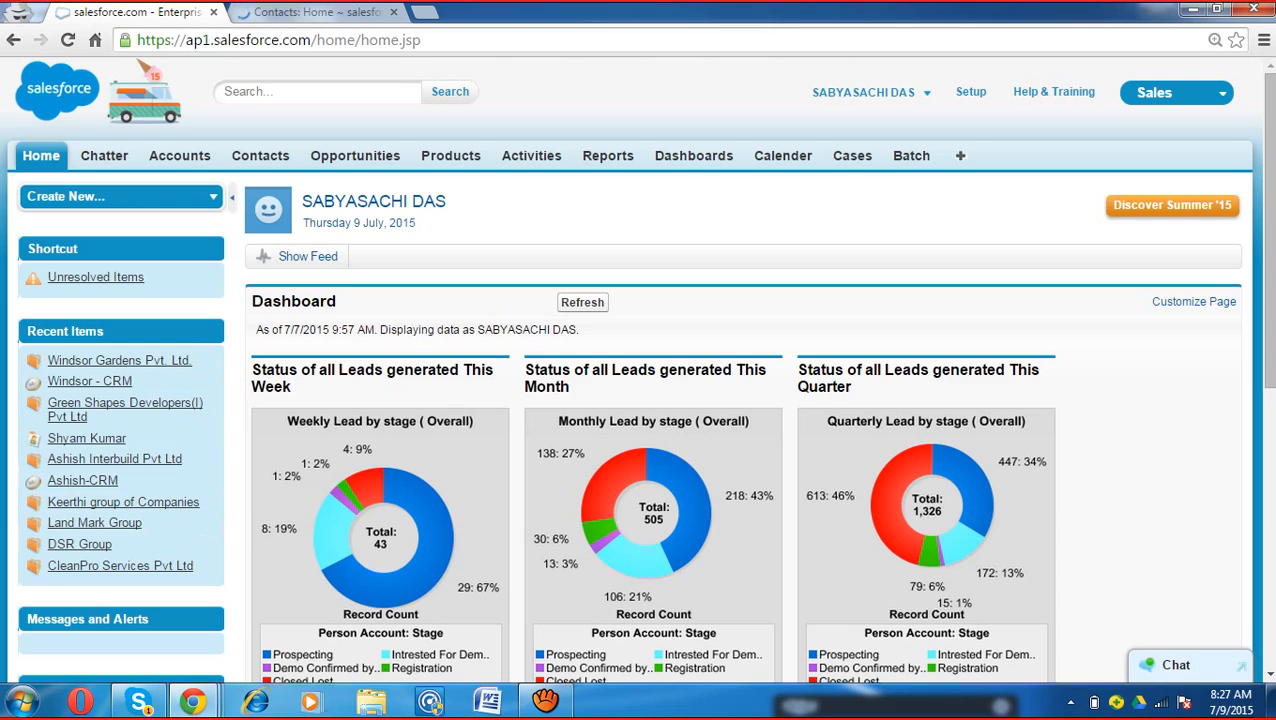
Step: View the Create New options on the Home page and on the Contacts page to compare the shared sidebar
click(120, 197)
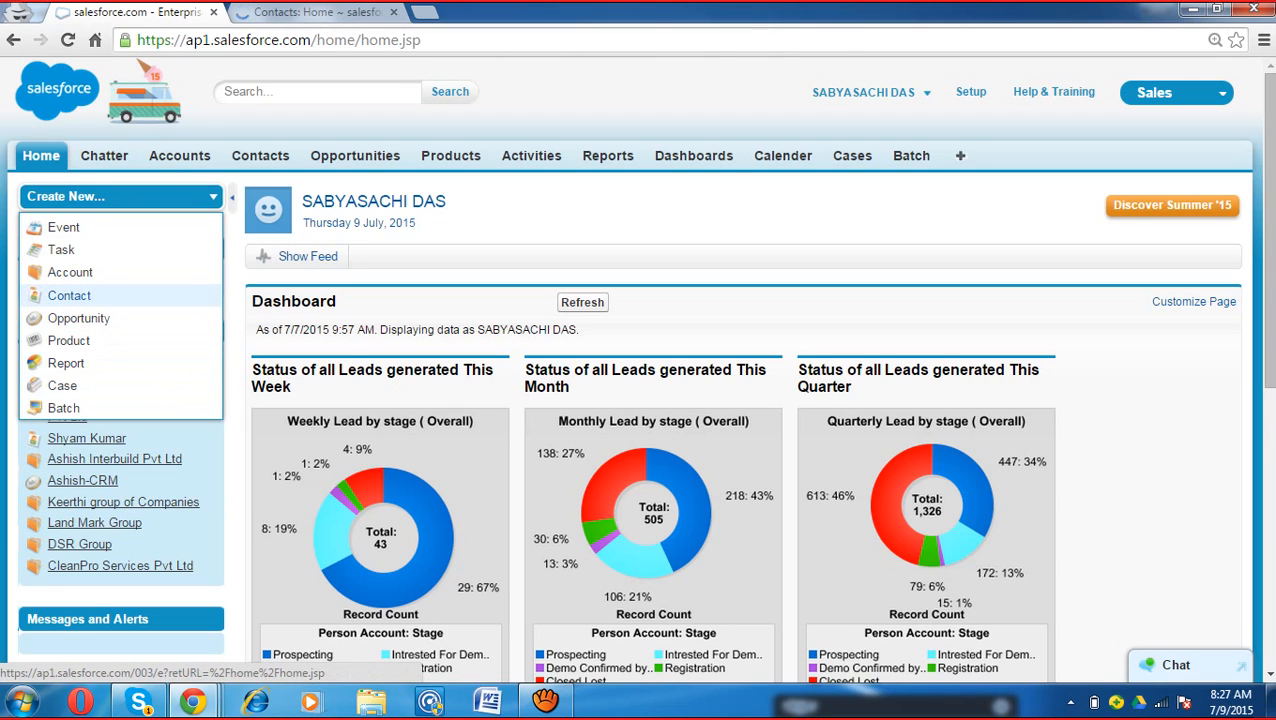
key(ctrl+Tab)
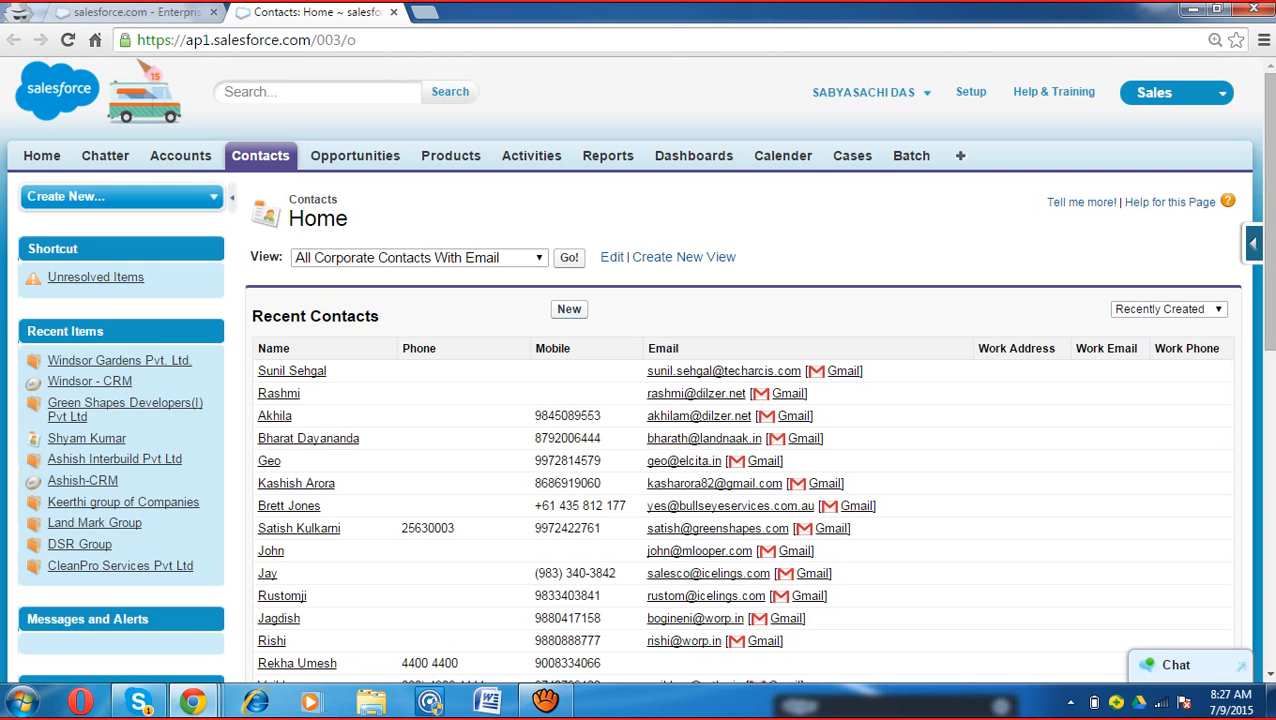
click(66, 196)
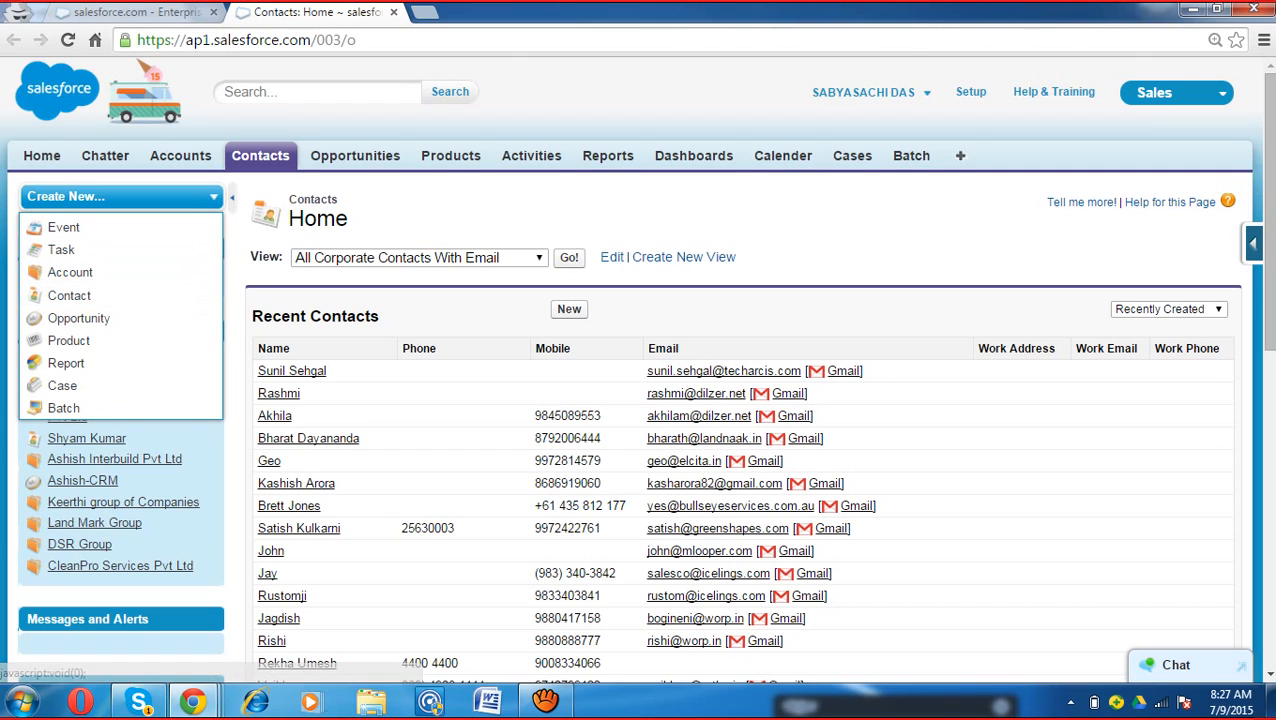
double_click(267, 212)
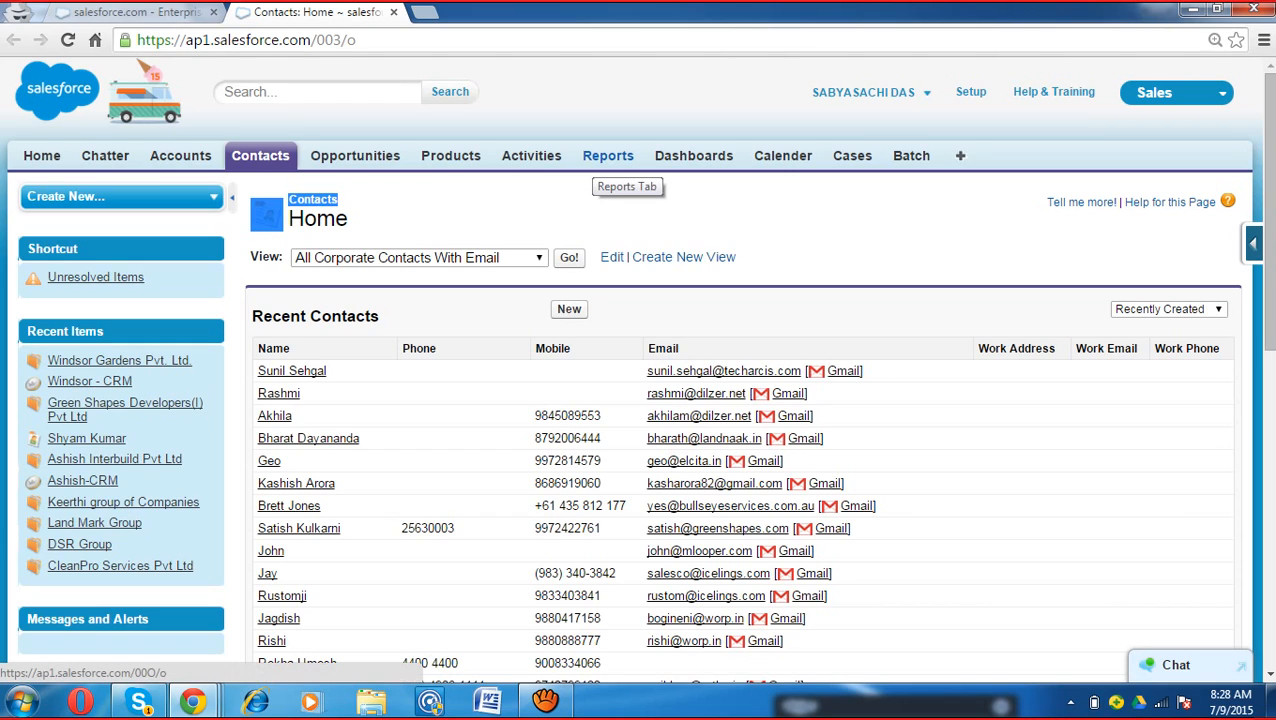
Step: Open Reports in a separate browser tab and look through the list of reports in All Folders
middle_click(608, 158)
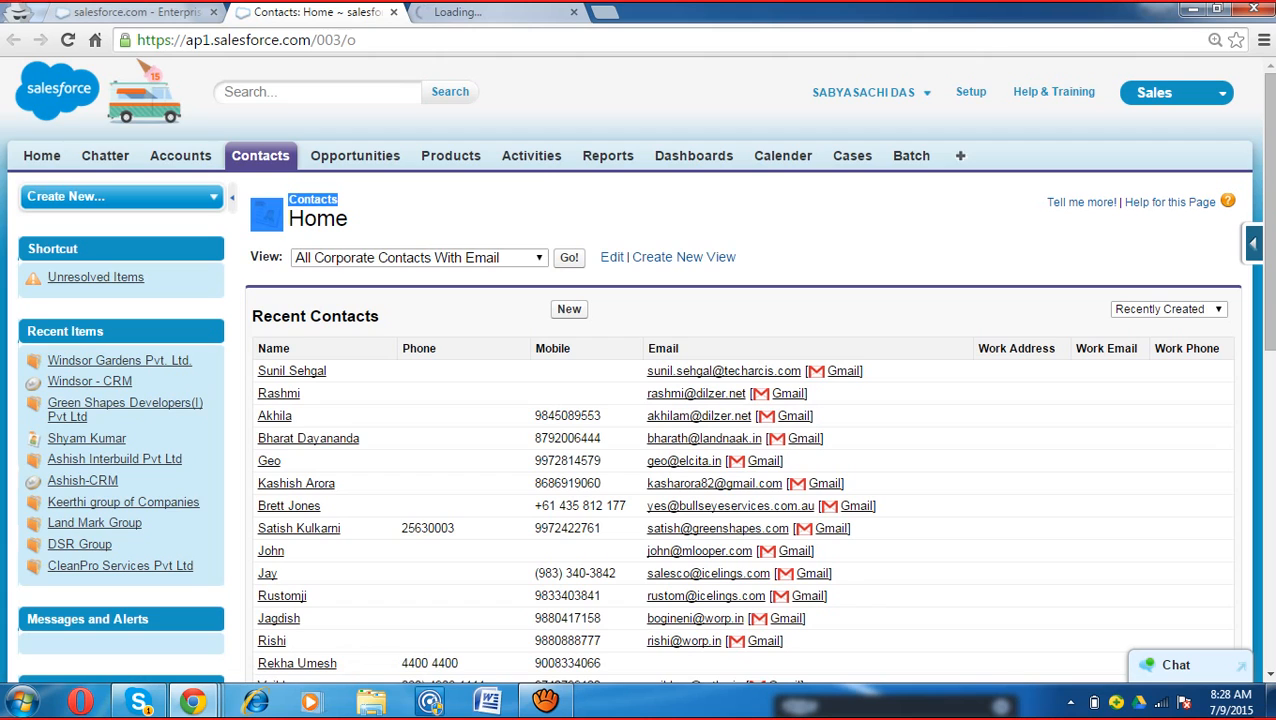
click(495, 12)
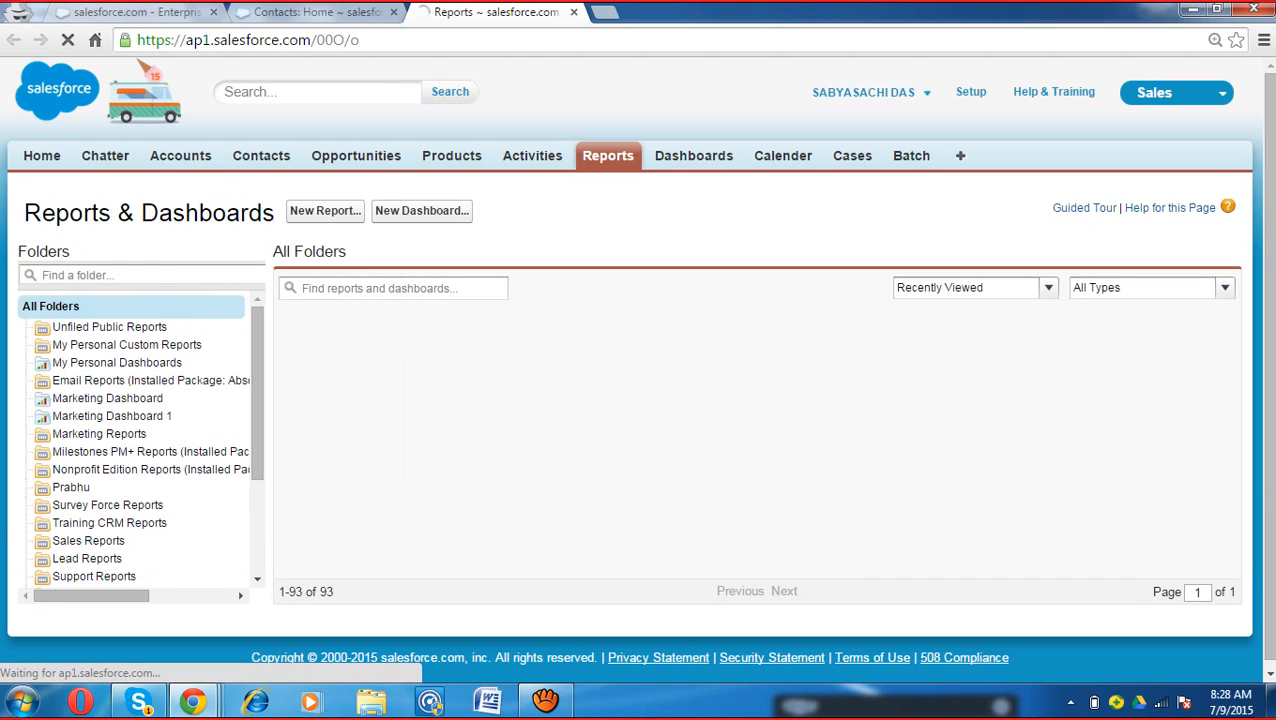
scroll(690, 450, down, 2)
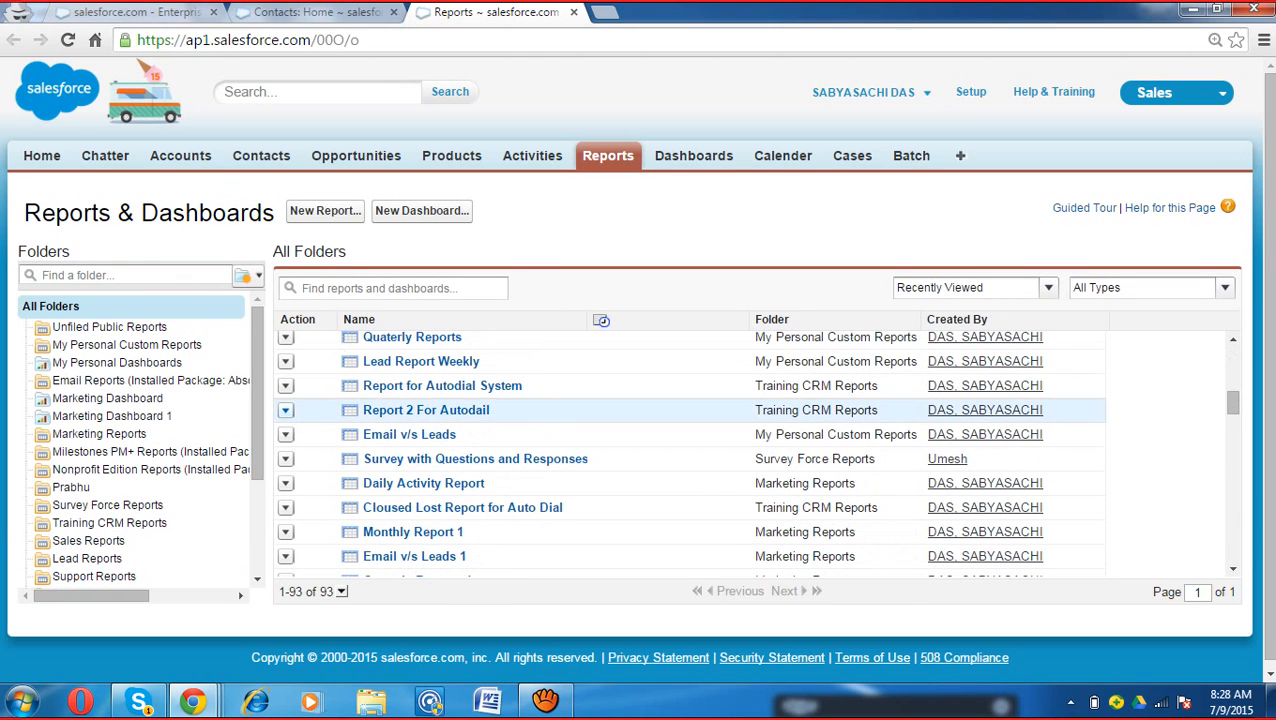
scroll(690, 450, up, 4)
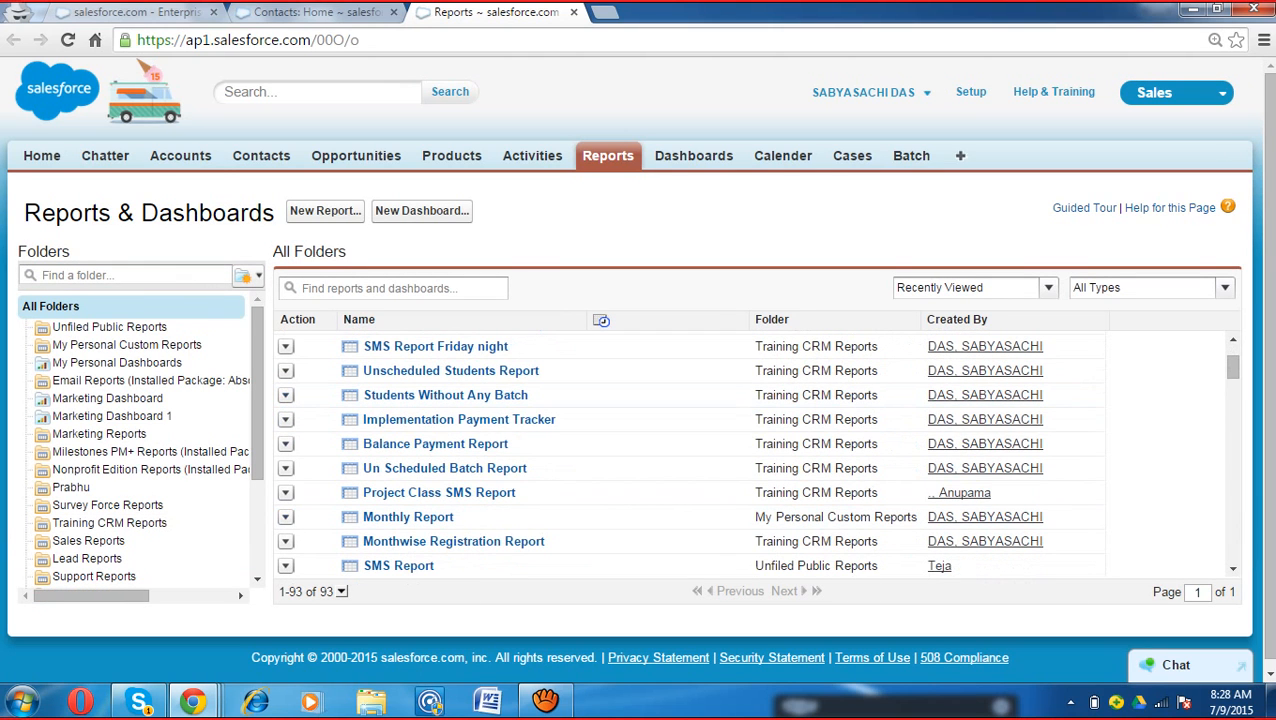
Step: Go back to the Home page and examine the Messages and Alerts section in the sidebar
click(130, 12)
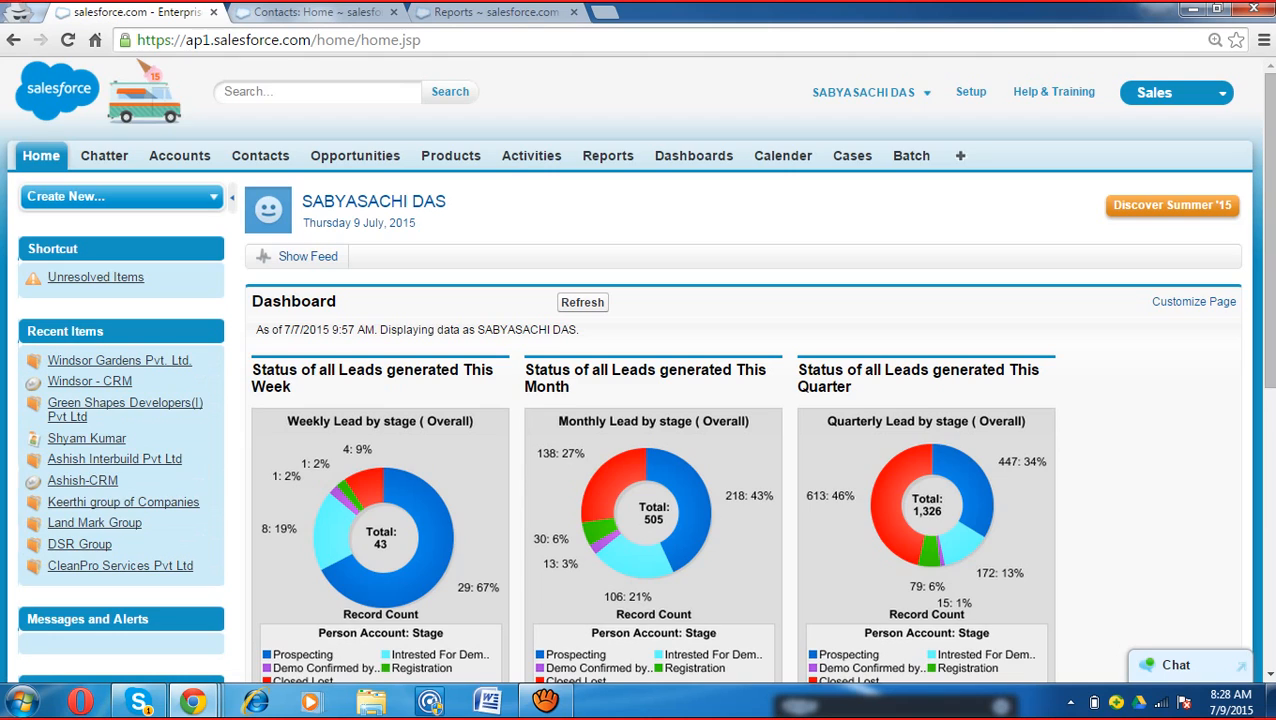
scroll(590, 230, down, 3)
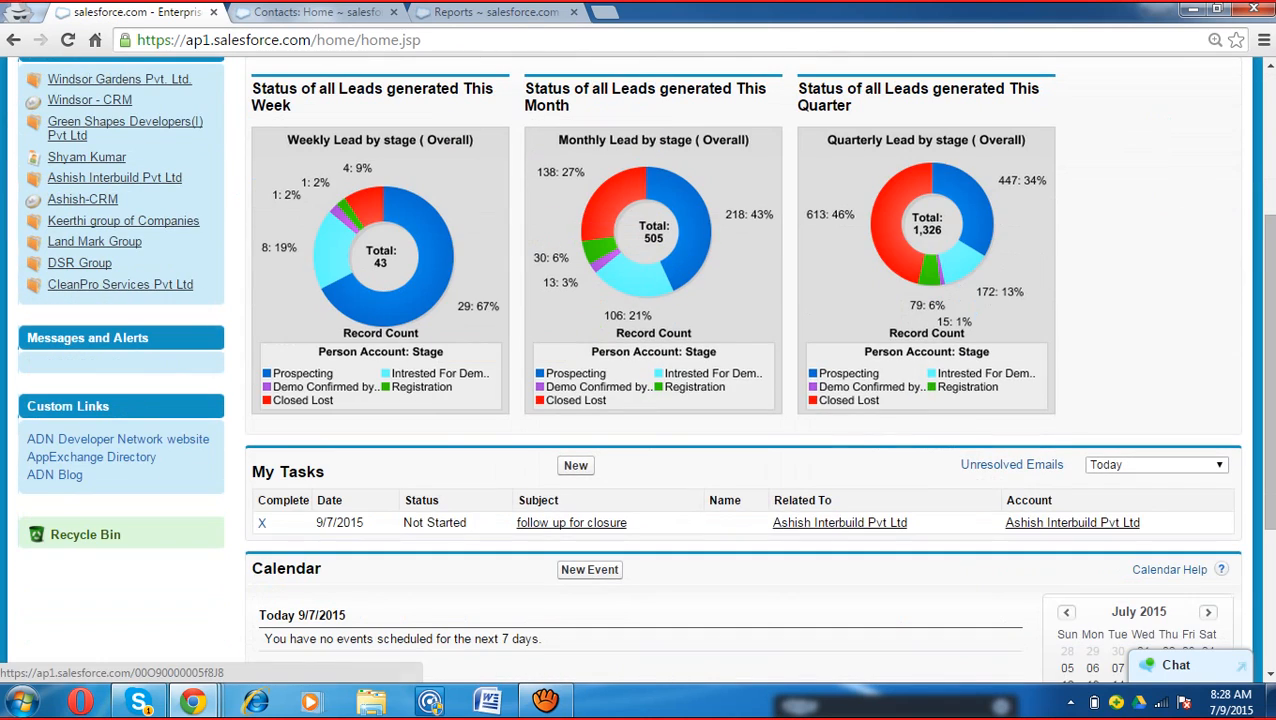
mouse_move(28, 338)
mouse_down()
mouse_move(148, 338)
mouse_move(44, 338)
mouse_up()
click(150, 350)
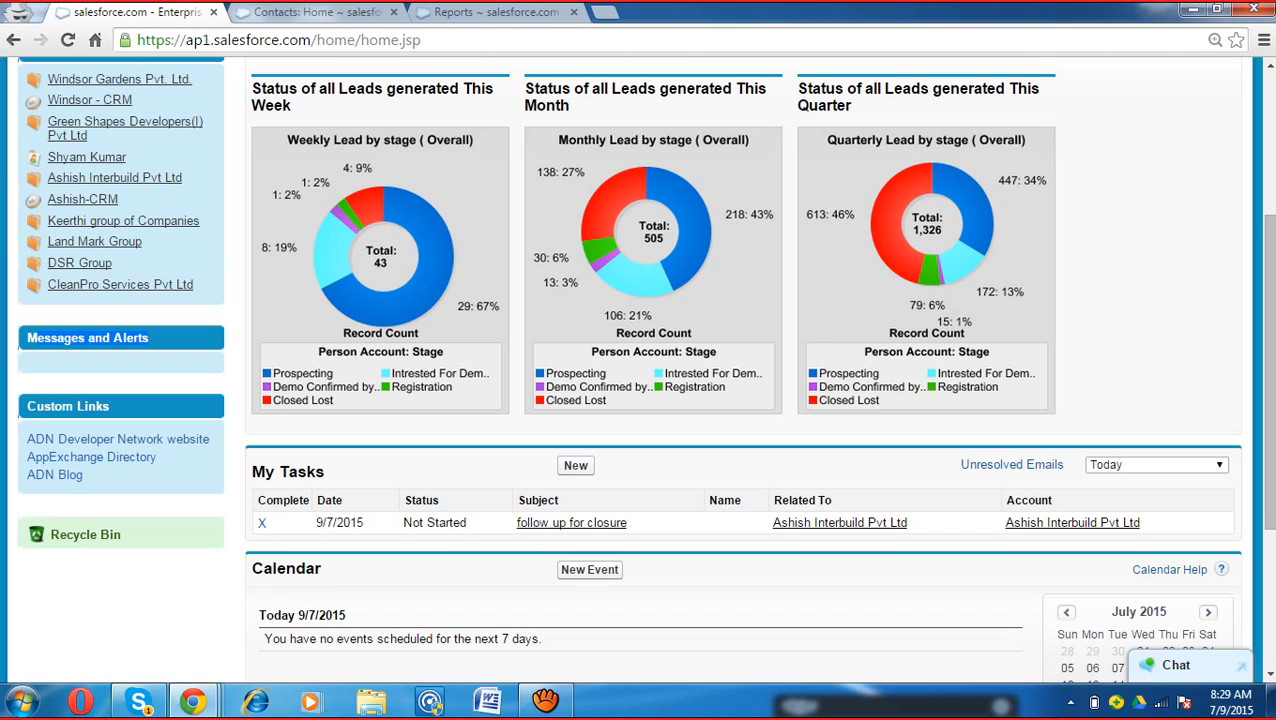
scroll(640, 370, up, 3)
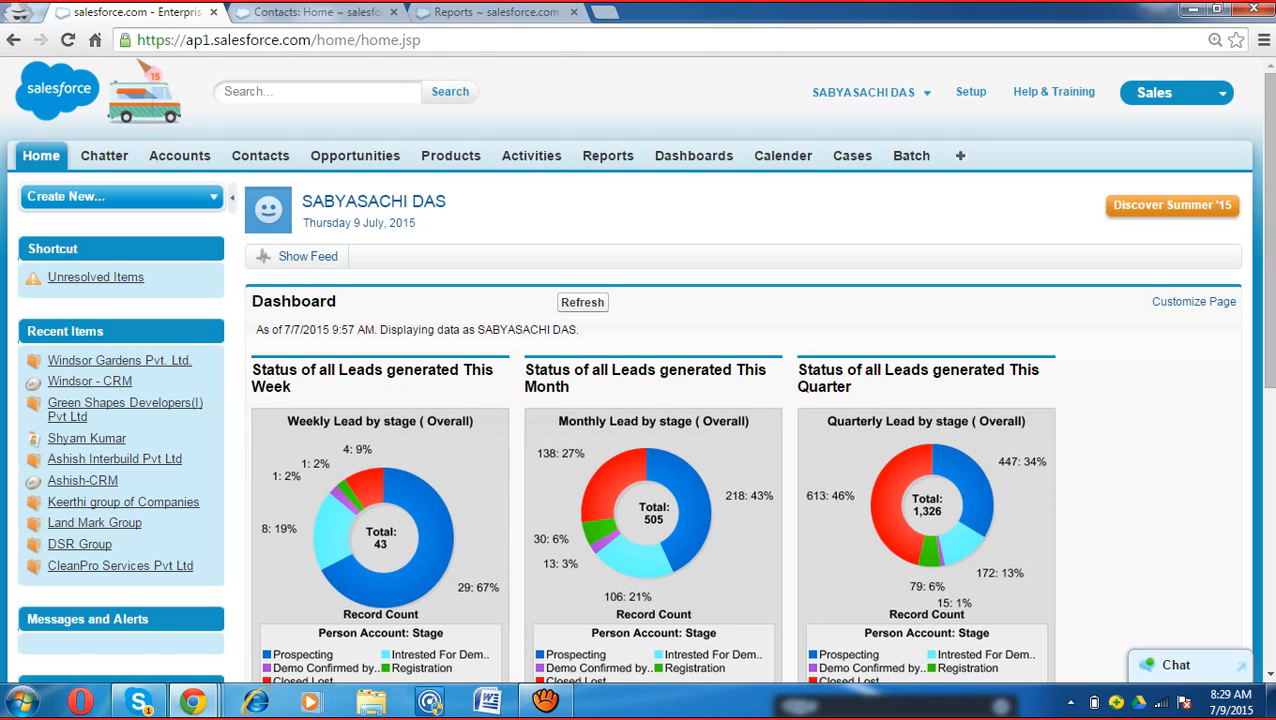
Step: Examine the Dashboard section on the Home page with its weekly, monthly and quarterly lead charts
scroll(800, 590, down, 1)
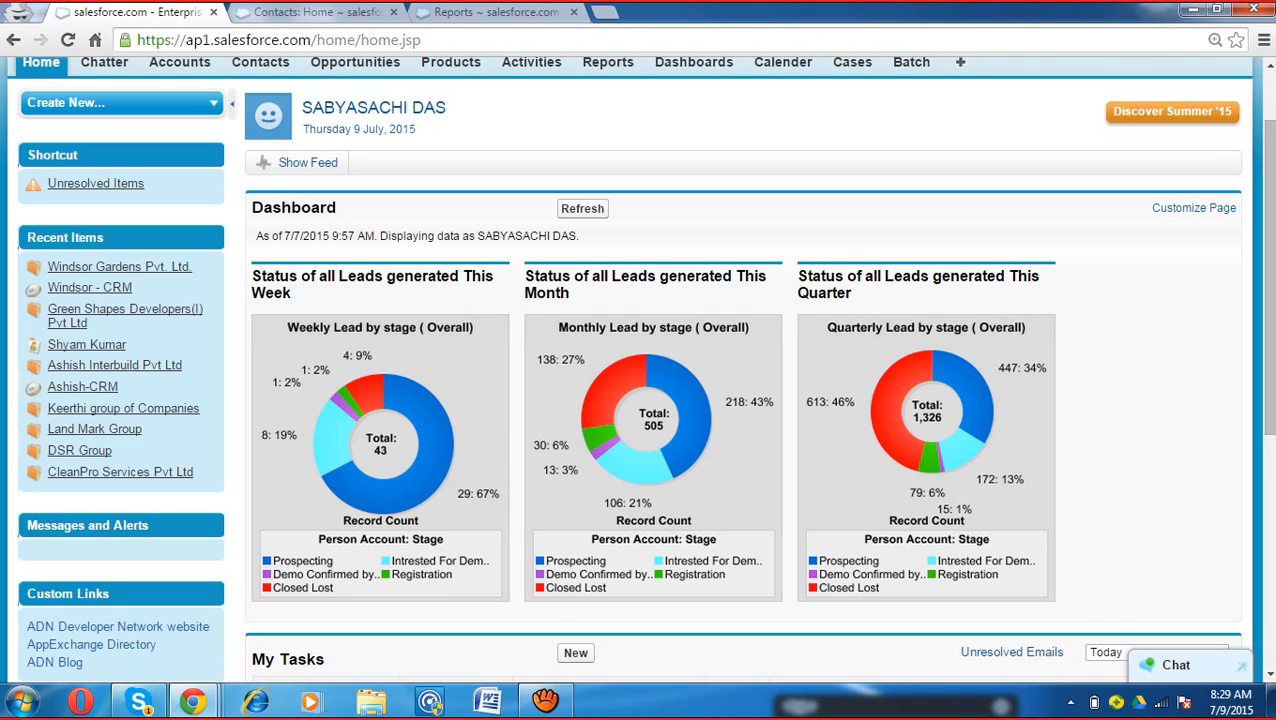
drag(252, 208, 337, 208)
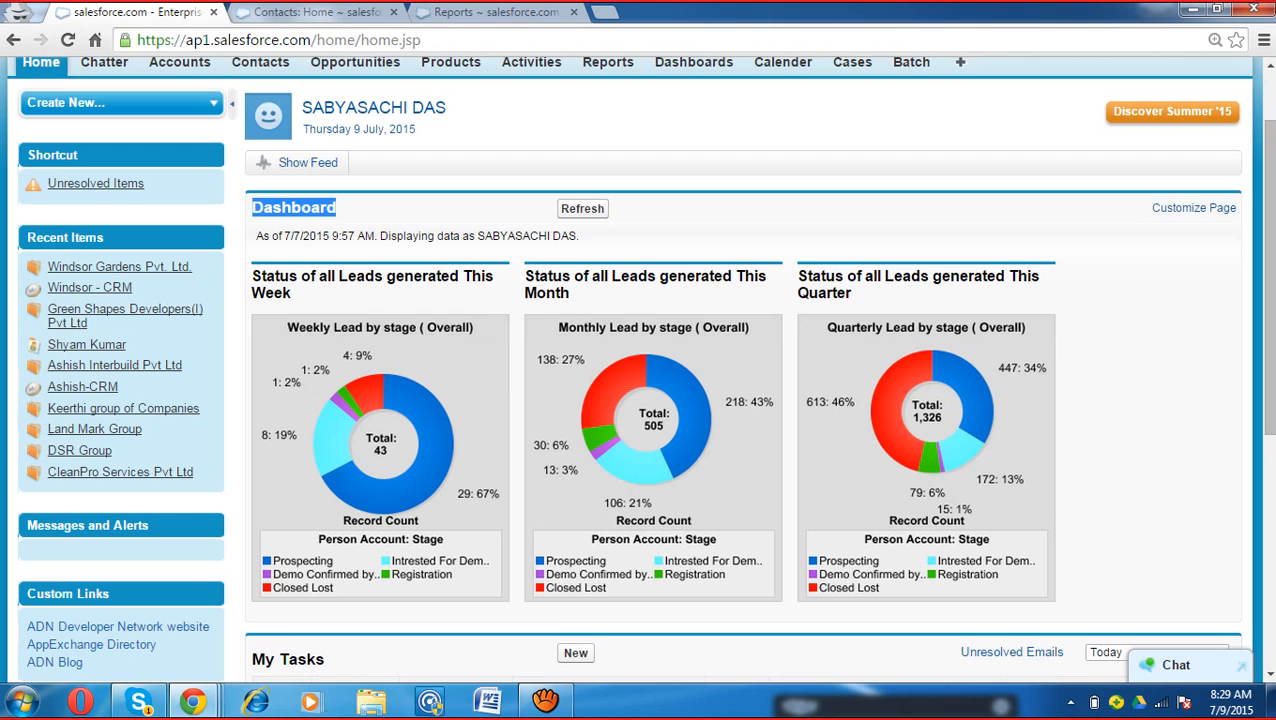
drag(1120, 374, 268, 378)
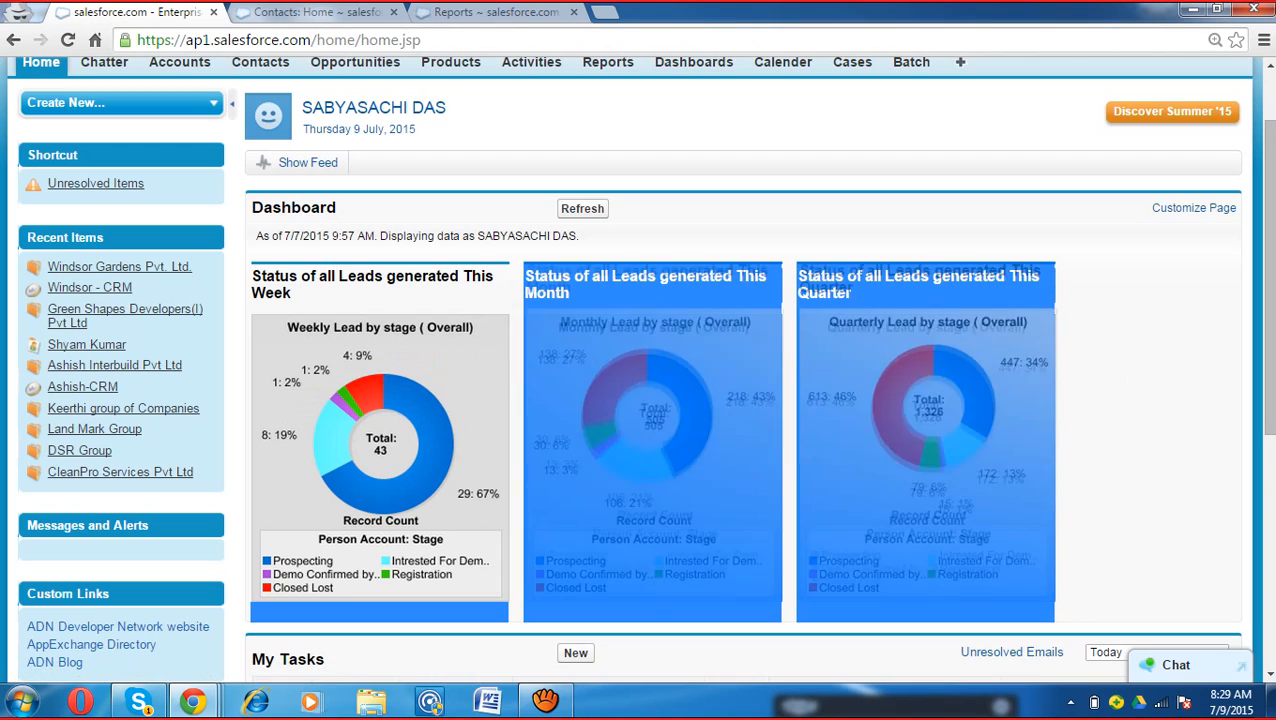
click(1125, 395)
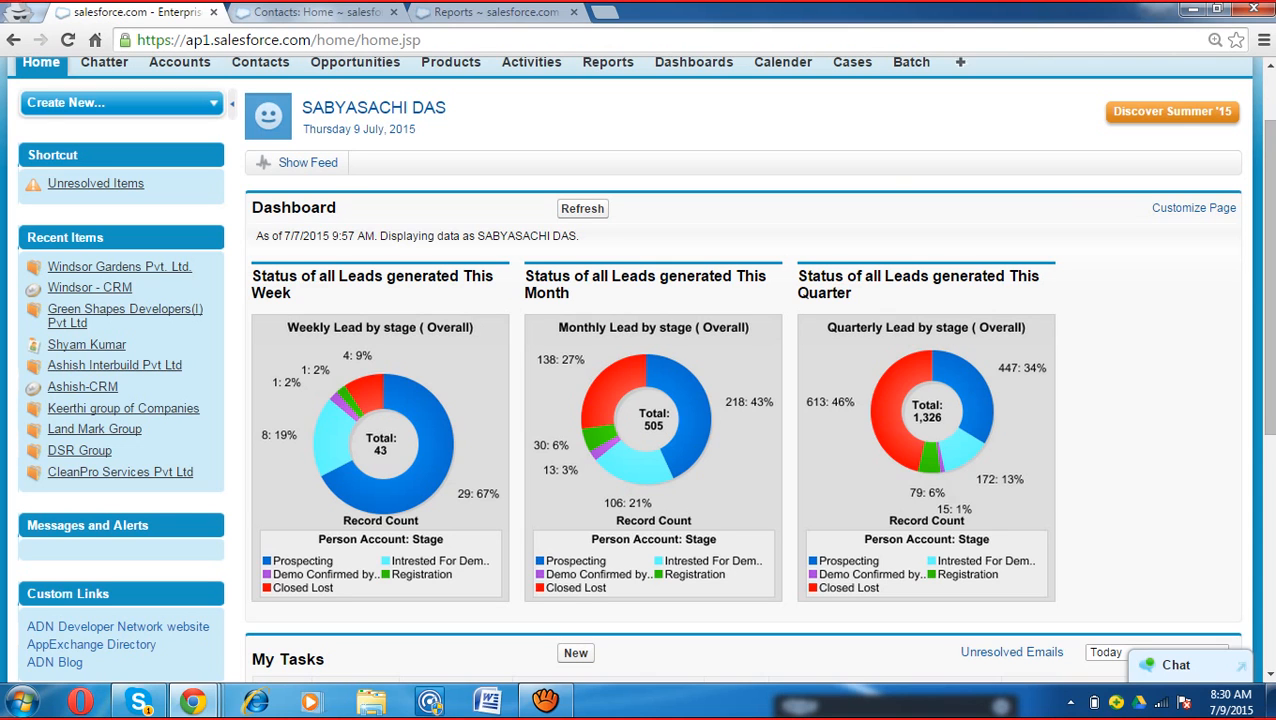
drag(660, 154, 976, 680)
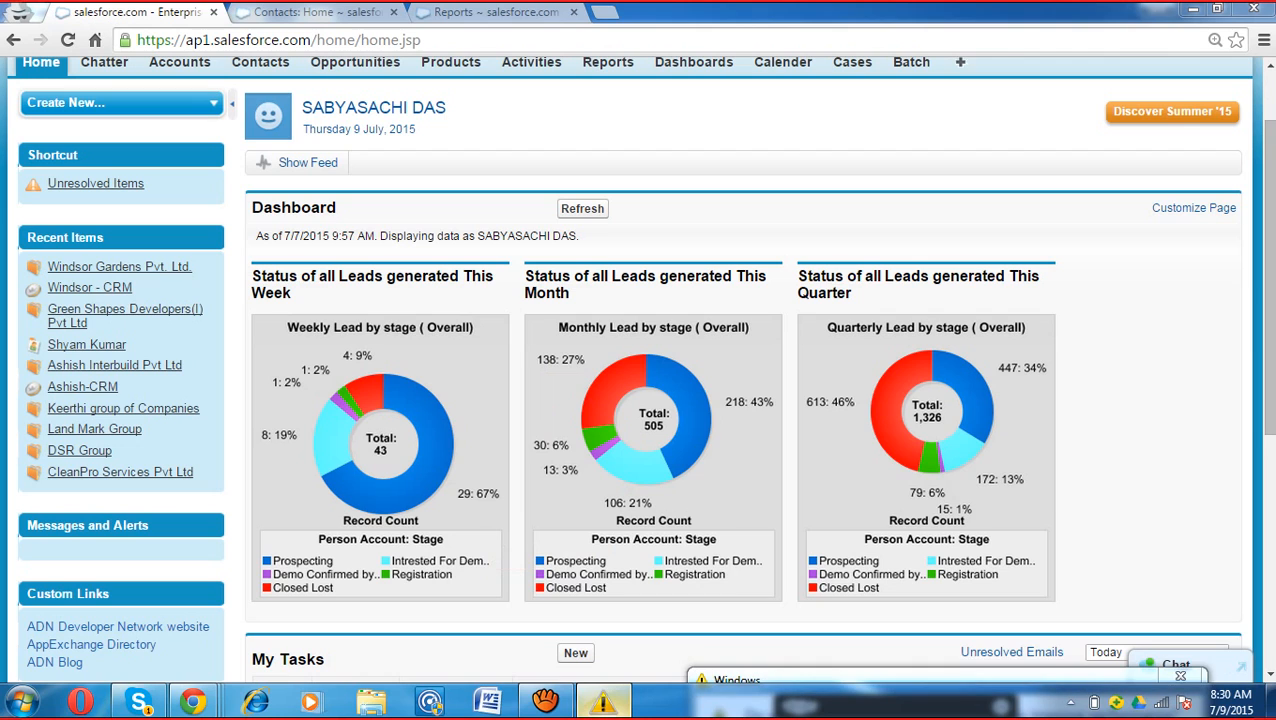
Step: Examine the My Tasks section and view its period filter options, keeping the filter on Today
scroll(930, 485, down, 3)
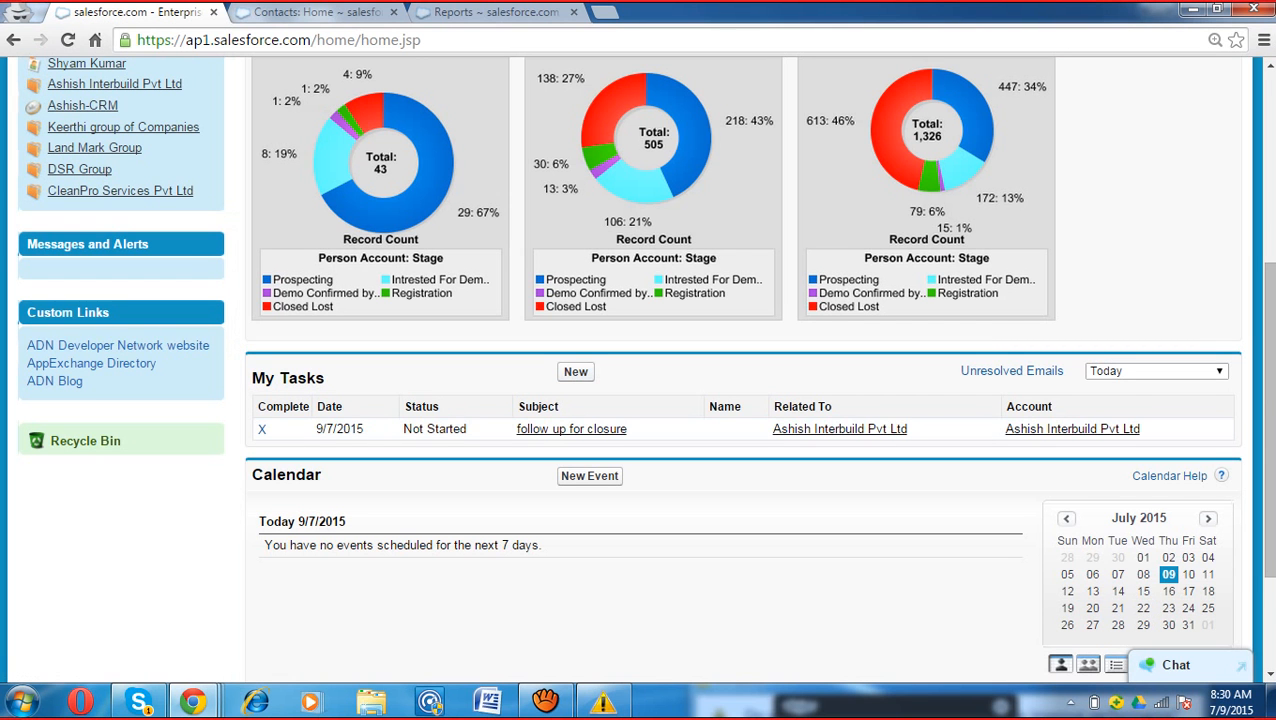
drag(326, 378, 251, 378)
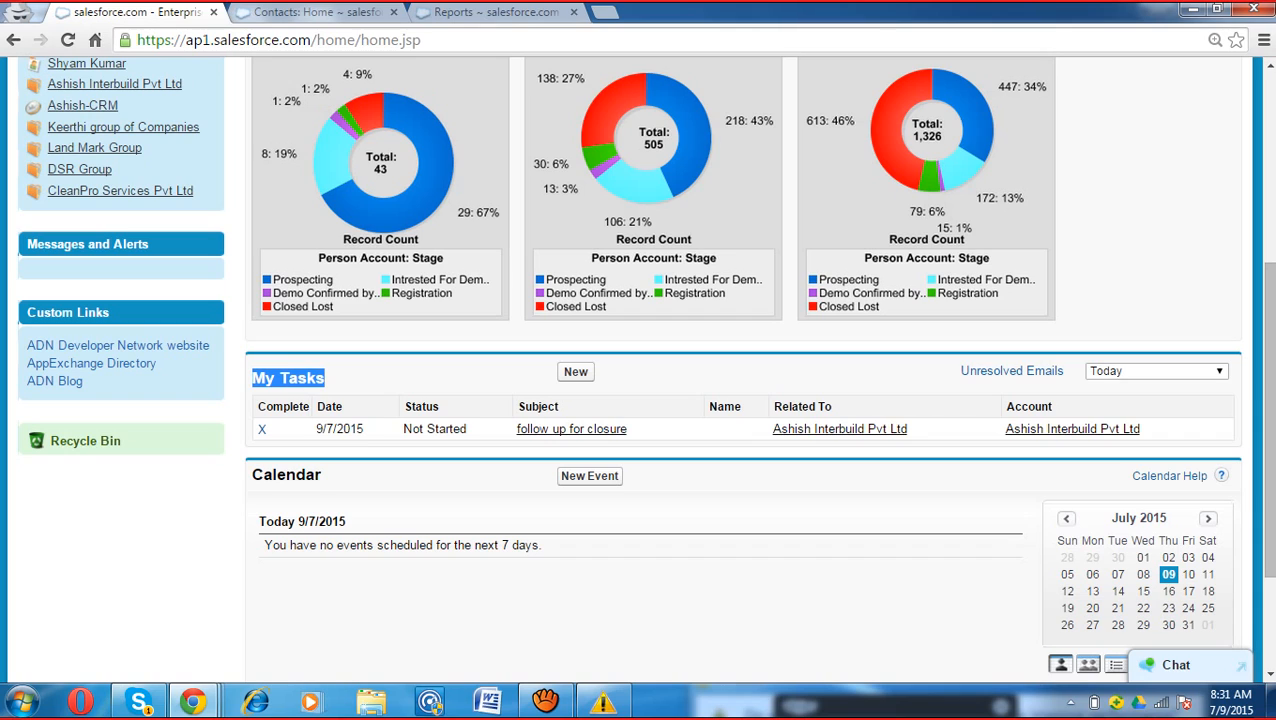
click(1157, 371)
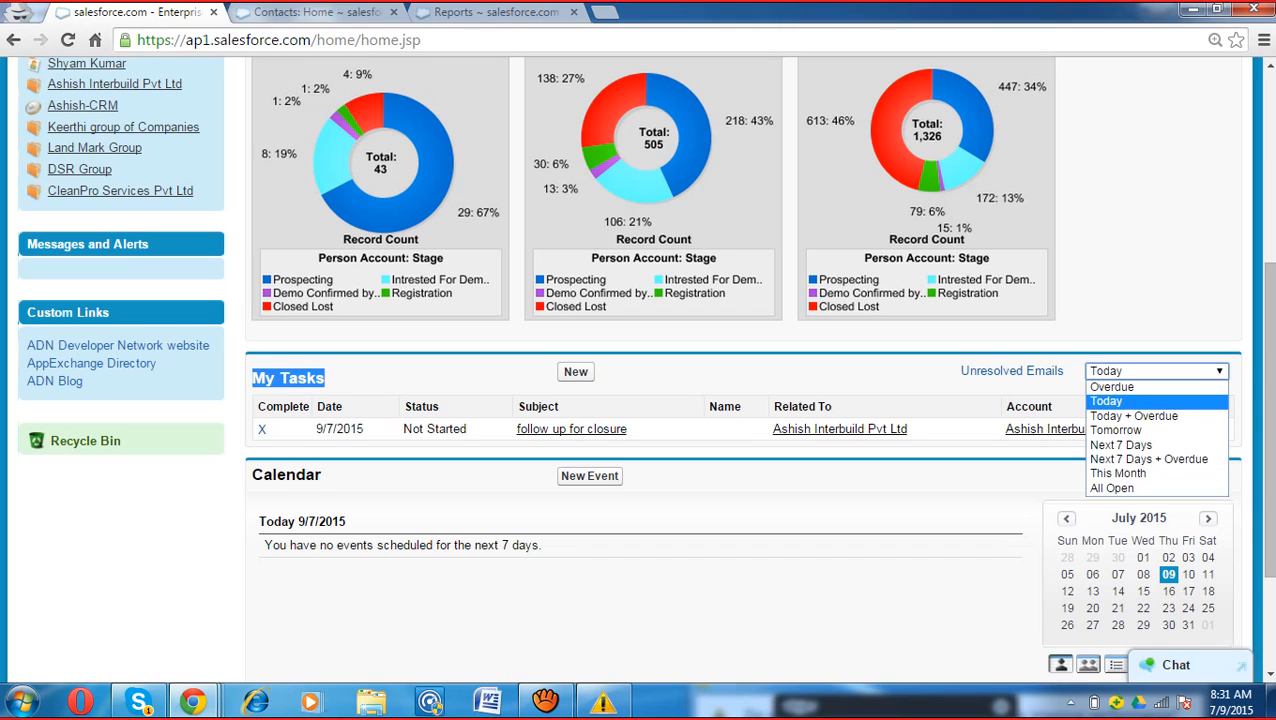
key(Escape)
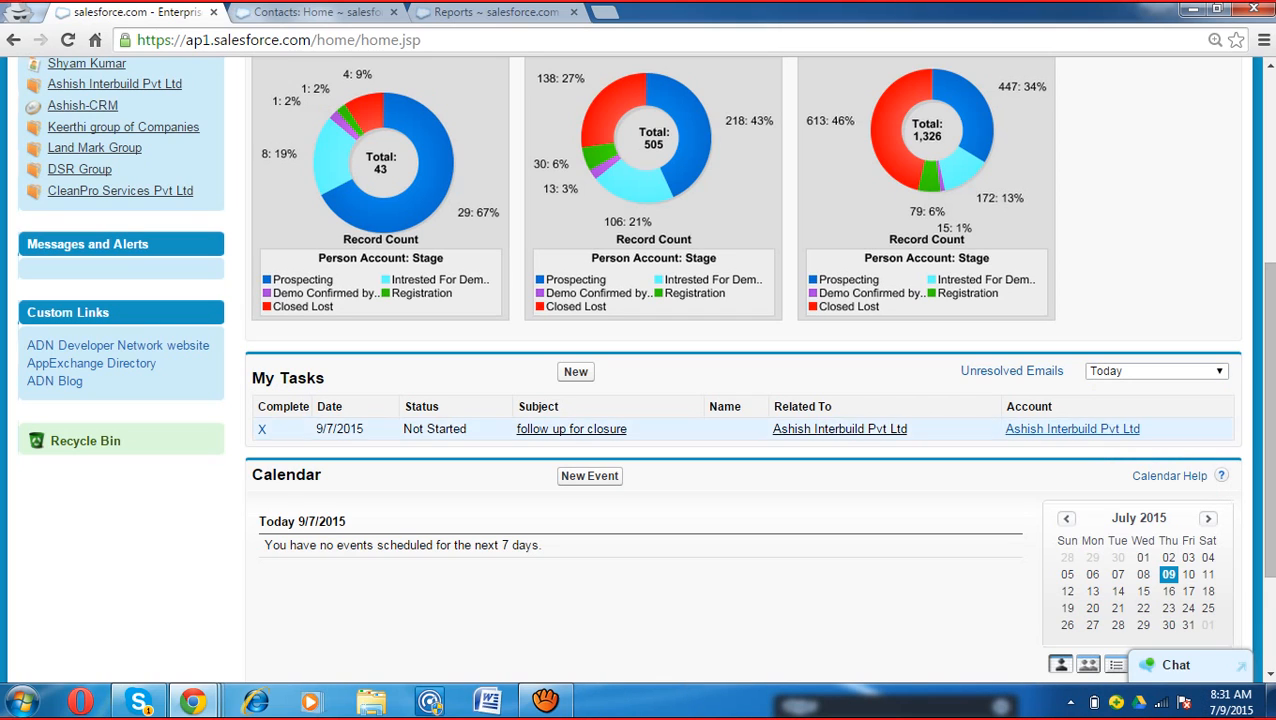
click(1157, 371)
key(Down)
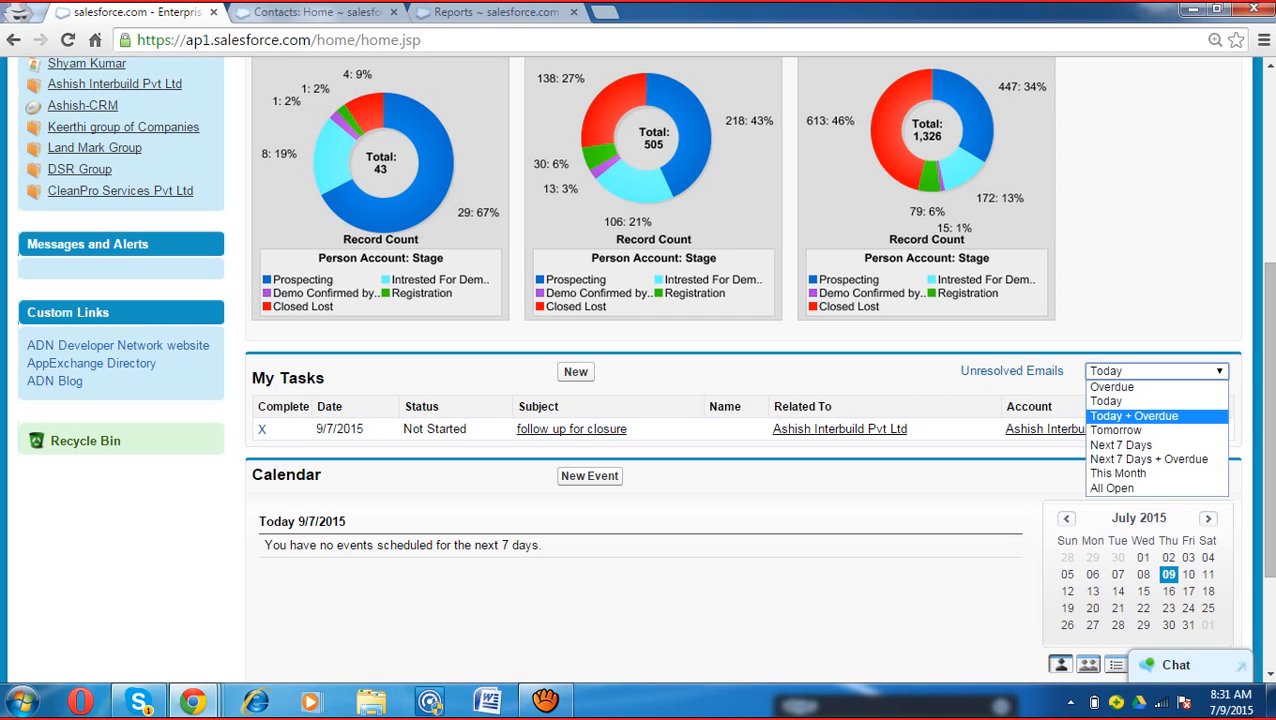
key(Up)
key(Return)
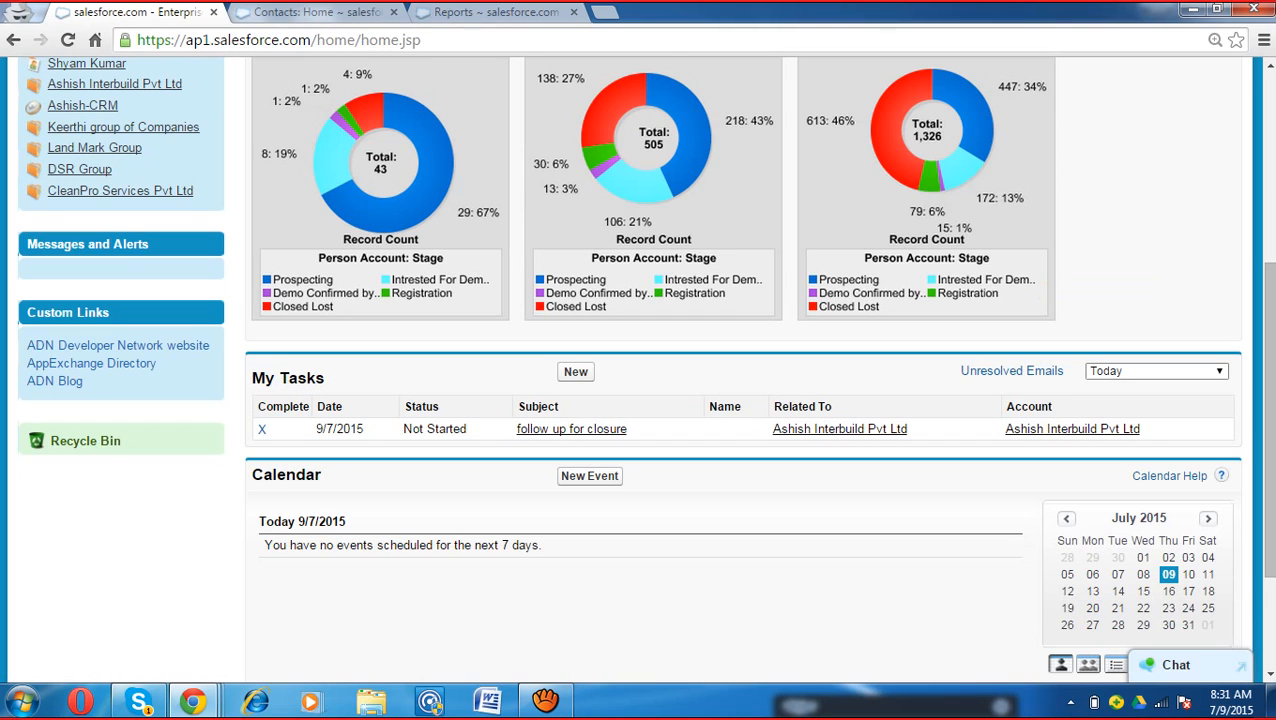
Step: Filter the My Tasks list to show Overdue tasks
click(1156, 371)
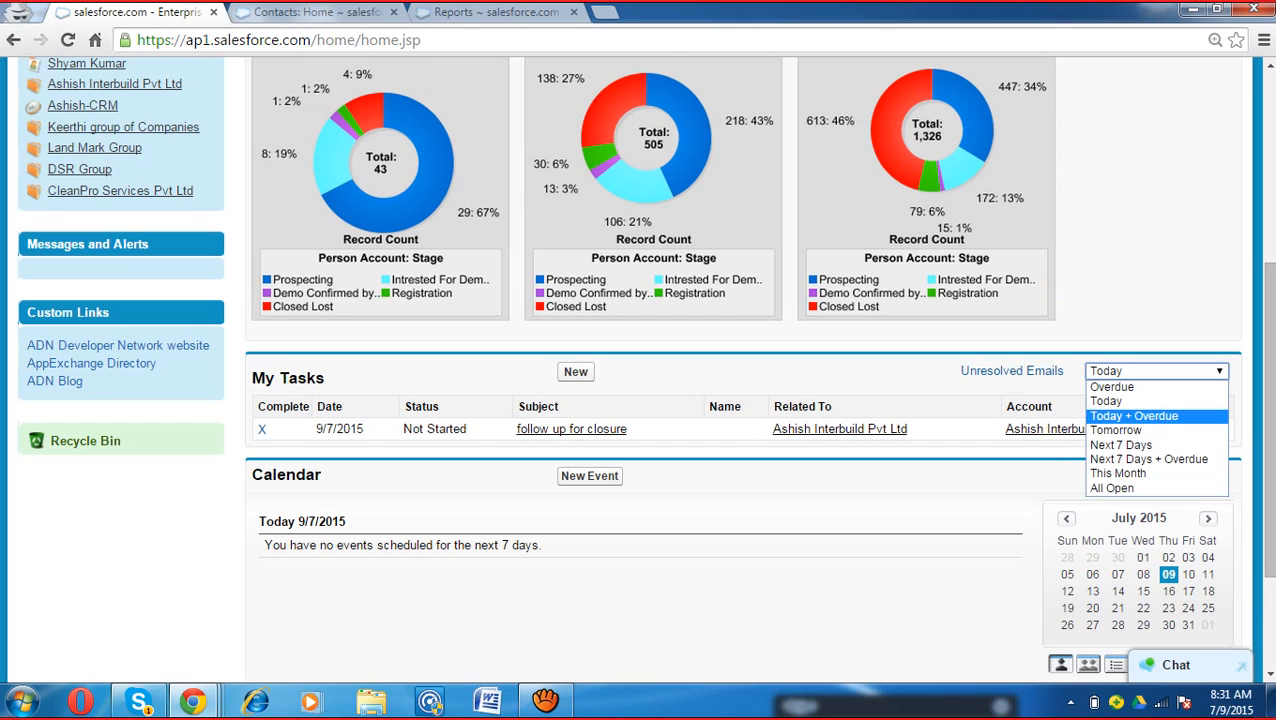
key(Down)
key(Up)
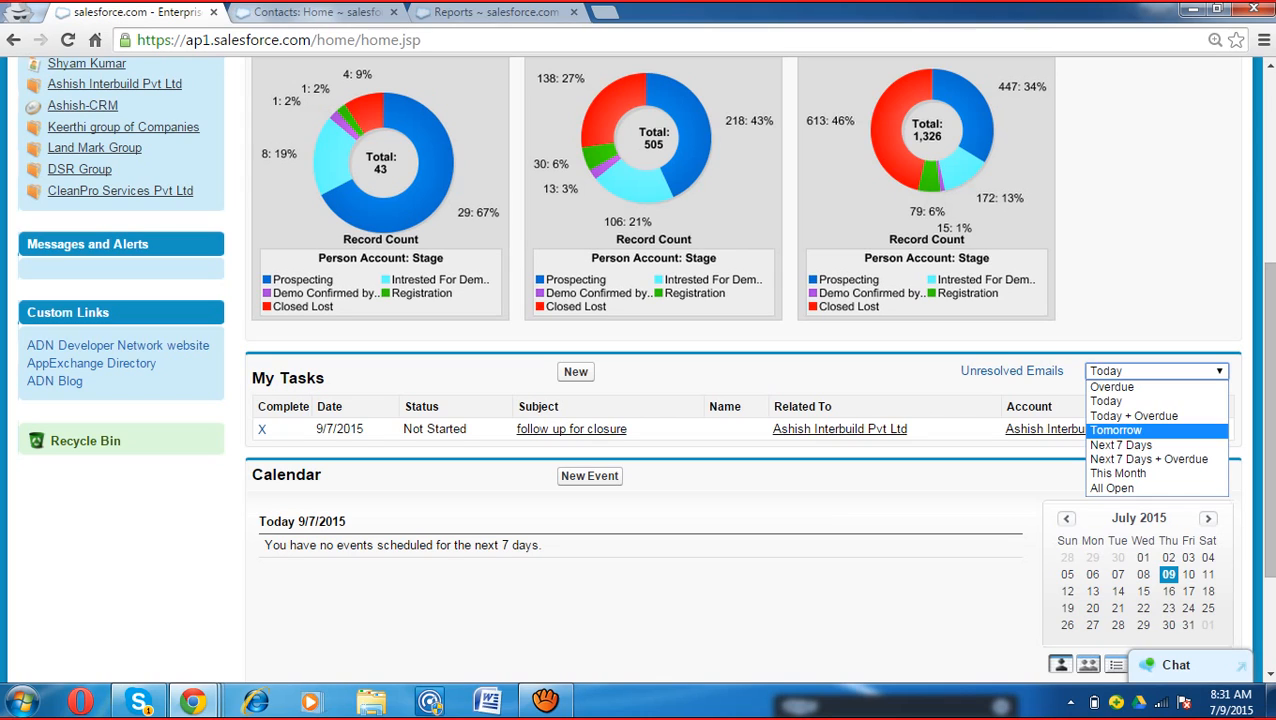
key(Up)
key(Up)
key(Up)
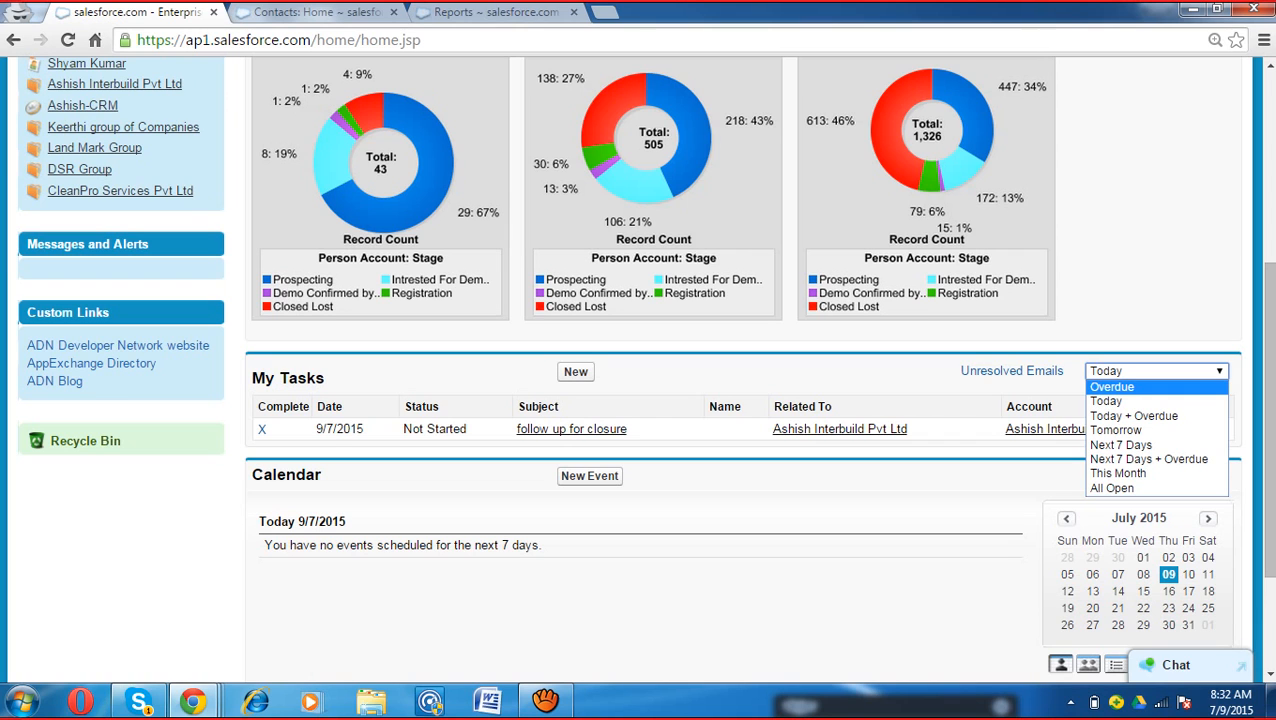
key(Return)
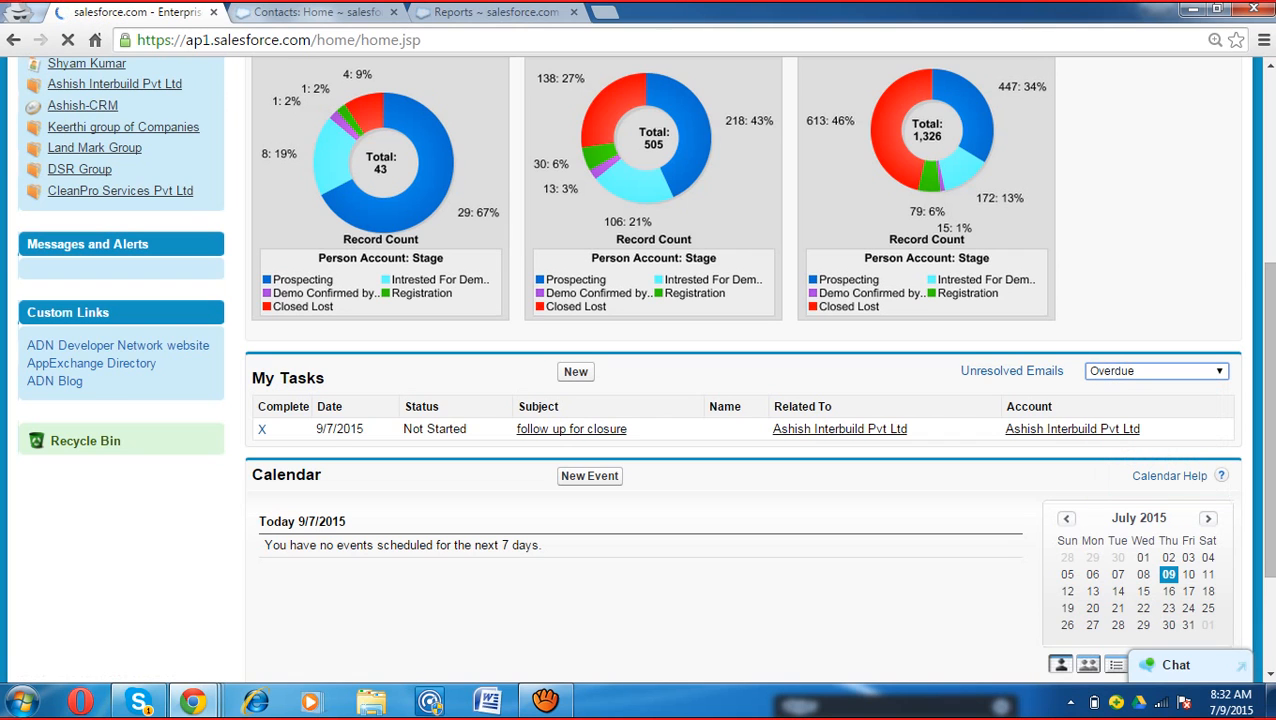
Step: Look through the overdue tasks in My Tasks and check their due dates
scroll(640, 360, down, 4)
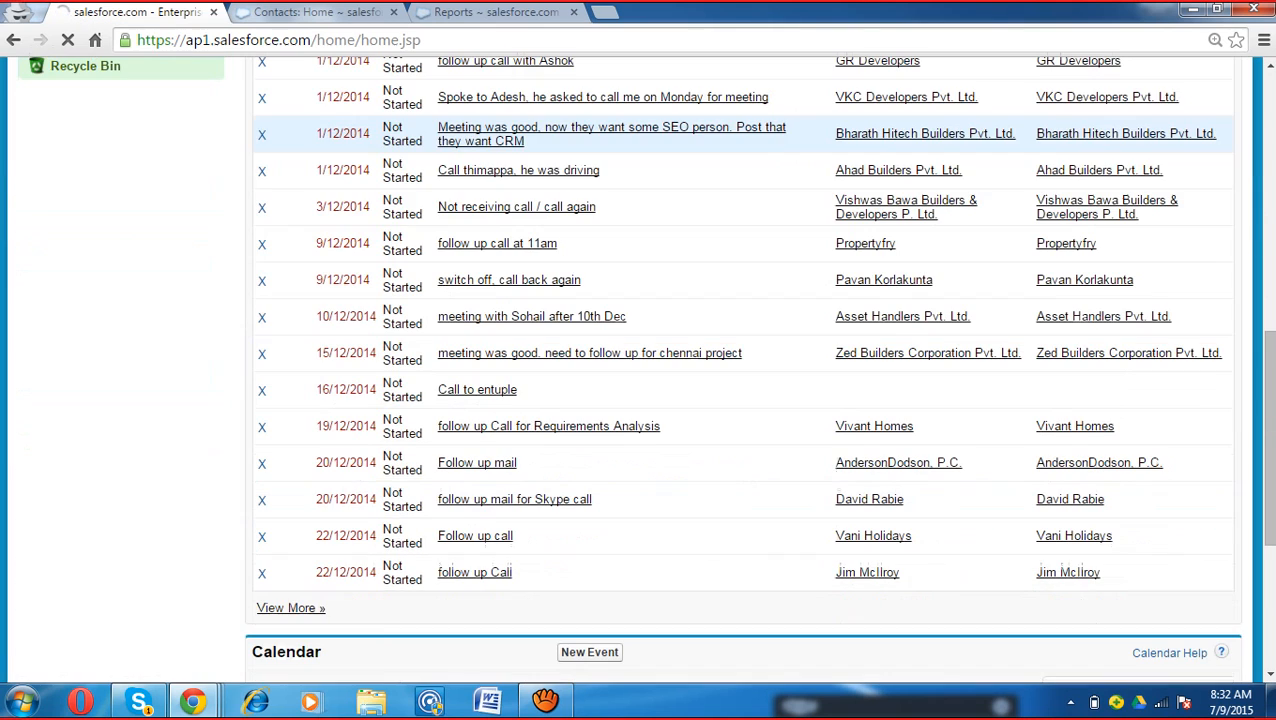
scroll(514, 593, up, 1)
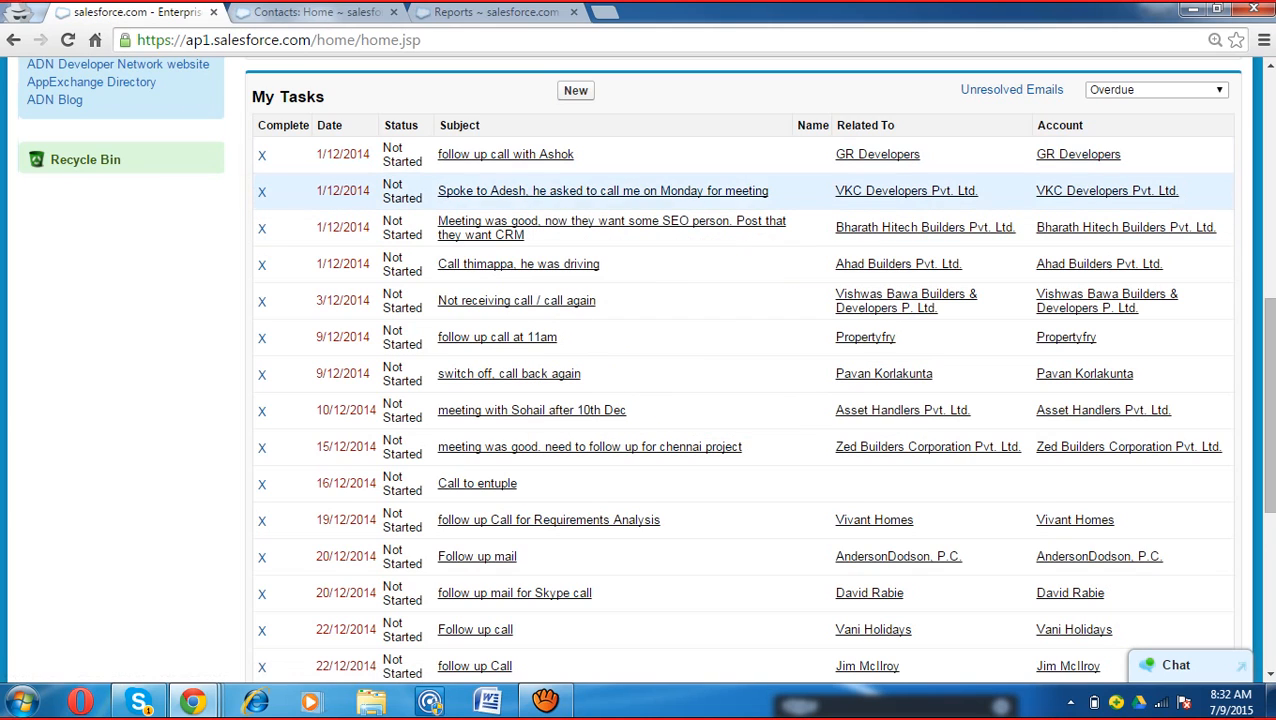
drag(371, 190, 315, 190)
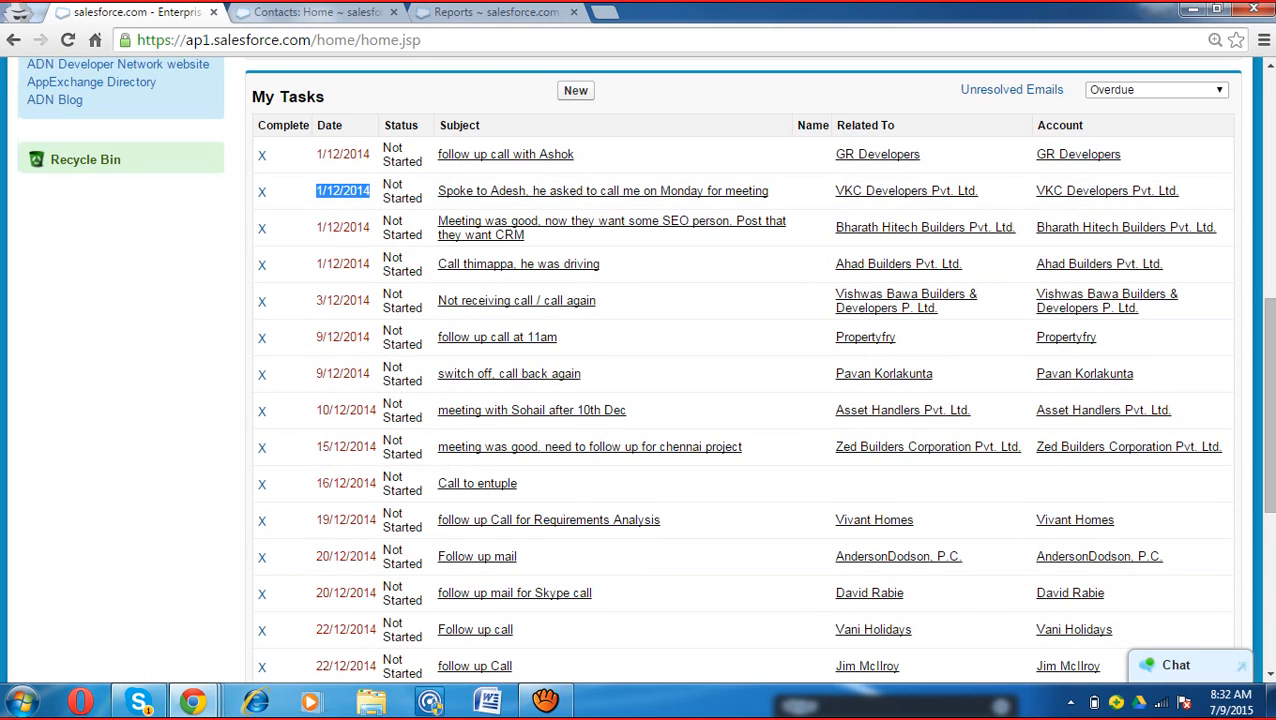
click(130, 300)
scroll(640, 400, up, 1)
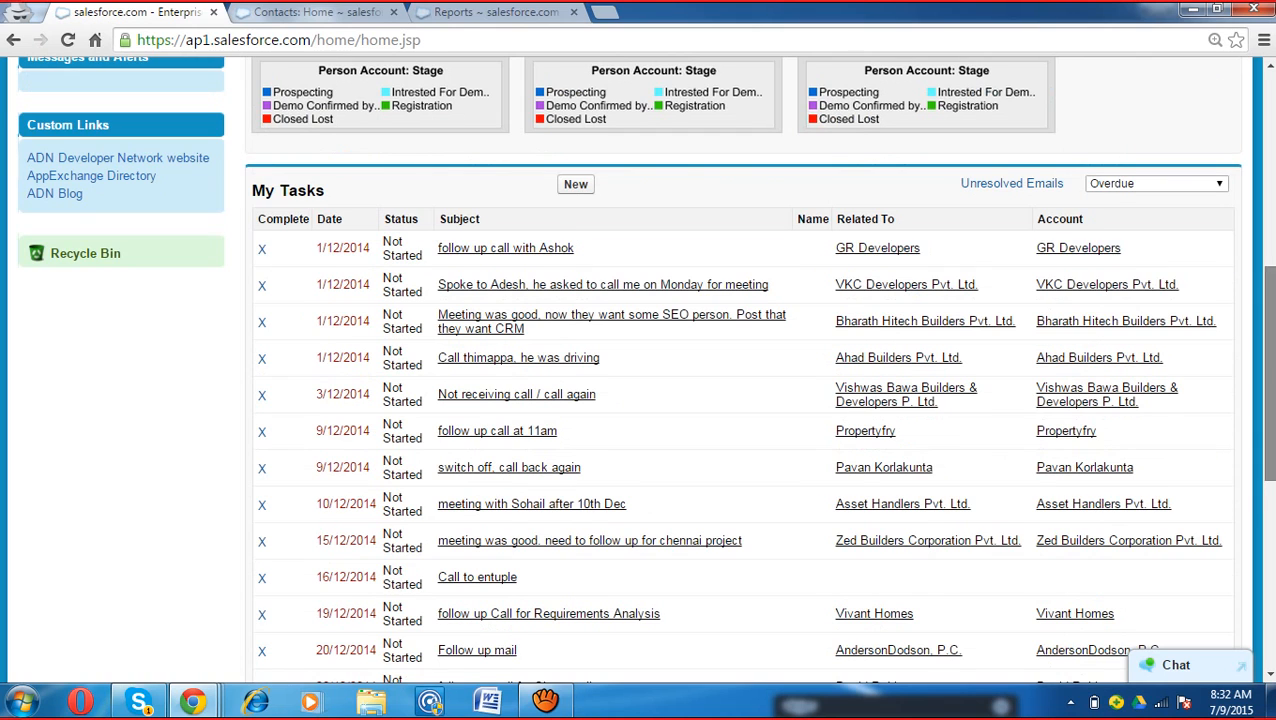
Step: Examine the Calendar section of the Home page and open the calendar in week view
scroll(640, 400, down, 5)
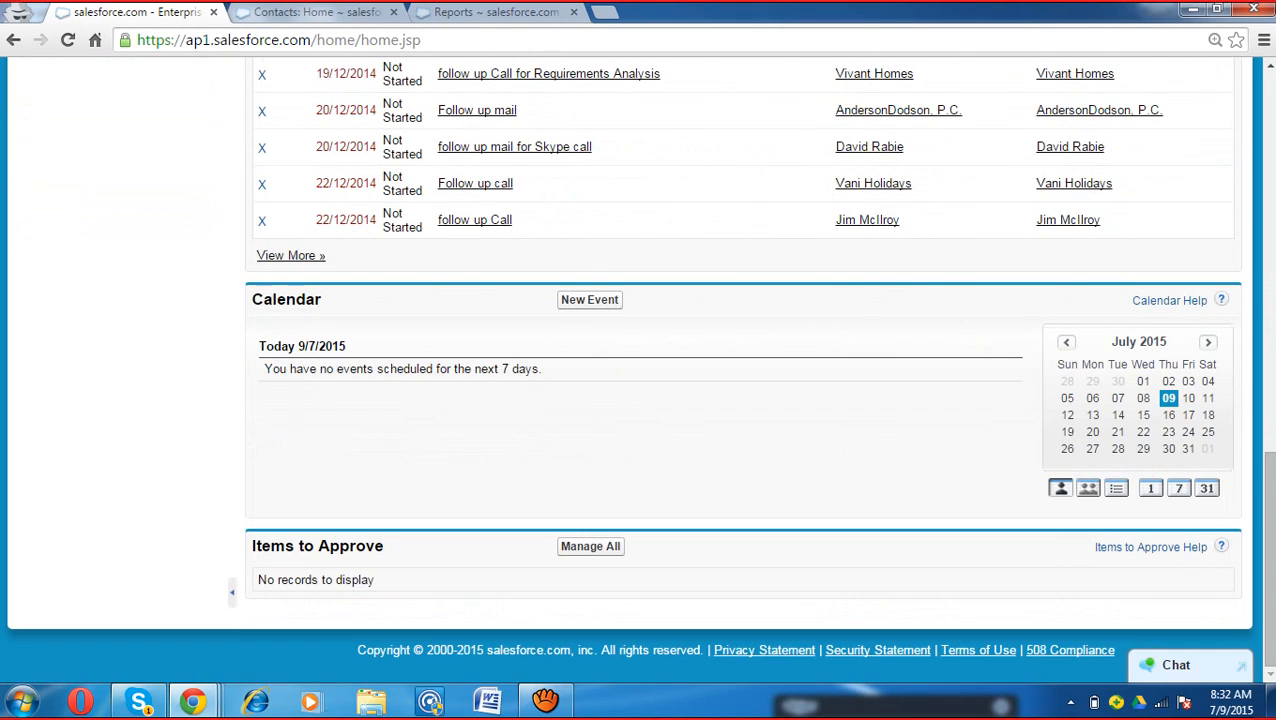
drag(322, 299, 251, 299)
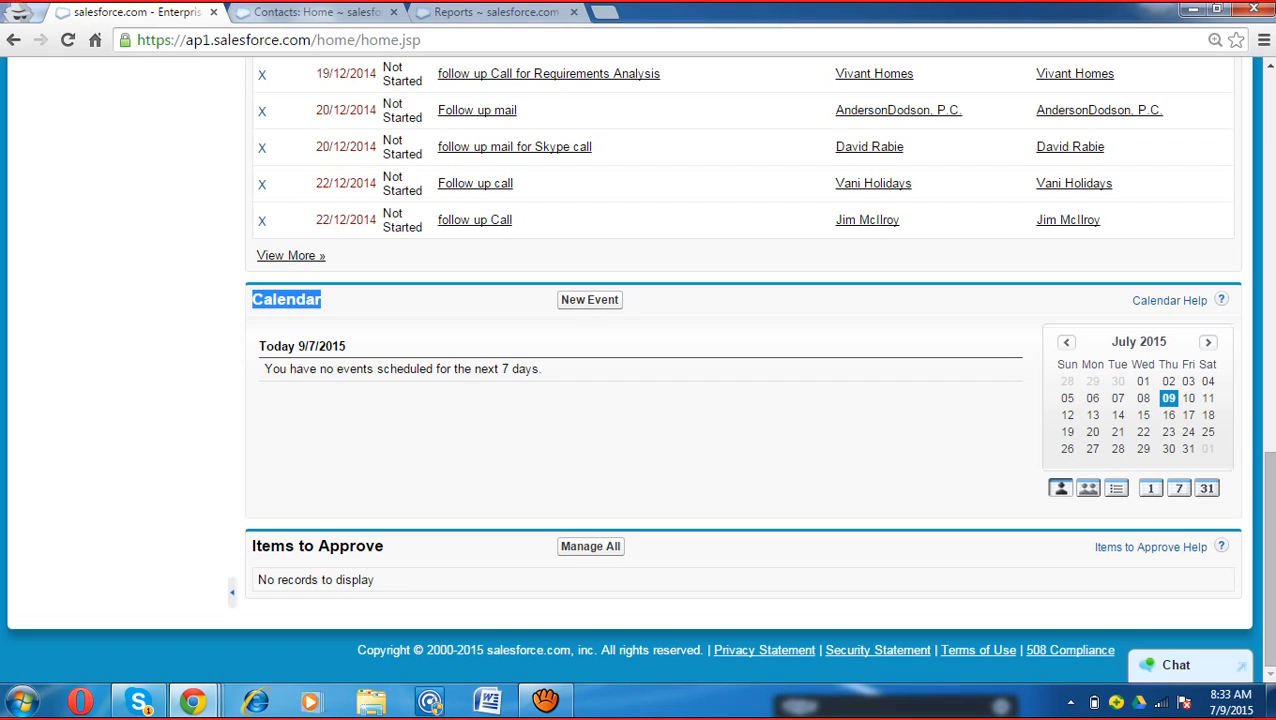
click(350, 308)
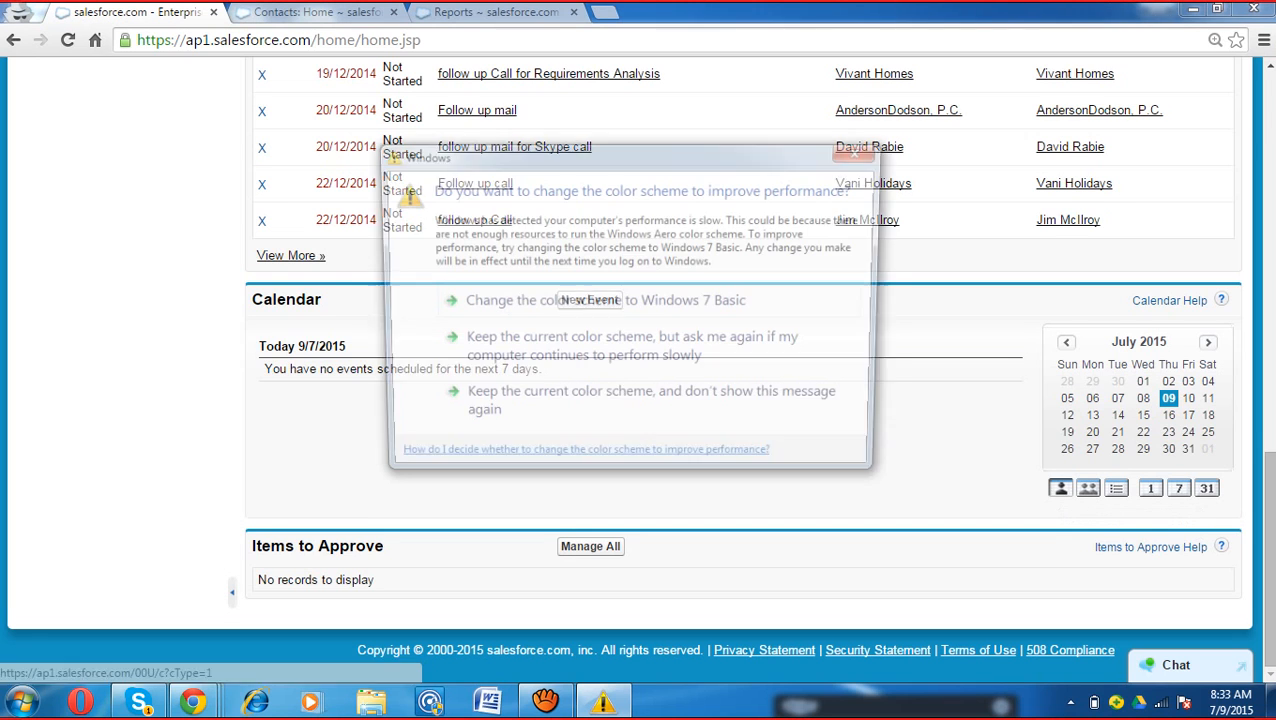
drag(780, 154, 994, 695)
click(1178, 488)
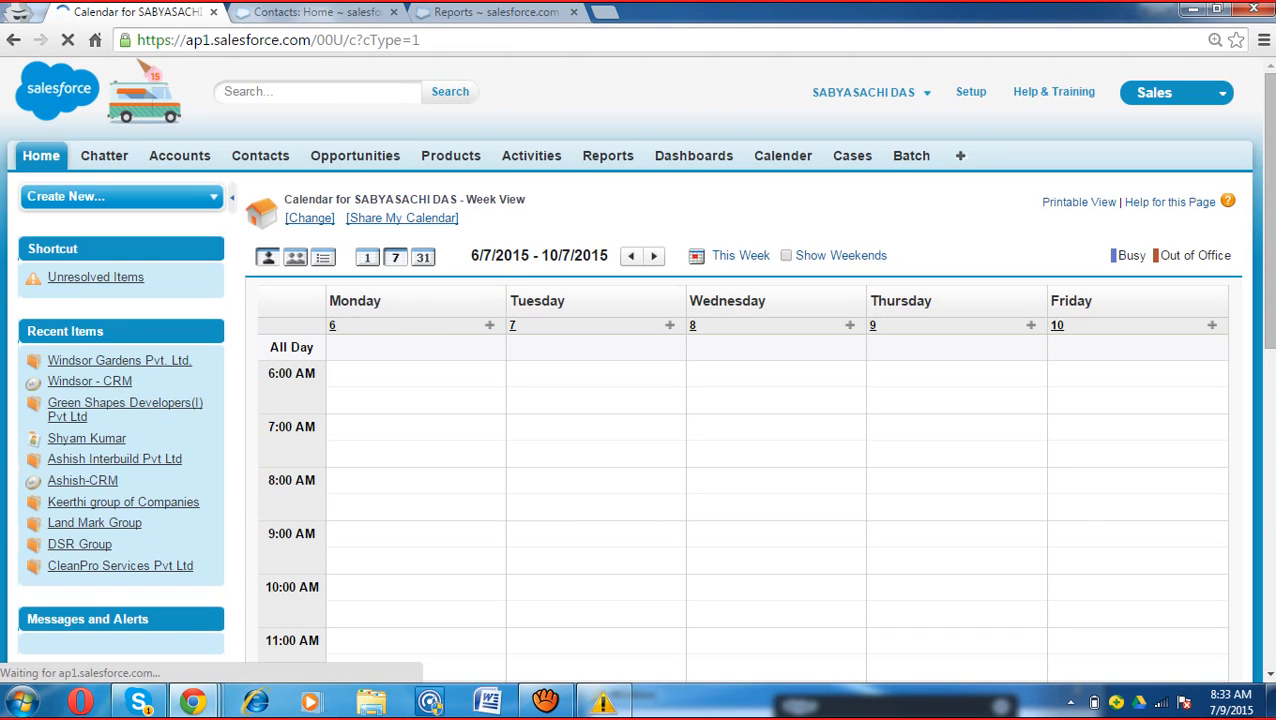
scroll(640, 370, down, 3)
scroll(640, 370, up, 2)
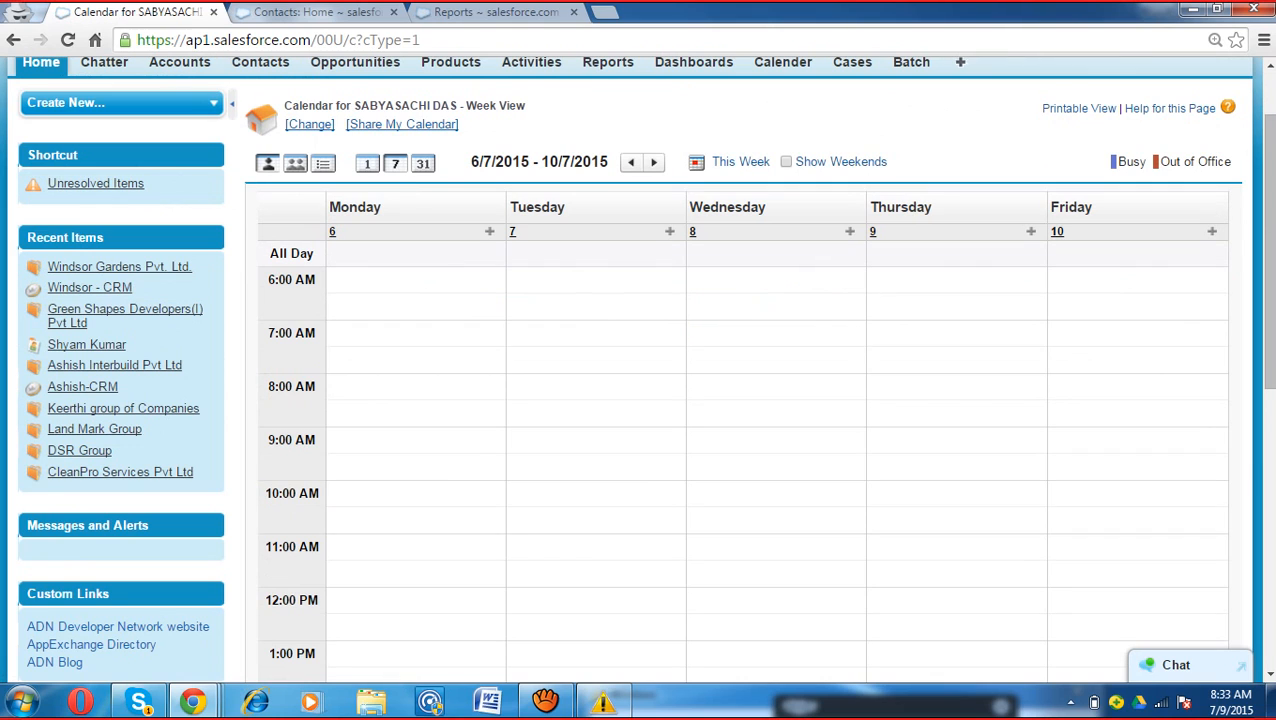
Step: Switch the calendar to month view to look over July 2015, and then to day view
click(423, 163)
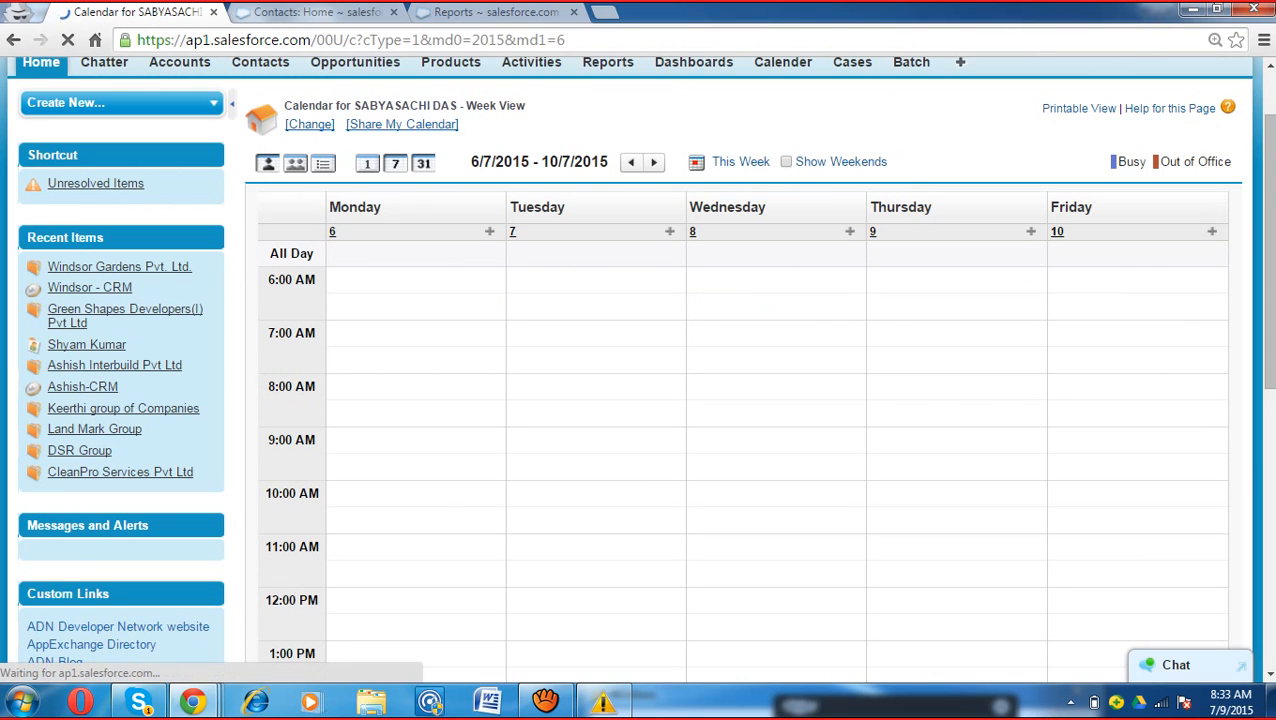
scroll(640, 400, down, 2)
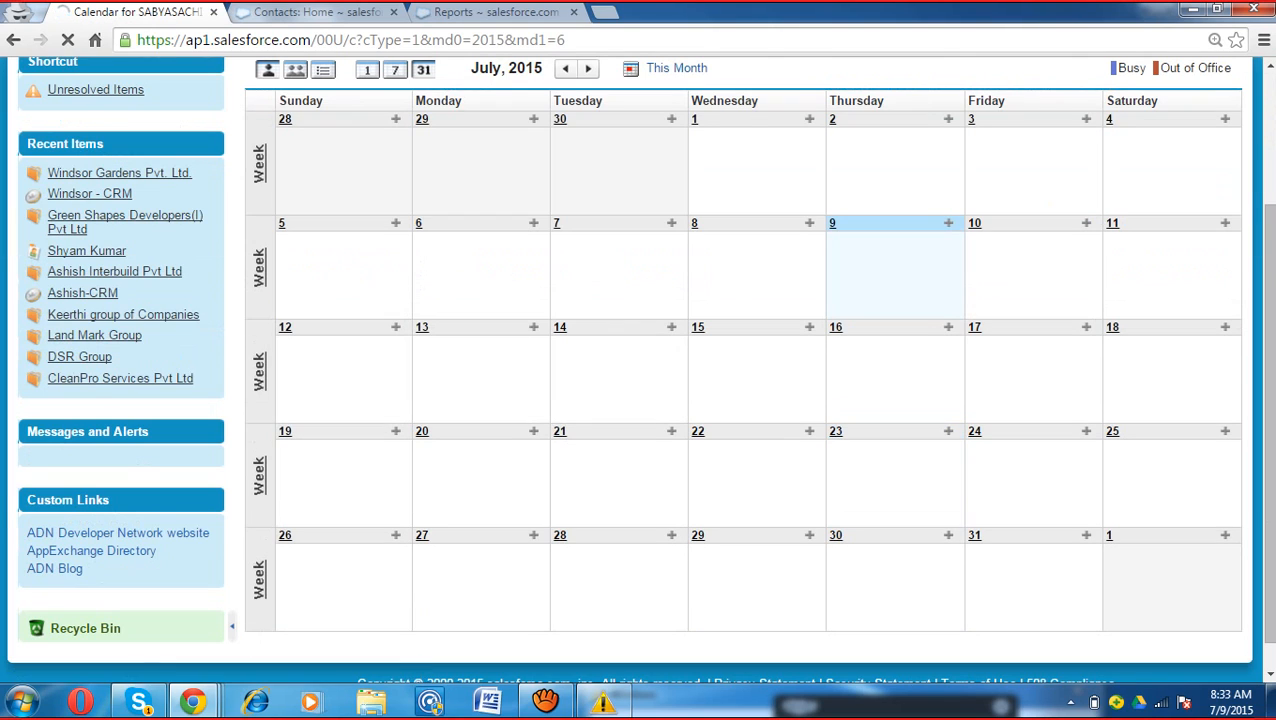
scroll(640, 400, up, 1)
scroll(640, 400, up, 1)
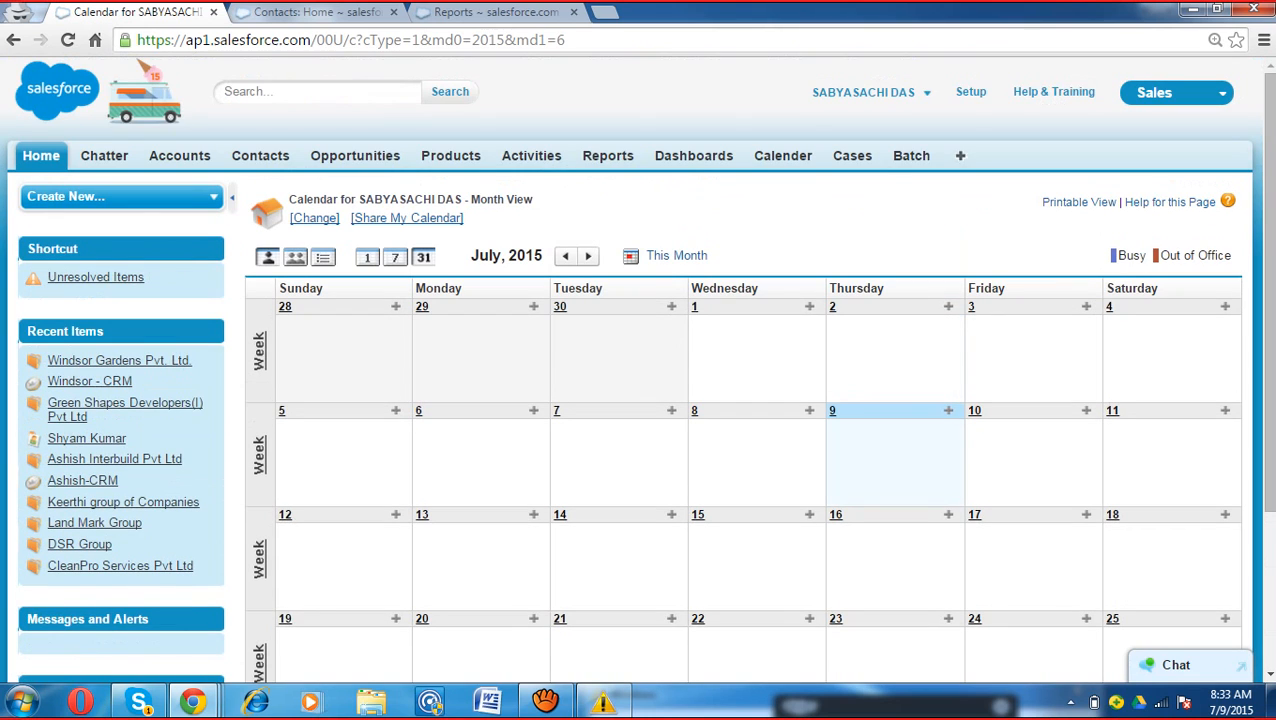
click(367, 258)
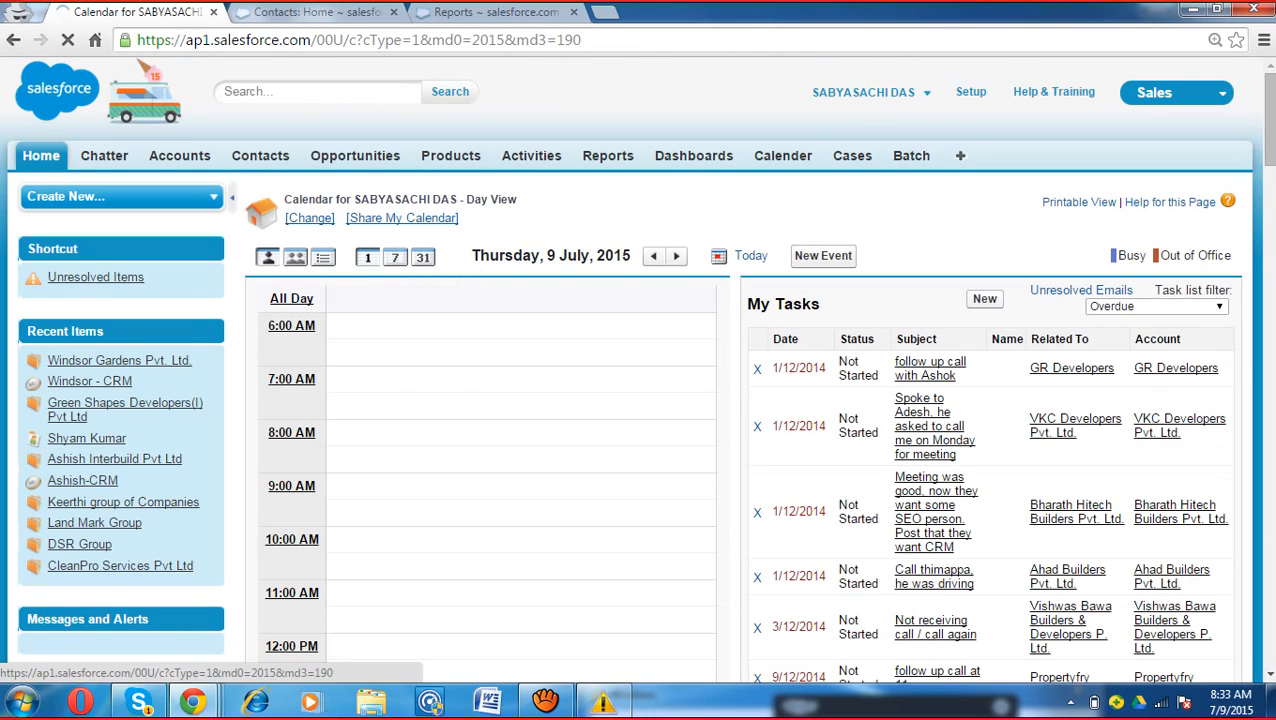
Step: Open the multi-user calendar from the Home page's Calendar section and switch it to week view
click(41, 156)
scroll(640, 370, down, 12)
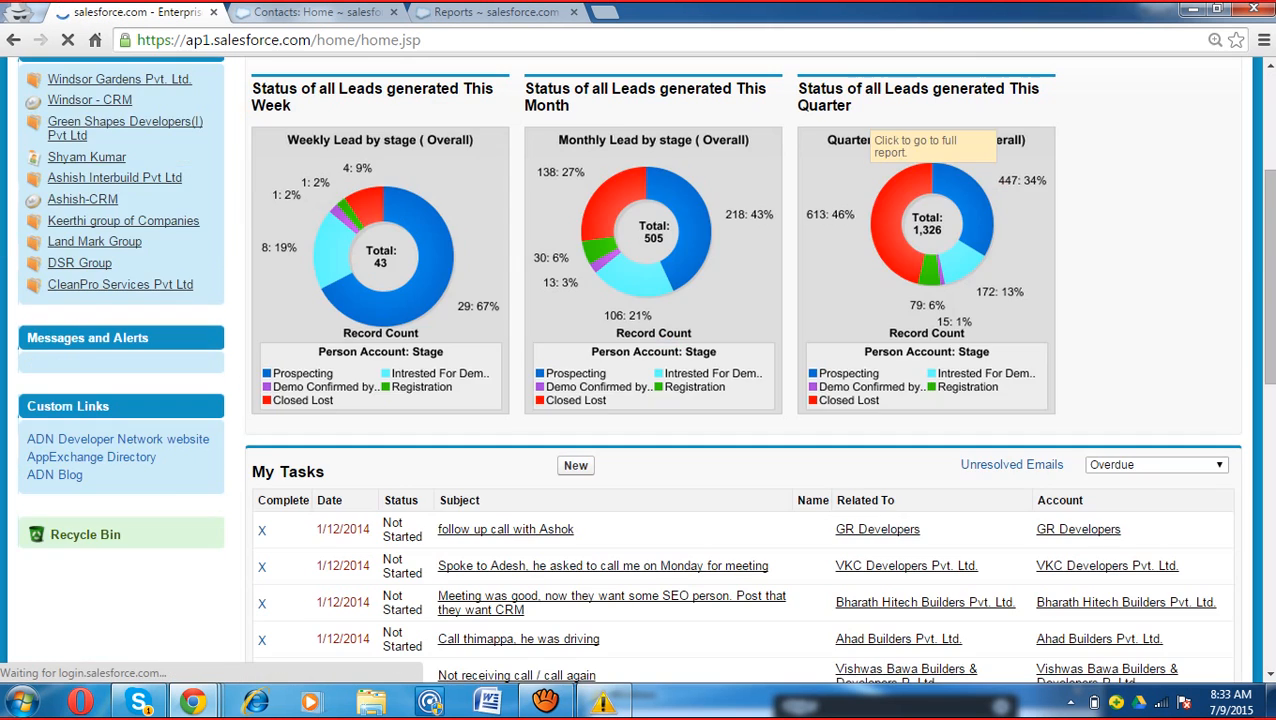
scroll(640, 370, down, 1)
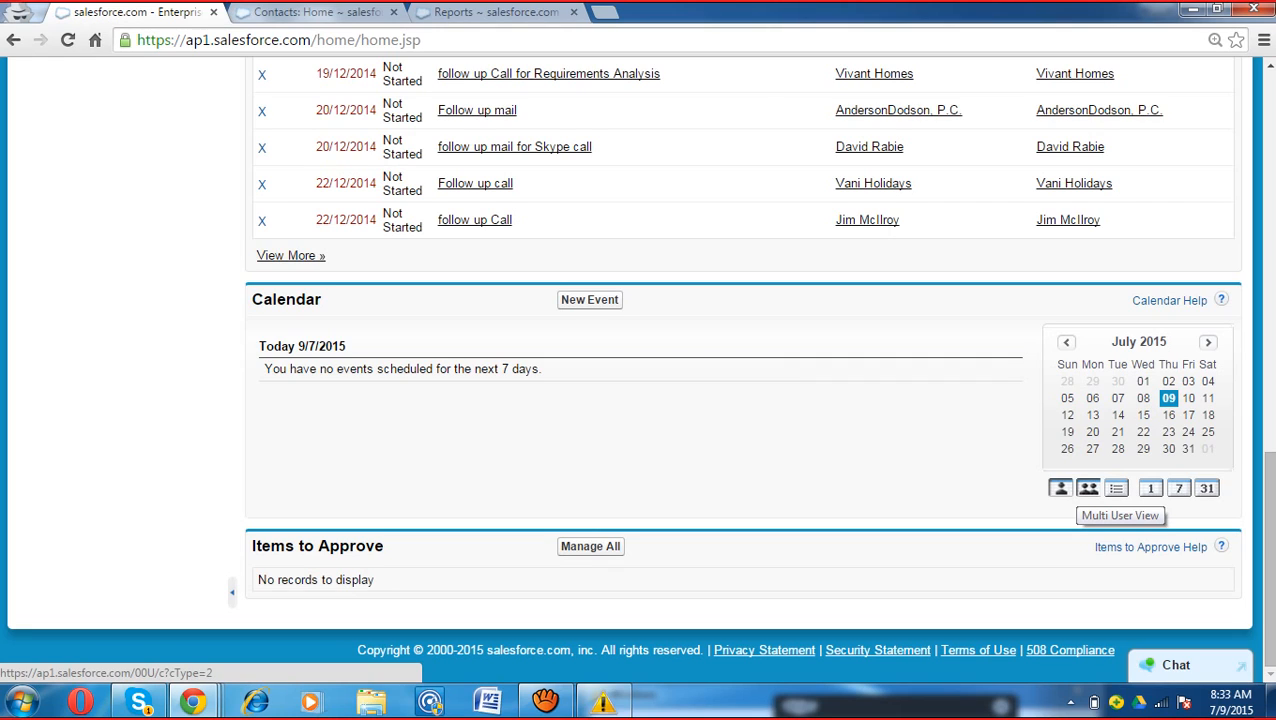
click(1088, 488)
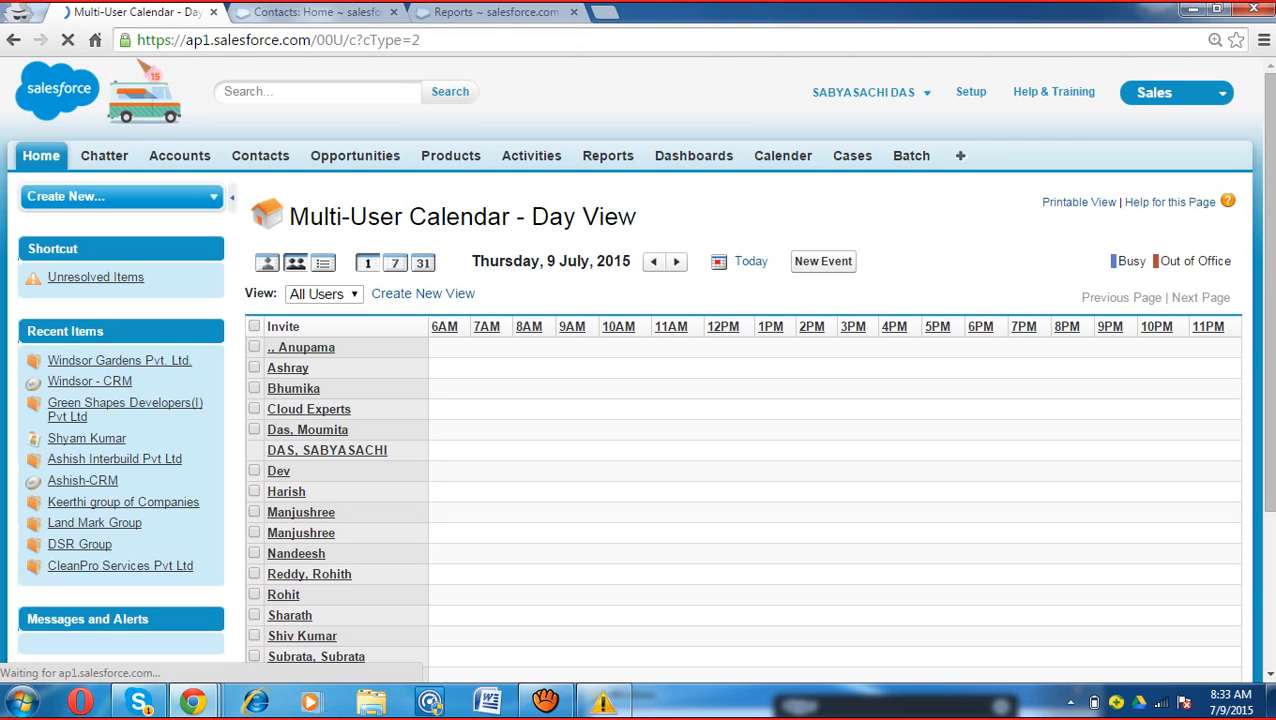
scroll(307, 242, down, 3)
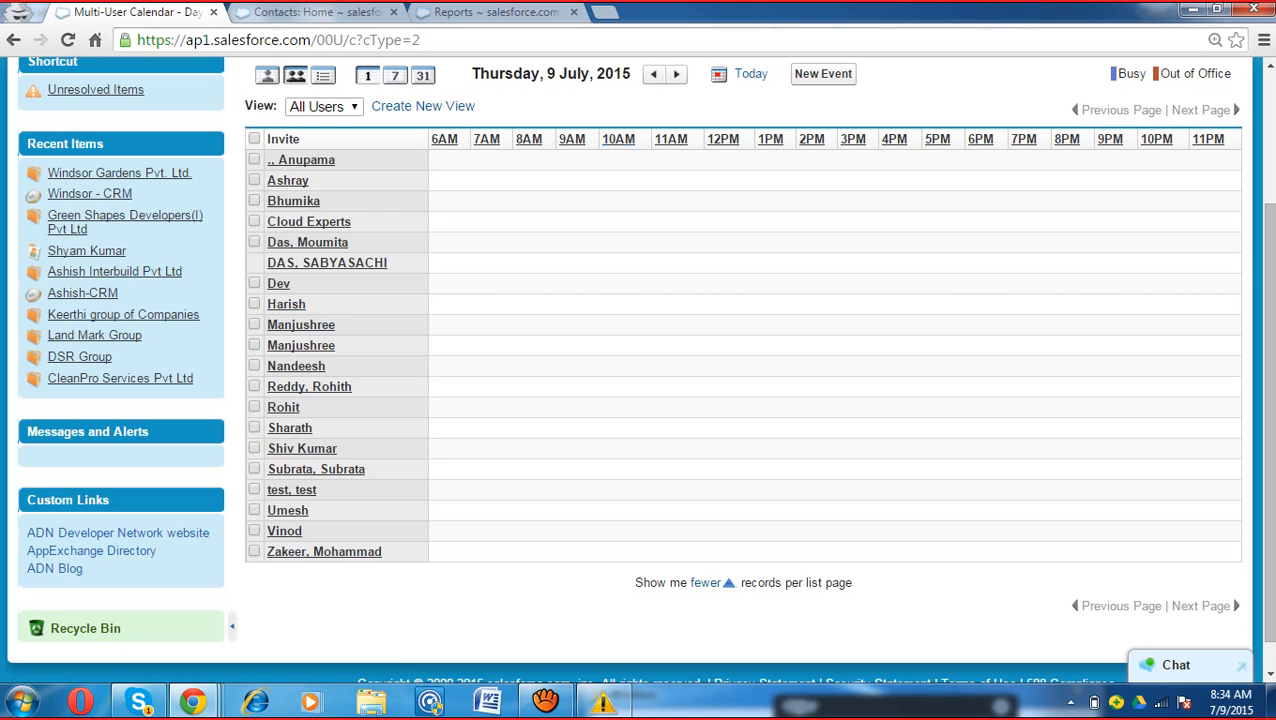
click(395, 75)
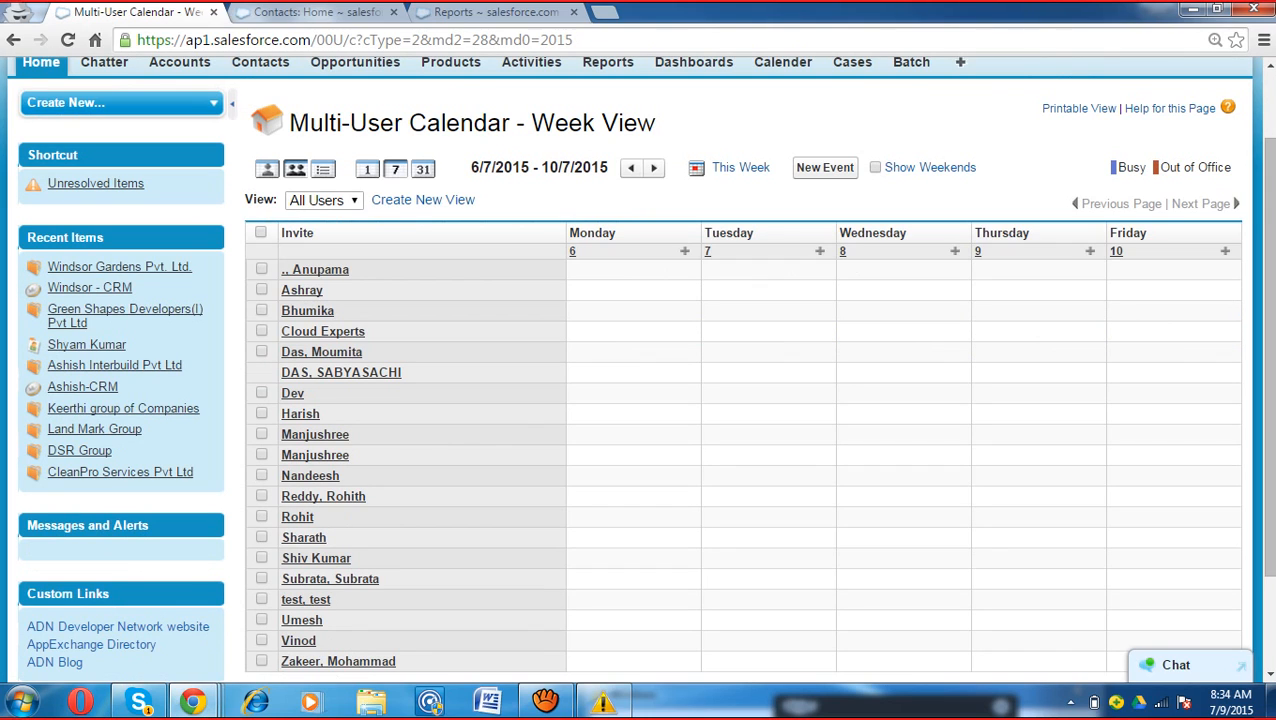
Step: Return to the Home page and look through its dashboard, My Tasks and Calendar sections, moving the Windows color scheme prompt out of the way
click(41, 62)
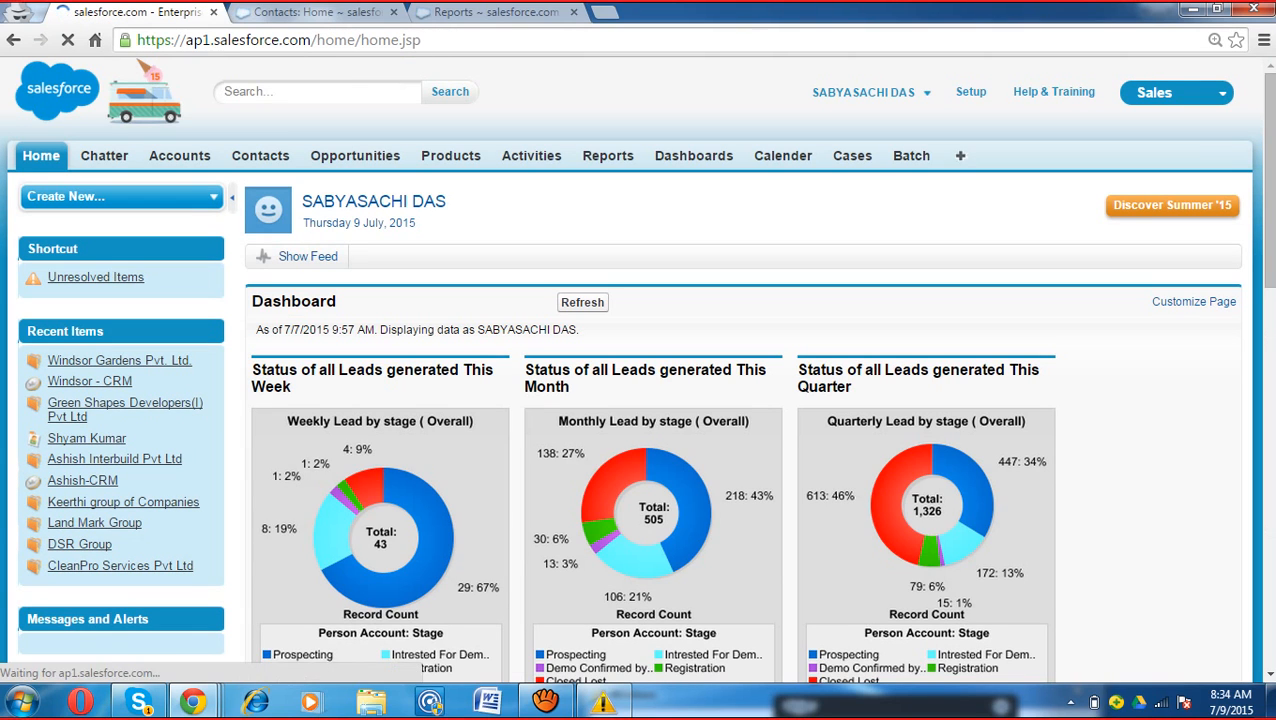
scroll(638, 370, down, 2)
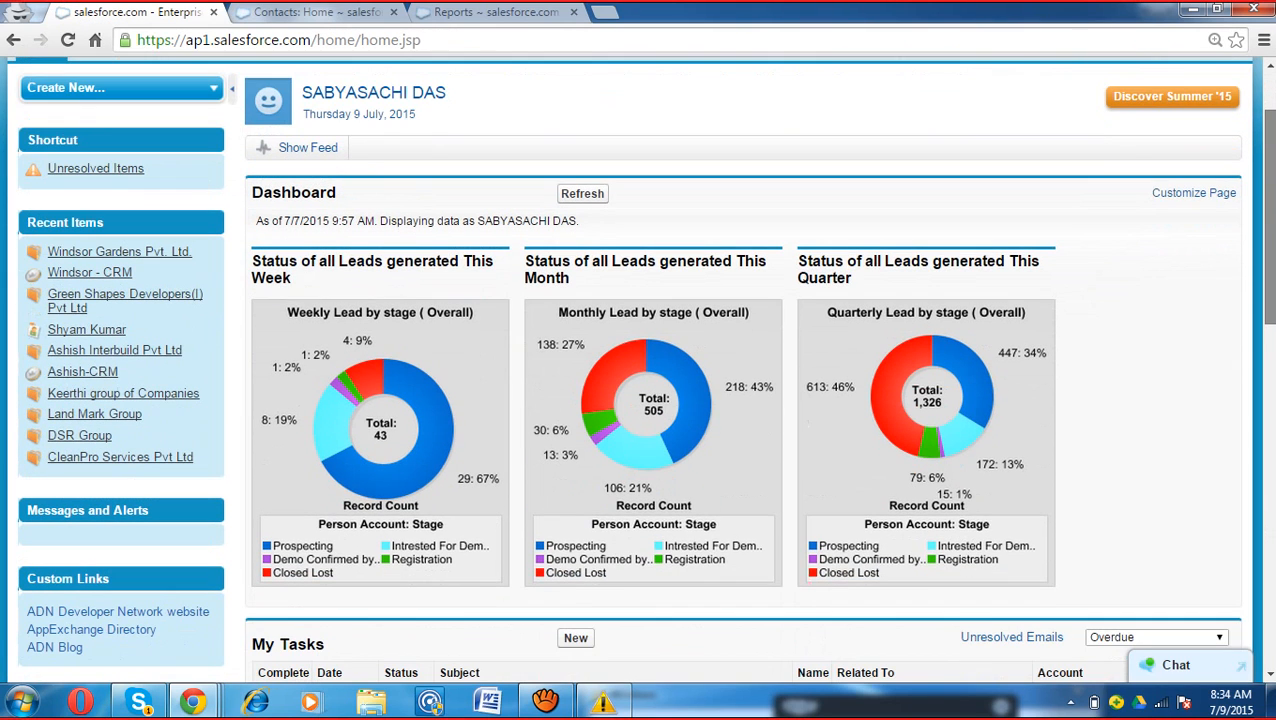
scroll(638, 370, down, 4)
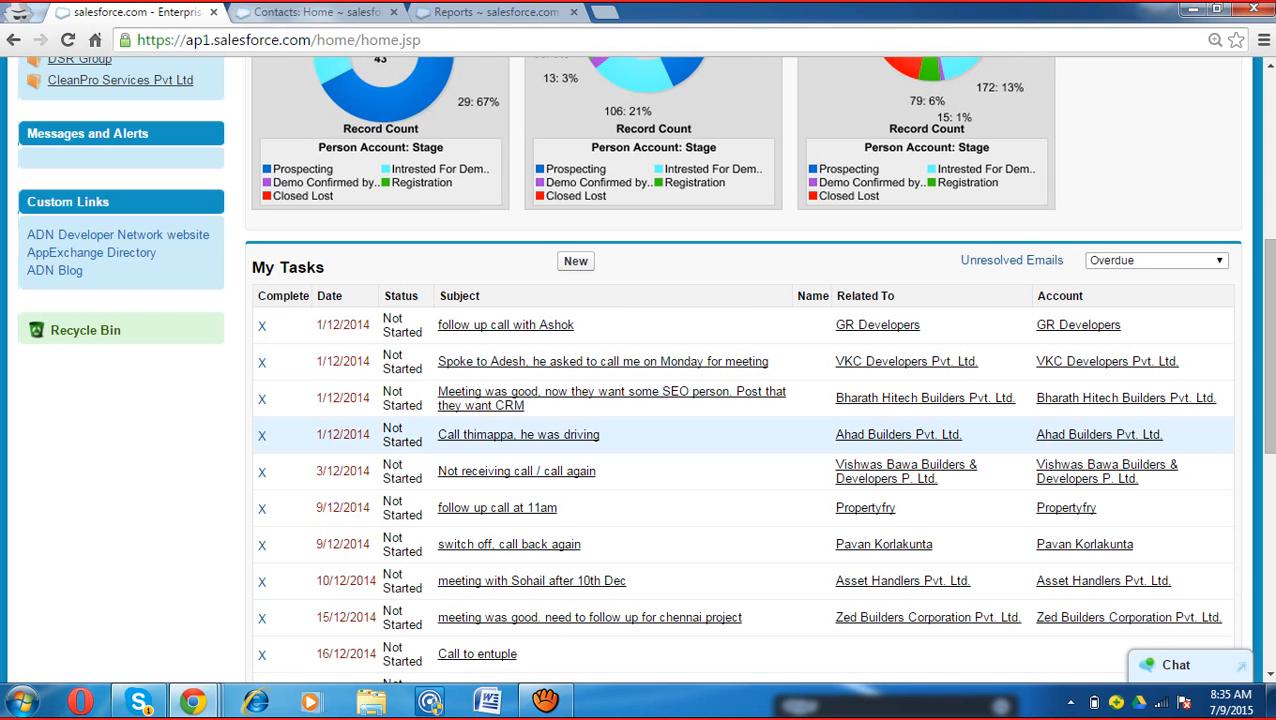
scroll(745, 400, down, 3)
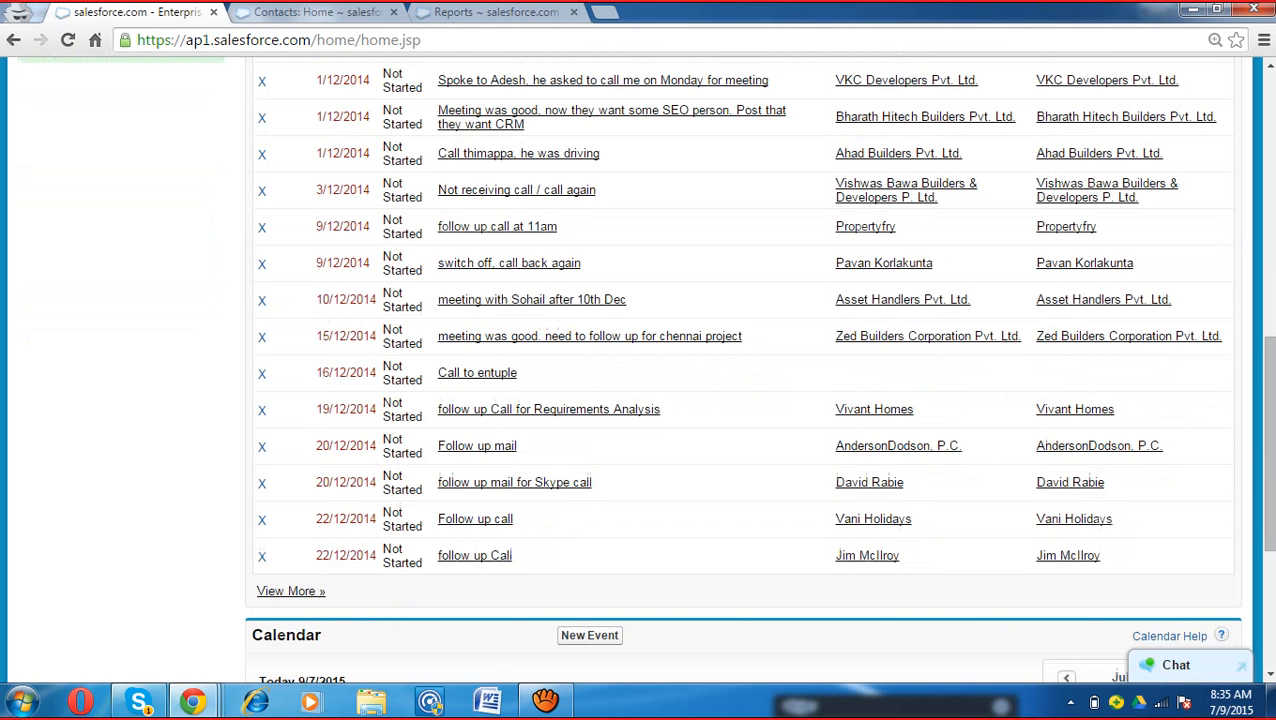
scroll(745, 400, down, 2)
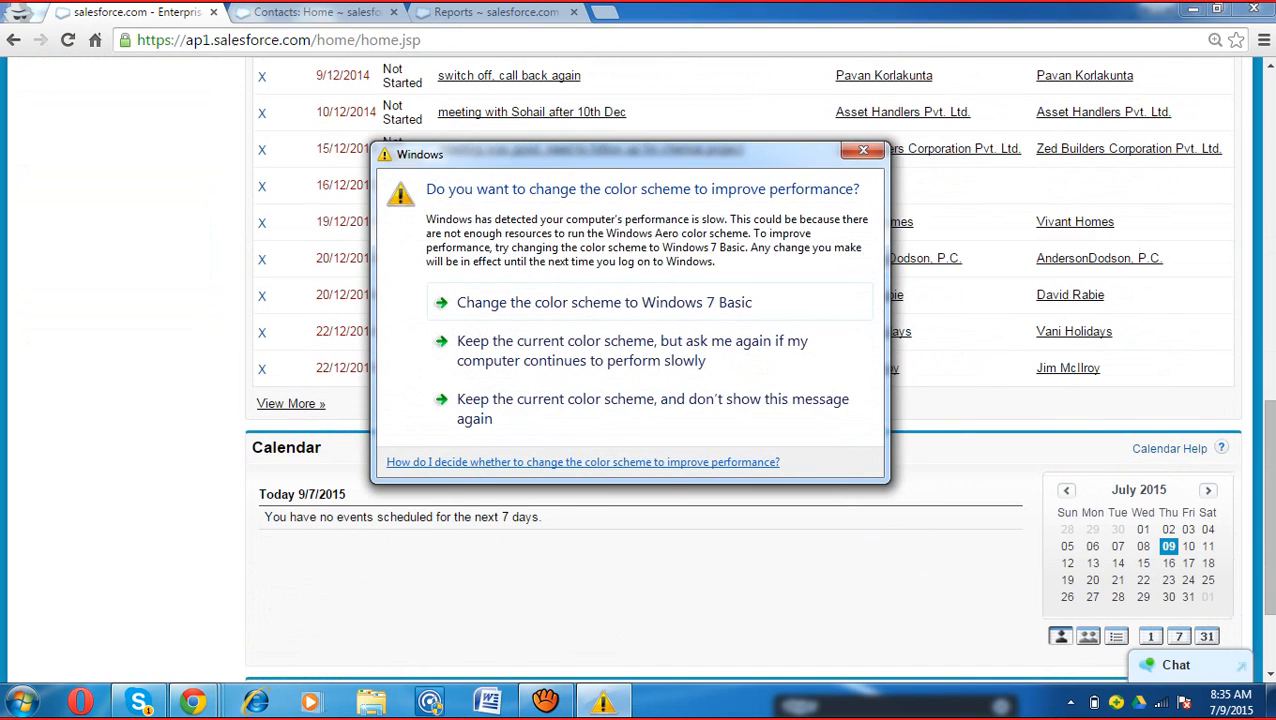
drag(735, 154, 954, 674)
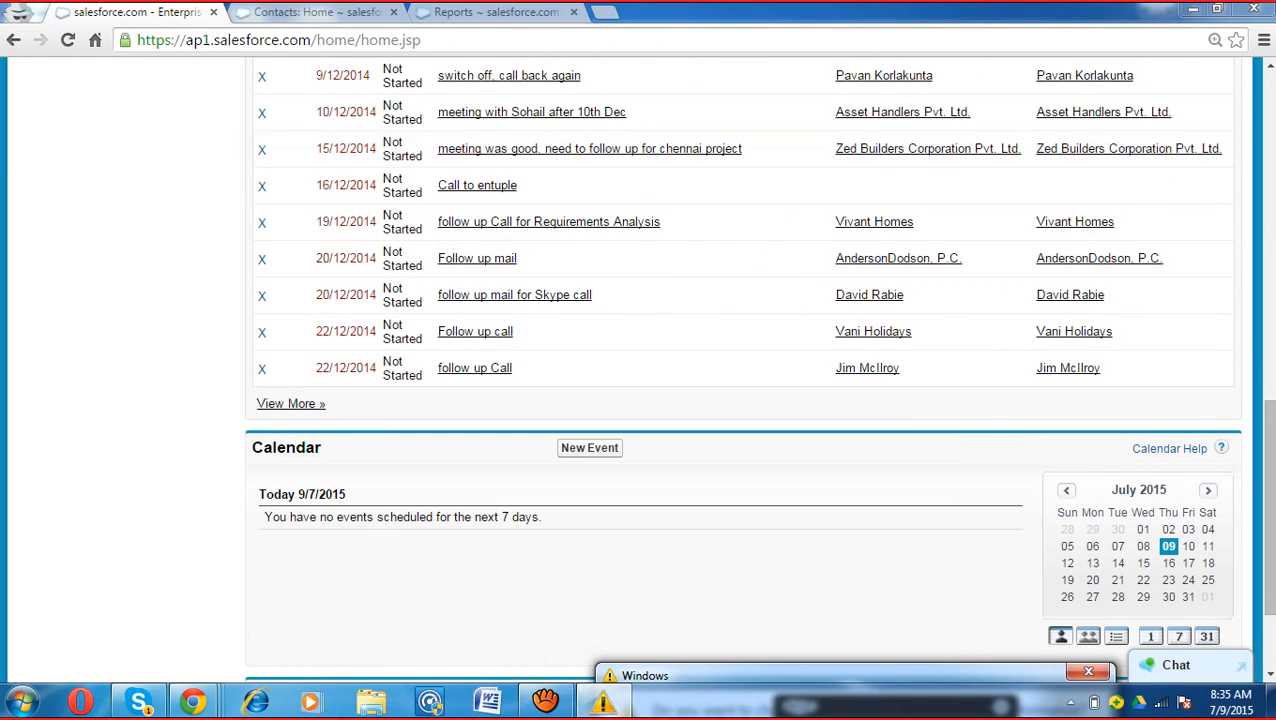
scroll(745, 400, down, 3)
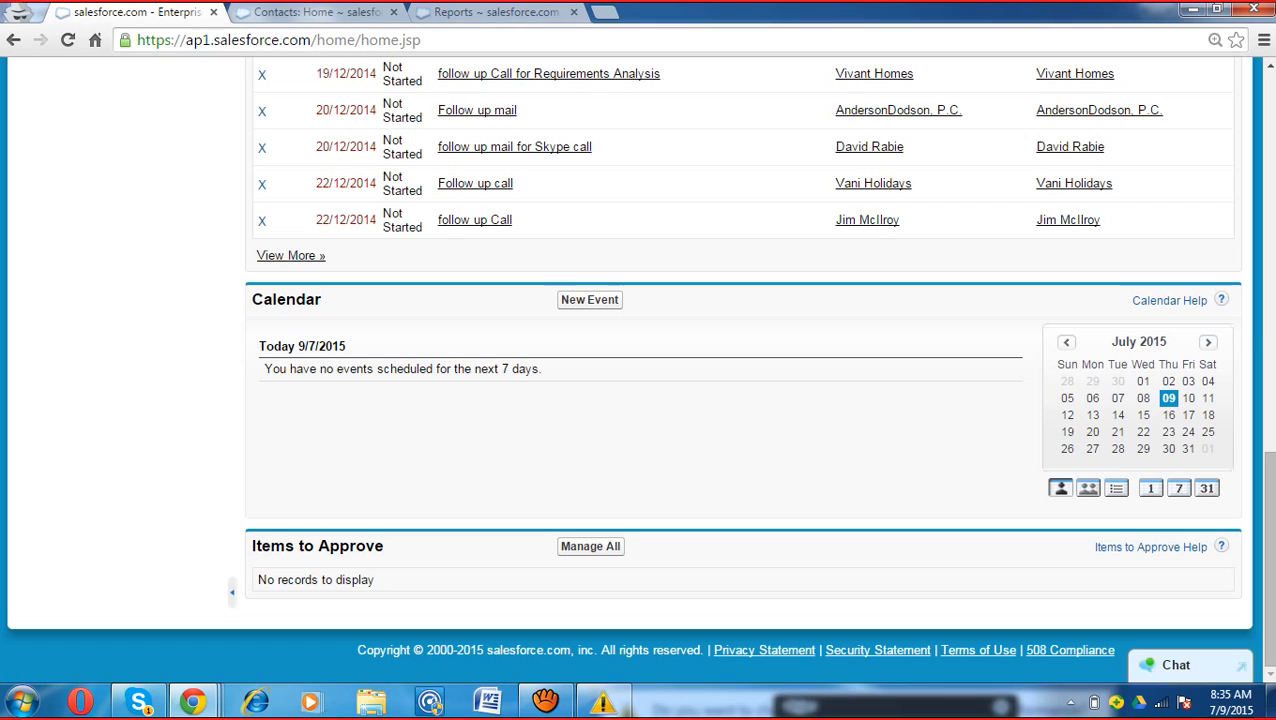
Step: Examine the Items to Approve section at the end of the Home page
drag(384, 547, 233, 585)
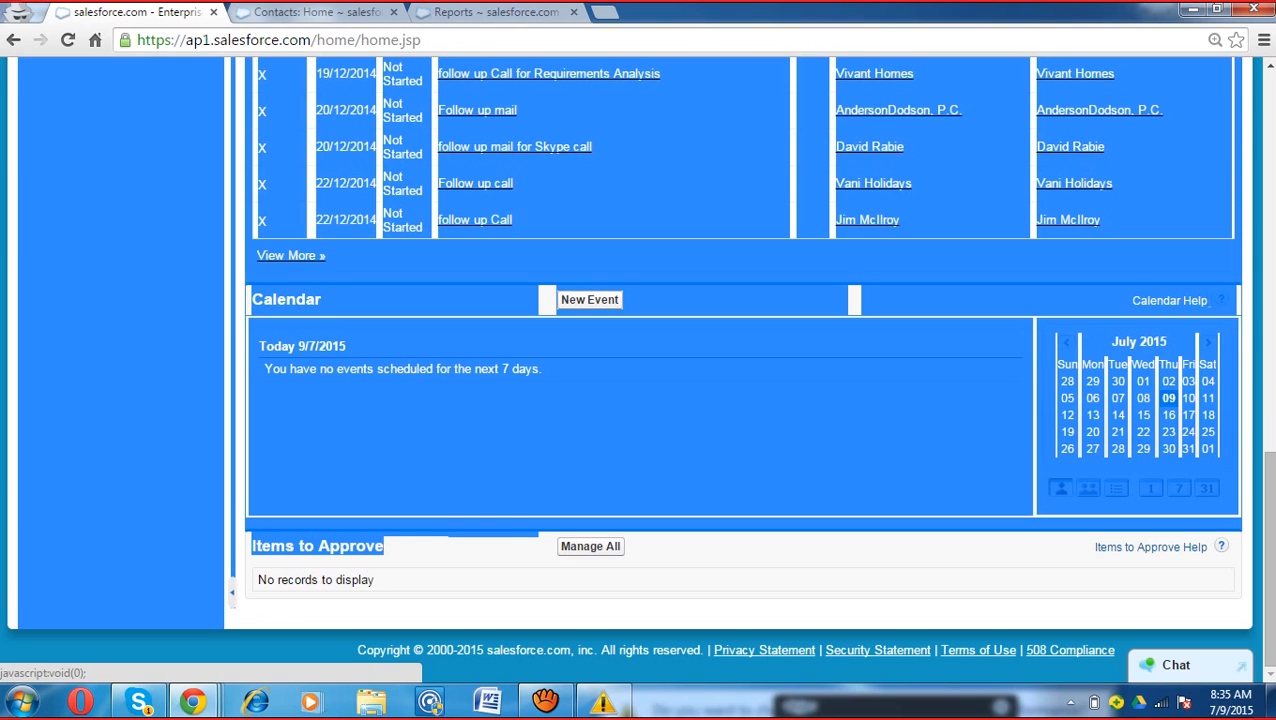
click(420, 450)
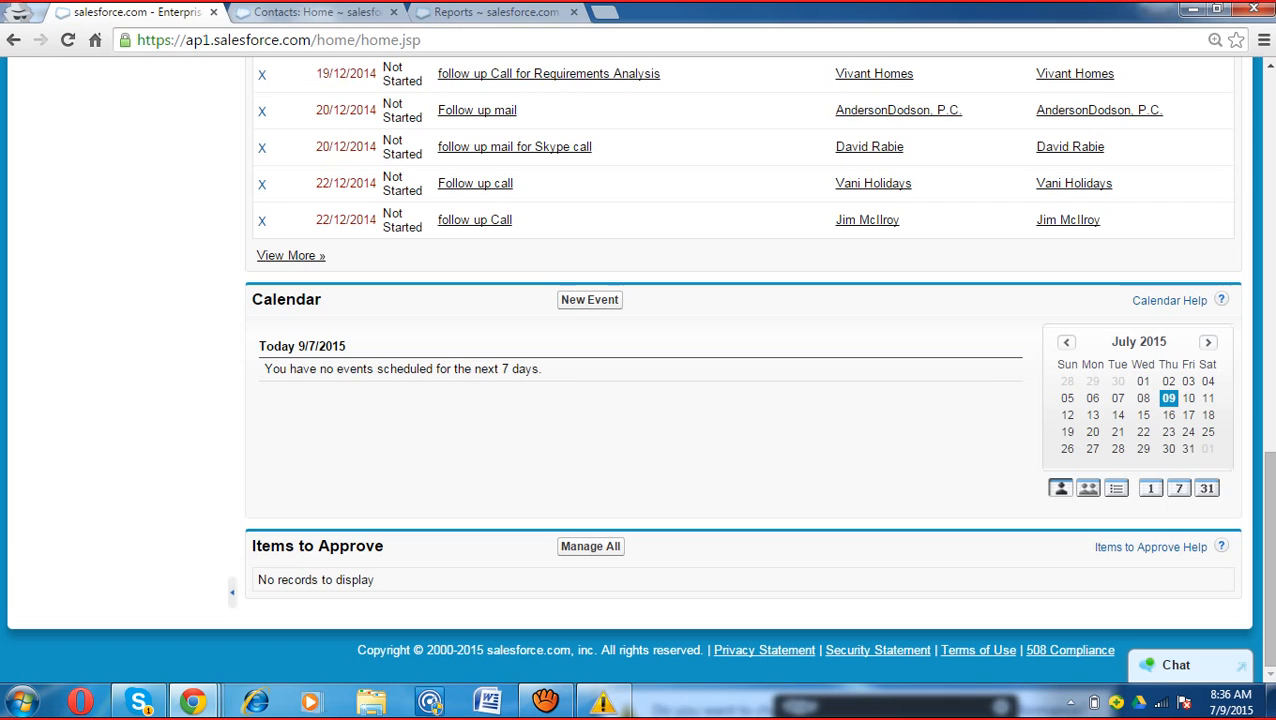
drag(253, 546, 400, 546)
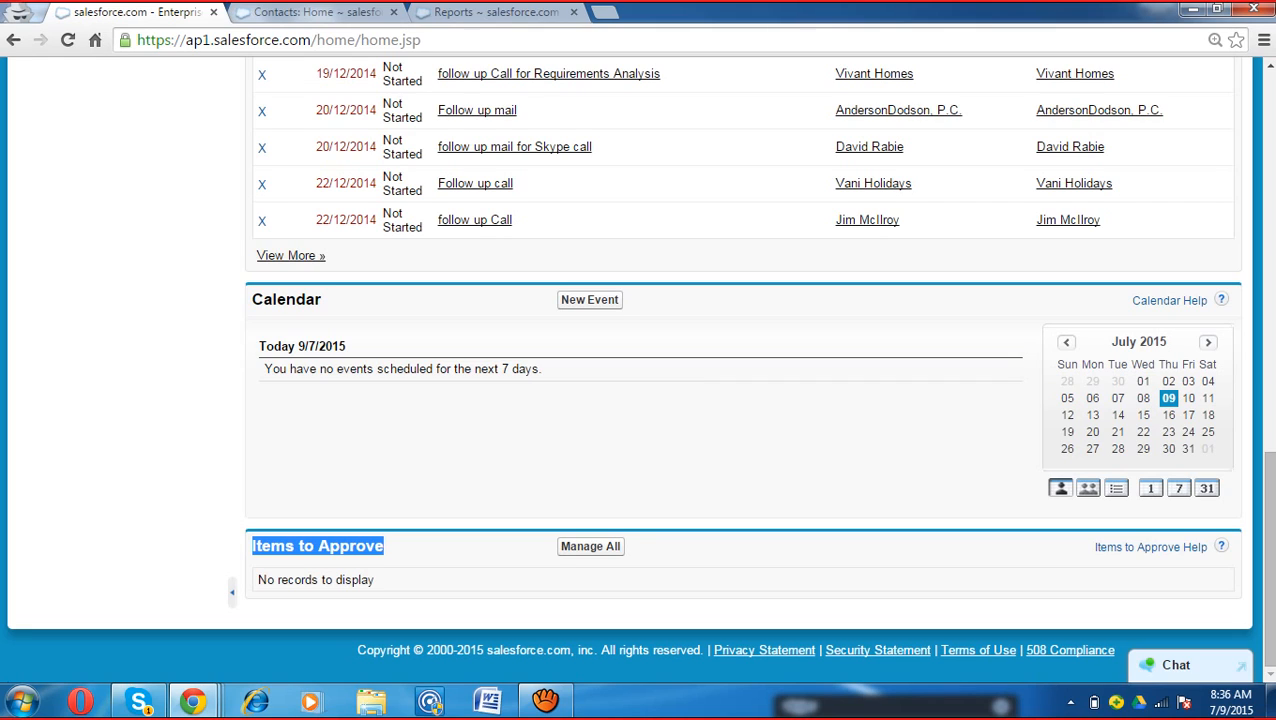
scroll(640, 360, up, 3)
scroll(640, 360, down, 3)
click(400, 547)
drag(386, 547, 251, 534)
click(400, 547)
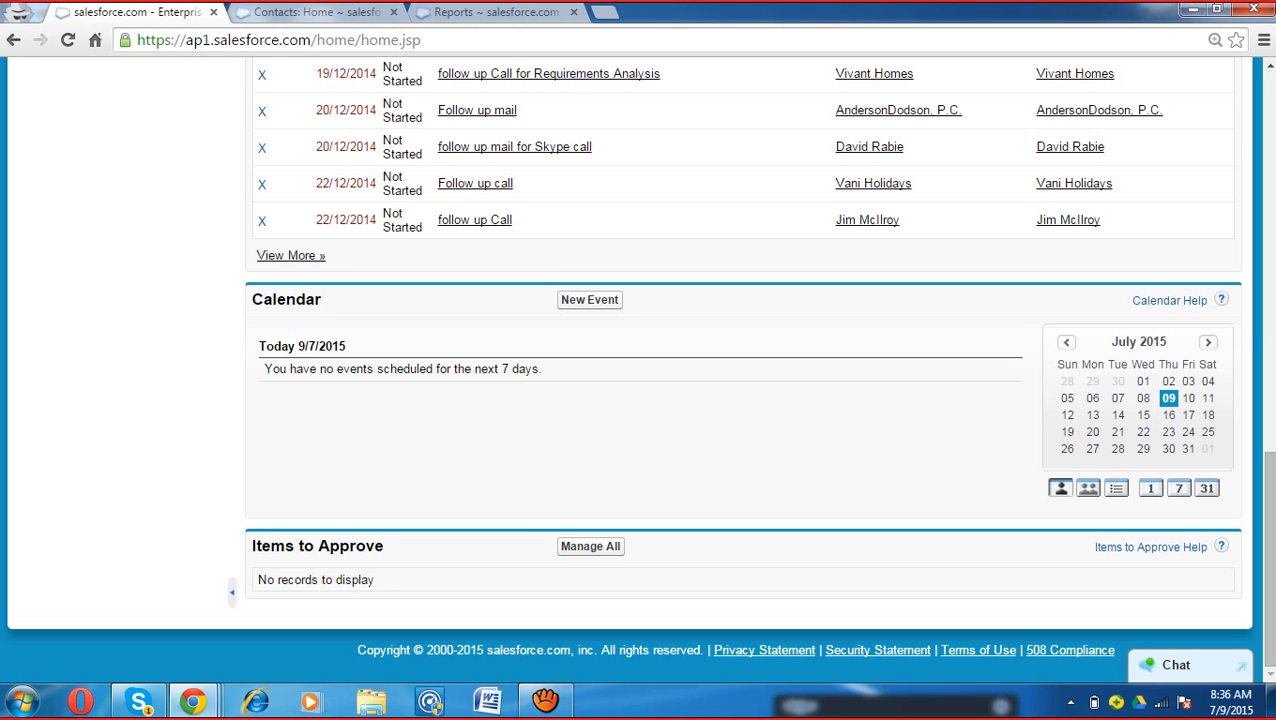
Step: Open the completion form of the first overdue GR Developers task, check its Status field, and return to the Home page without saving
scroll(640, 360, up, 10)
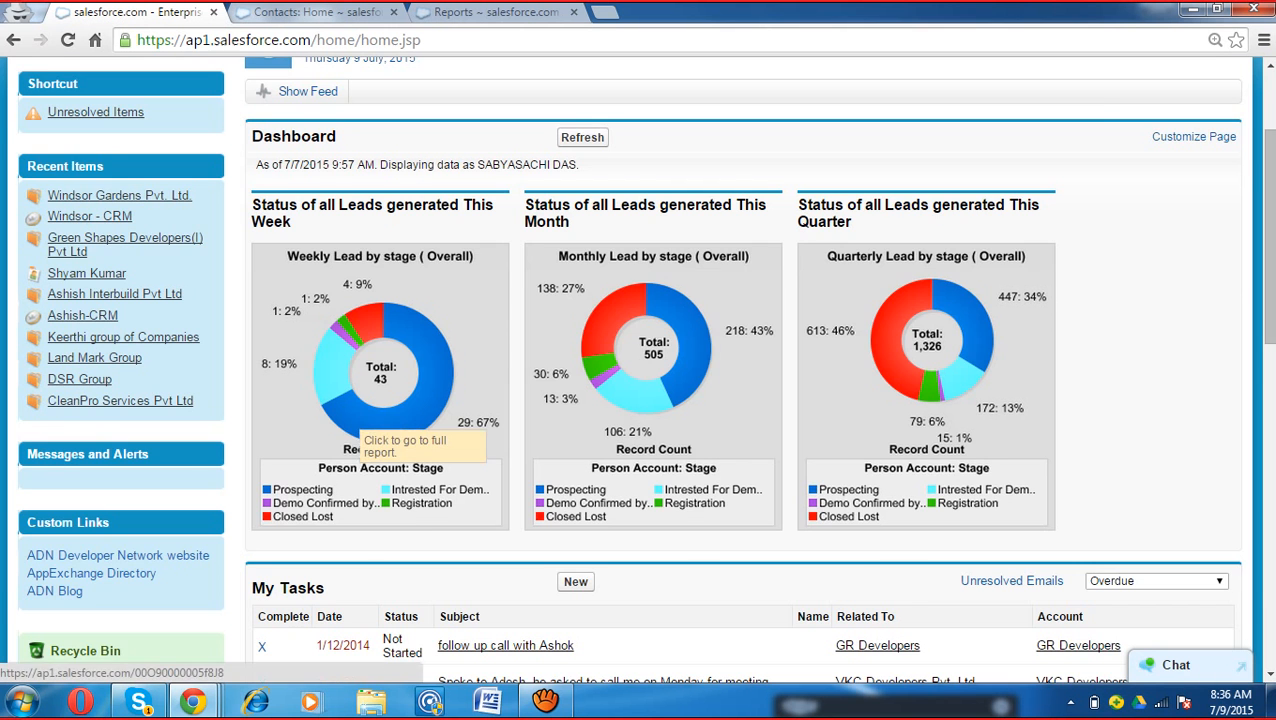
scroll(640, 360, up, 1)
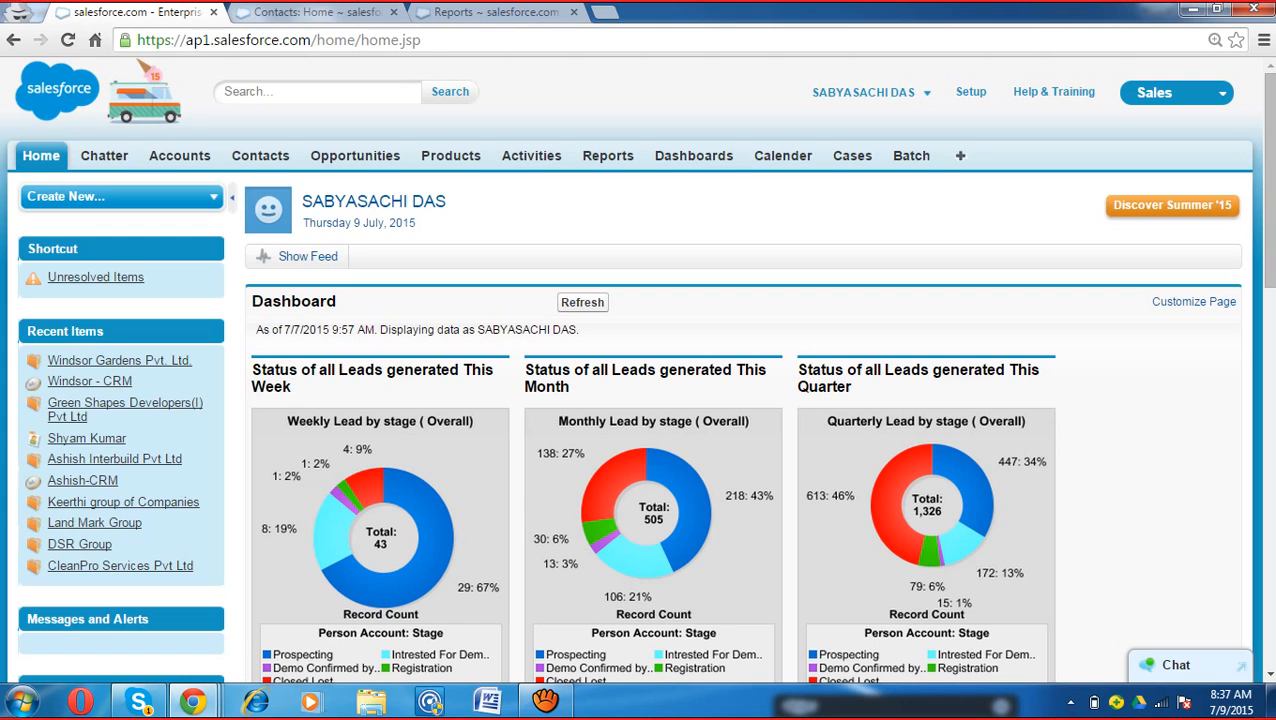
scroll(640, 400, down, 8)
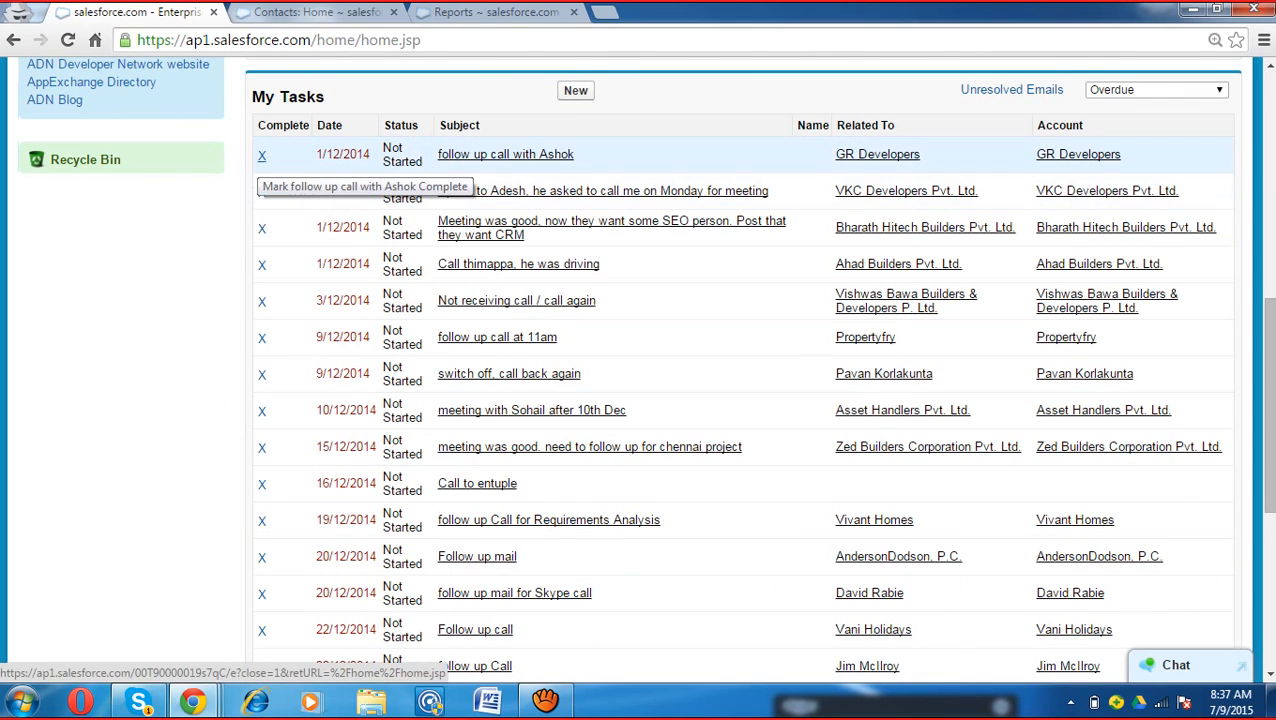
click(262, 156)
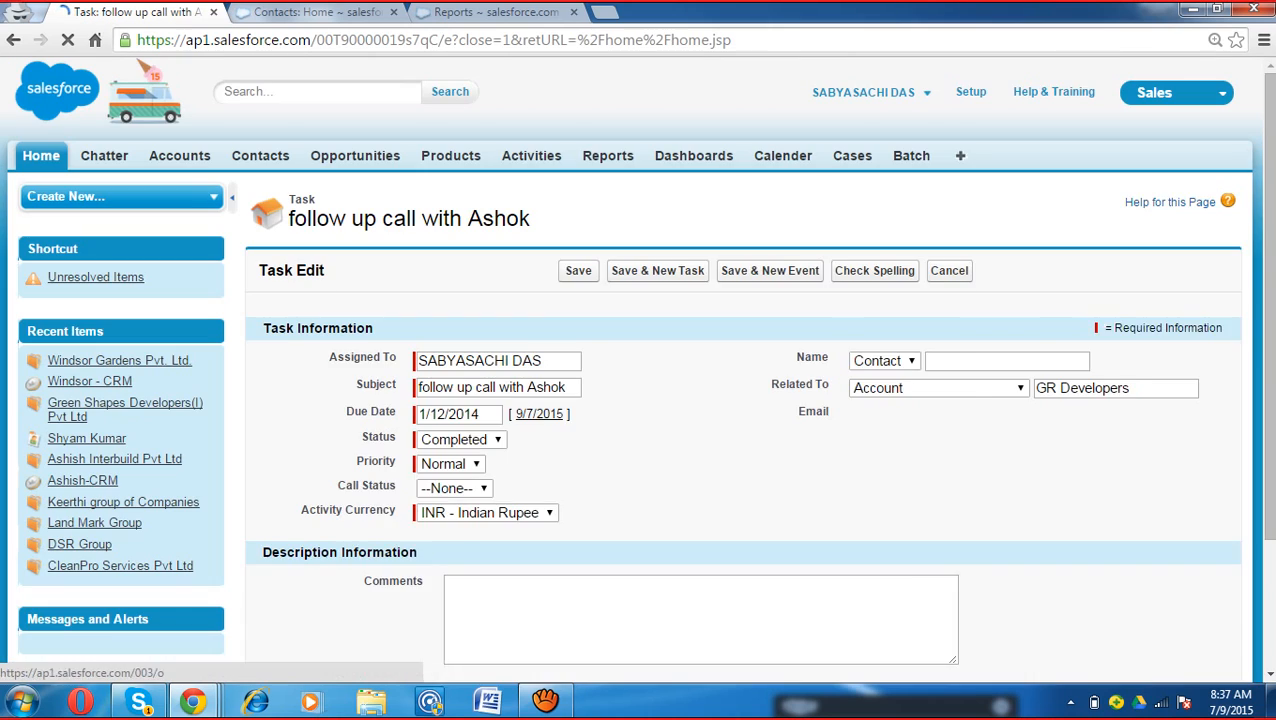
drag(276, 447, 311, 447)
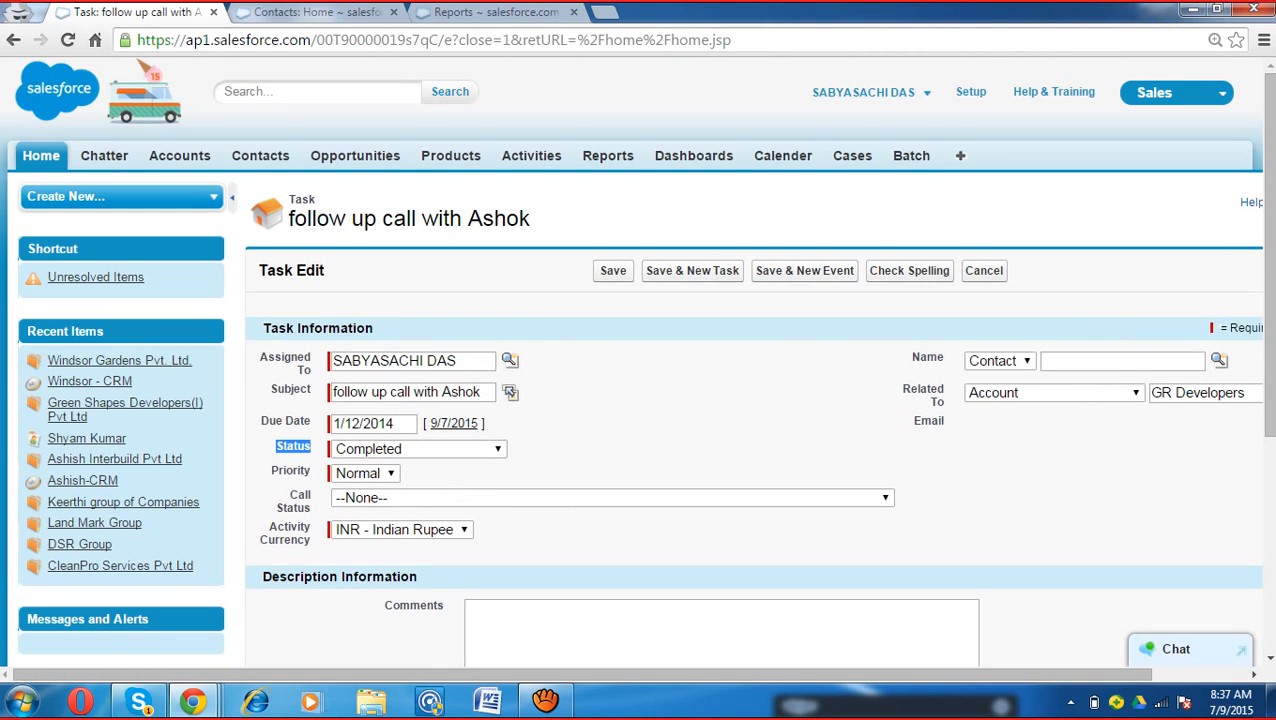
click(13, 40)
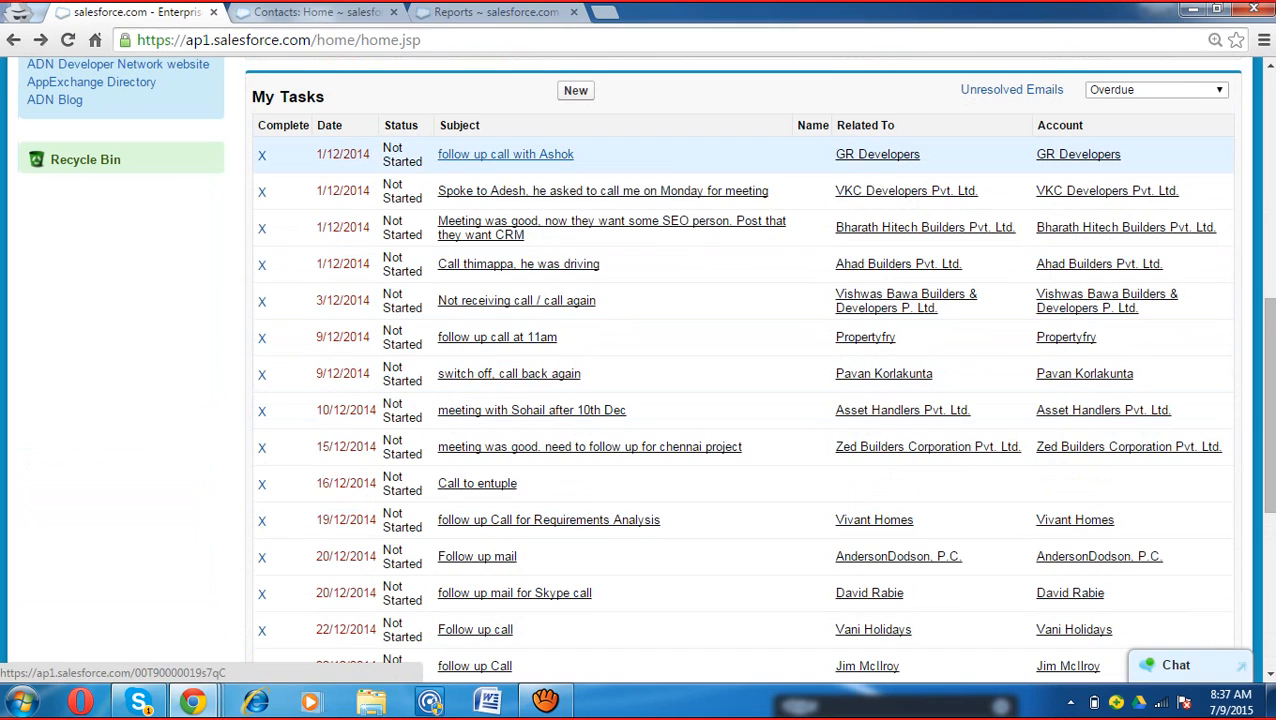
Step: View the detail page of the GR Developers follow-up call task to check its status, and return to the Home page
click(505, 154)
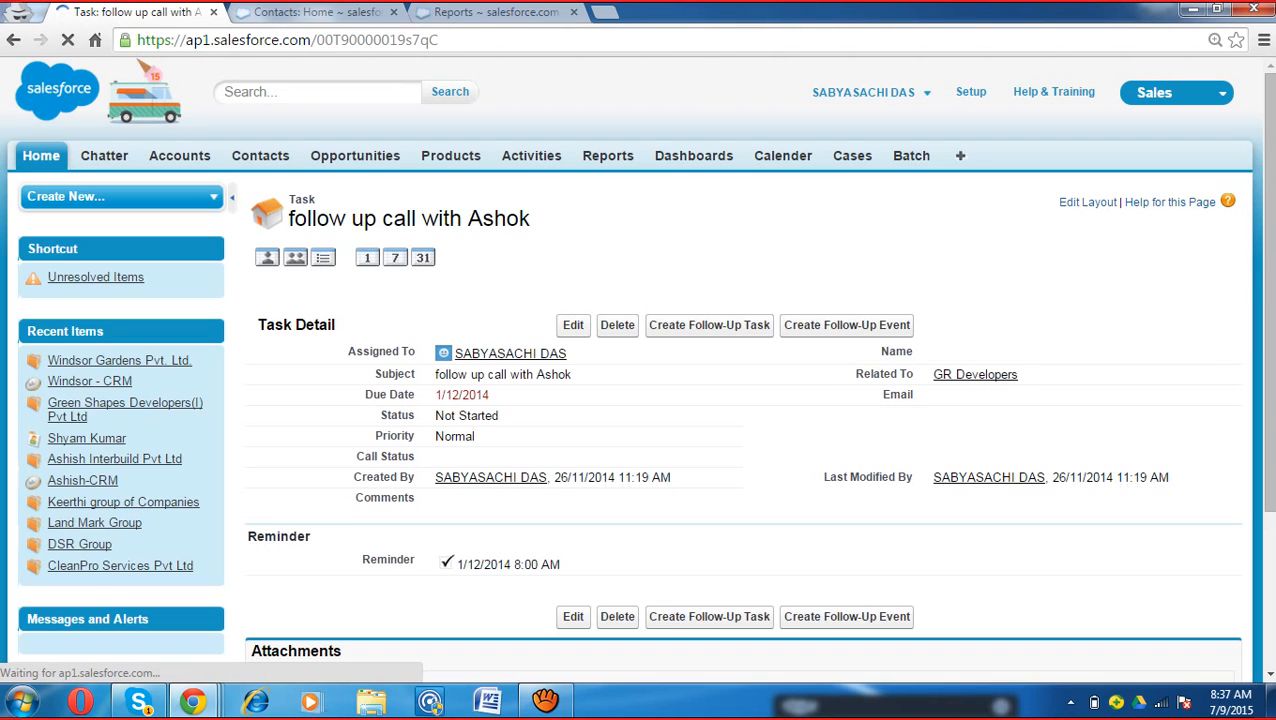
drag(435, 412, 498, 412)
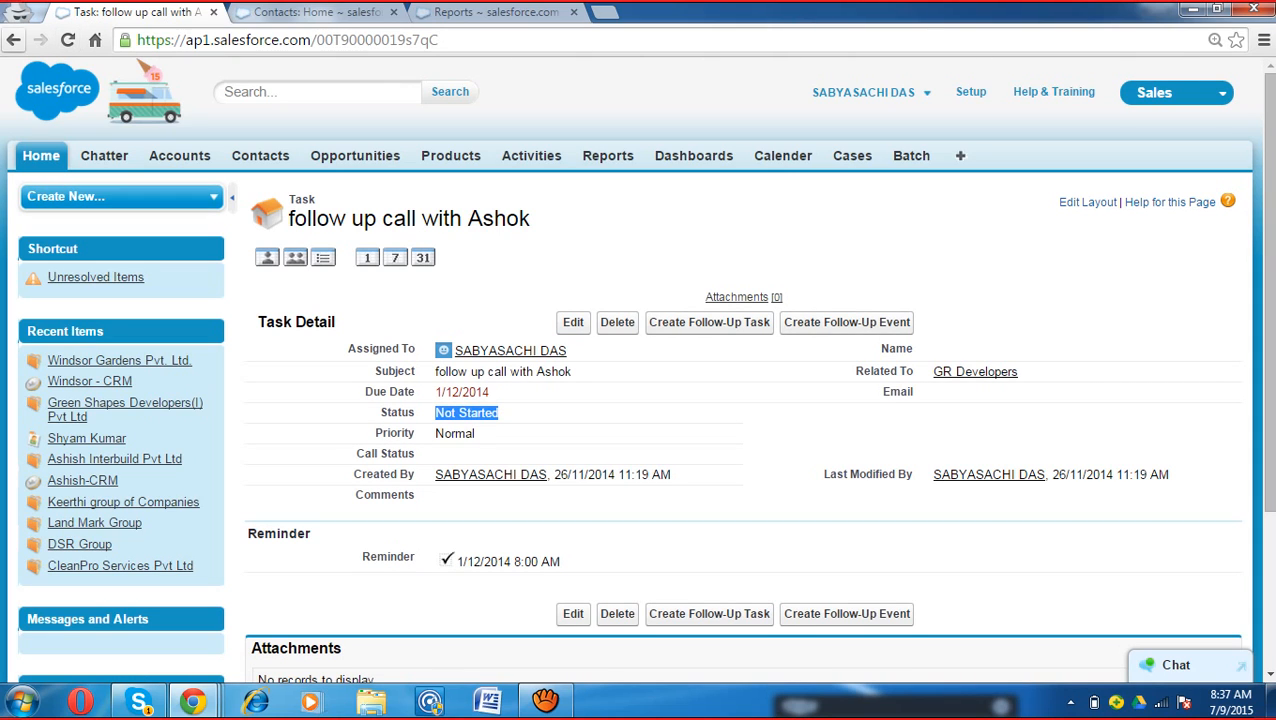
click(13, 40)
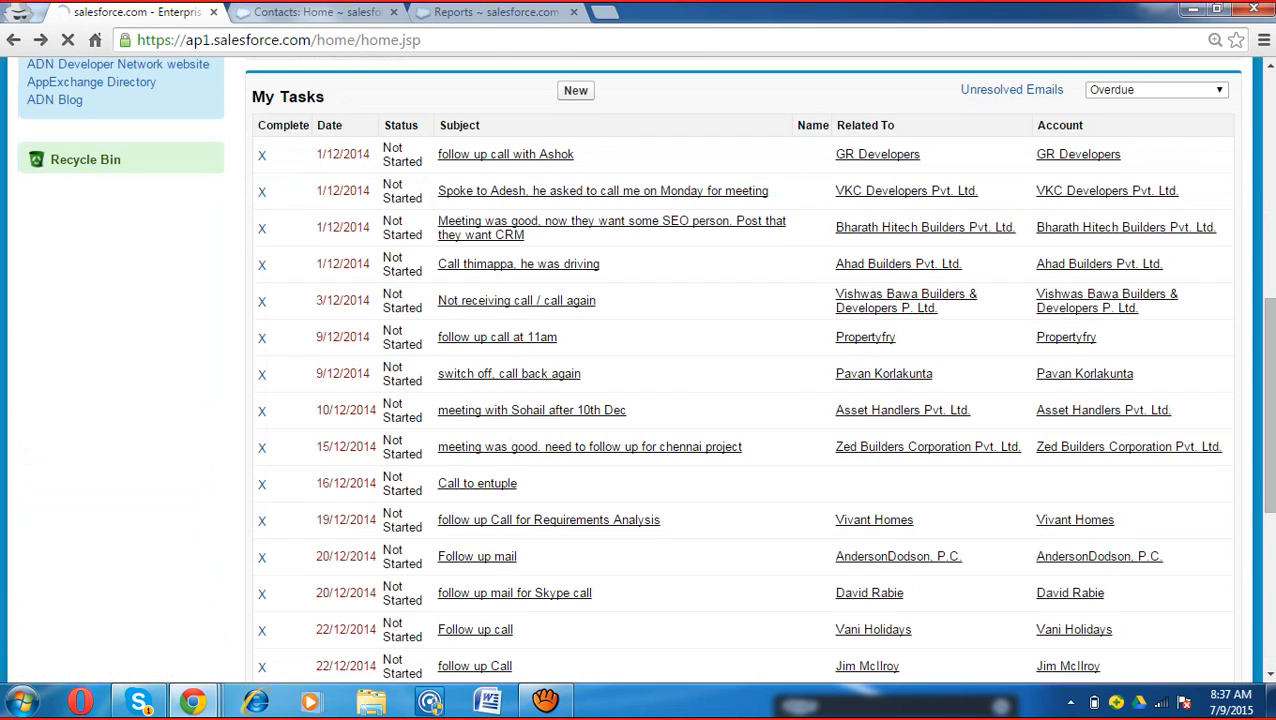
Step: Mark the GR Developers follow-up call task as Completed, save it, and check the My Tasks list
click(262, 156)
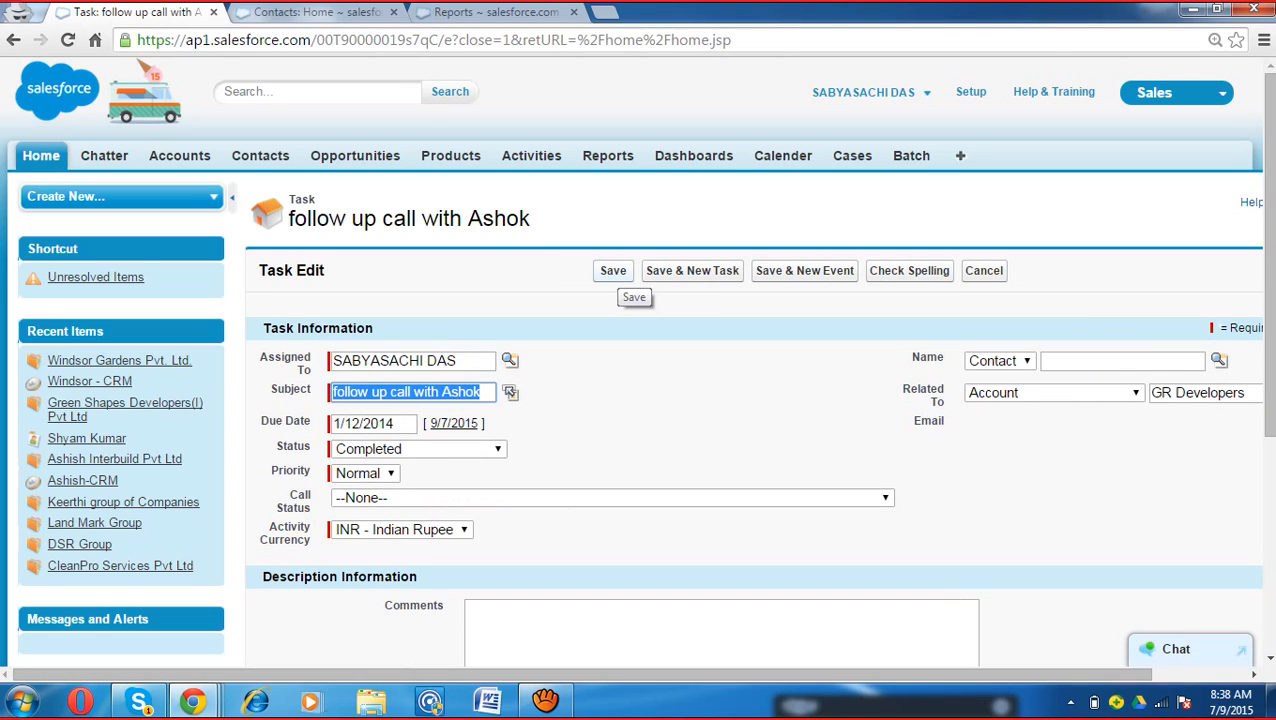
click(618, 274)
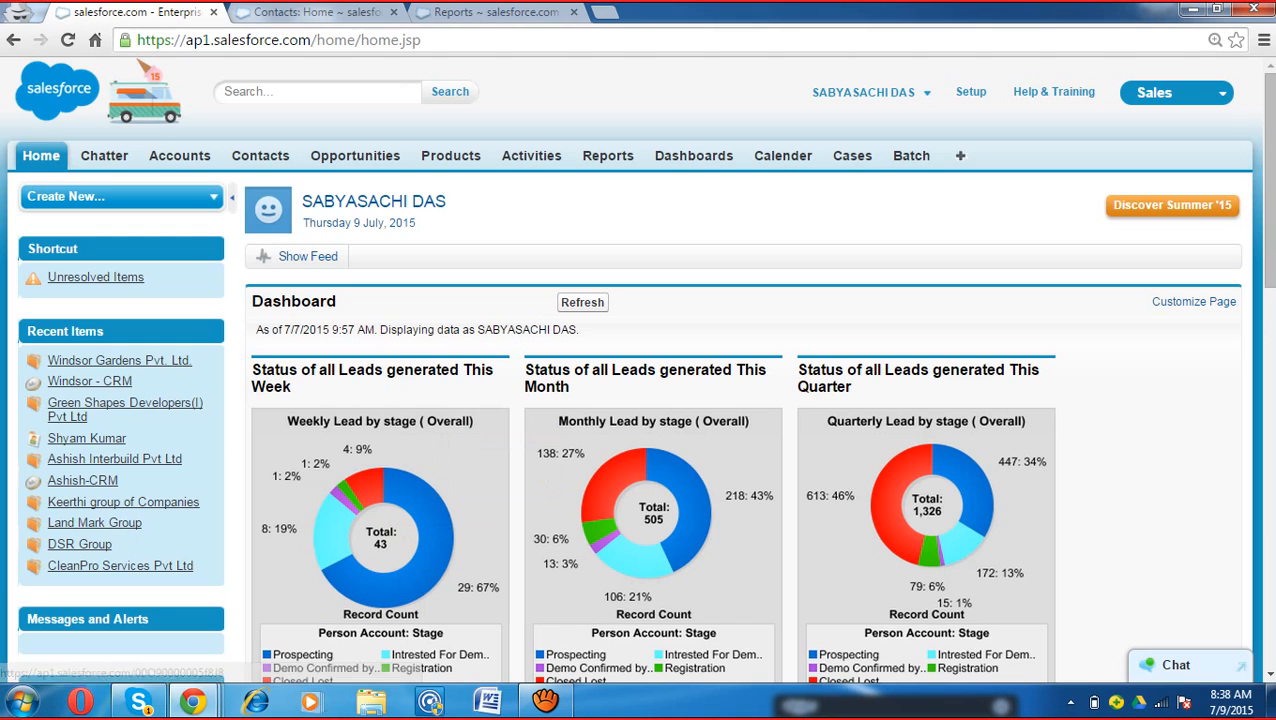
scroll(385, 512, down, 4)
scroll(385, 512, down, 3)
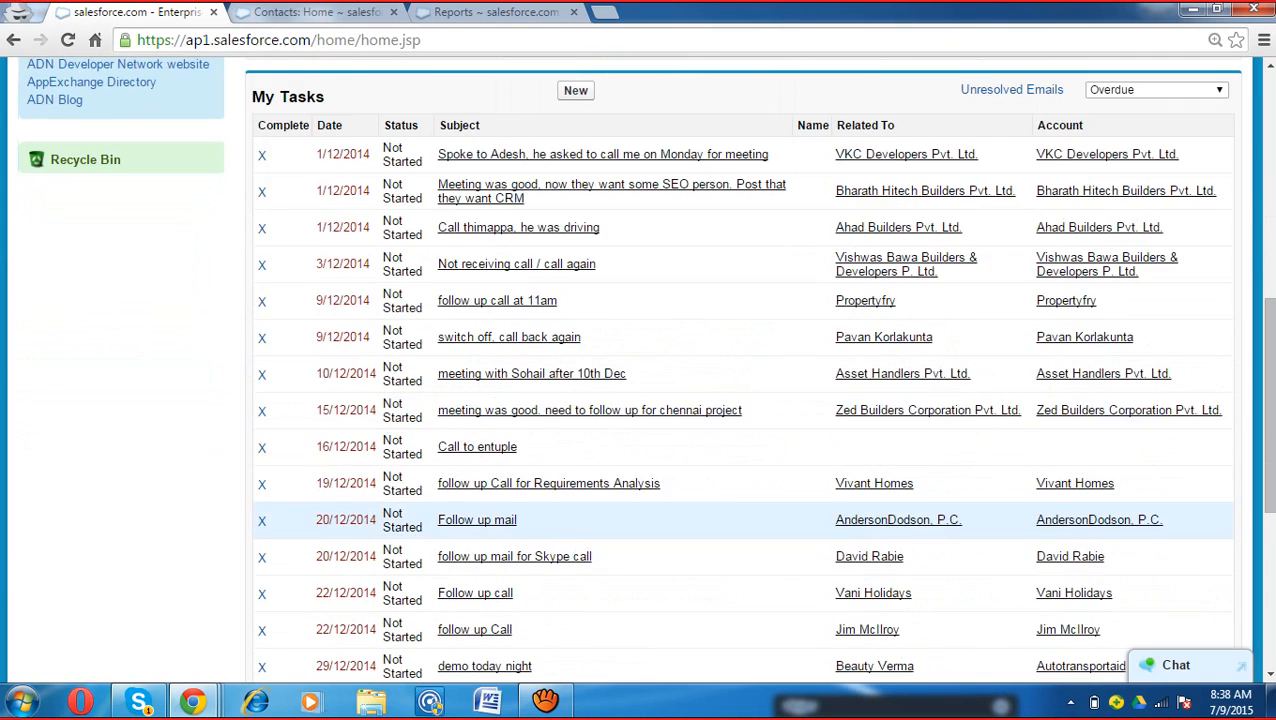
scroll(385, 512, up, 7)
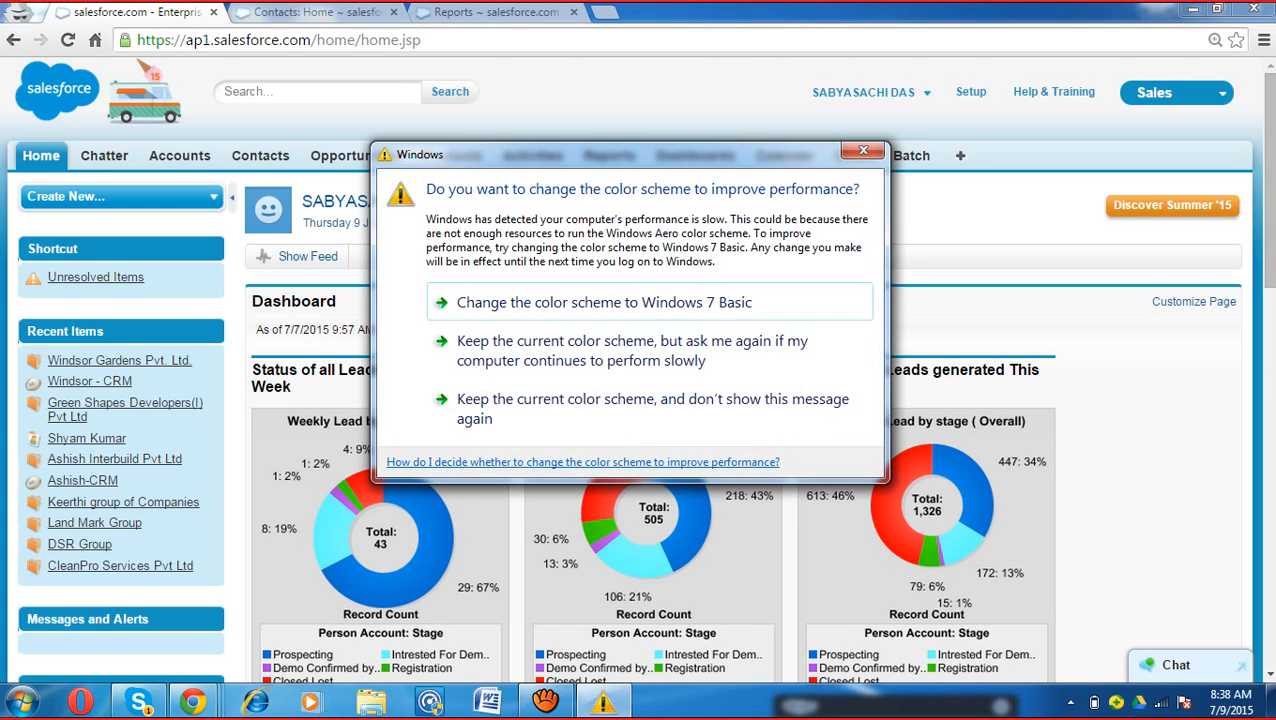
Step: Move the Windows color scheme prompt aside and check the group call in Skype, returning to the Salesforce Home page
drag(620, 154, 654, 373)
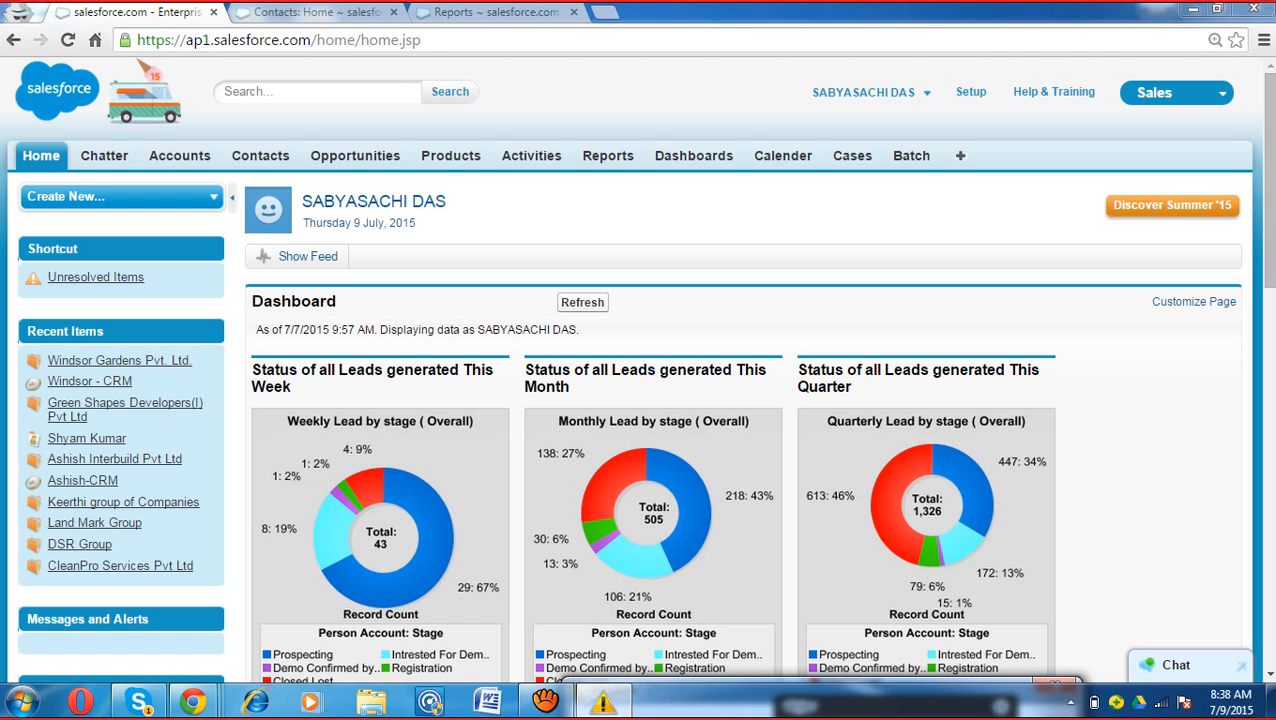
click(138, 702)
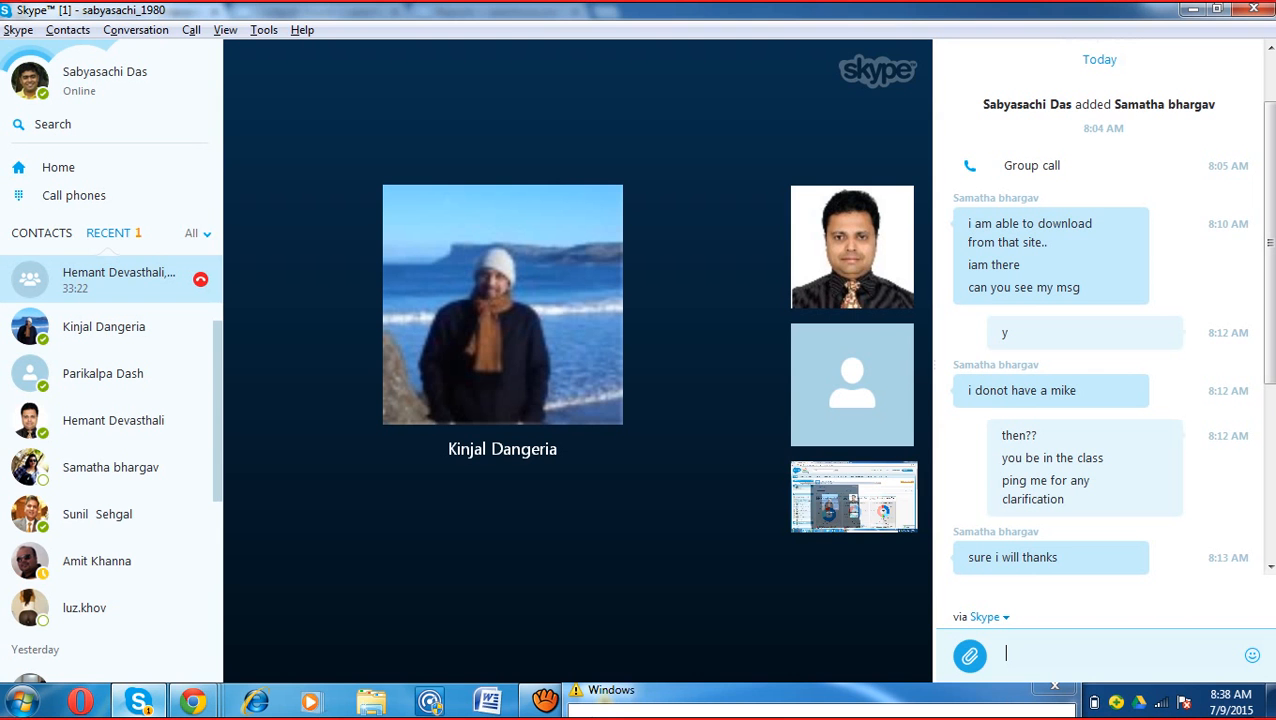
key(alt+Tab)
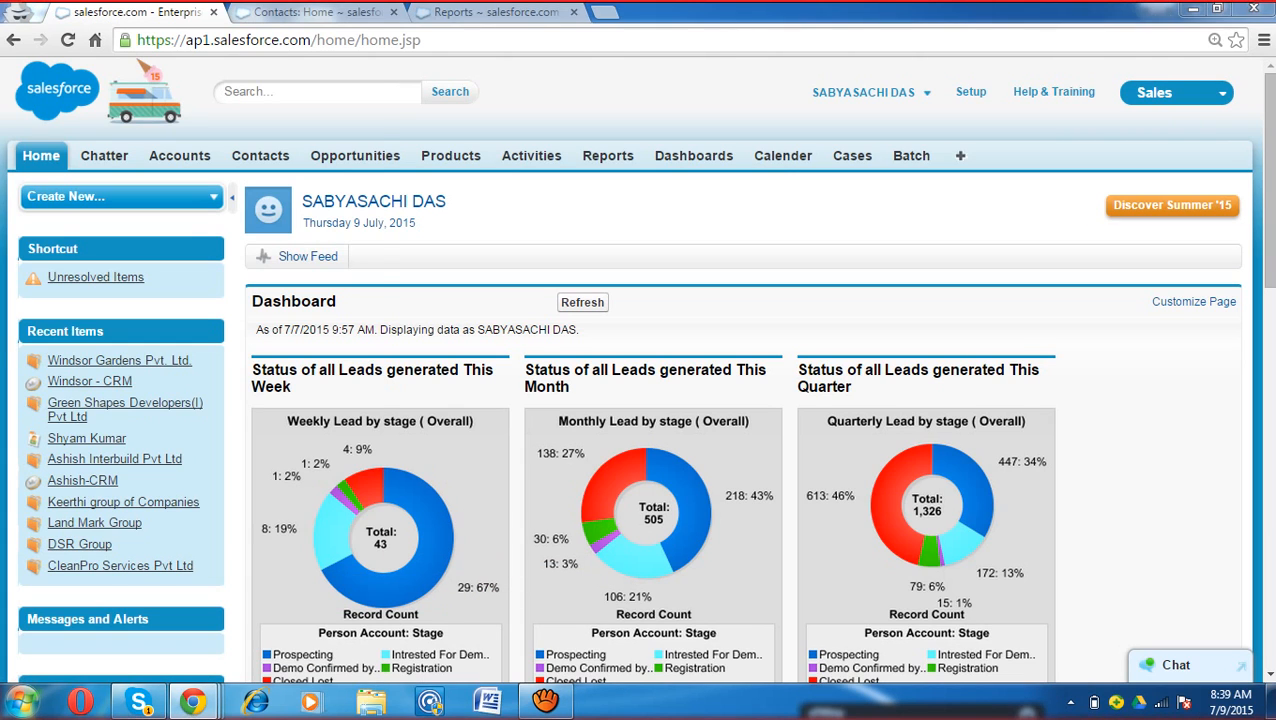
Step: Open Paint and draw a rectangle about 245 × 275 px in the left part of the canvas
key(super)
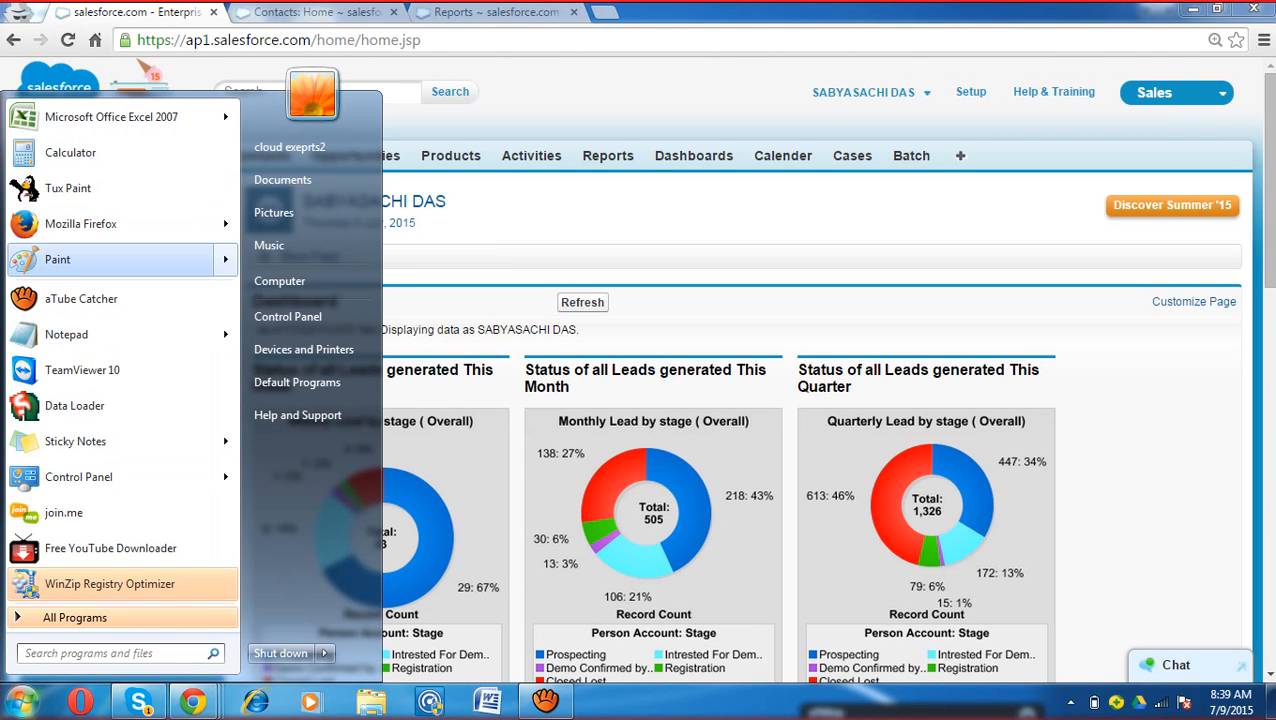
key(Escape)
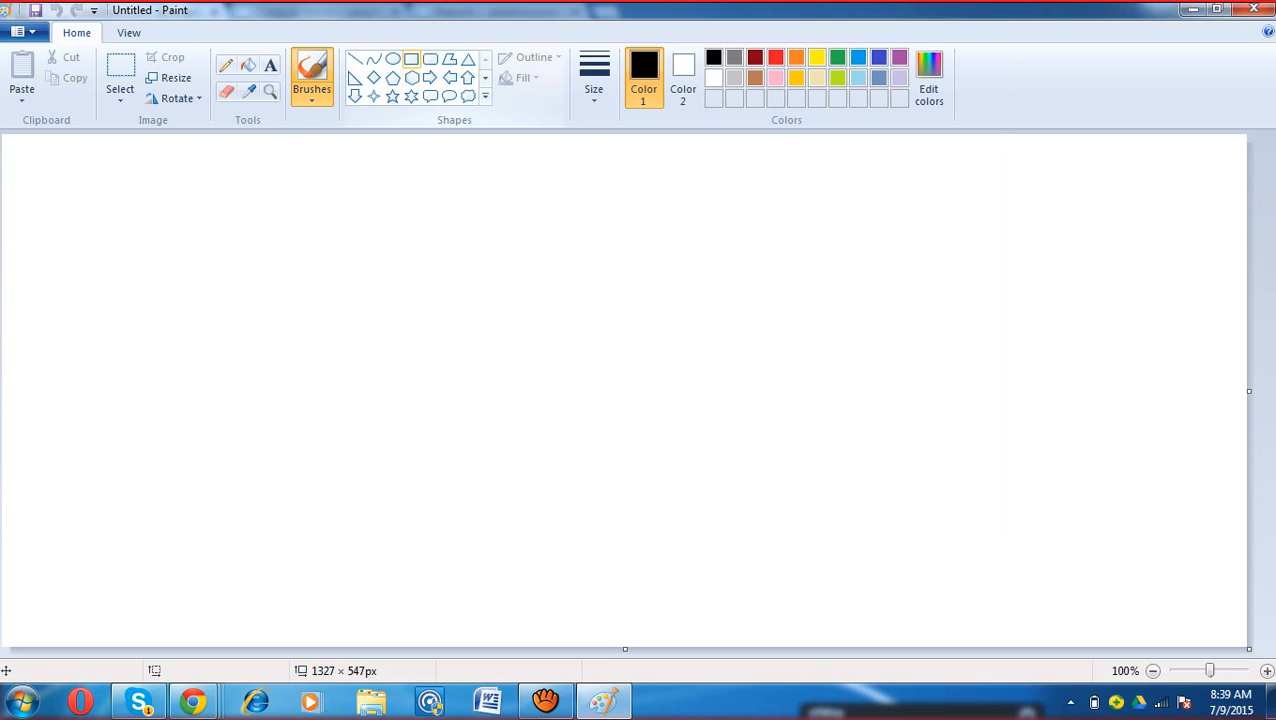
click(411, 59)
drag(144, 181, 376, 441)
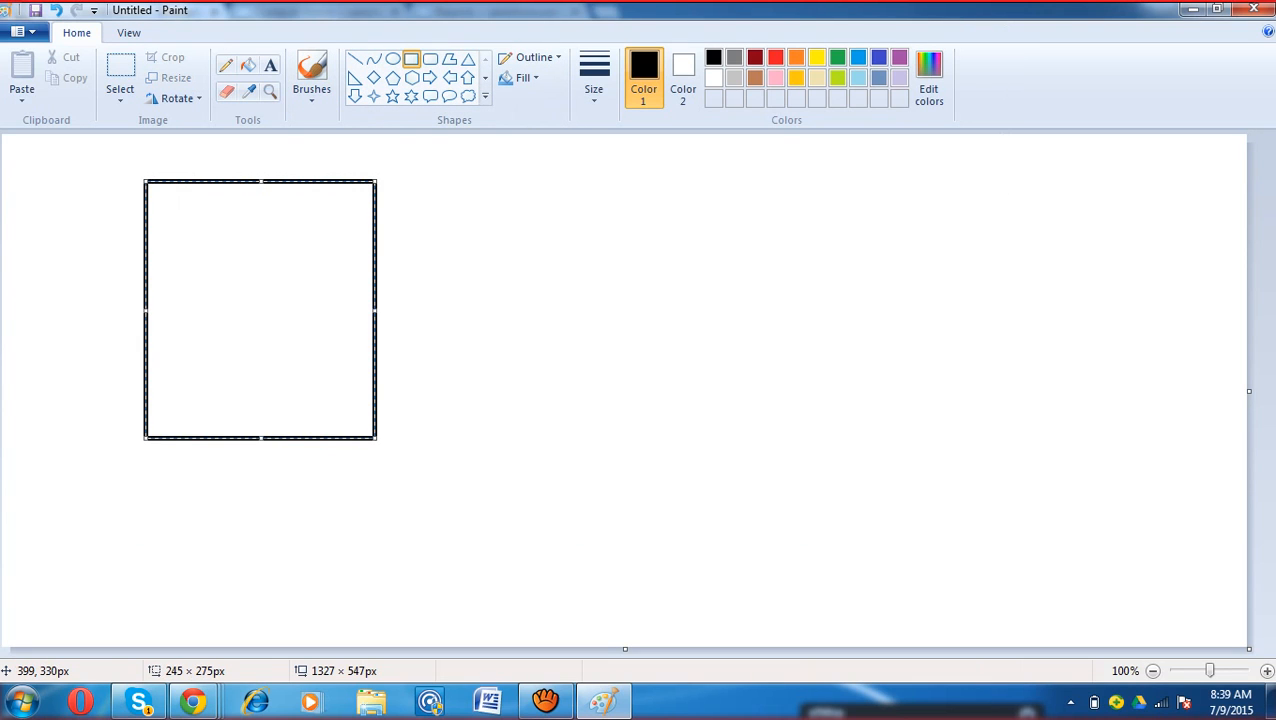
Step: Add the text "ABB Ltd" inside the rectangle
click(270, 65)
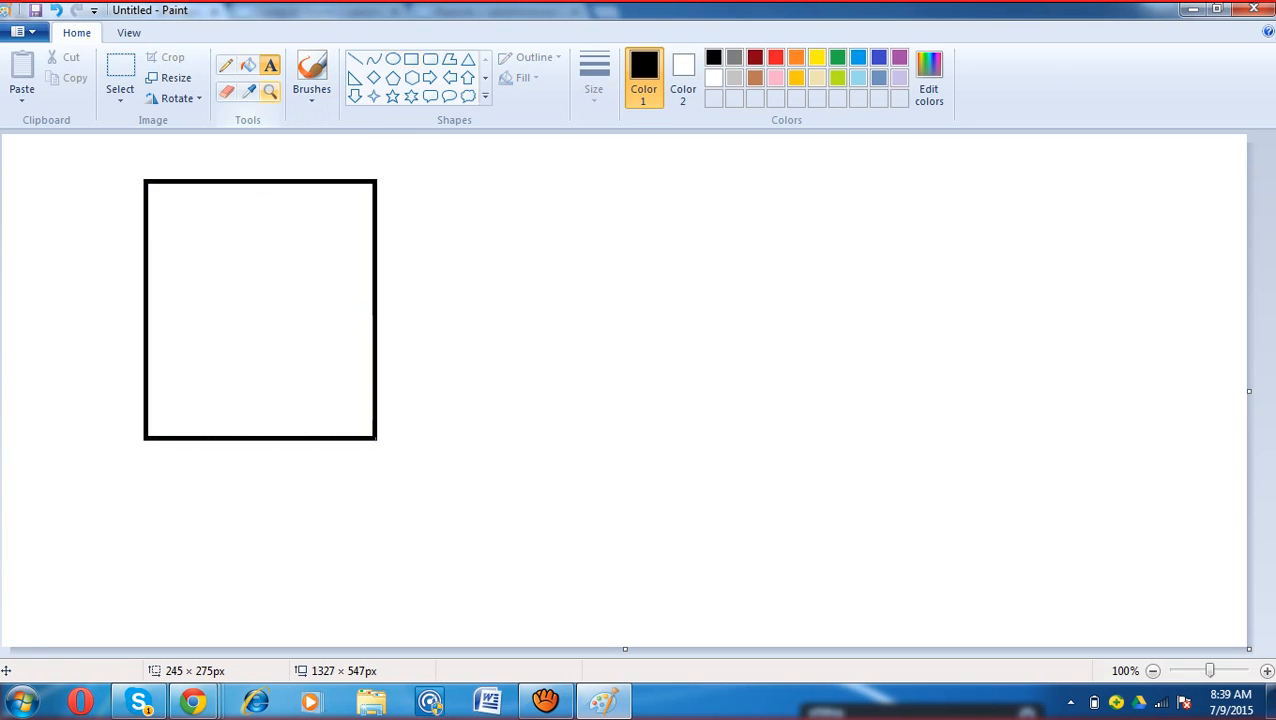
click(198, 315)
text(A)
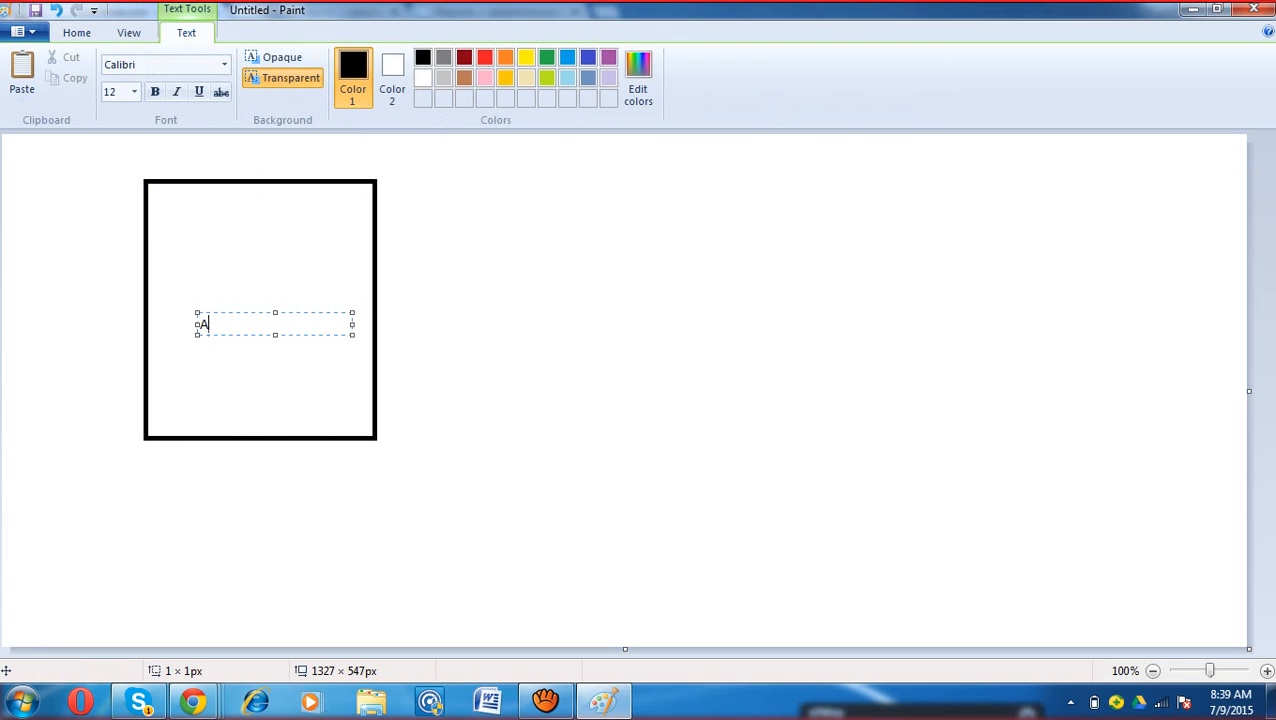
text(BB Ltd)
click(400, 314)
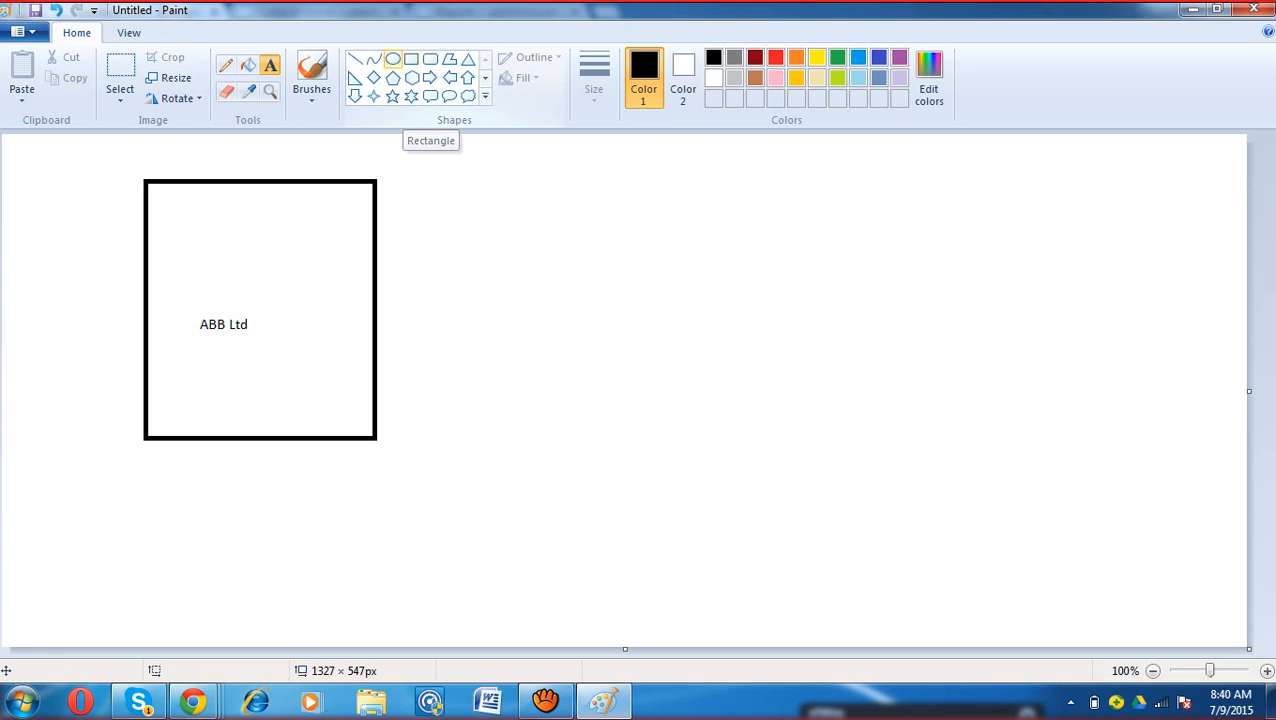
Step: Draw an ellipse about 277 × 301 px beside the ABB Ltd rectangle and label it "TCS" inside
click(392, 58)
drag(488, 175, 748, 455)
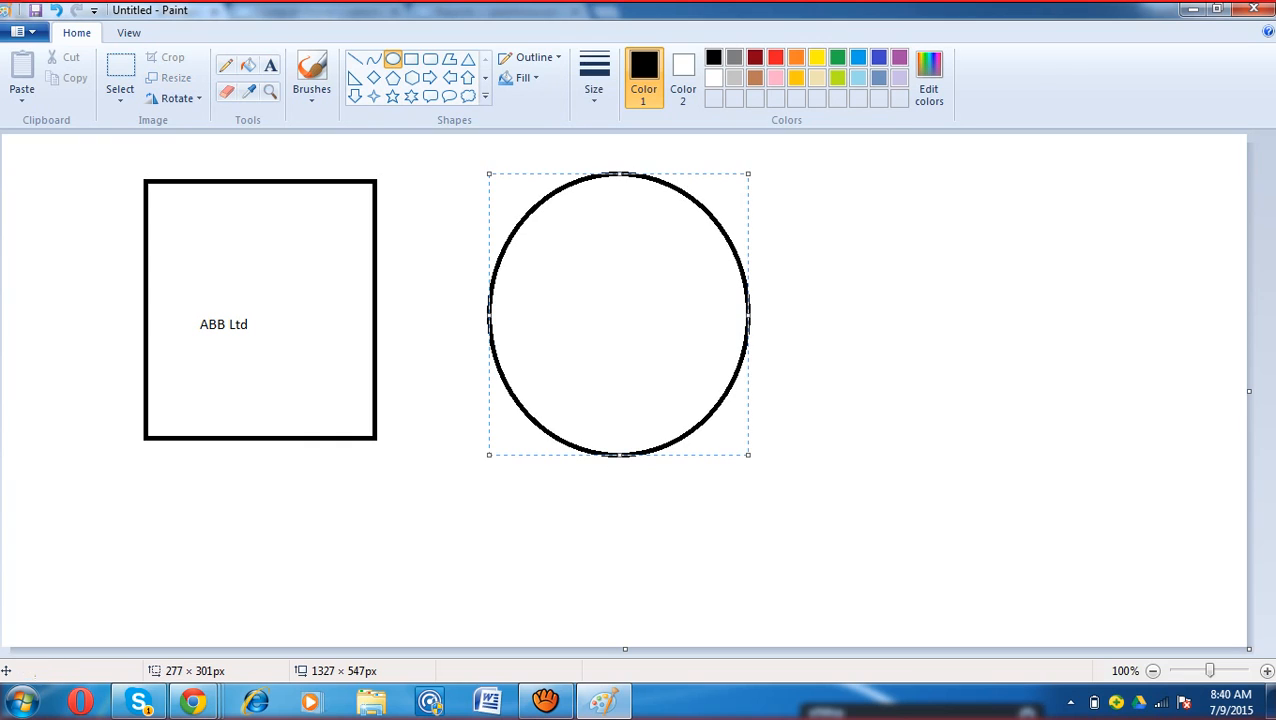
click(270, 66)
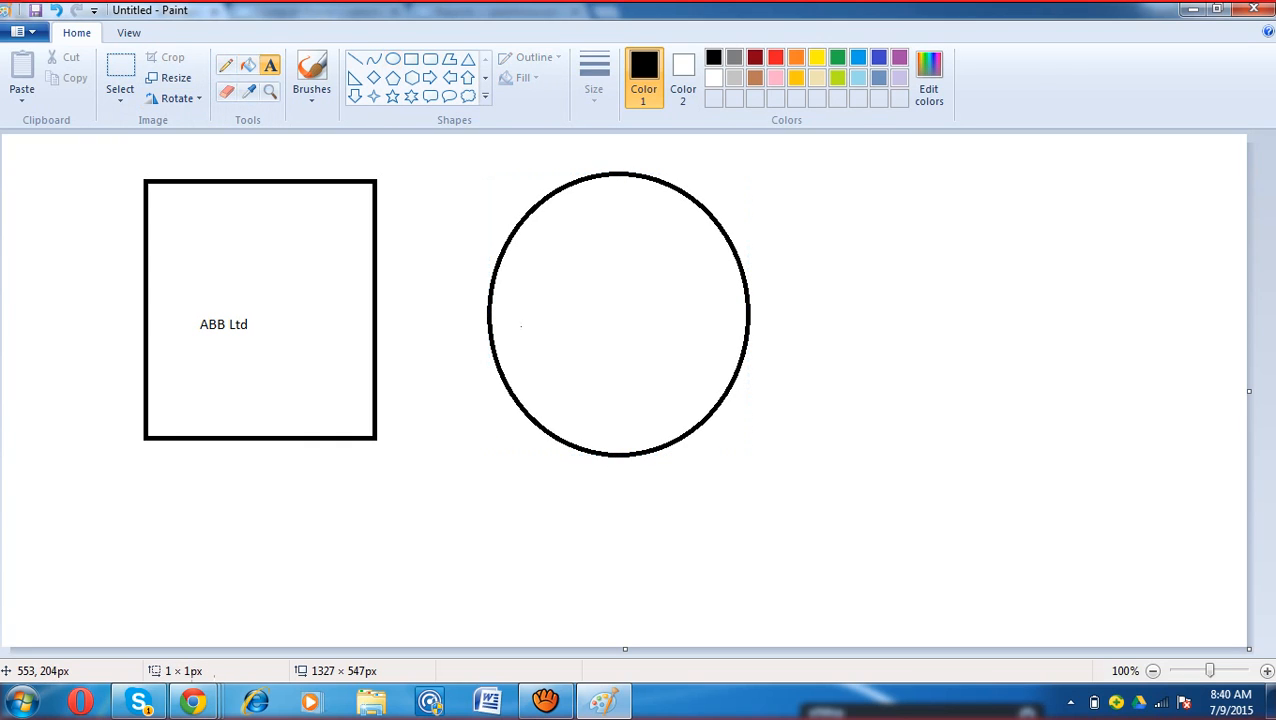
click(518, 314)
text(TCS)
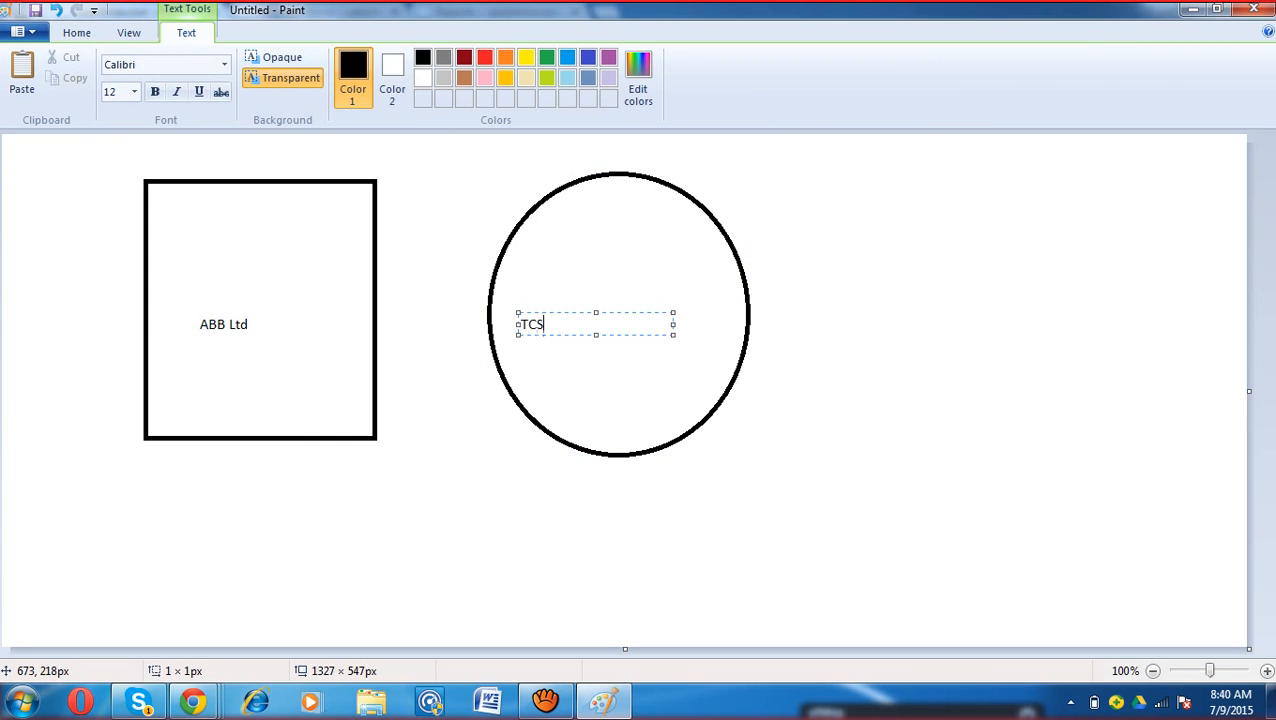
click(560, 541)
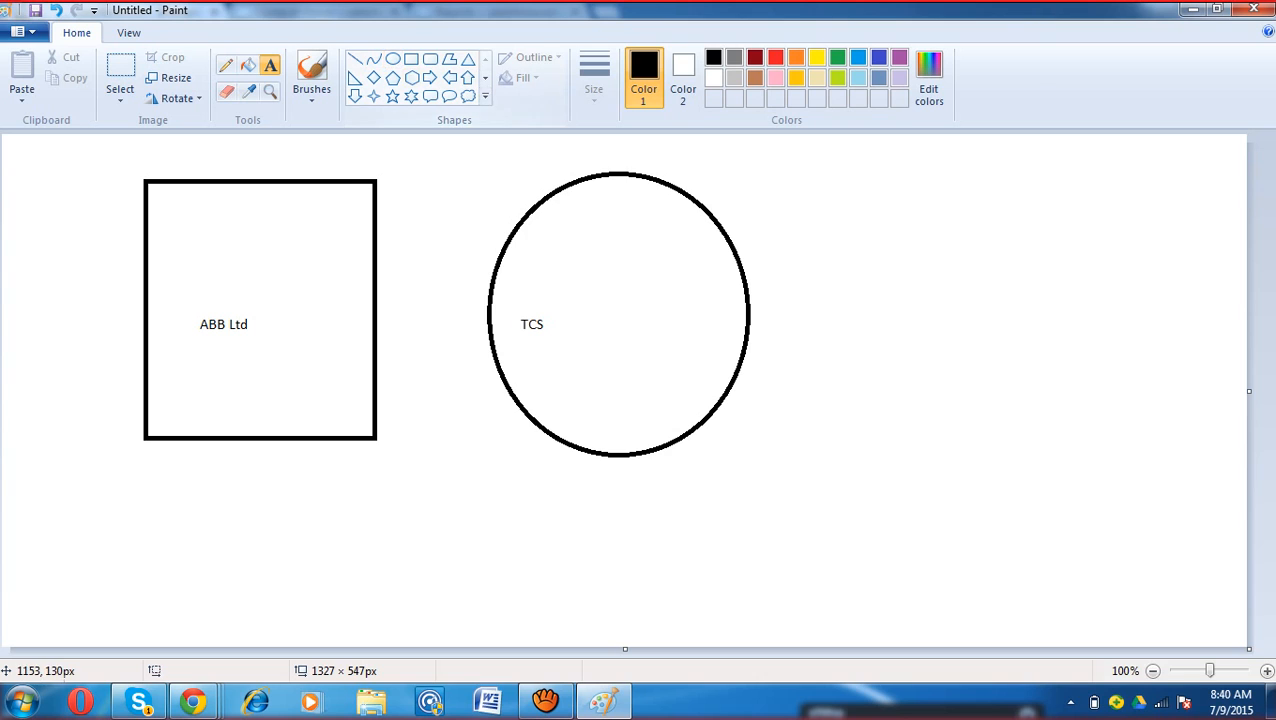
Step: Draw two small ellipses one above the other beside the TCS ellipse, about 73 × 79 px and 83 × 105 px
click(392, 58)
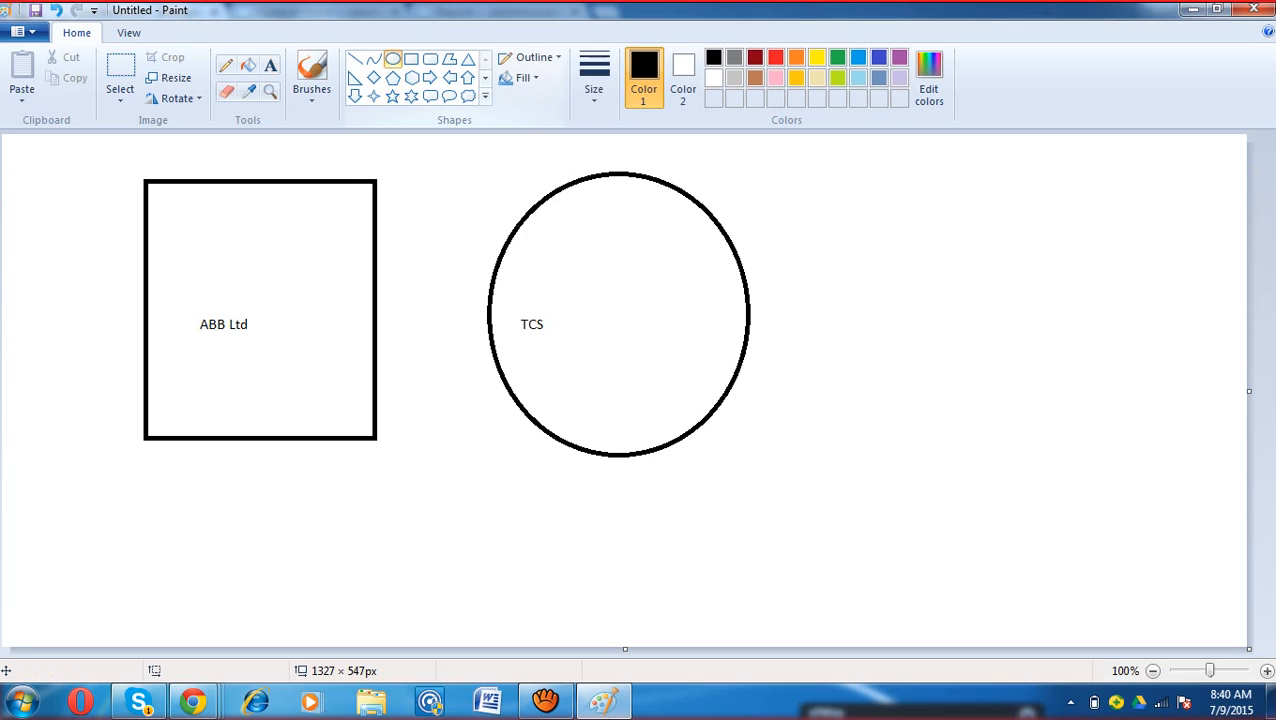
drag(778, 213, 850, 289)
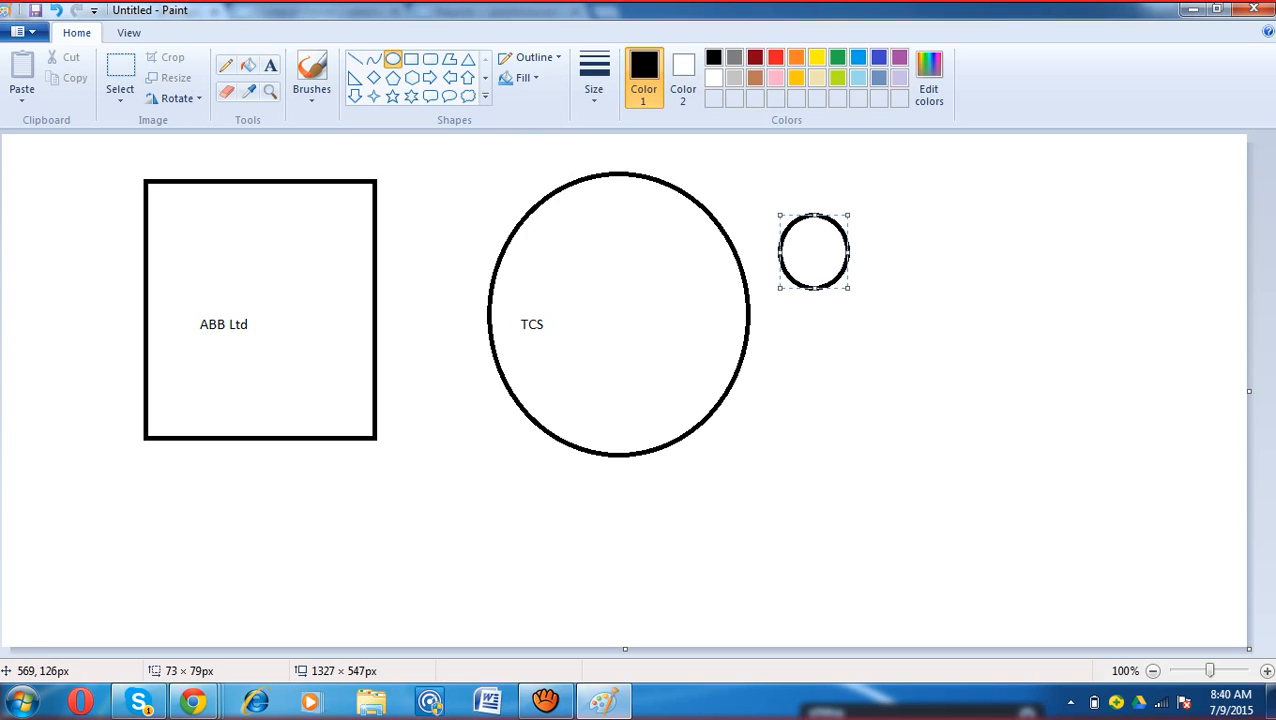
drag(779, 355, 858, 454)
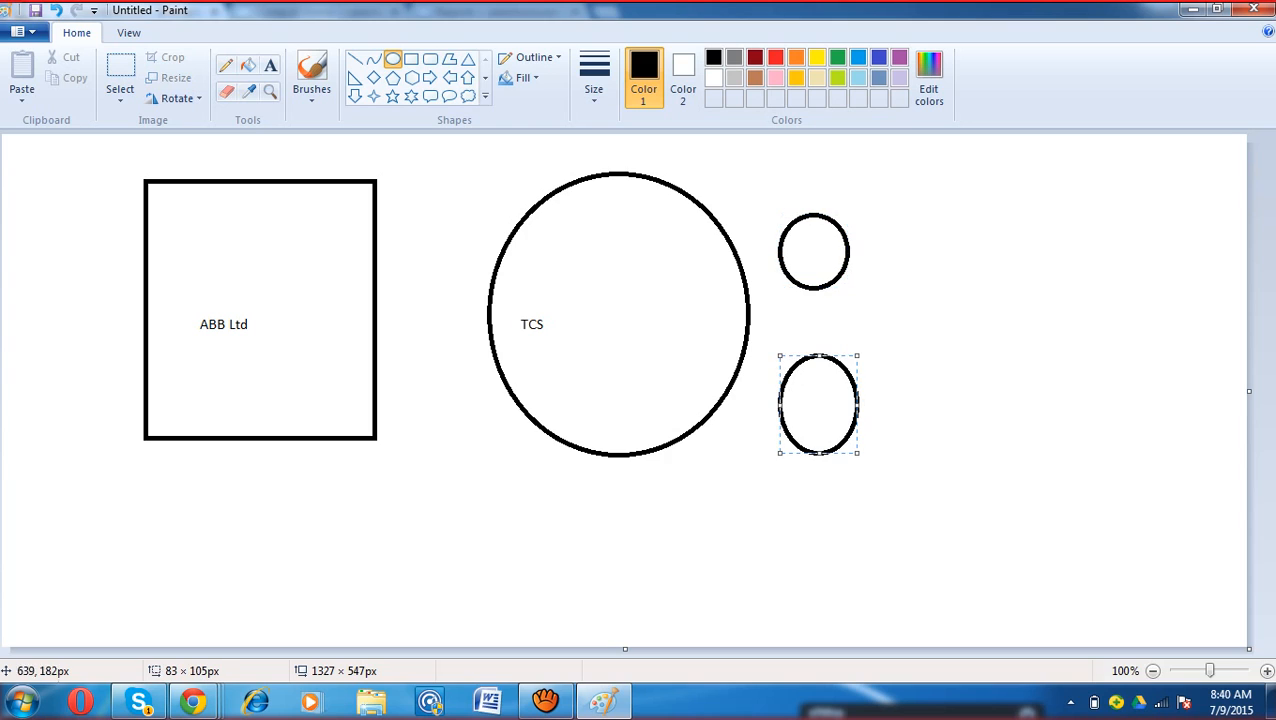
Step: Draw two circles side by side below the ABB Ltd rectangle, the second about 181 × 189 px
click(226, 65)
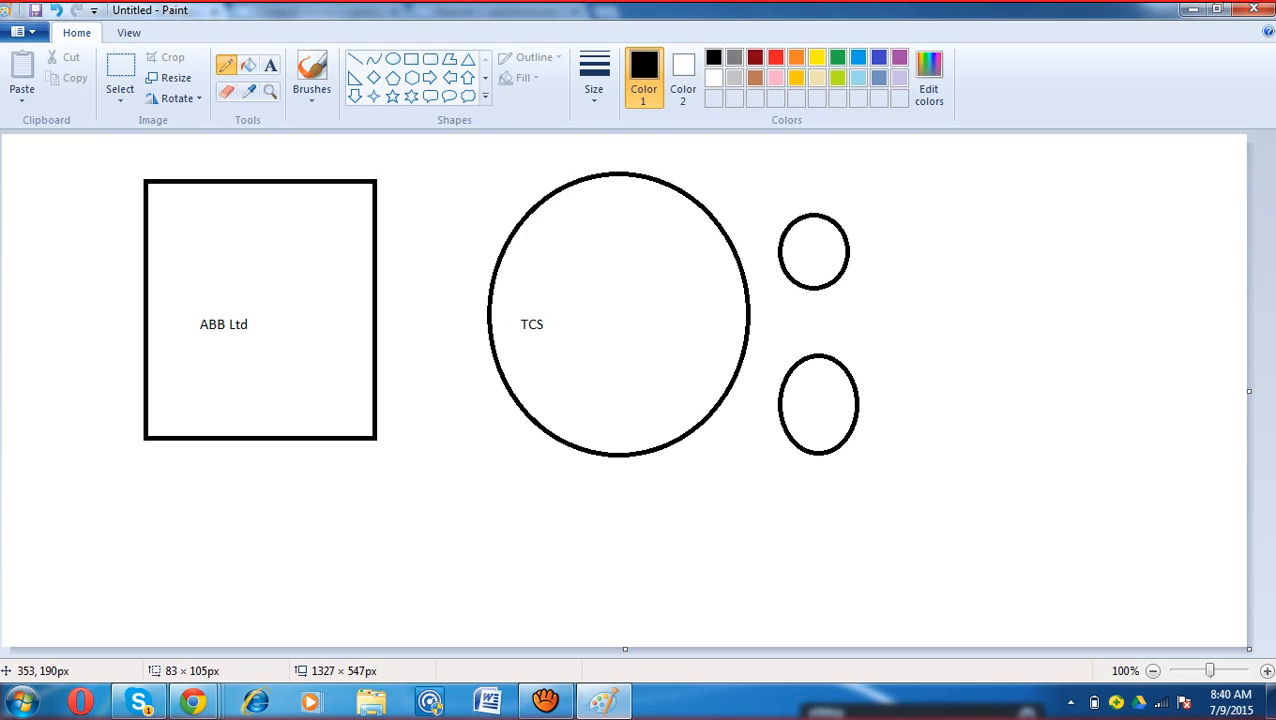
click(392, 59)
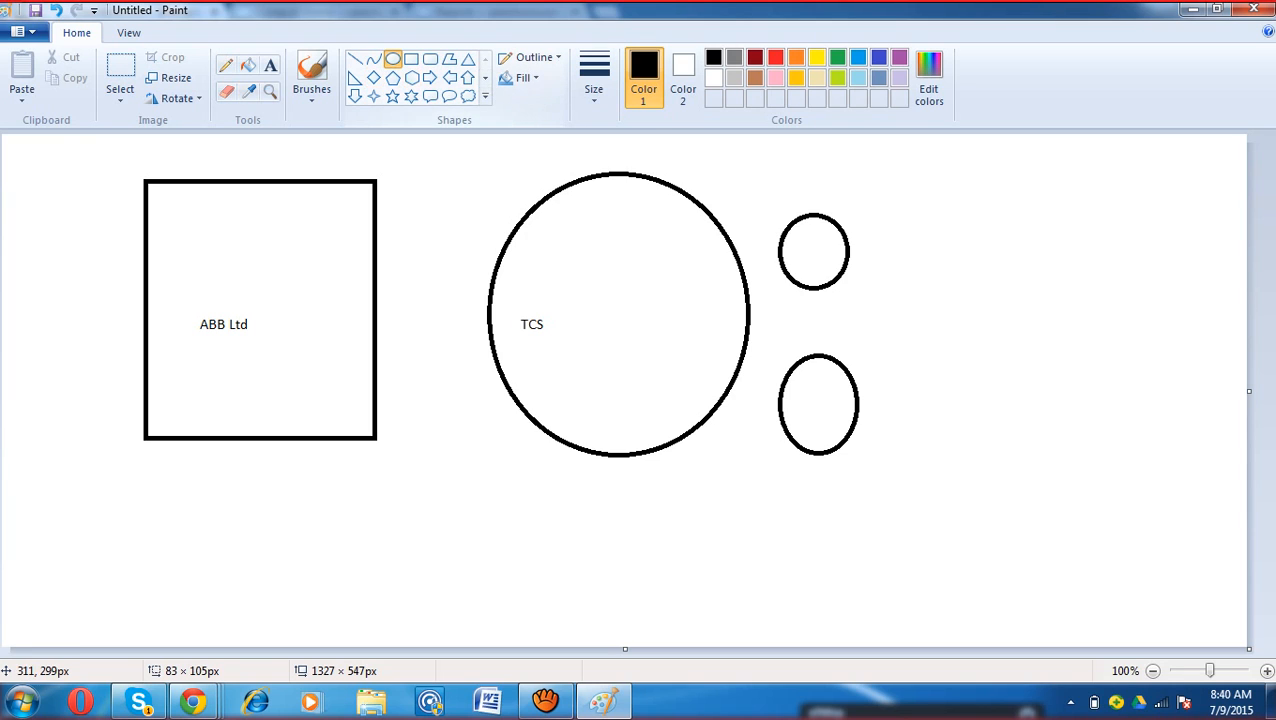
drag(140, 446, 301, 617)
mouse_move(334, 449)
mouse_down()
mouse_move(457, 620)
mouse_move(508, 630)
mouse_up()
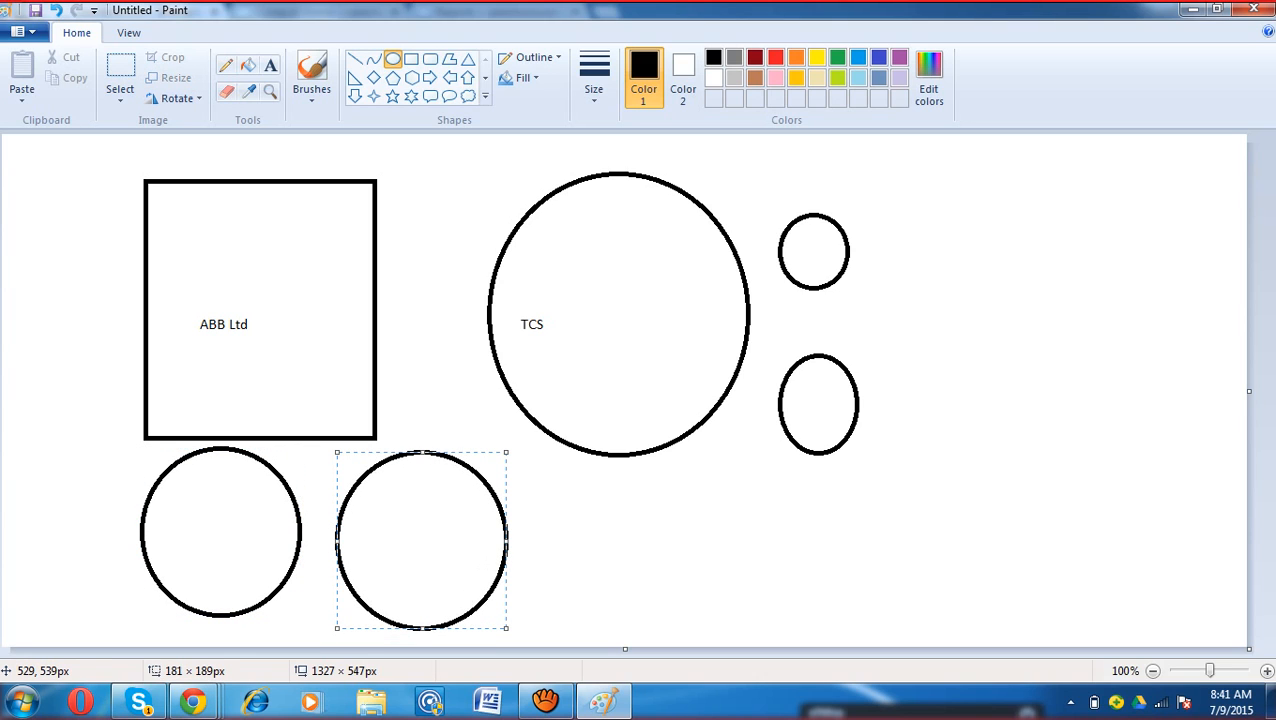
Step: Make freehand pencil marks in the circle directly below the ABB Ltd rectangle and a check mark in the upper small ellipse
click(225, 65)
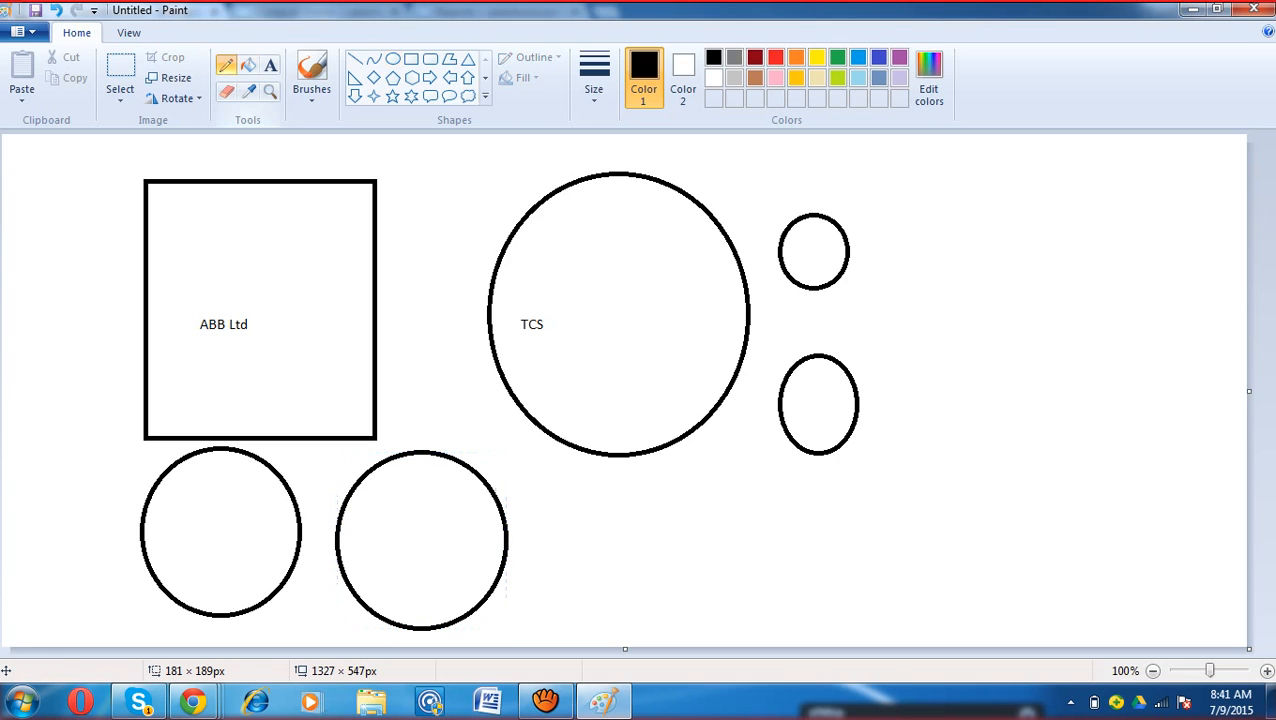
mouse_move(182, 510)
mouse_down()
mouse_move(184, 561)
mouse_move(205, 544)
mouse_up()
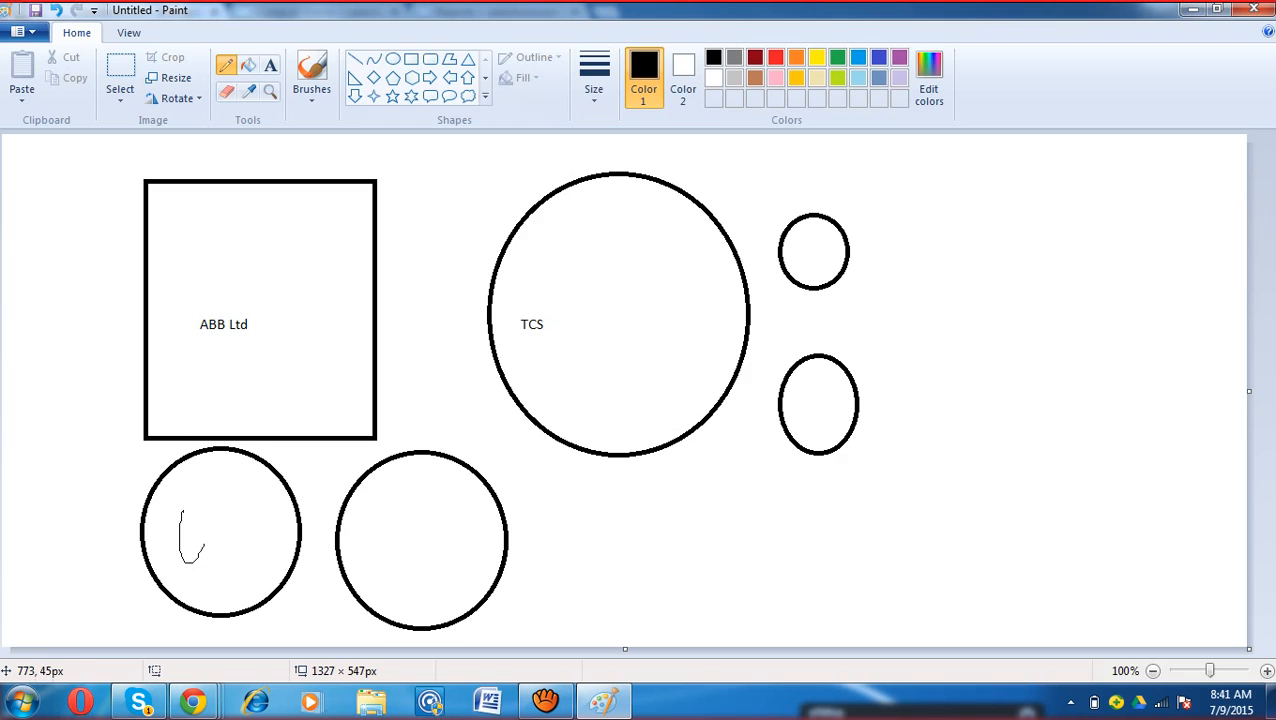
mouse_move(807, 233)
mouse_down()
mouse_move(840, 243)
mouse_move(879, 213)
mouse_up()
mouse_move(180, 499)
mouse_down()
mouse_move(190, 510)
mouse_move(355, 428)
mouse_up()
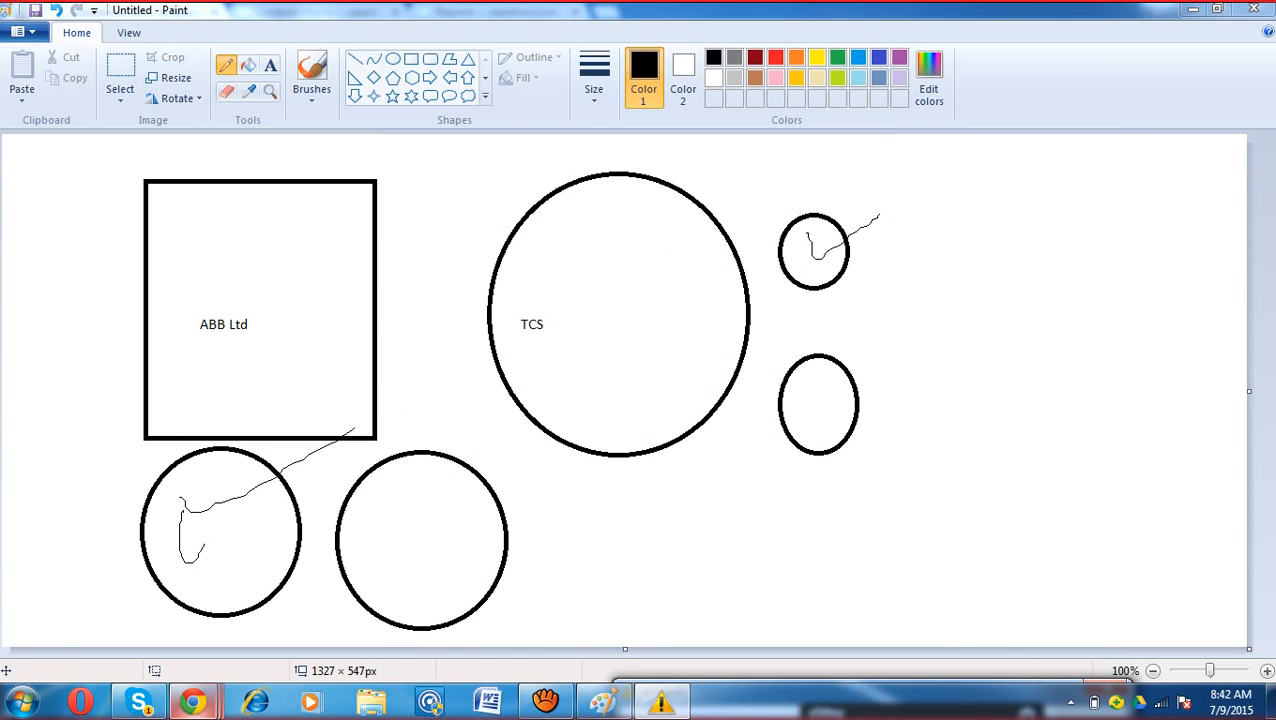
Step: Switch to the Salesforce Developer Edition window in Chrome, check the group call in Skype, and return to the Home page
mouse_move(193, 702)
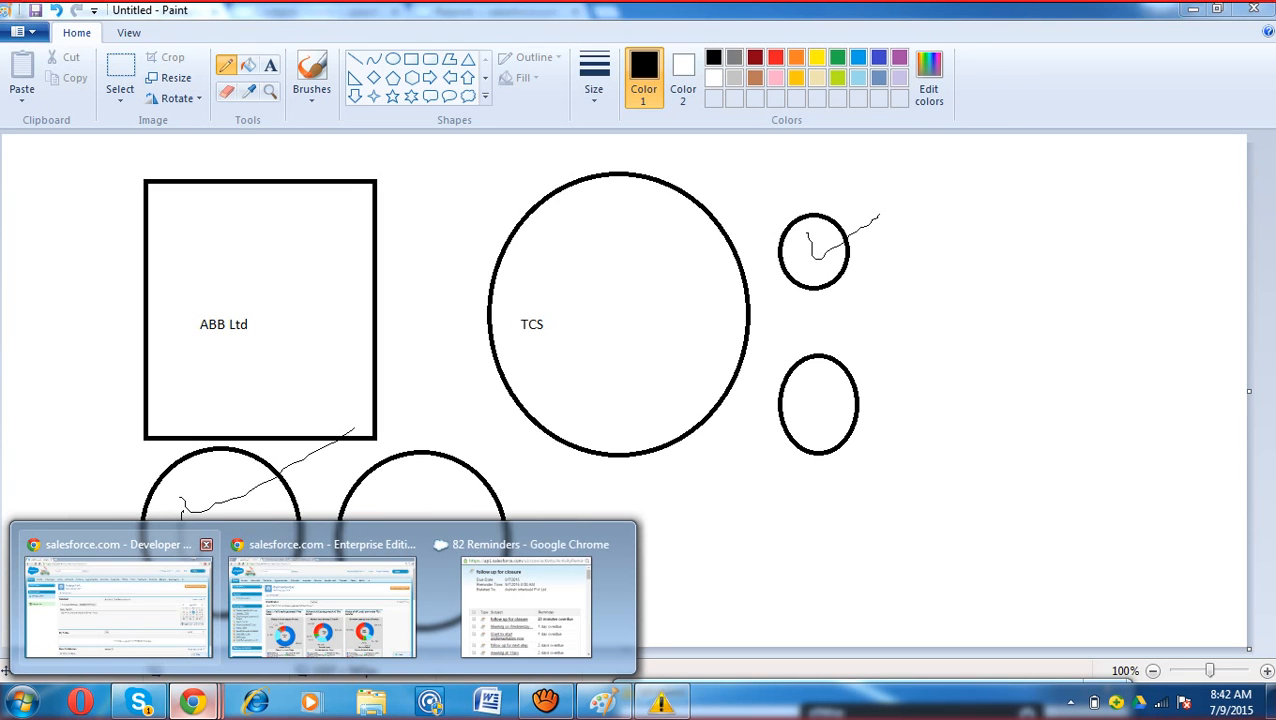
click(118, 605)
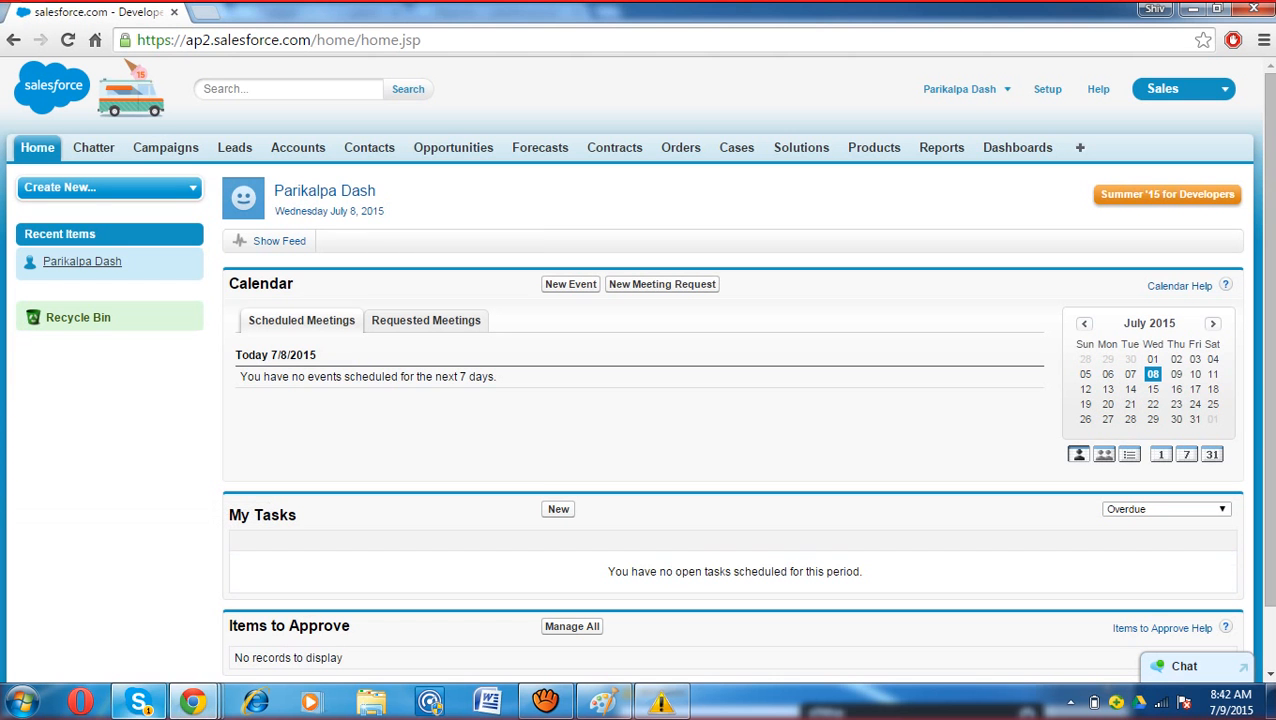
click(138, 701)
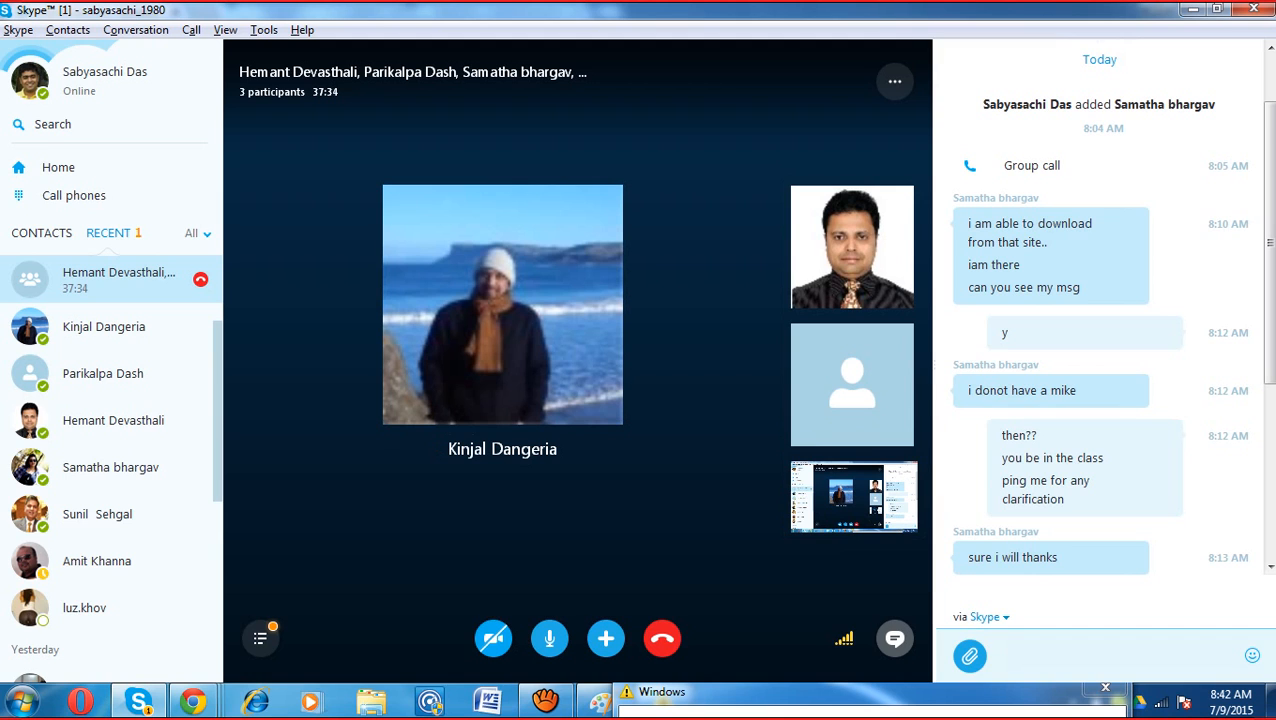
click(1192, 9)
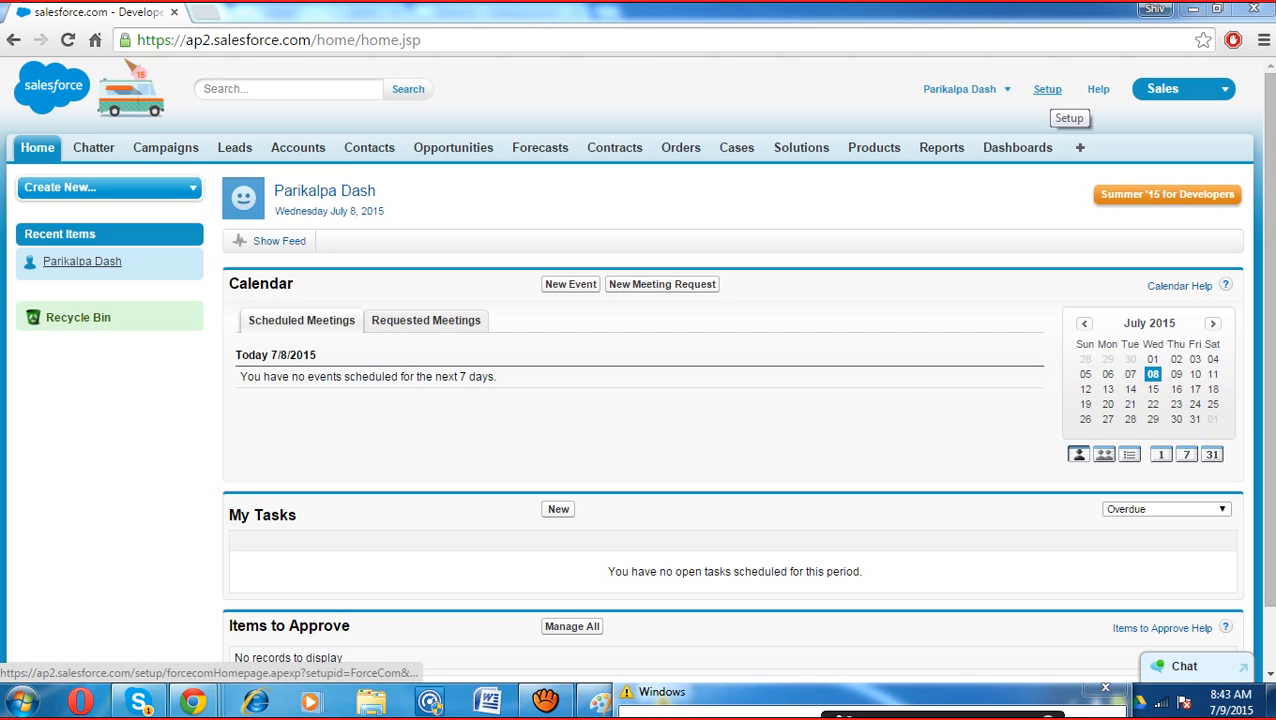
Step: Open Setup and look over the Administer and Build sections on the Force.com Home page
click(1047, 89)
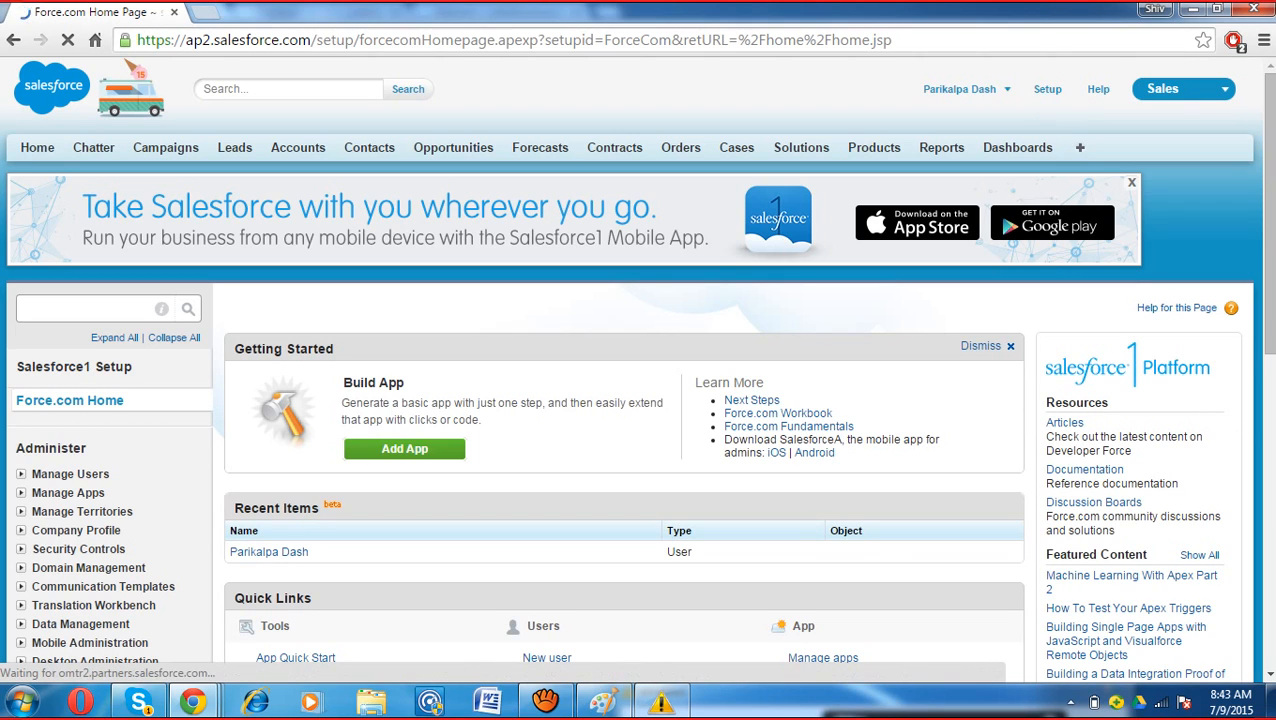
click(960, 89)
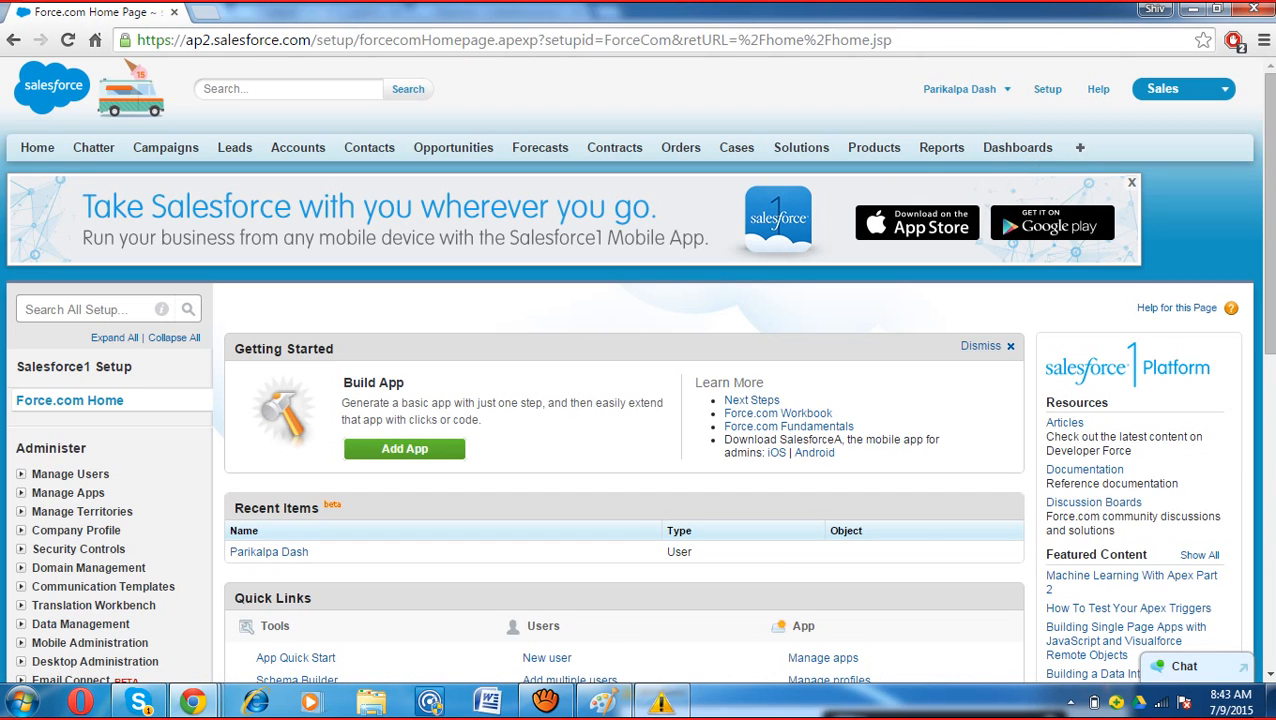
scroll(640, 400, down, 2)
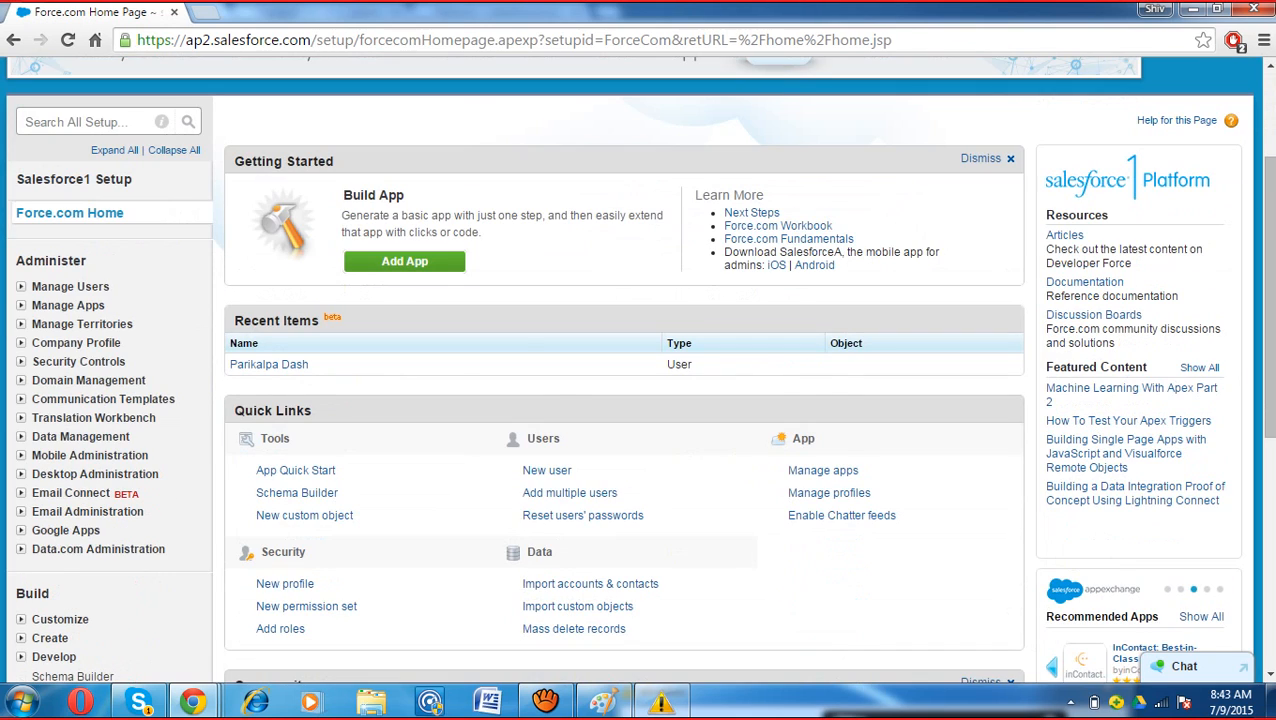
scroll(1207, 554, down, 1)
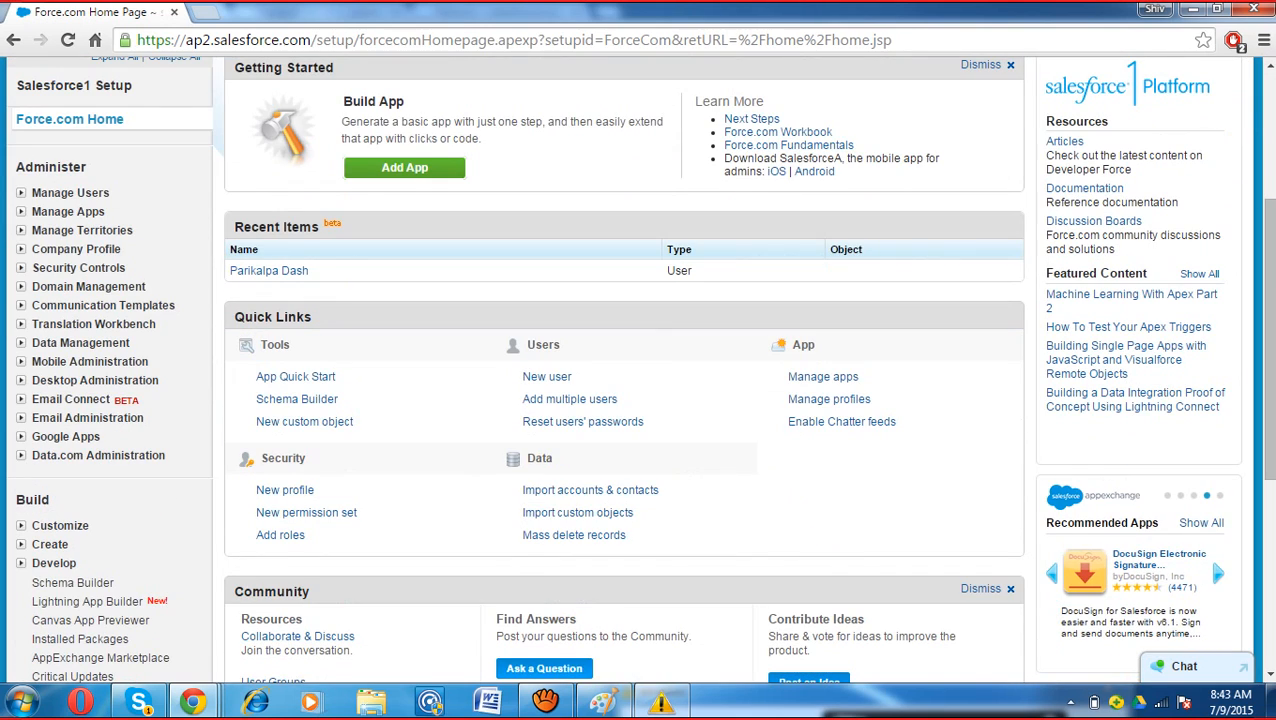
double_click(32, 499)
scroll(32, 499, down, 1)
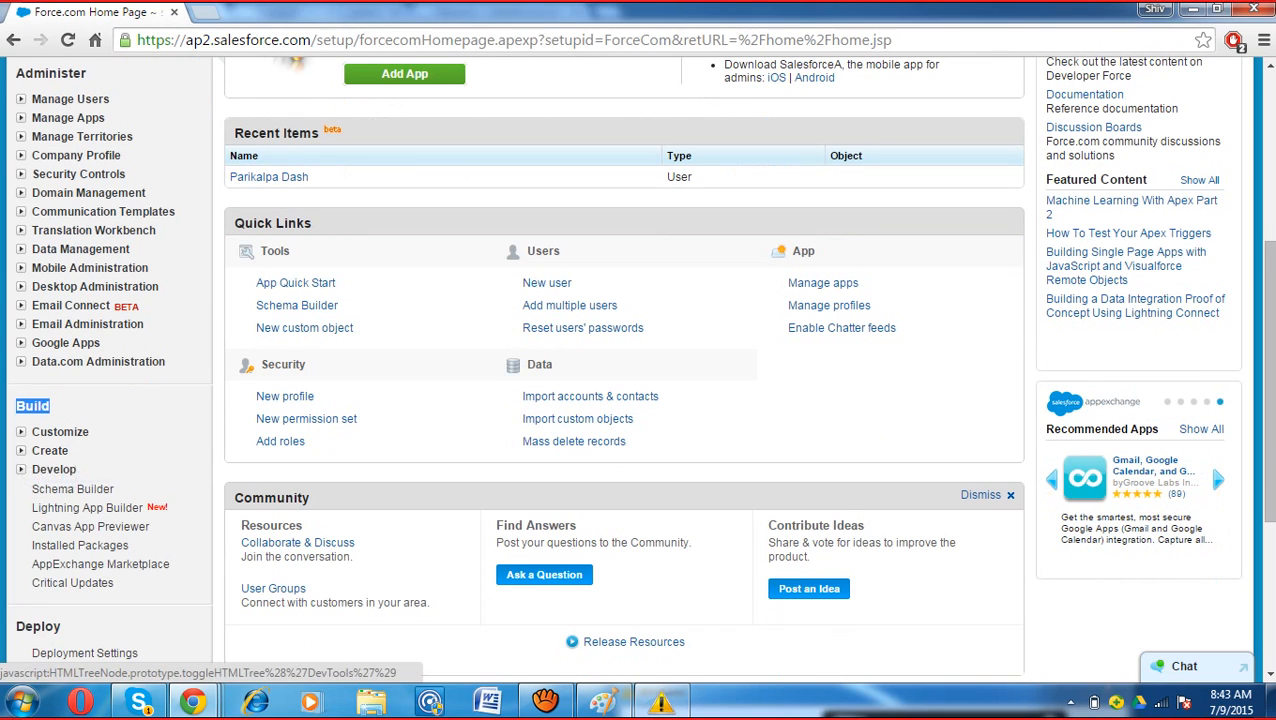
Step: Open the Apps list under Create in the Build section and start creating a new app
click(21, 451)
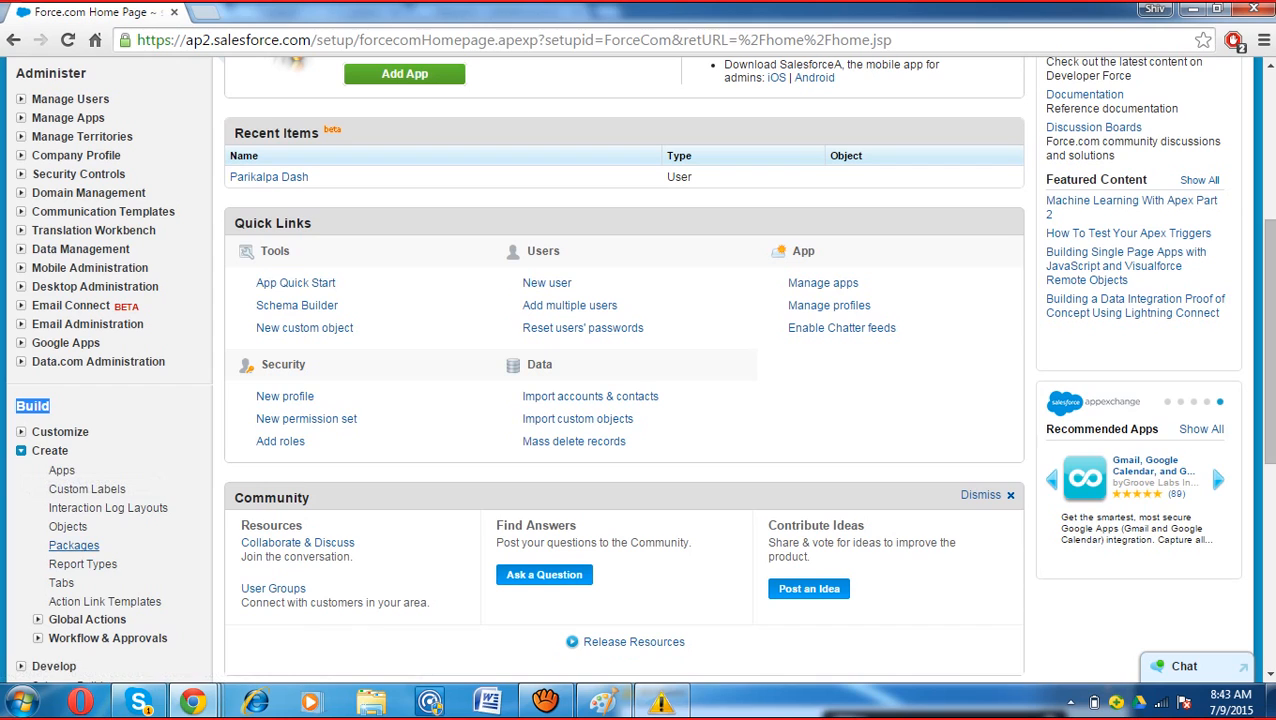
click(62, 471)
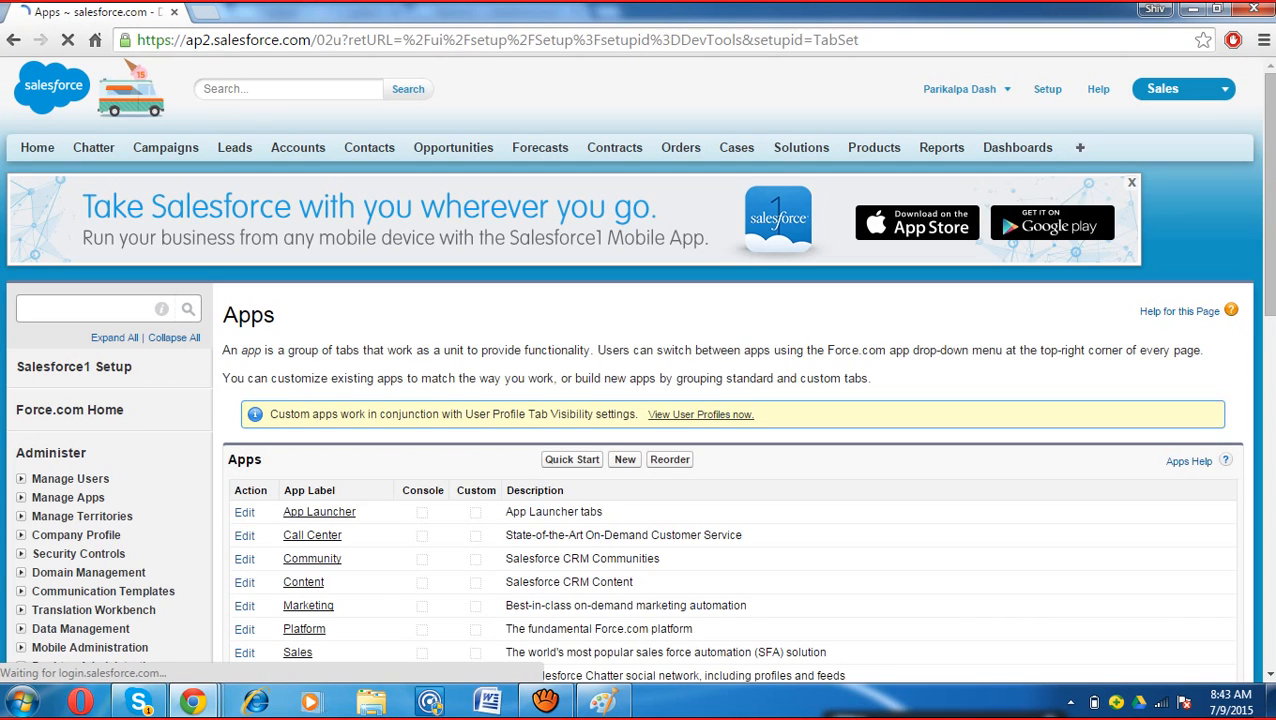
scroll(310, 535, down, 3)
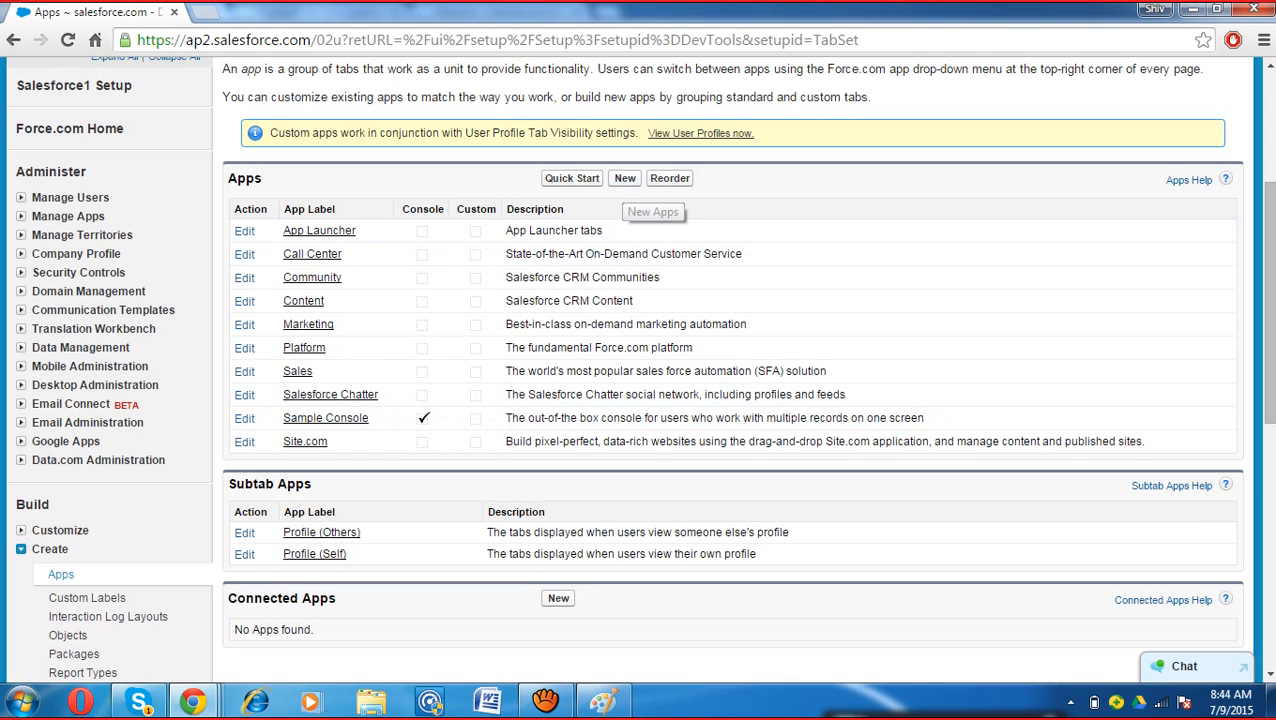
click(625, 178)
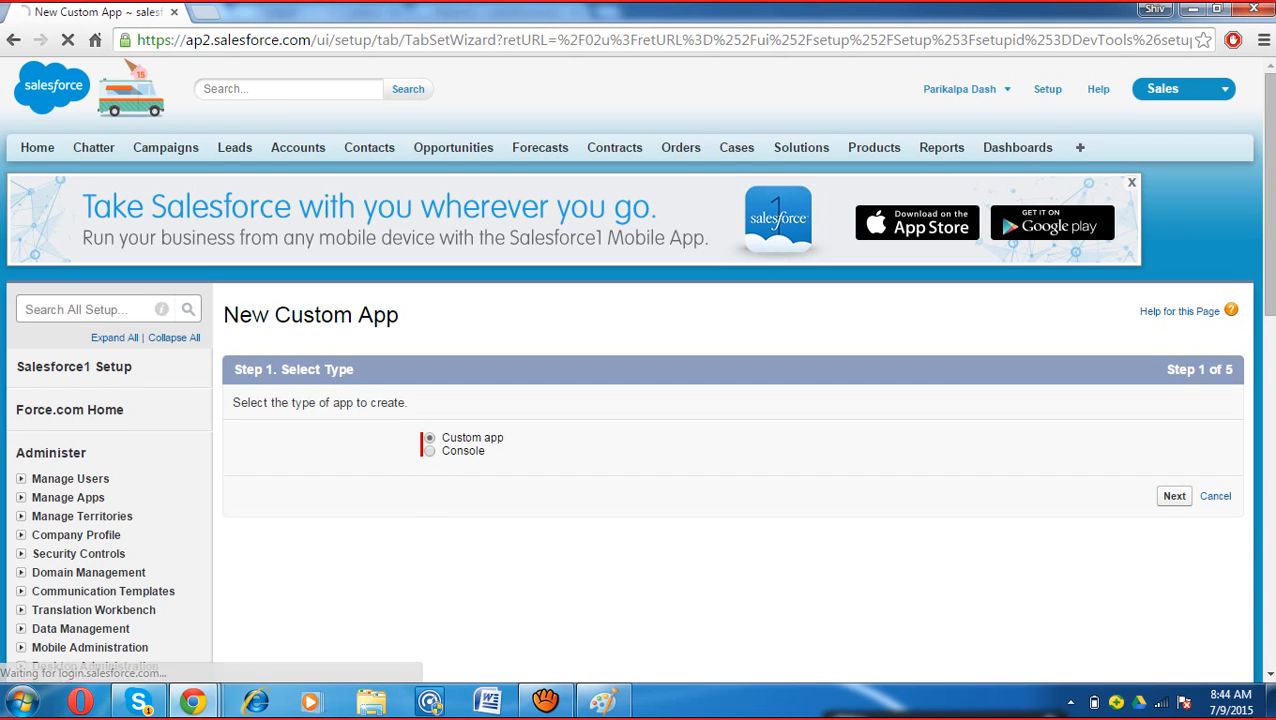
Step: Keep the app type as Custom app, pointing out the Console alternative, and continue to the app details
drag(441, 438, 469, 451)
click(469, 451)
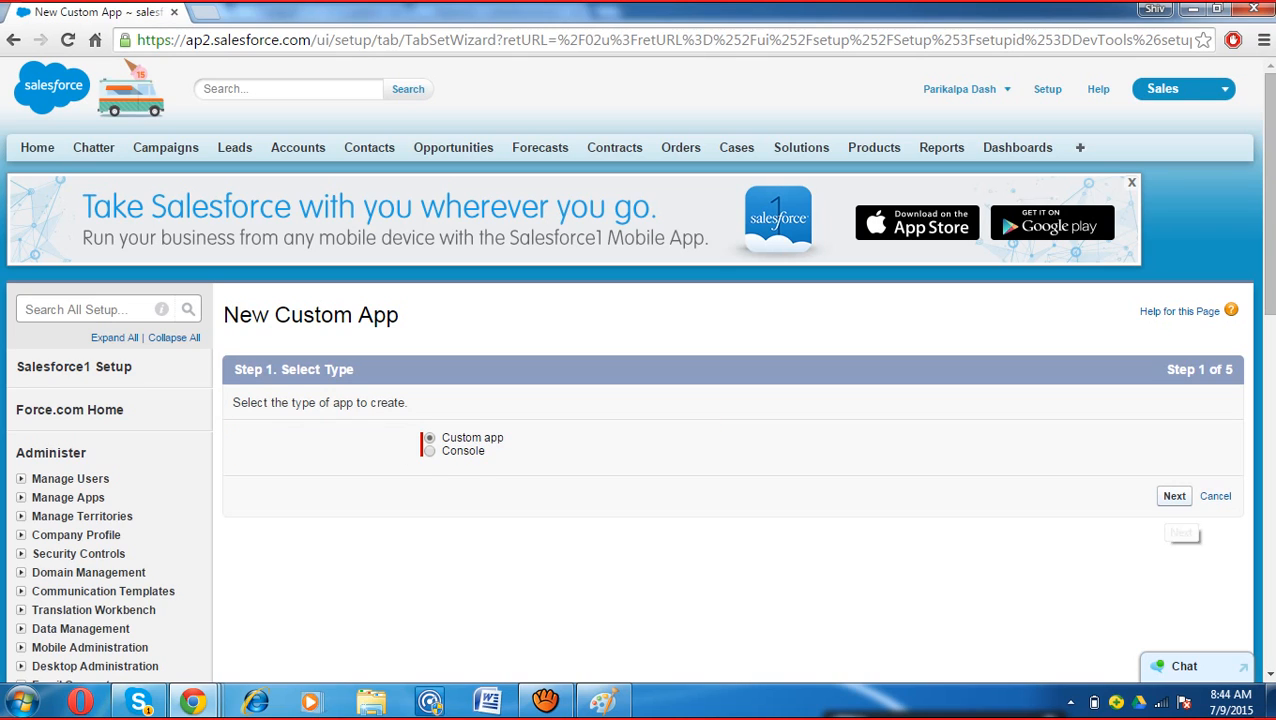
click(1174, 496)
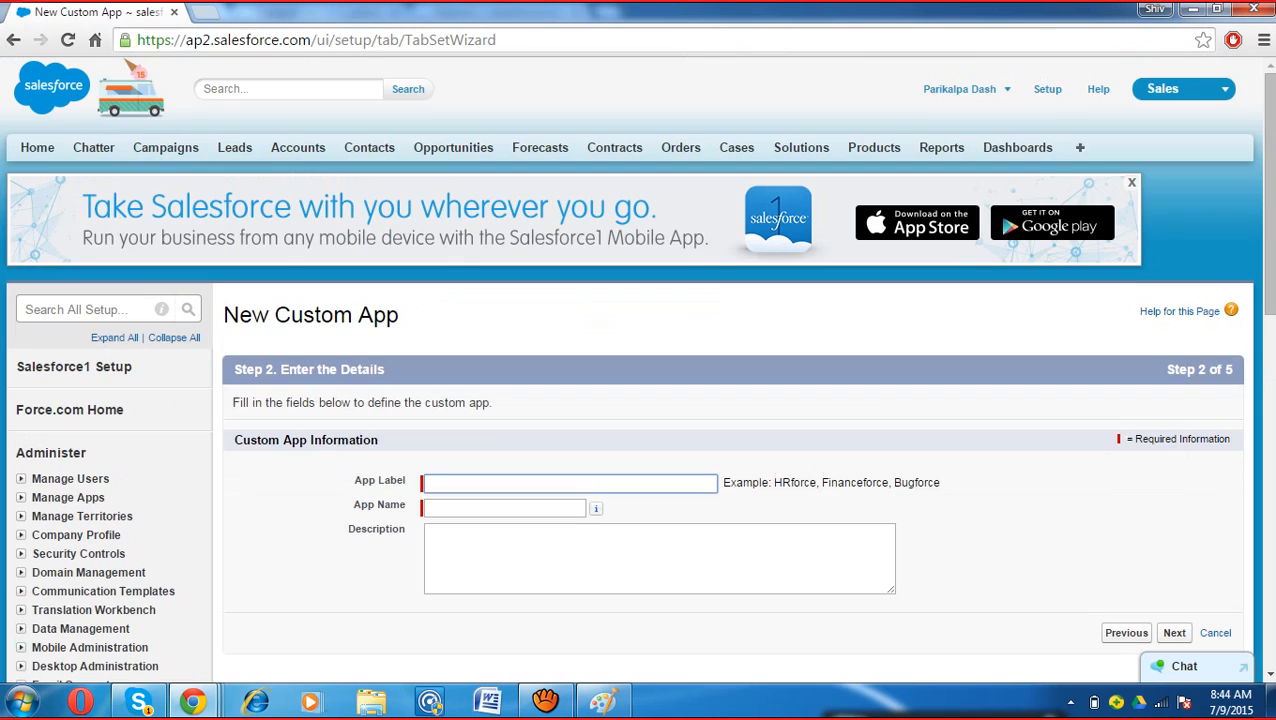
Step: View the list of apps available for switching from Sales, leaving Sales as the current app
scroll(1190, 100, up, 2)
click(1190, 95)
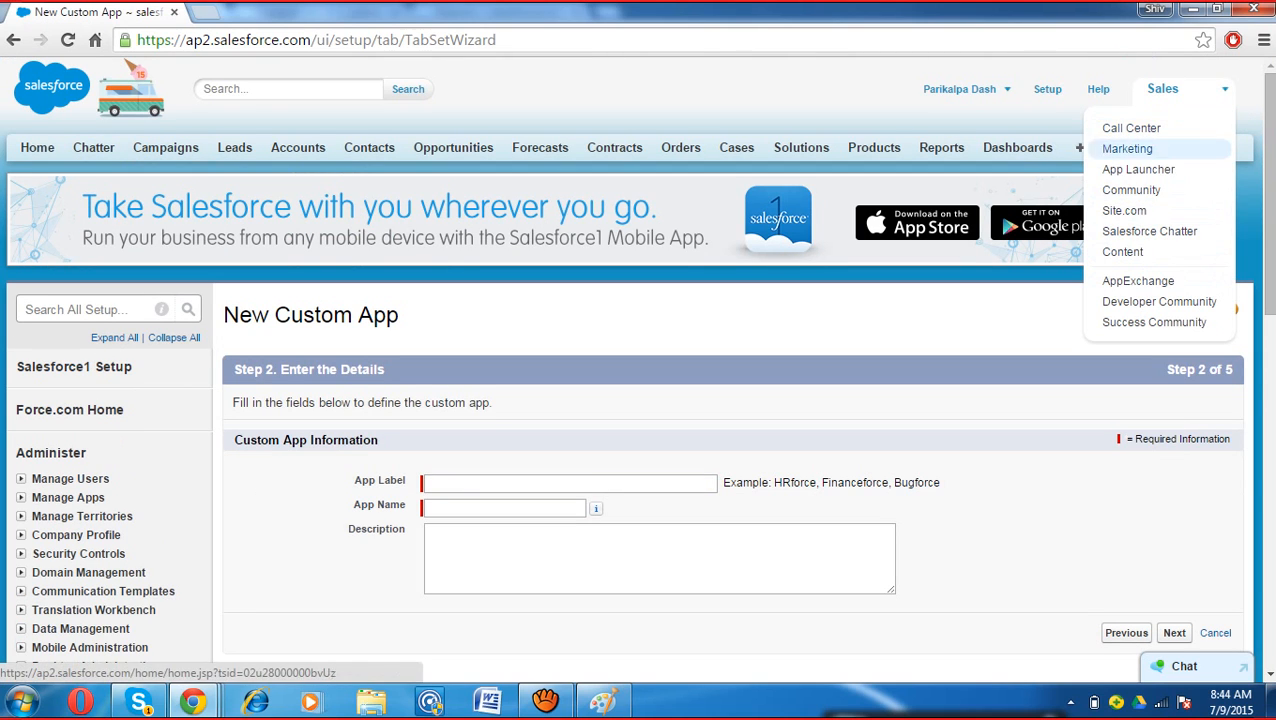
click(1186, 91)
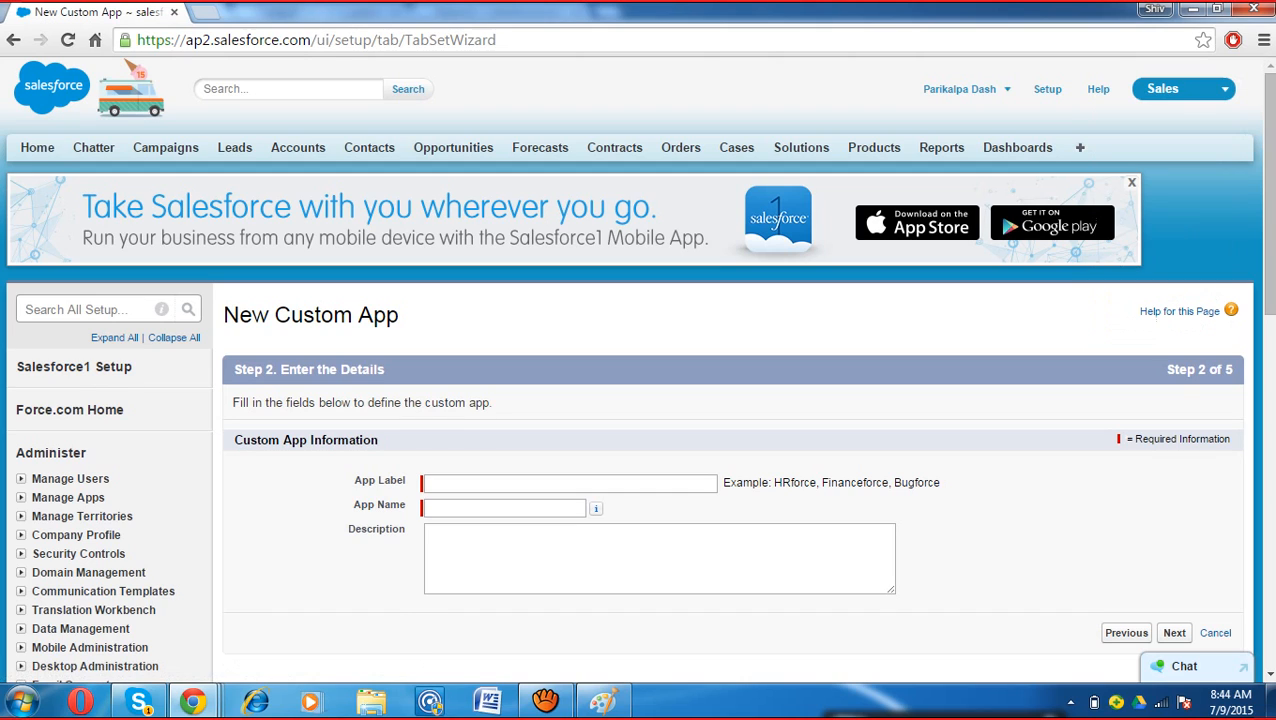
Step: Set the new custom app's label to "School Management System" and highlight its App Name
click(438, 483)
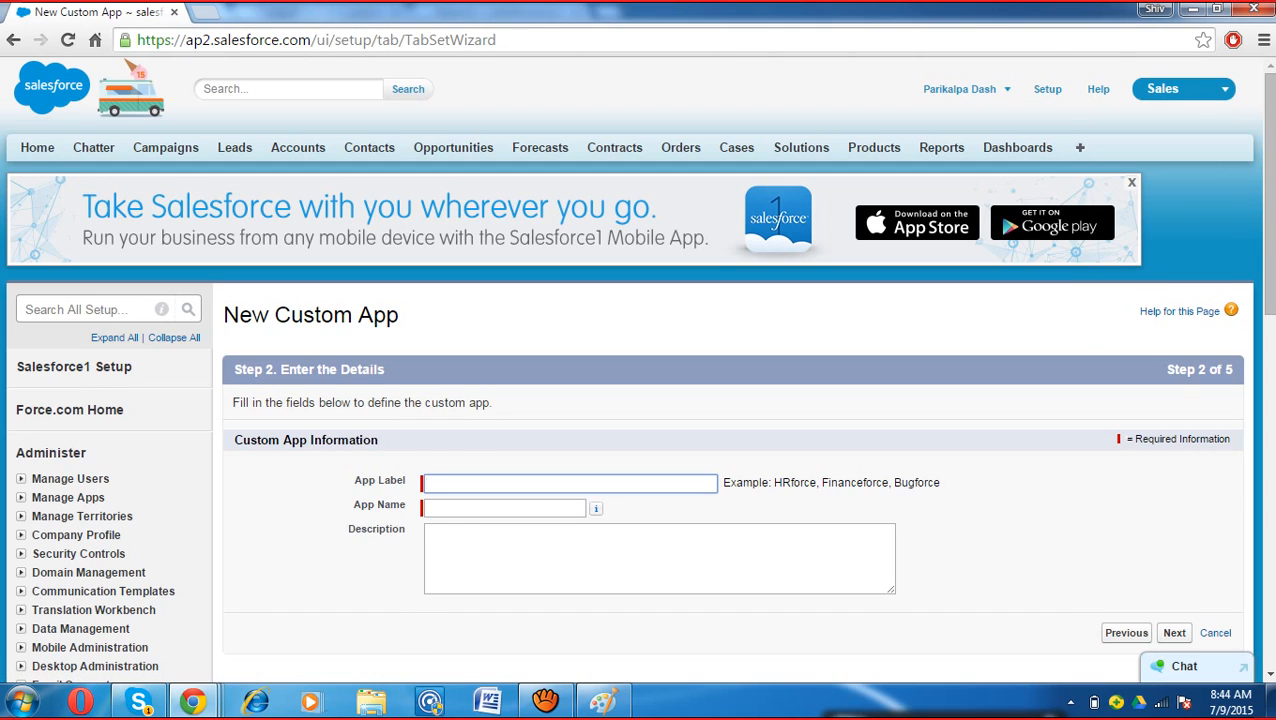
text(School)
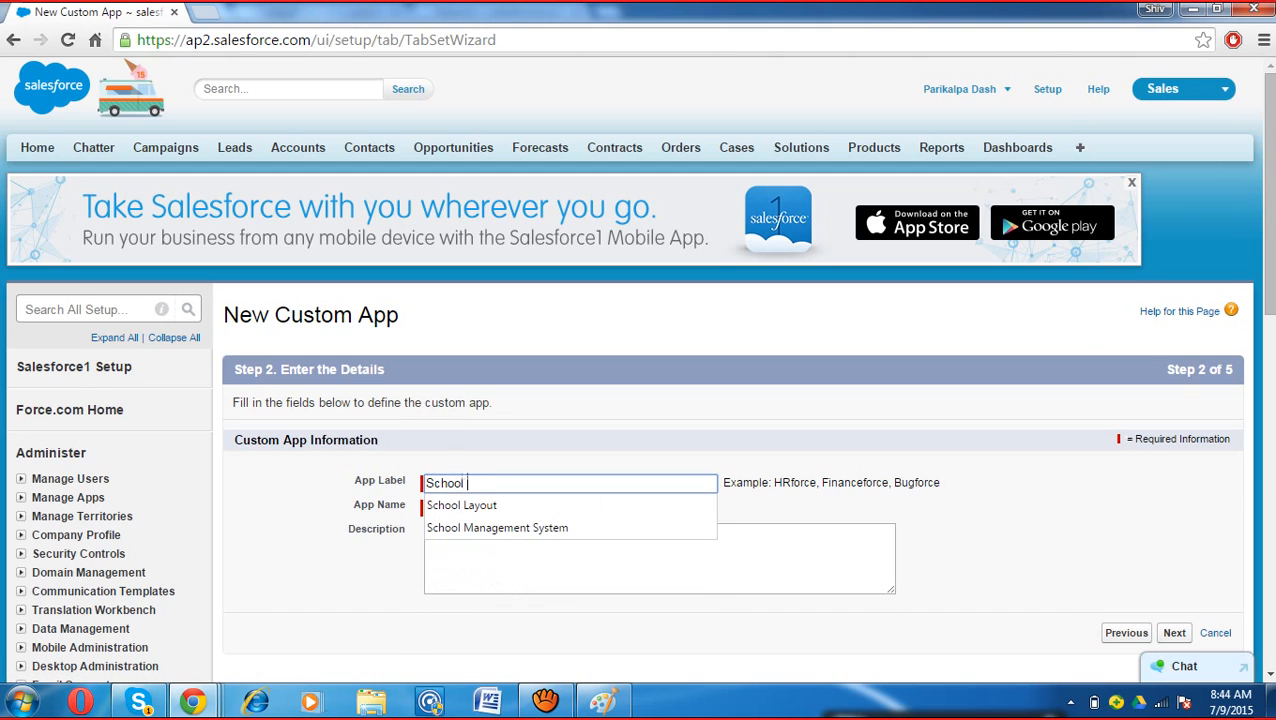
key(Down)
key(Down)
key(Return)
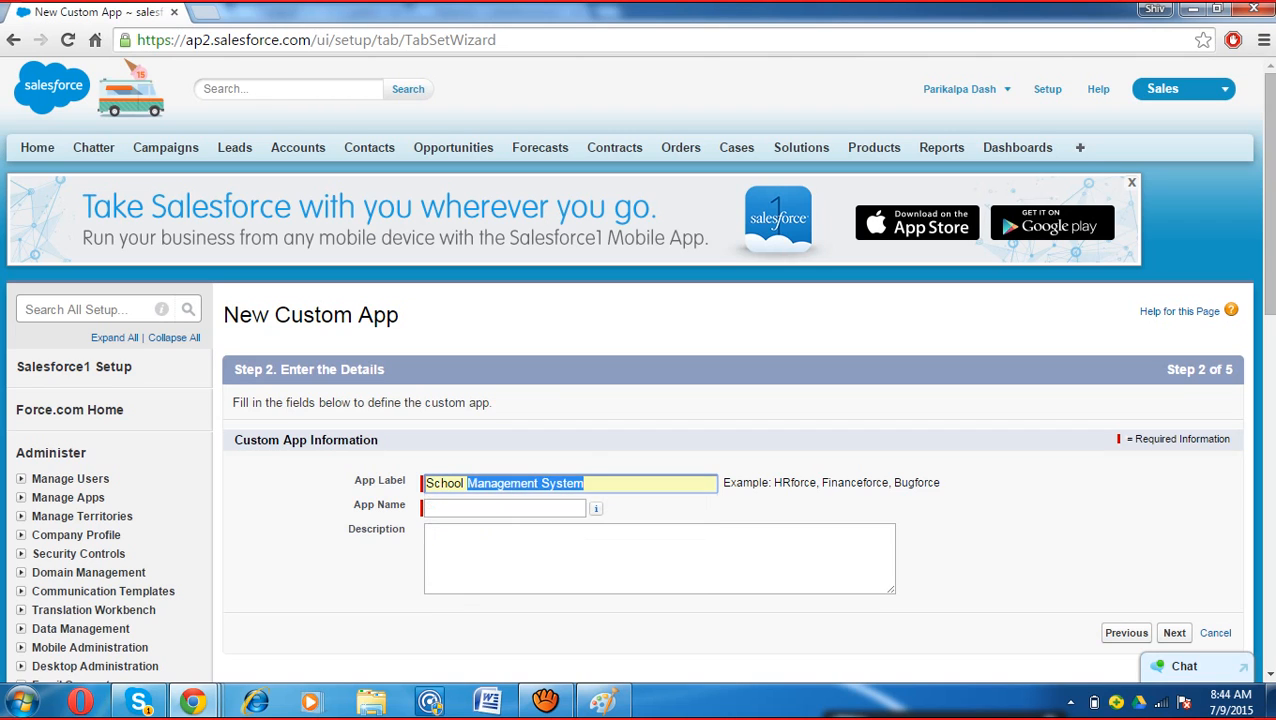
click(985, 545)
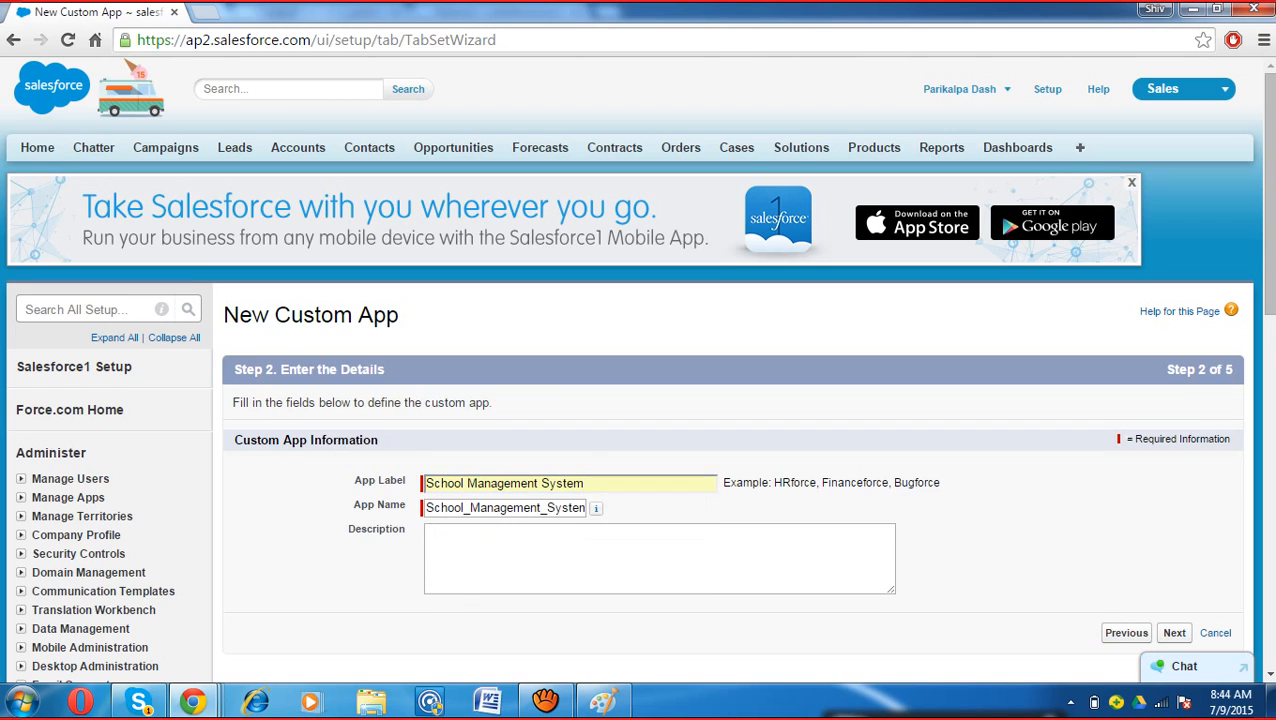
scroll(985, 545, down, 1)
drag(425, 414, 586, 414)
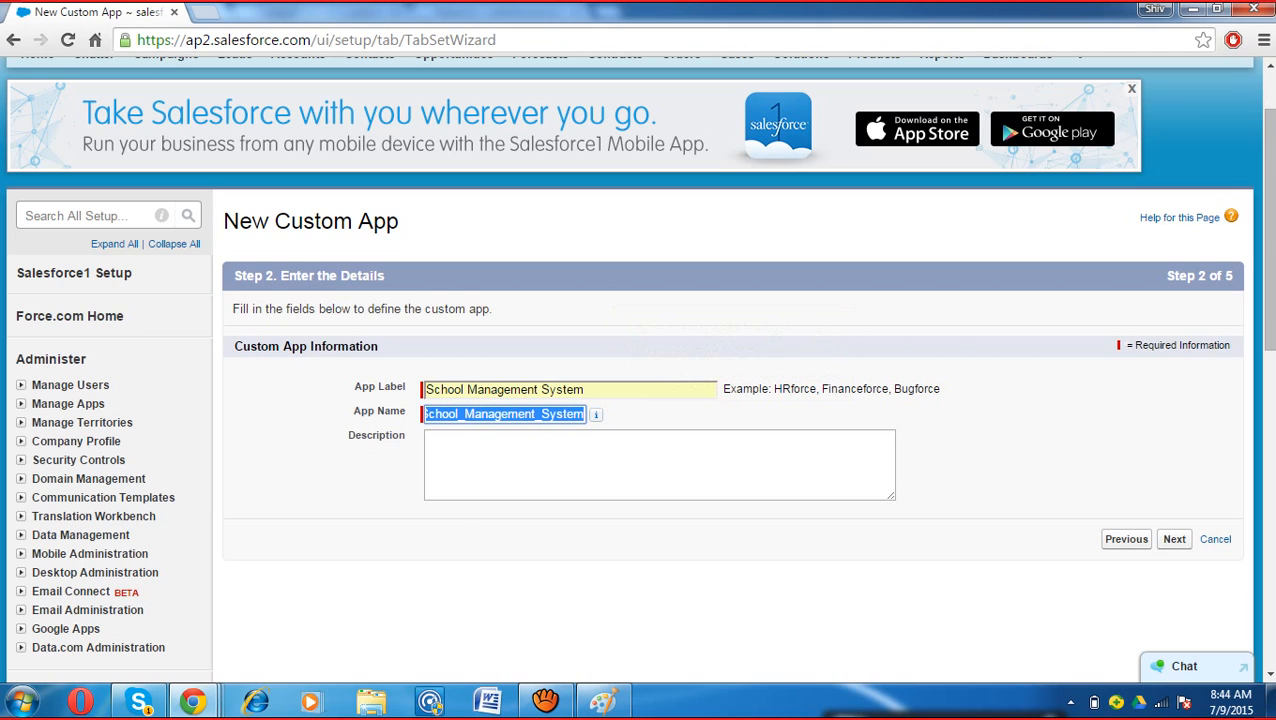
Step: Switch to Paint and start a new blank picture, discarding the existing company diagram without saving
click(560, 460)
click(492, 414)
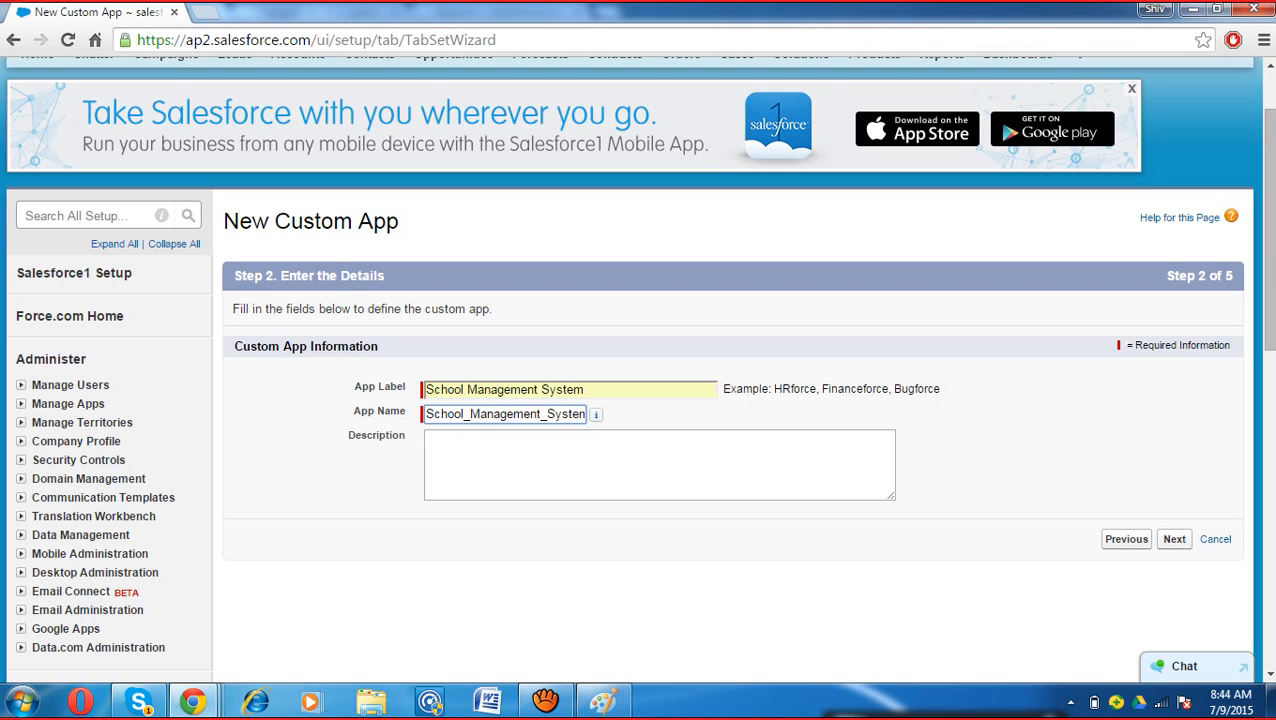
mouse_move(193, 700)
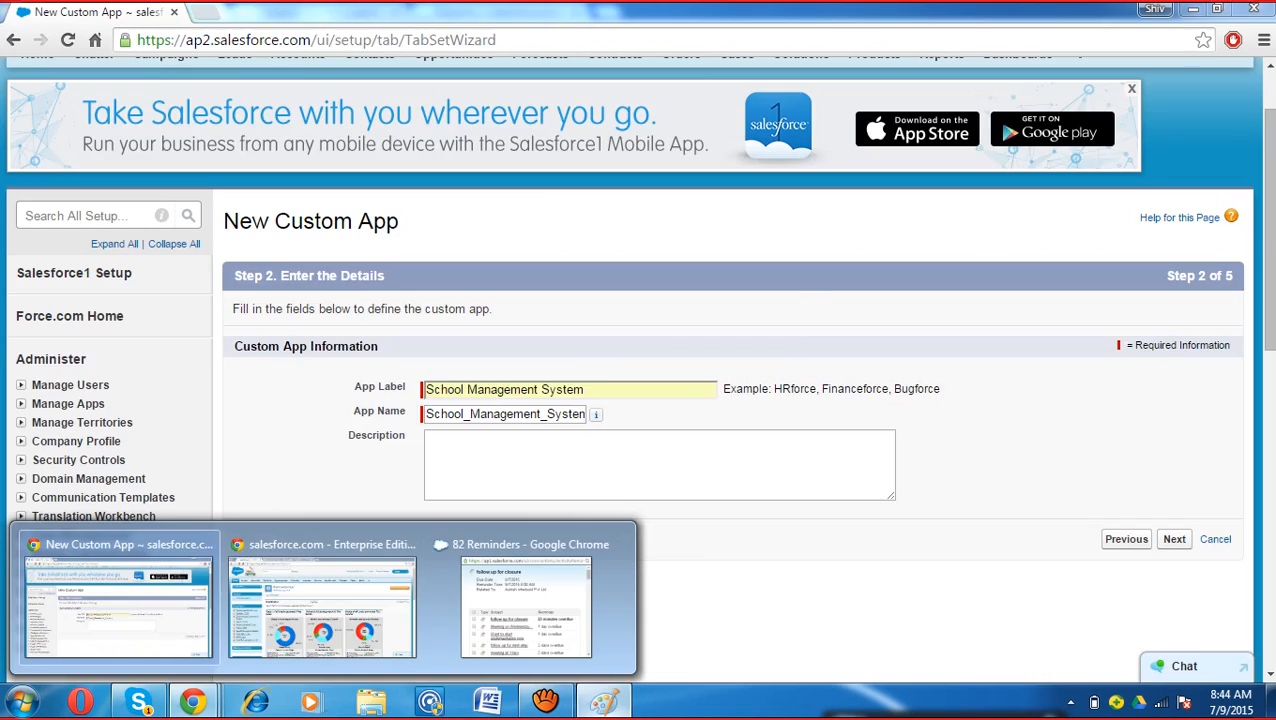
click(603, 700)
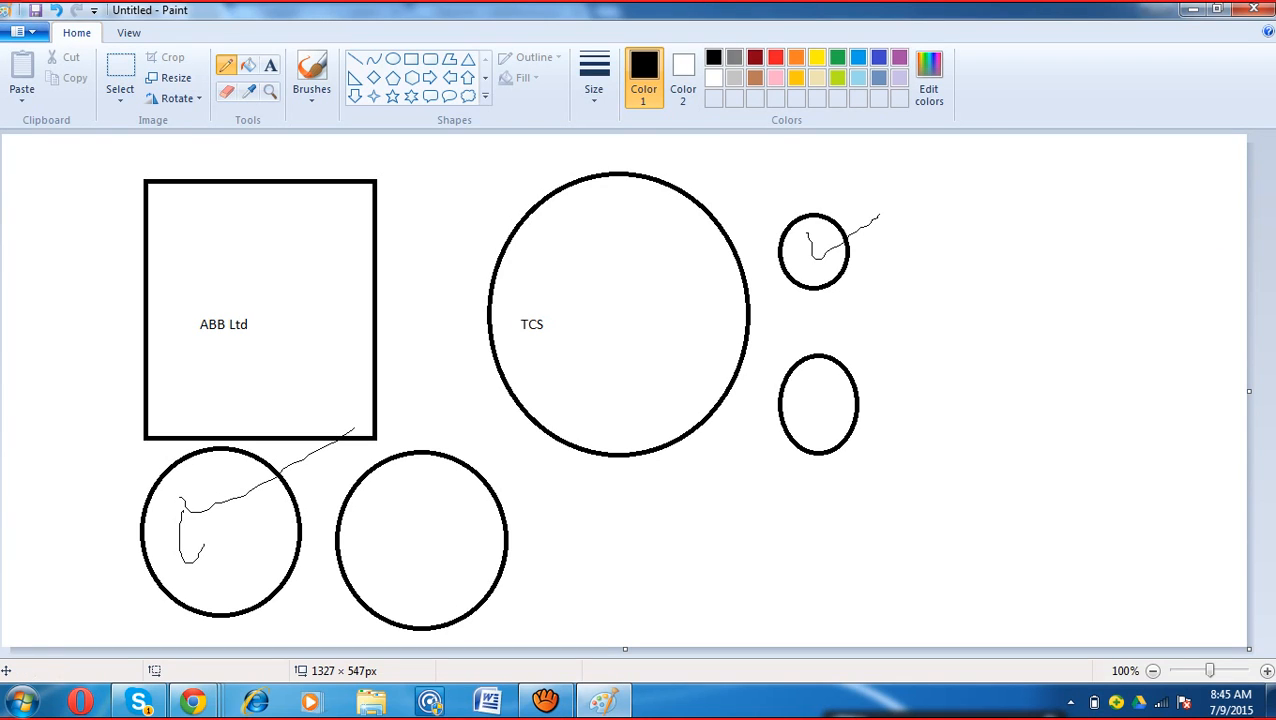
click(18, 32)
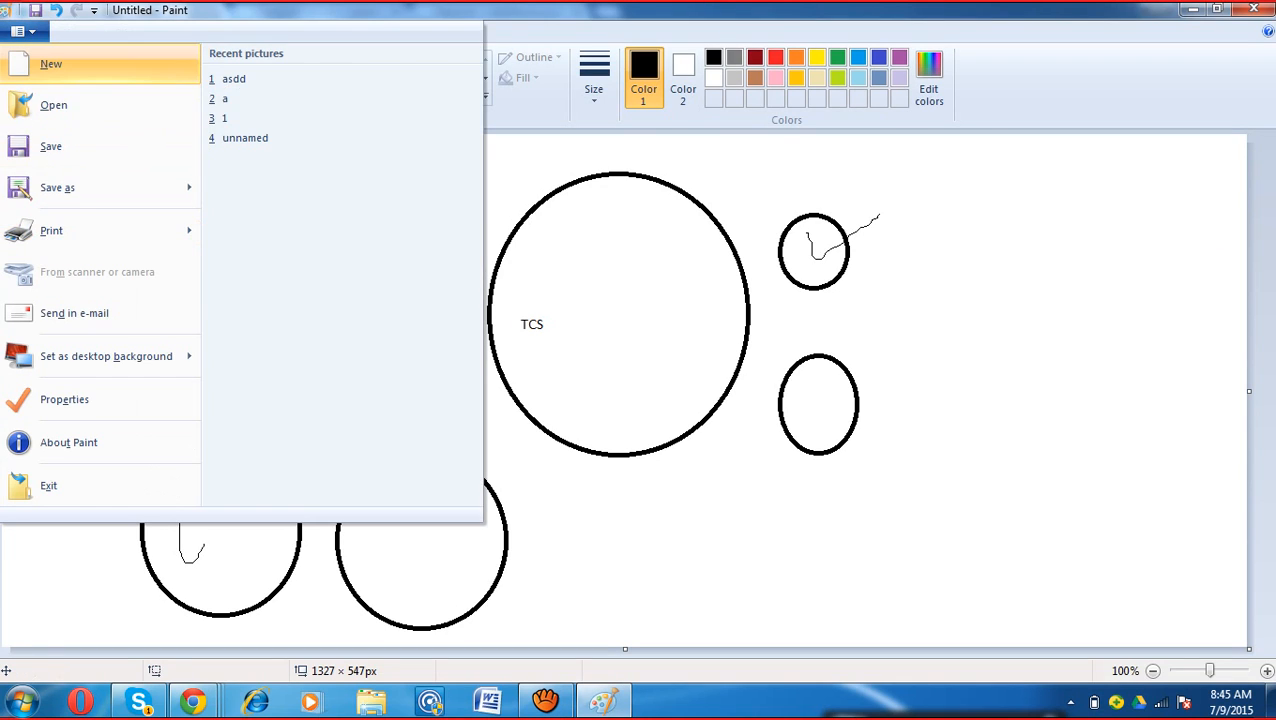
click(50, 63)
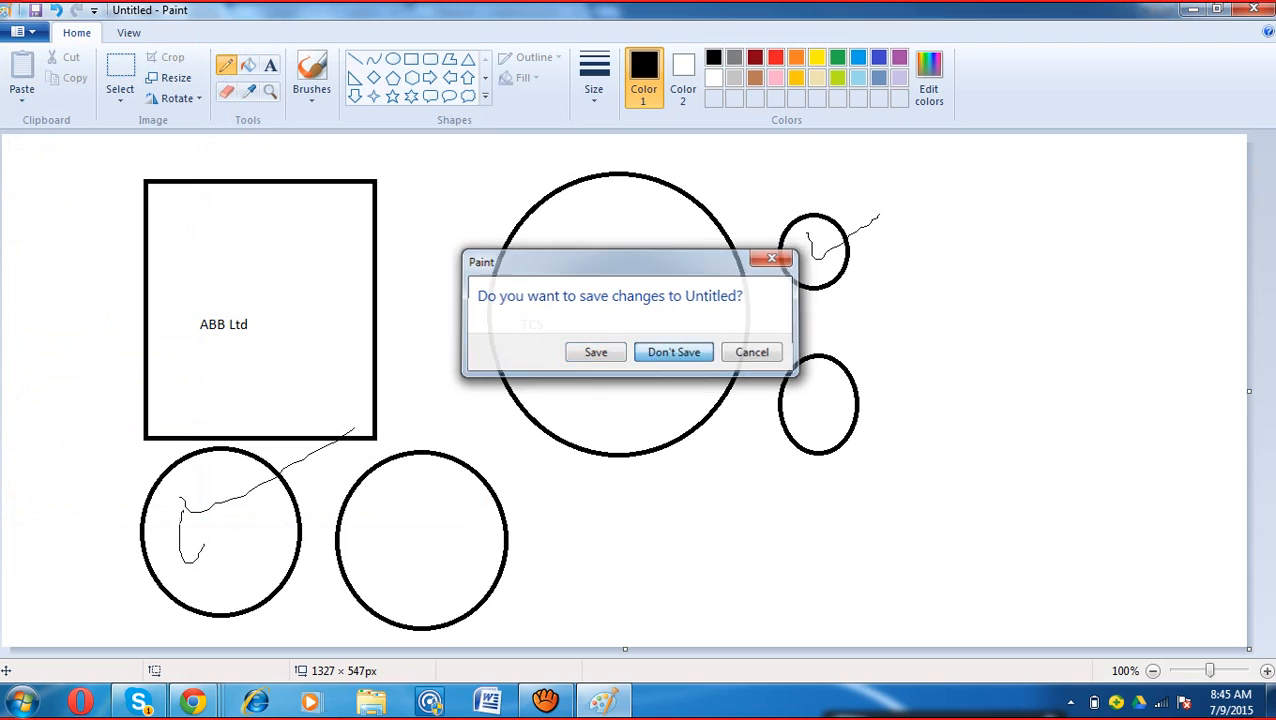
click(673, 351)
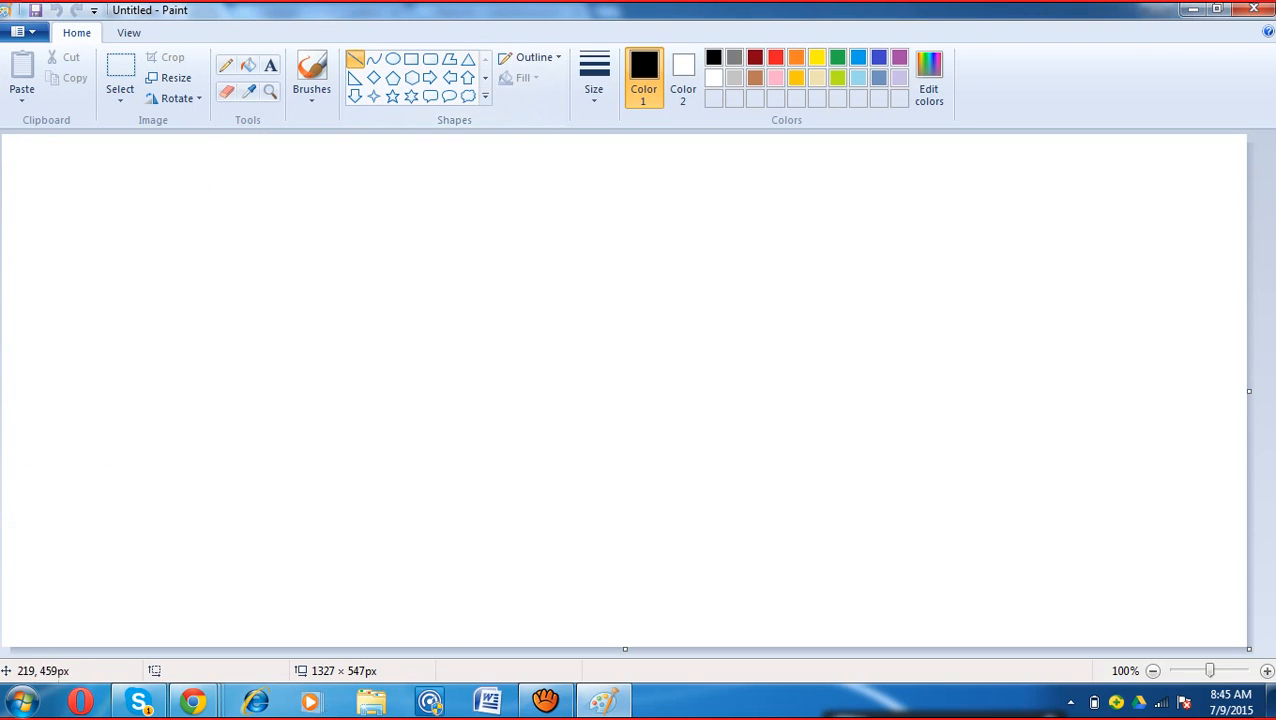
Step: Draw a baseline about 1229 px long with a rectangle about 307 × 315 px standing on its start, and label the rectangle "CRM"
mouse_move(69, 525)
mouse_down()
mouse_move(660, 564)
mouse_move(1102, 530)
mouse_move(1233, 541)
mouse_move(1234, 558)
mouse_move(1224, 540)
mouse_up()
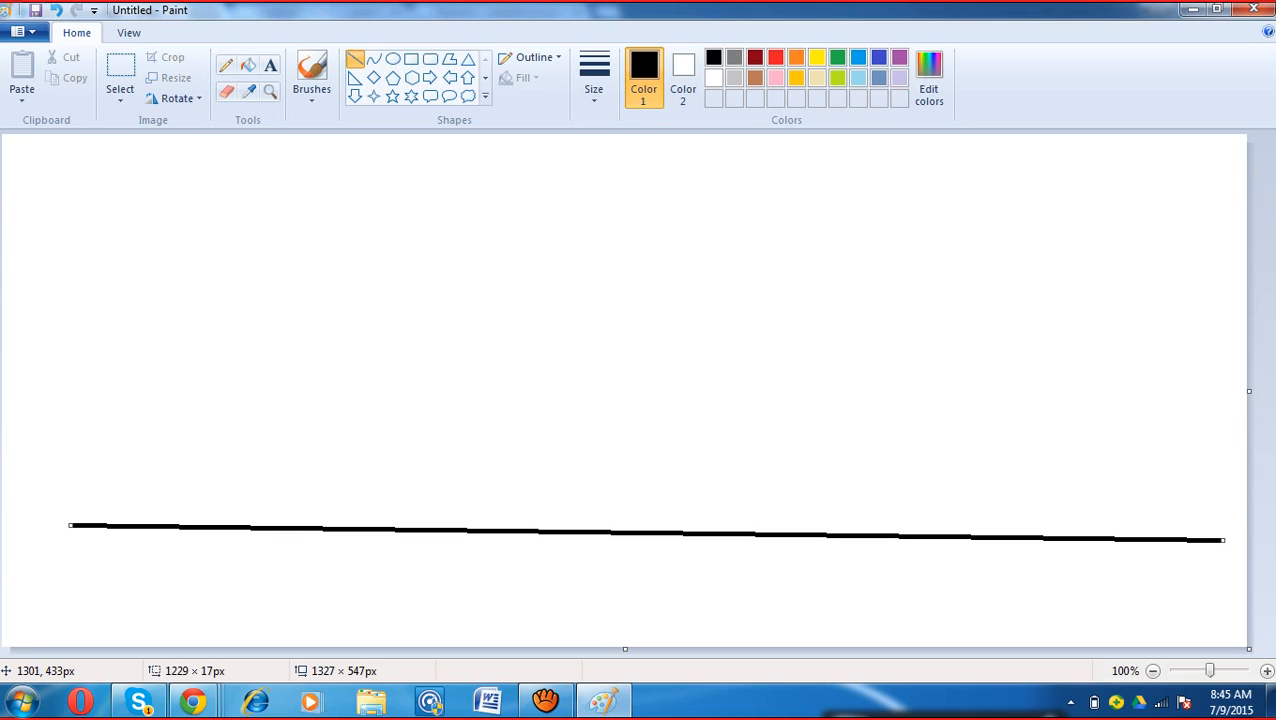
click(411, 59)
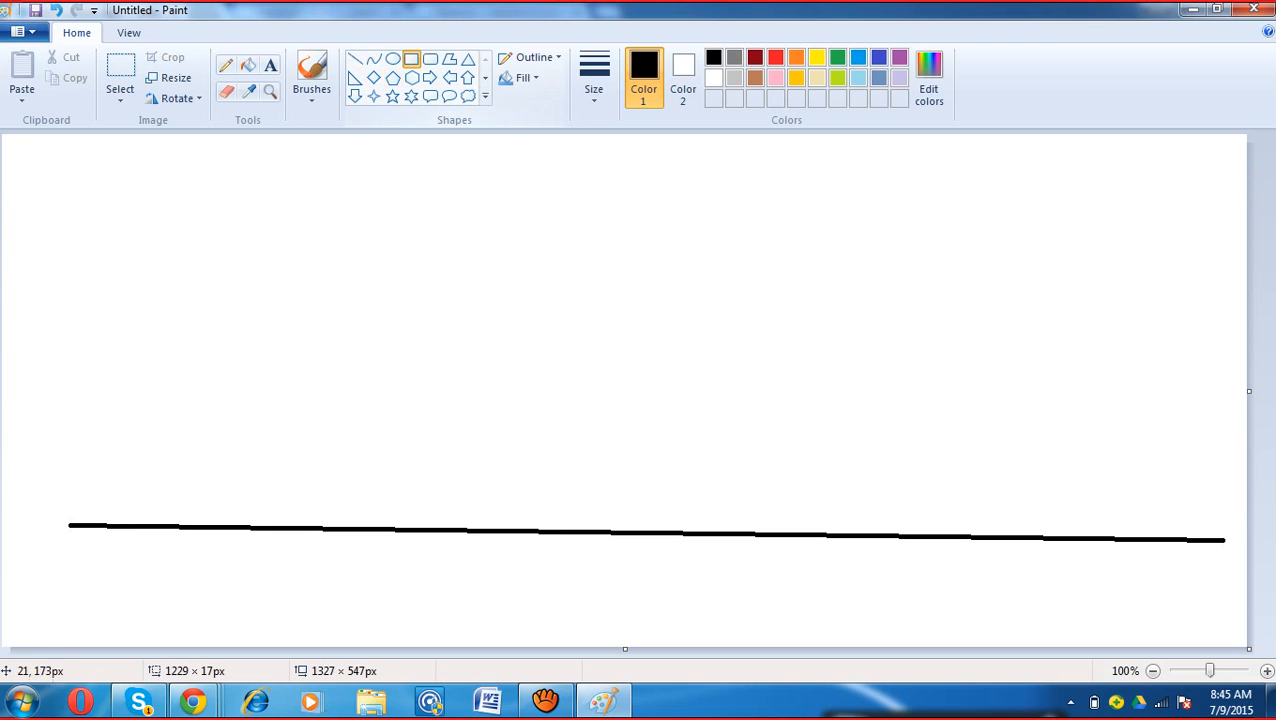
drag(62, 234, 351, 529)
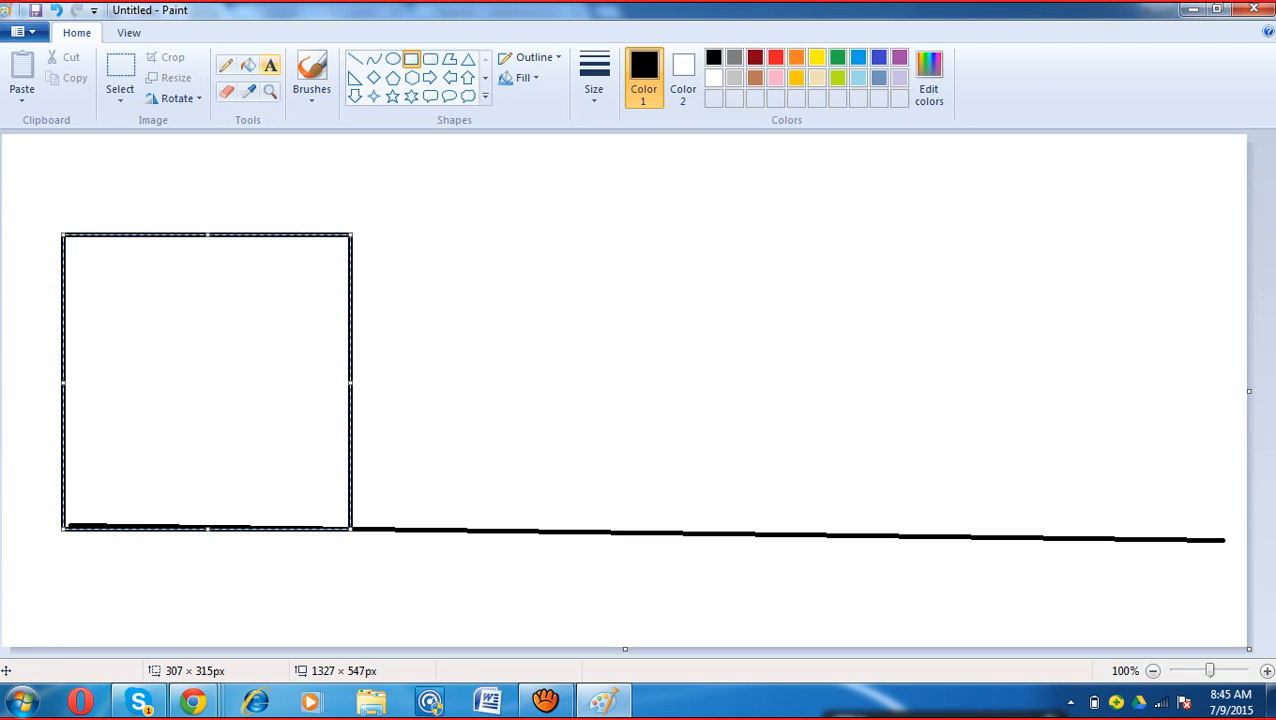
click(270, 66)
click(68, 410)
text(CRM)
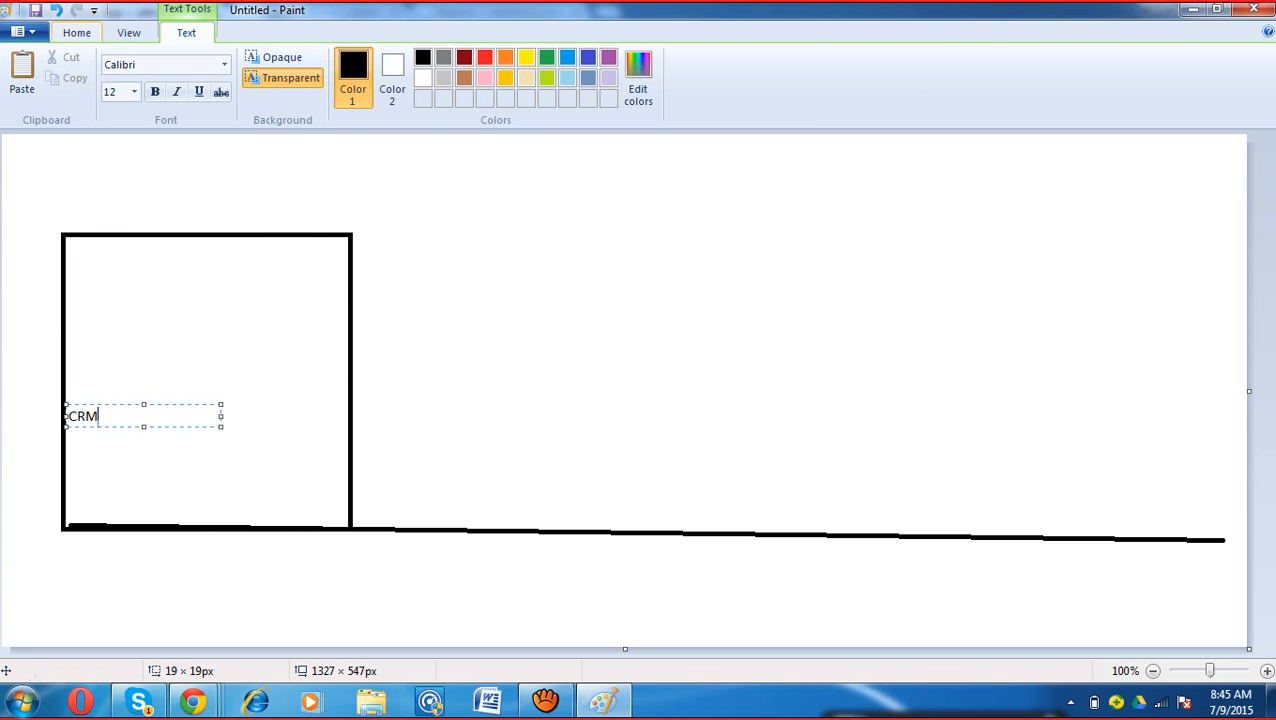
Step: Add the text "FORCE>COM" beneath the baseline, just past the CRM rectangle
click(433, 550)
click(433, 550)
text(F)
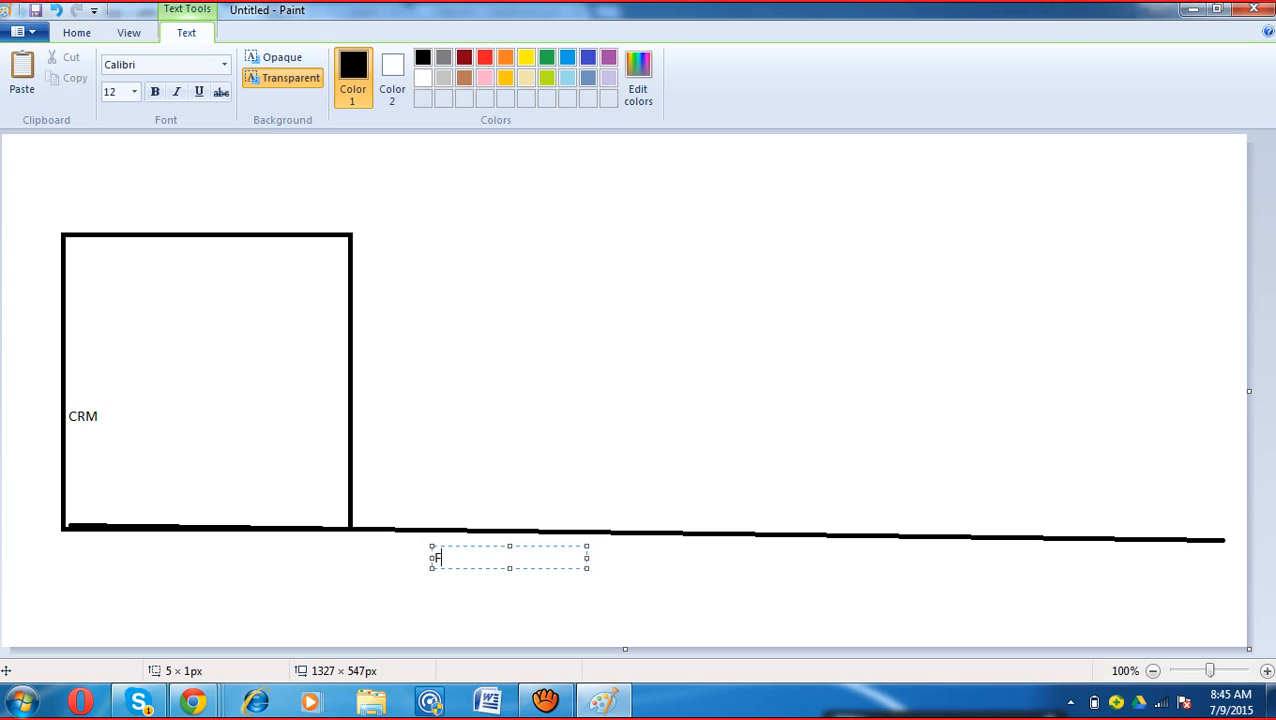
text(ORCE>COM)
click(272, 418)
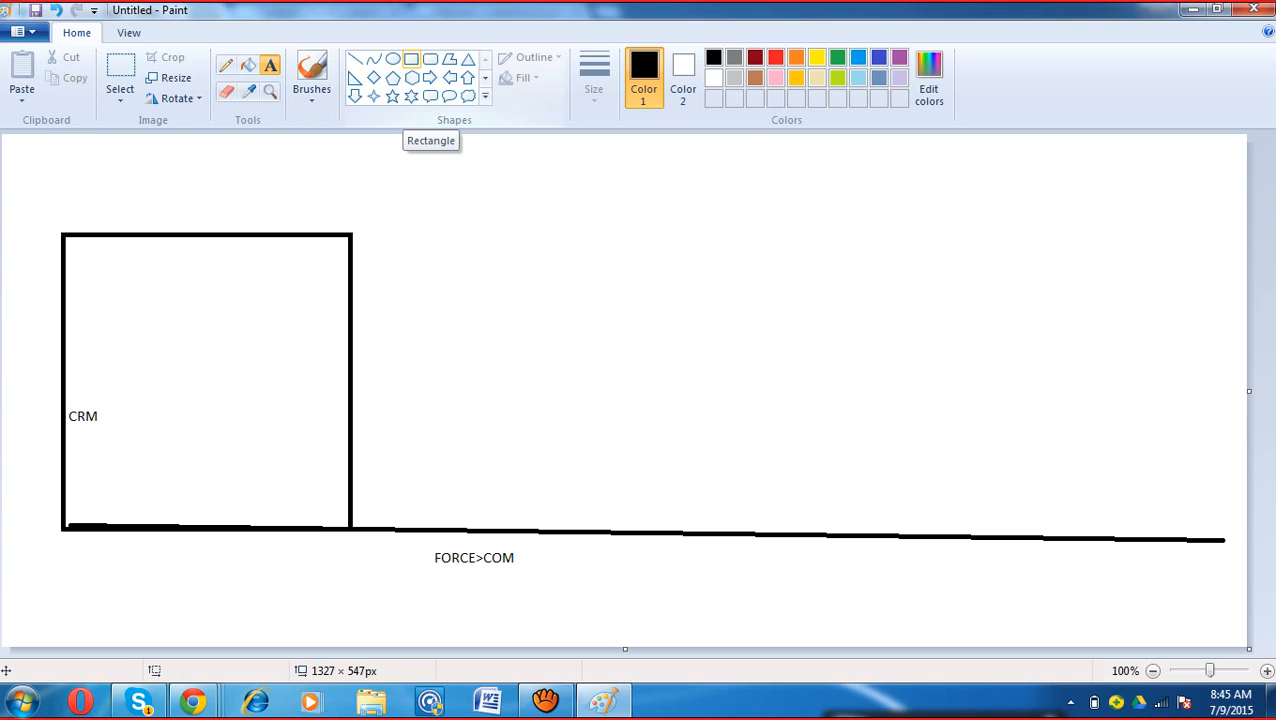
Step: Draw two more rectangles on the baseline beyond the CRM one, about 193 × 259 px and 245 × 273 px
click(411, 59)
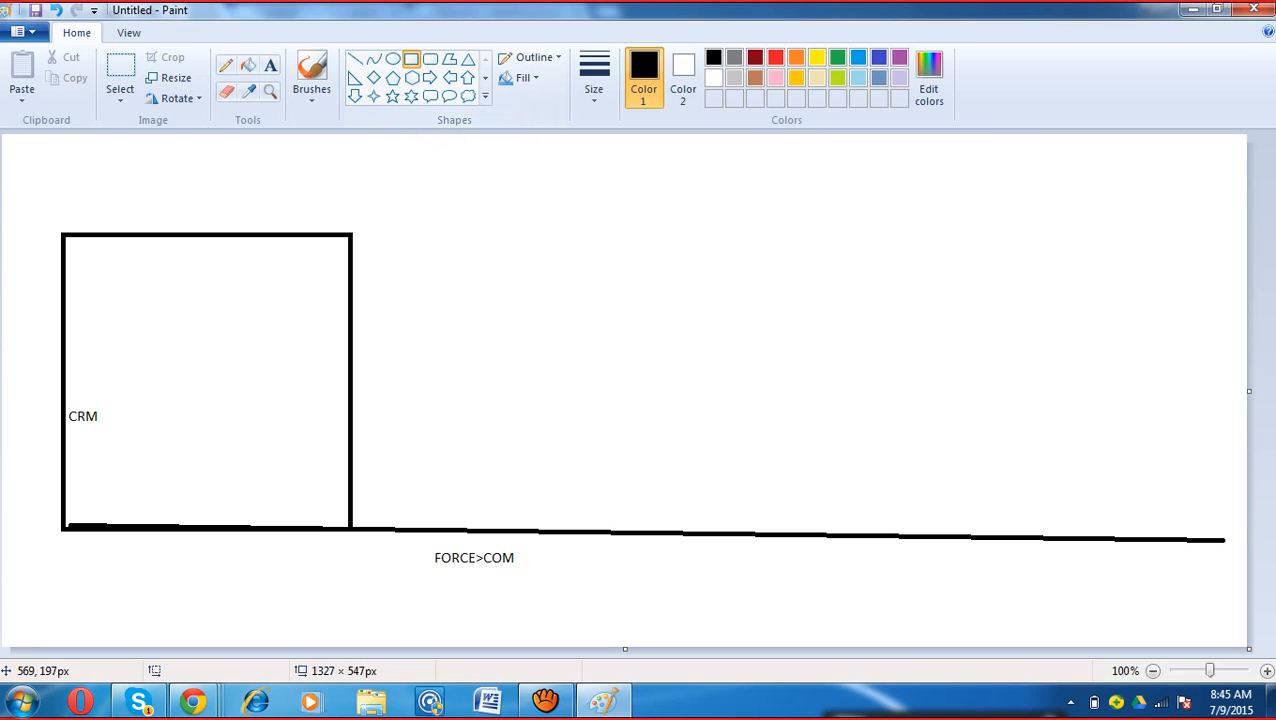
mouse_move(482, 287)
mouse_down()
mouse_move(573, 437)
mouse_move(665, 532)
mouse_up()
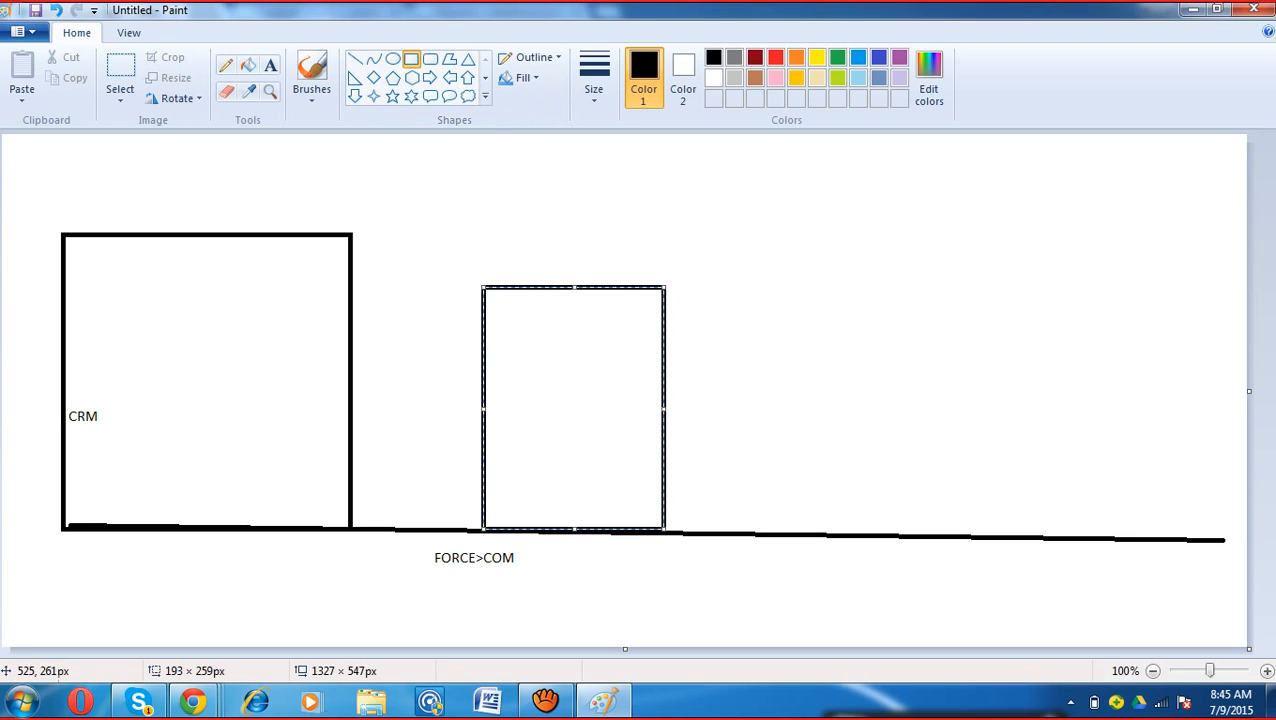
click(785, 287)
drag(785, 287, 1016, 545)
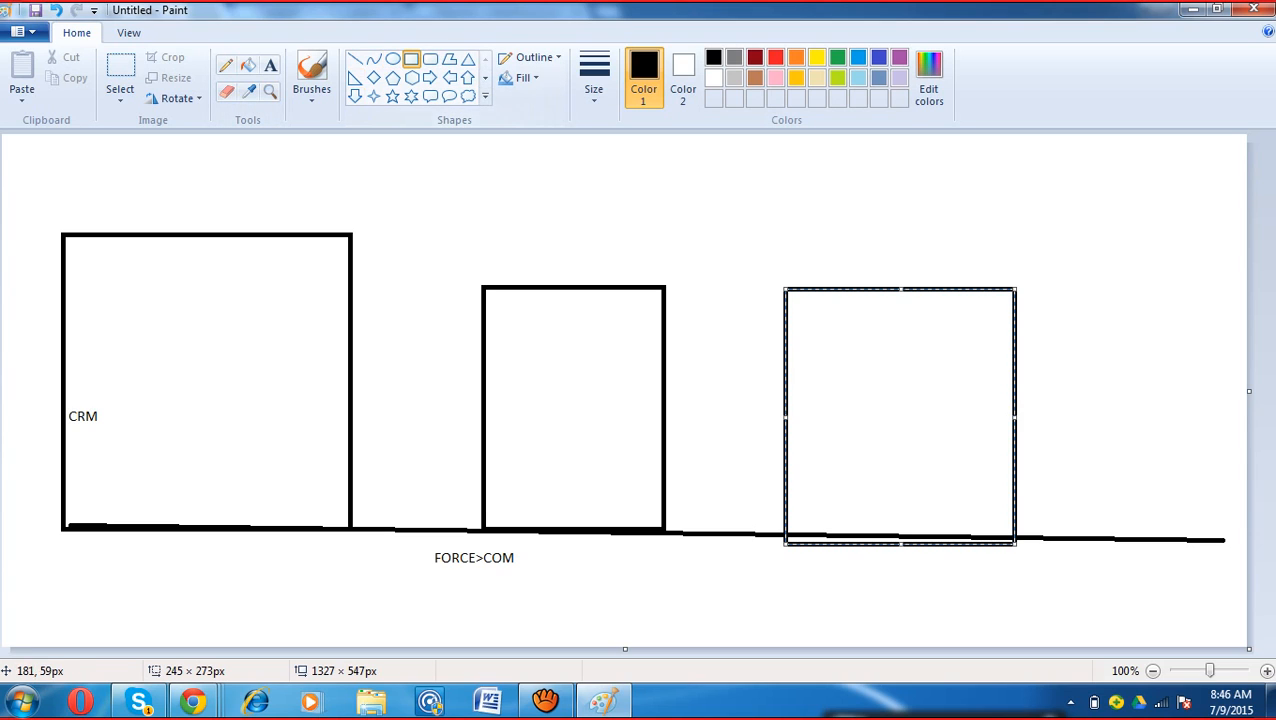
Step: Draw a small rectangle above each of the three large ones, the last about 91 × 49 px
drag(163, 148, 221, 205)
drag(506, 200, 592, 266)
drag(855, 233, 940, 279)
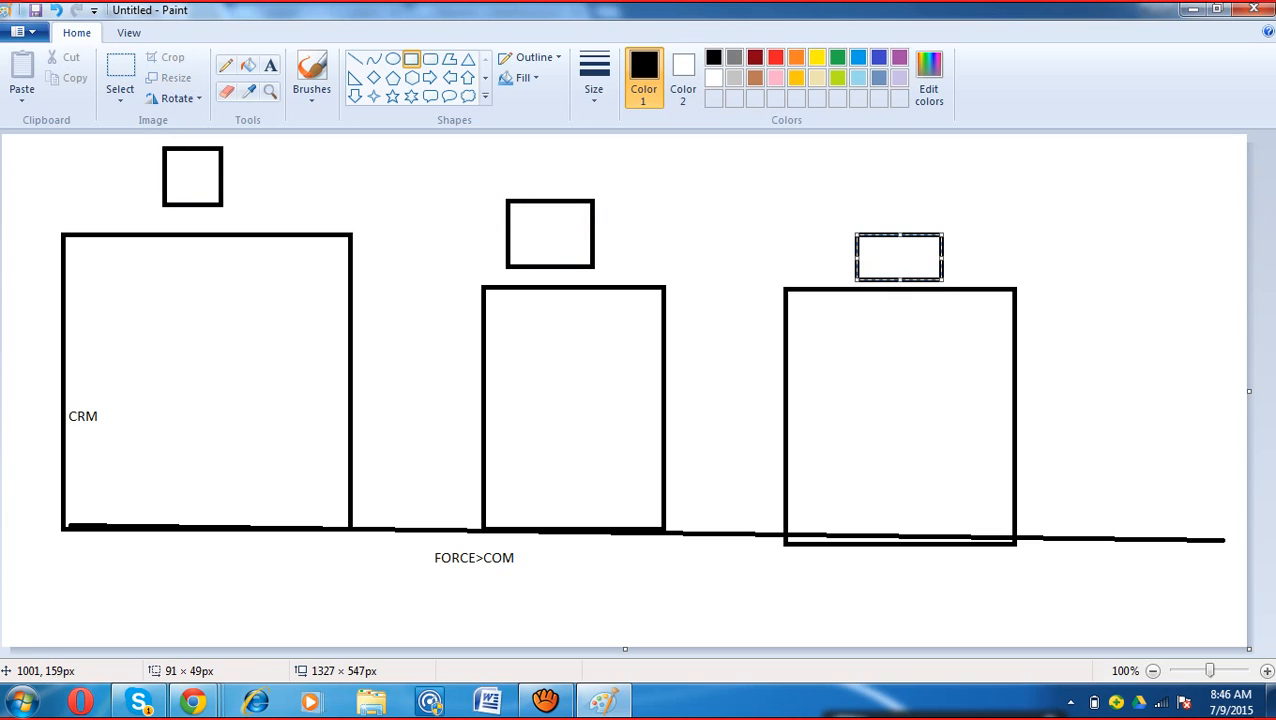
Step: Add a pentagon about 63 × 67 px on the CRM rectangle's upper edge and an ellipse on the upper corner of each other large rectangle
click(392, 78)
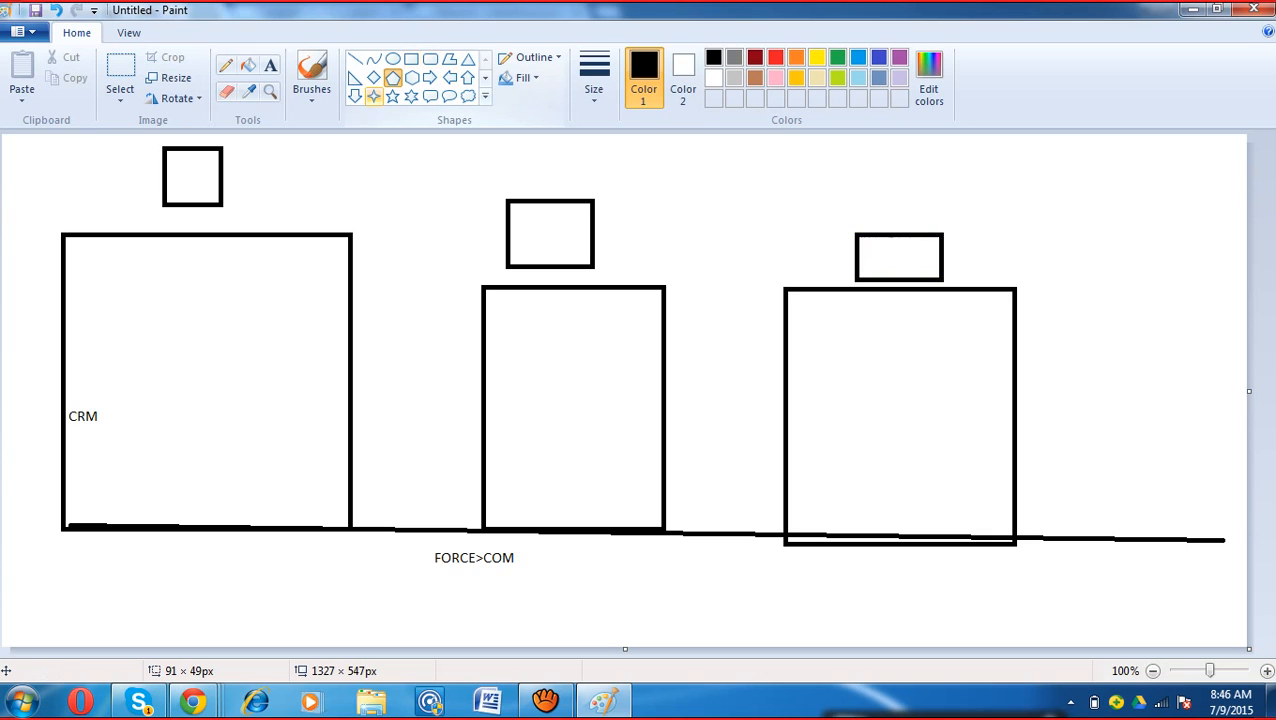
drag(267, 193, 330, 258)
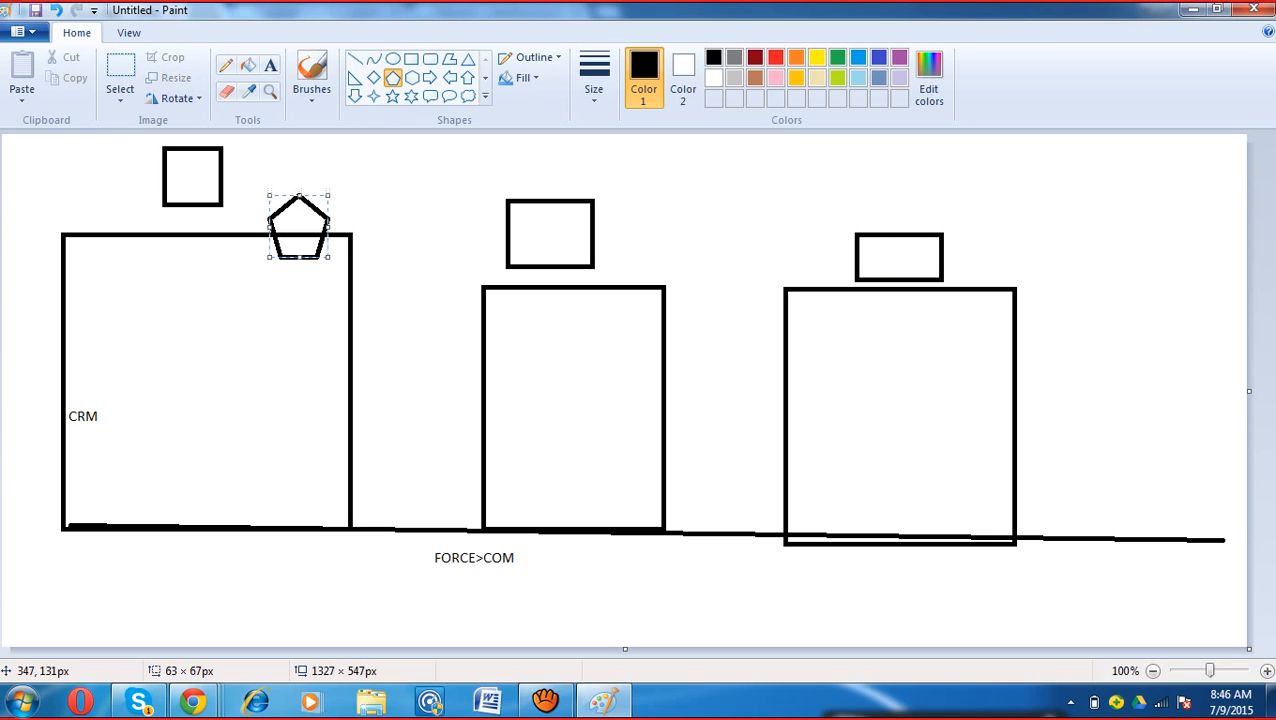
click(392, 59)
drag(463, 248, 517, 336)
drag(768, 223, 816, 311)
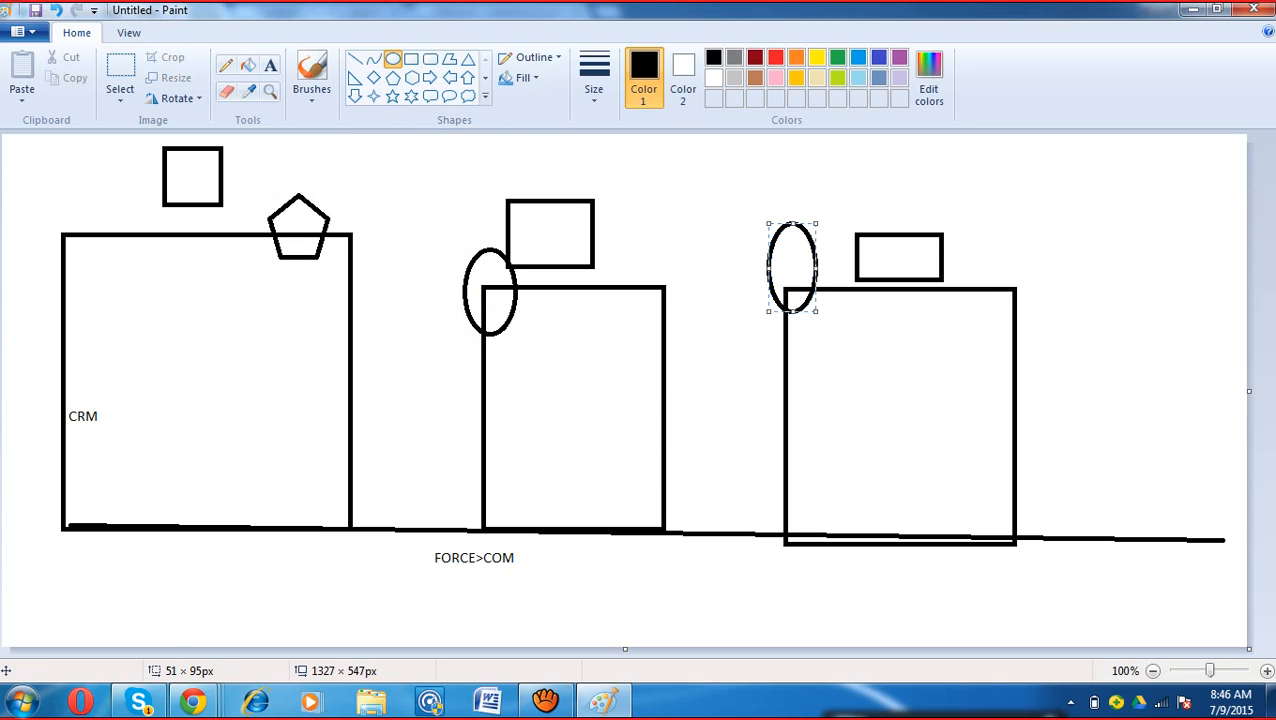
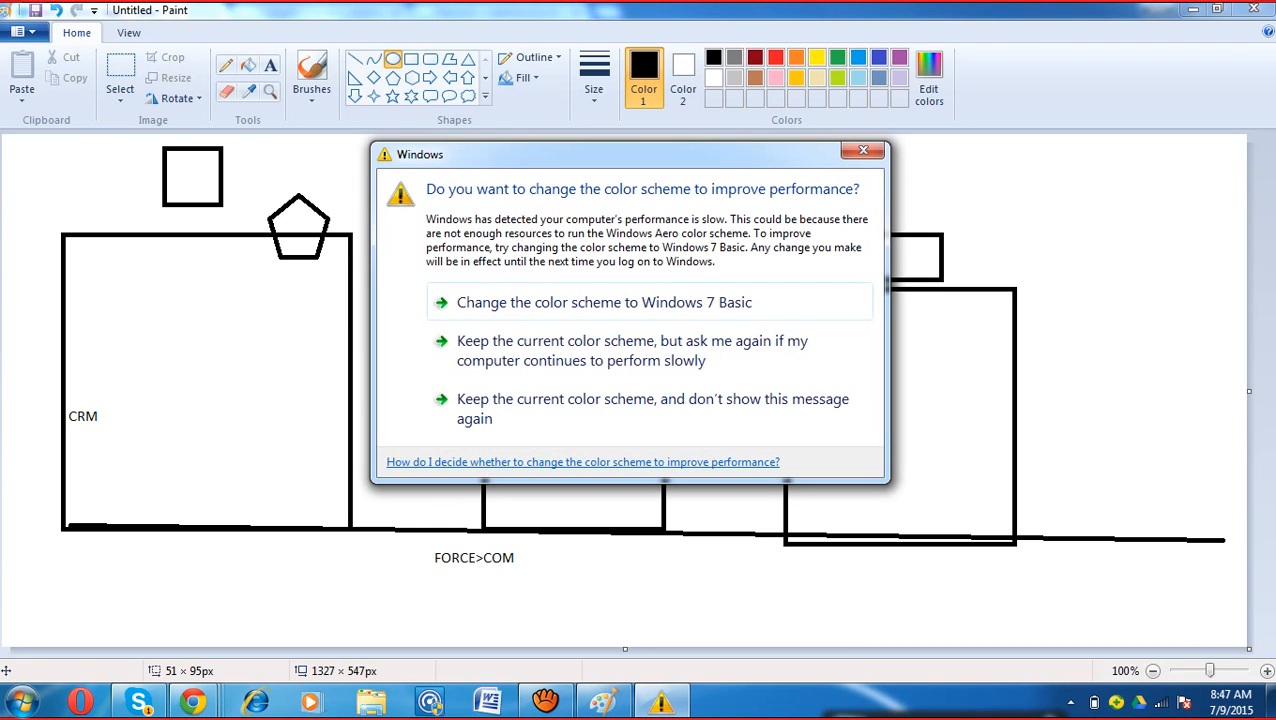
Step: Move the Windows color scheme prompt off the drawing and deselect the last ellipse
mouse_move(660, 154)
mouse_down()
mouse_move(825, 555)
mouse_move(1012, 679)
mouse_move(899, 691)
mouse_up()
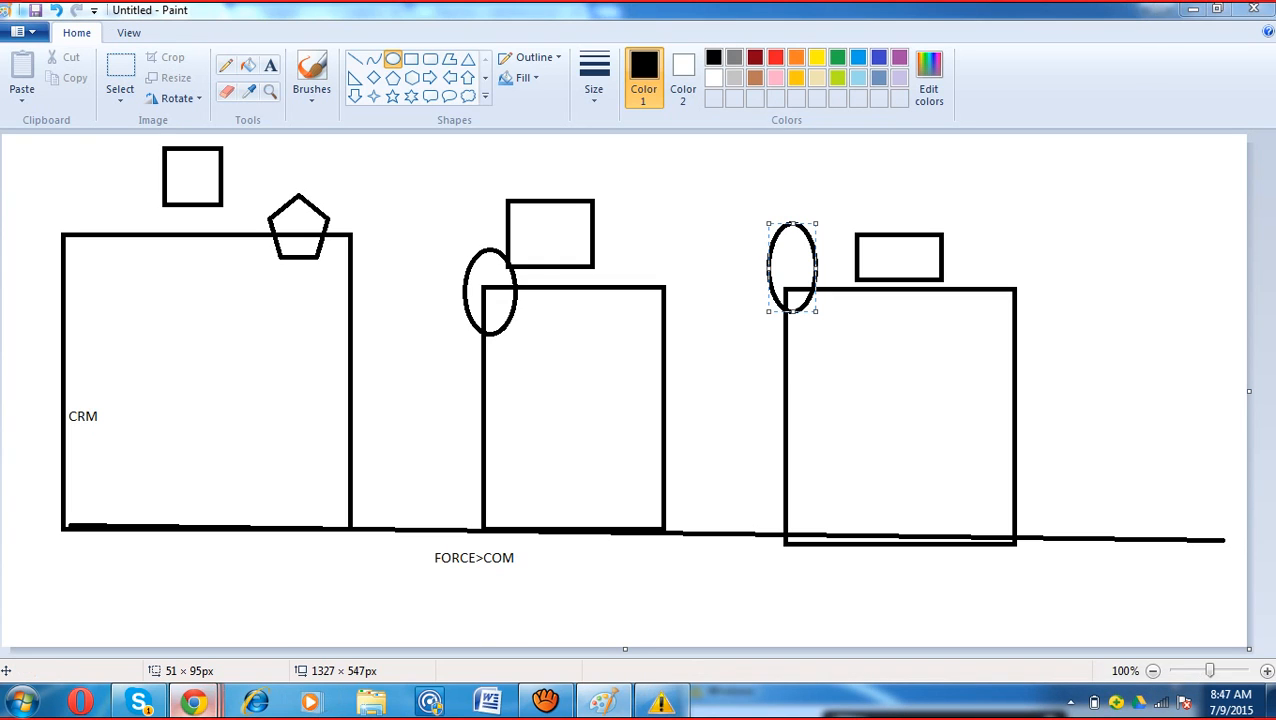
mouse_move(193, 702)
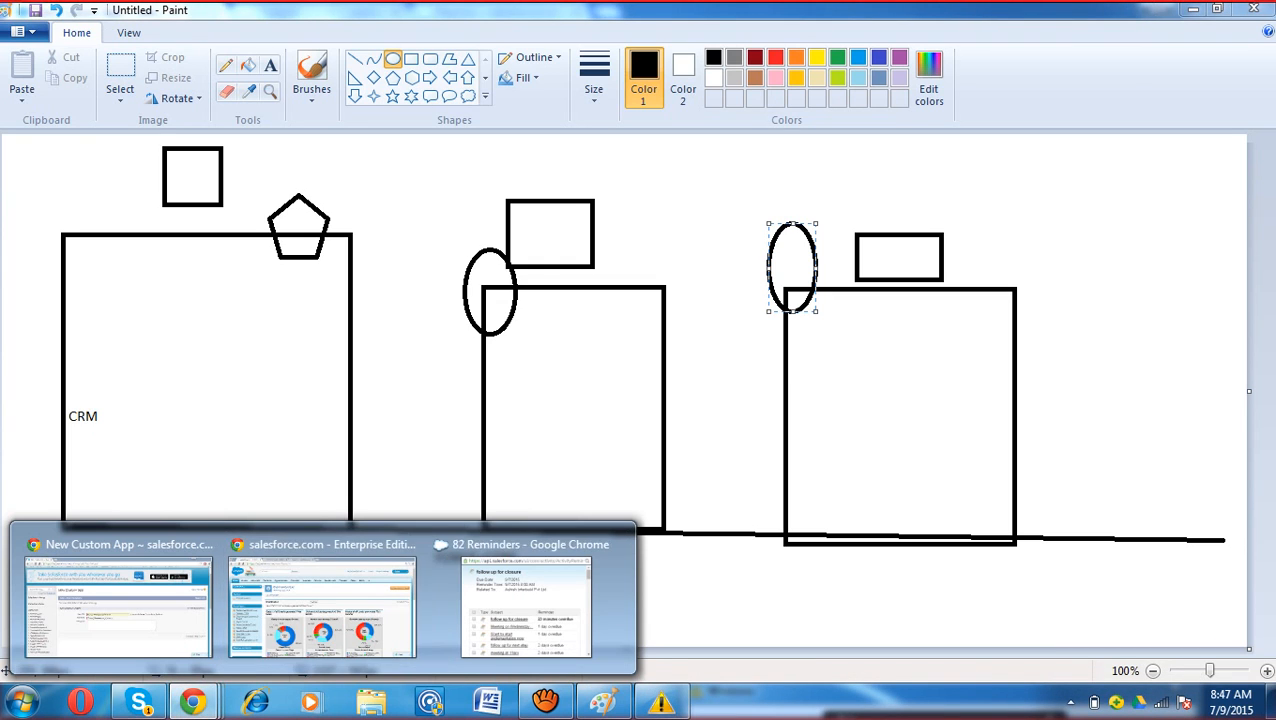
click(247, 451)
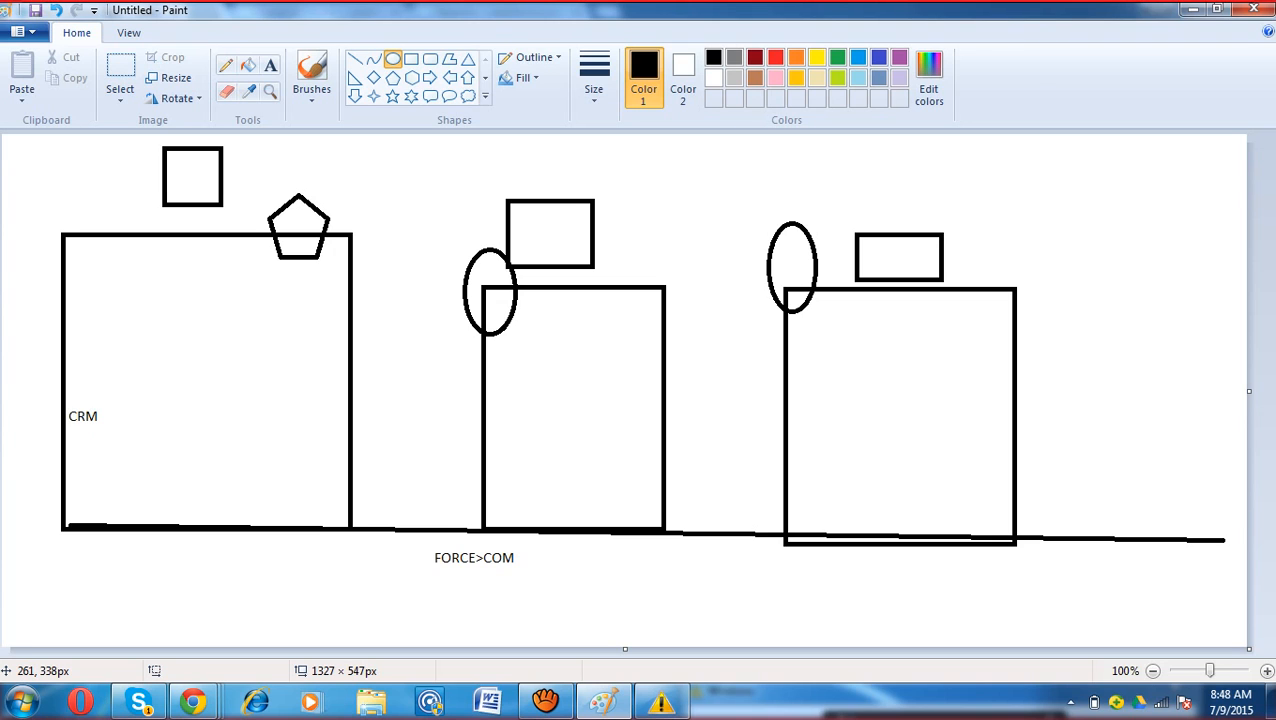
Step: Switch back to the New Custom App page in Chrome, highlight the App Label caption, and continue to the logo step
mouse_move(193, 703)
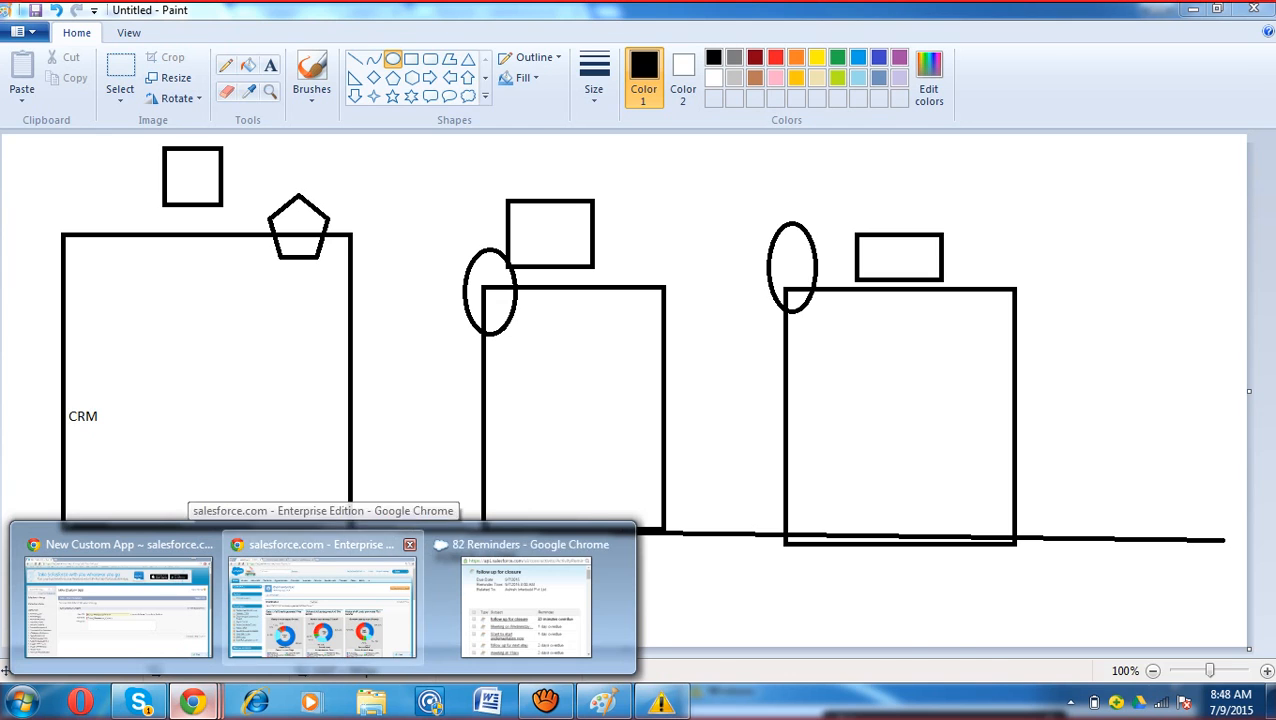
click(320, 600)
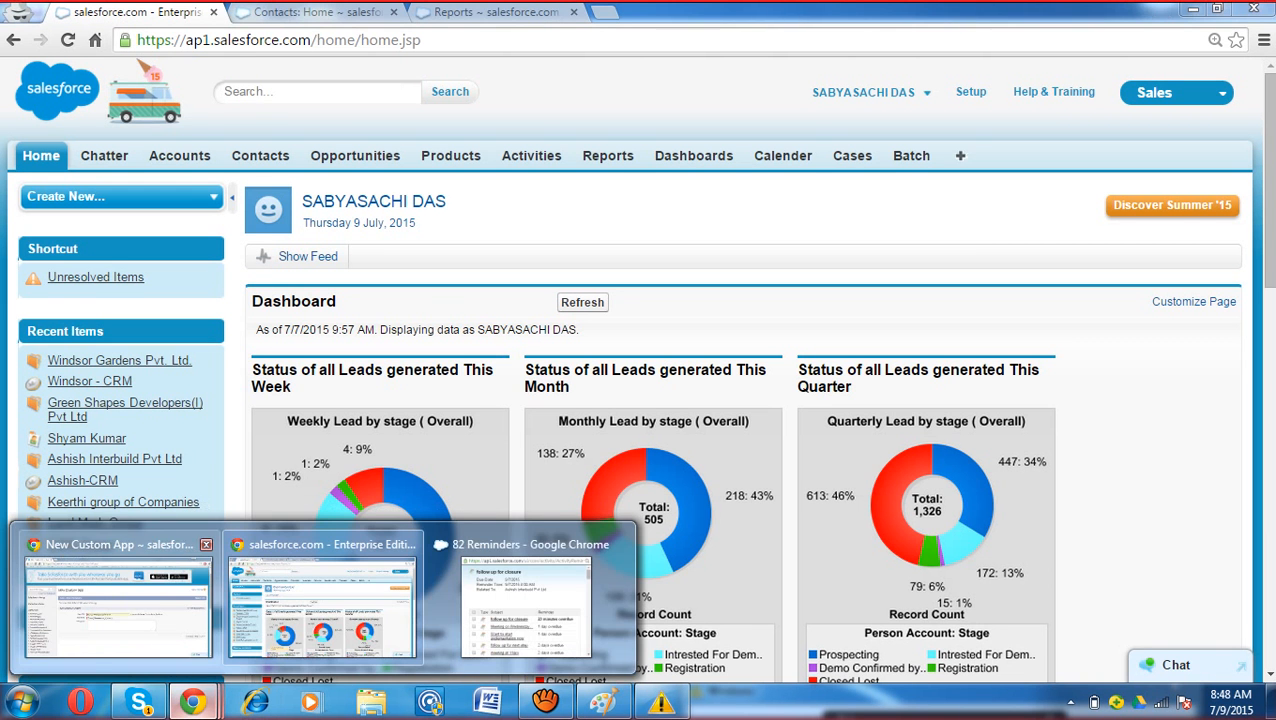
click(118, 605)
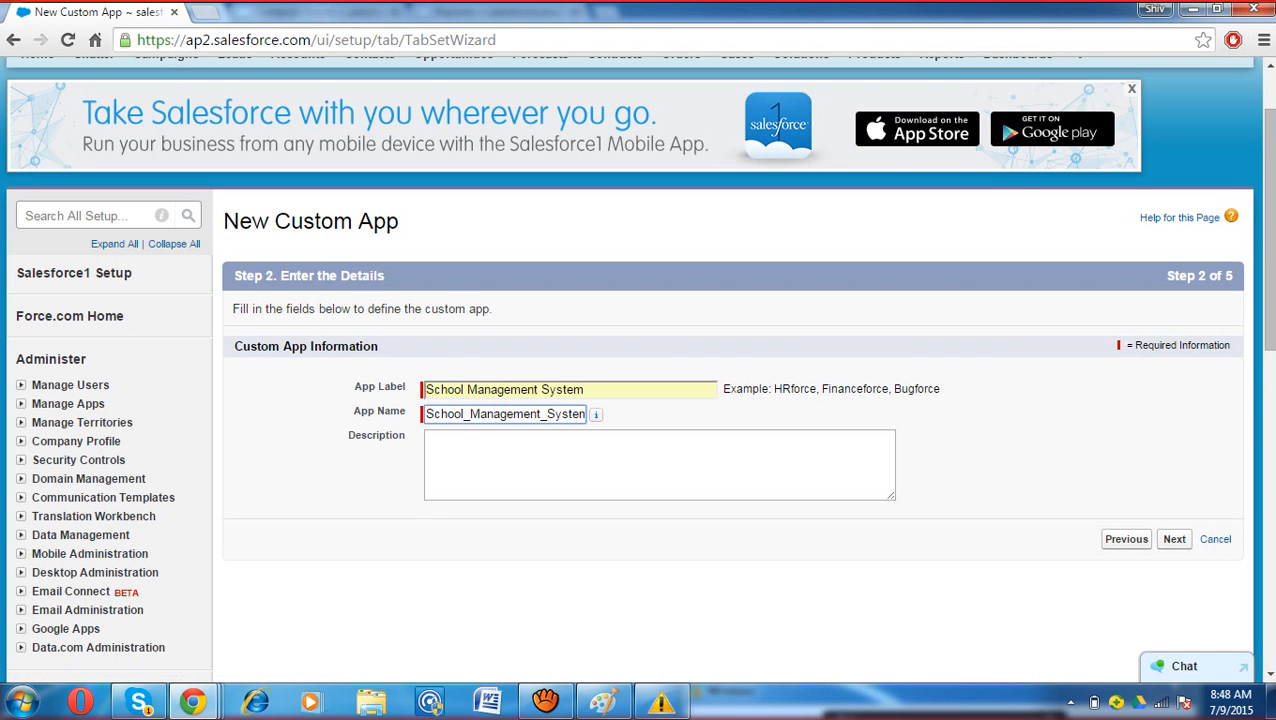
drag(354, 387, 405, 387)
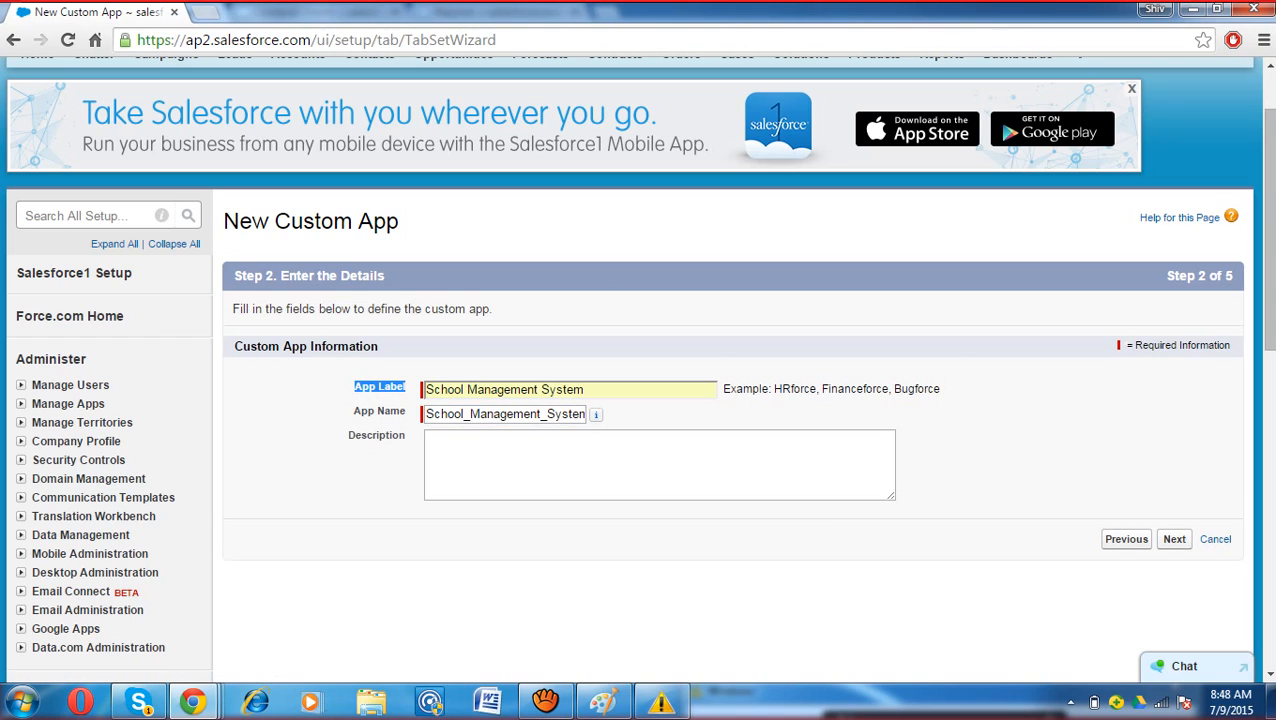
click(1174, 538)
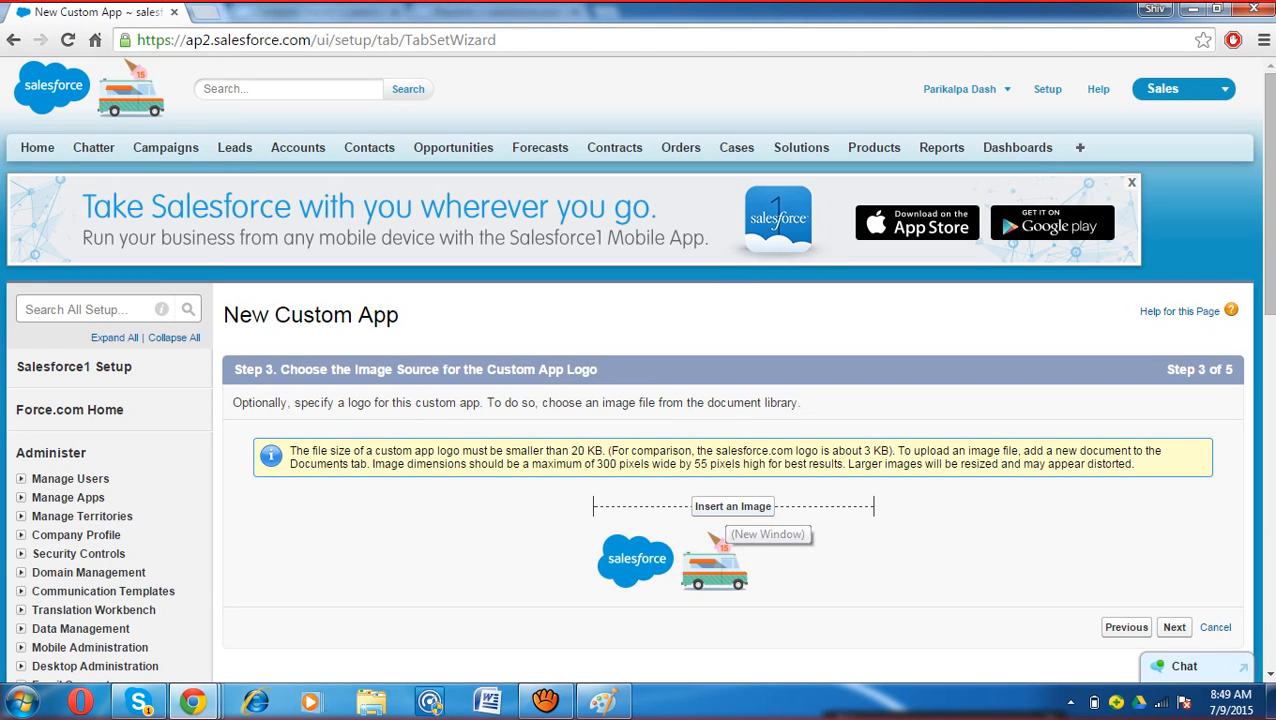
Step: Highlight the 20 KB logo size limit, check My Personal Documents in the logo image picker, and close the picker
drag(568, 451, 602, 451)
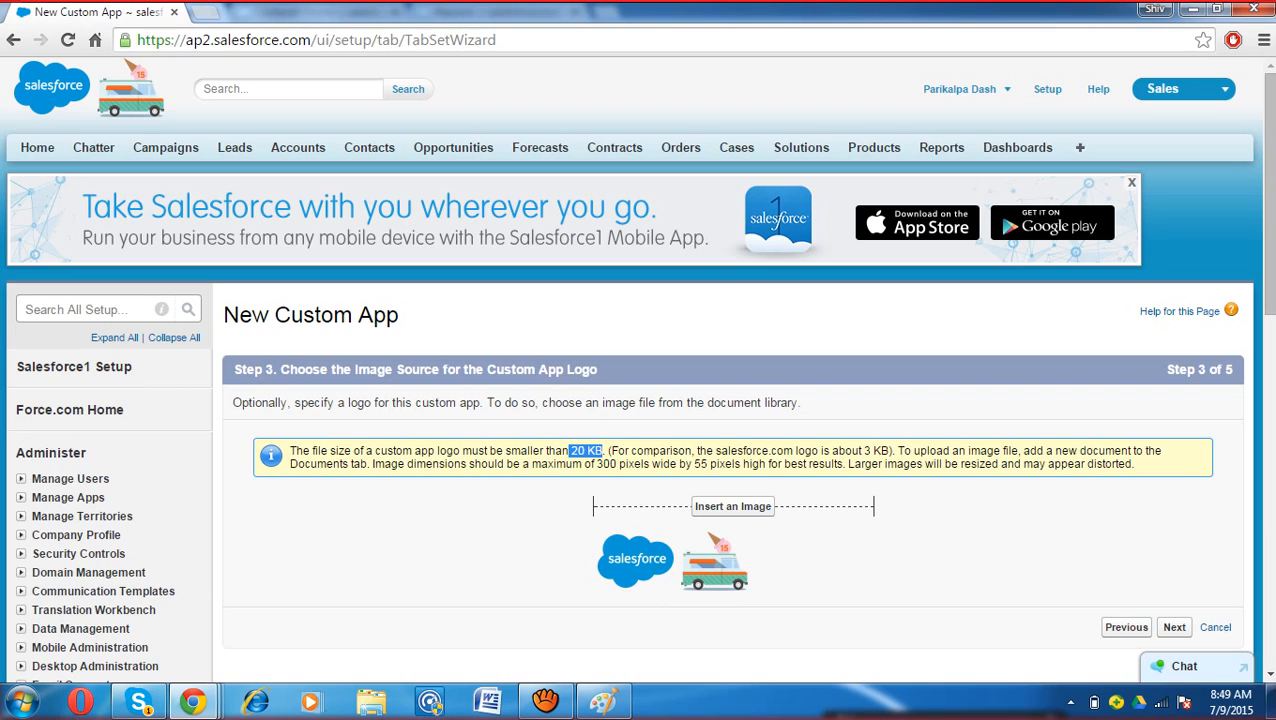
click(733, 506)
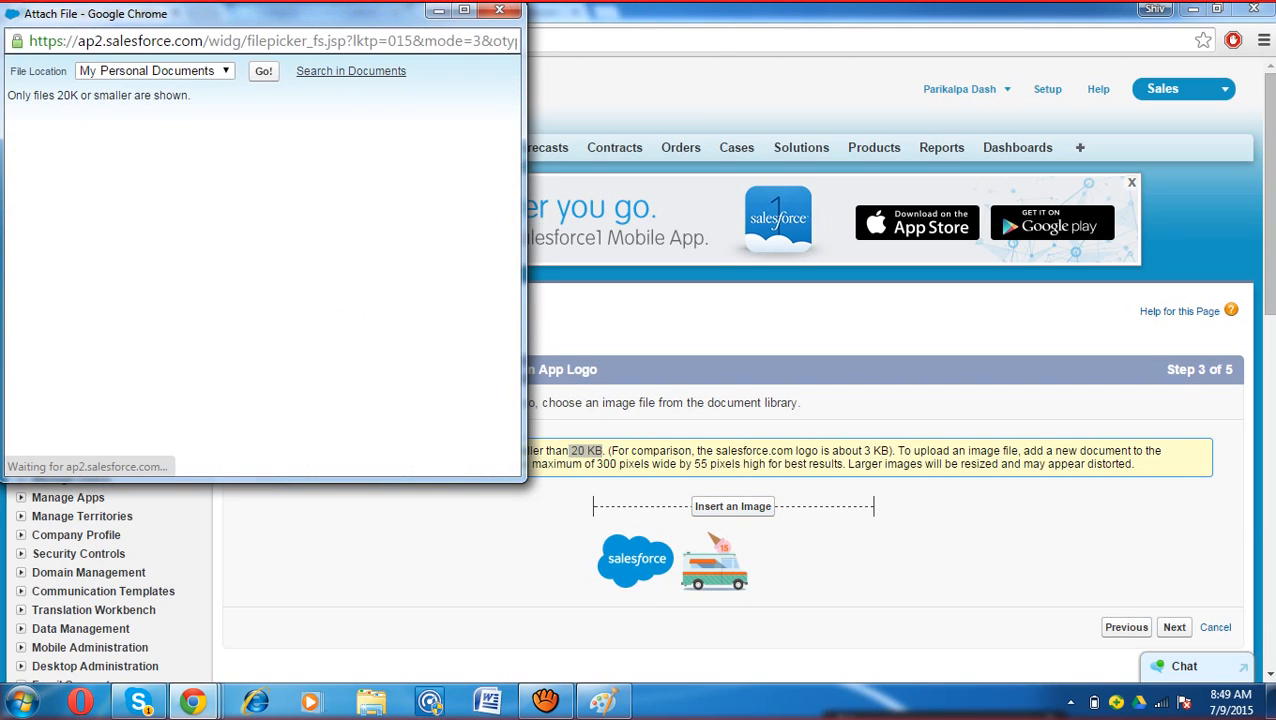
click(155, 71)
key(Return)
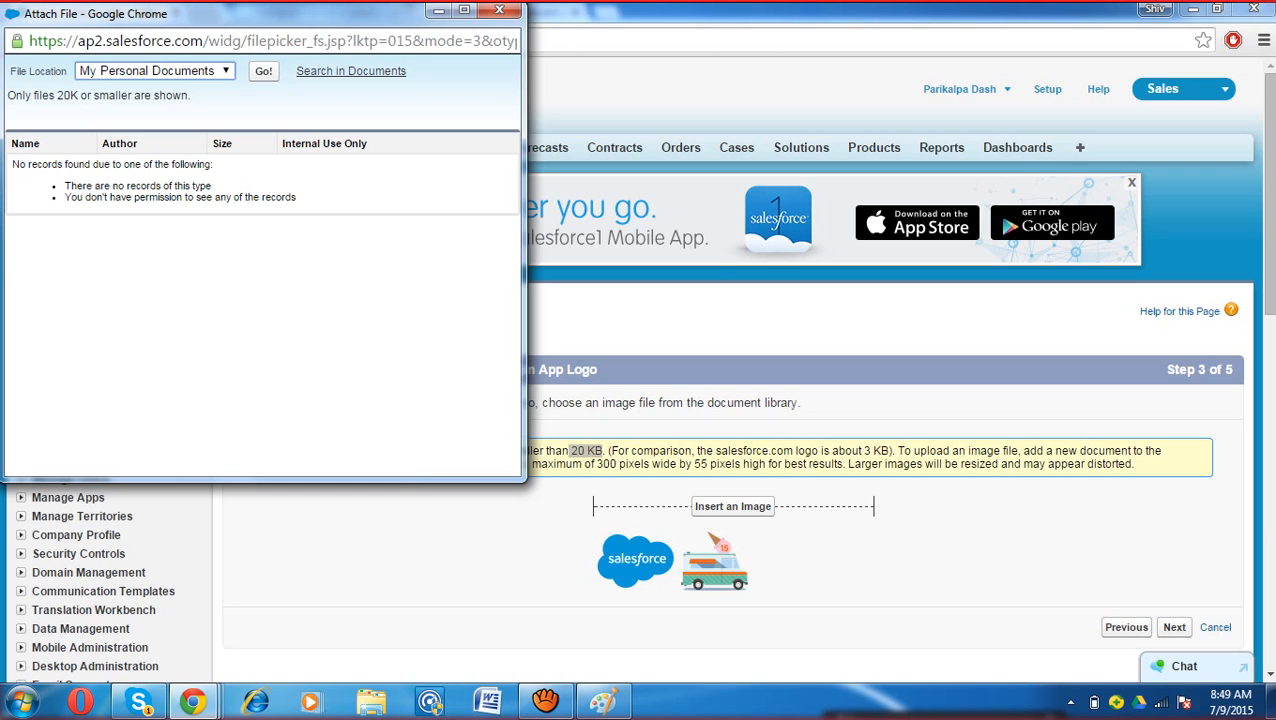
click(500, 10)
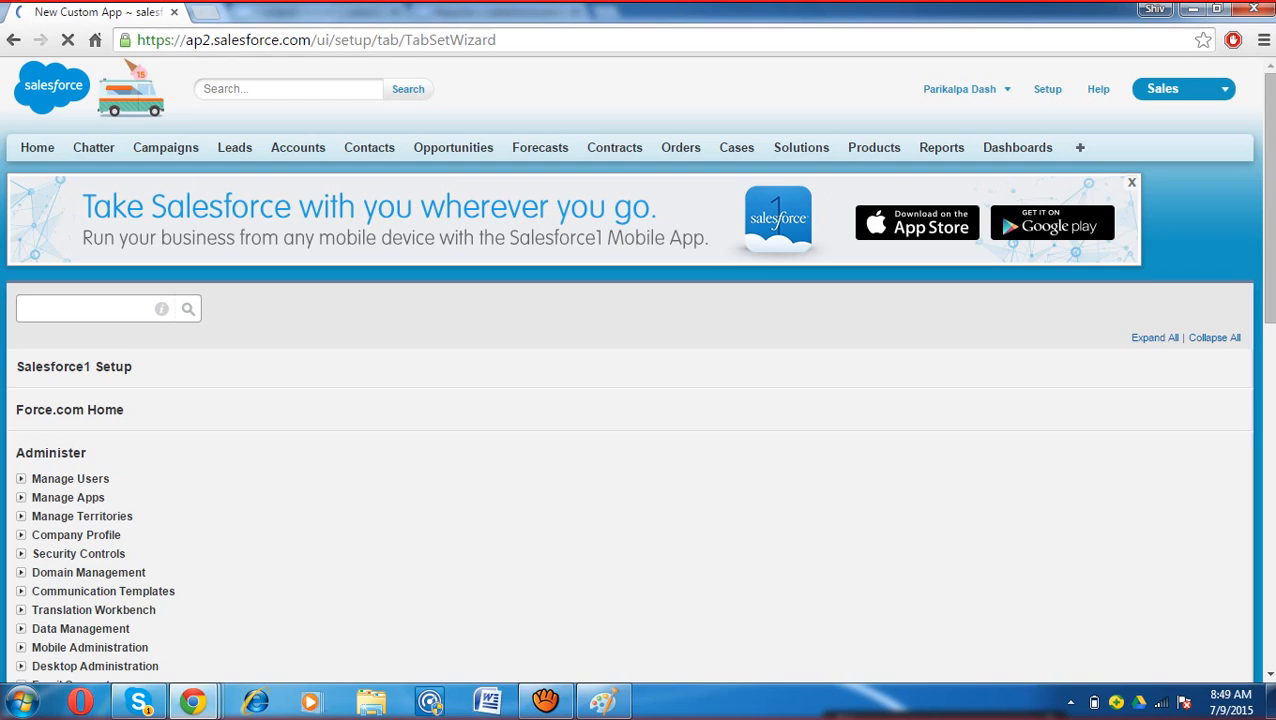
Step: Open the All Tabs page in a new browser tab, and from it open Documents in another new tab
ctrl+click(1080, 148)
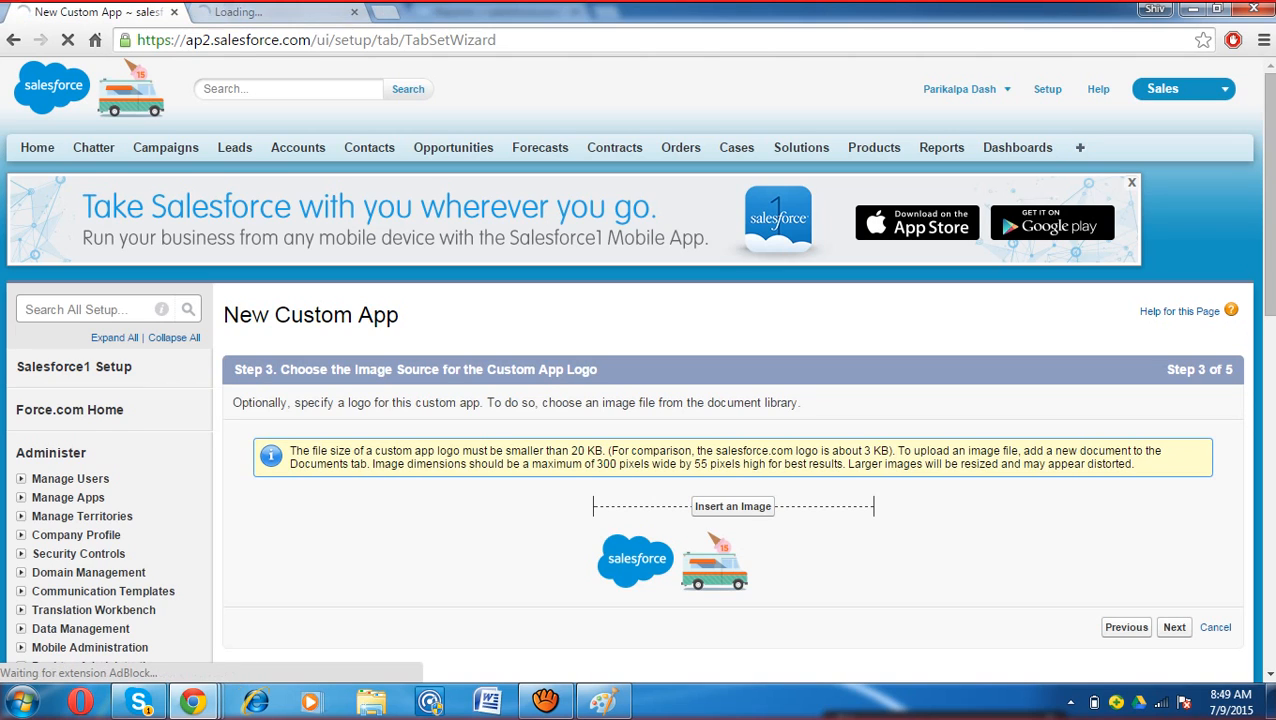
click(265, 12)
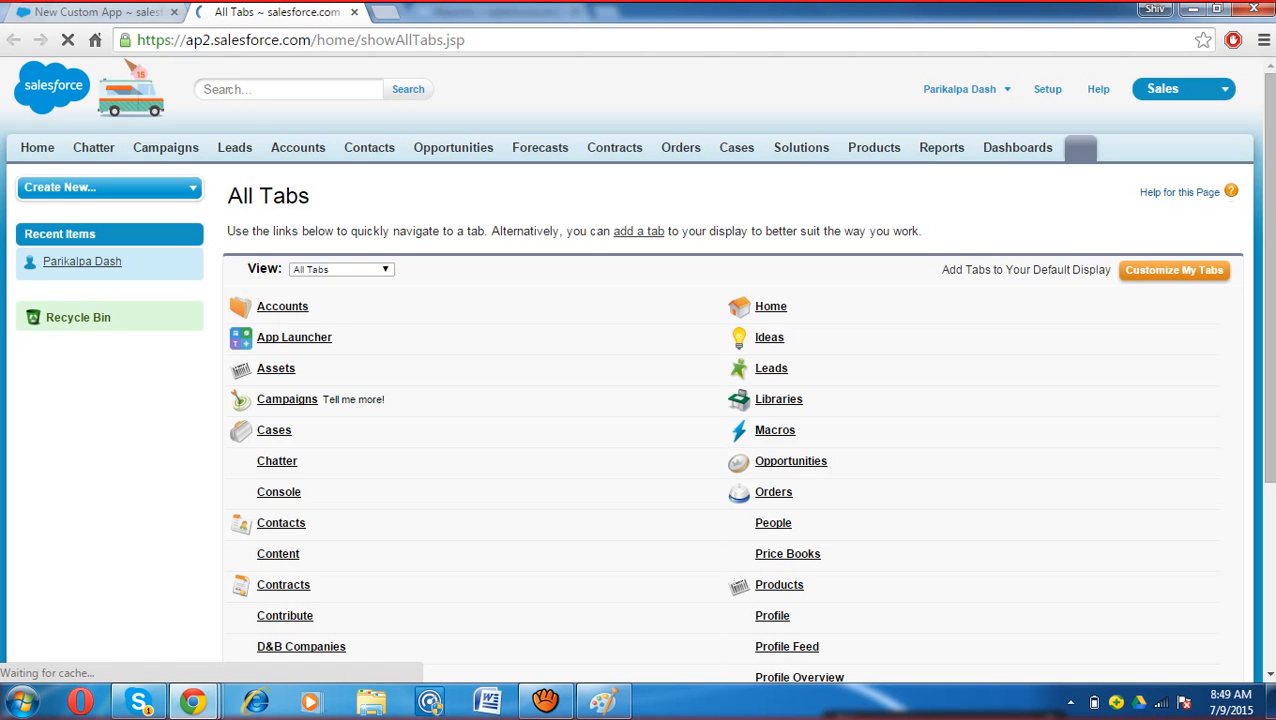
scroll(640, 400, down, 2)
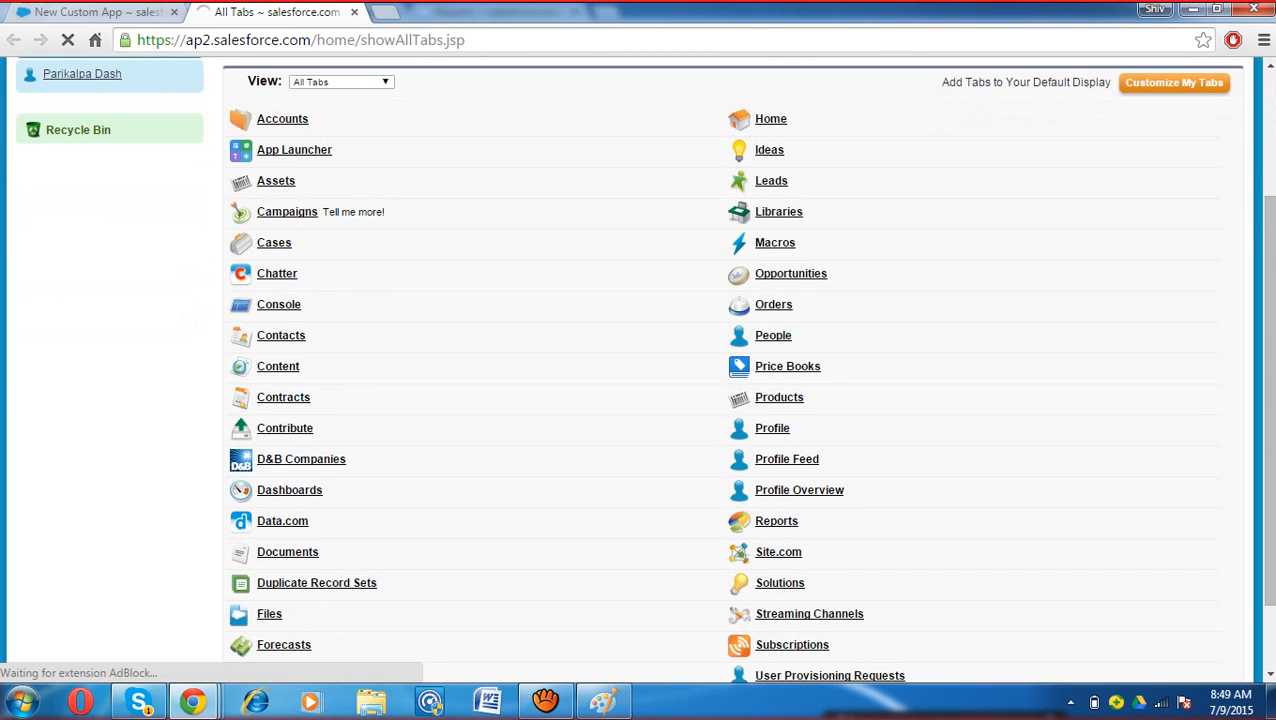
scroll(640, 400, down, 1)
drag(319, 459, 232, 459)
middle_click(288, 459)
click(460, 13)
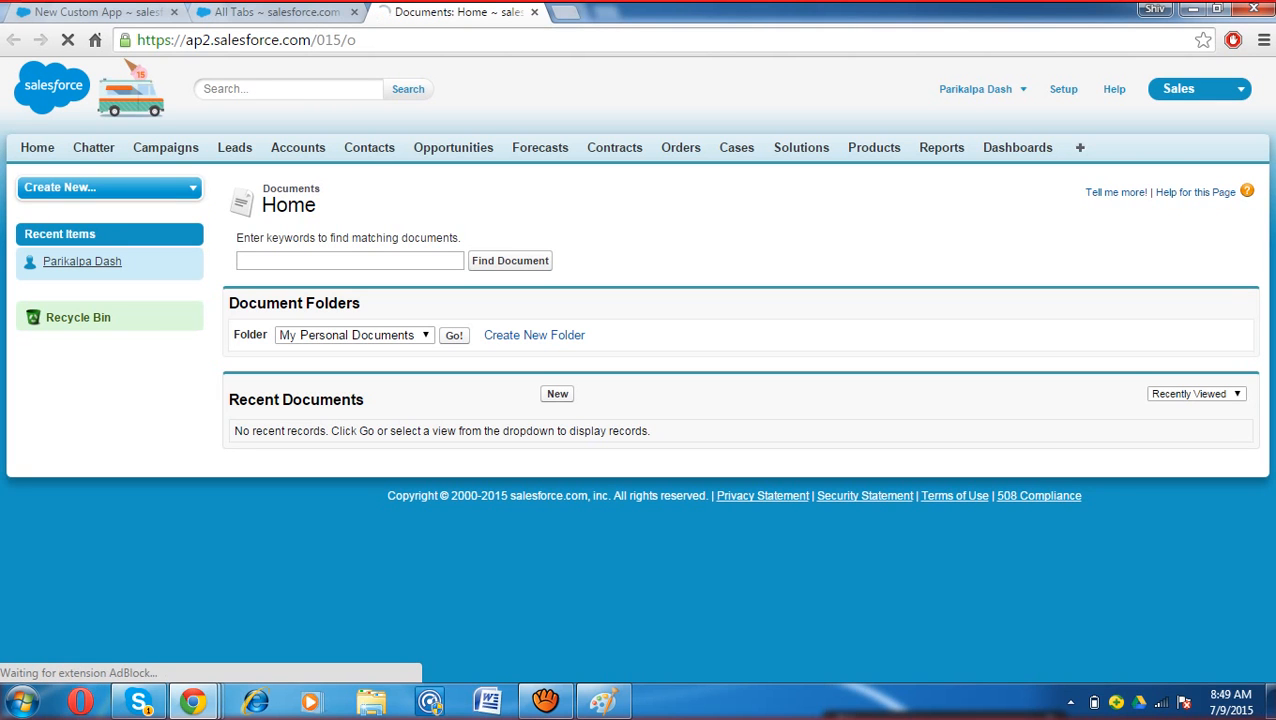
Step: Start a new document upload, highlight the File to upload caption, and check the Desktop files in the file chooser without selecting one
click(557, 393)
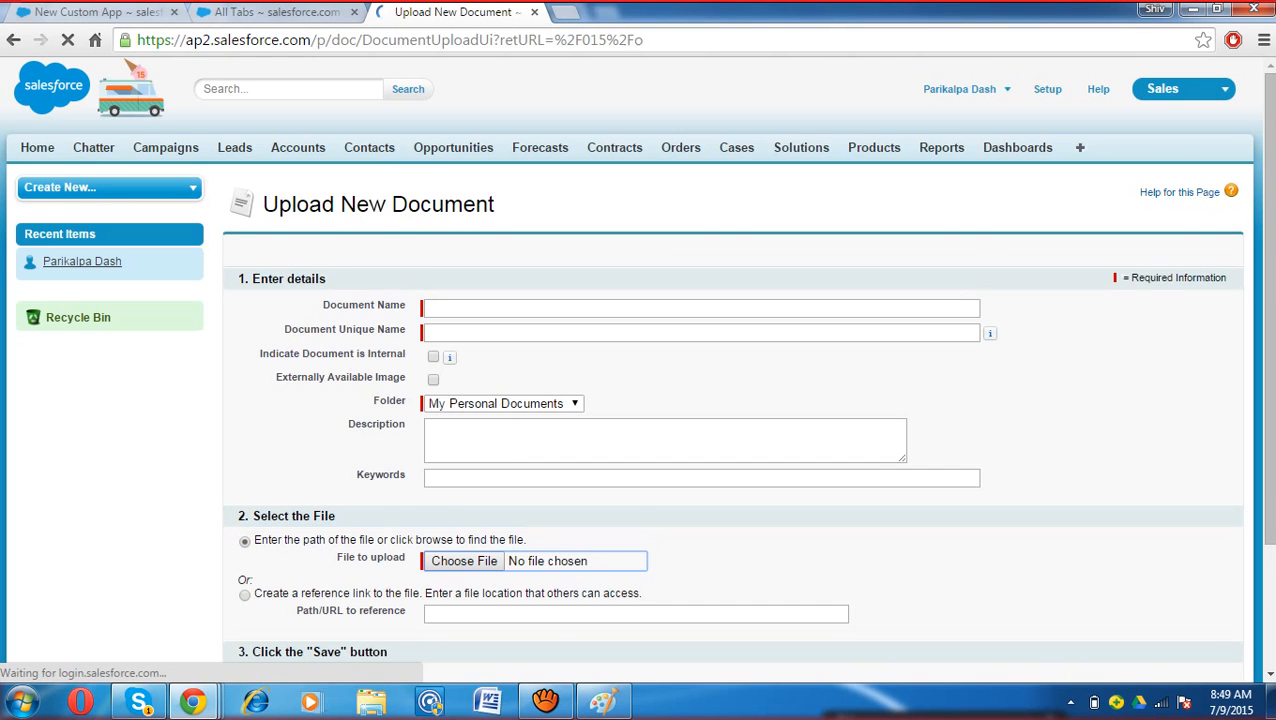
scroll(557, 396, down, 1)
drag(337, 464, 401, 464)
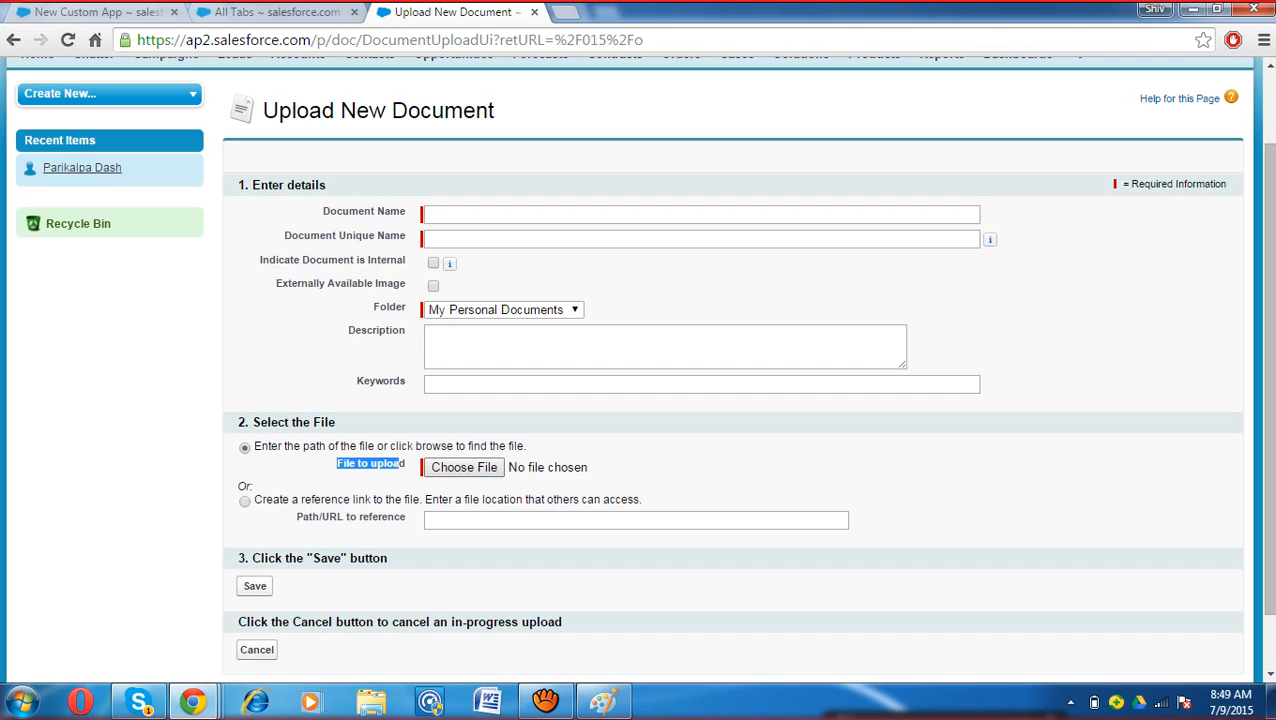
click(464, 468)
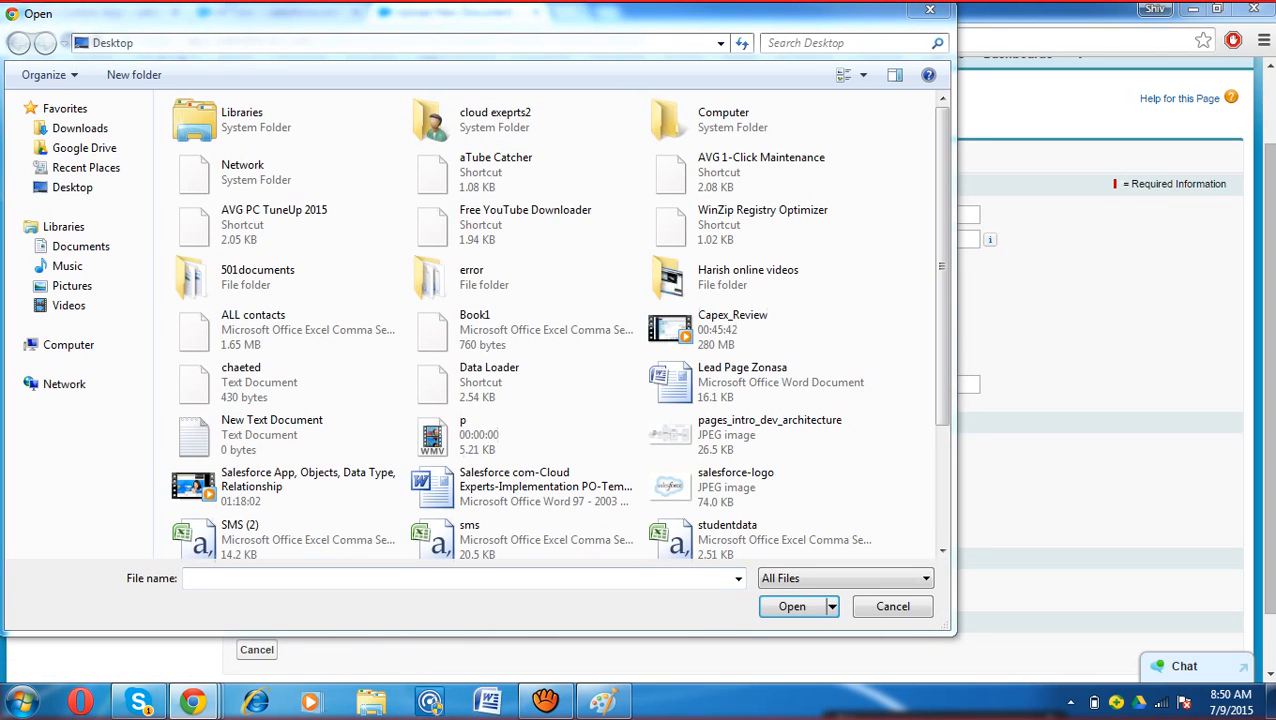
click(930, 10)
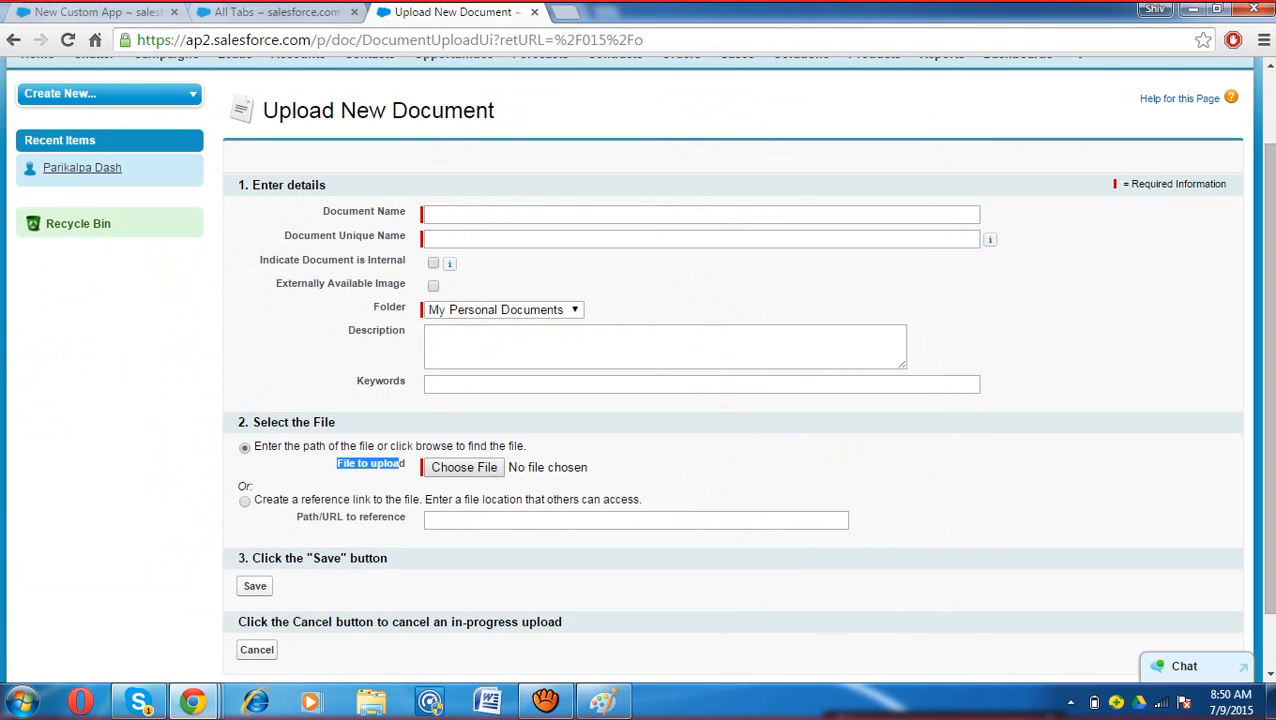
Step: Return to the New Custom App wizard and continue past the logo step without inserting an image
key(ctrl+1)
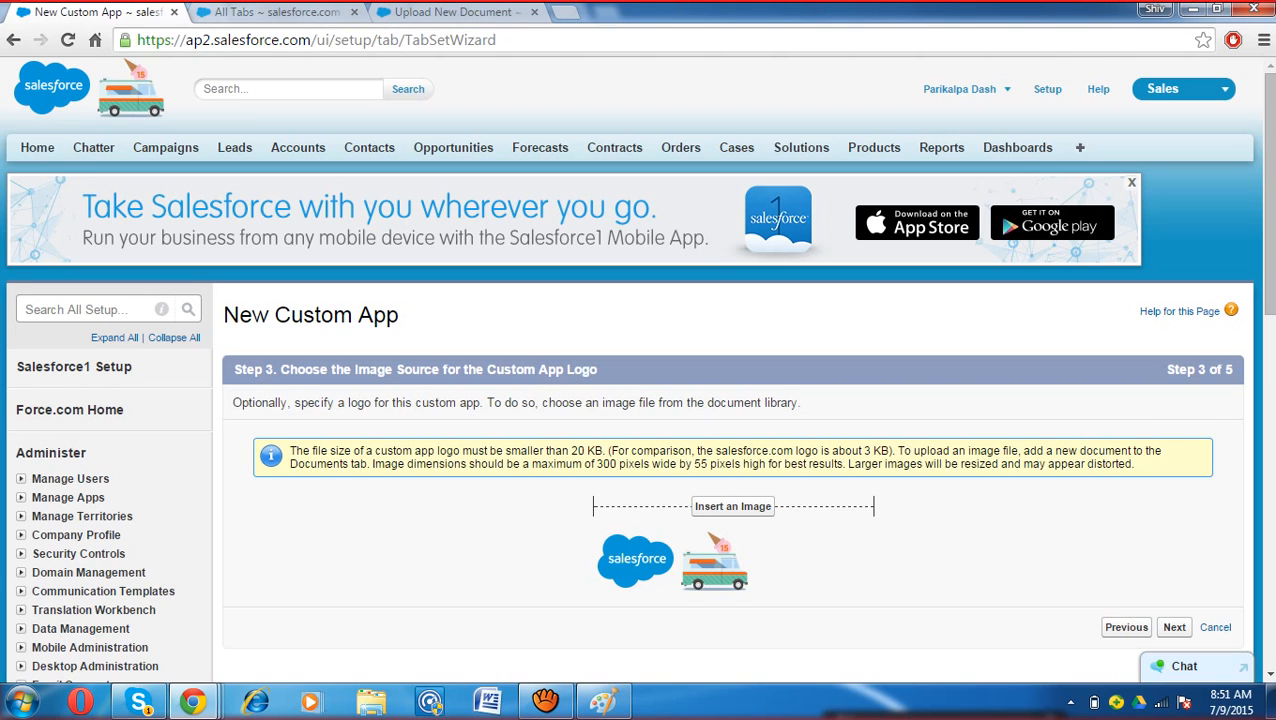
scroll(640, 400, down, 2)
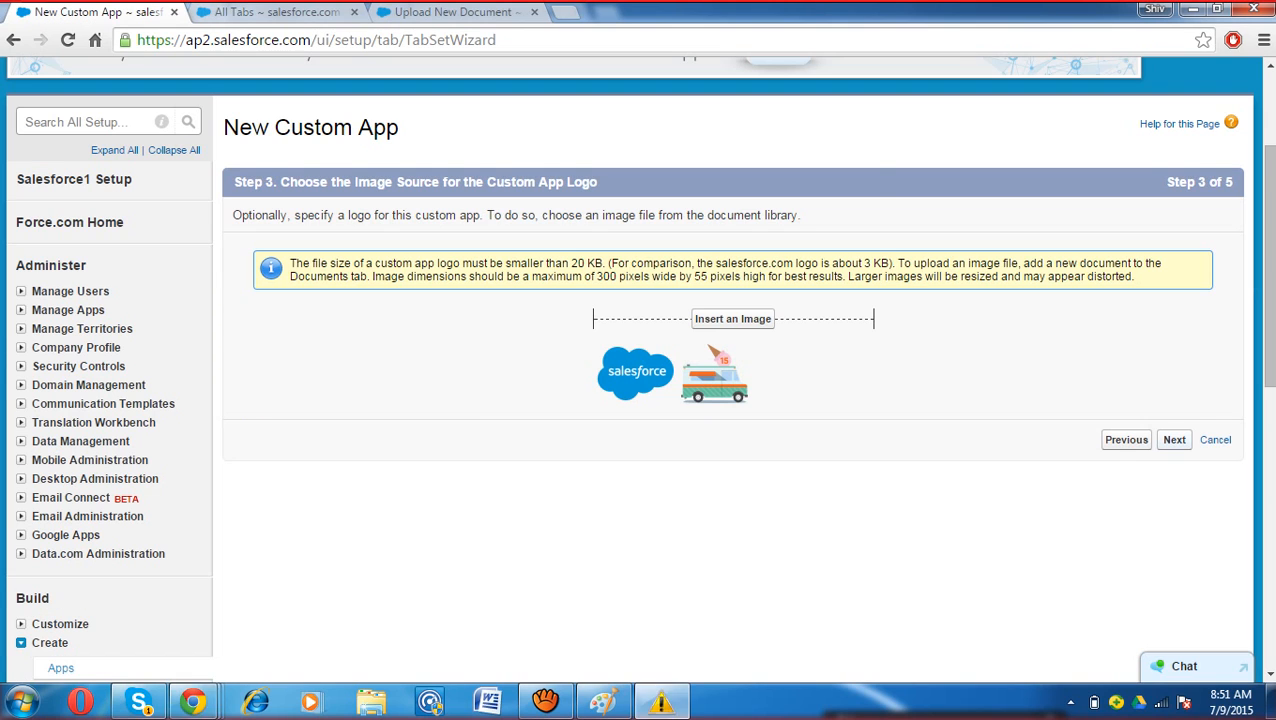
click(1174, 439)
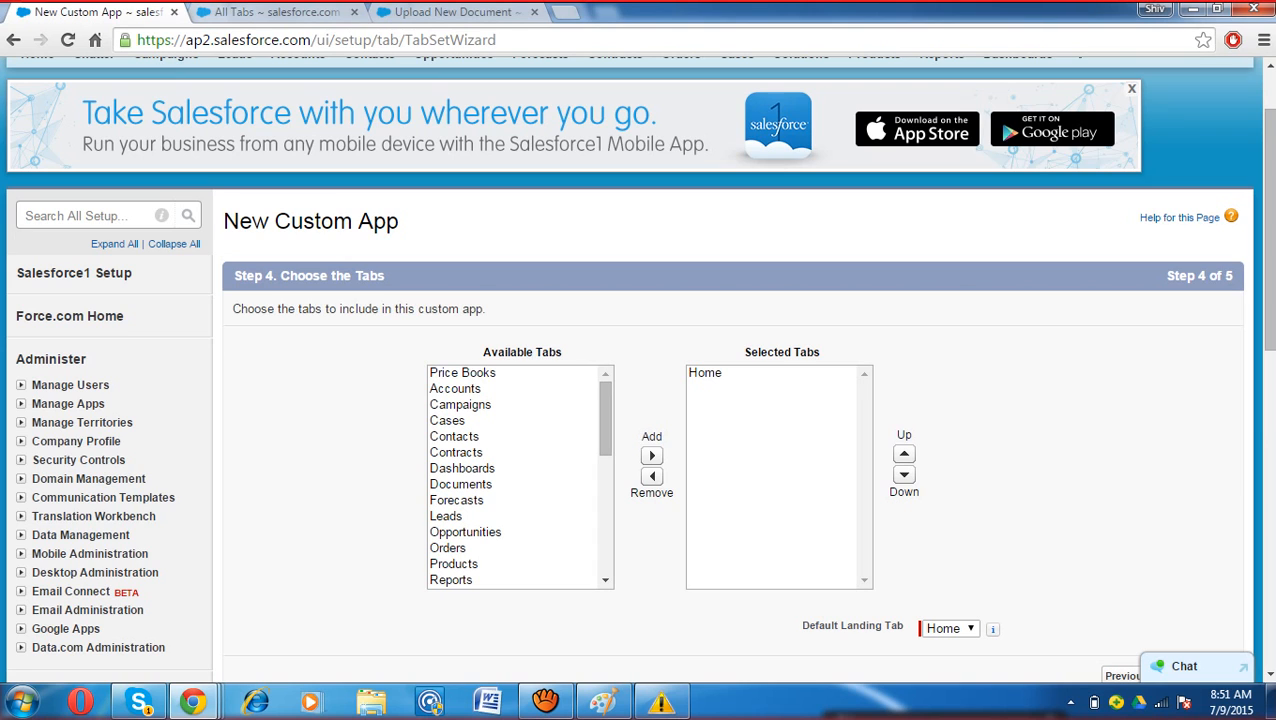
Step: Look through the available tabs and add Reports and Dashboards to the app's selected tabs
mouse_move(605, 417)
mouse_down()
mouse_move(605, 537)
mouse_move(605, 417)
mouse_up()
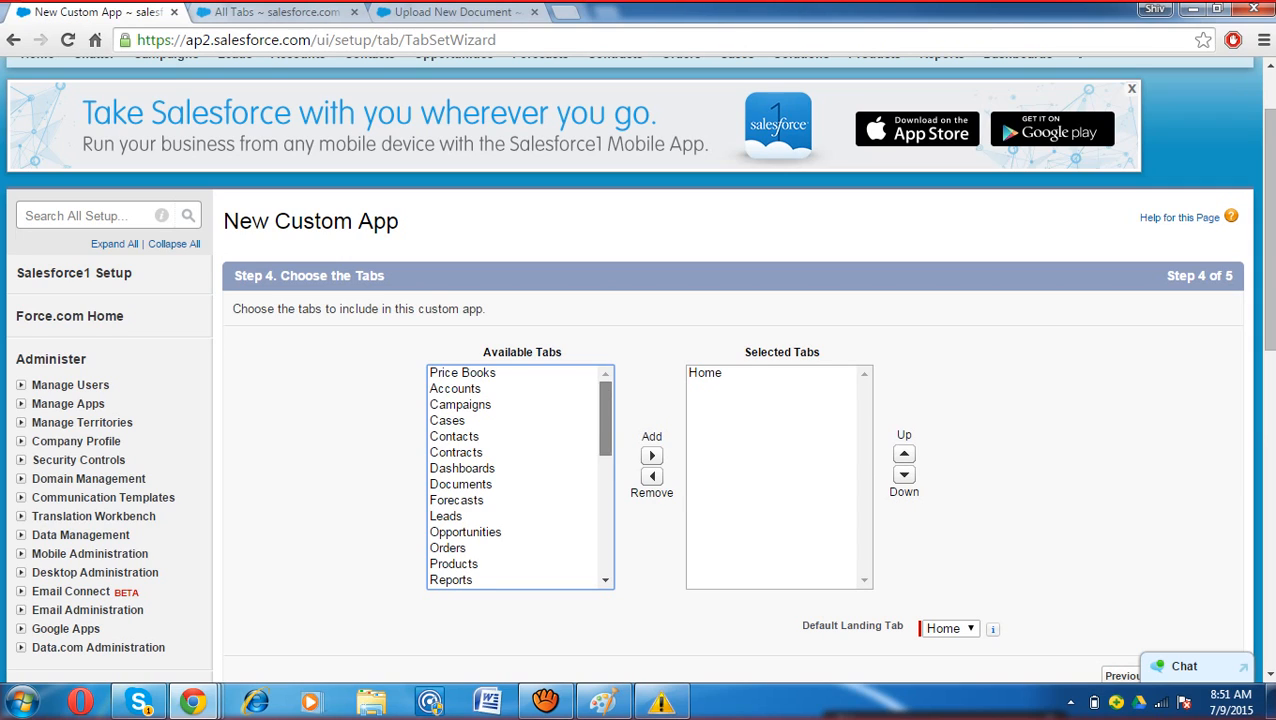
scroll(519, 475, down, 1)
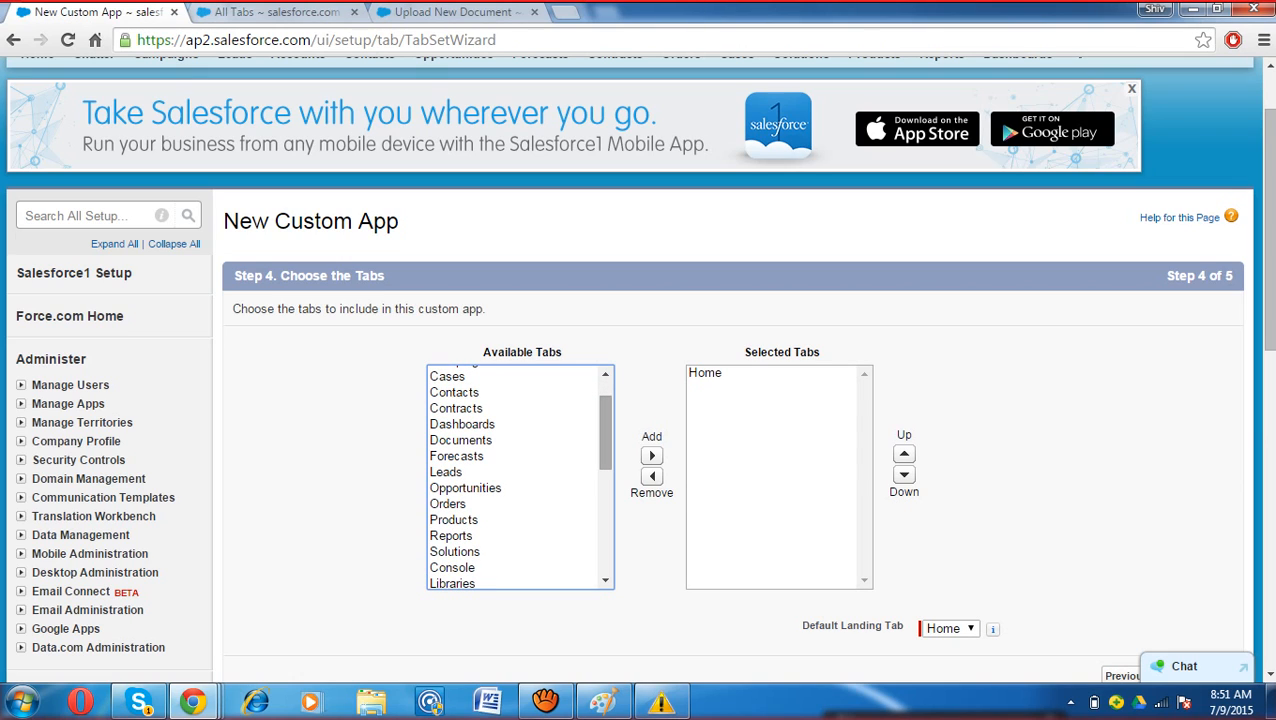
scroll(519, 476, up, 1)
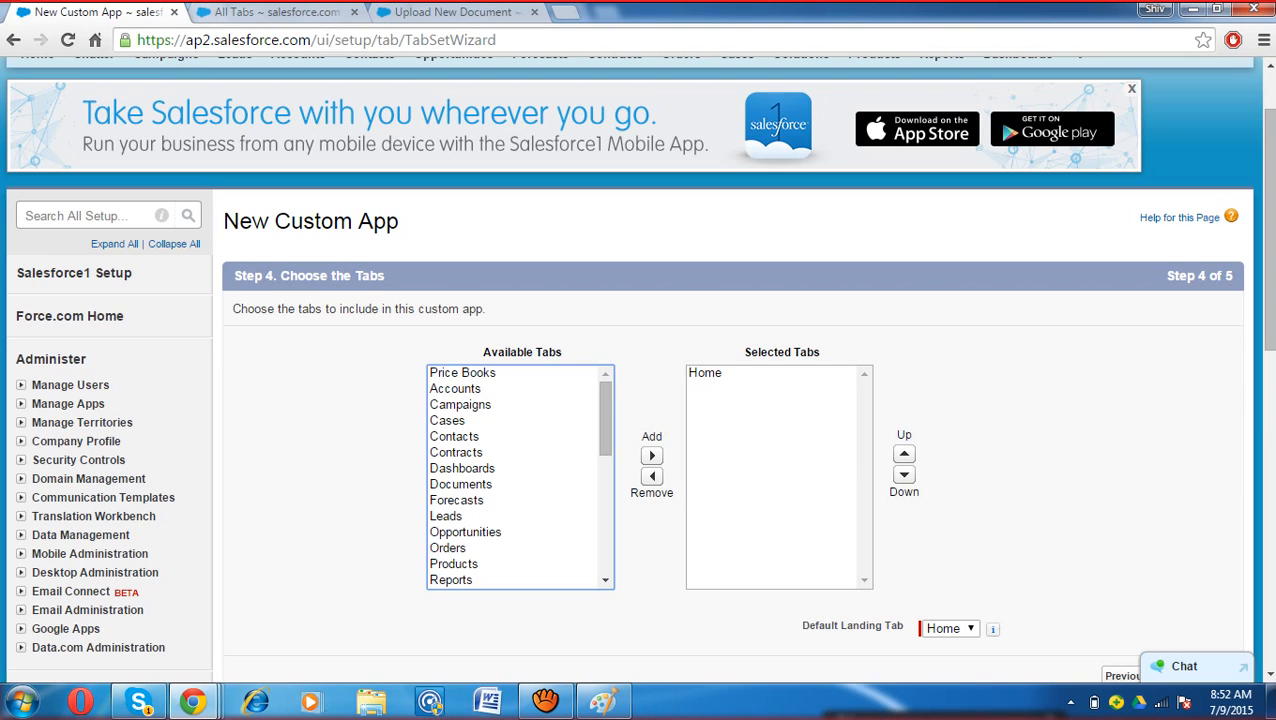
scroll(520, 476, down, 6)
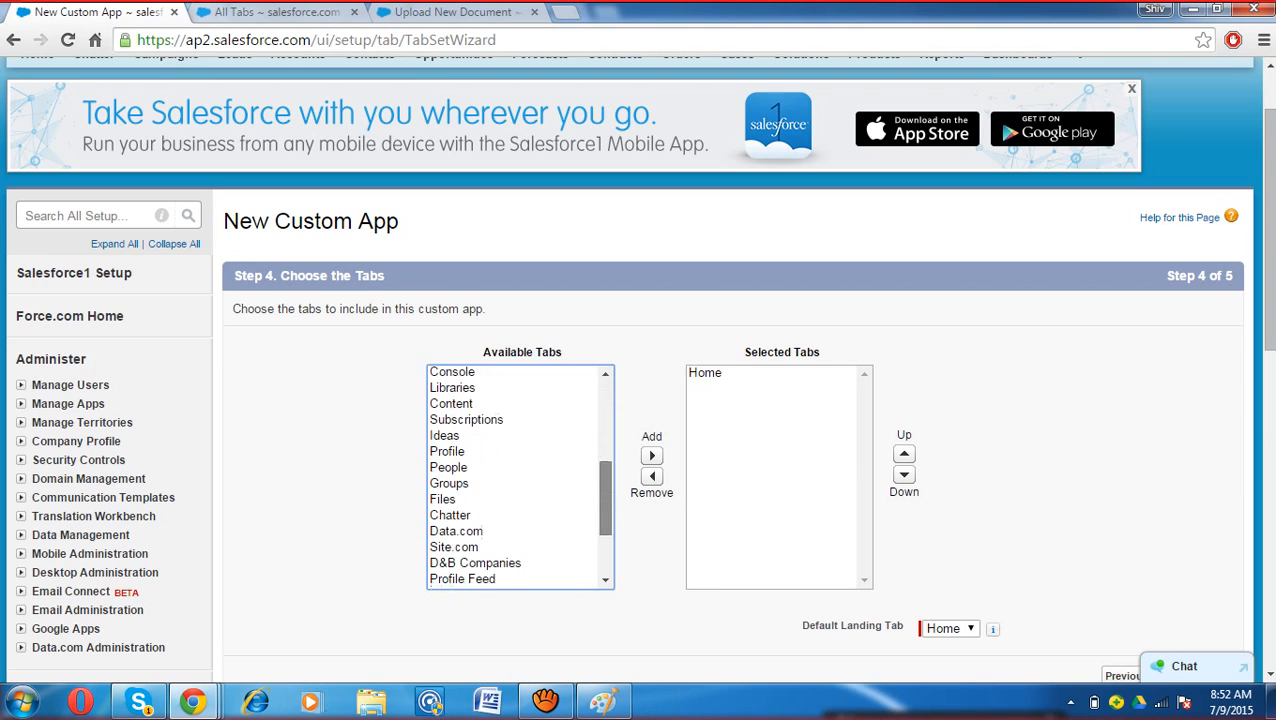
scroll(520, 476, up, 6)
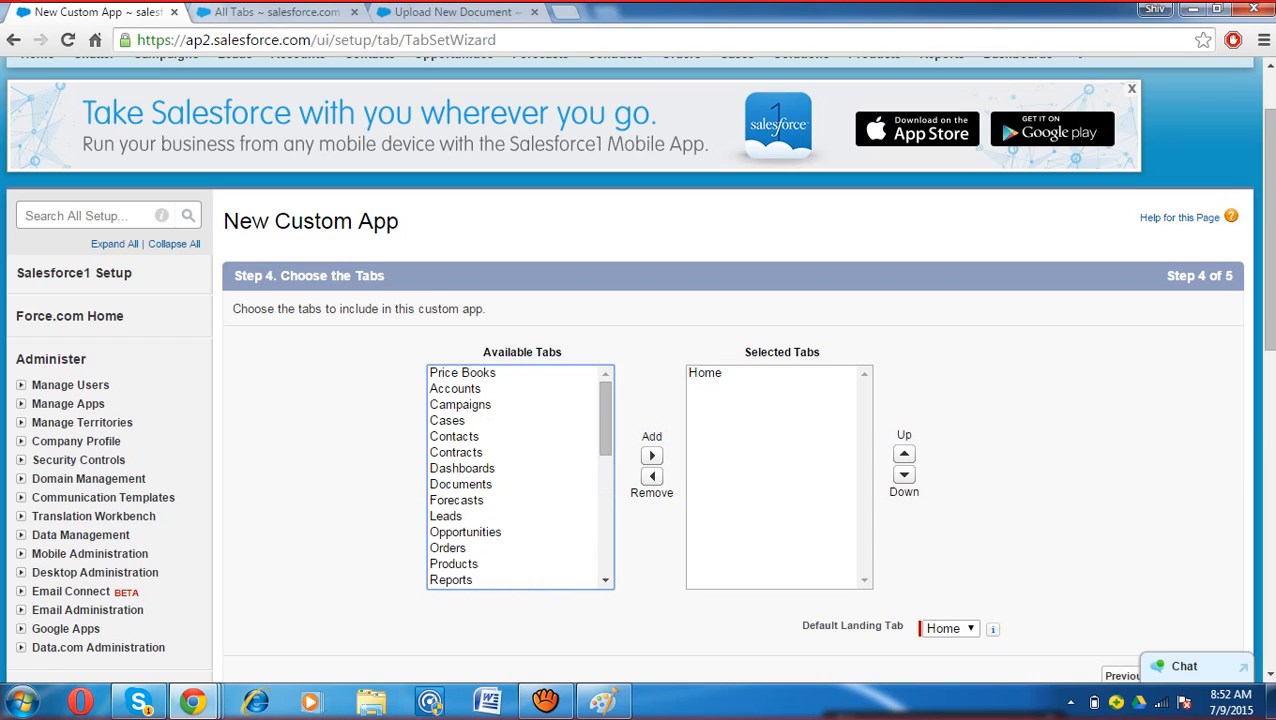
click(455, 388)
click(451, 580)
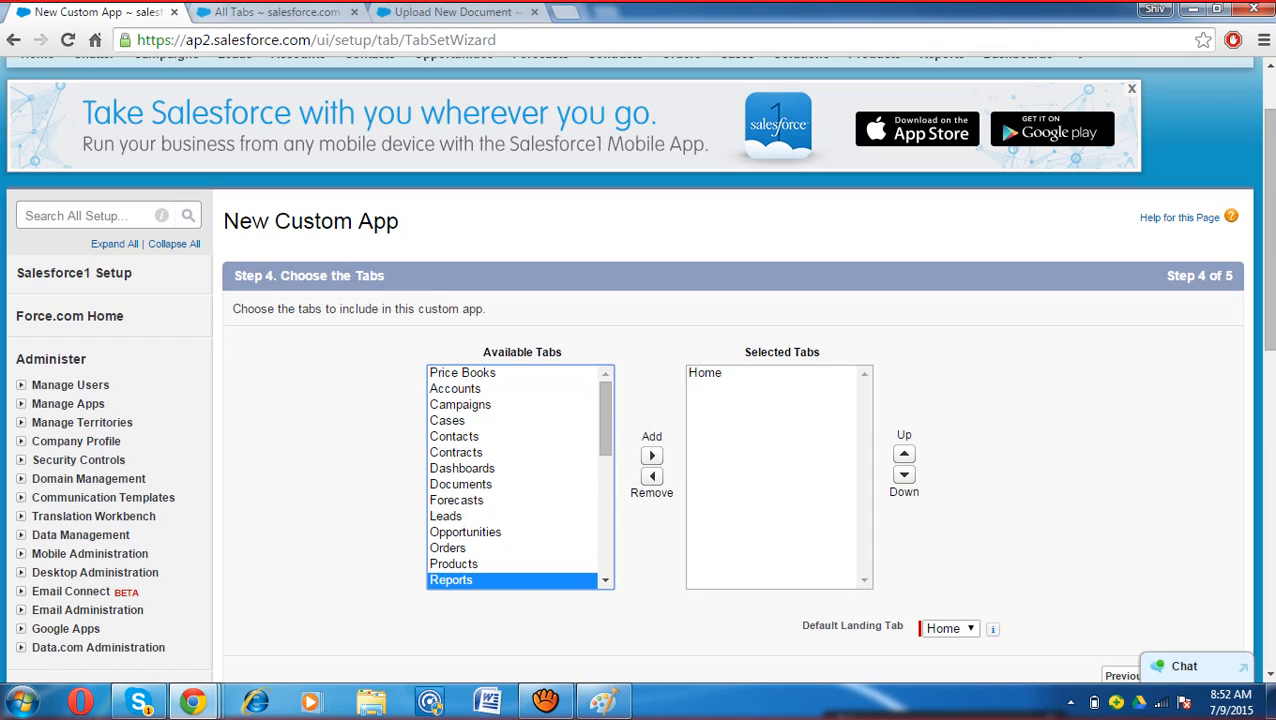
click(651, 455)
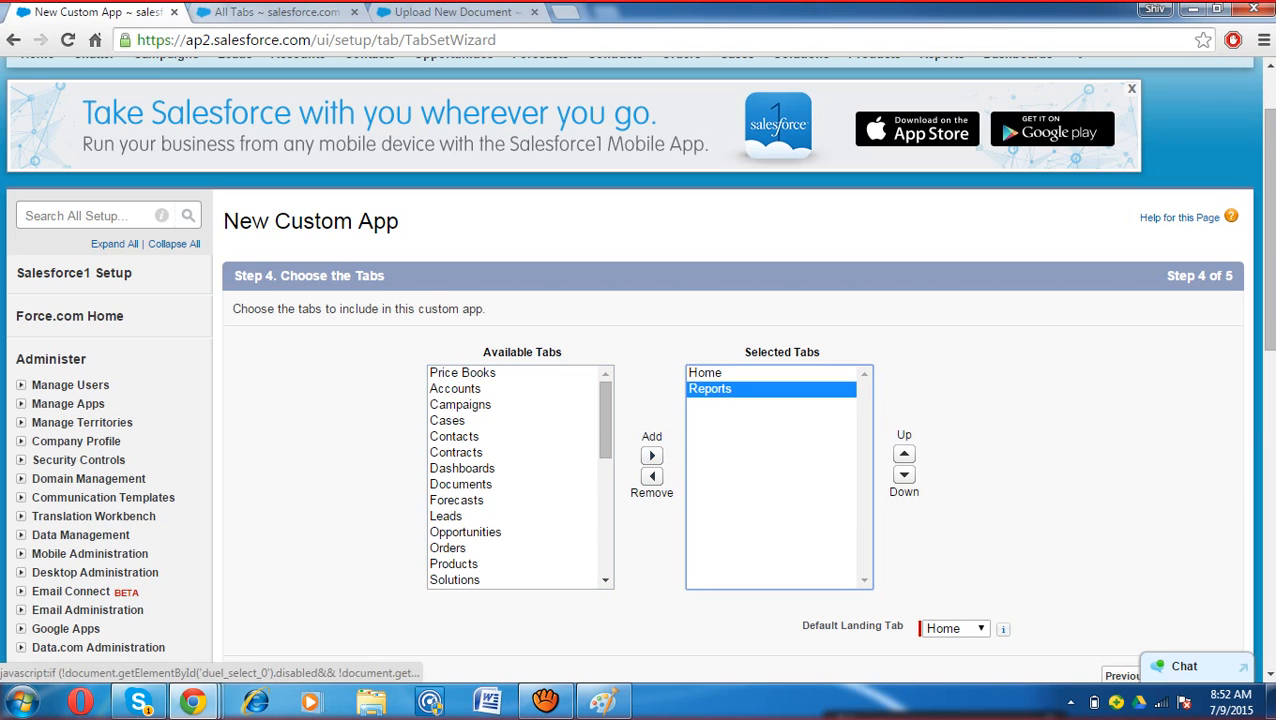
click(456, 453)
click(462, 469)
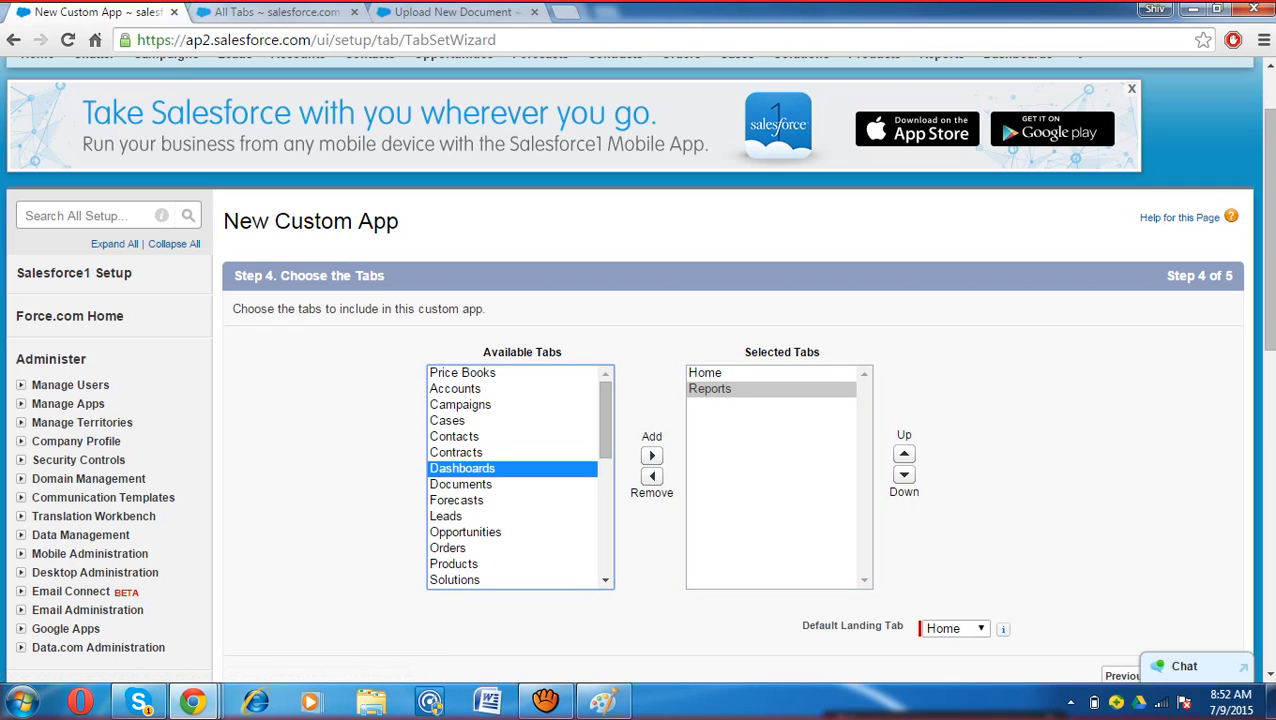
click(651, 455)
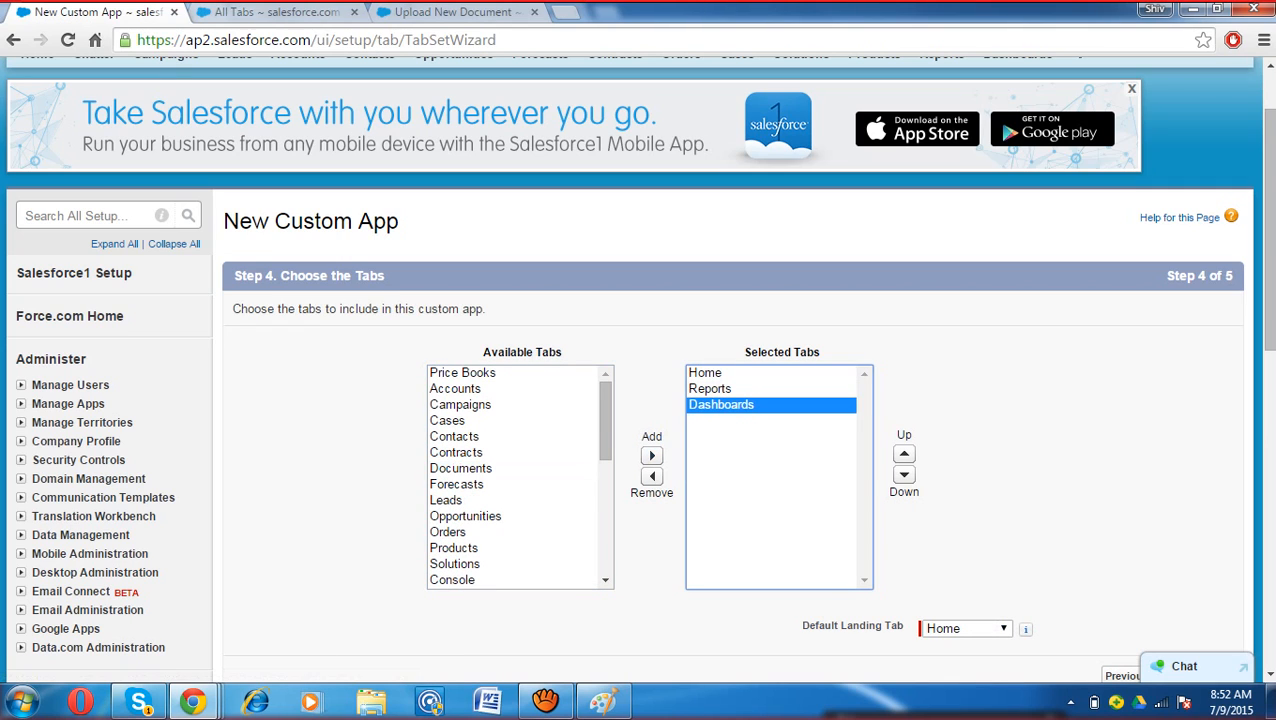
Step: Examine the remaining available tabs one by one, from Cases down to Content
click(448, 421)
key(Down)
key(Down)
key(Down)
key(Down)
key(Down)
key(Down)
key(Down)
key(Down)
key(Down)
key(Down)
key(Down)
key(Down)
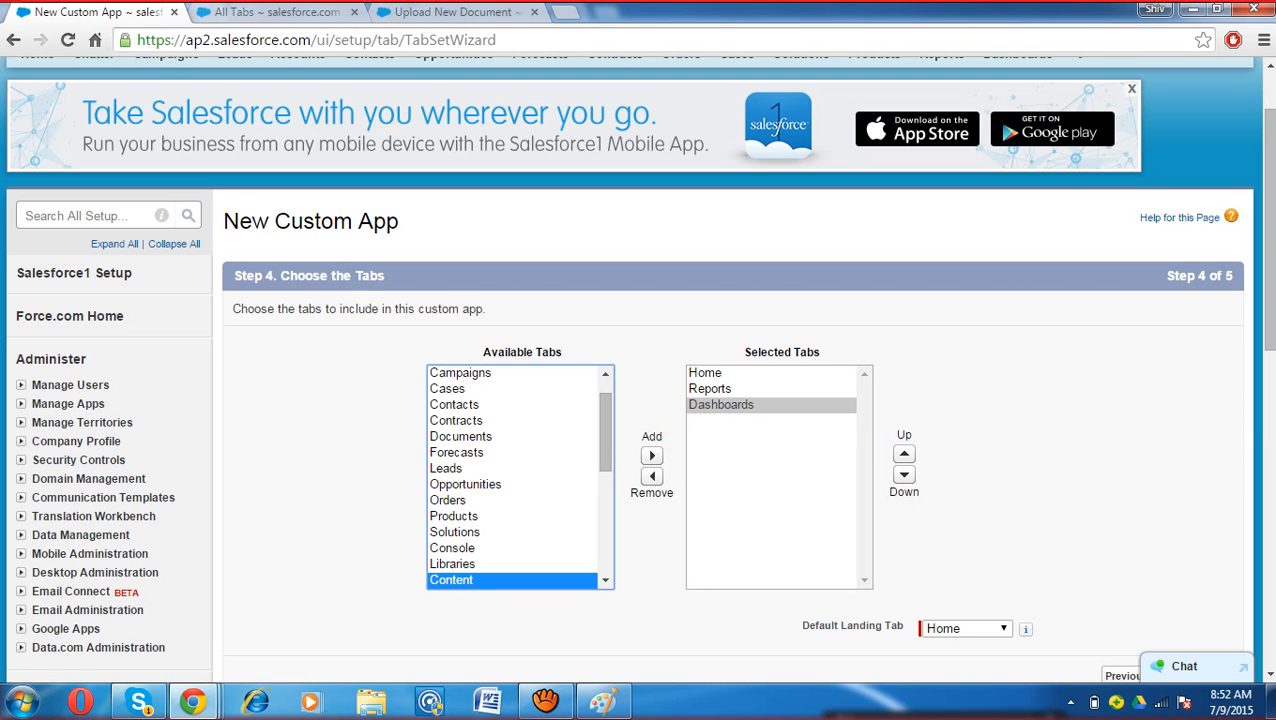
Step: Set the Default Landing Tab to Dashboards and continue to the profile assignment step
scroll(640, 380, down, 3)
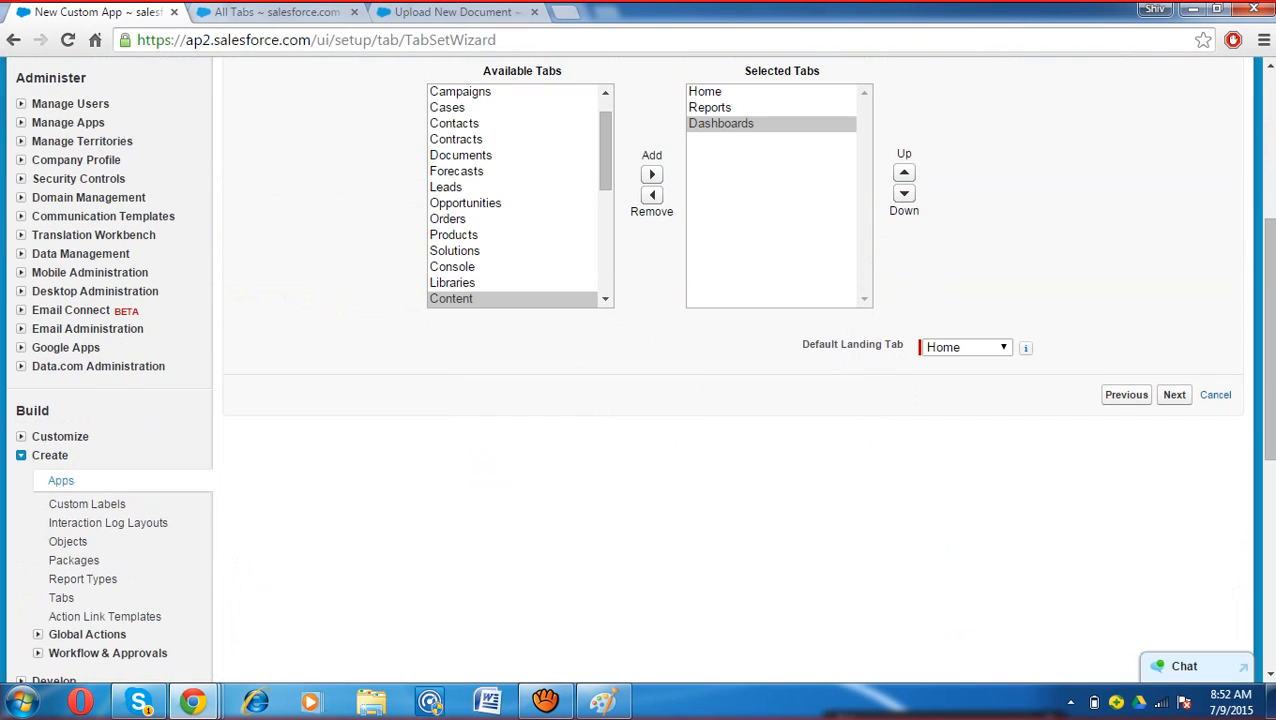
drag(801, 344, 906, 345)
click(966, 347)
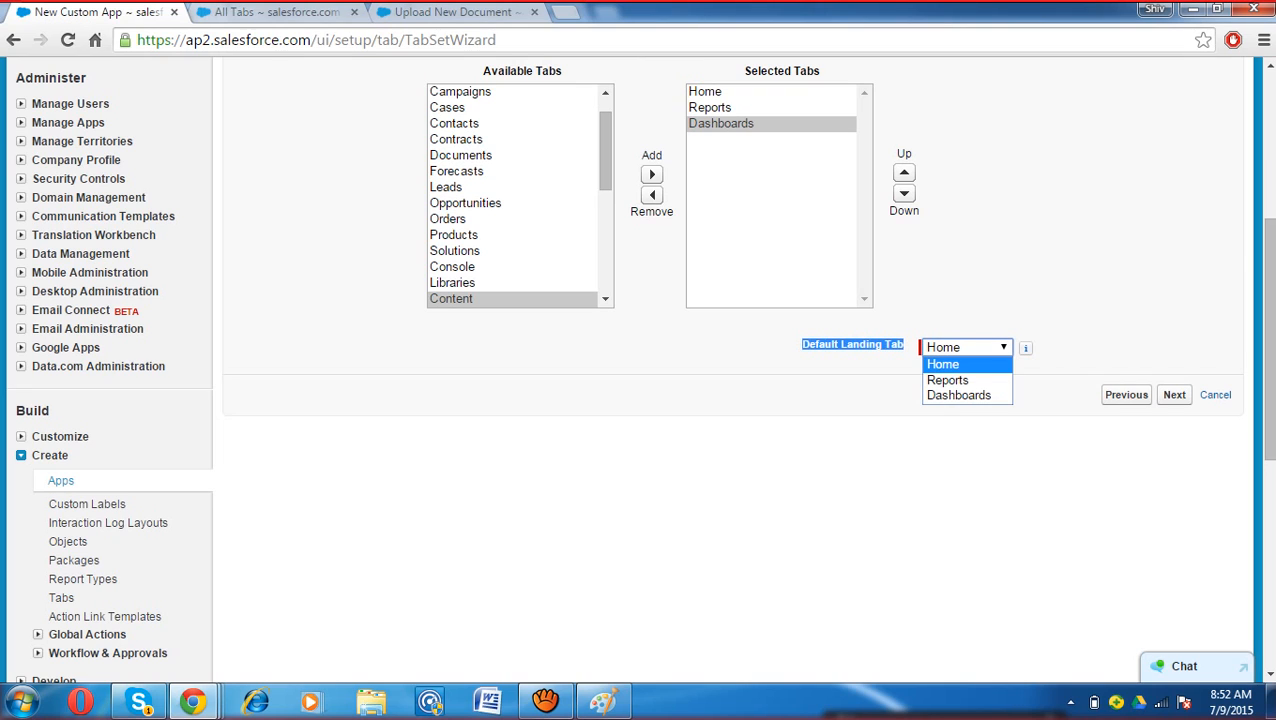
click(985, 460)
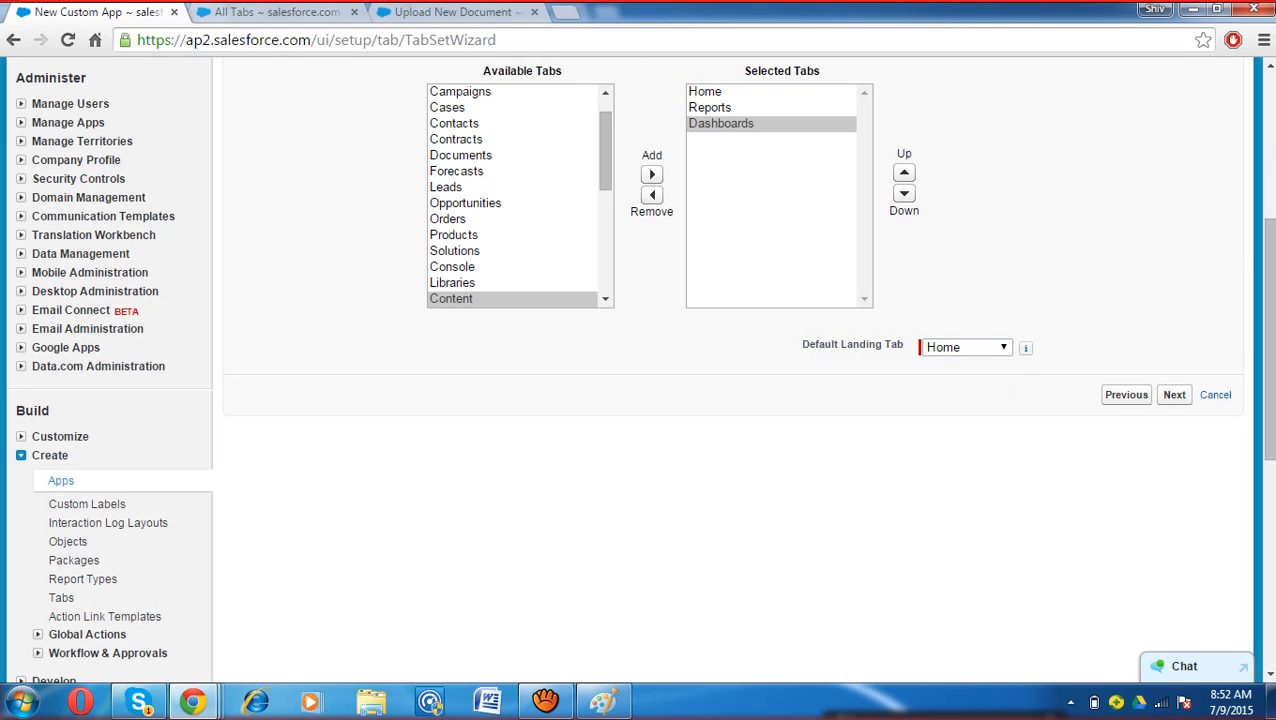
click(966, 347)
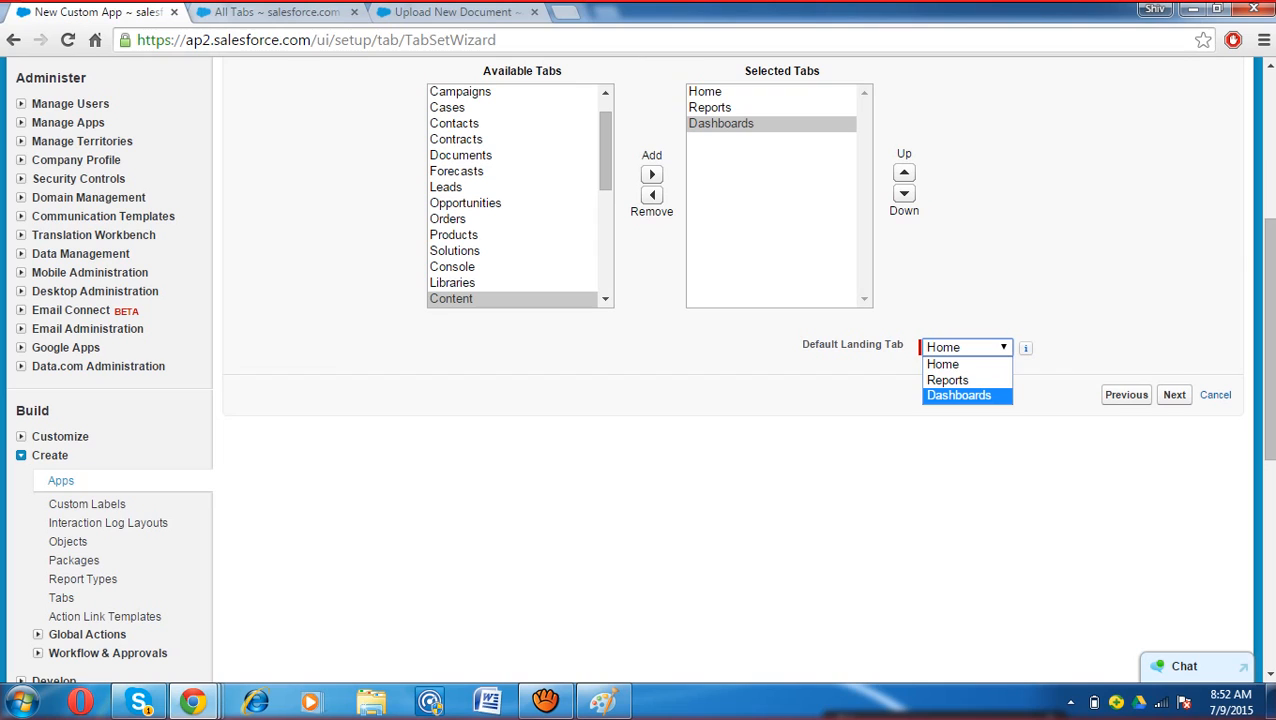
key(Return)
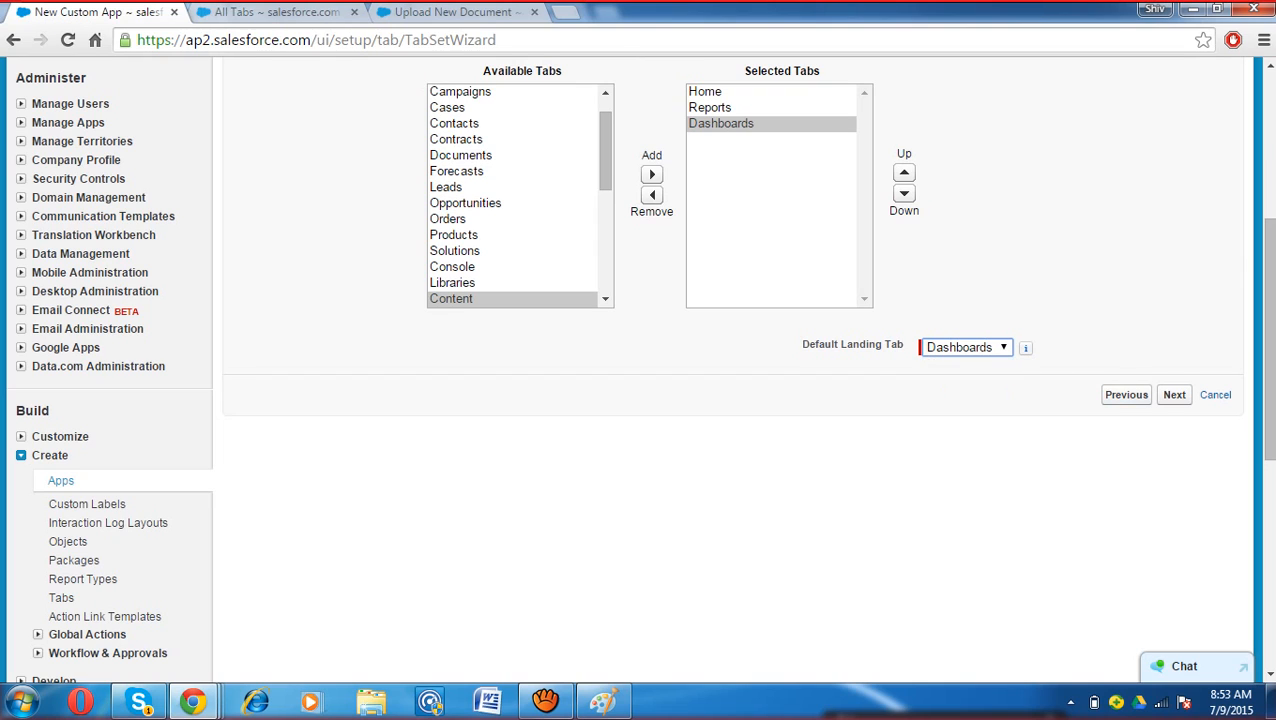
click(1174, 394)
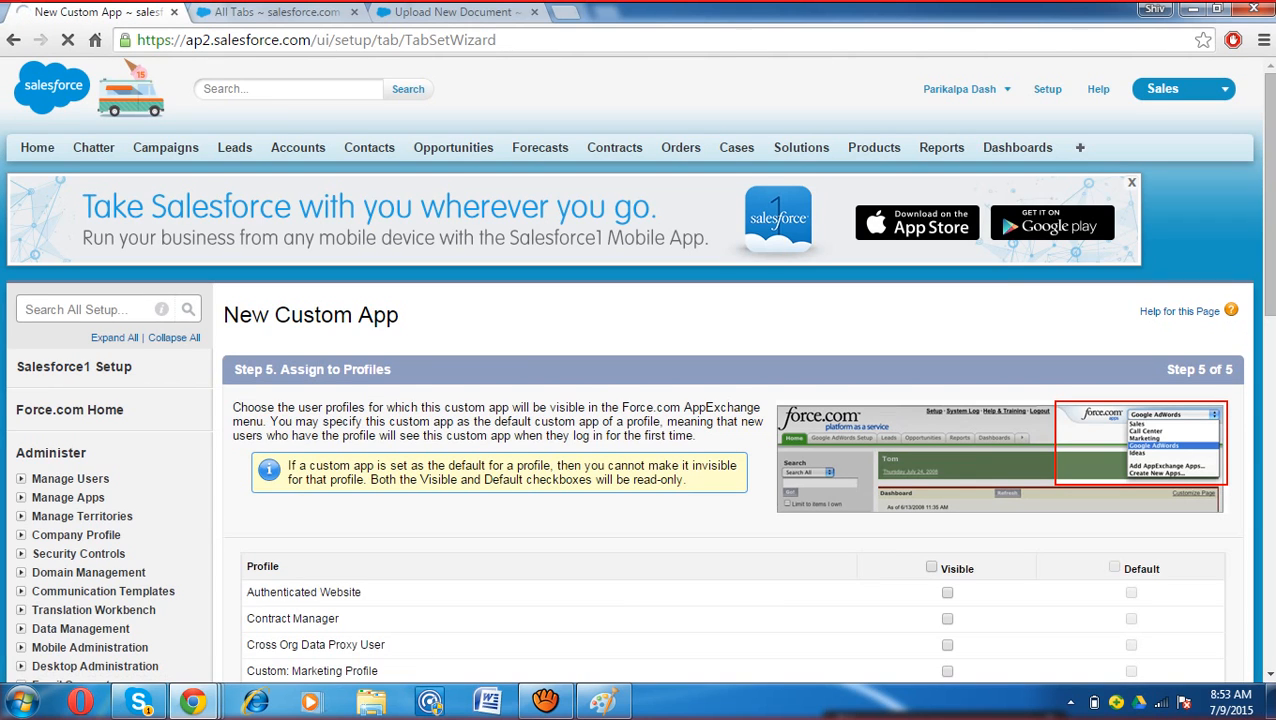
Step: Review the profile list, make the app visible to the Authenticated Website profile, and highlight that profile's name
scroll(640, 400, down, 2)
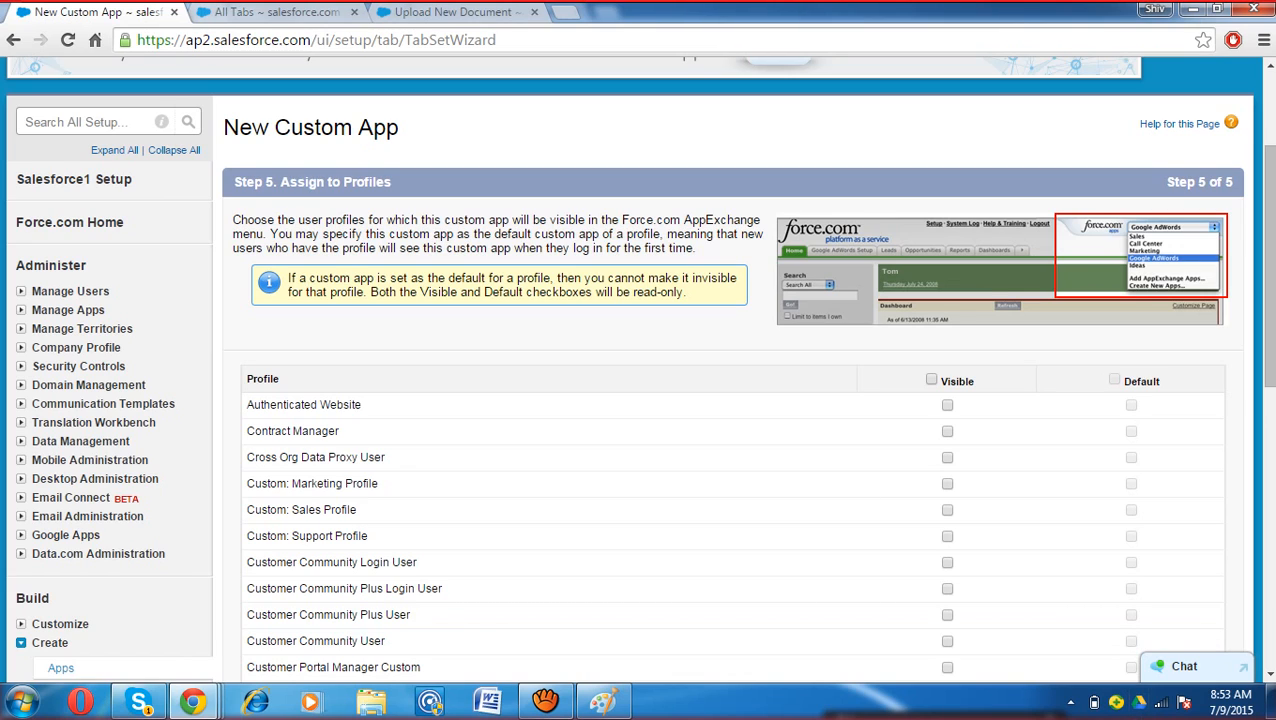
scroll(407, 240, down, 4)
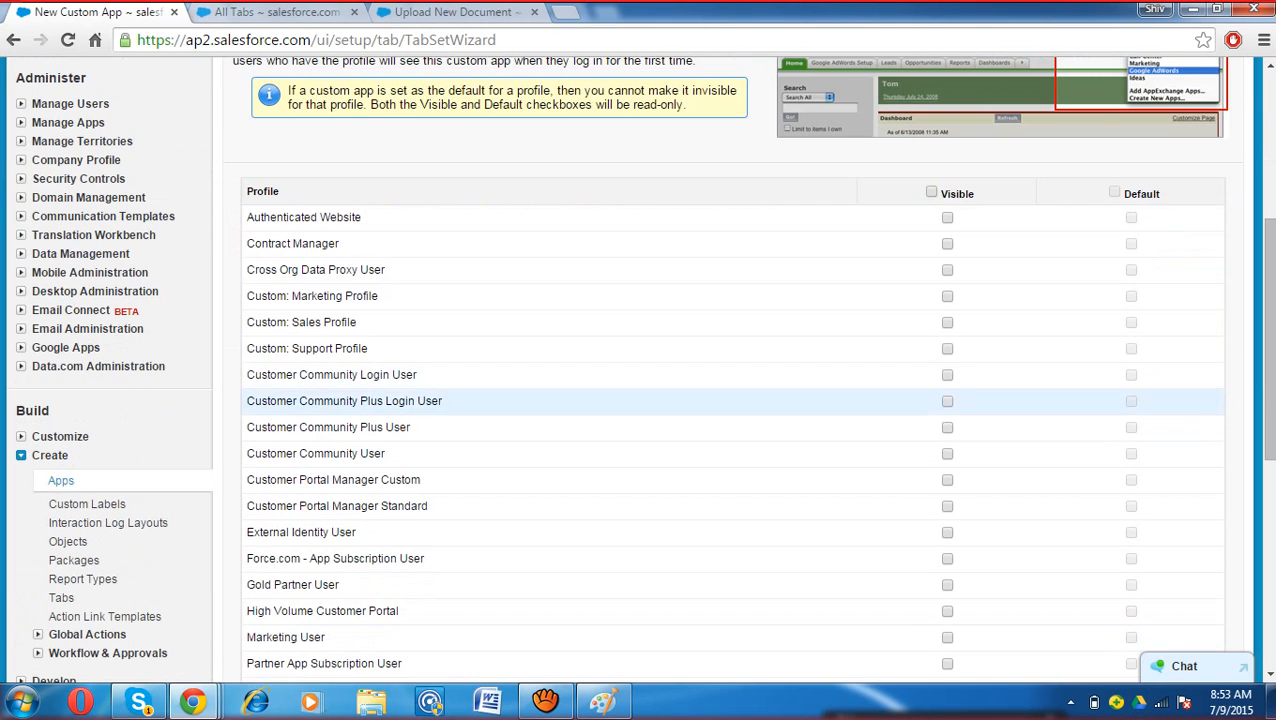
scroll(600, 592, down, 1)
scroll(600, 356, up, 2)
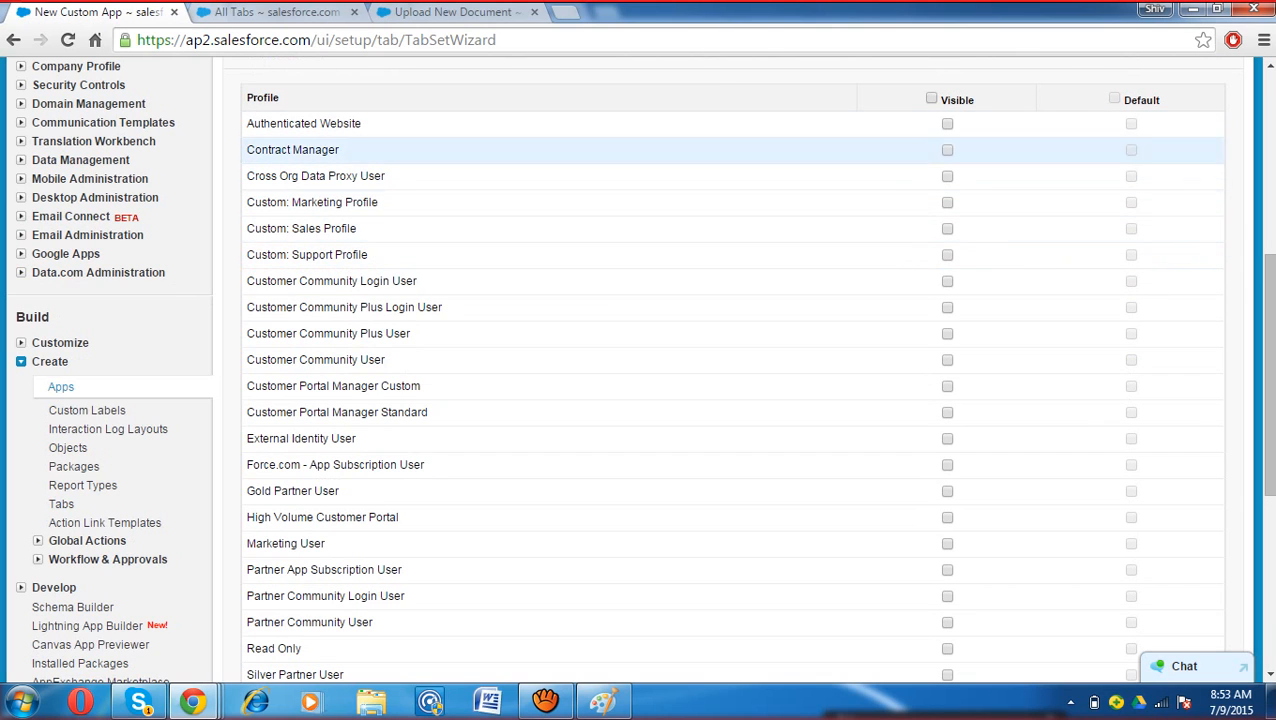
scroll(600, 500, down, 1)
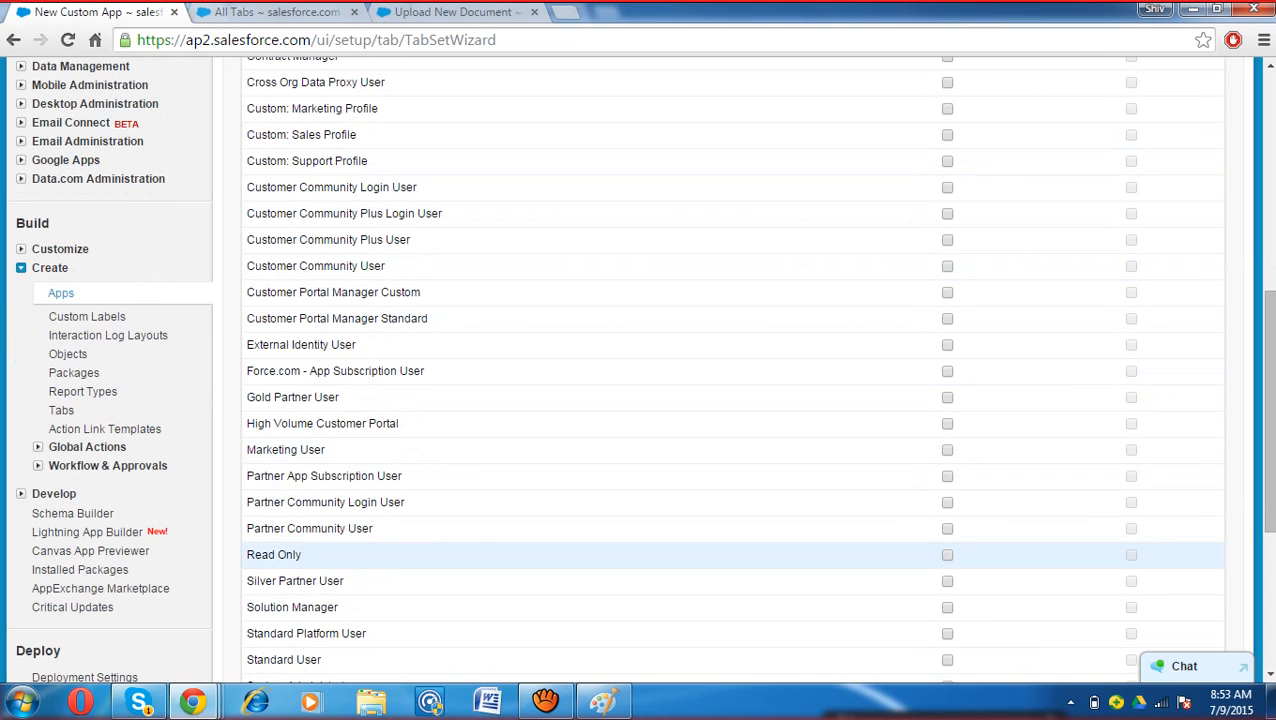
scroll(600, 300, up, 4)
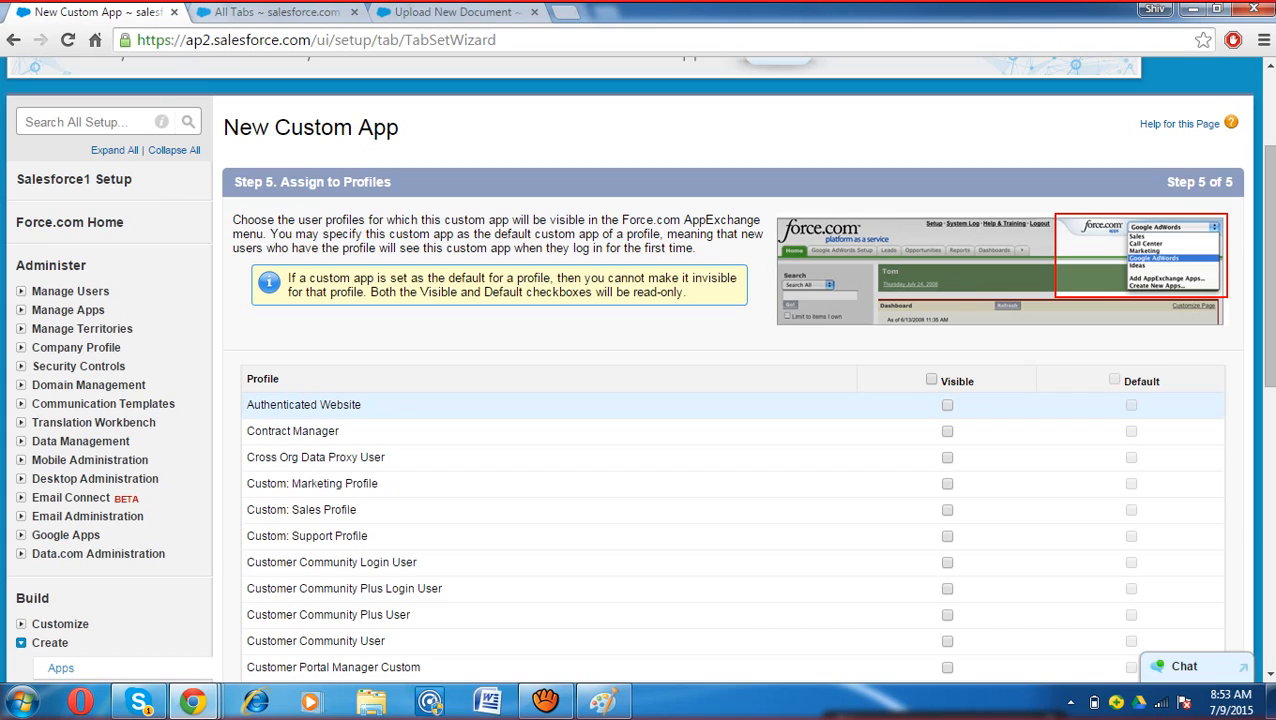
click(947, 405)
drag(246, 404, 361, 404)
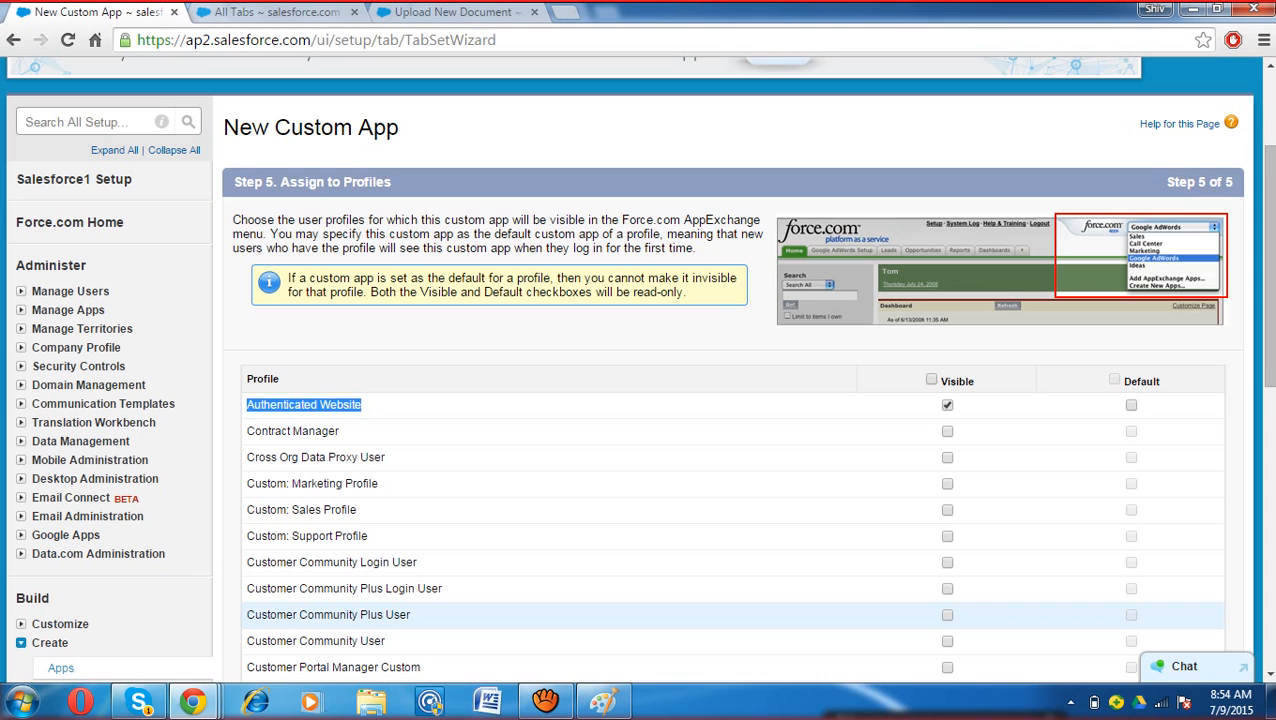
Step: Look through the rest of the profile list, clear the text highlight, and return to the start of the list
scroll(730, 400, down, 5)
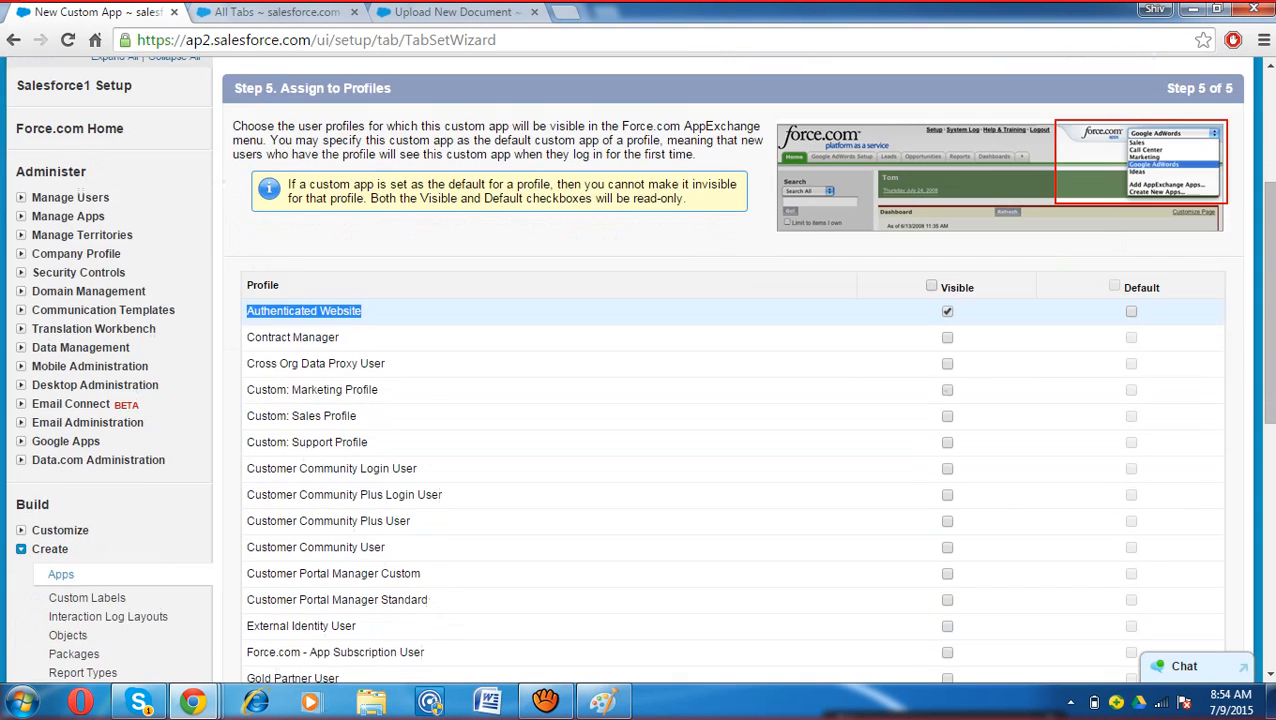
drag(345, 600, 340, 184)
click(360, 600)
scroll(730, 400, up, 5)
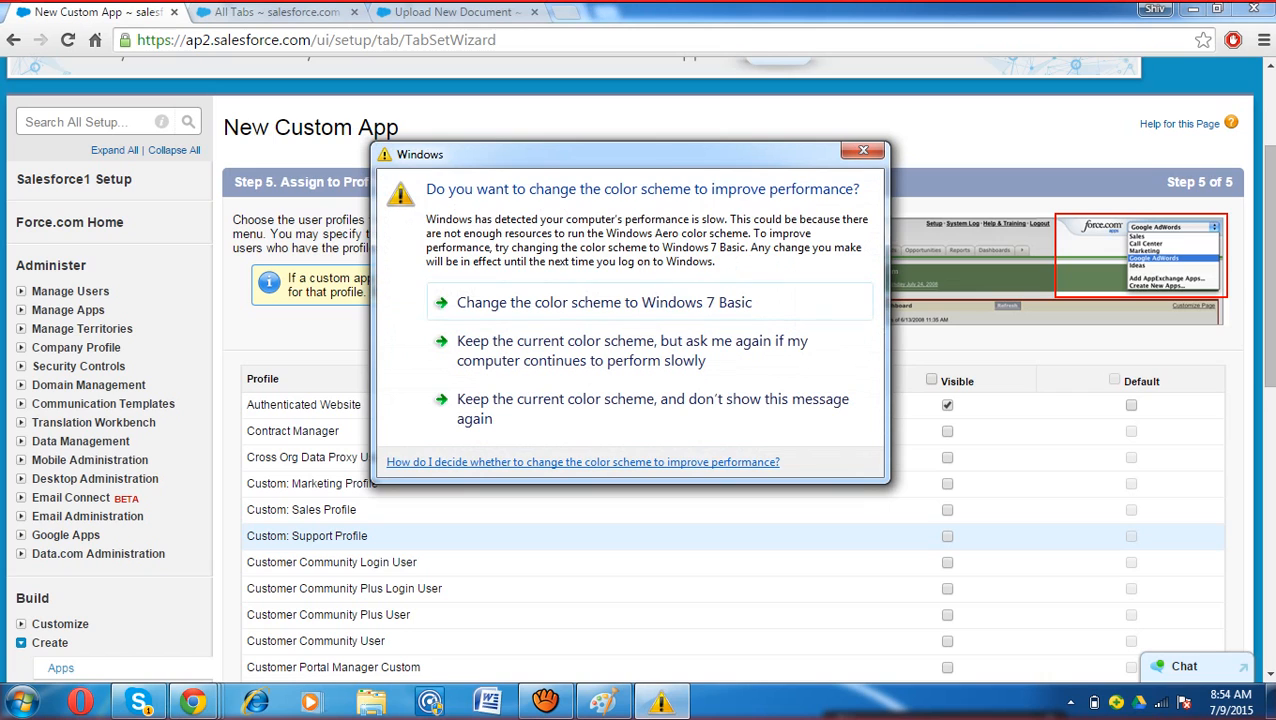
Step: Move the Windows color scheme prompt out of the way and make the custom app visible to all profiles
drag(600, 154, 694, 685)
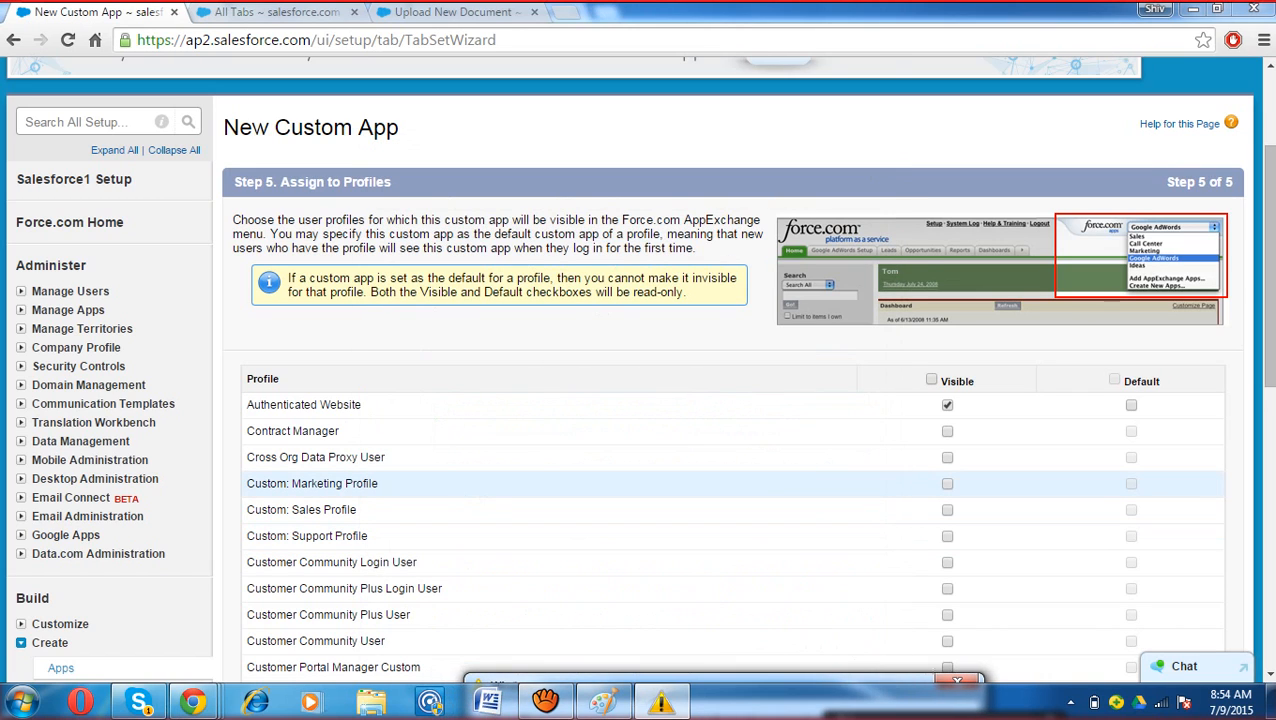
click(947, 431)
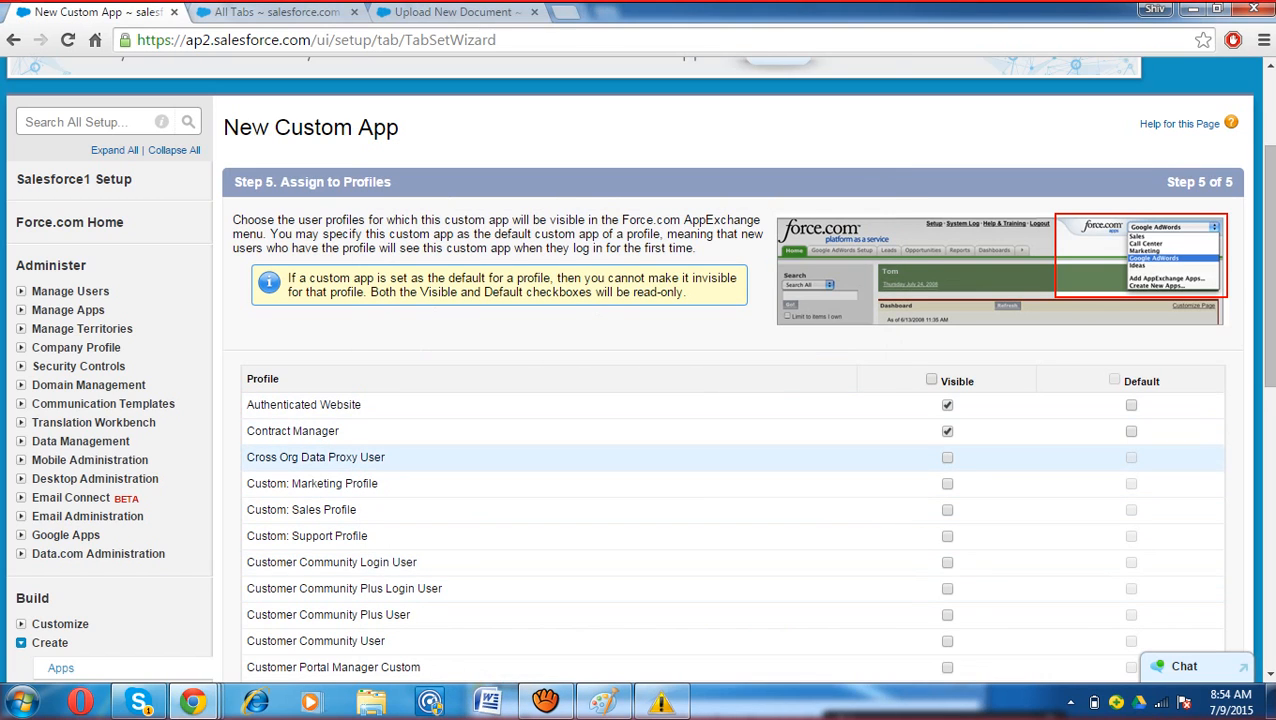
click(947, 457)
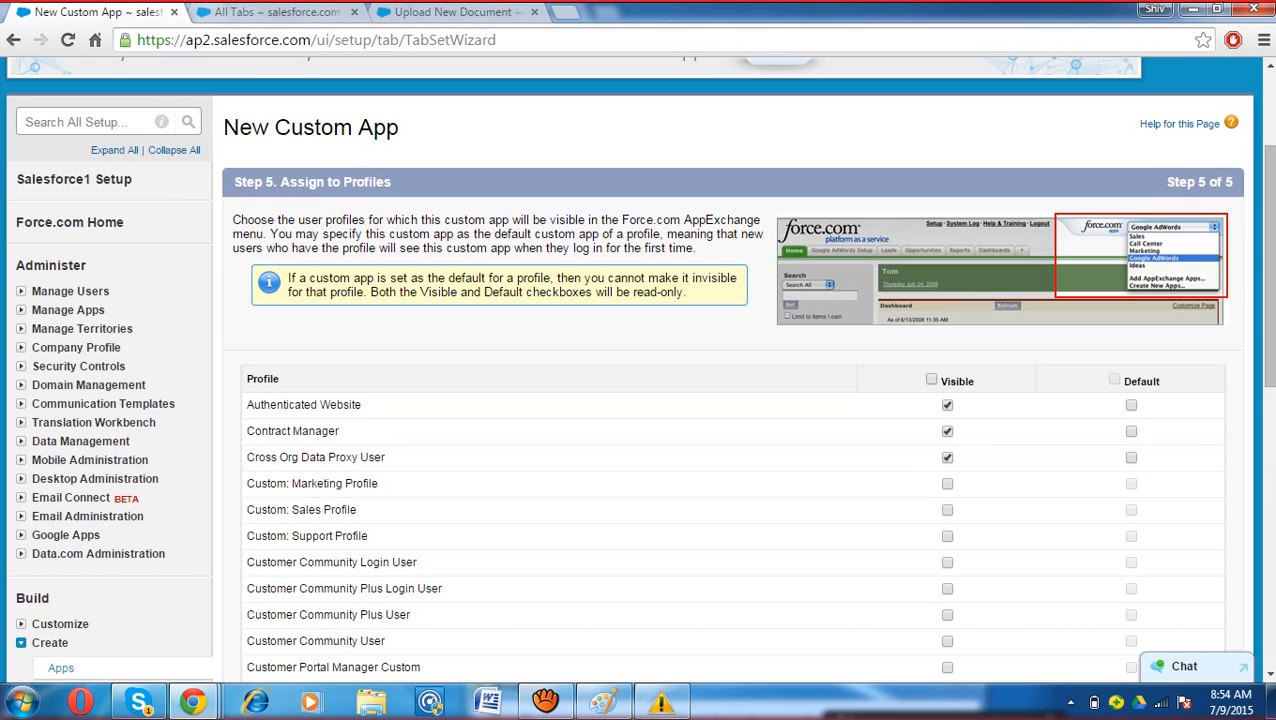
click(931, 379)
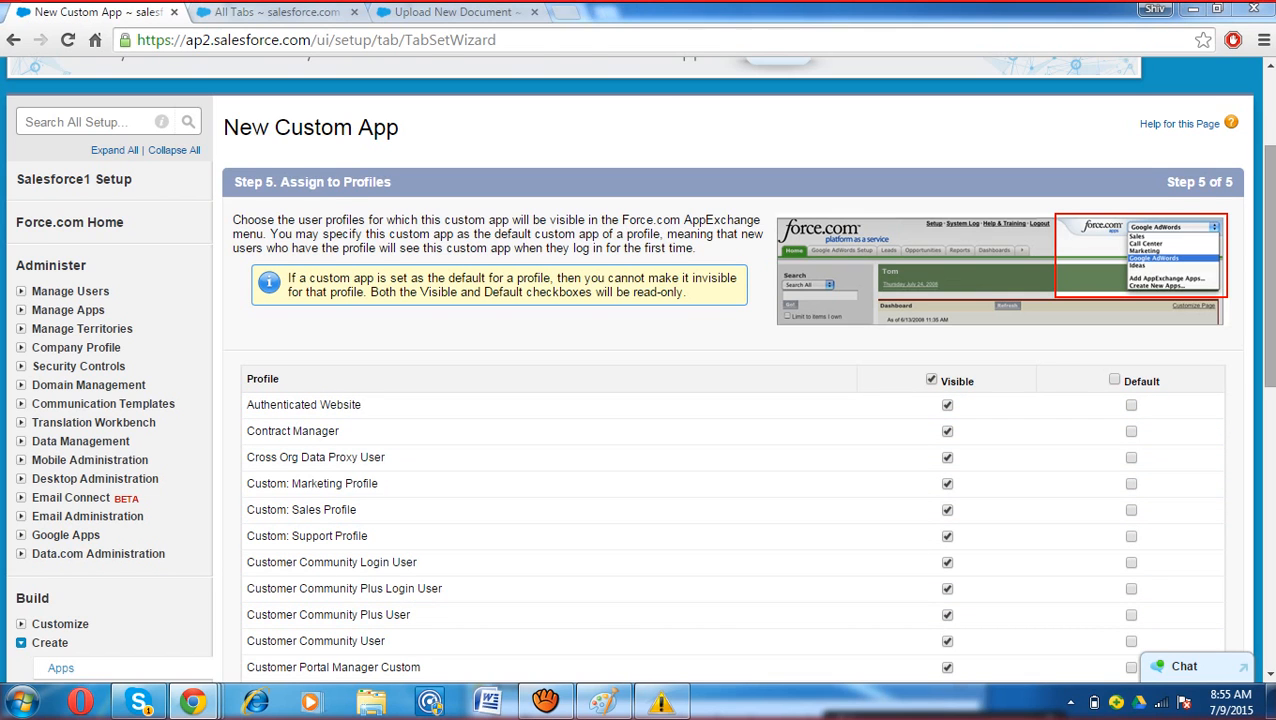
Step: Make the custom app the default for all profiles and review the selections through the end of the profile list
scroll(640, 370, up, 3)
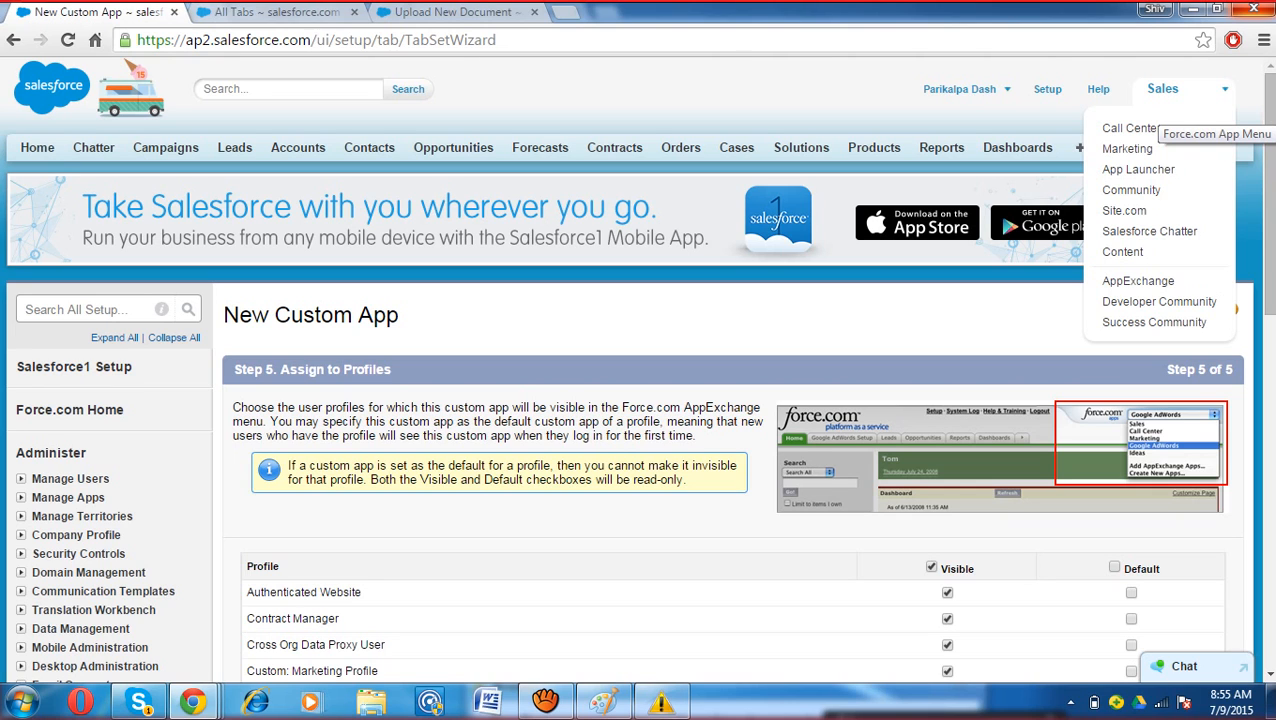
scroll(640, 420, down, 2)
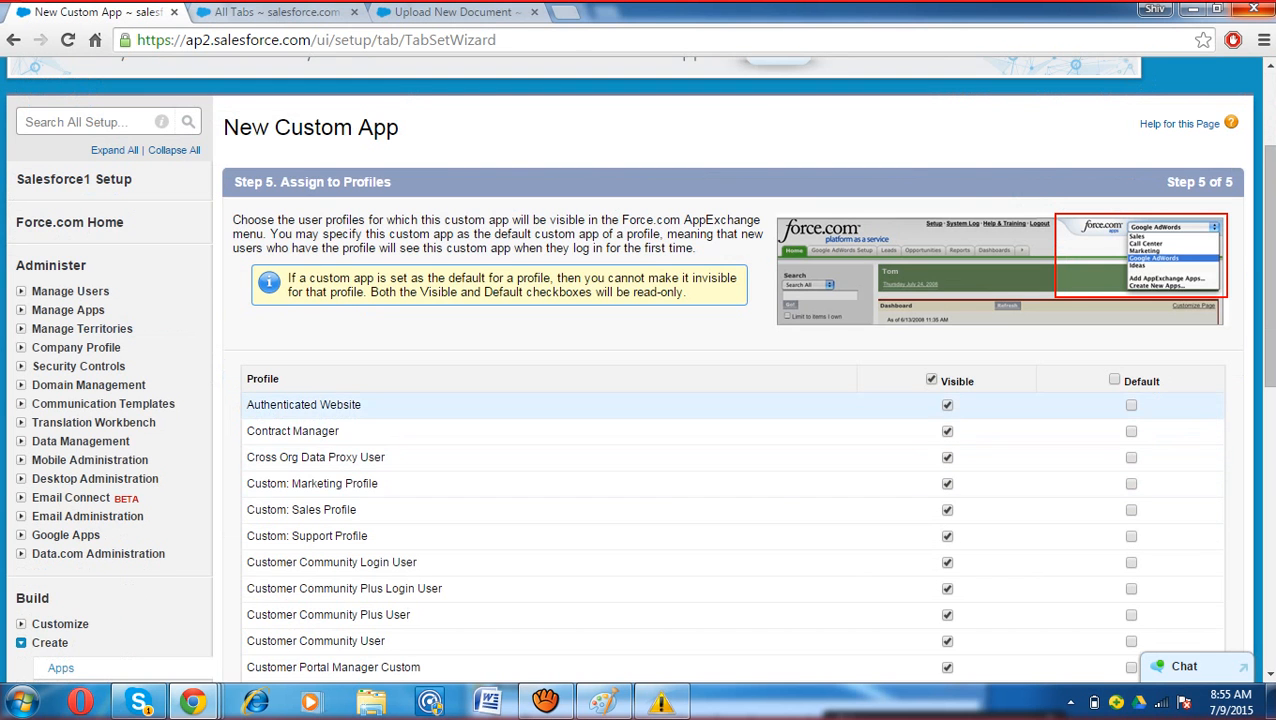
click(1114, 379)
scroll(640, 400, up, 2)
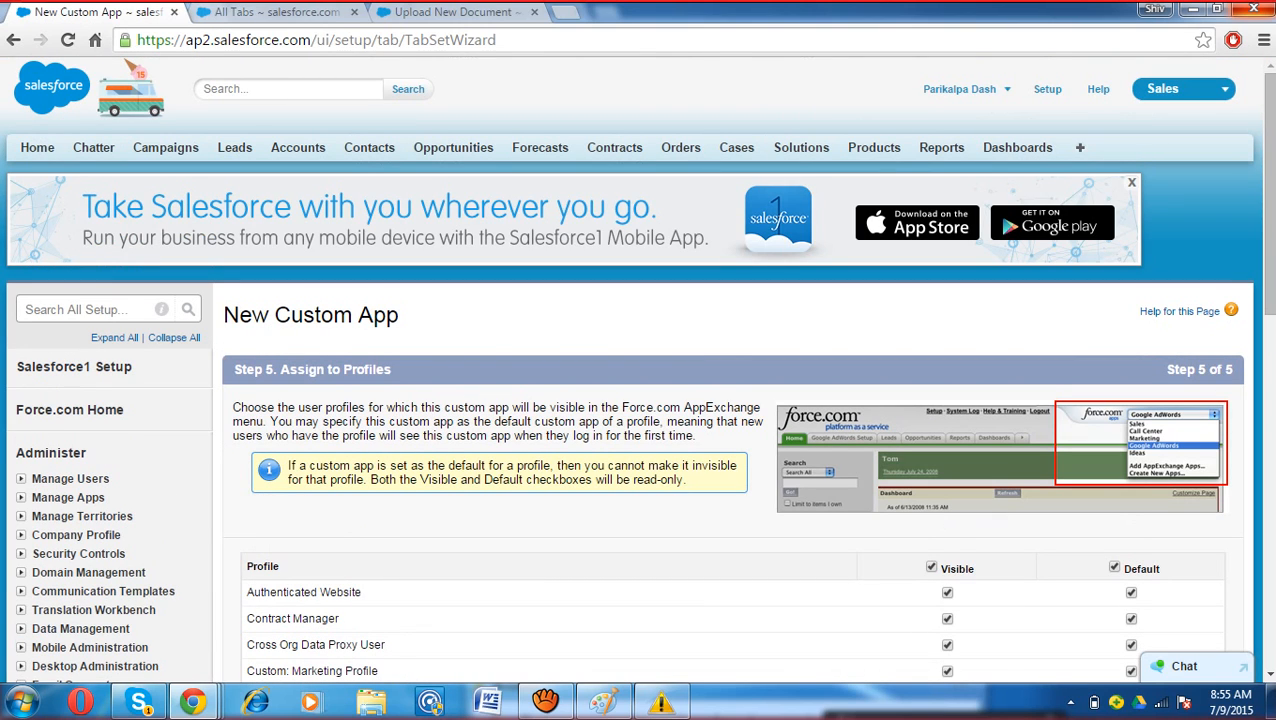
scroll(640, 400, down, 8)
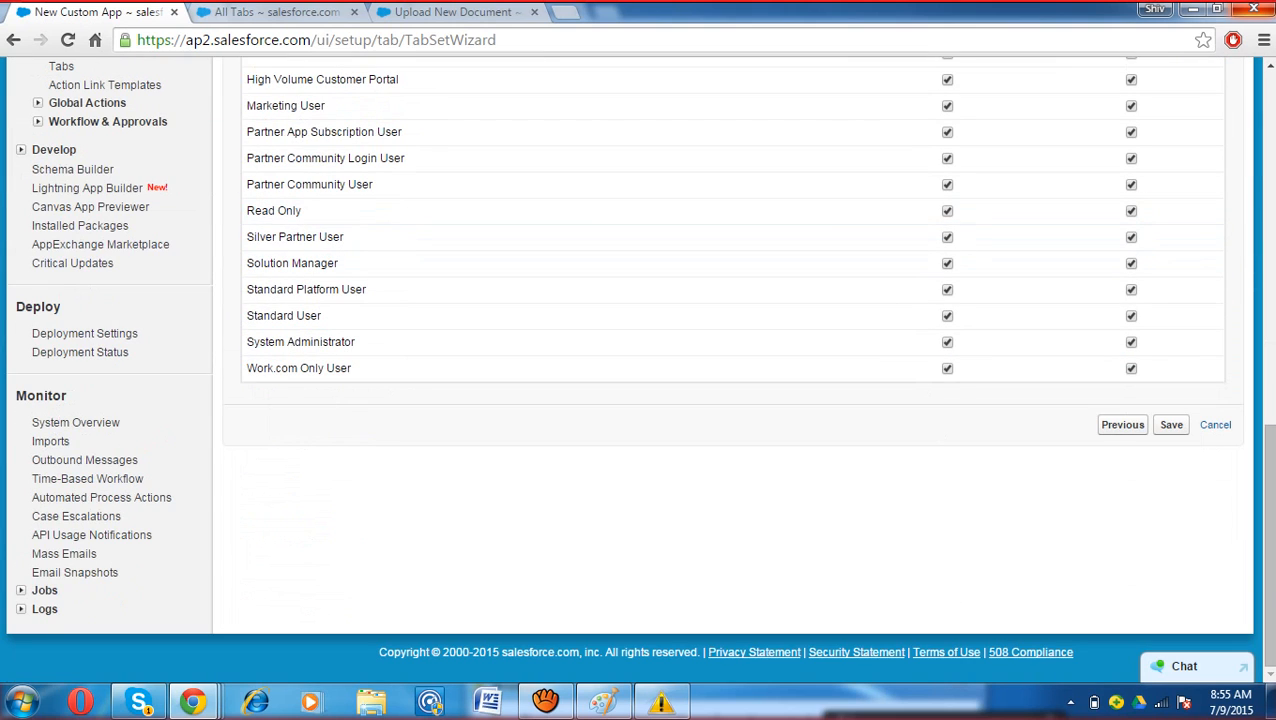
scroll(640, 370, up, 8)
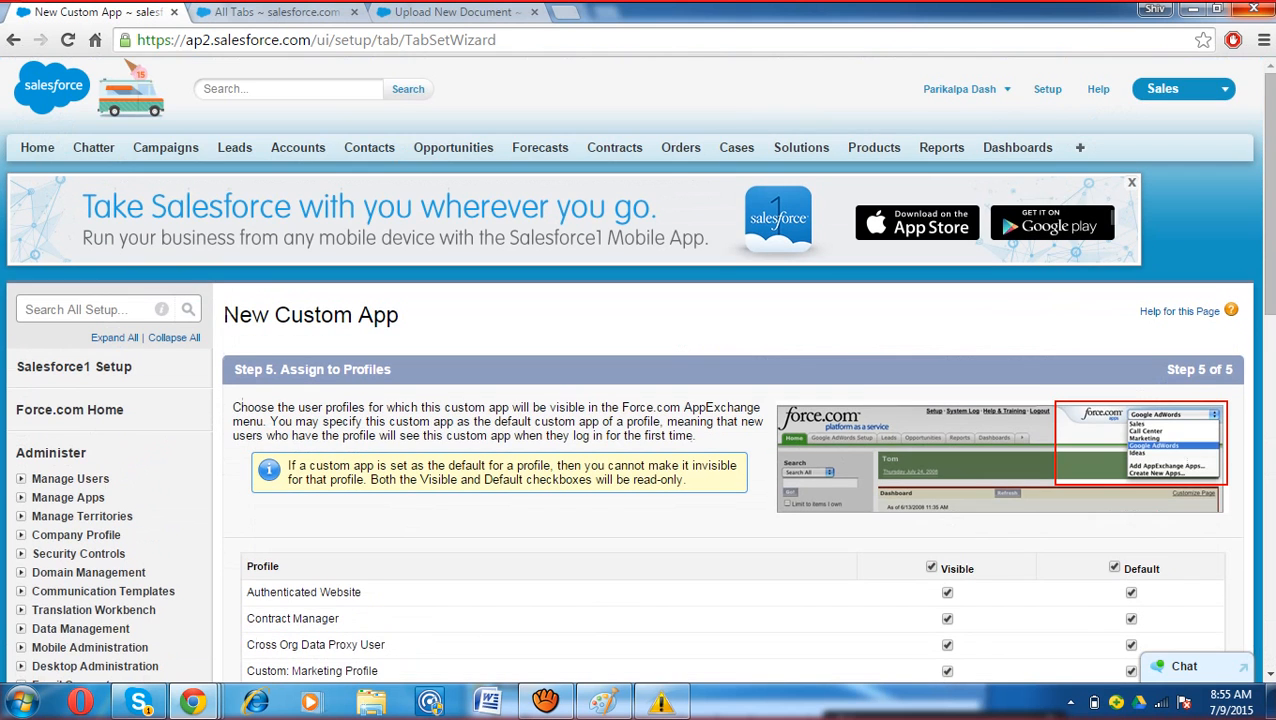
Step: Save the new custom app with its profile assignments
click(1163, 88)
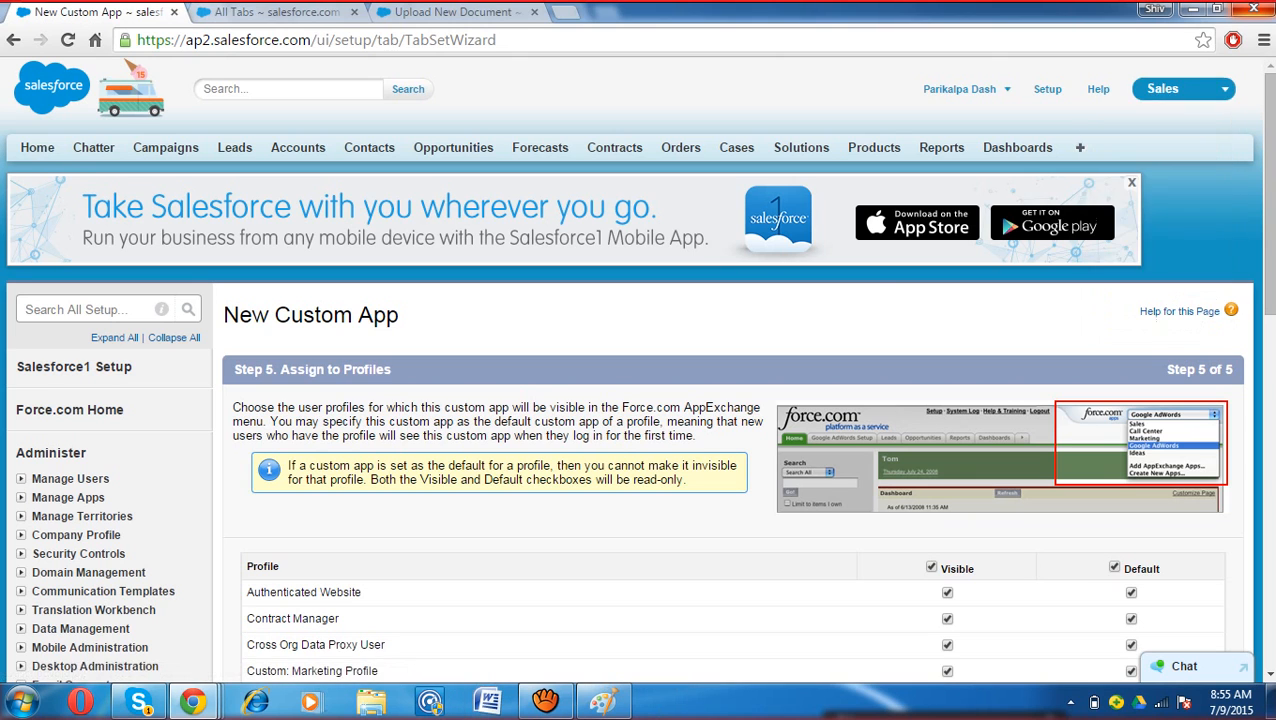
scroll(600, 150, down, 5)
scroll(600, 150, down, 4)
click(1171, 487)
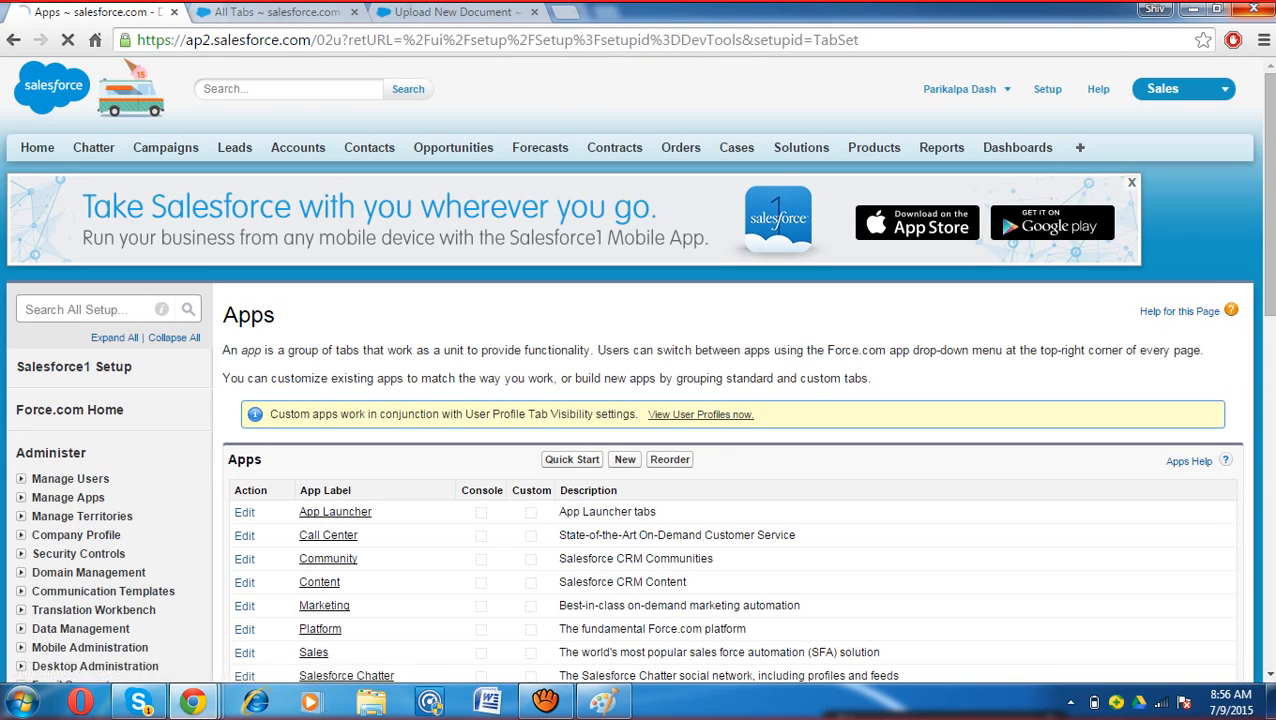
Step: Find the new app in the Apps list, switch to School Management System, and dismiss the Reports tab tour offer
scroll(640, 483, down, 4)
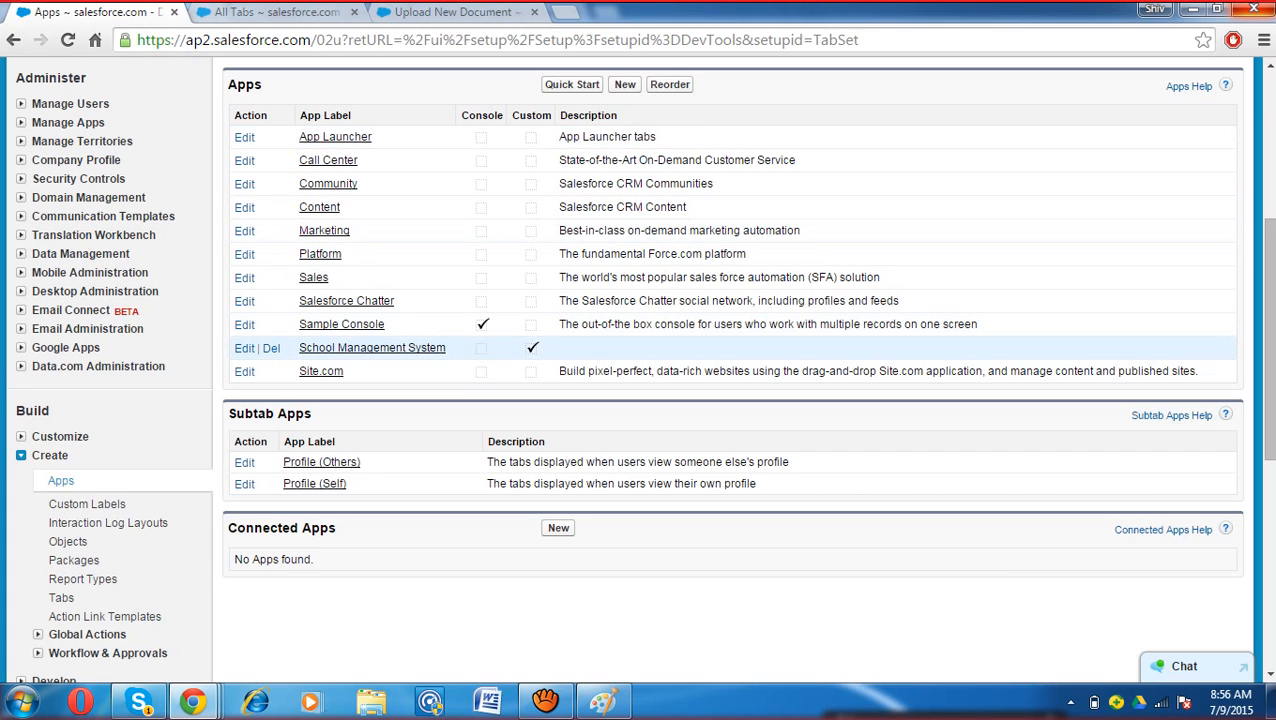
scroll(640, 300, up, 4)
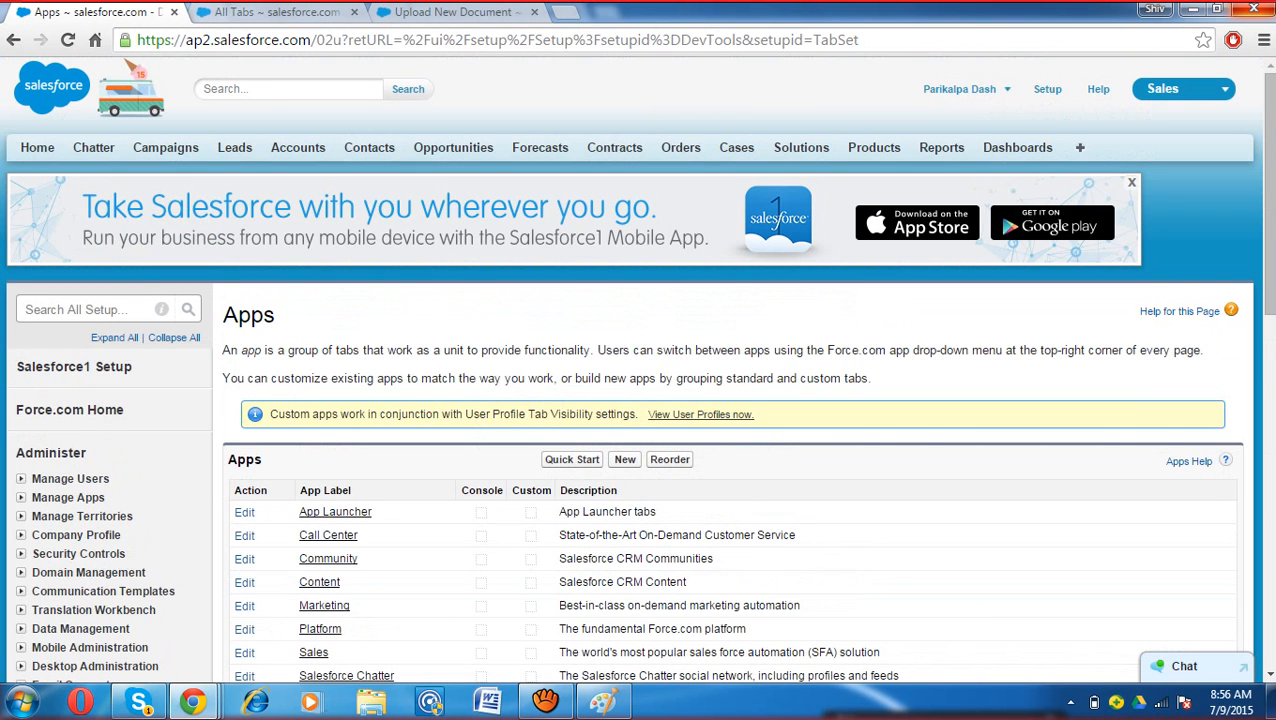
click(1180, 89)
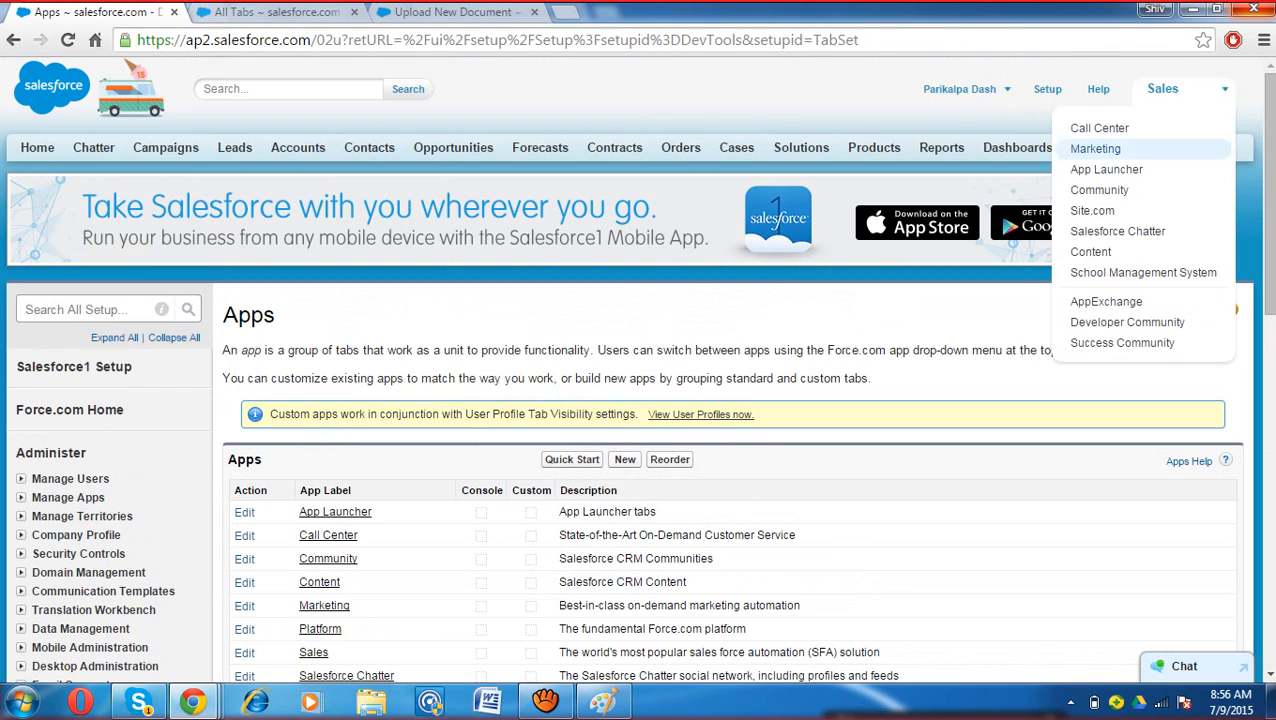
click(1143, 272)
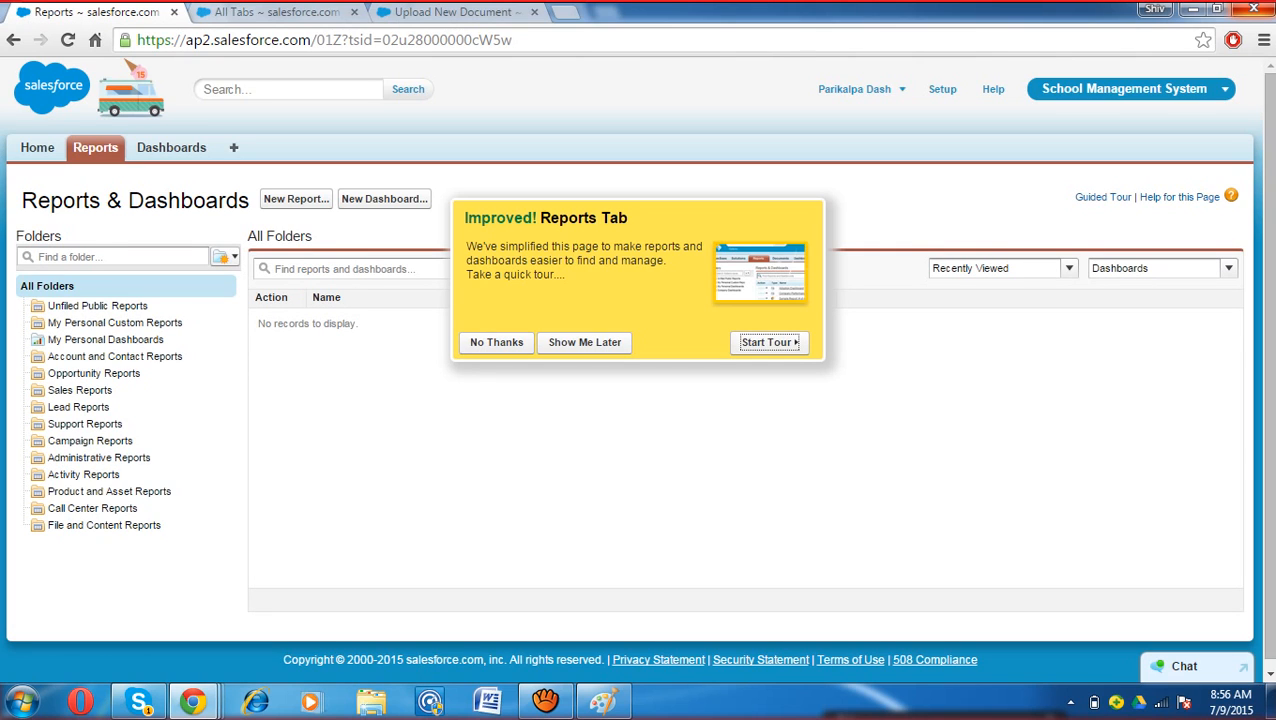
key(Escape)
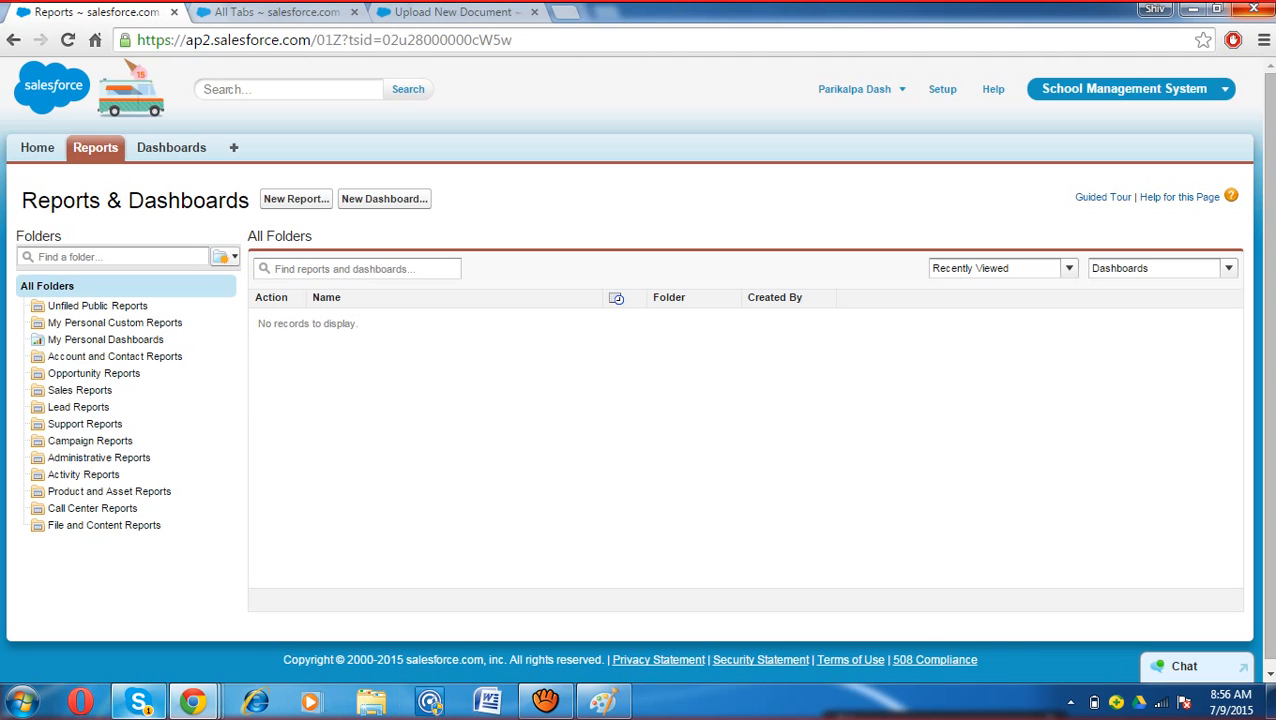
Step: Check the Skype group call and the aTube Catcher recording status, and return to Salesforce in the browser
key(alt+Tab)
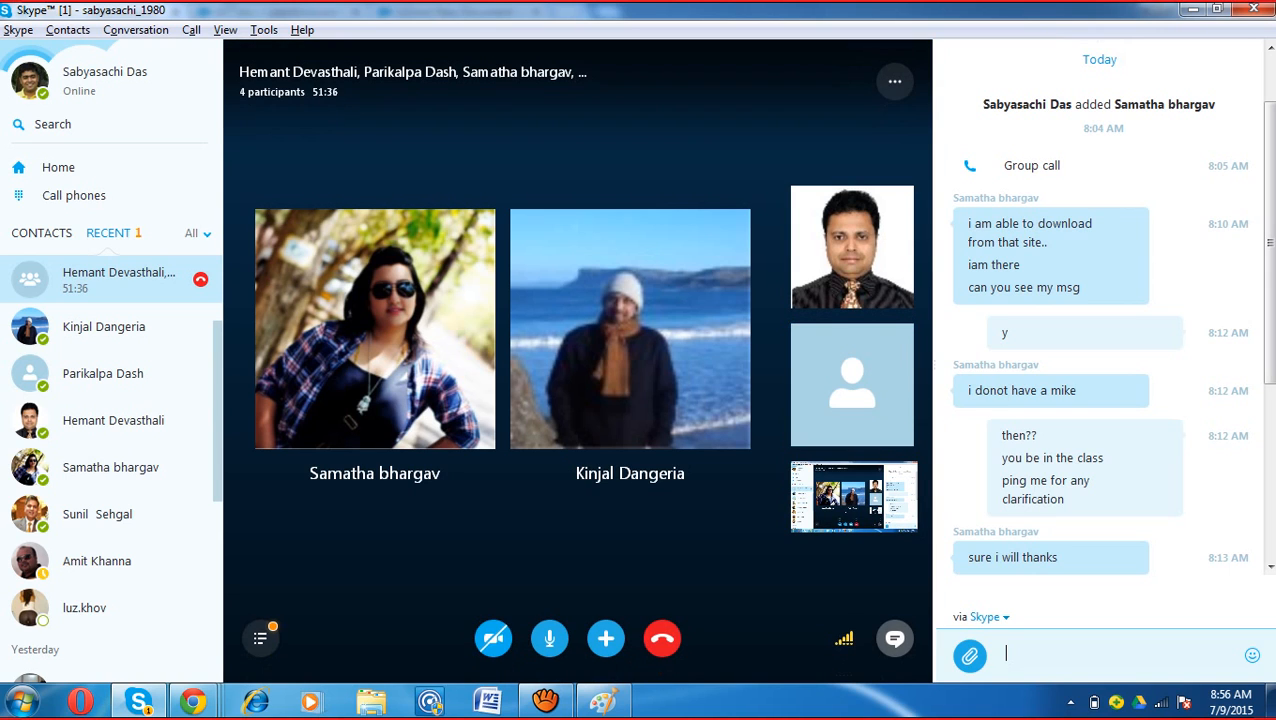
key(alt+Tab)
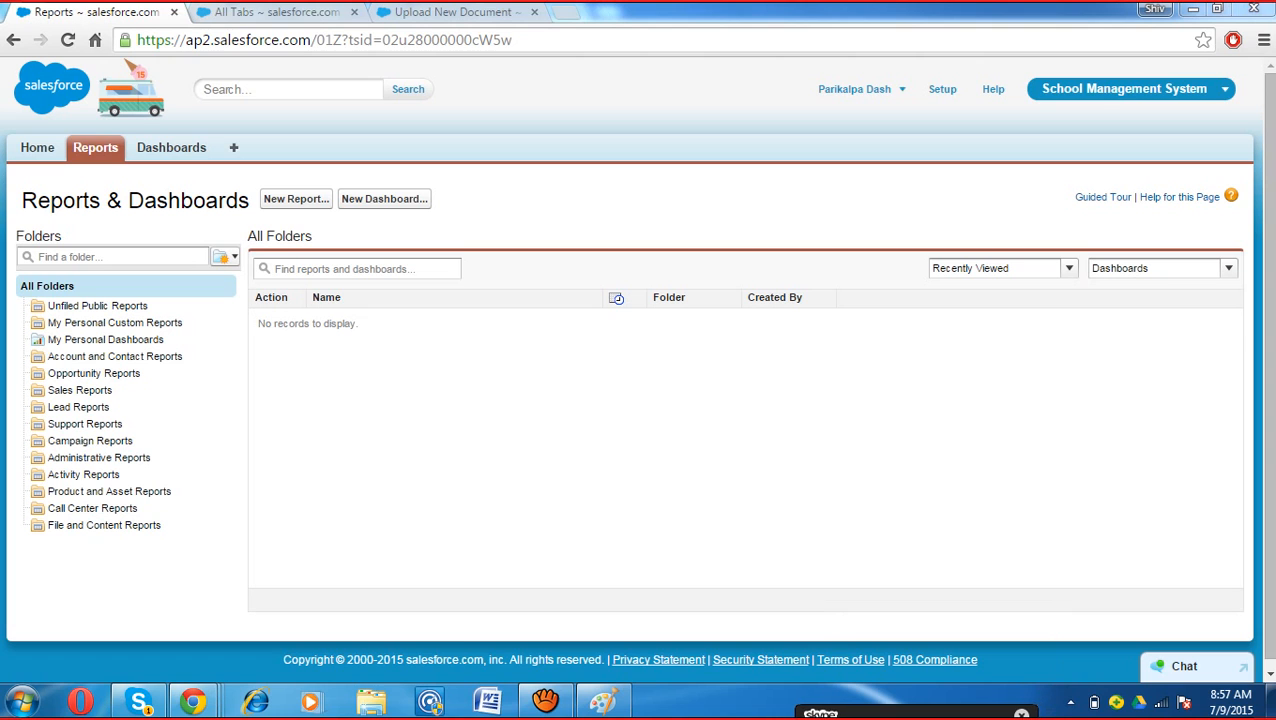
click(545, 701)
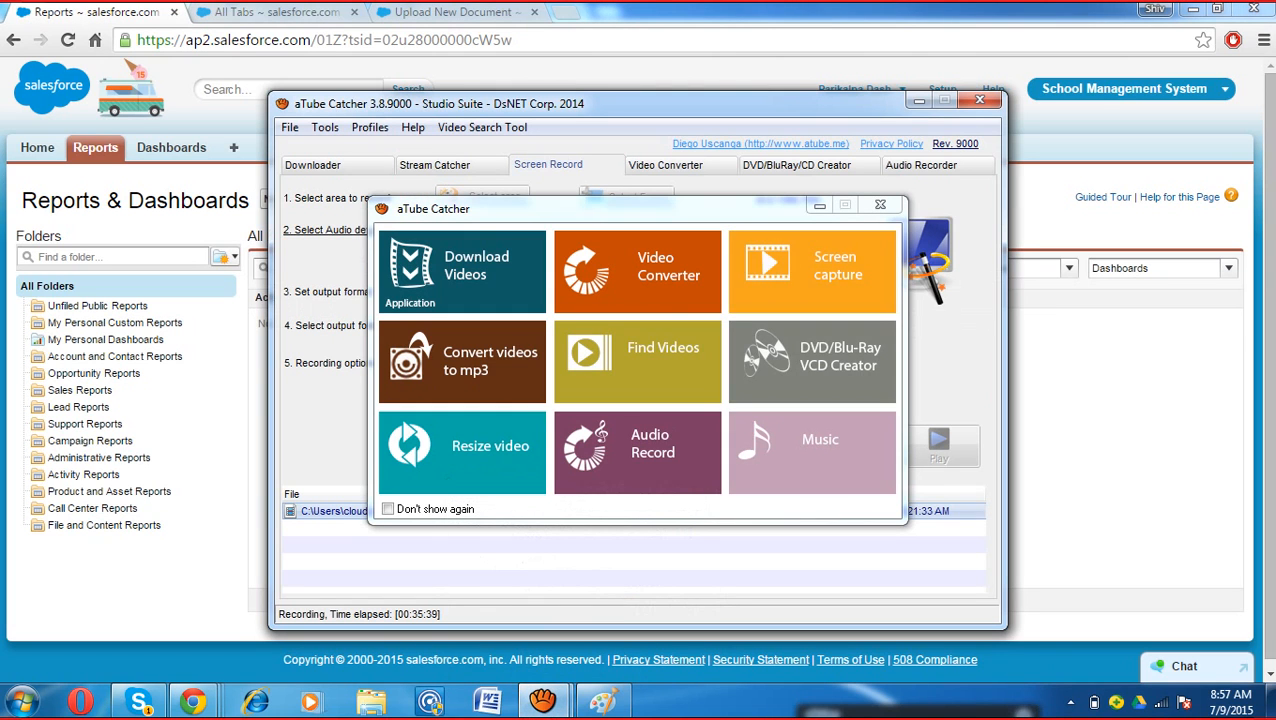
click(819, 205)
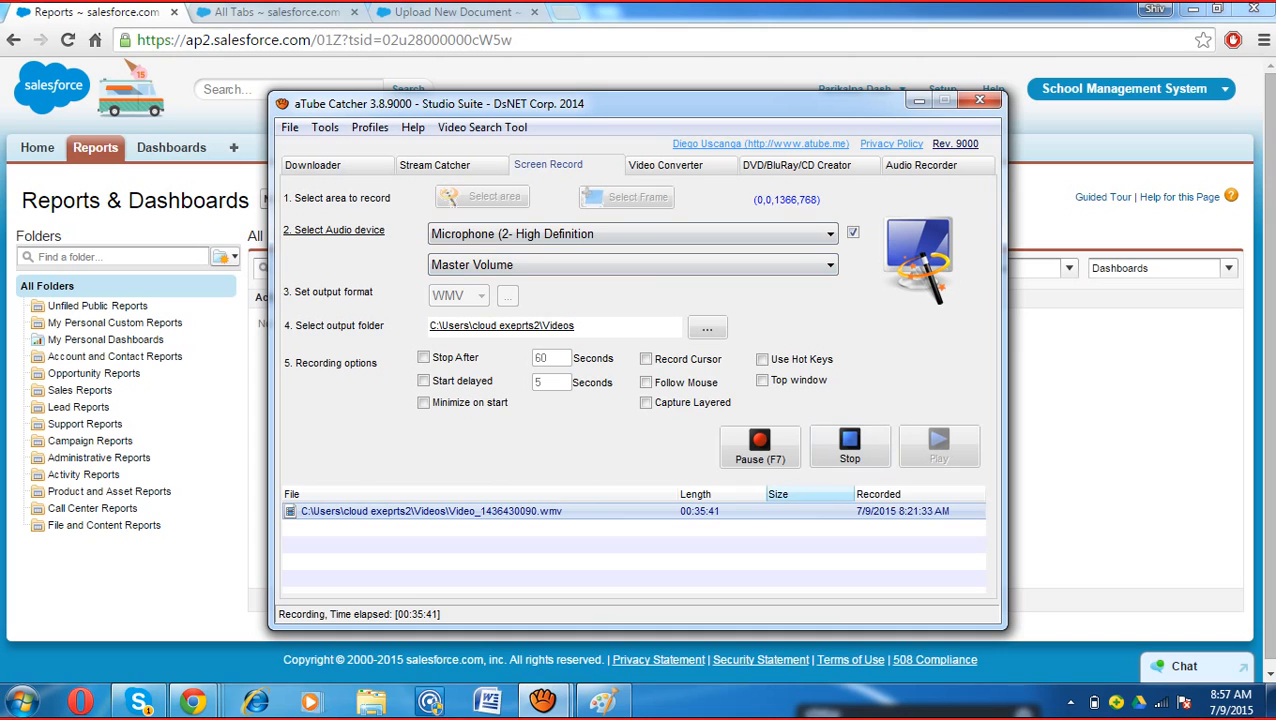
click(918, 101)
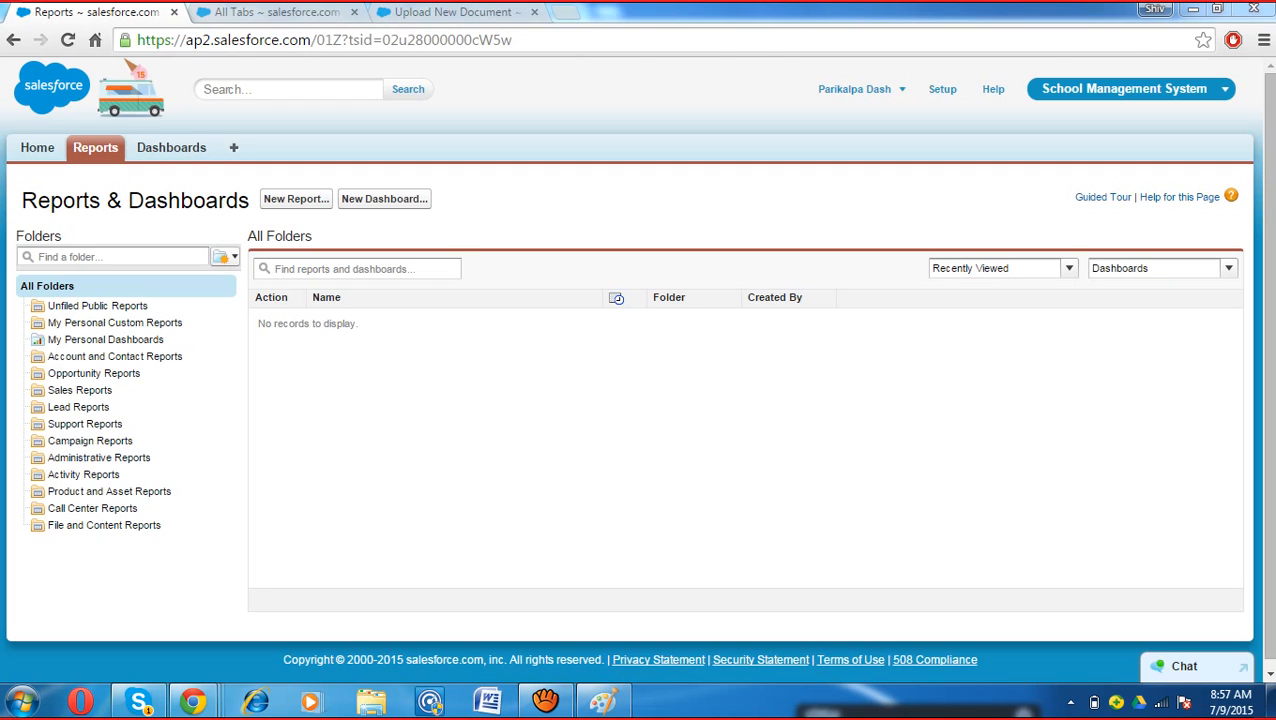
Step: Switch back to the Sales app and log out of the org
click(1131, 89)
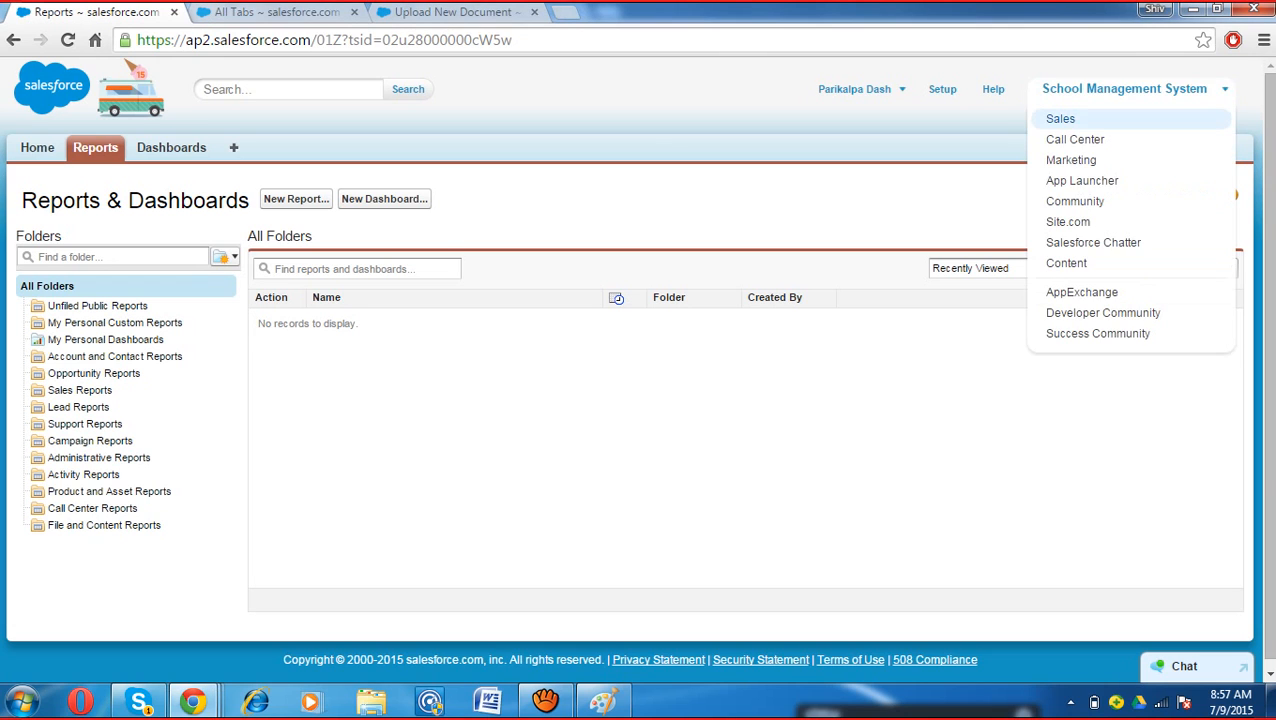
click(1060, 118)
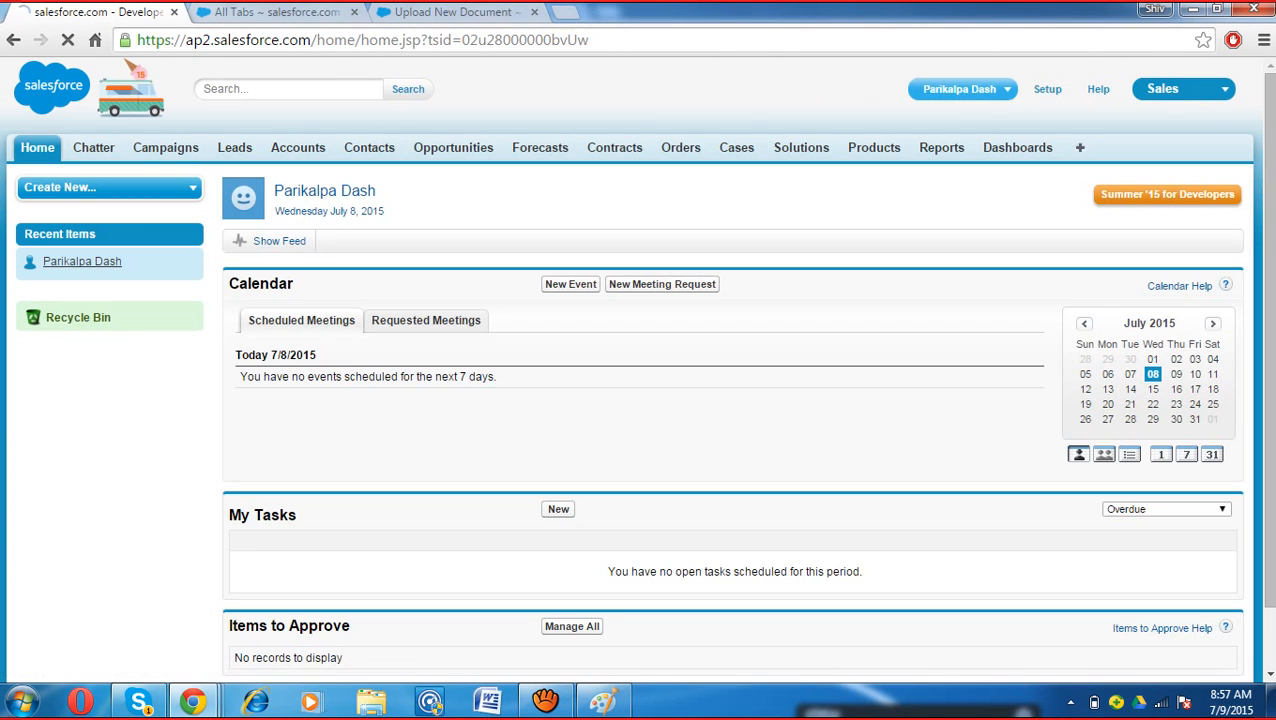
click(962, 90)
click(962, 90)
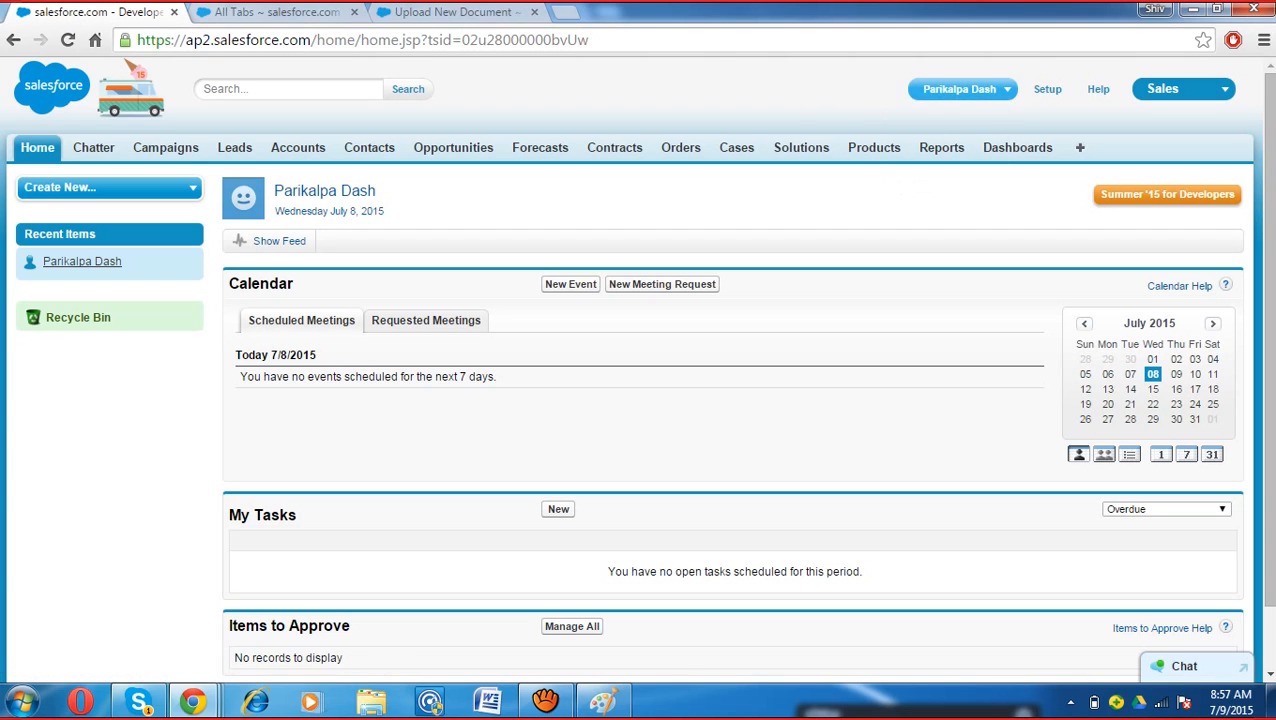
click(962, 90)
click(909, 190)
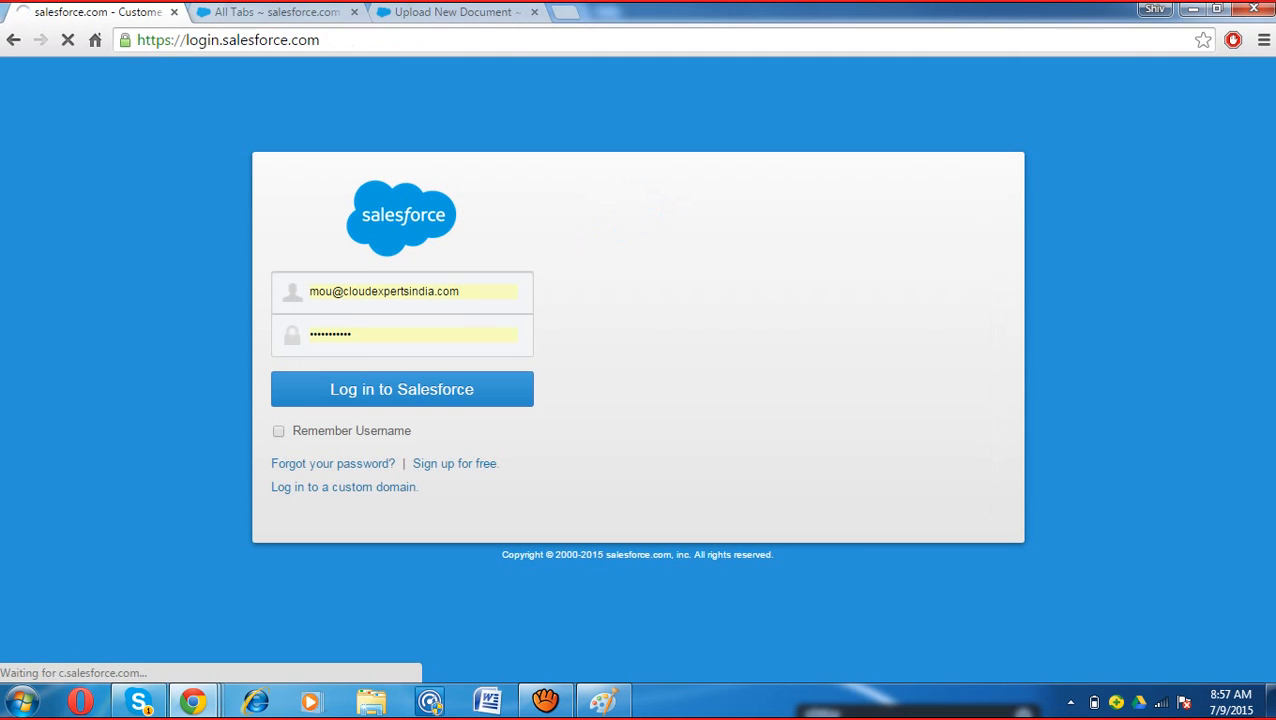
Step: Copy the account's username from the Skype contact's chat and replace the prefilled username on the Salesforce login page with it
click(395, 293)
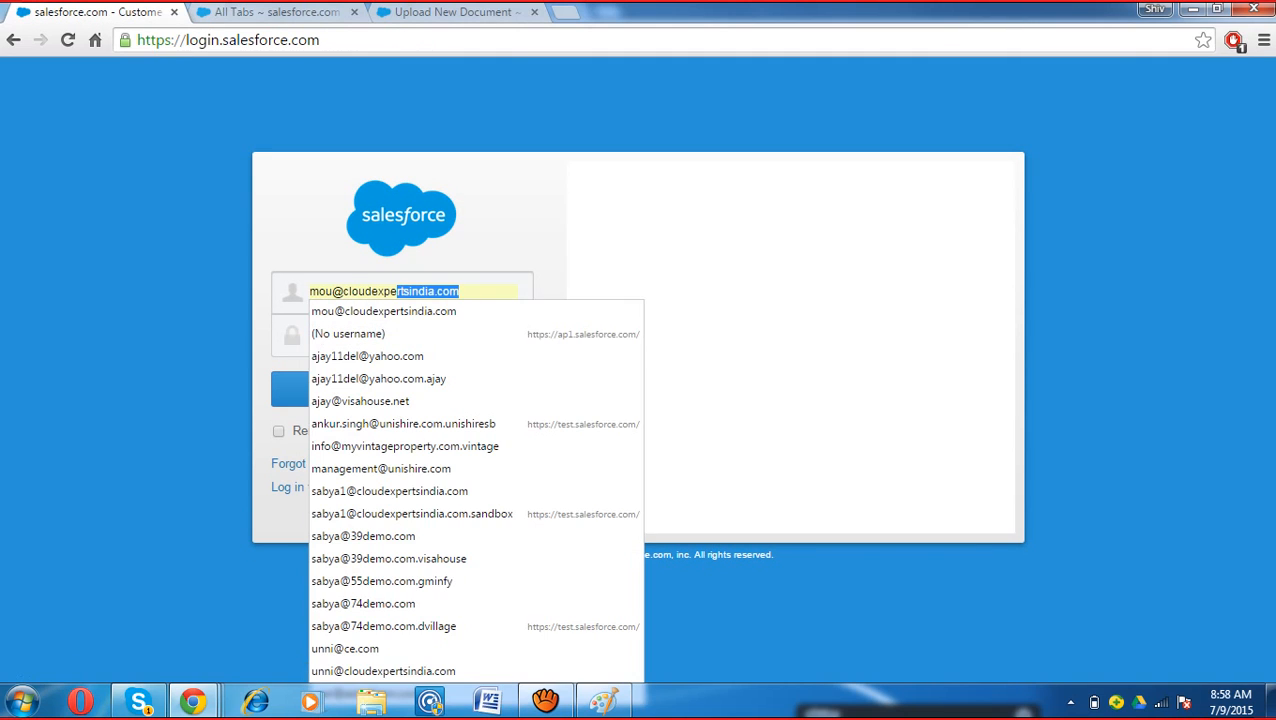
click(255, 520)
click(138, 701)
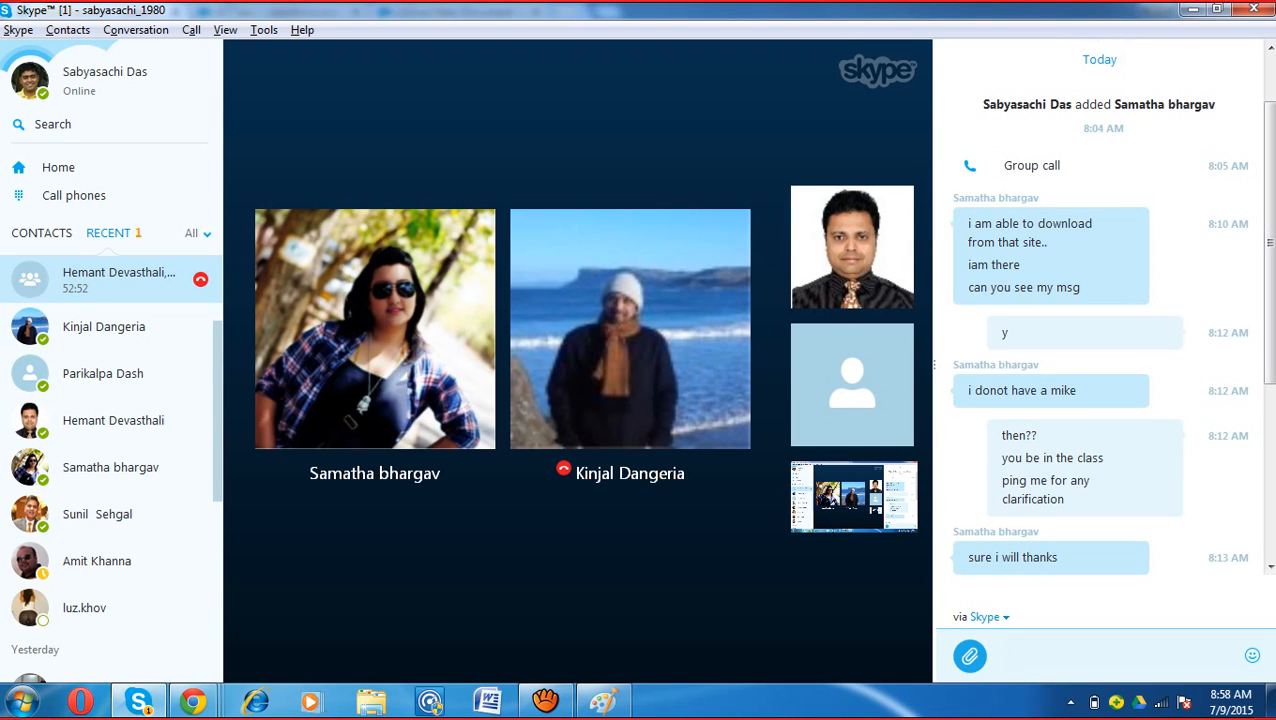
click(103, 373)
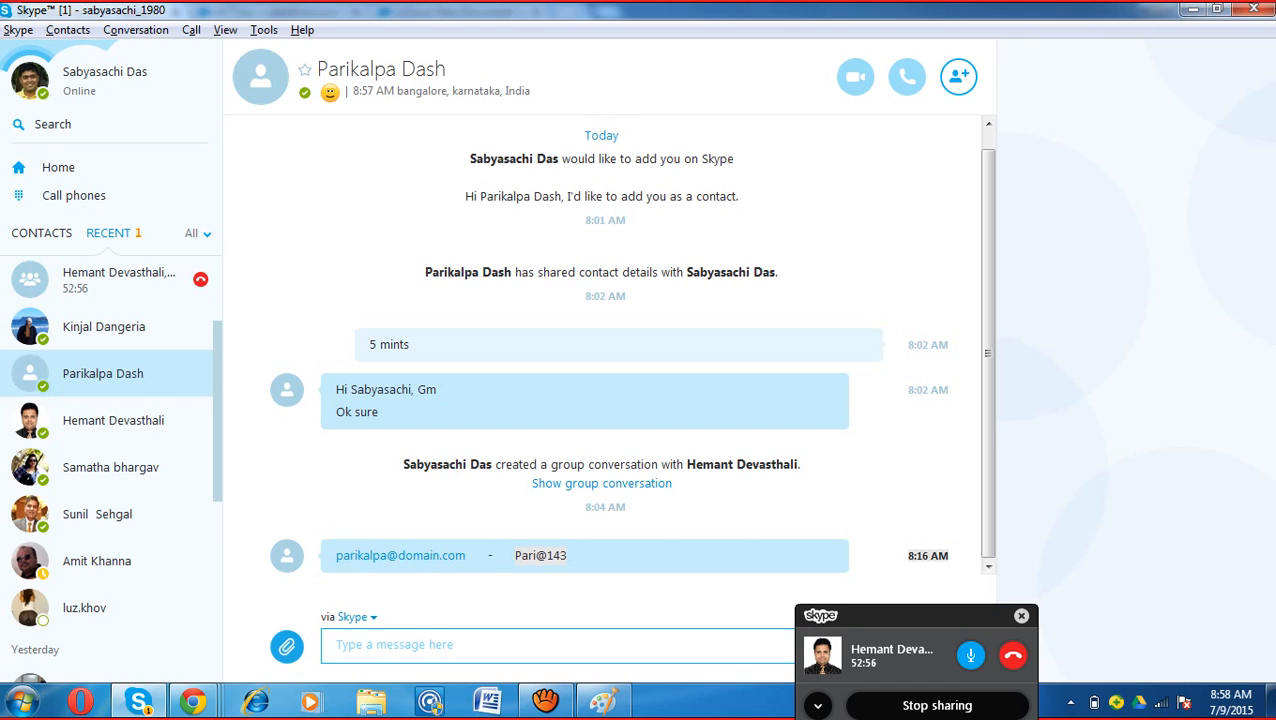
drag(466, 555, 335, 555)
key(ctrl+c)
key(alt+Tab)
drag(459, 291, 309, 291)
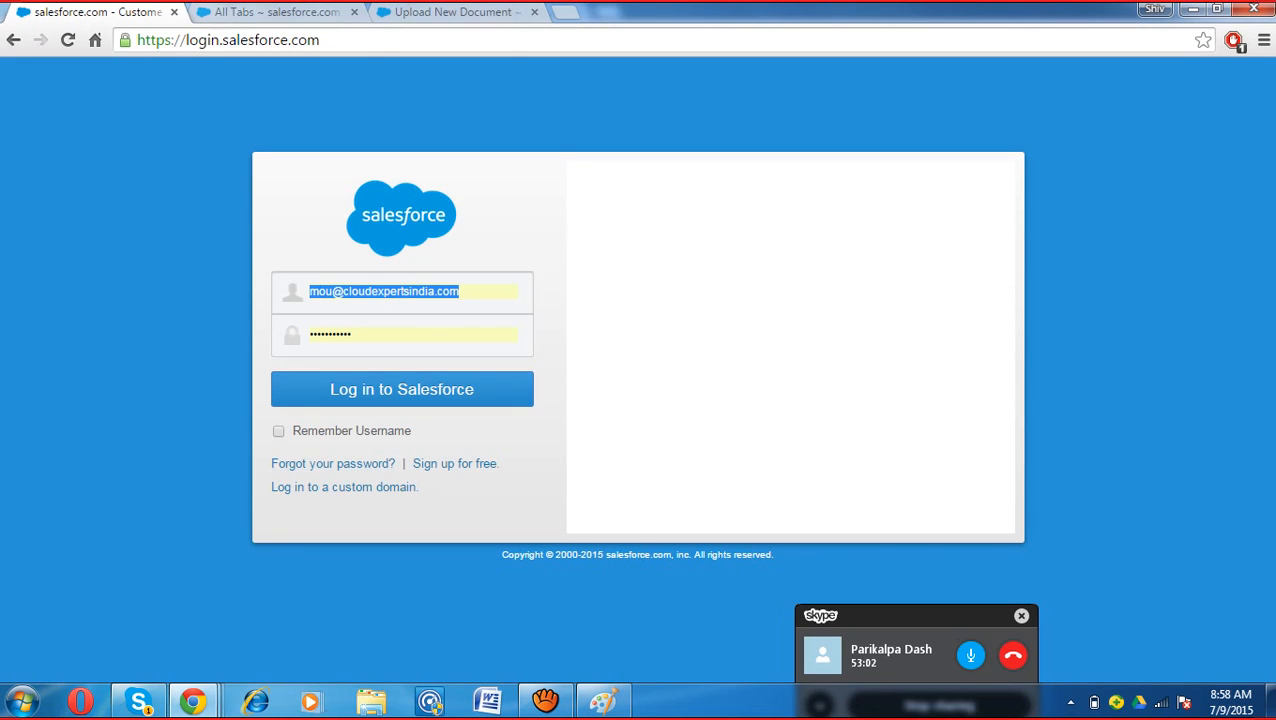
key(ctrl+v)
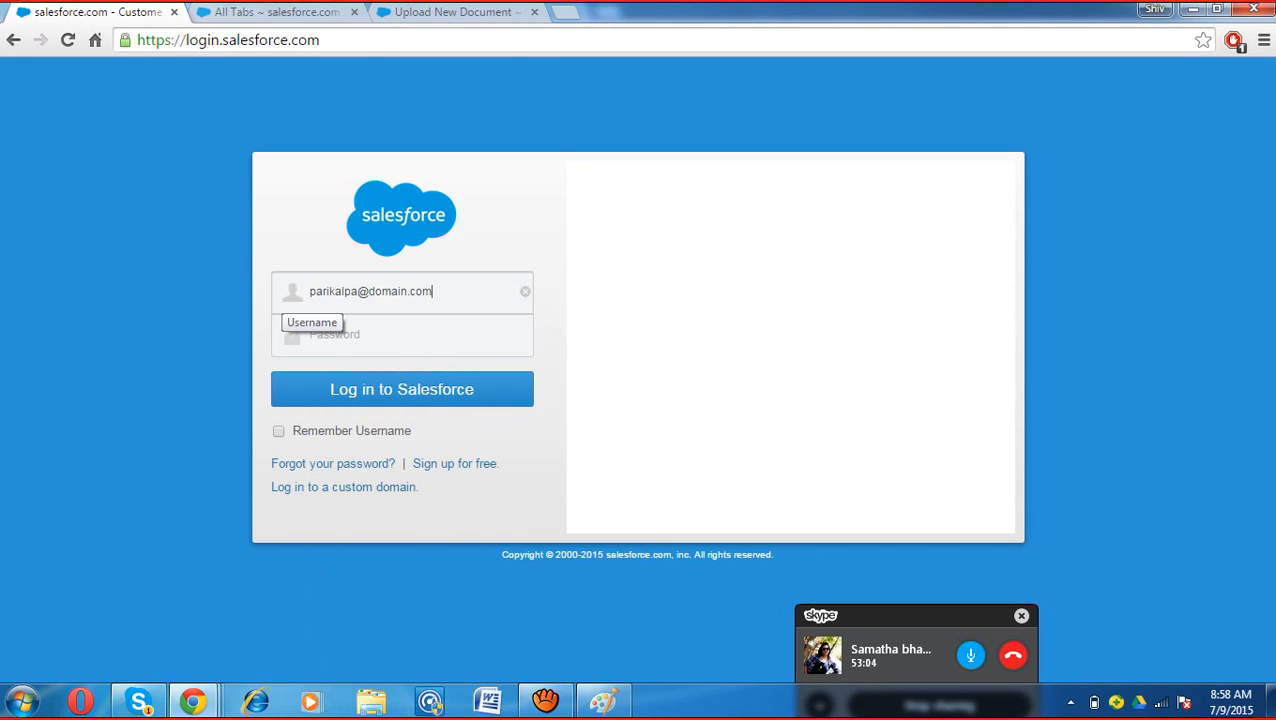
Step: Enter the account password and log in to Salesforce
click(311, 335)
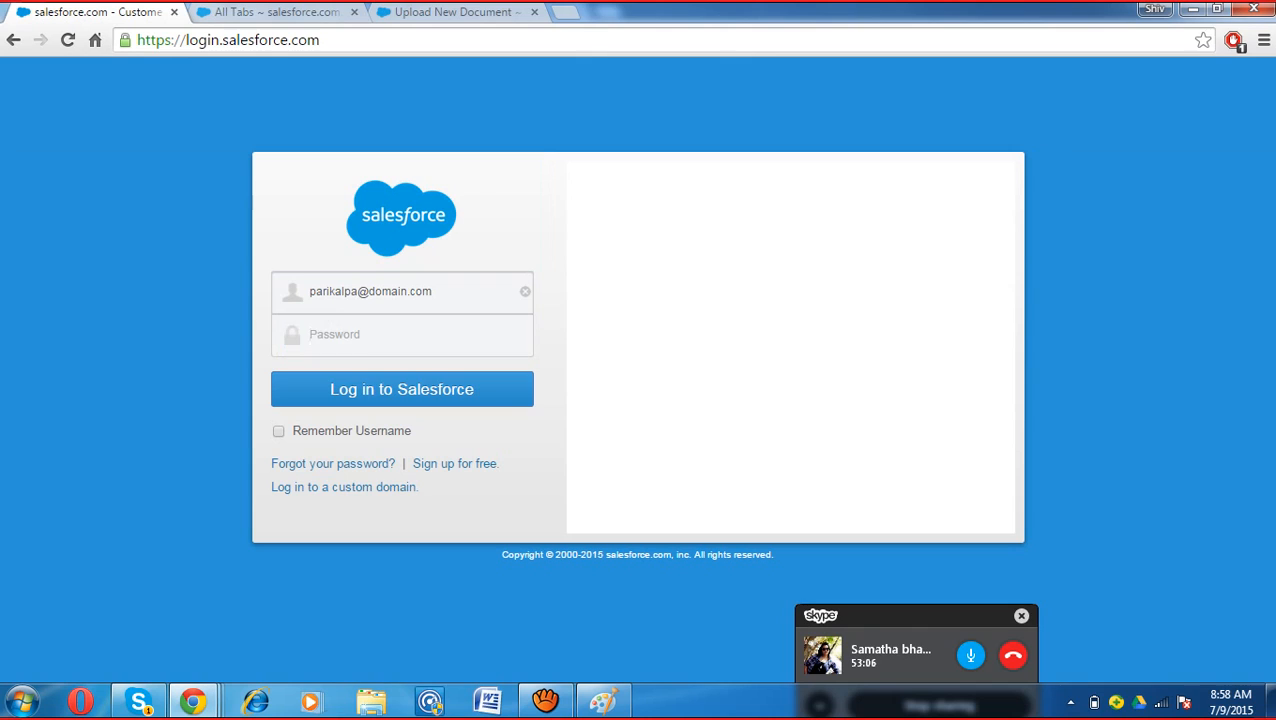
text(********)
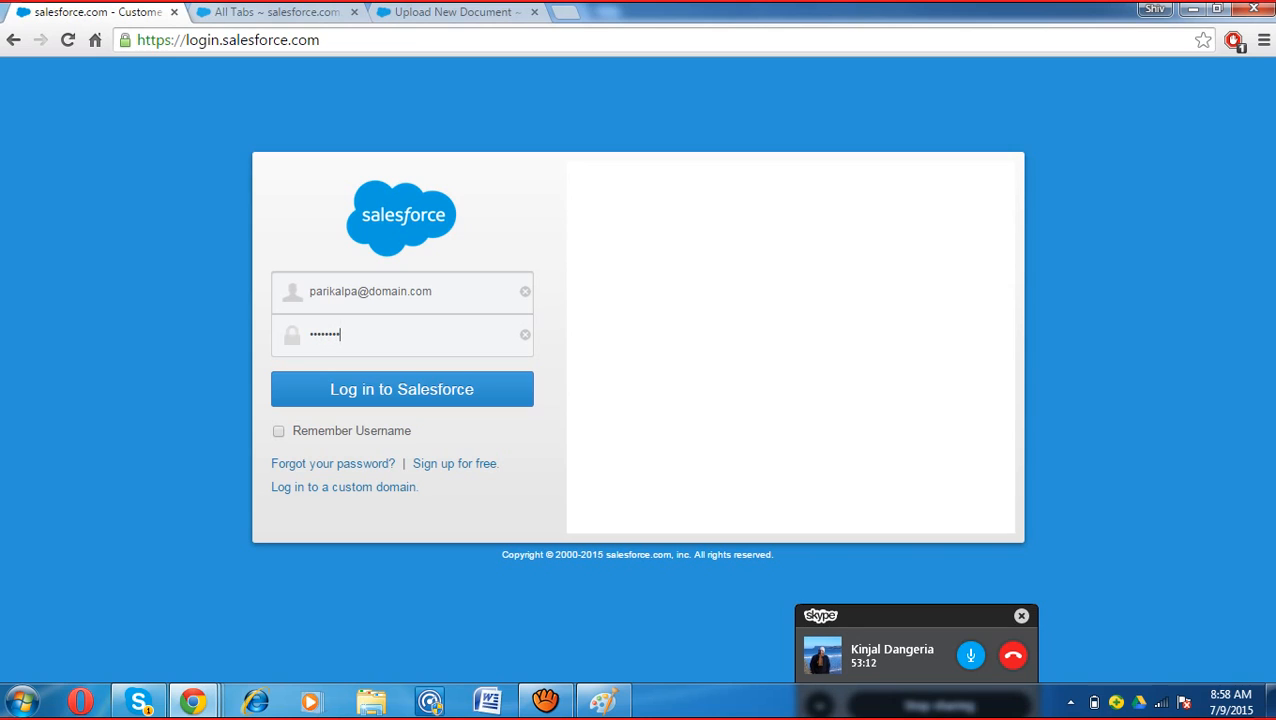
key(Return)
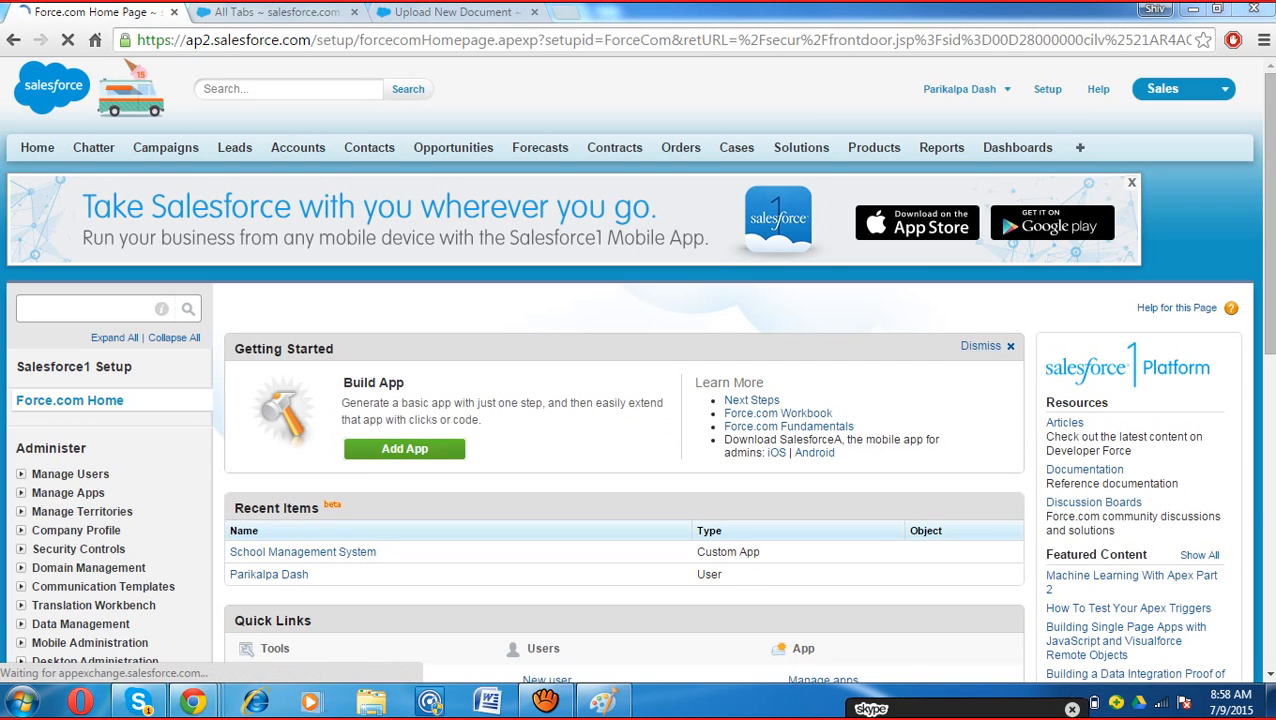
Step: Switch to the School Management System app and open its Home page
click(1183, 89)
click(1183, 89)
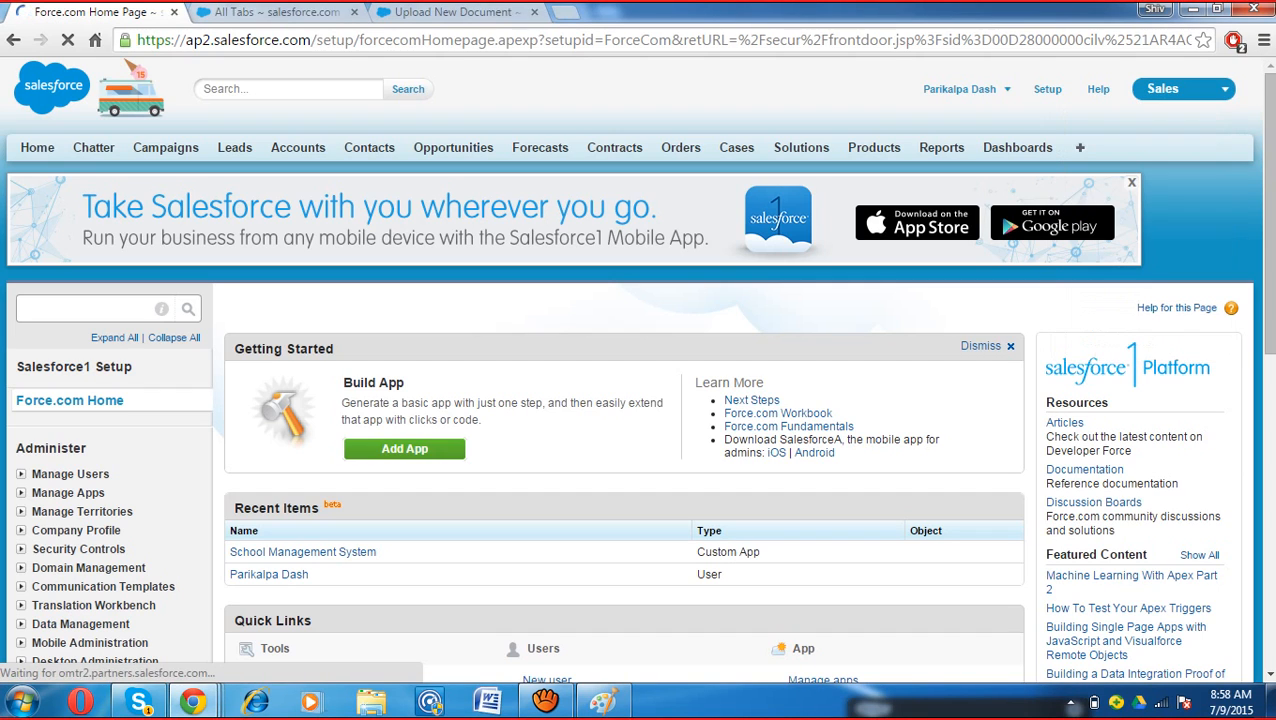
click(1183, 89)
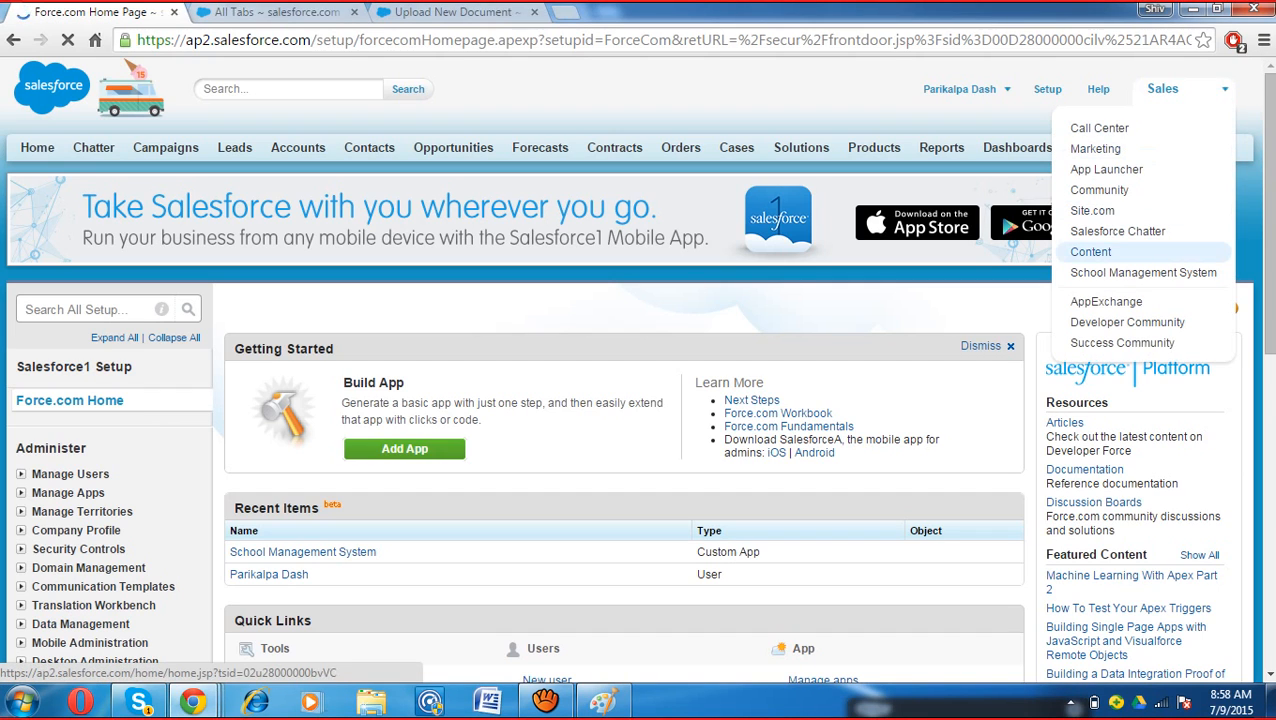
click(1143, 273)
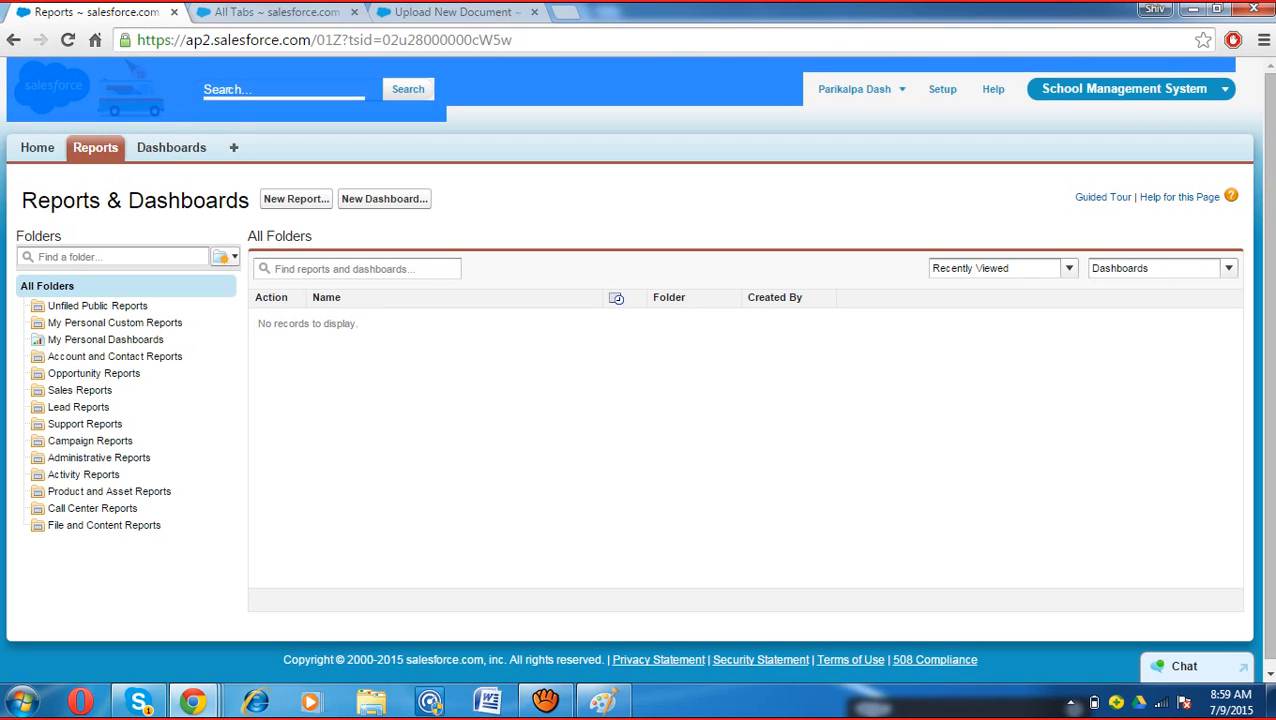
mouse_move(603, 701)
click(37, 148)
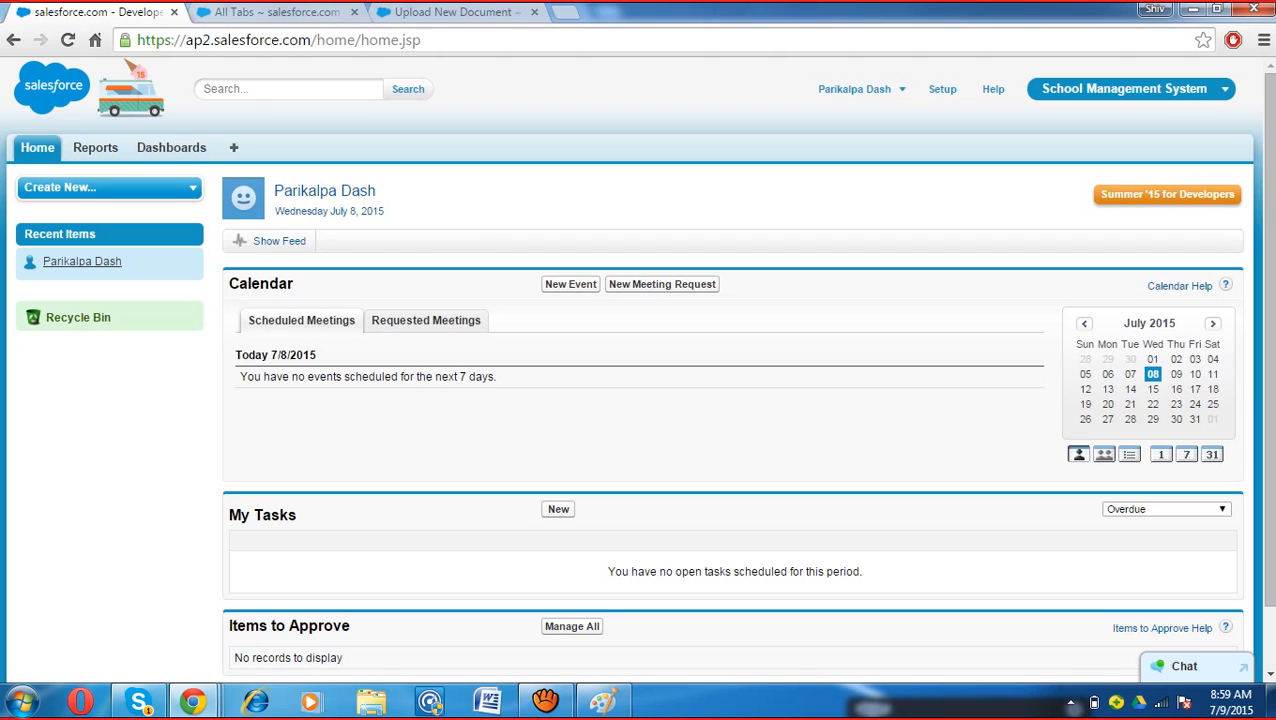
Step: Open an extra blank browser tab and return to the School Management System home page
click(565, 12)
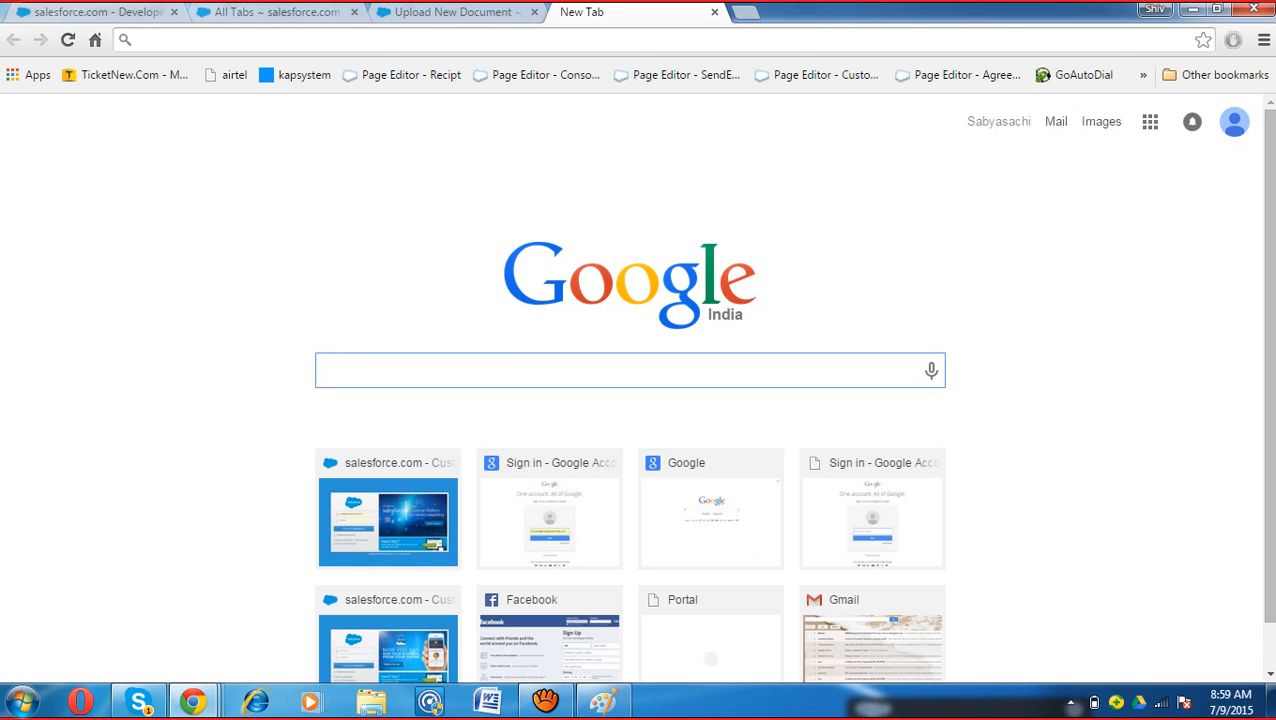
click(98, 13)
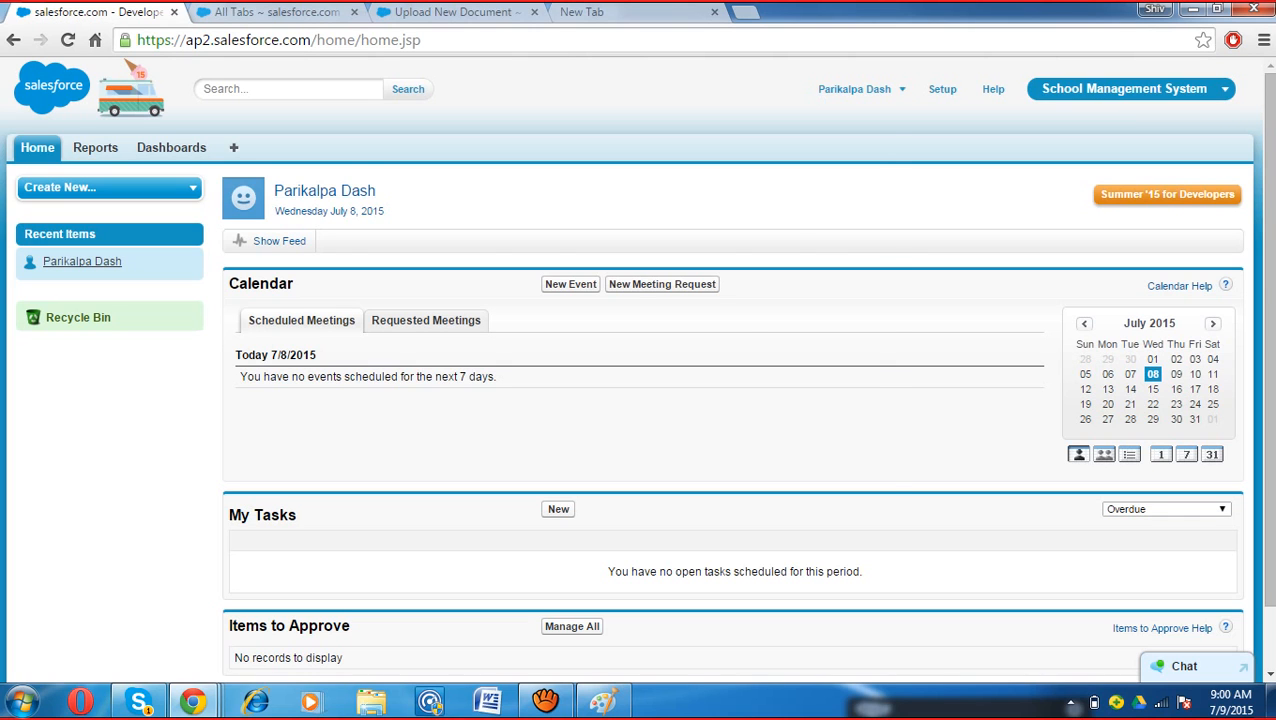
drag(620, 154, 909, 682)
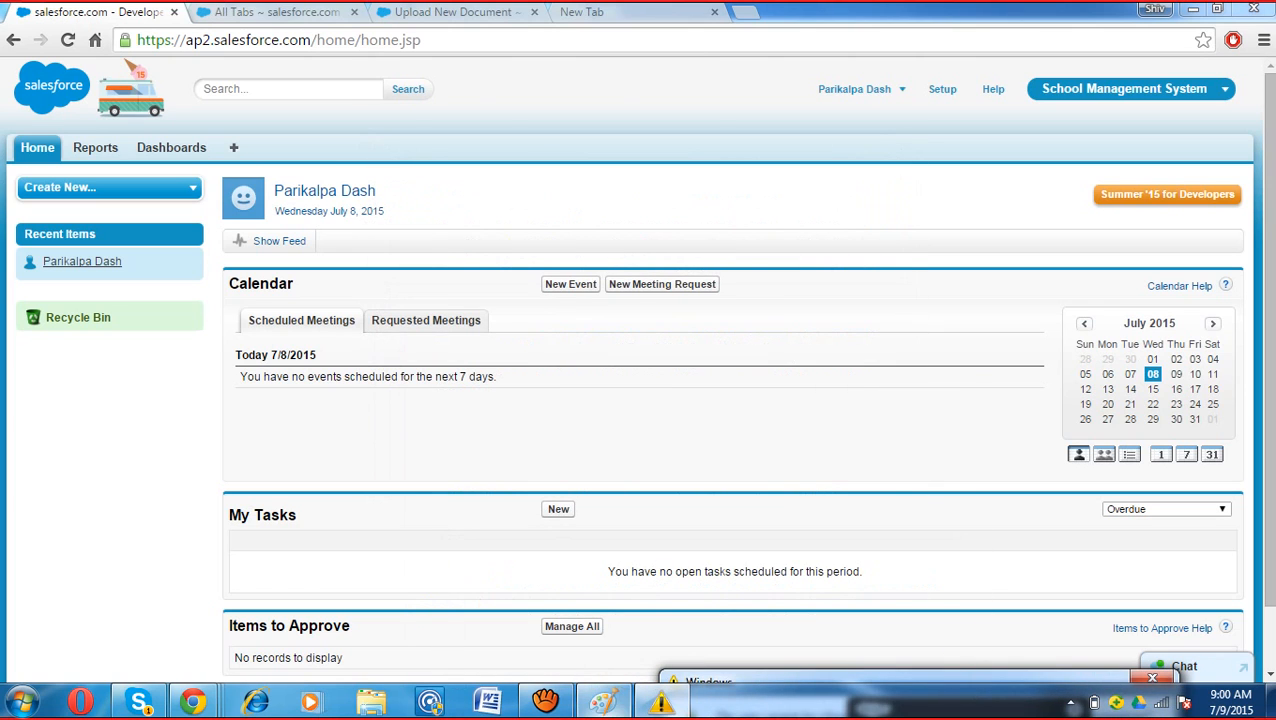
Step: Bring up the Paint diagram, start Microsoft Excel with a blank workbook, and move along the first row to cell F1
click(602, 701)
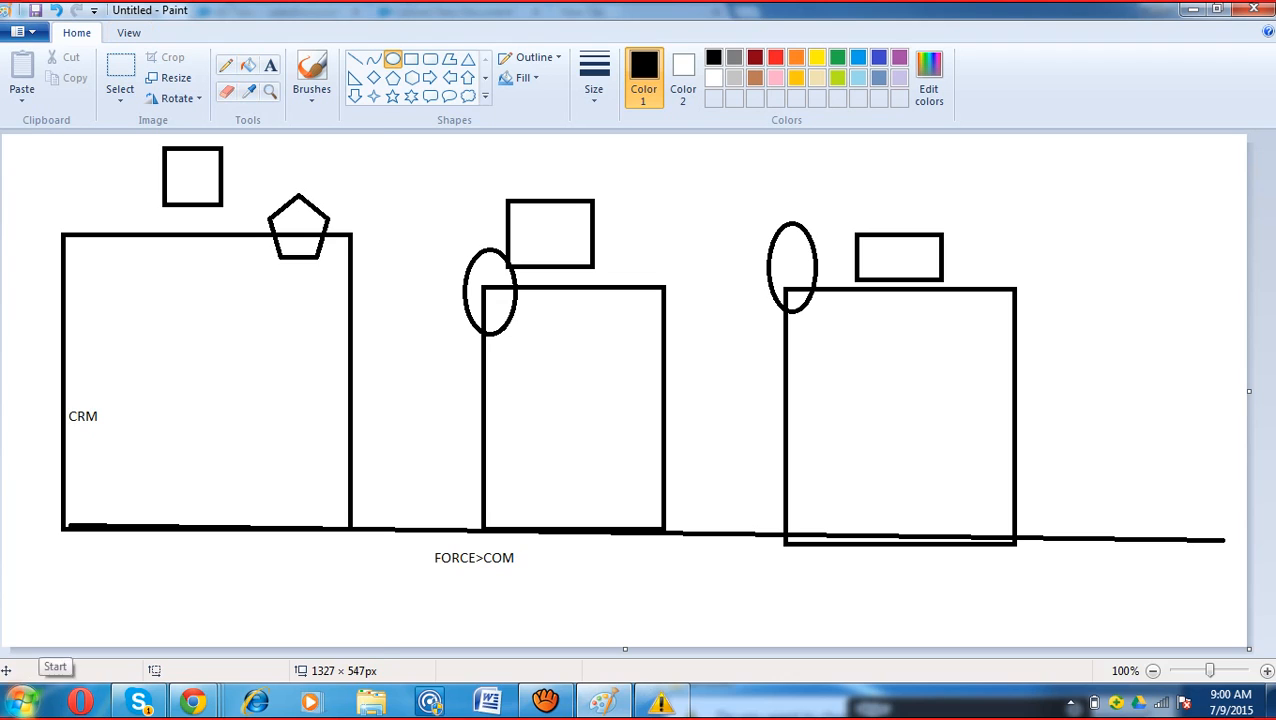
click(22, 701)
key(Up)
key(Up)
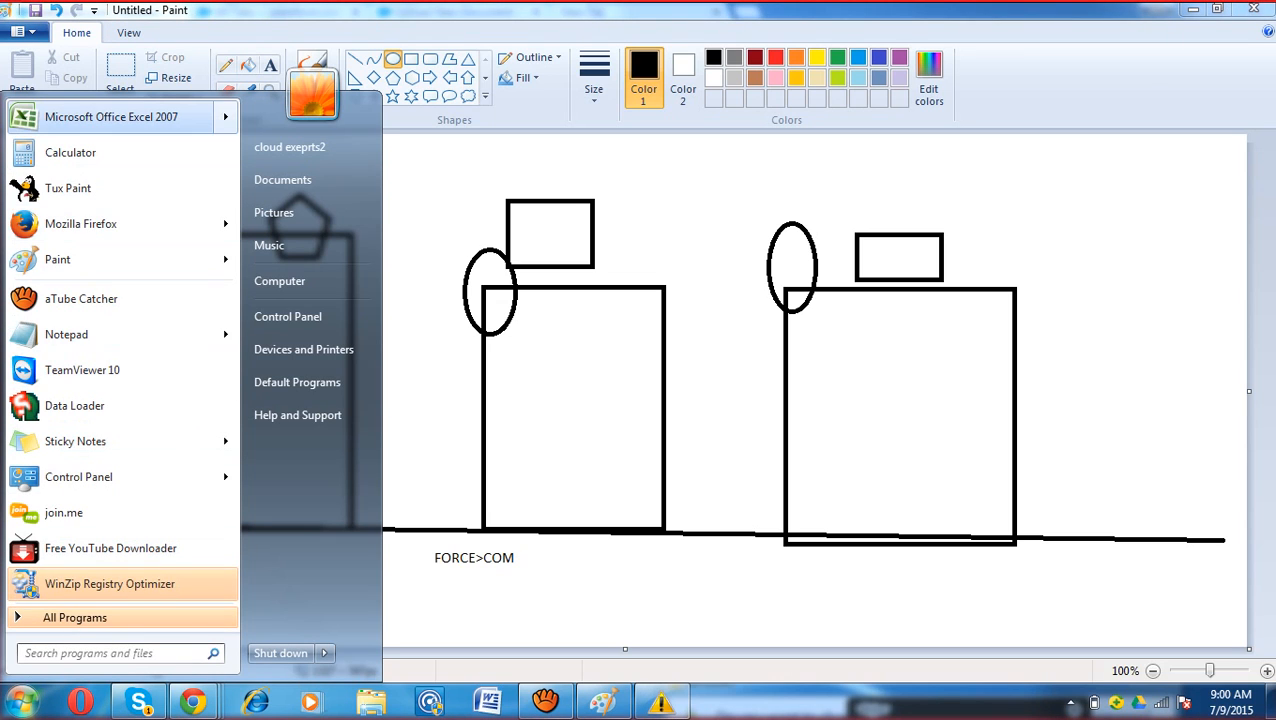
key(Right)
key(Escape)
key(Escape)
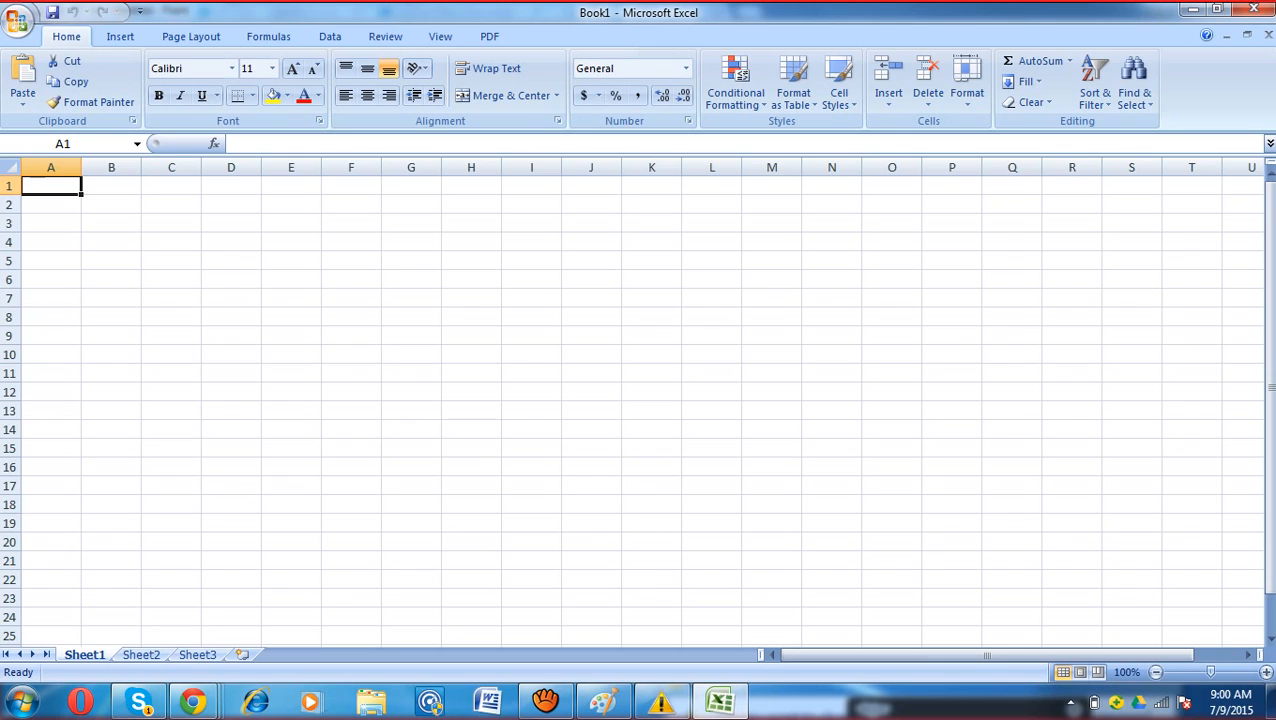
key(Right)
key(Right)
key(Right)
key(Right)
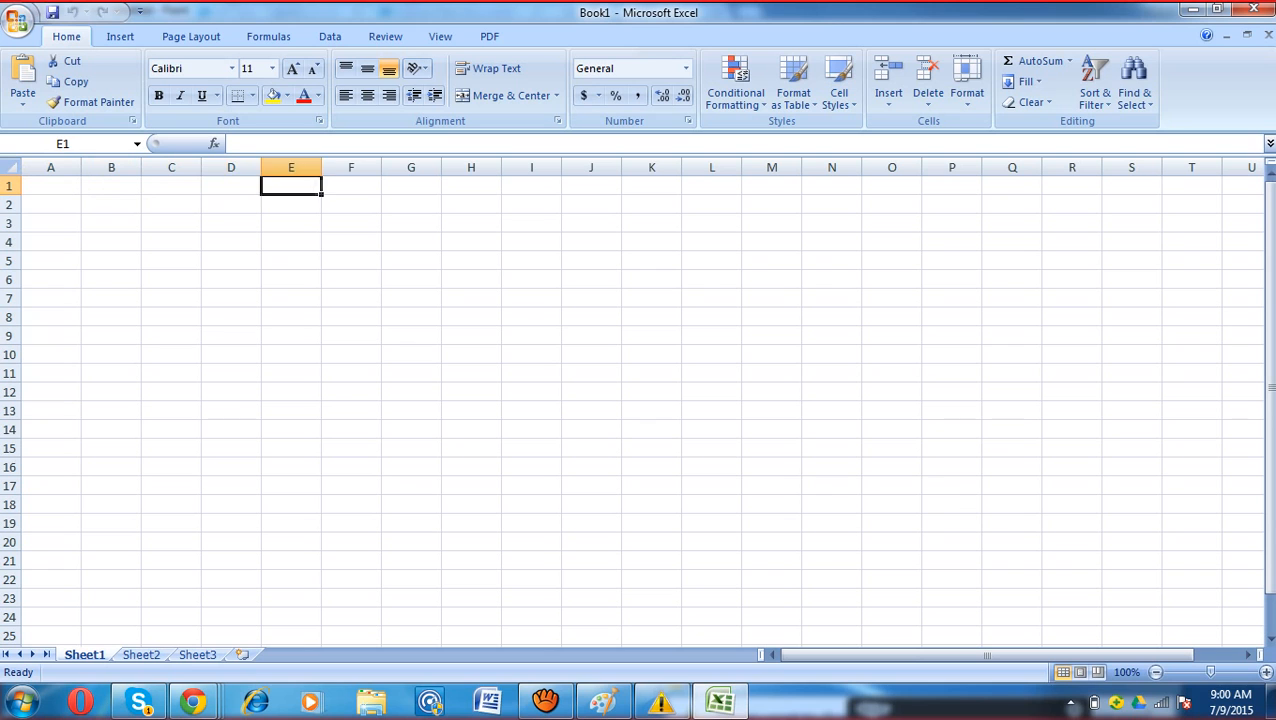
key(Right)
Step: Switch to the Enterprise Edition Salesforce window and examine the Windsor Gardens Pvt. Ltd. account's details
key(alt+Tab)
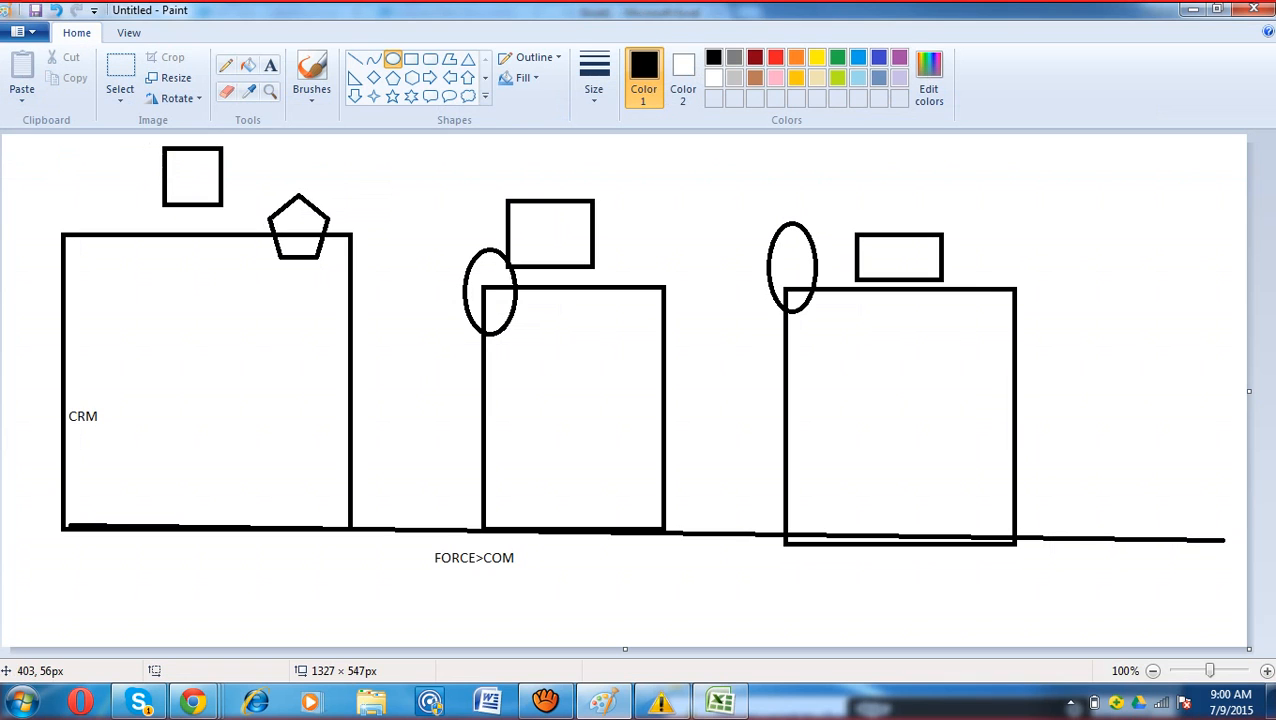
click(193, 702)
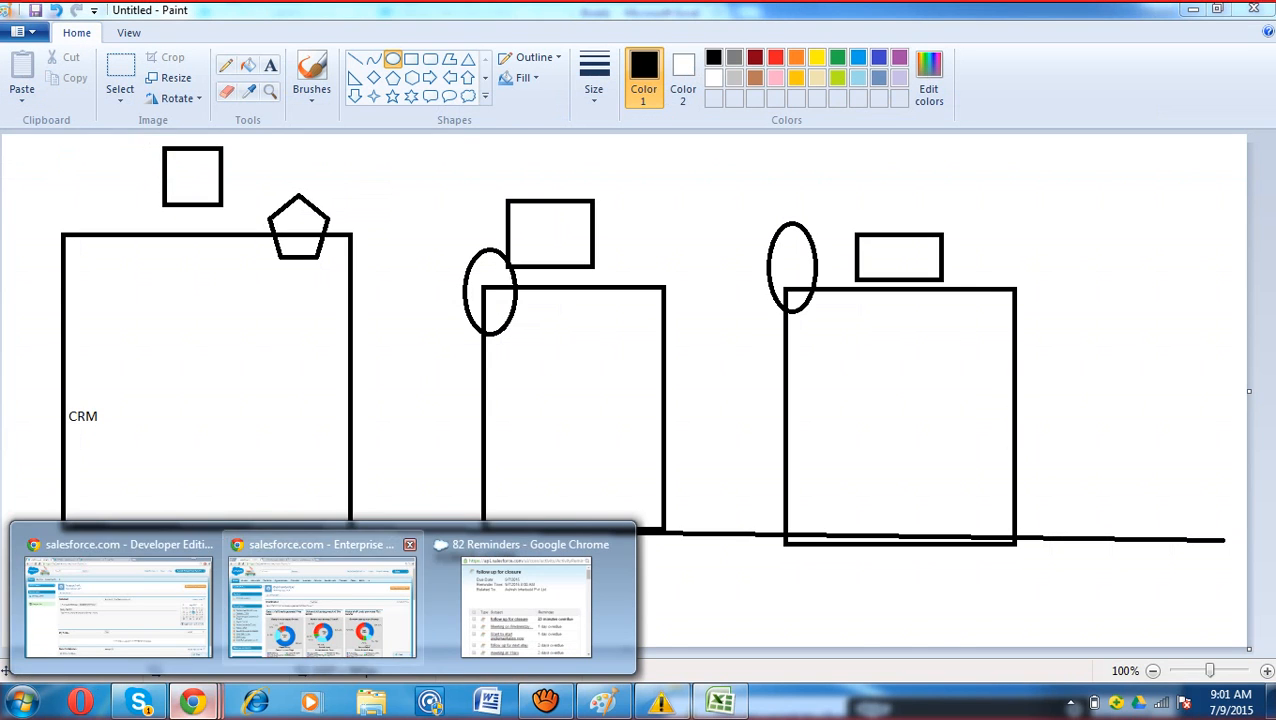
click(322, 605)
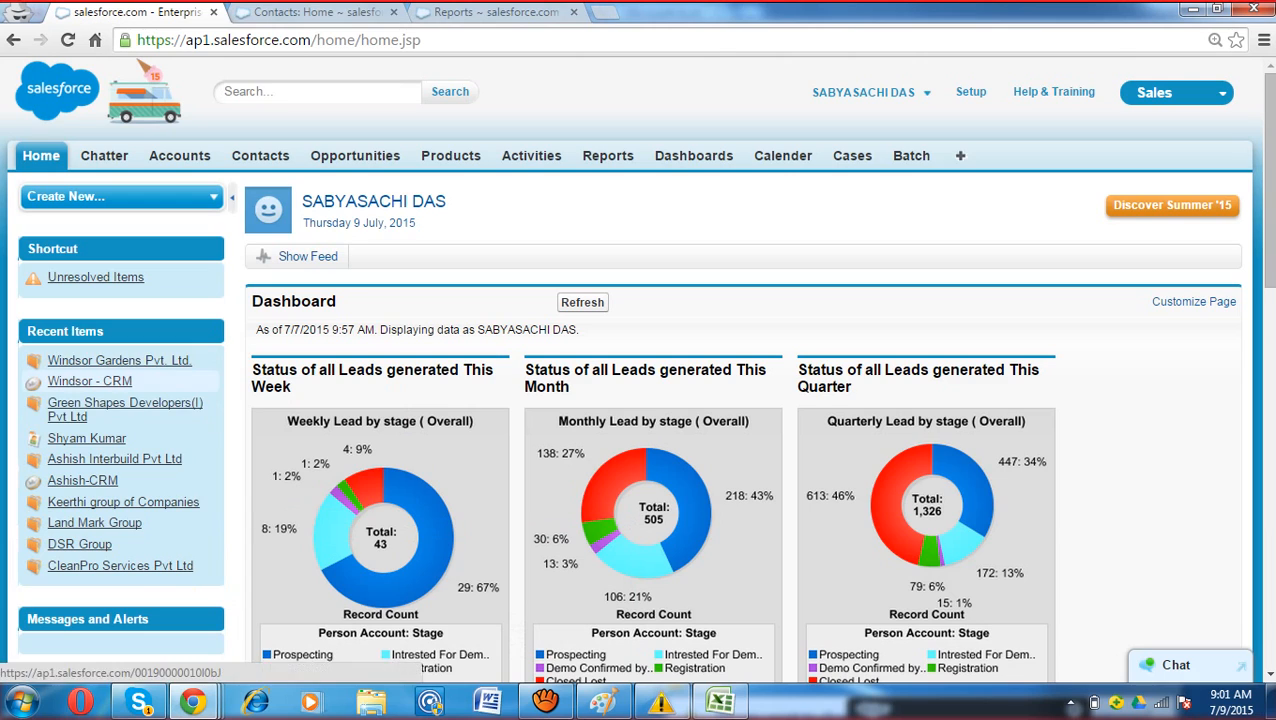
click(119, 360)
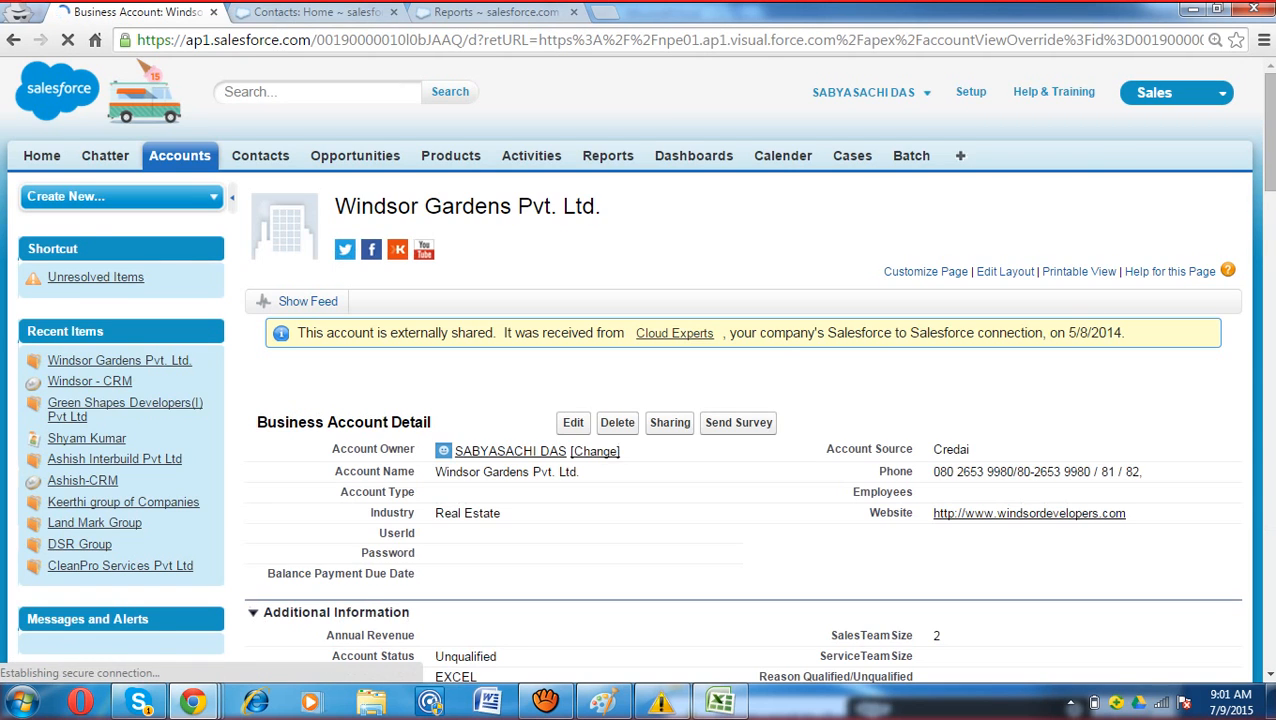
scroll(675, 240, down, 2)
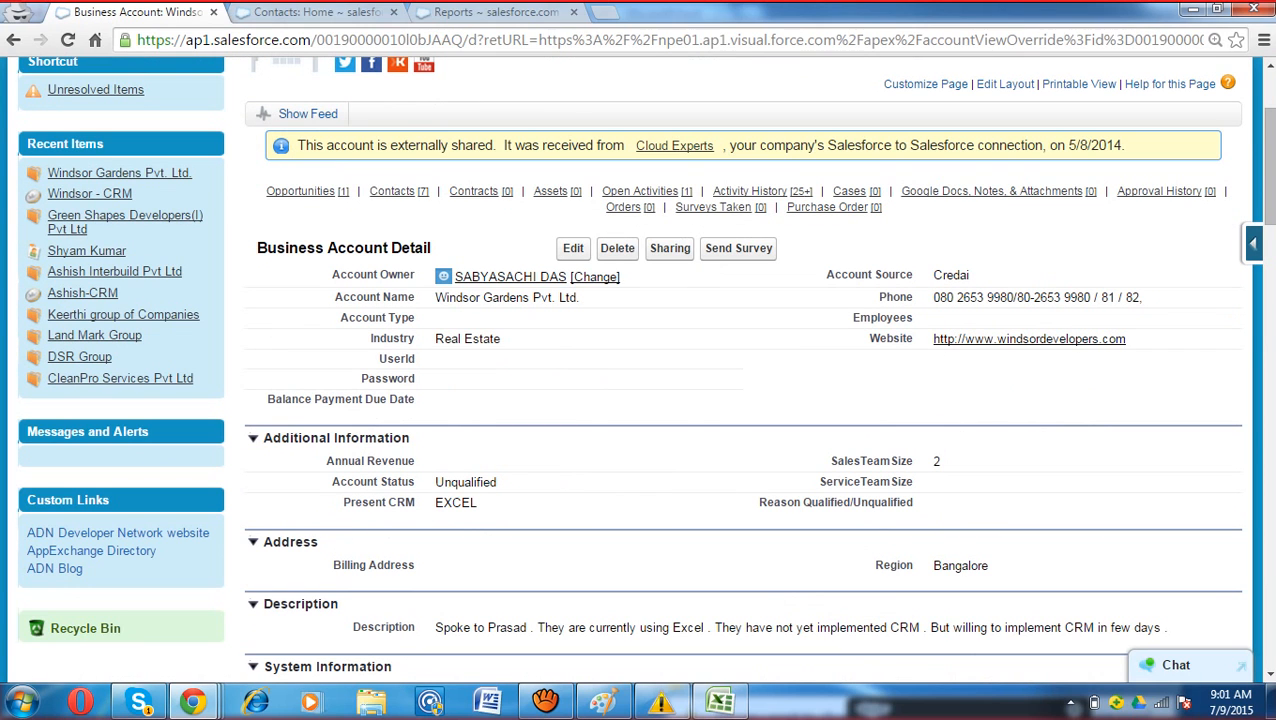
Step: Return to the blank Excel workbook and walk across the first row's columns, ending in cell A1
key(alt+Tab)
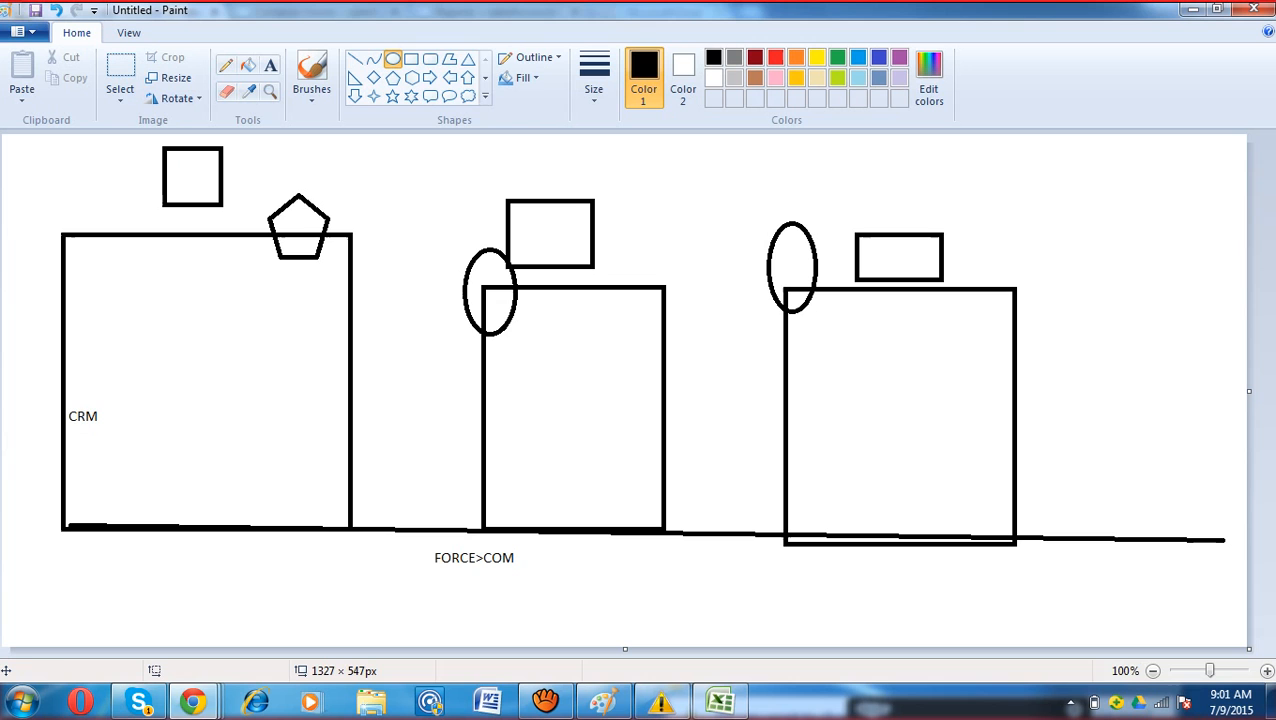
key(alt+Tab)
key(alt+Tab)
key(alt+Tab)
key(alt+Tab)
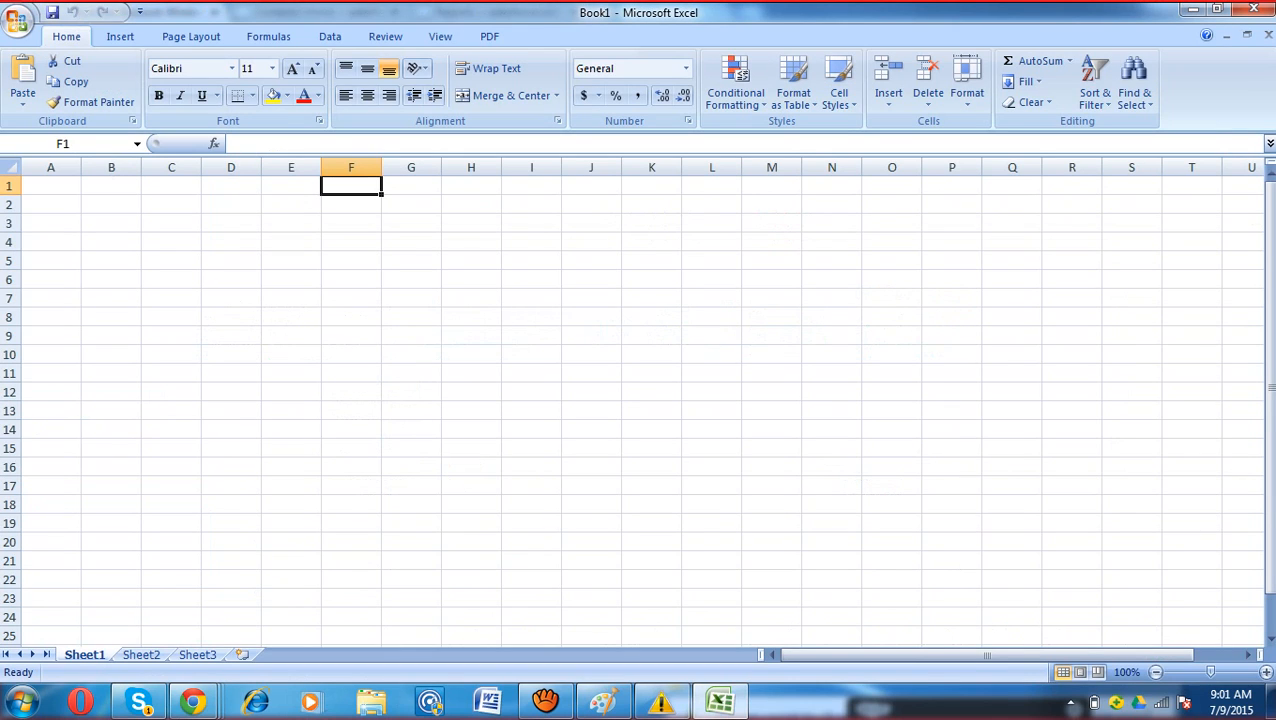
key(Home)
key(Right)
key(Right)
key(Right)
key(ctrl+space)
key(Right)
key(Right)
key(Right)
key(Home)
Step: Enter the abbreviated column headings N, e, p, m, f, m and a in cells A1 to G1
text(N)
key(Tab)
text(e)
key(Tab)
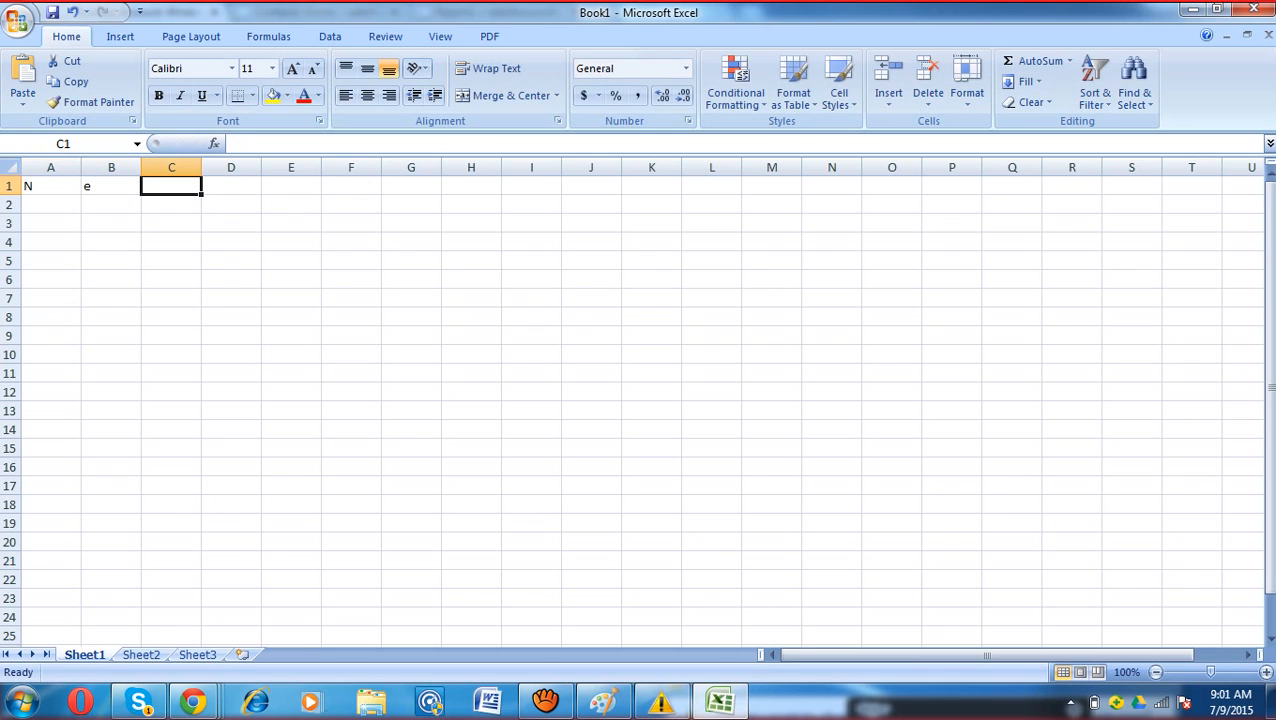
text(p)
key(Tab)
text(m)
key(Tab)
text(f)
key(Tab)
text(m)
key(Tab)
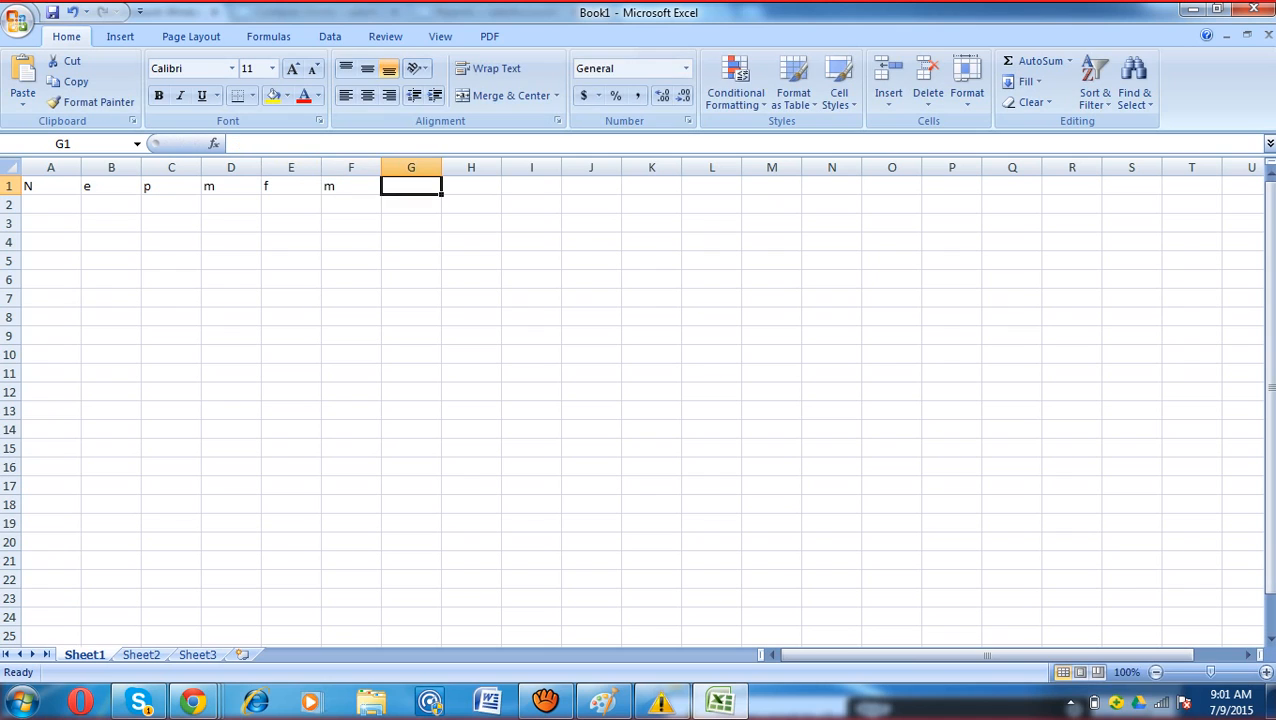
text(a)
key(Tab)
Step: Highlight columns A to D below the headings one row at a time, from row 2 through row 5, as record rows
key(Left)
key(Left)
key(Left)
key(Left)
key(Left)
key(Left)
key(Left)
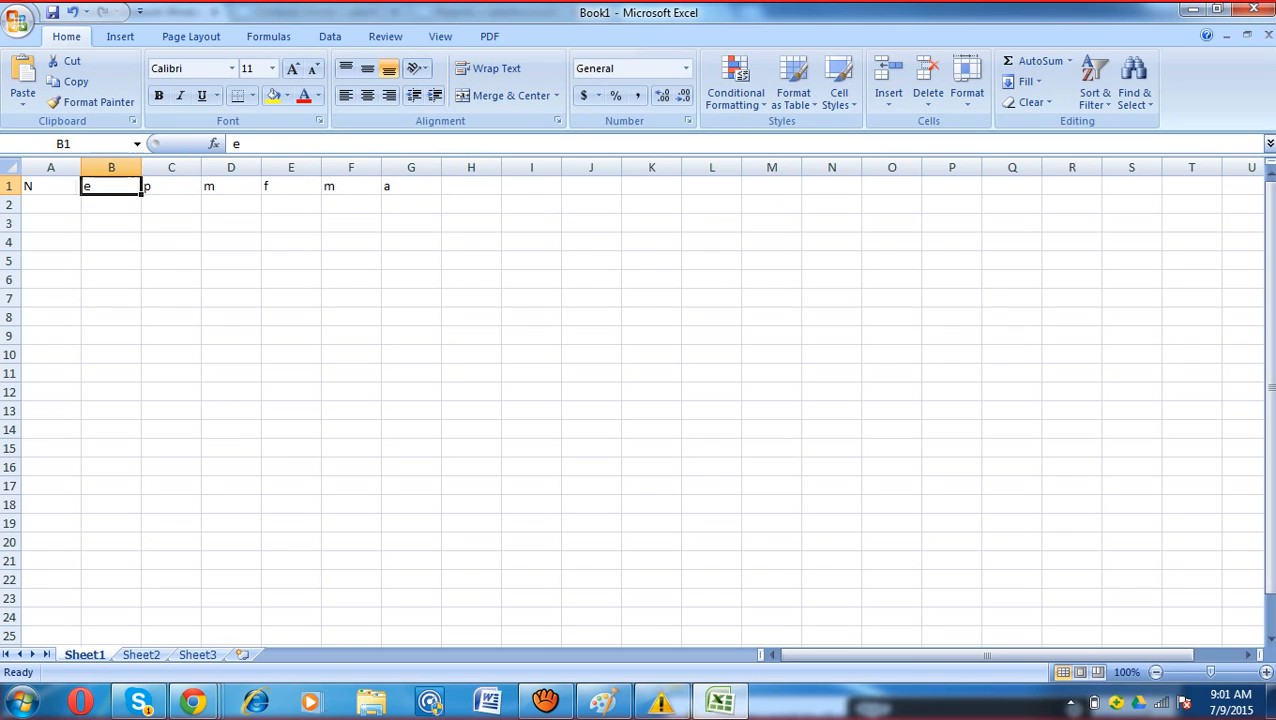
key(Down)
key(shift+Right)
key(shift+Right)
key(shift+Right)
key(shift+Right)
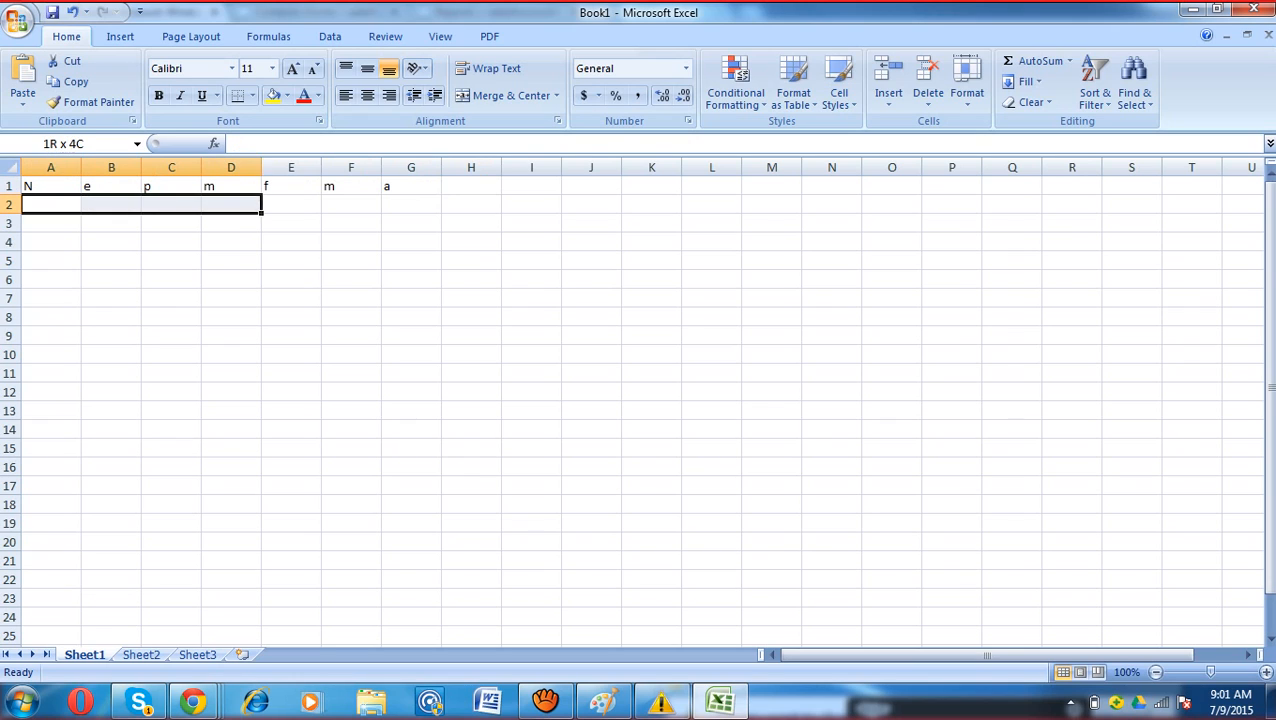
key(Down)
key(shift+Right)
key(shift+Right)
key(shift+Right)
key(Down)
key(shift+Right)
key(shift+Right)
key(shift+Right)
key(Down)
key(shift+Right)
key(shift+Right)
key(shift+Right)
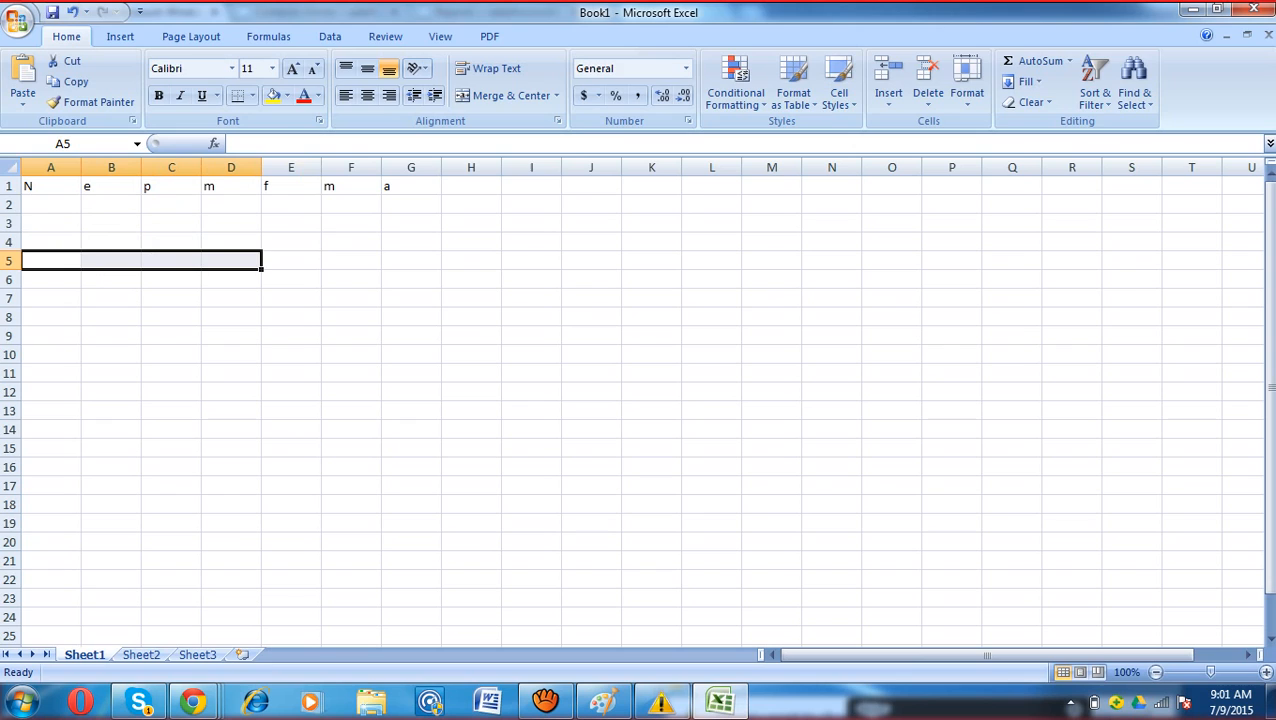
Step: Compare the Windsor Gardens account page with the Excel sheet and switch to the Developer Edition Salesforce window
key(alt+Tab)
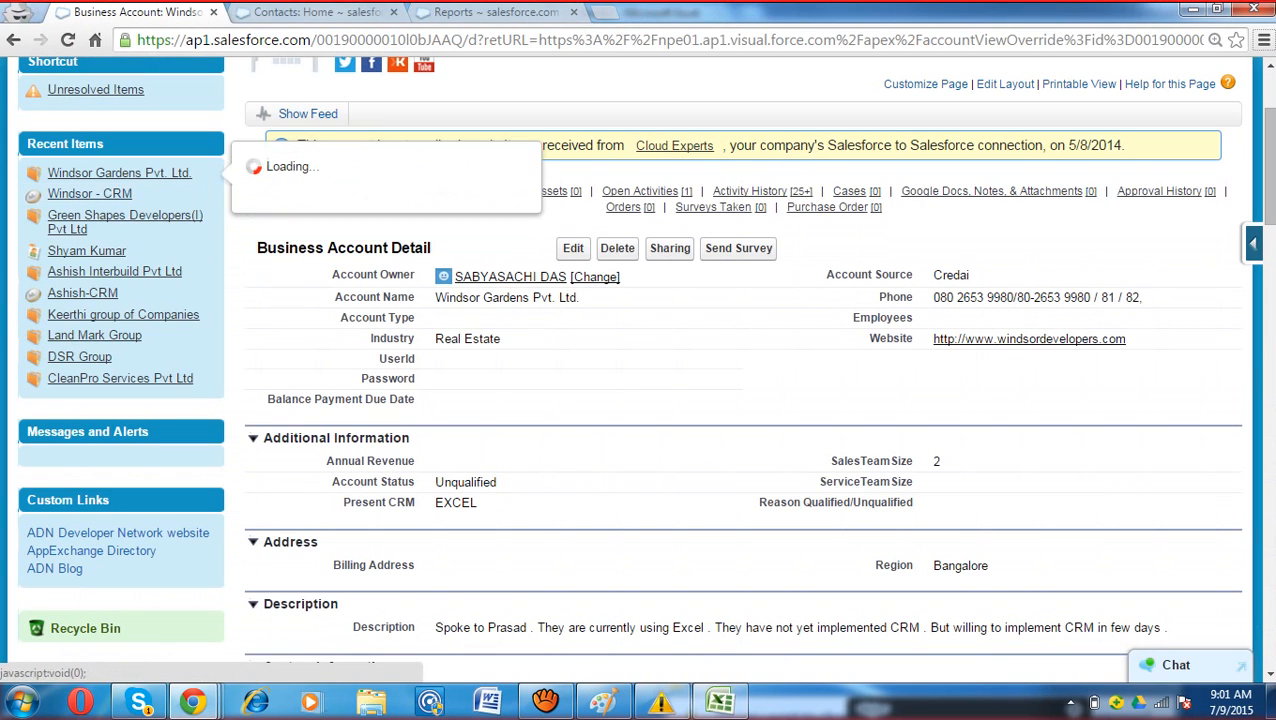
key(alt+Tab)
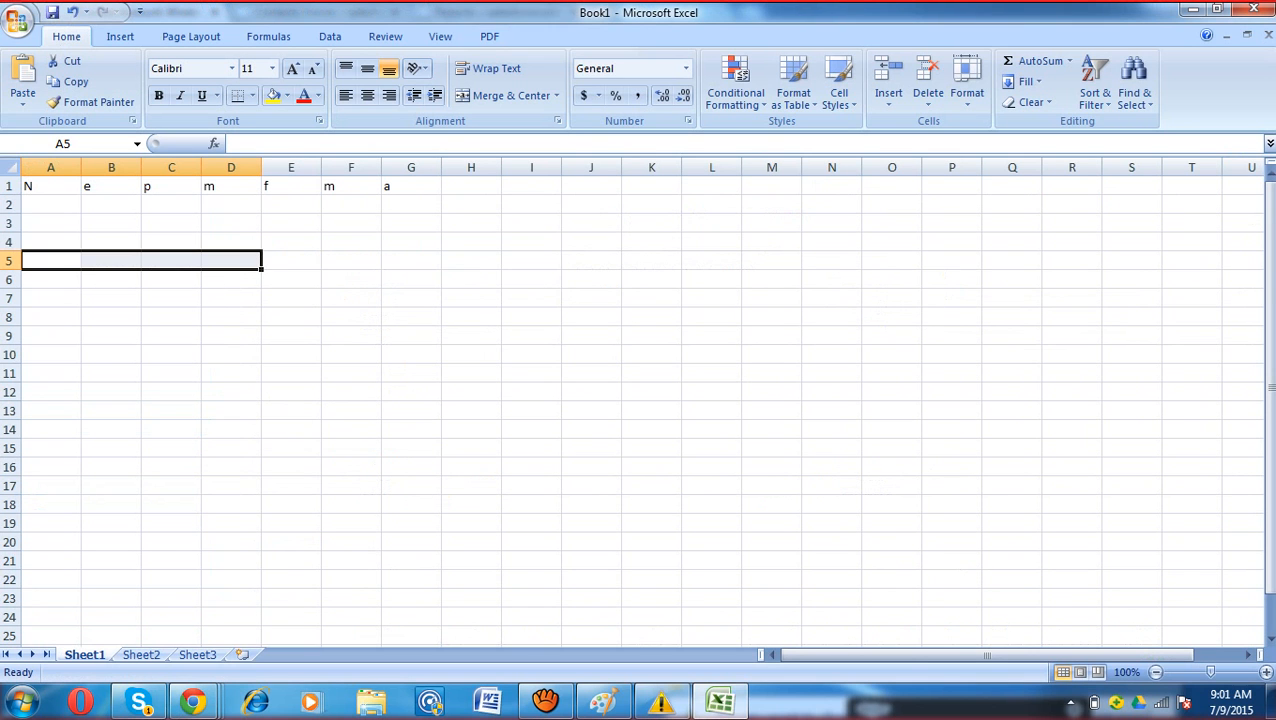
mouse_move(193, 701)
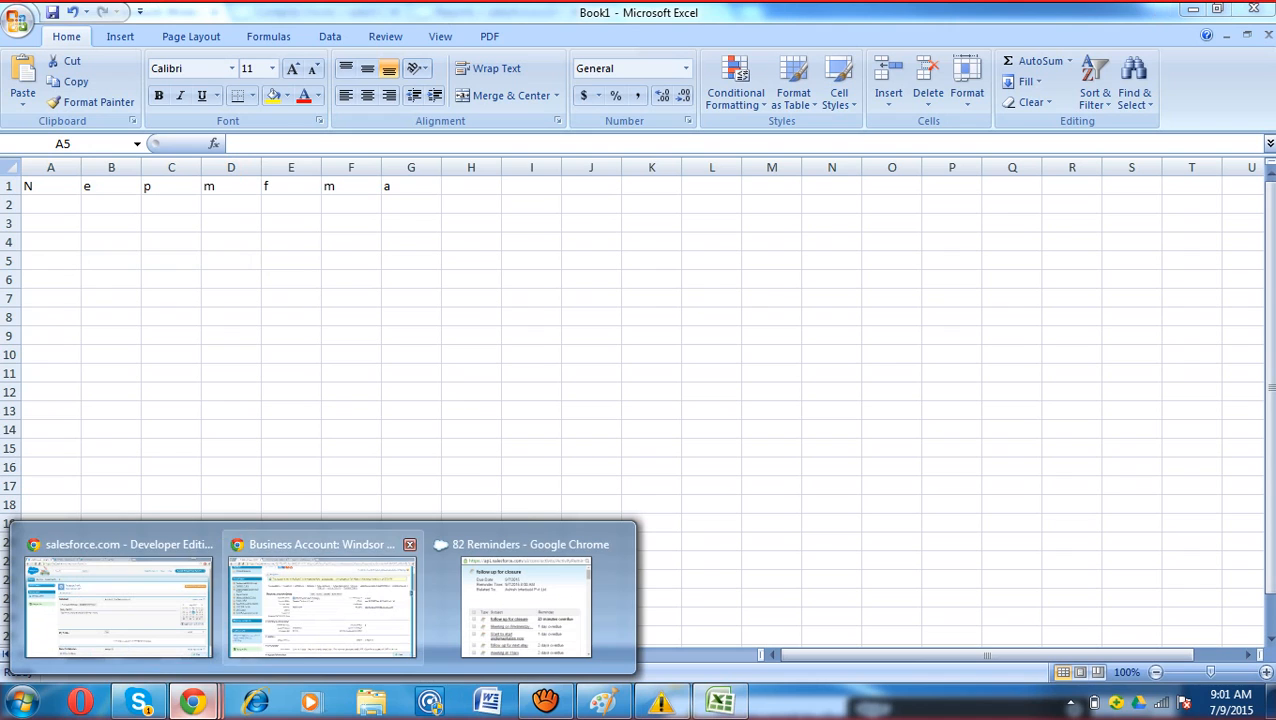
click(118, 600)
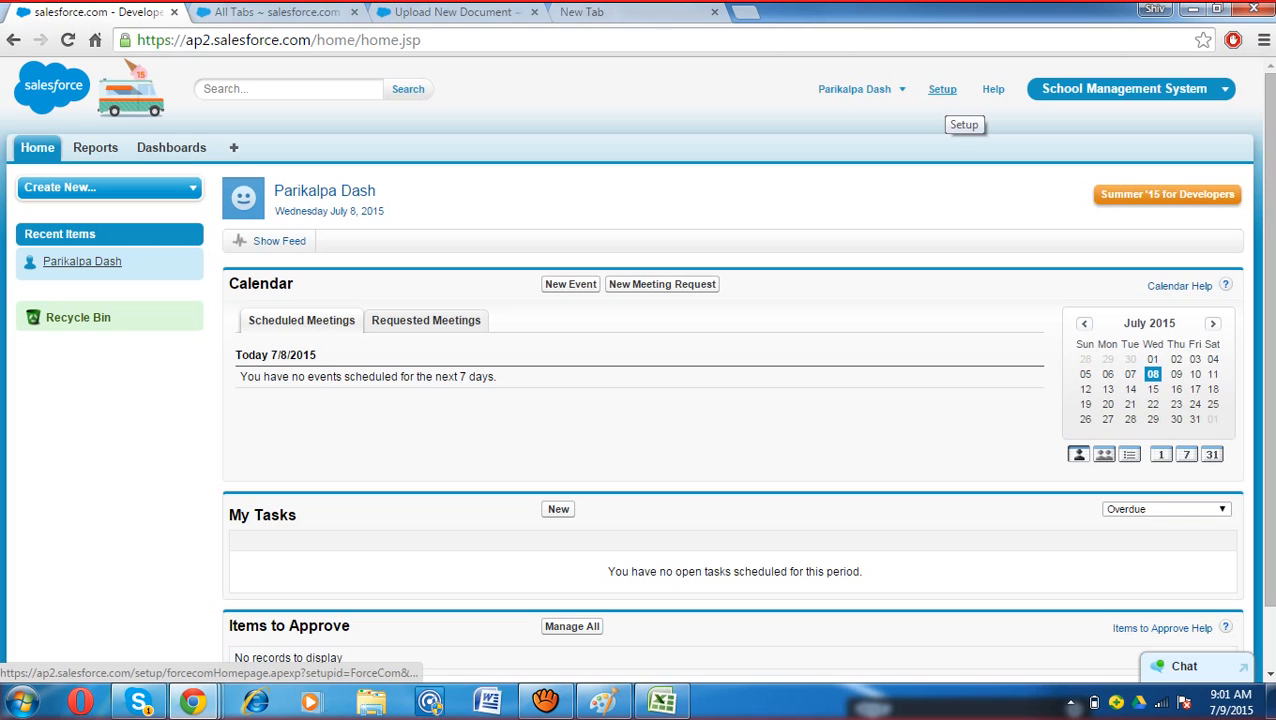
Step: Open the Custom Objects setup page in the Developer Edition org
click(942, 89)
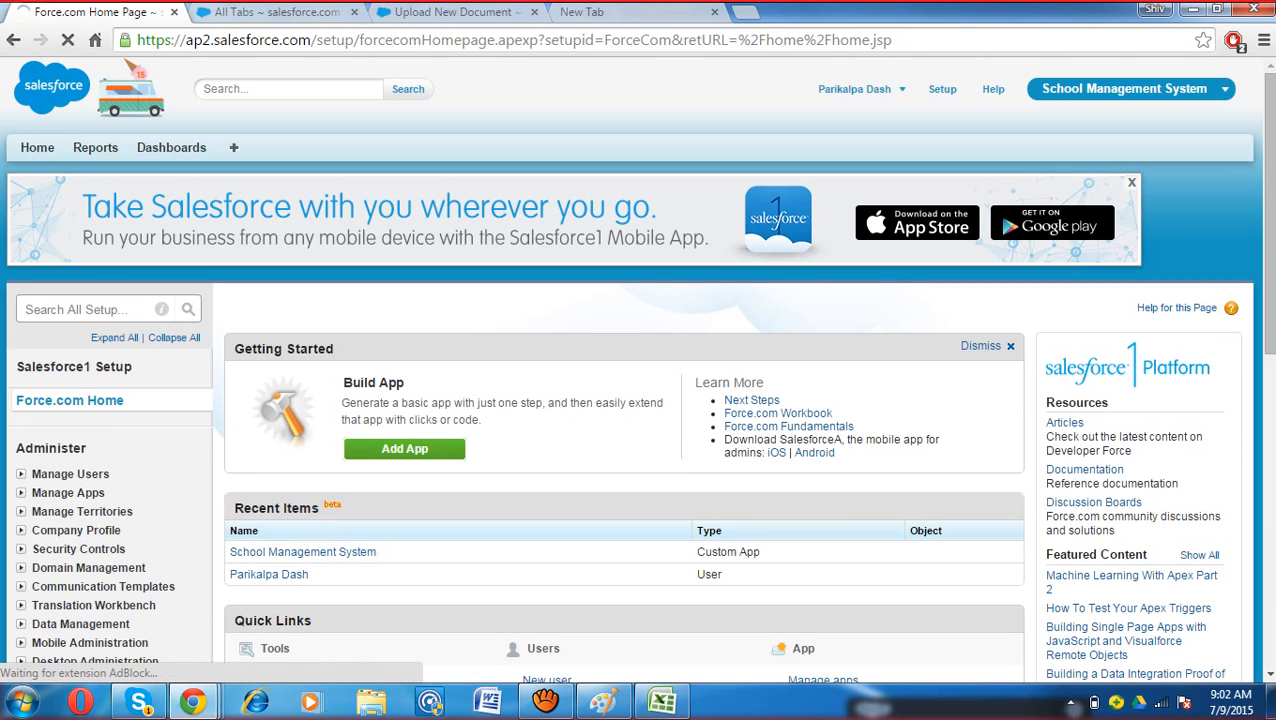
scroll(640, 400, down, 4)
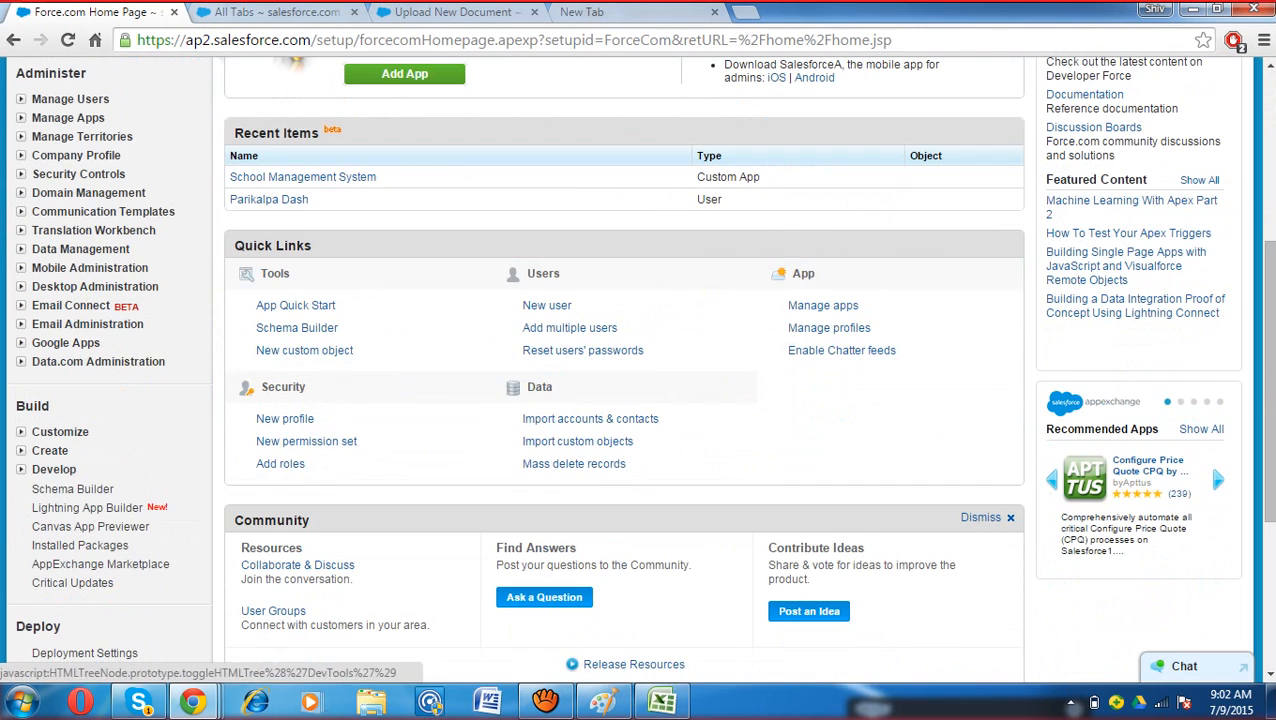
click(22, 450)
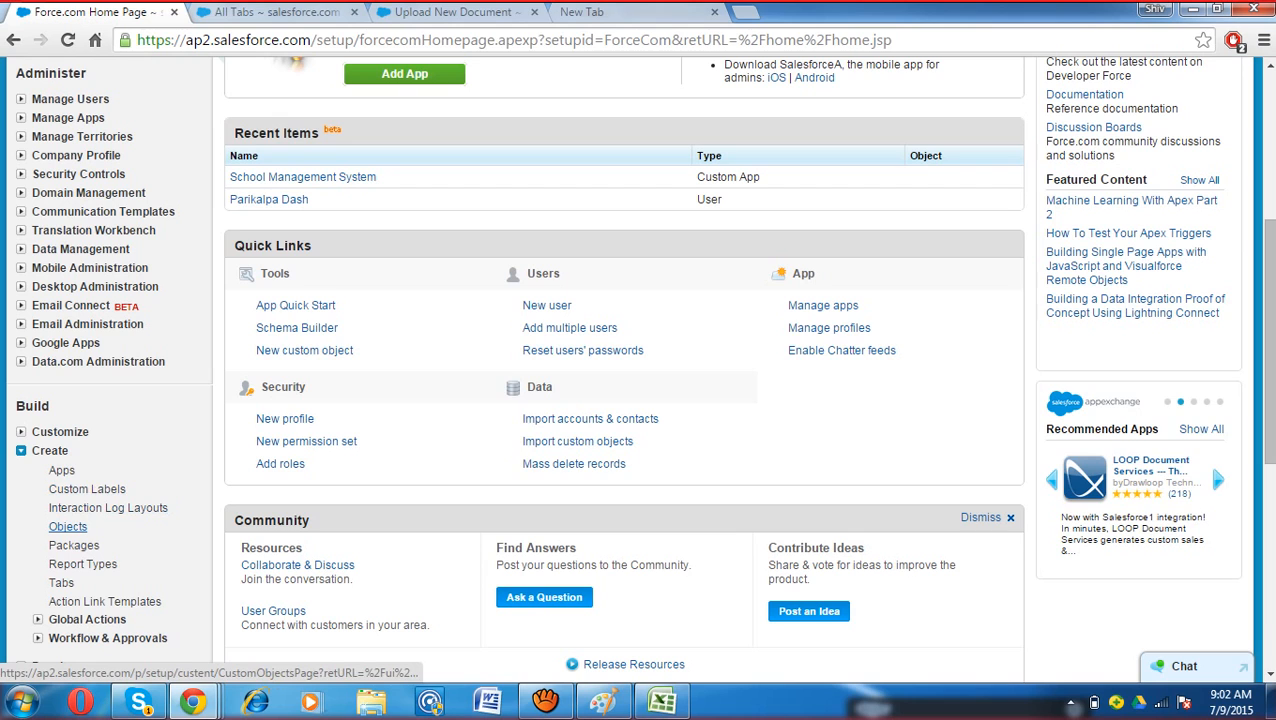
click(68, 526)
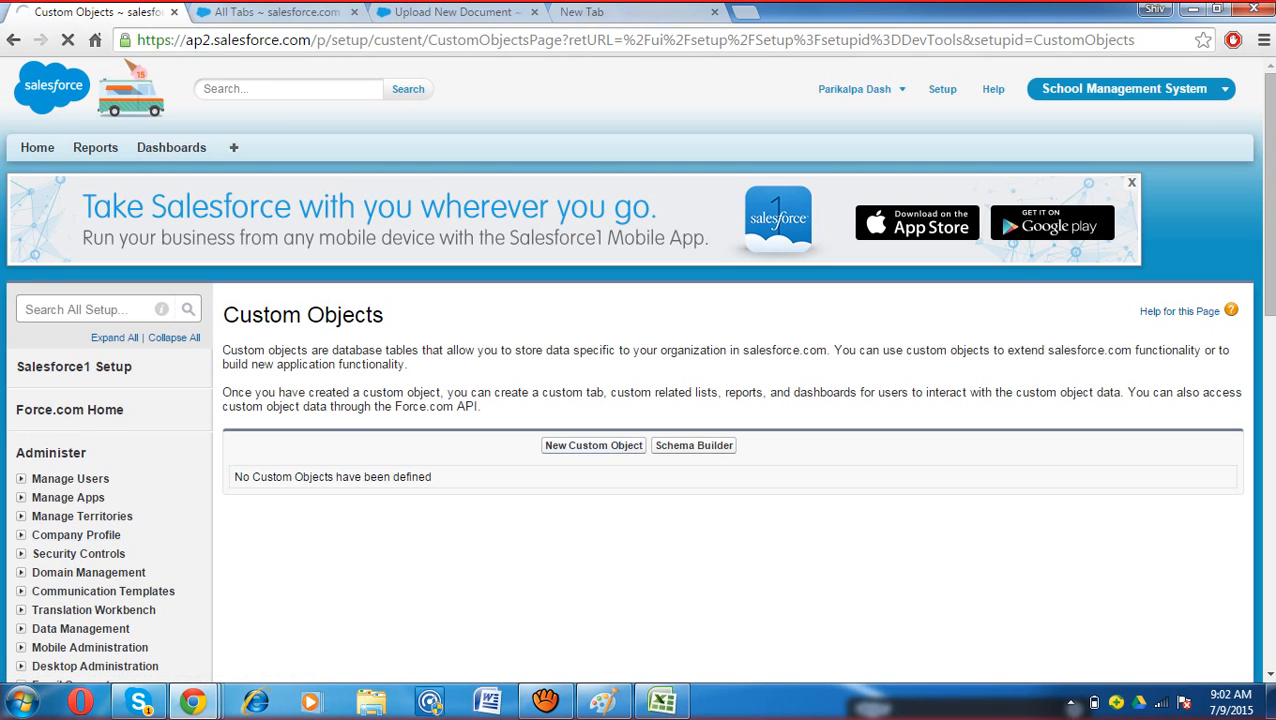
Step: Start a new custom object with the label Stuydent and the plural label Students
click(593, 445)
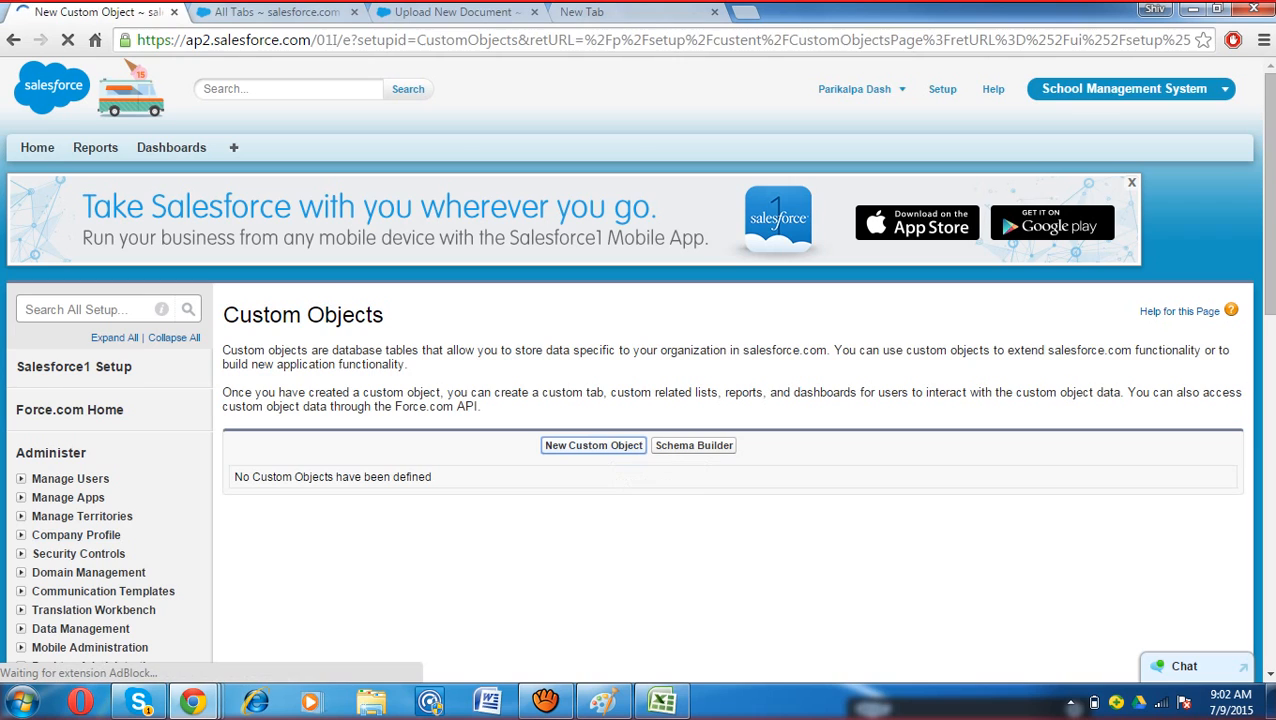
scroll(640, 400, down, 1)
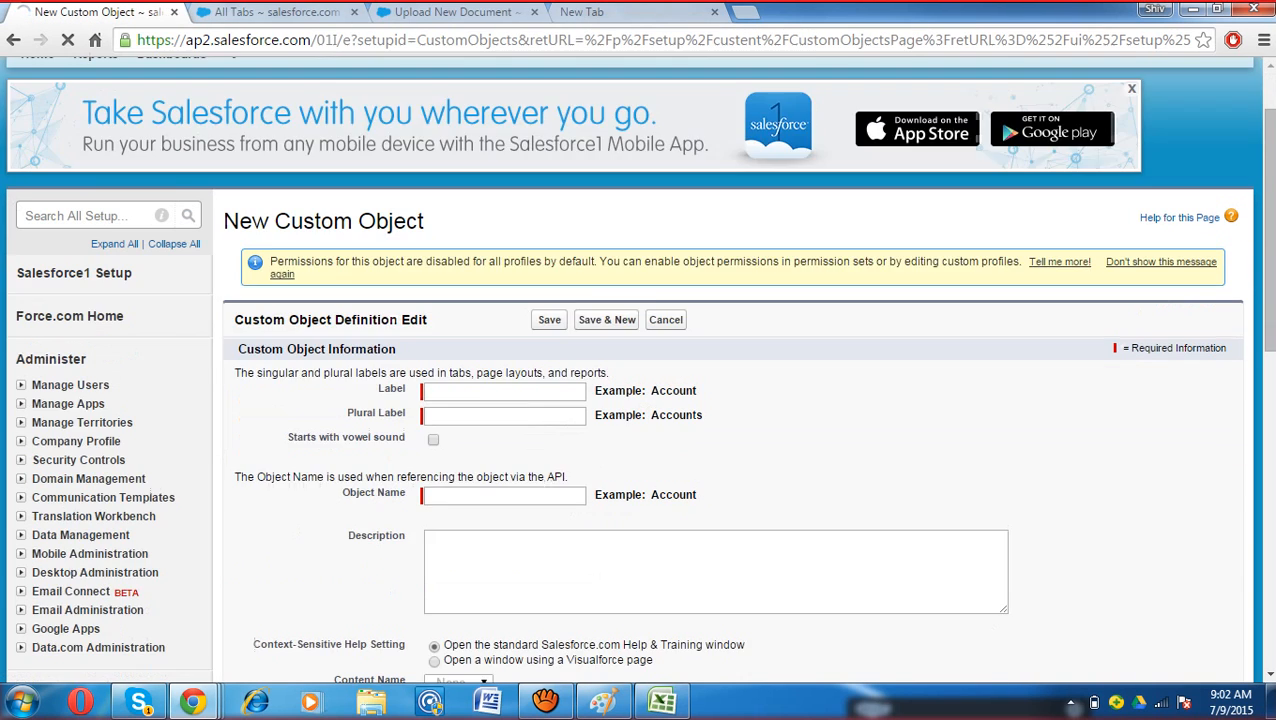
scroll(640, 400, down, 1)
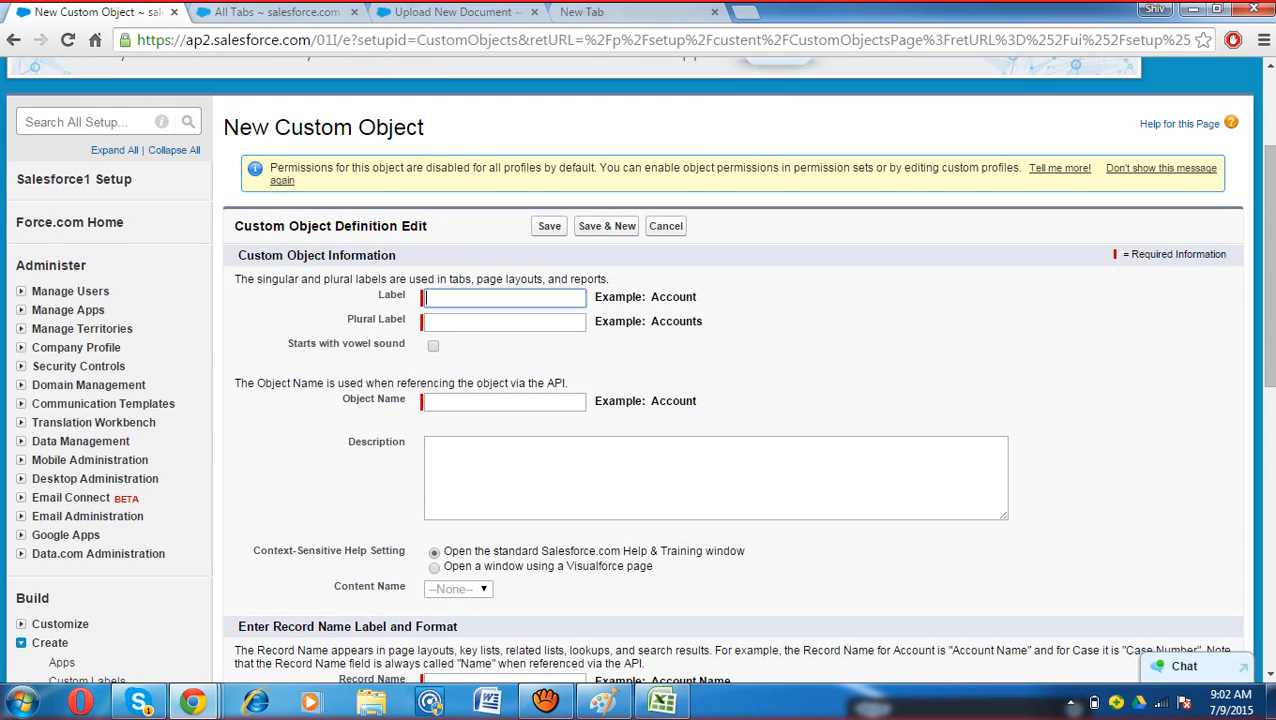
text(Stuydent)
key(Tab)
text(Students)
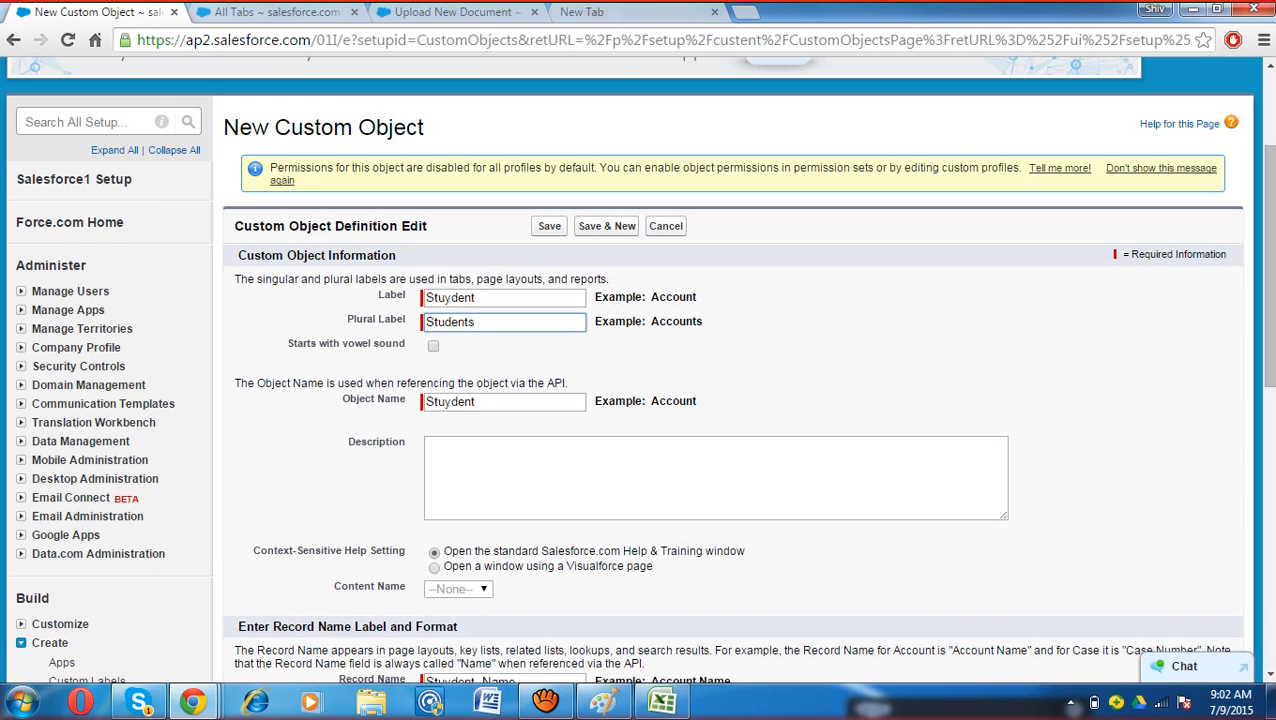
Step: Review the Object Name, Description and help settings of the new custom object without filling them in
click(490, 402)
click(760, 405)
scroll(760, 405, down, 1)
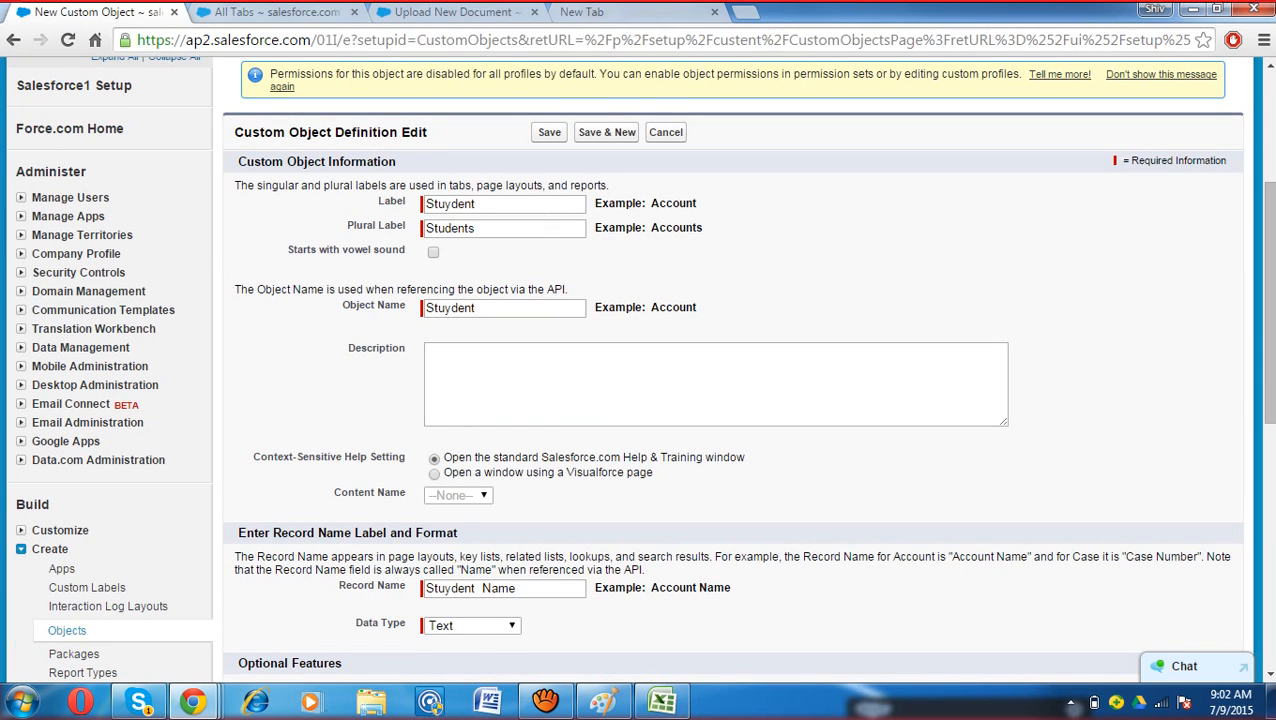
click(716, 385)
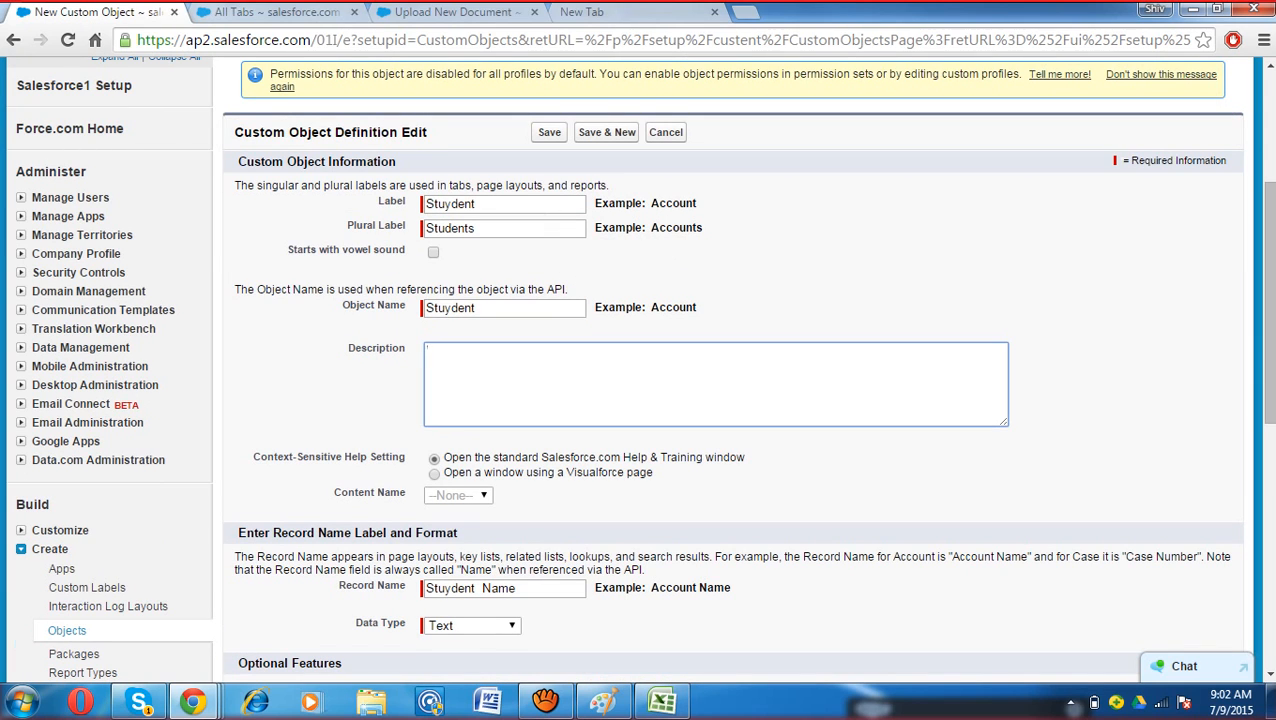
scroll(716, 385, down, 2)
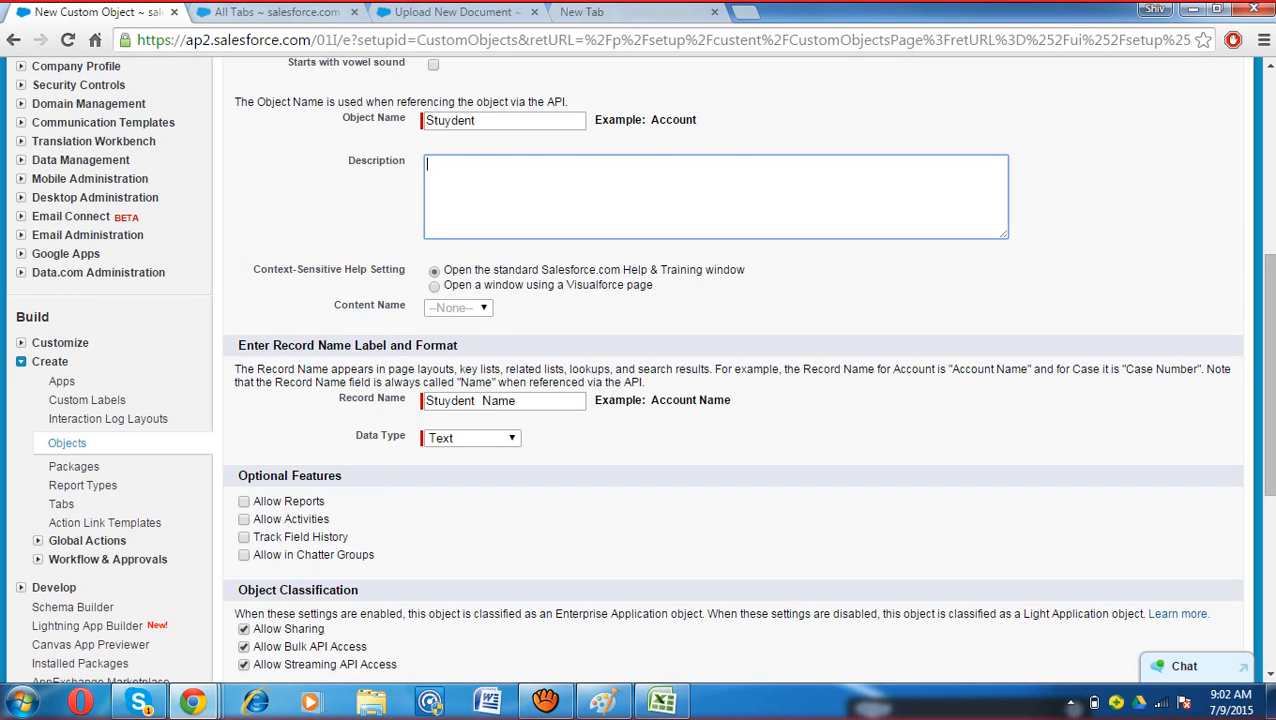
scroll(716, 385, down, 1)
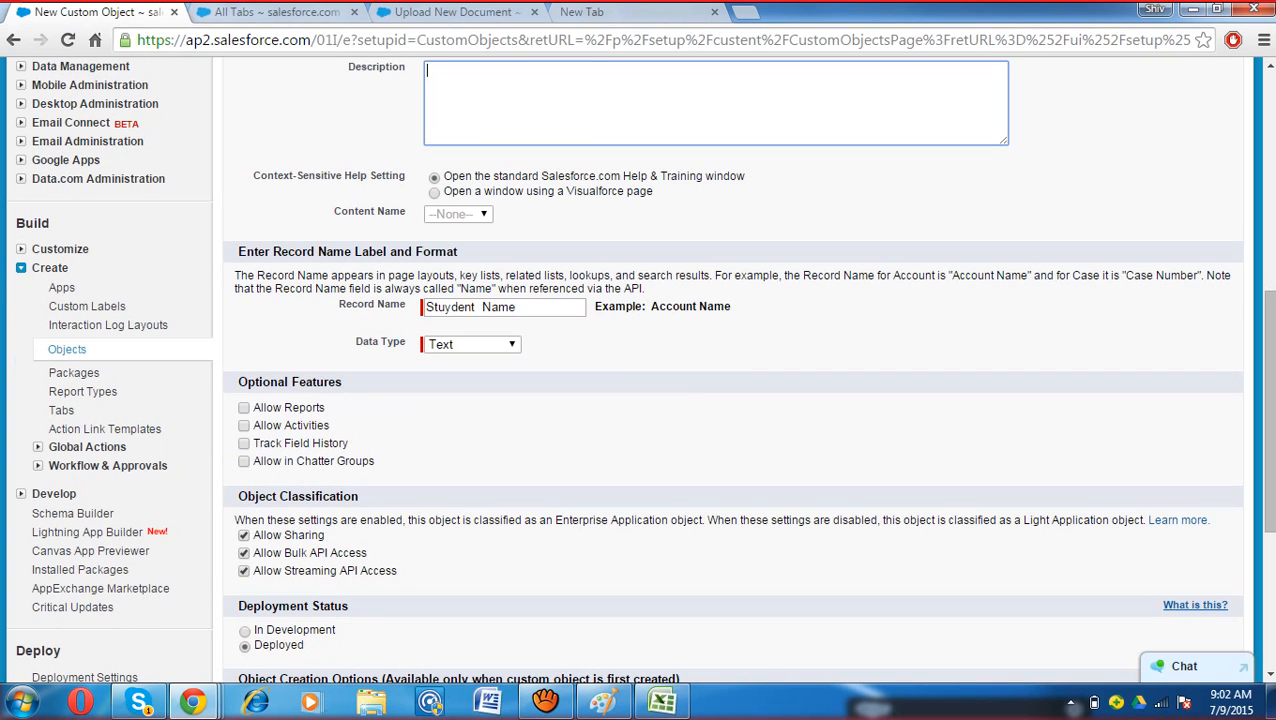
Step: Point out the Record Name and Data Type settings by highlighting the record name text
drag(337, 304, 404, 341)
triple_click(380, 342)
click(520, 307)
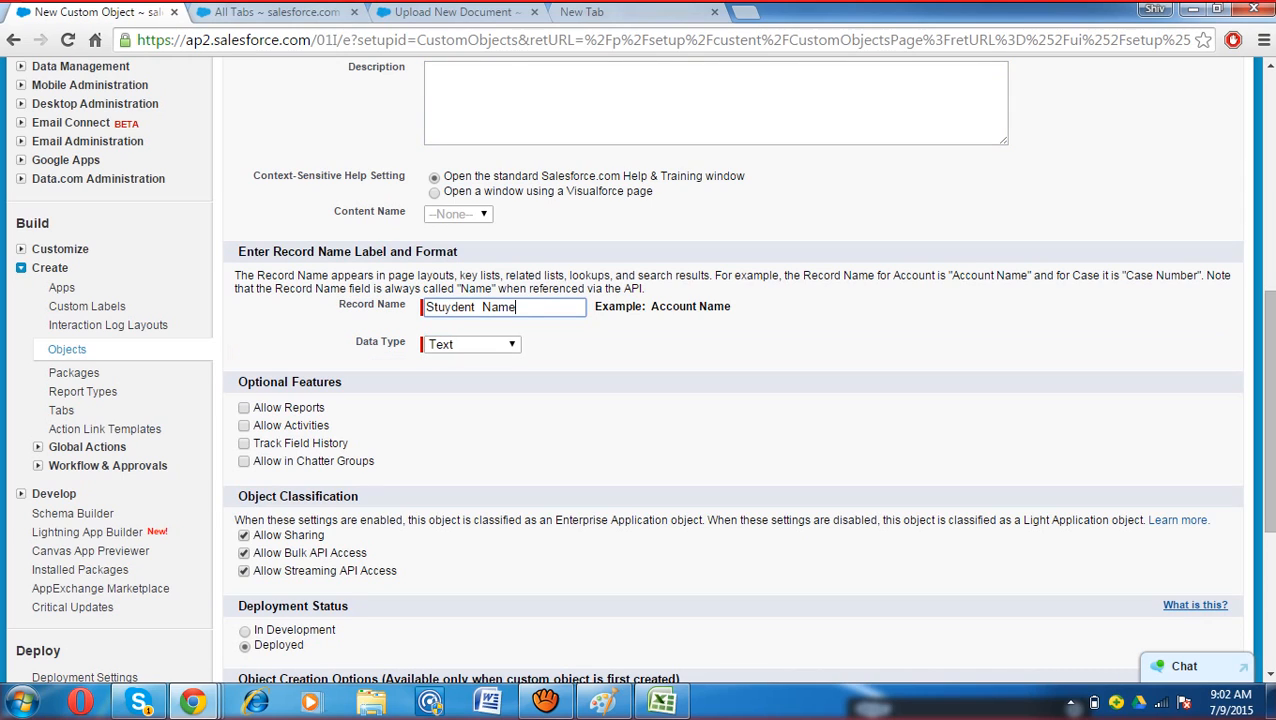
drag(517, 307, 424, 307)
click(548, 338)
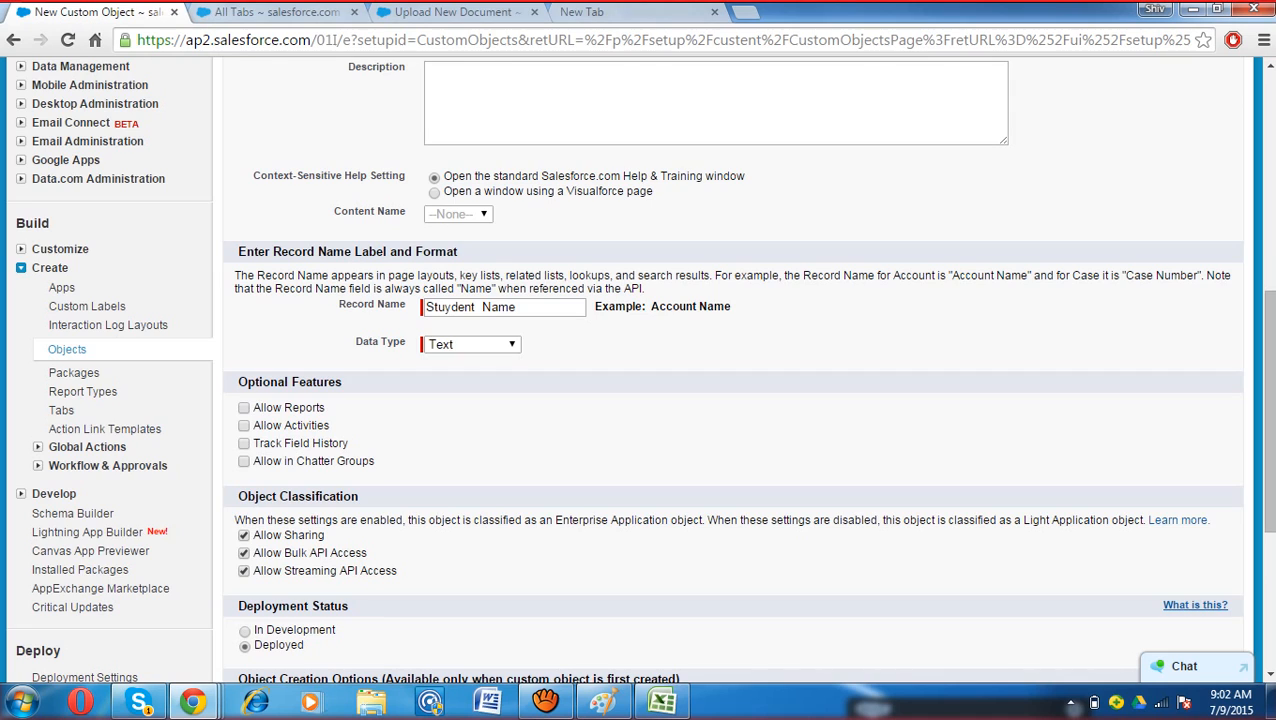
Step: Enable the optional features Allow Reports, Allow Activities, Track Field History and Allow in Chatter Groups for the new object
scroll(730, 370, down, 2)
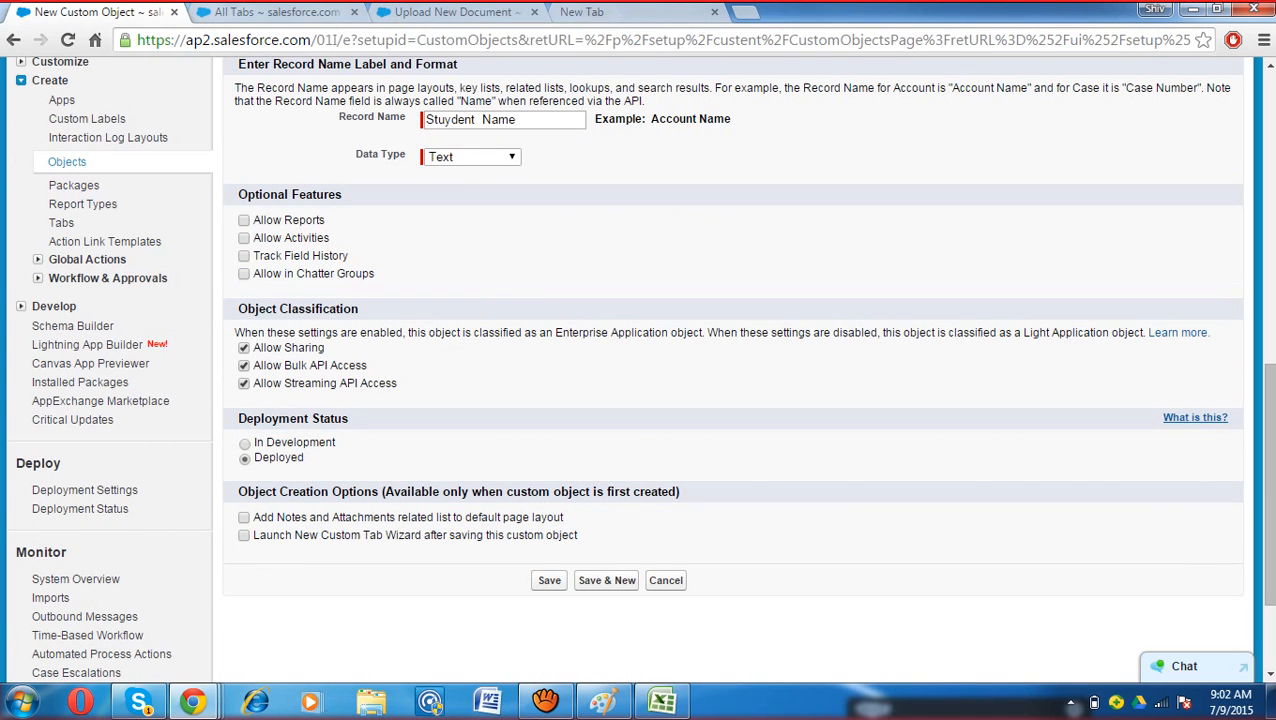
drag(237, 194, 342, 194)
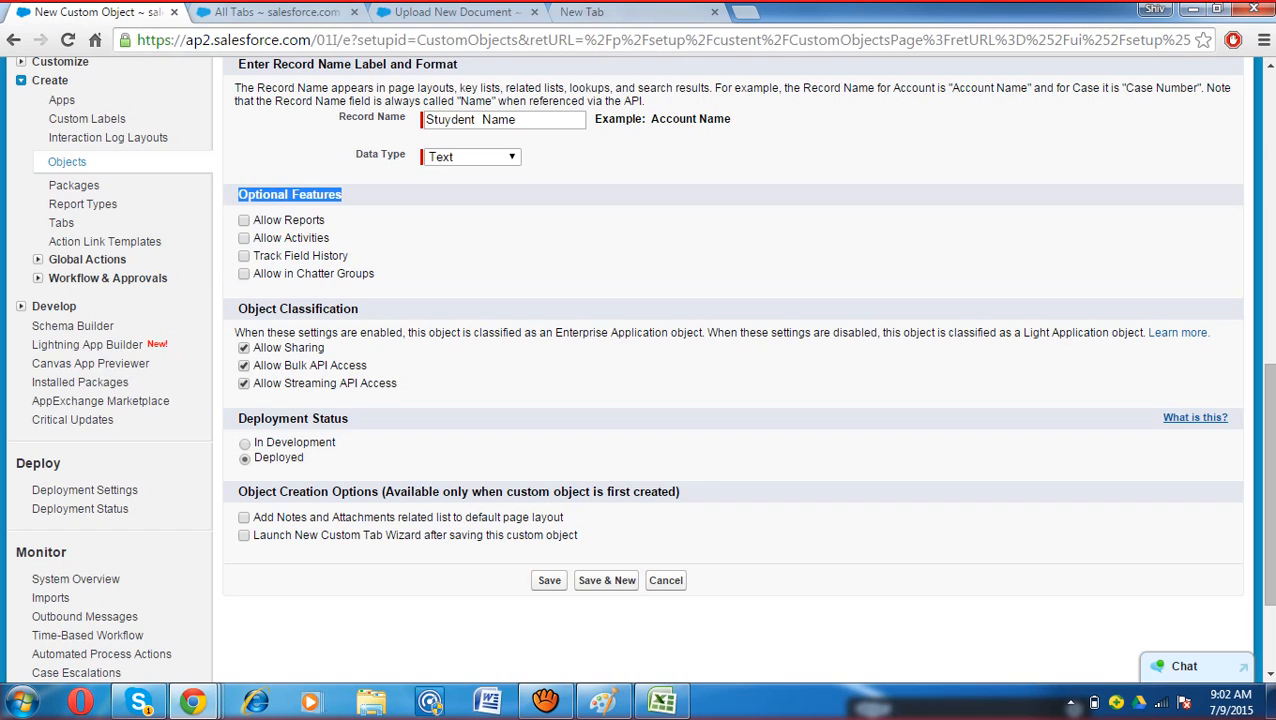
click(243, 220)
click(243, 256)
click(243, 274)
Step: Check the recording status in aTube Catcher and highlight the Allow Activities option in the custom object form
click(545, 700)
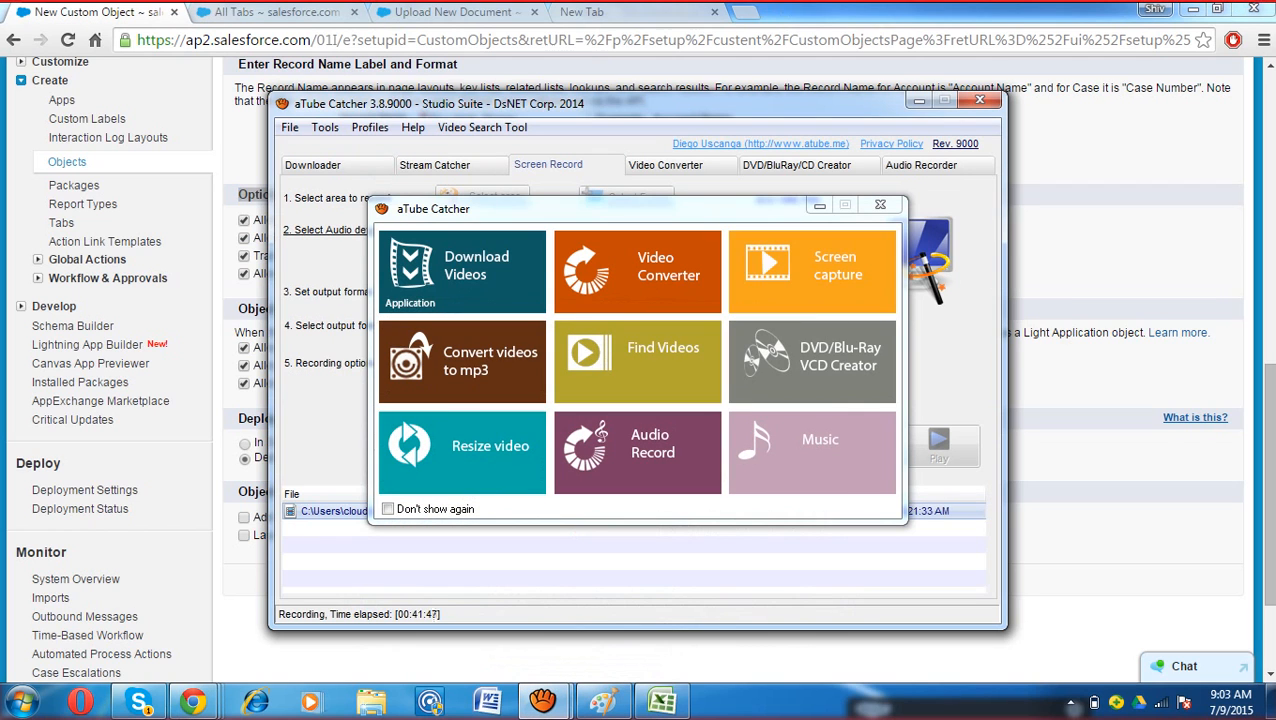
click(819, 206)
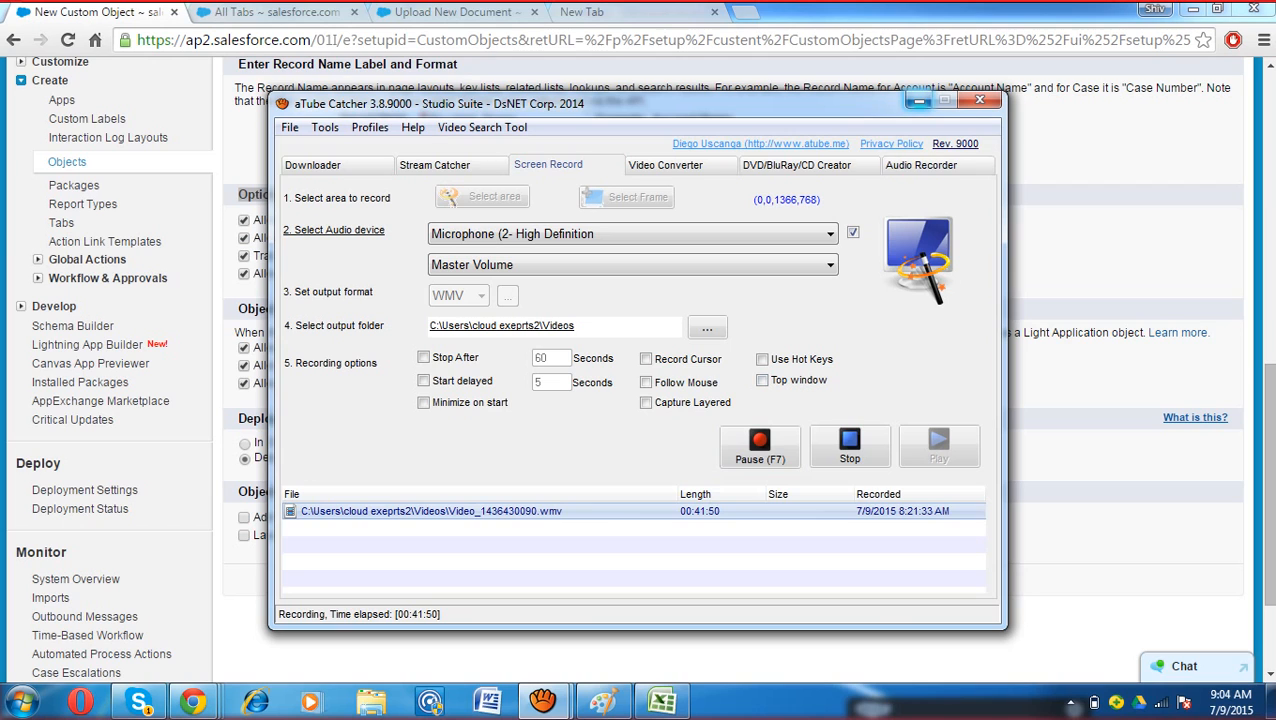
click(919, 101)
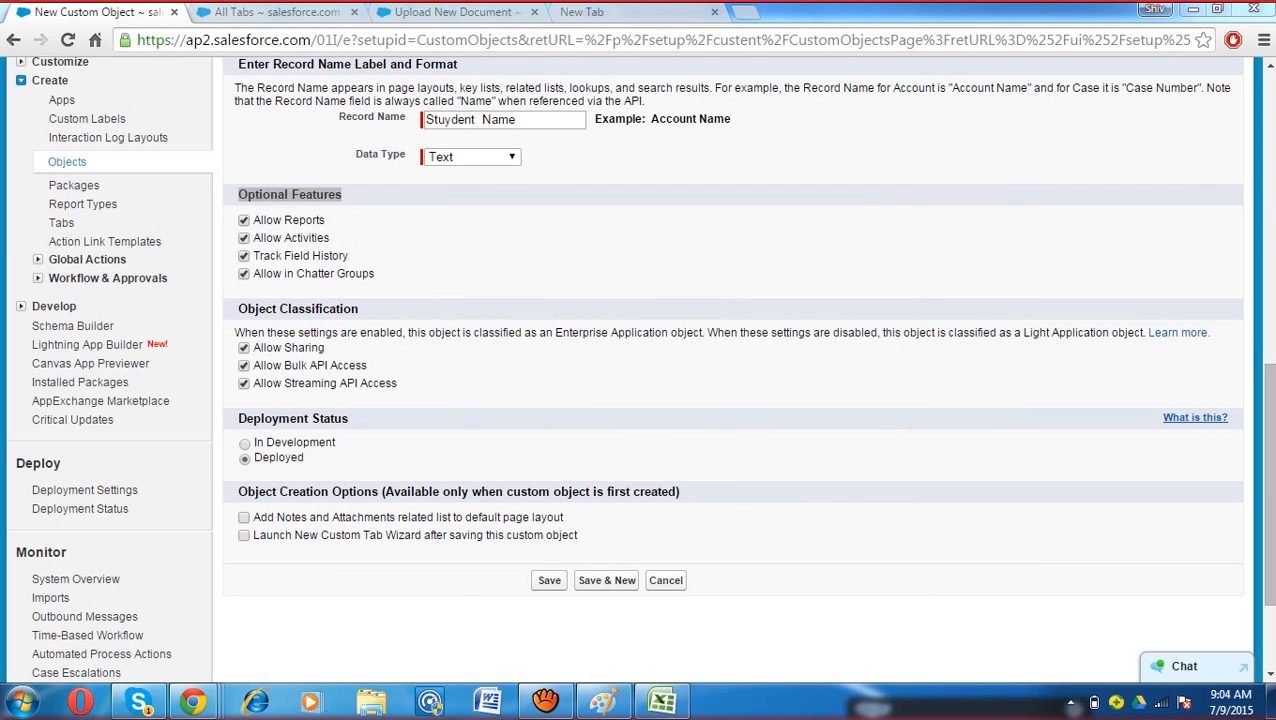
drag(262, 237, 329, 237)
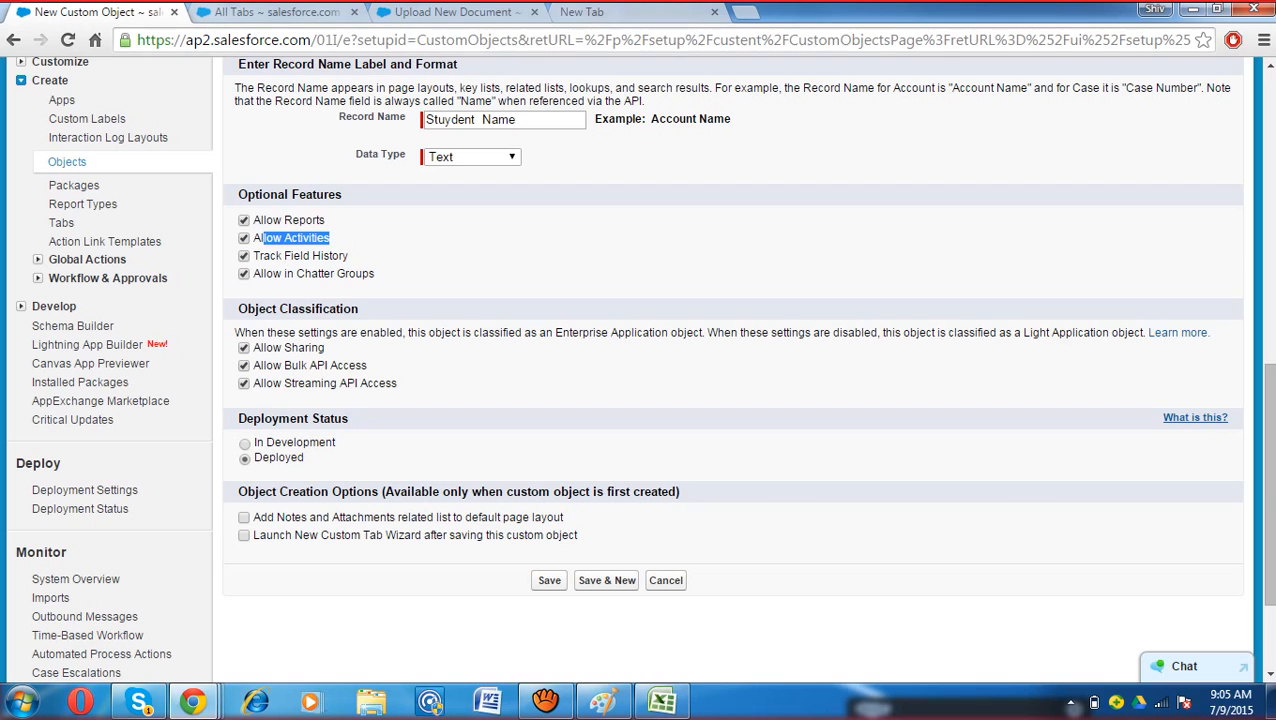
click(545, 701)
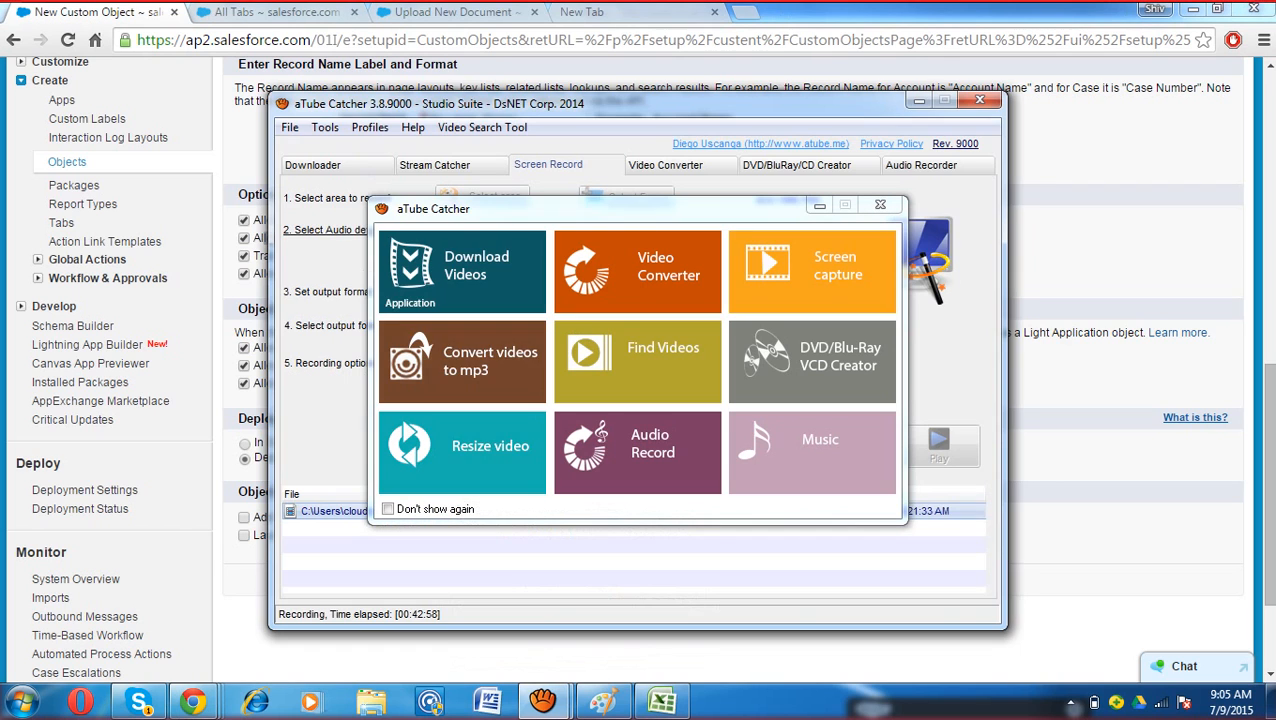
click(545, 701)
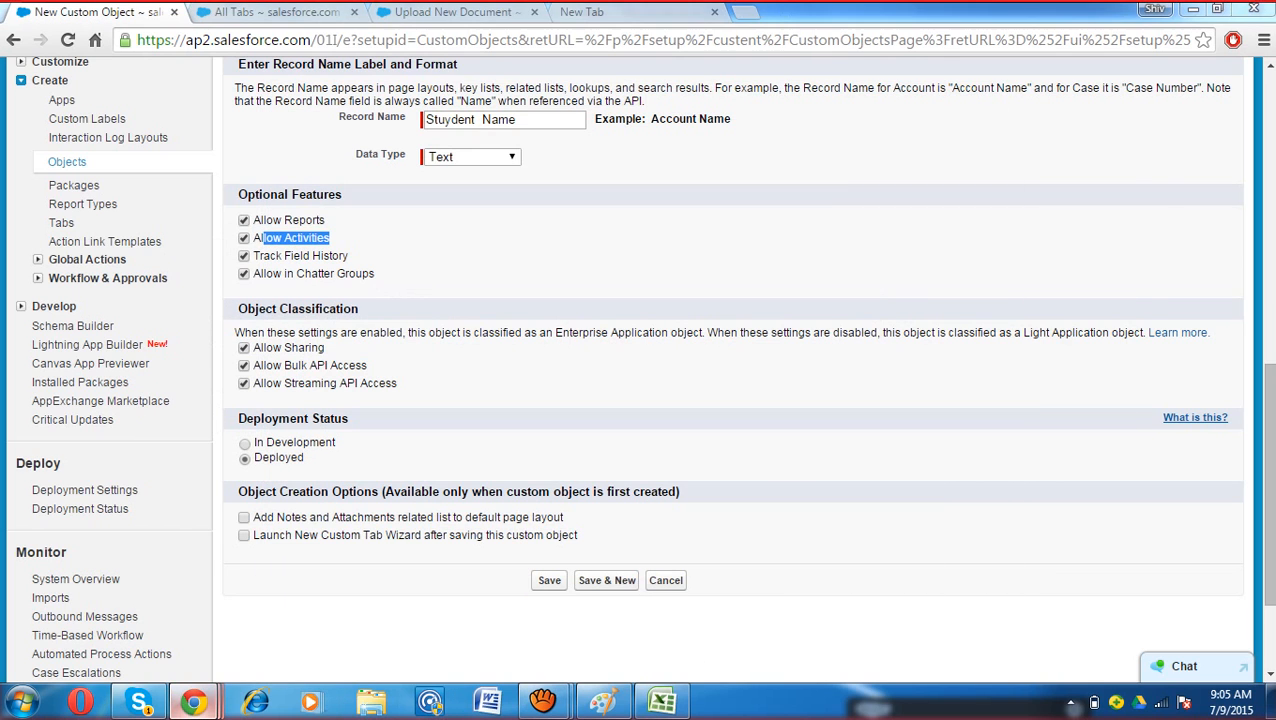
Step: Switch to the Windsor Gardens account window and examine its details, activity history and other related lists
mouse_move(193, 701)
click(322, 605)
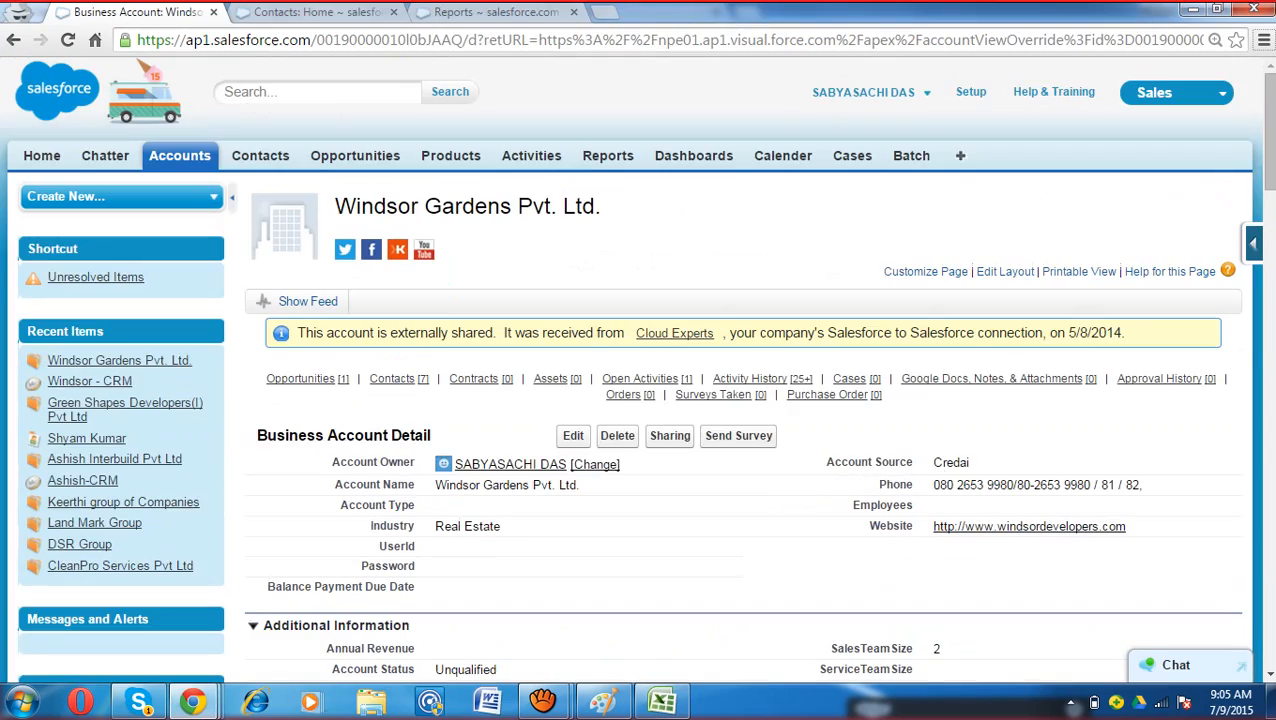
scroll(740, 400, down, 10)
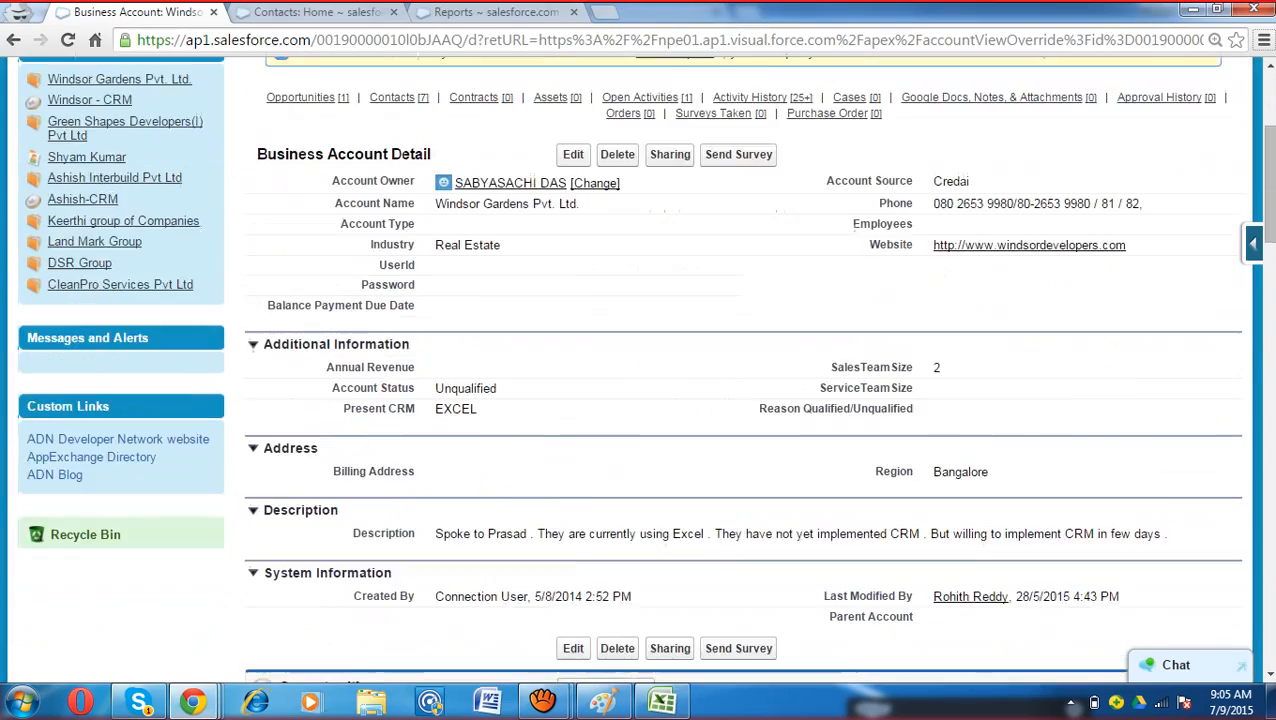
scroll(740, 400, down, 15)
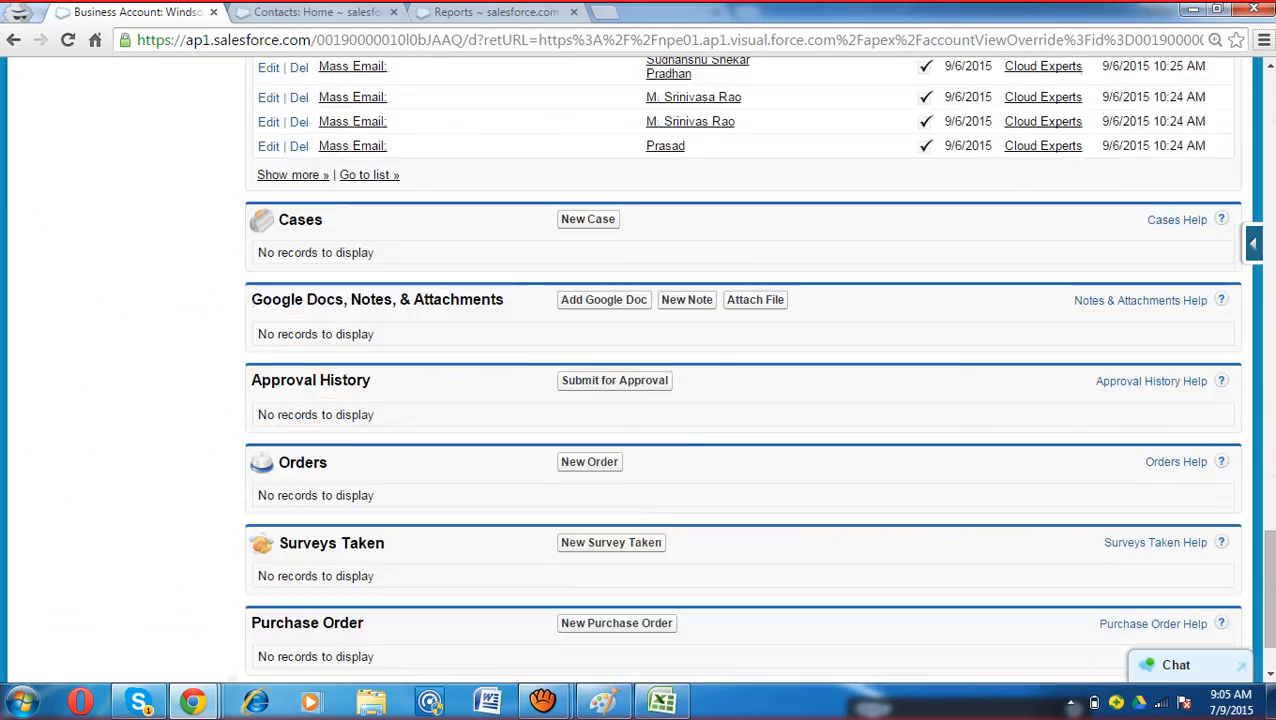
scroll(740, 400, up, 3)
scroll(740, 400, down, 2)
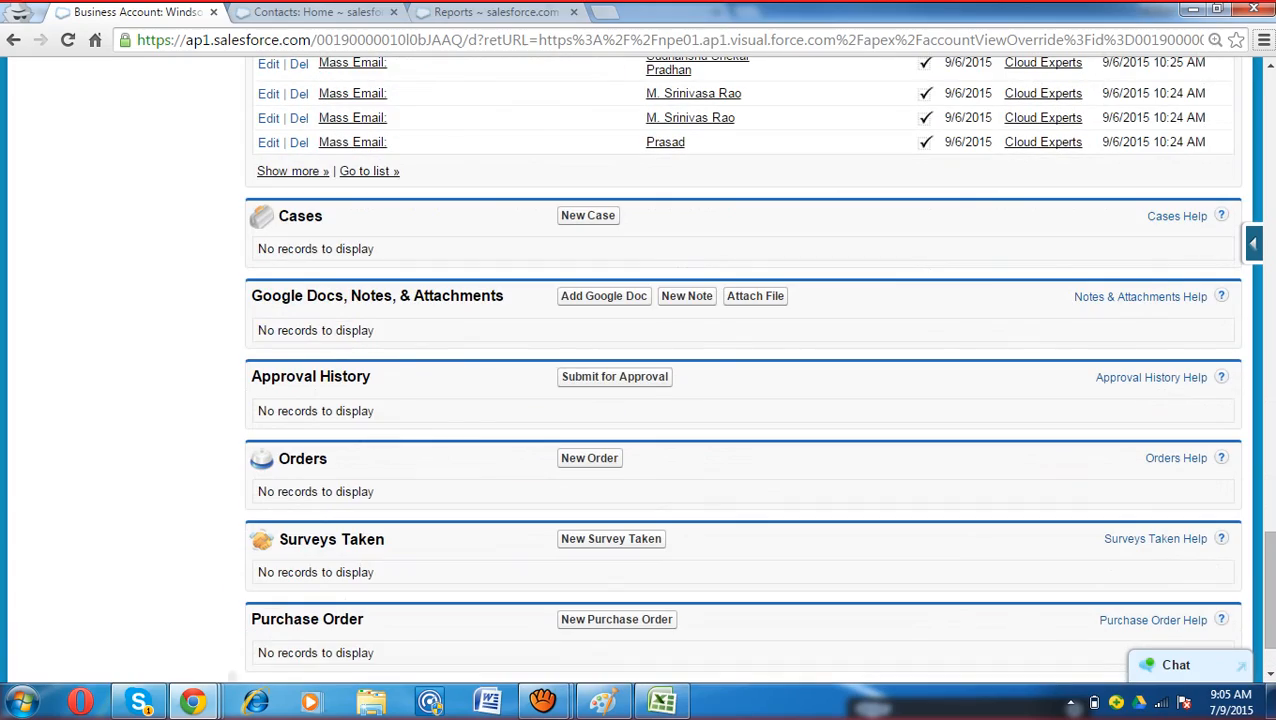
scroll(740, 400, up, 20)
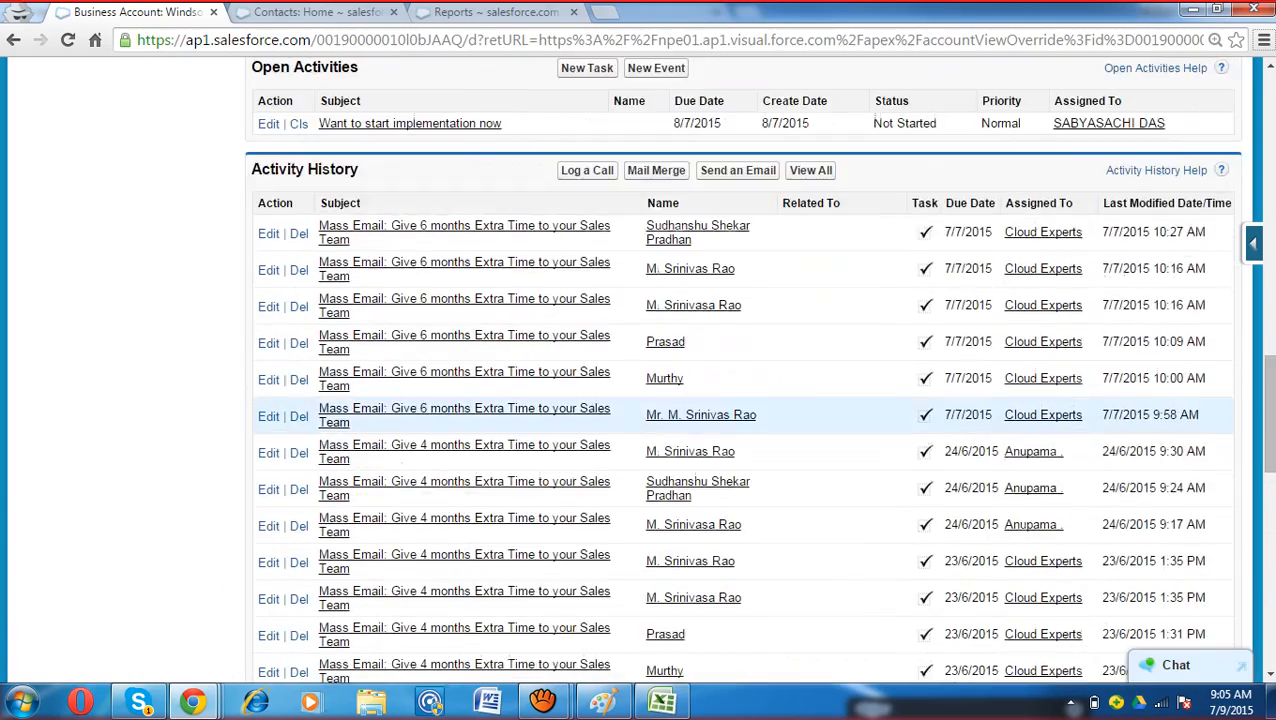
scroll(740, 505, up, 1)
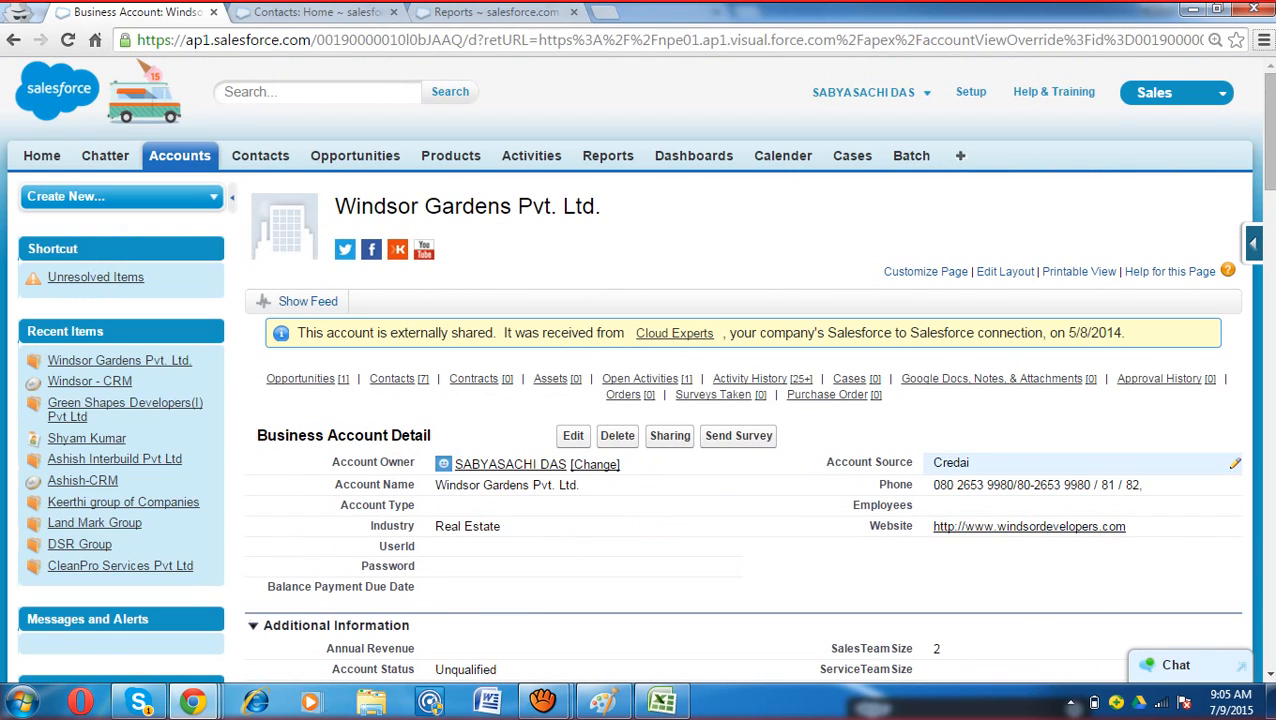
Step: Try to replace the phone number of the Windsor Gardens account by inline editing and discard the edit
drag(970, 462, 977, 485)
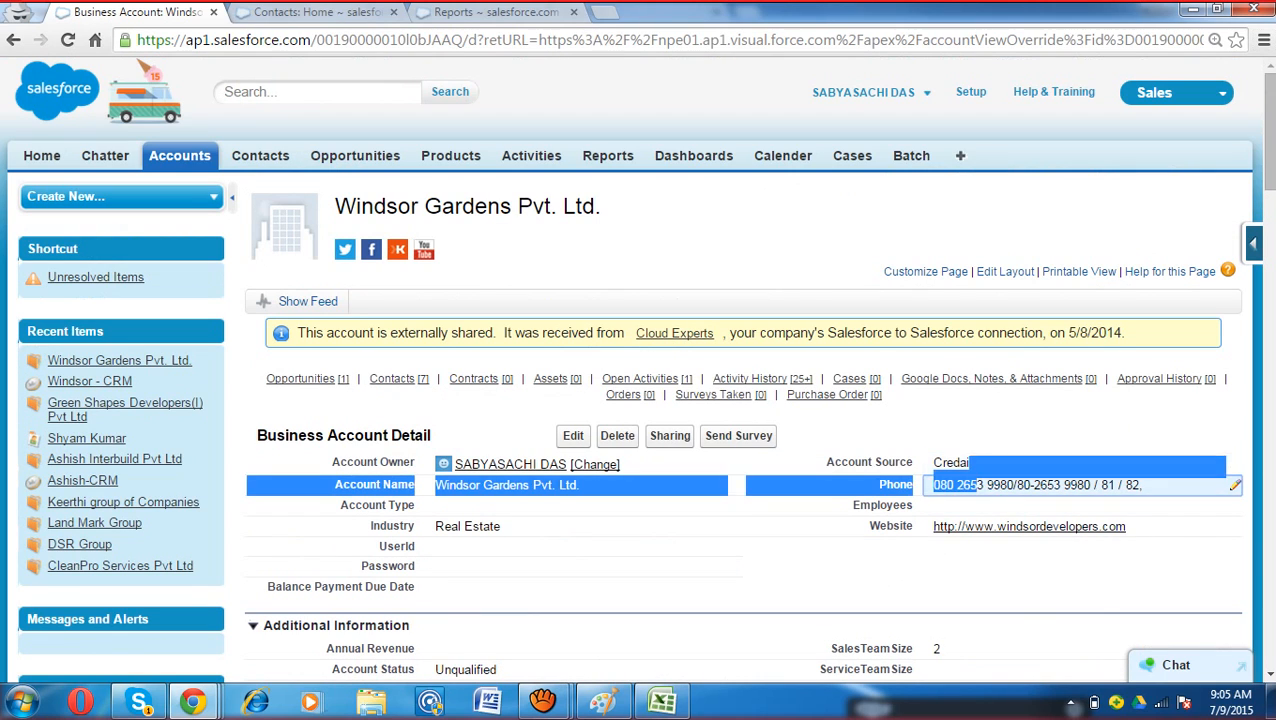
double_click(1000, 485)
drag(1160, 486, 1150, 464)
click(1150, 485)
double_click(970, 485)
triple_click(976, 487)
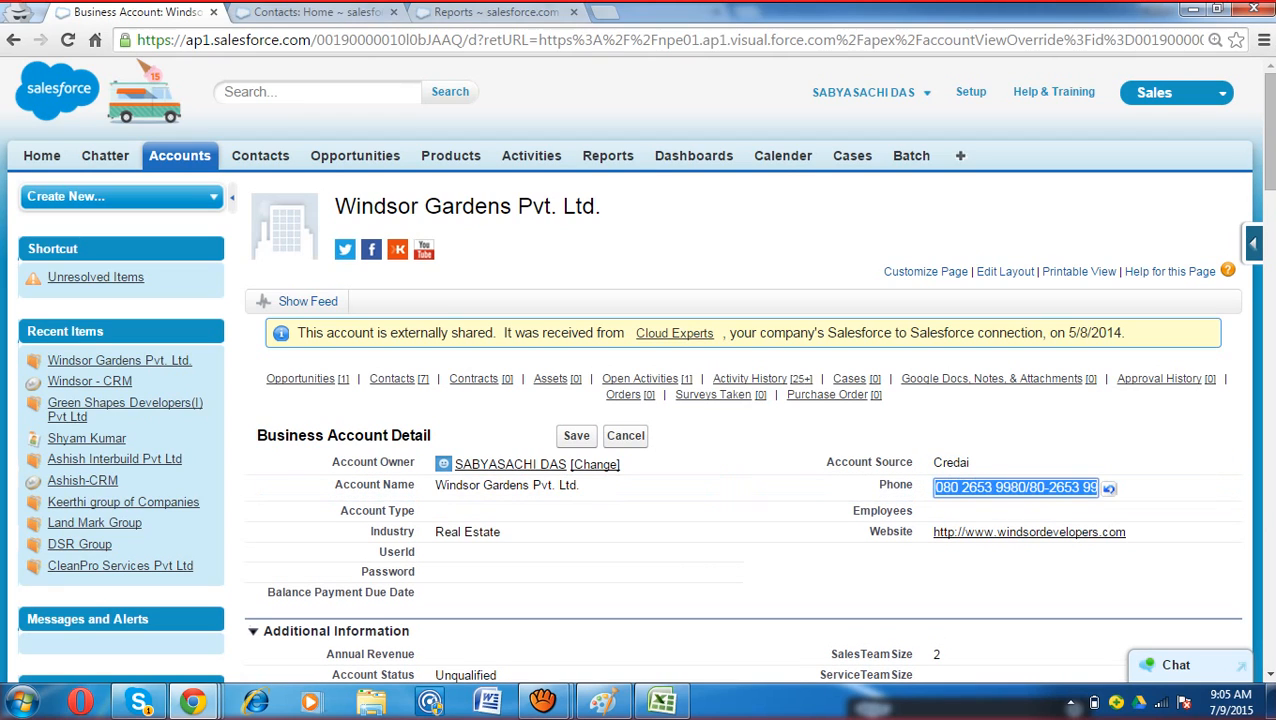
text(6565654)
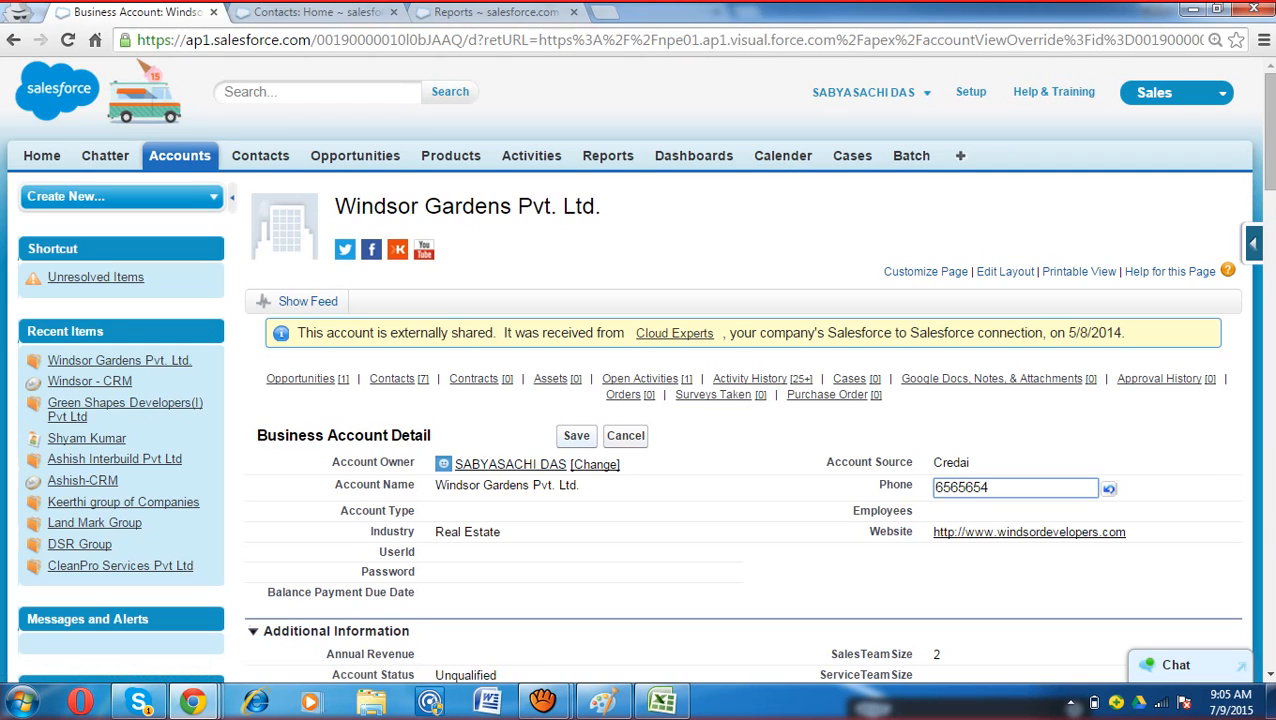
click(625, 435)
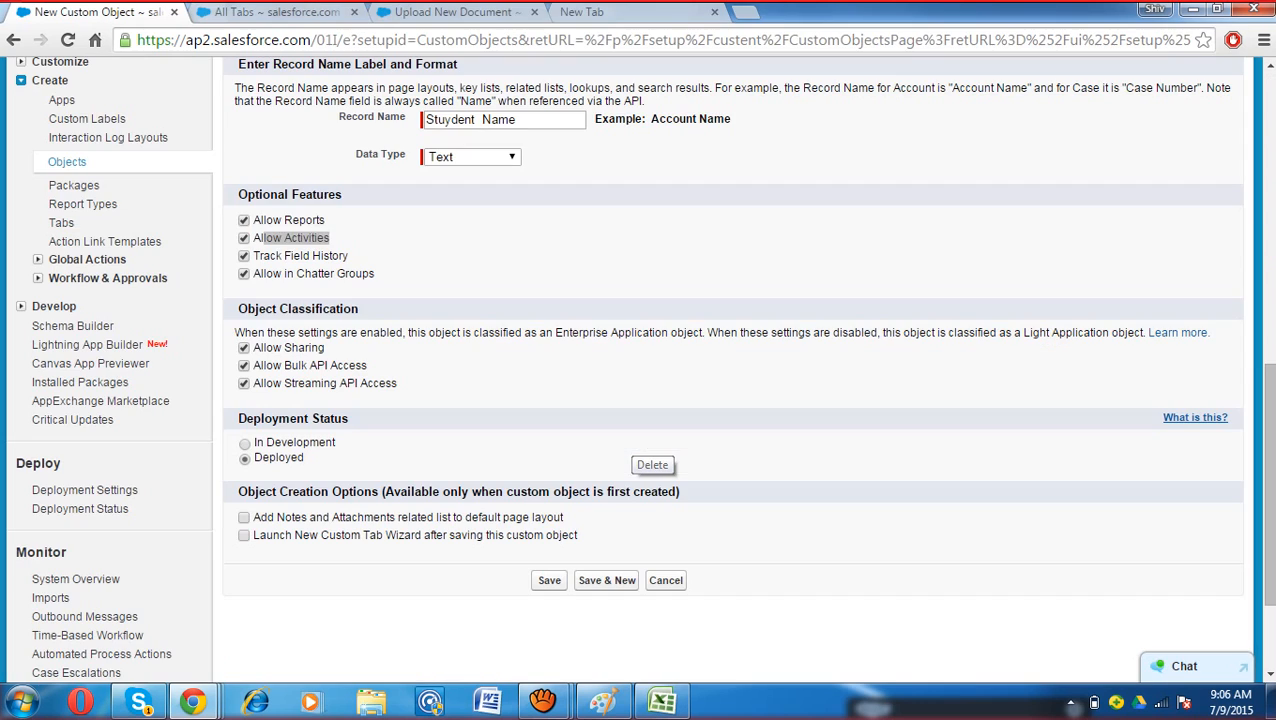
Step: Review the custom object form from its labels to its optional features and object classification, putting the Windows color scheme prompt aside
drag(262, 238, 330, 238)
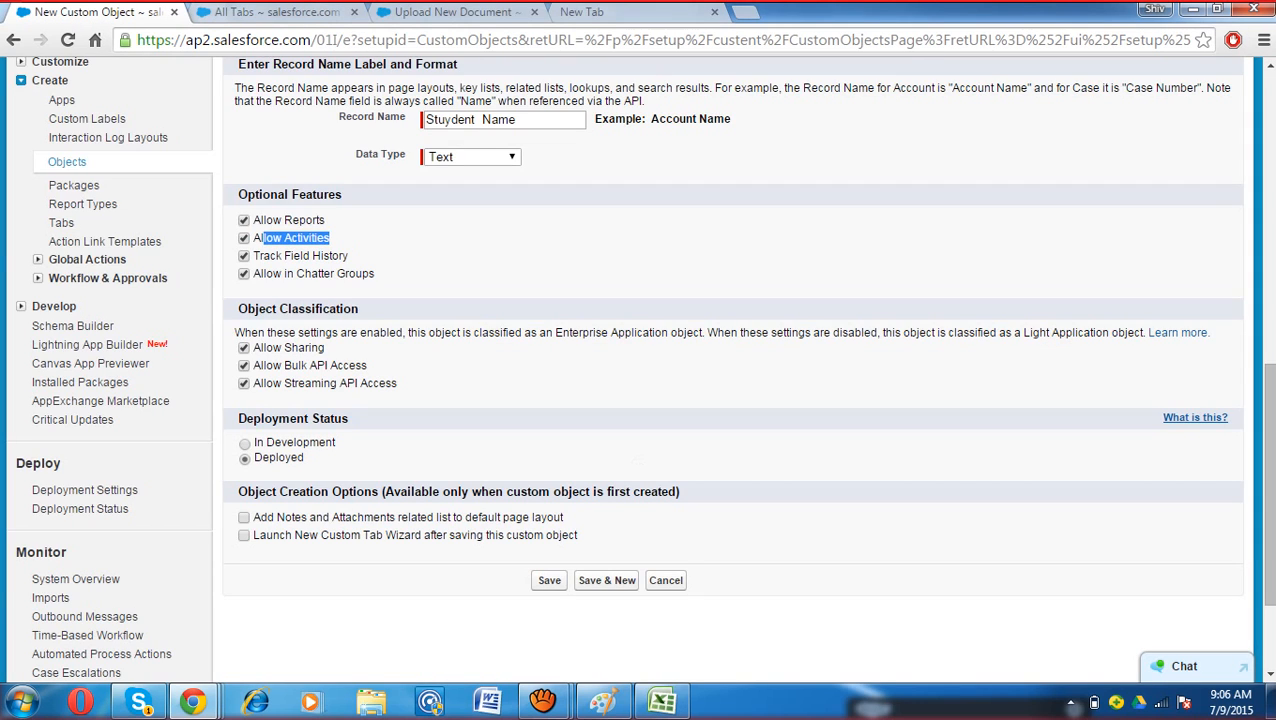
scroll(730, 360, up, 10)
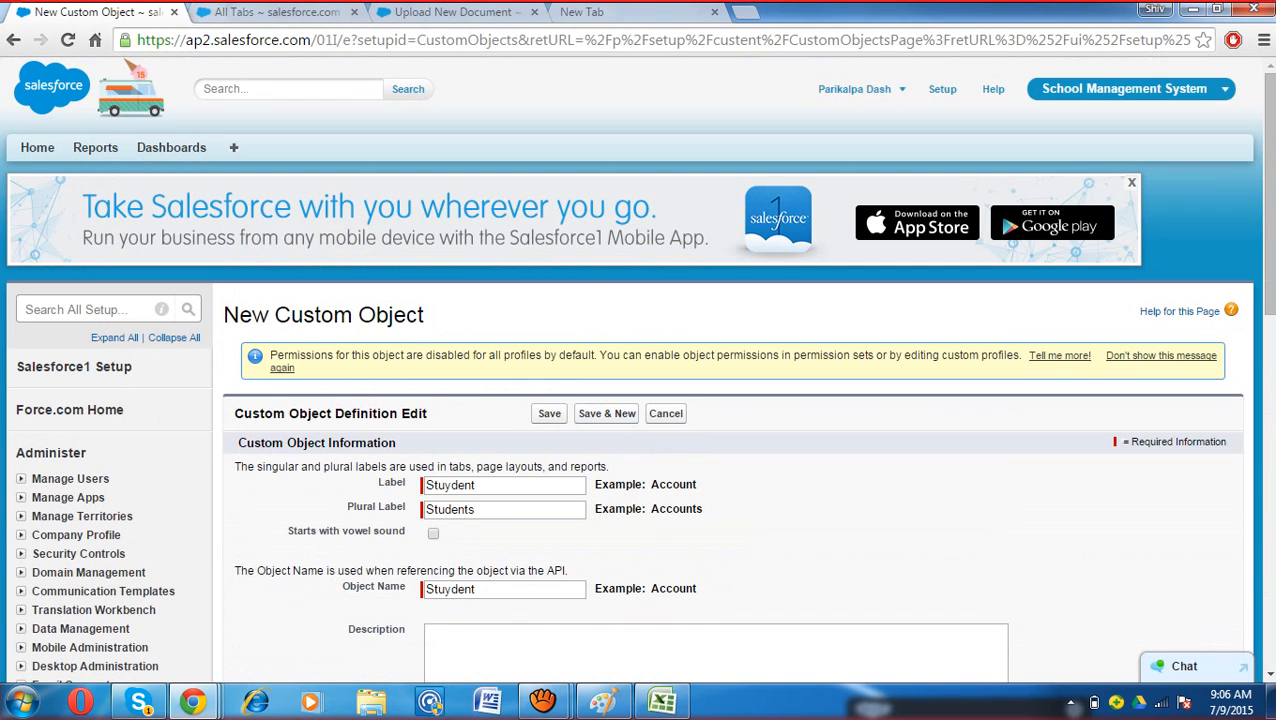
scroll(730, 400, down, 2)
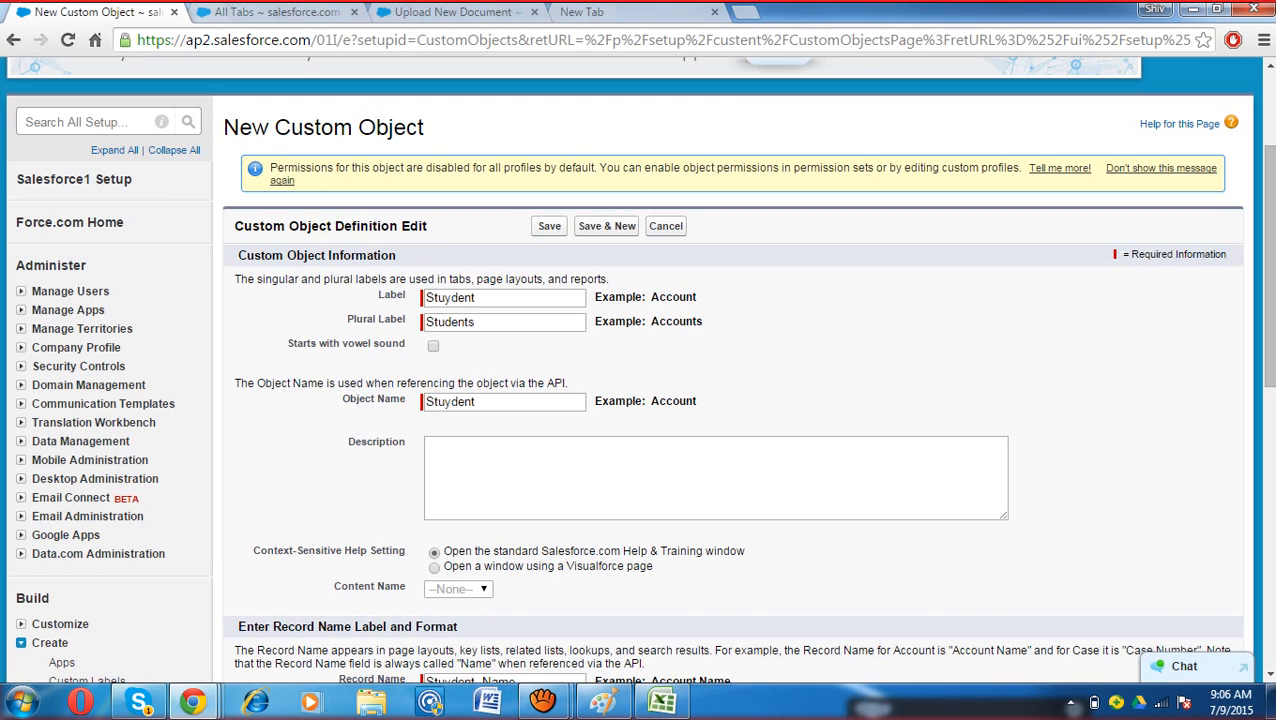
scroll(730, 400, down, 2)
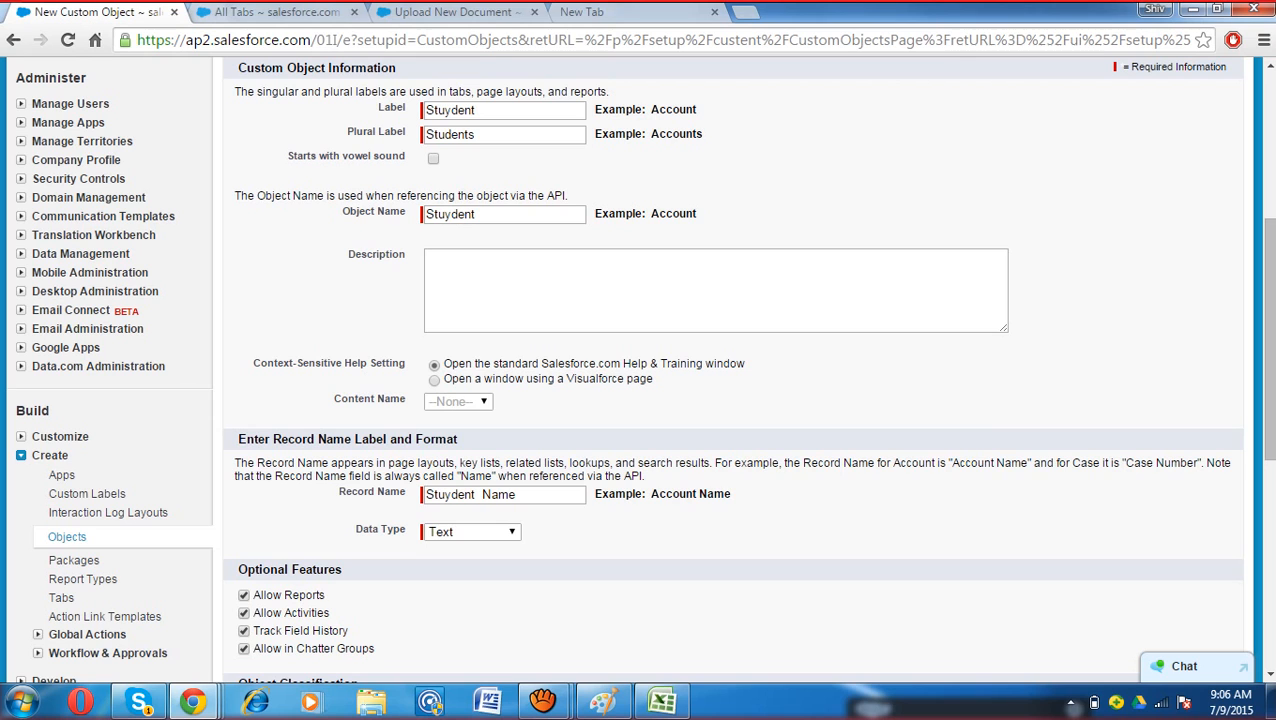
scroll(730, 400, down, 4)
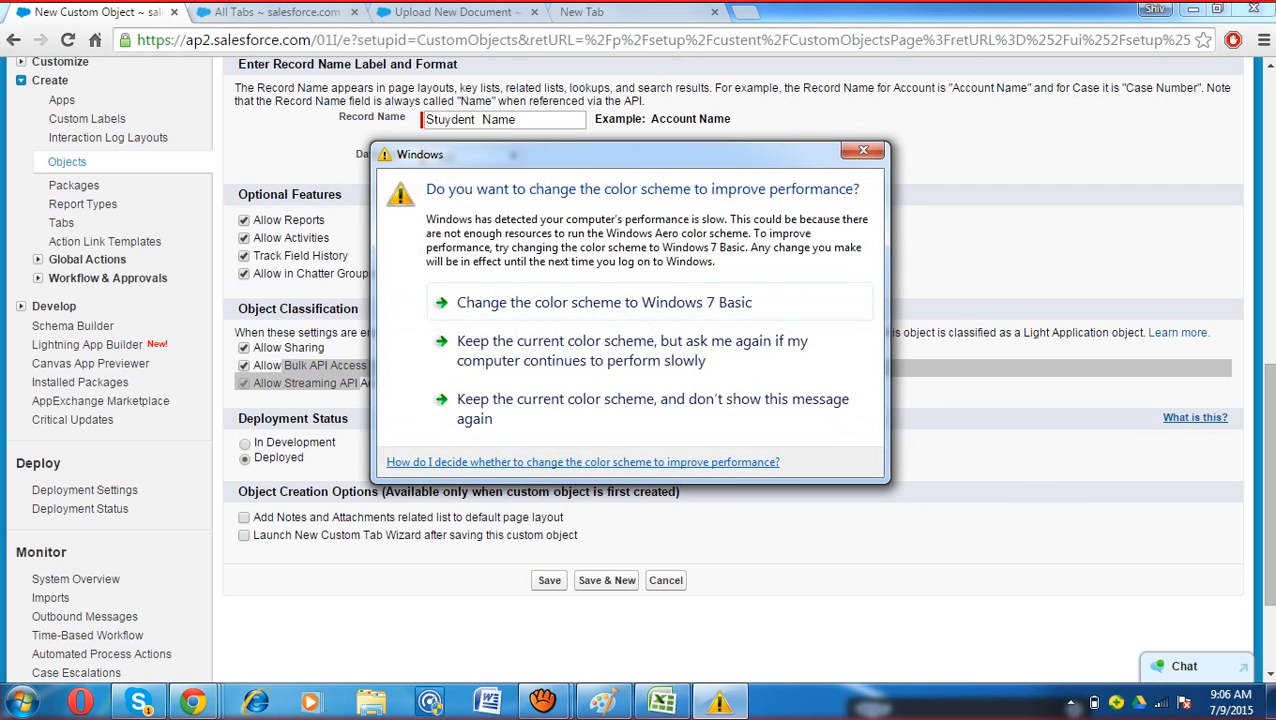
drag(640, 293, 833, 692)
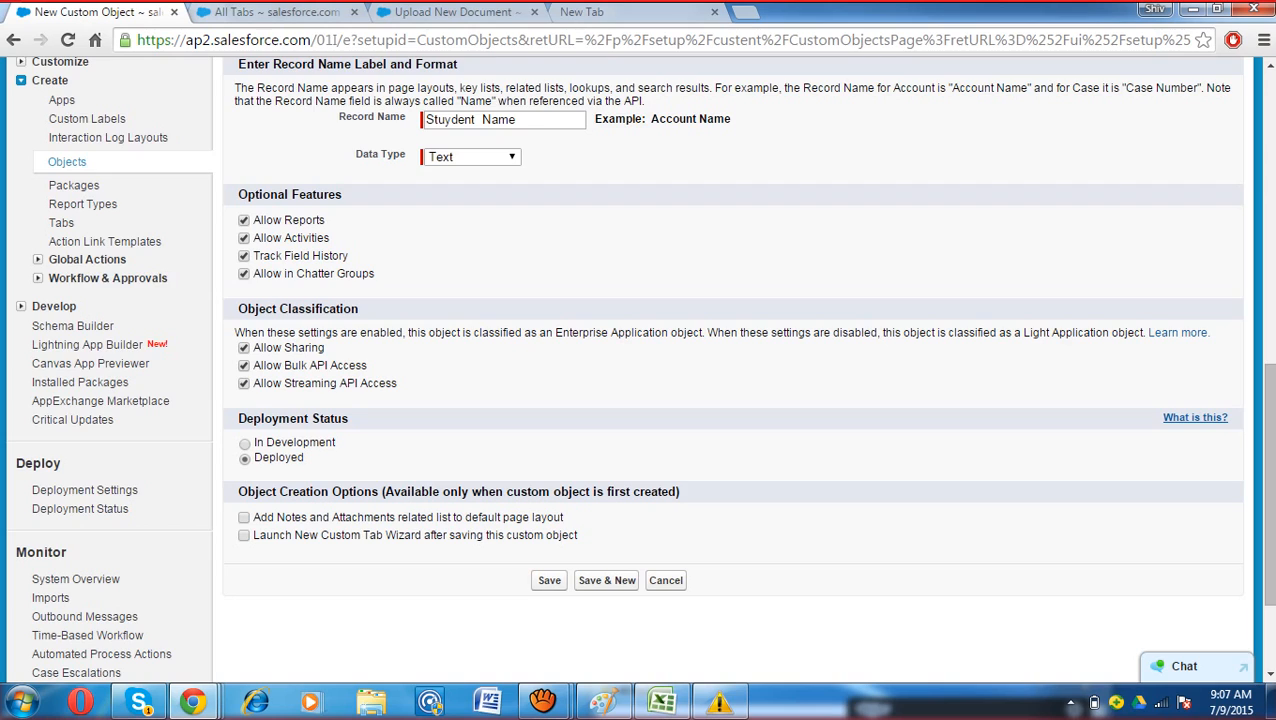
scroll(730, 370, down, 2)
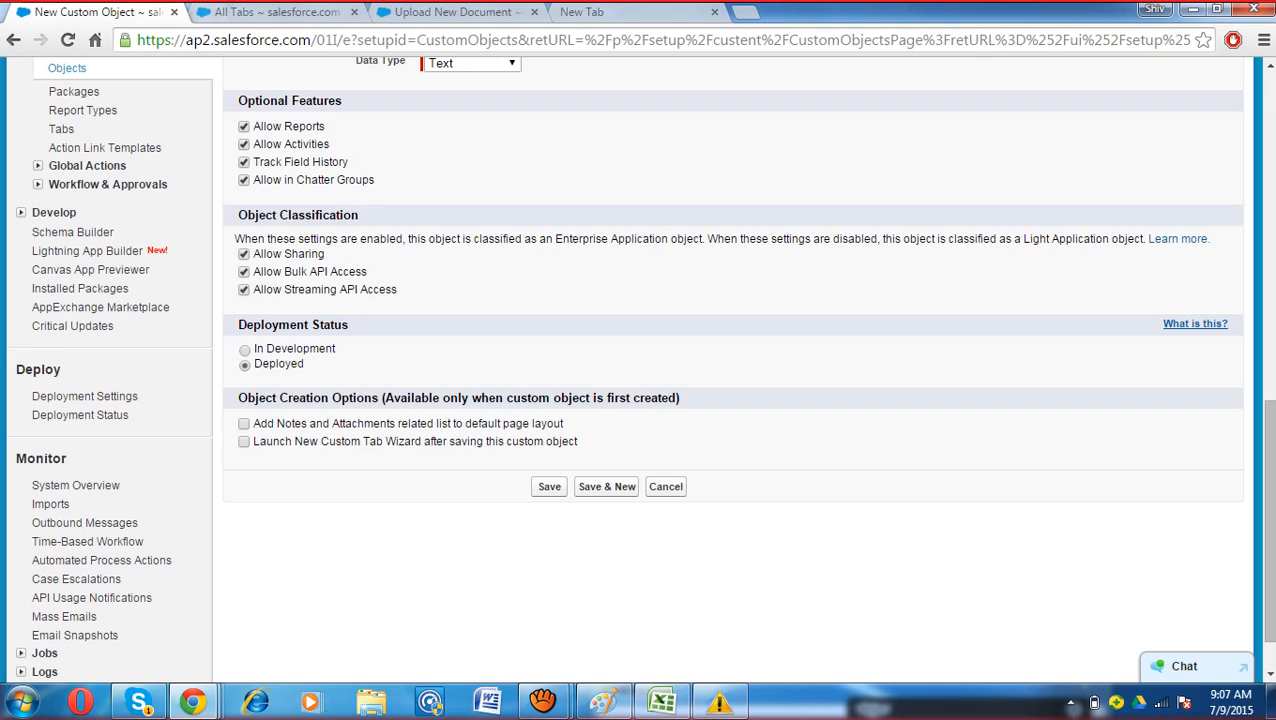
scroll(730, 370, down, 1)
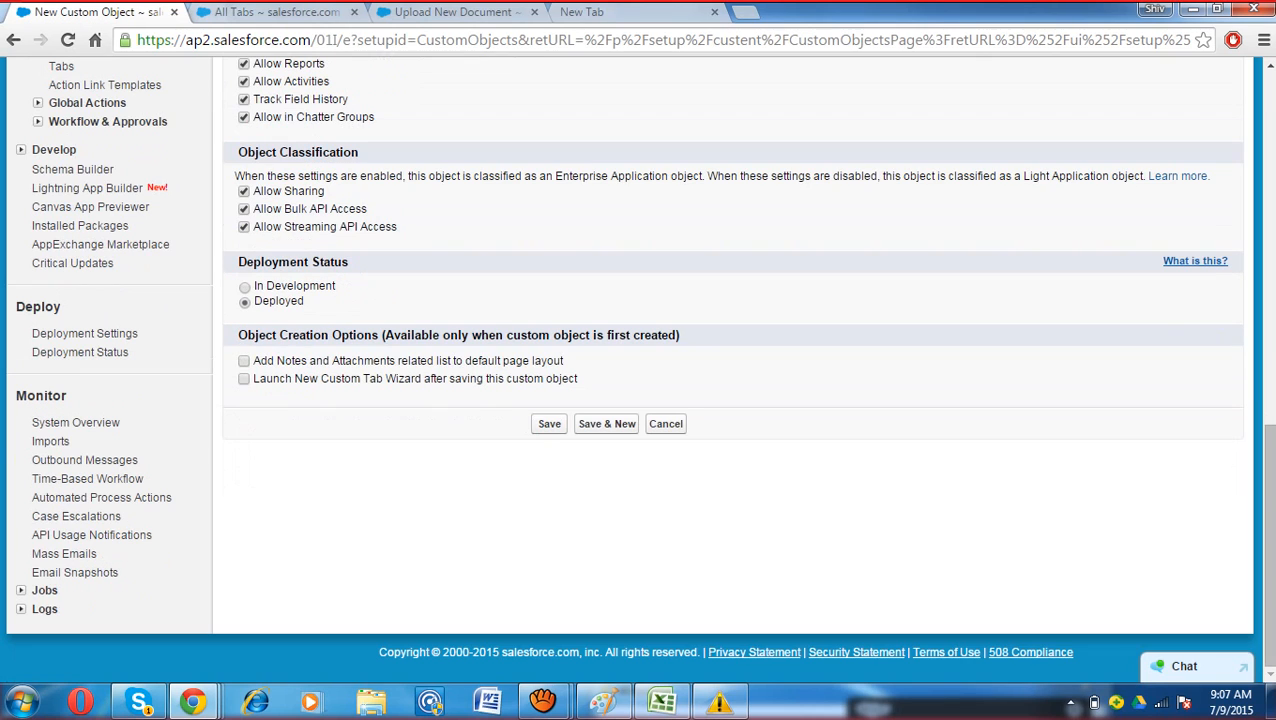
Step: Highlight the Deployment Status heading and the Notes and Attachments related list option to examine these object settings
drag(245, 262, 348, 262)
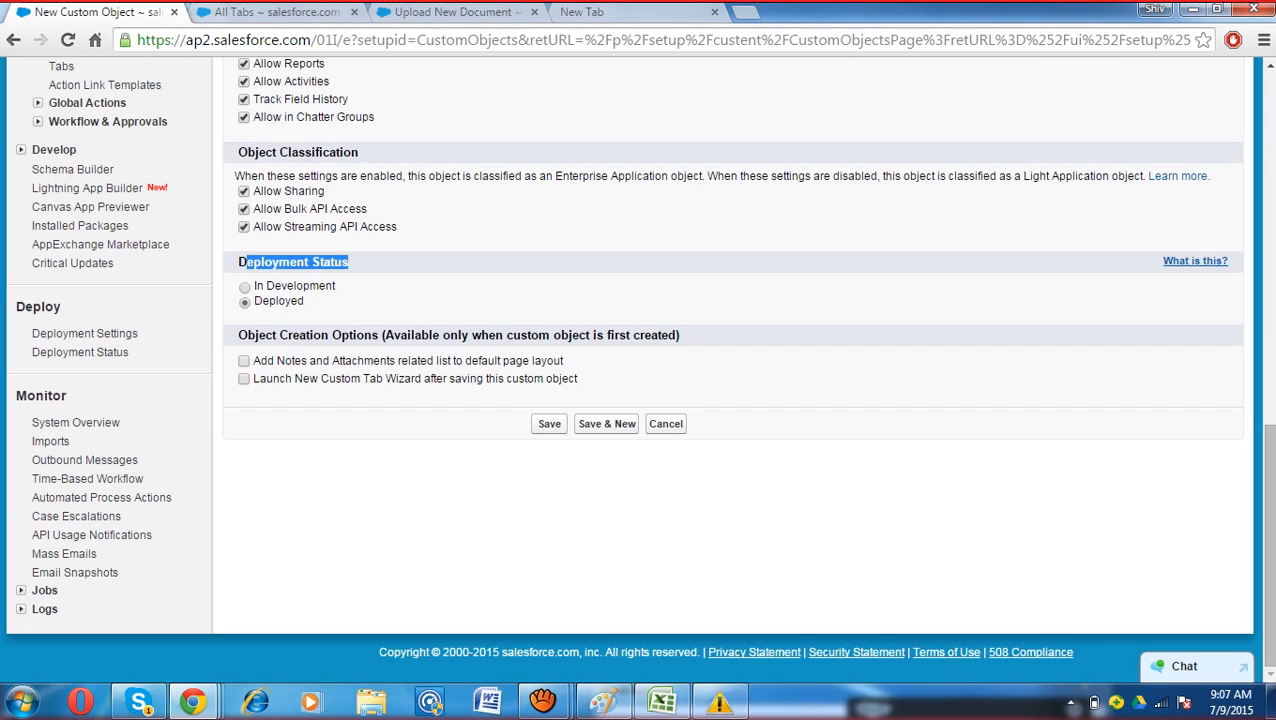
click(372, 281)
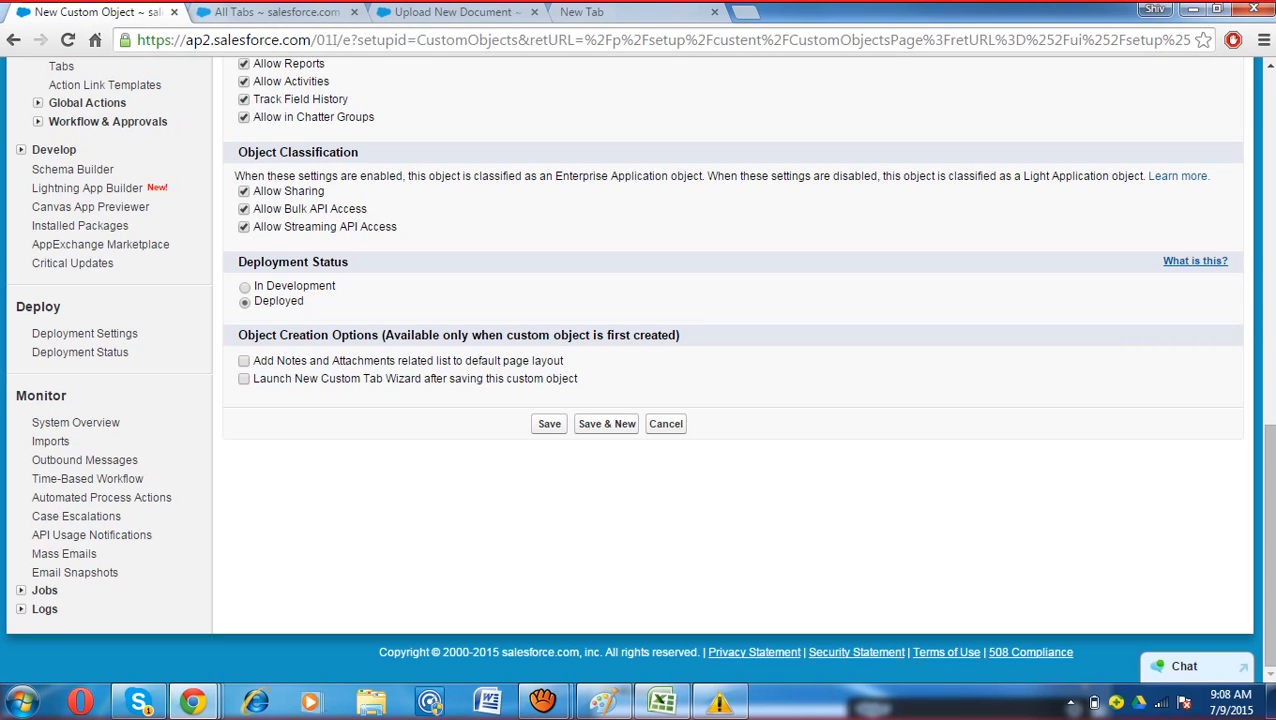
drag(312, 302, 644, 335)
click(323, 335)
click(644, 335)
drag(276, 361, 453, 361)
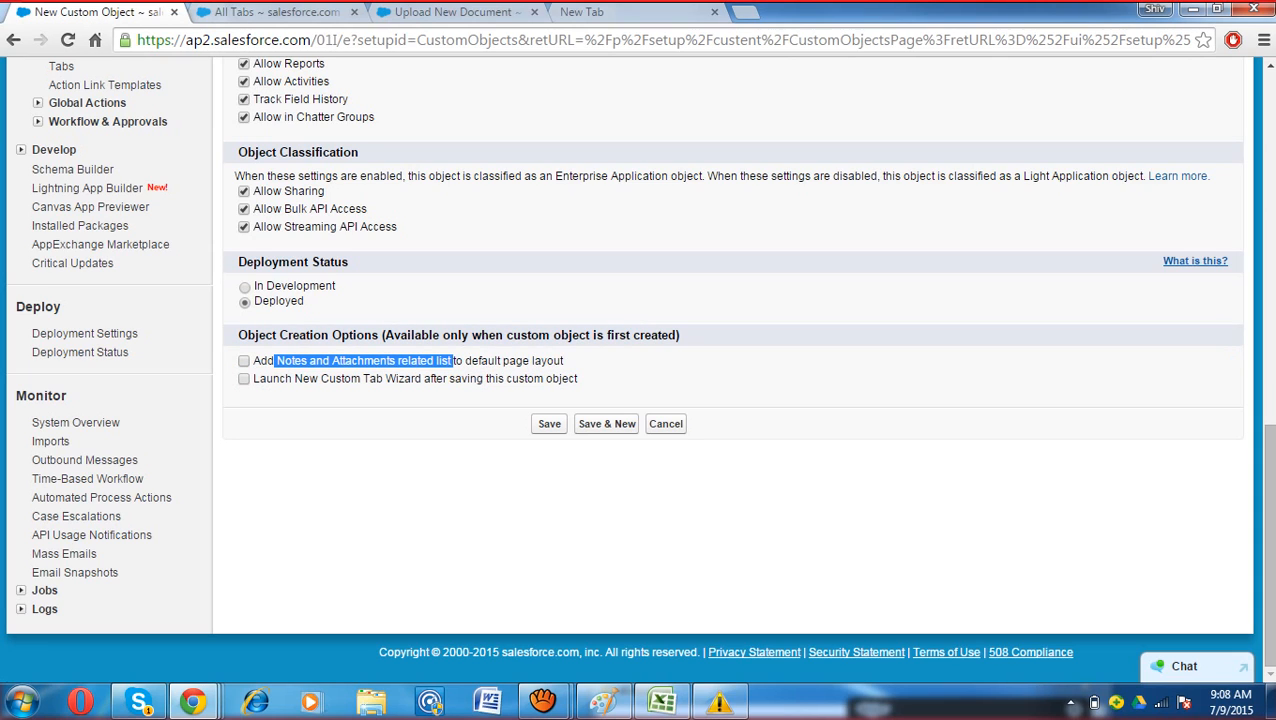
Step: Enable adding the Notes and Attachments related list to the default page layout and highlight the custom tab wizard option
click(244, 361)
drag(308, 378, 577, 378)
scroll(577, 378, up, 2)
scroll(638, 400, up, 7)
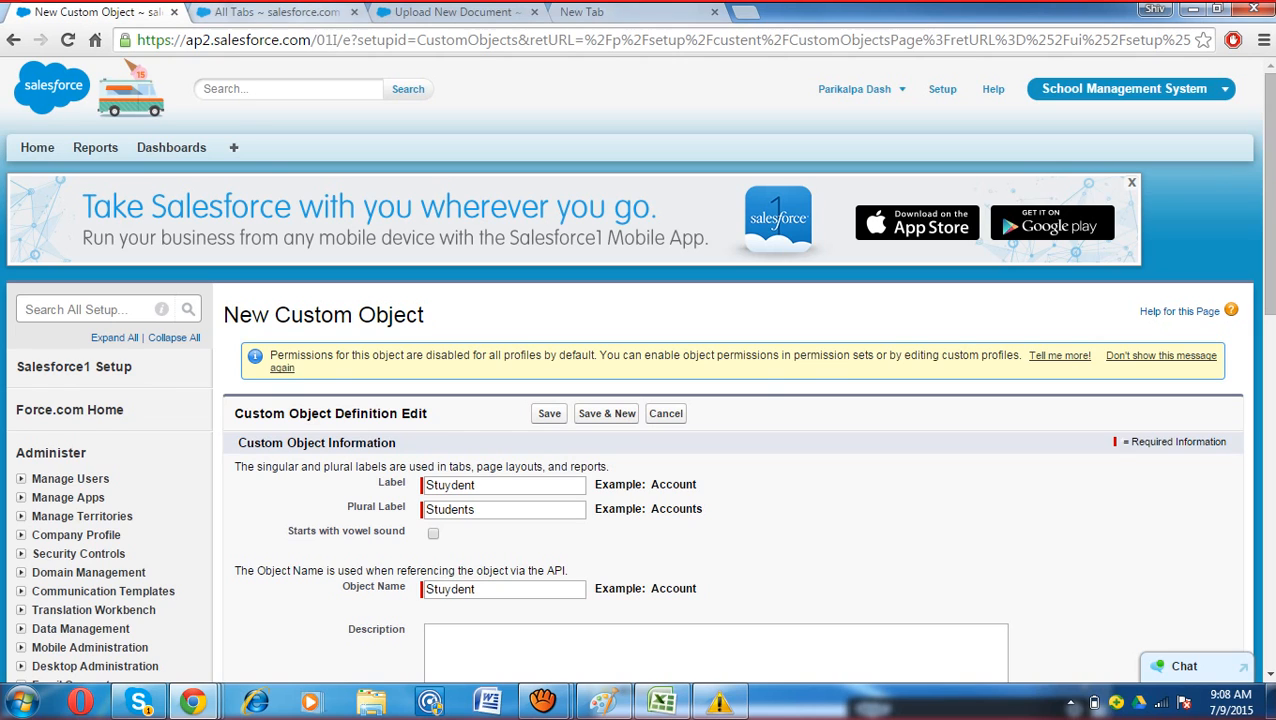
Step: Look at the All Tabs page of the Sales app and return to the object creation options of the custom object form
click(270, 11)
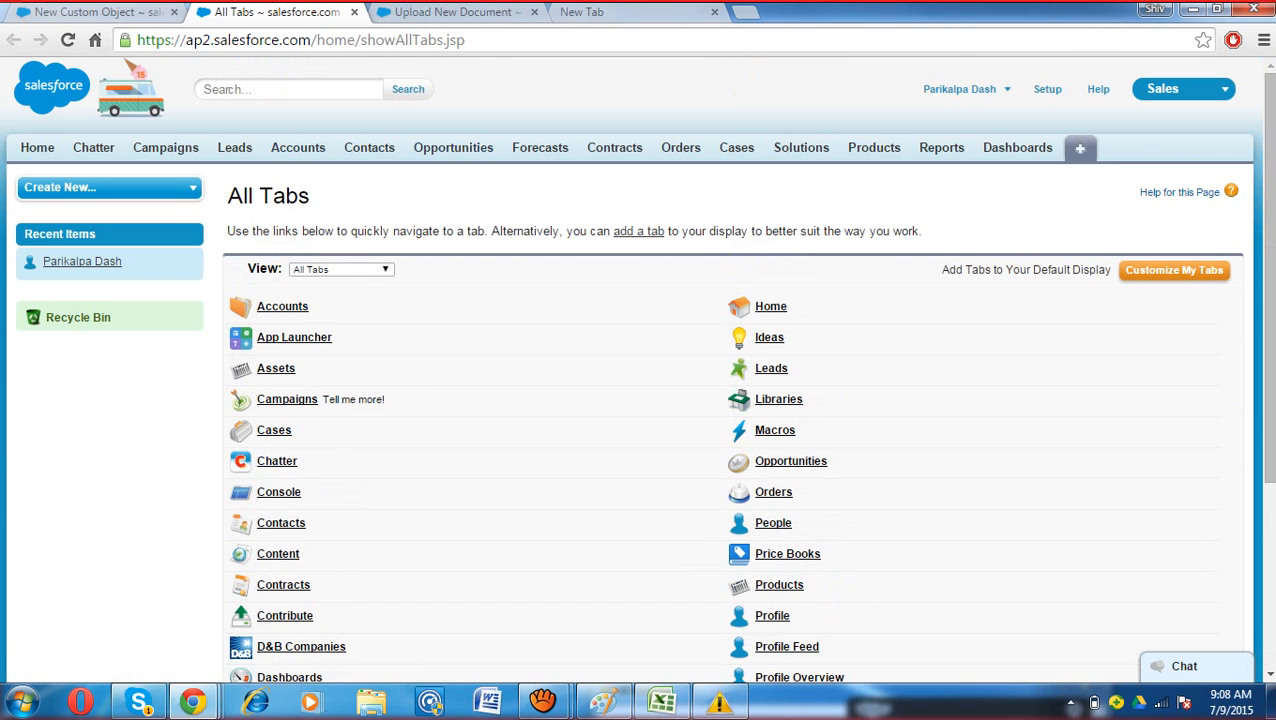
click(100, 12)
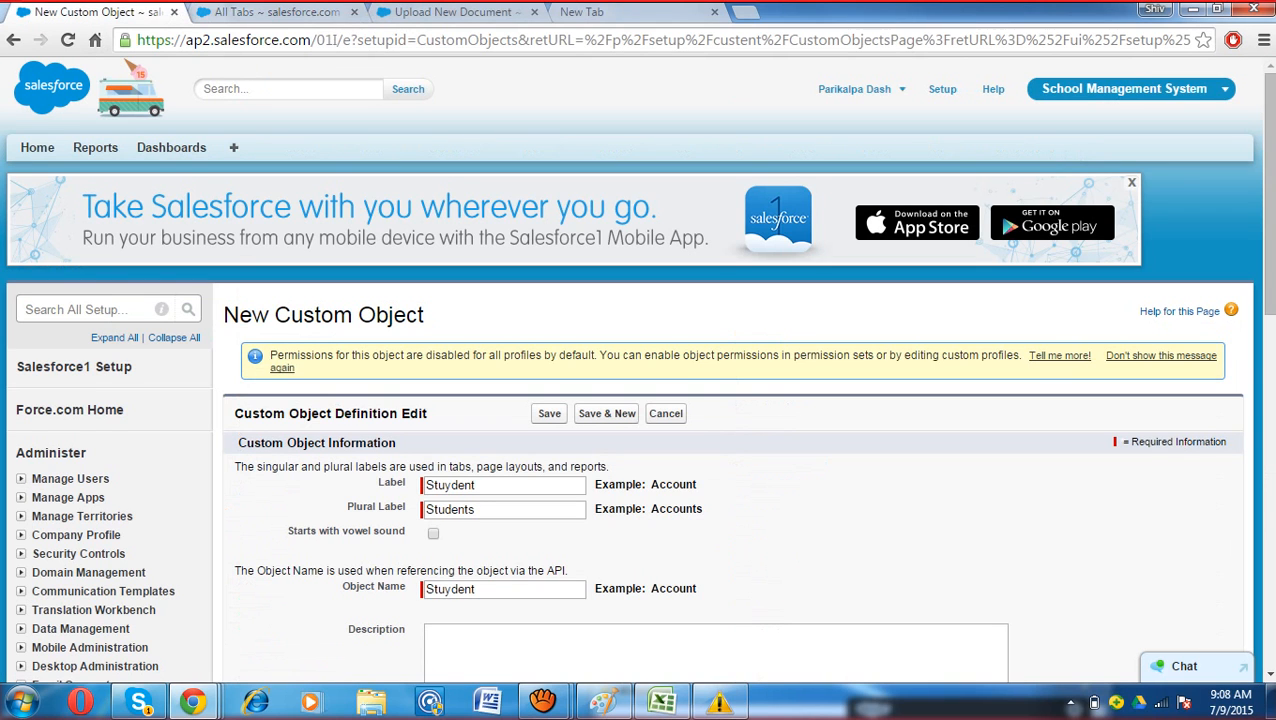
drag(320, 315, 424, 315)
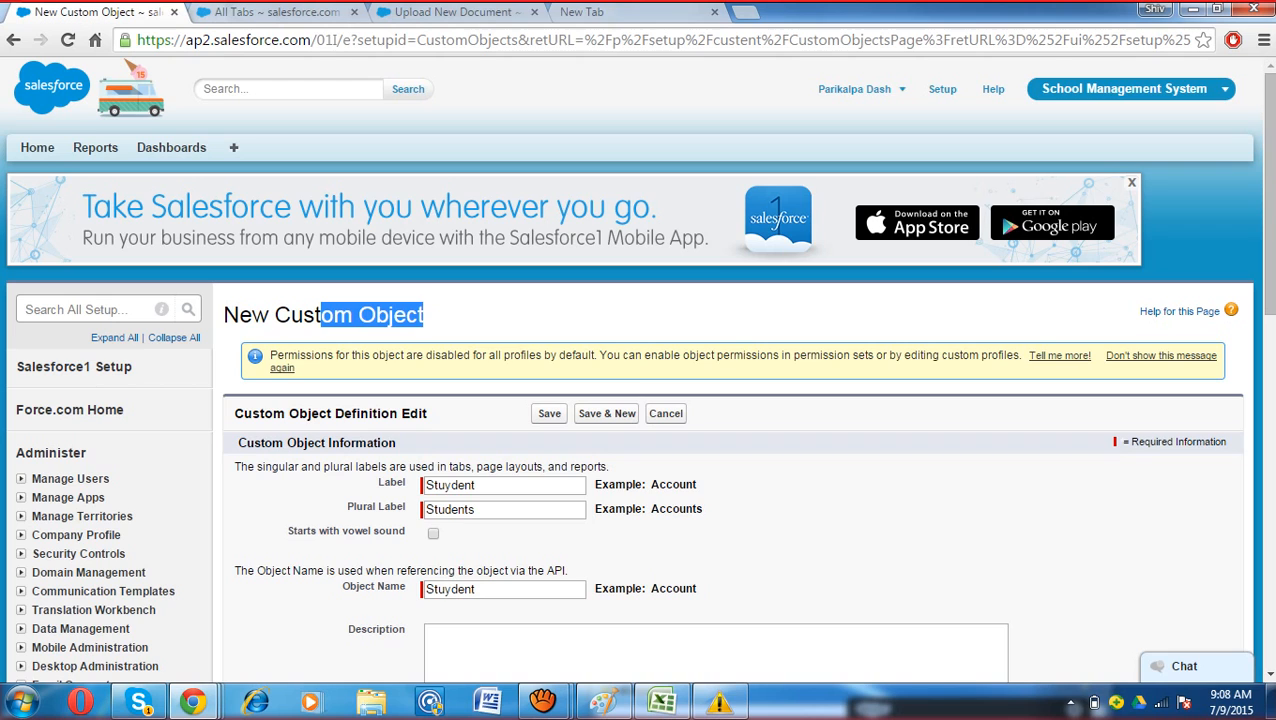
scroll(424, 315, down, 10)
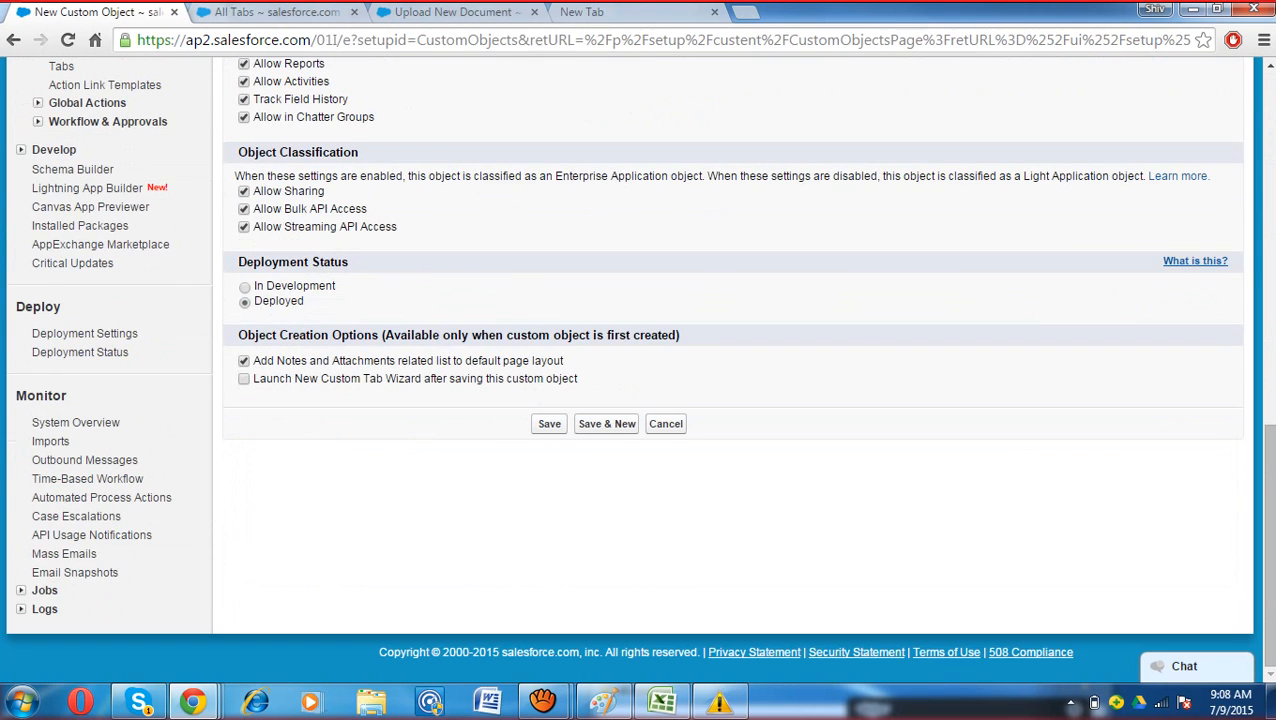
Step: Enable launching the New Custom Tab Wizard after saving and save the custom object
click(244, 379)
scroll(640, 350, up, 1)
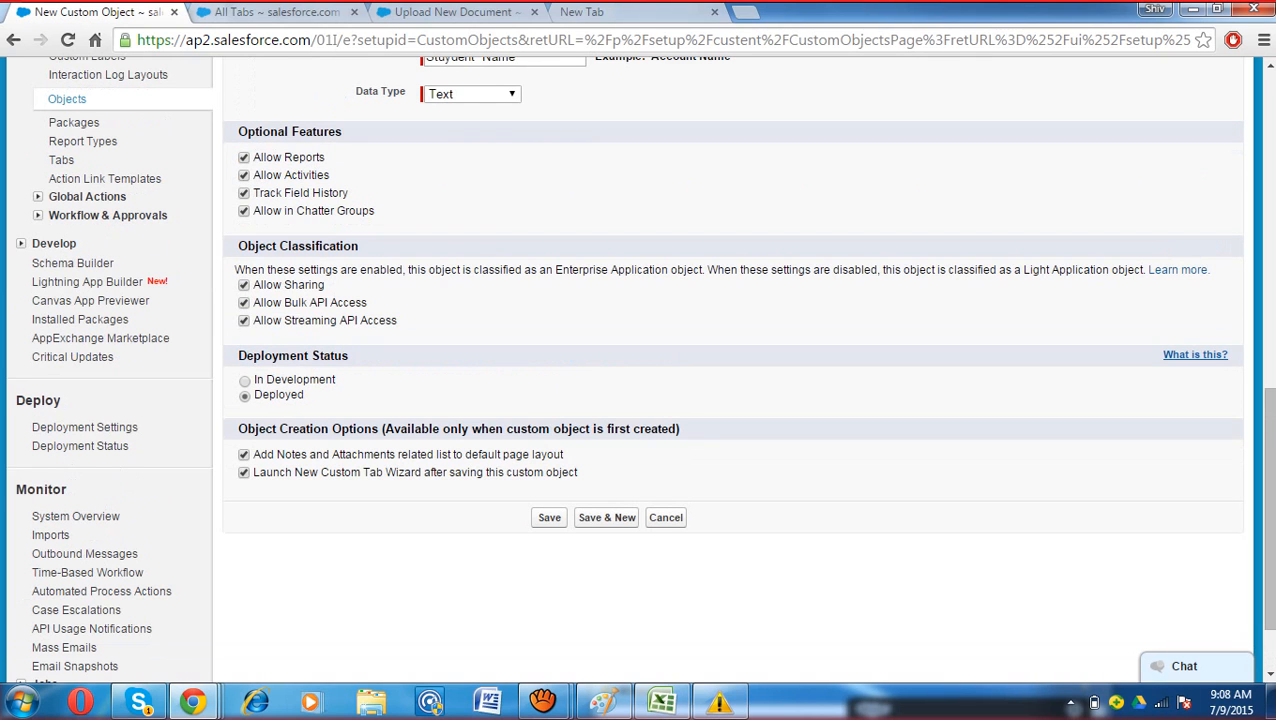
drag(284, 175, 329, 176)
drag(307, 454, 236, 455)
drag(318, 472, 436, 472)
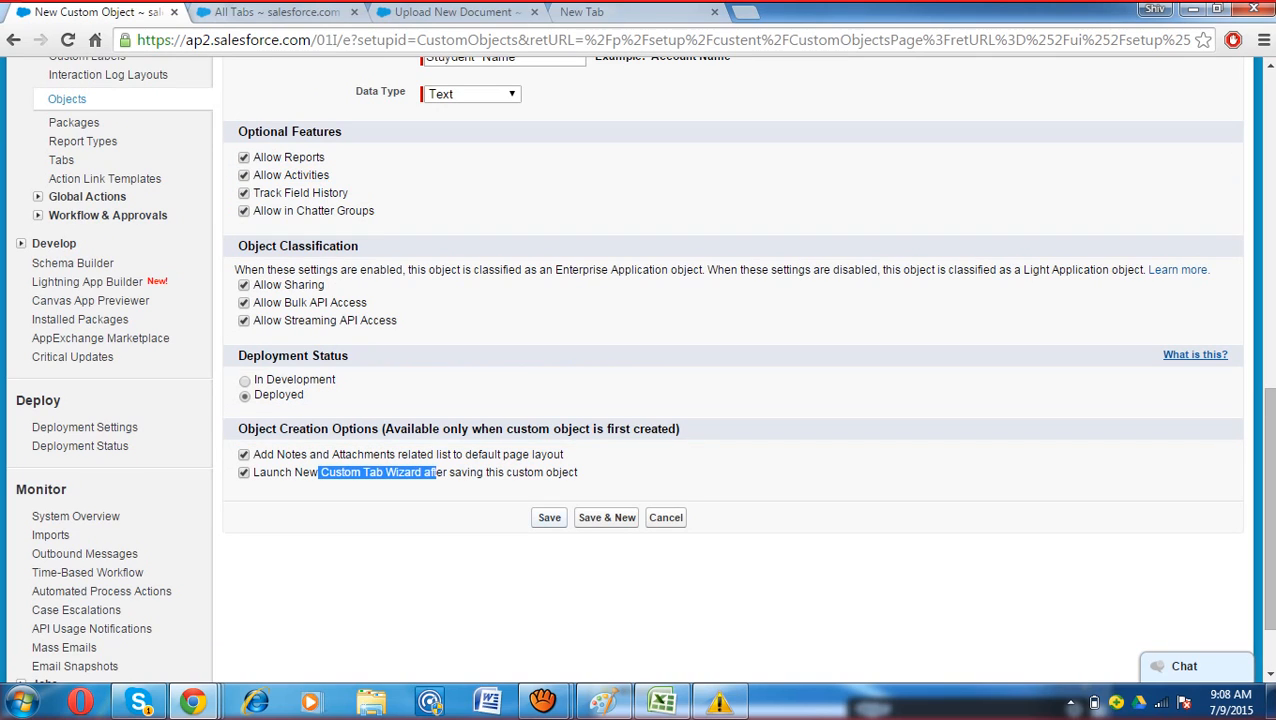
click(549, 517)
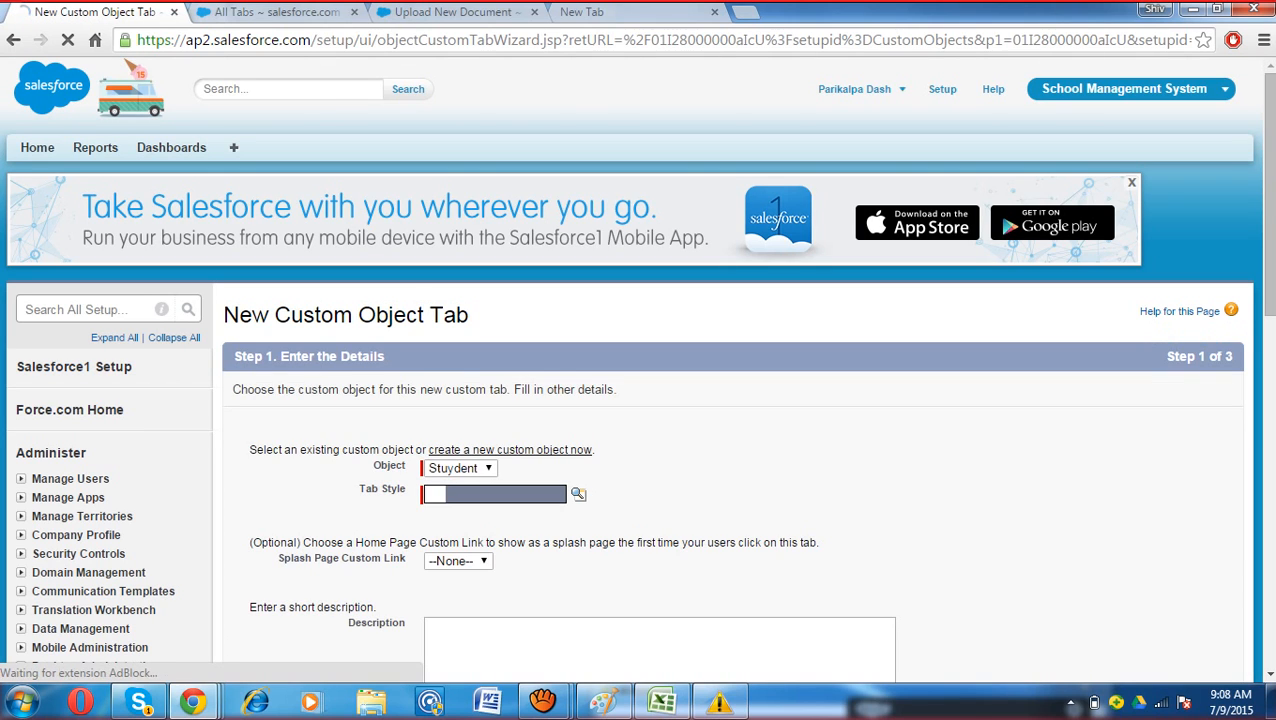
Step: Examine the Tab Style setting of the new custom object tab, then compare the All Tabs page and the Windsor Gardens account window
scroll(640, 400, down, 1)
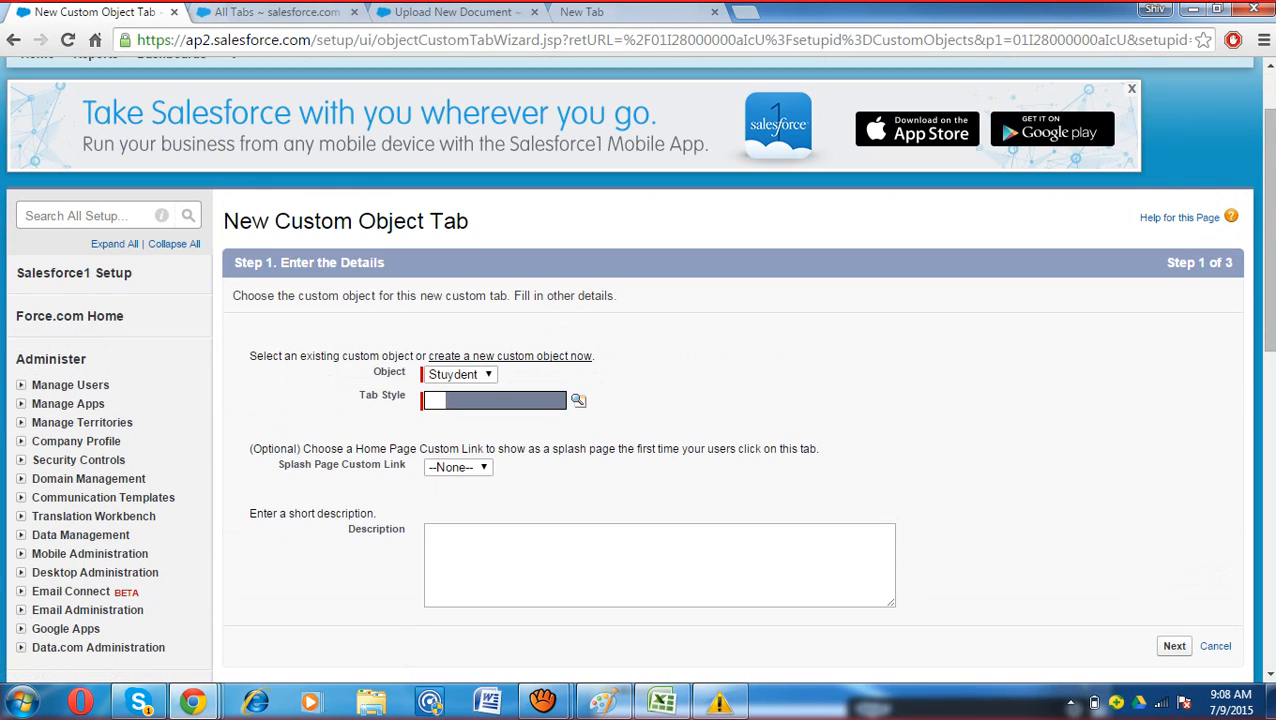
drag(359, 395, 399, 395)
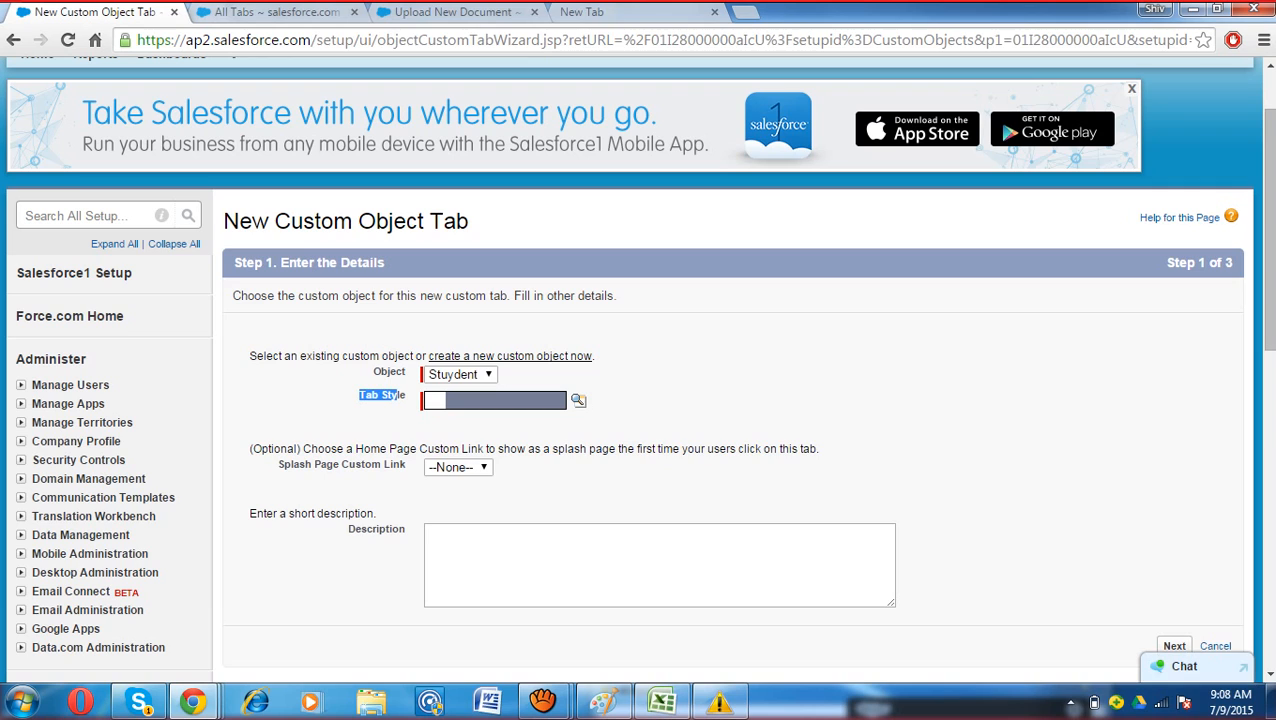
click(289, 12)
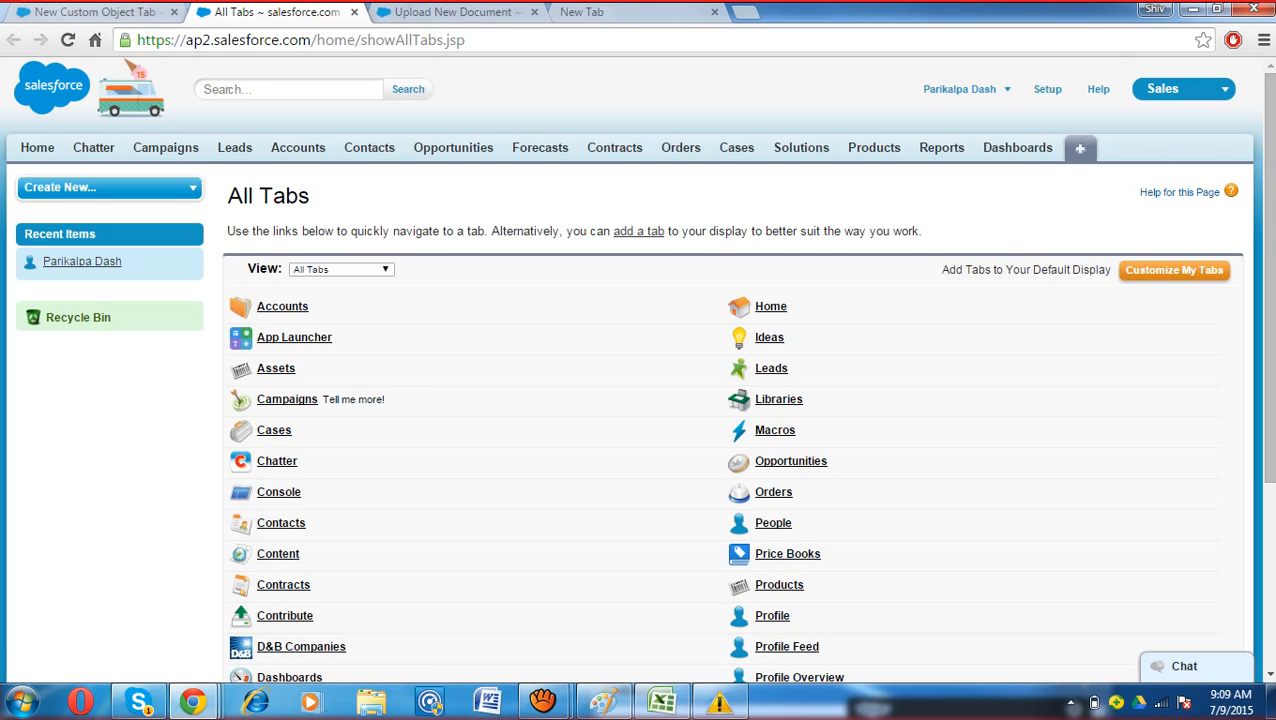
key(super+Tab)
key(alt+Tab)
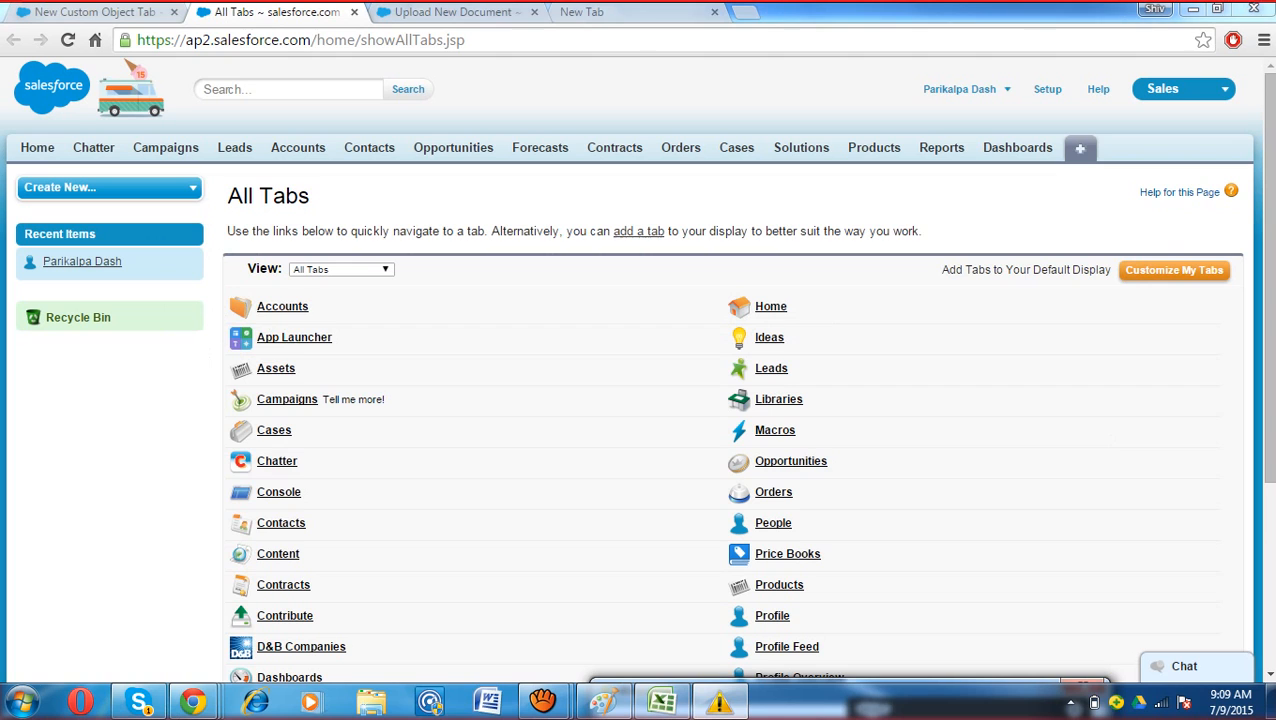
mouse_move(193, 702)
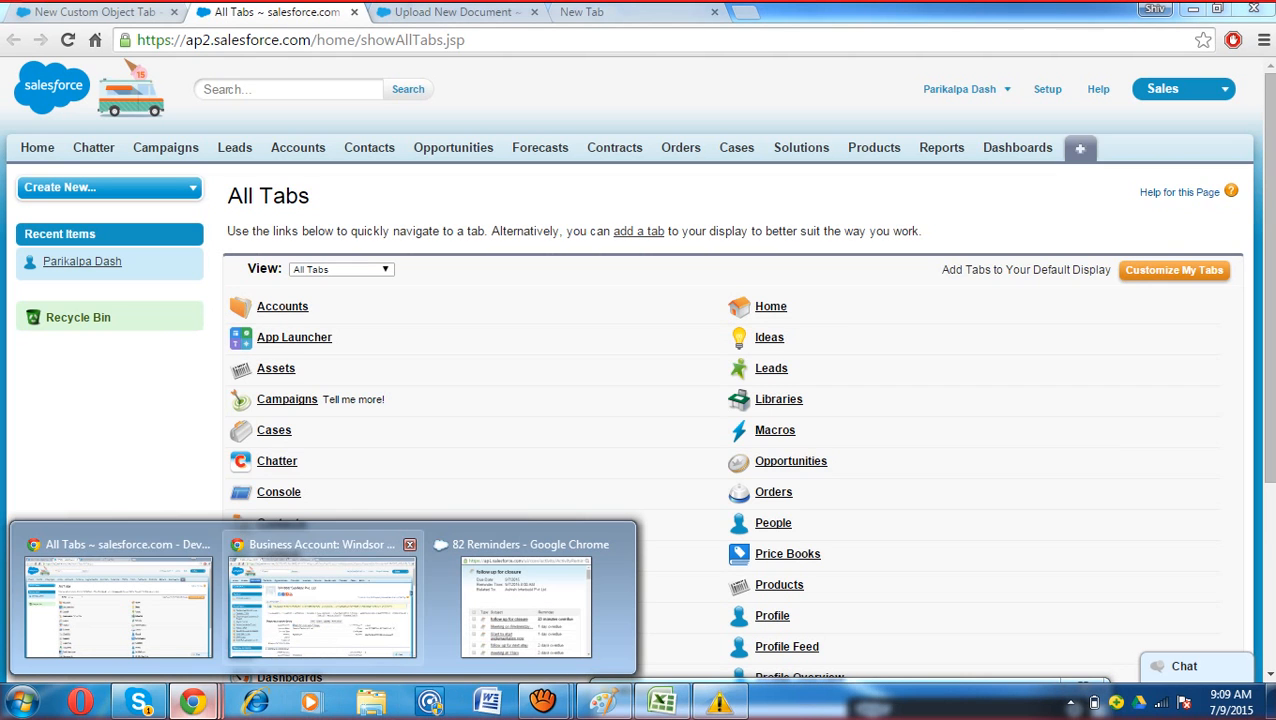
click(322, 605)
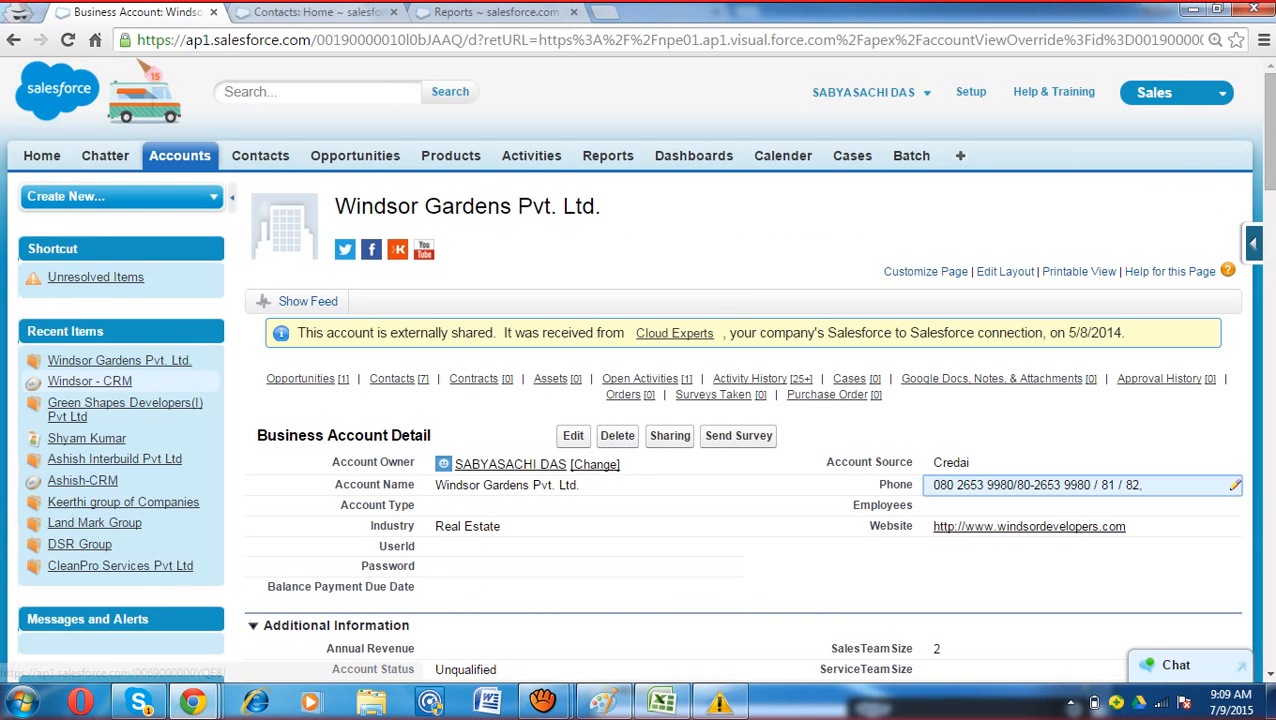
Step: Give the new custom tab for the Stuydent object the Bottle tab style and continue to the profiles step
mouse_move(120, 361)
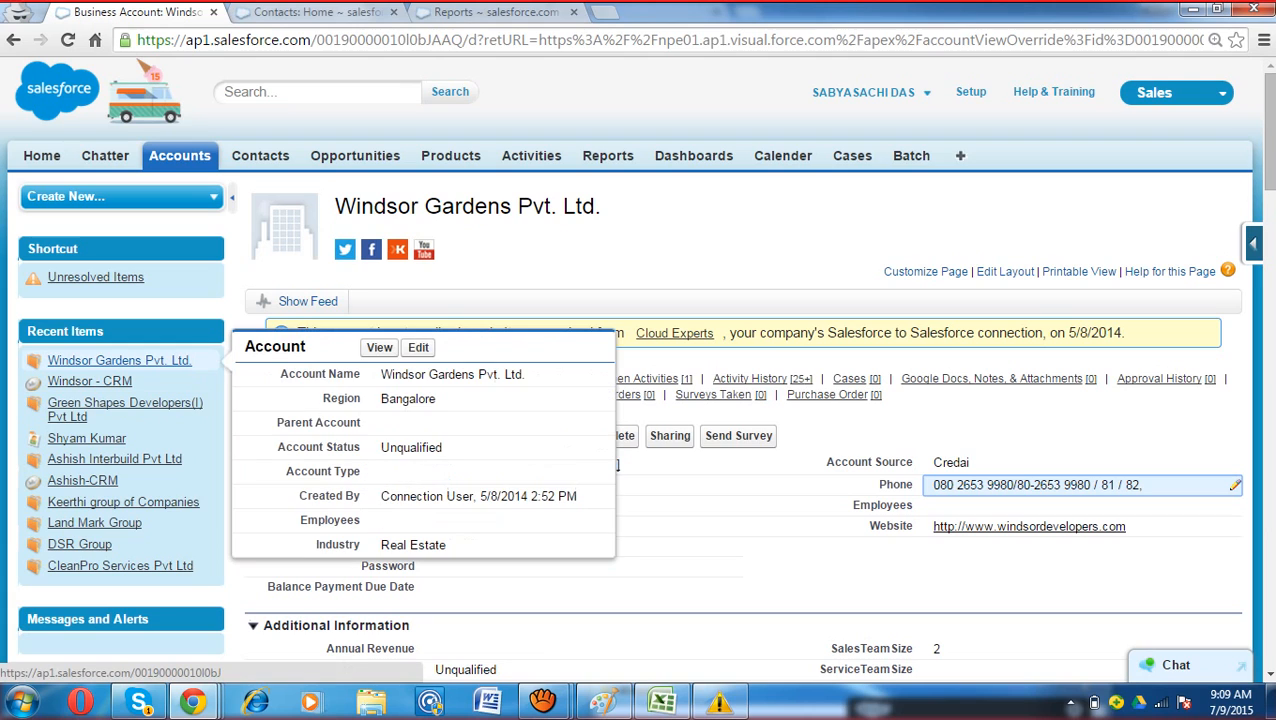
mouse_move(89, 381)
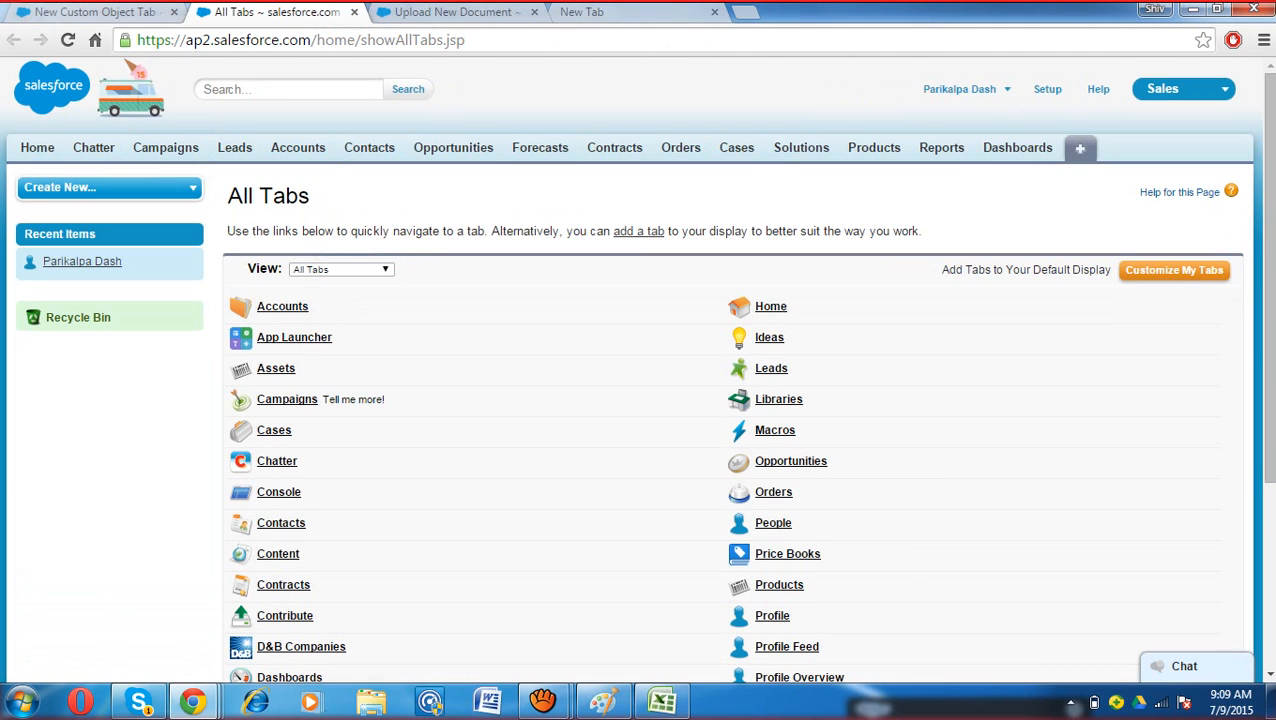
key(ctrl+shift+Tab)
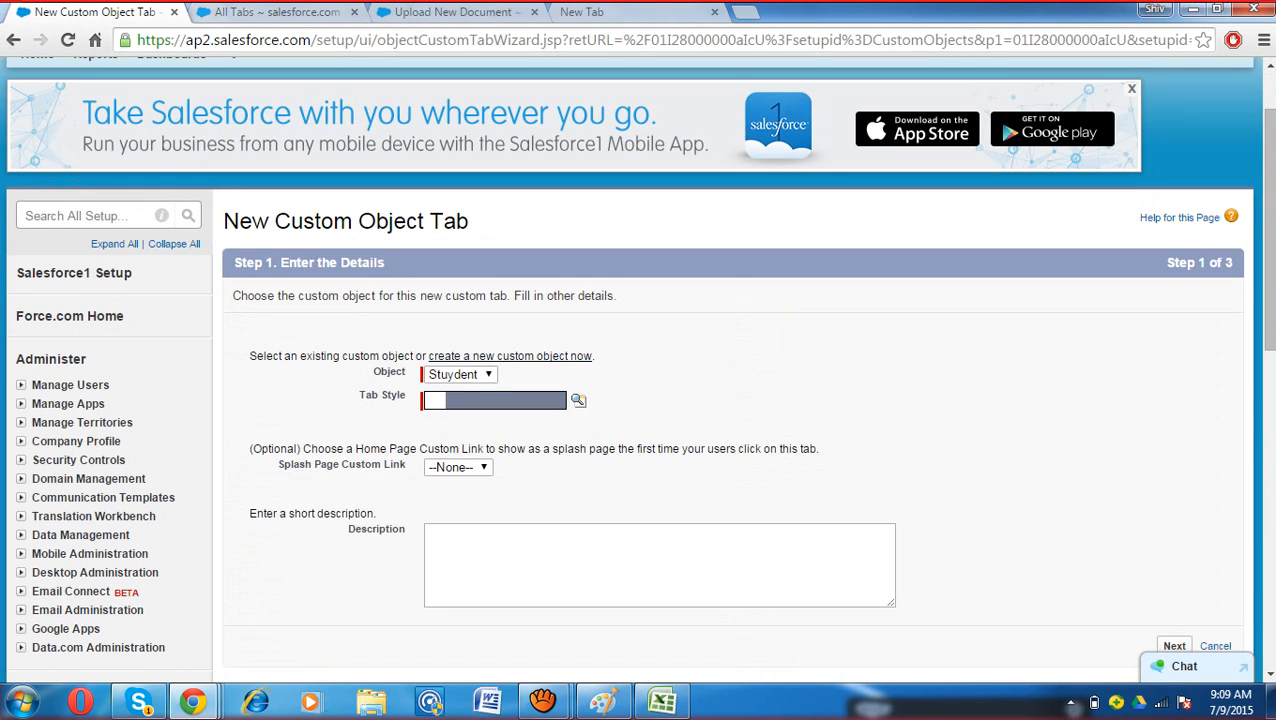
click(578, 400)
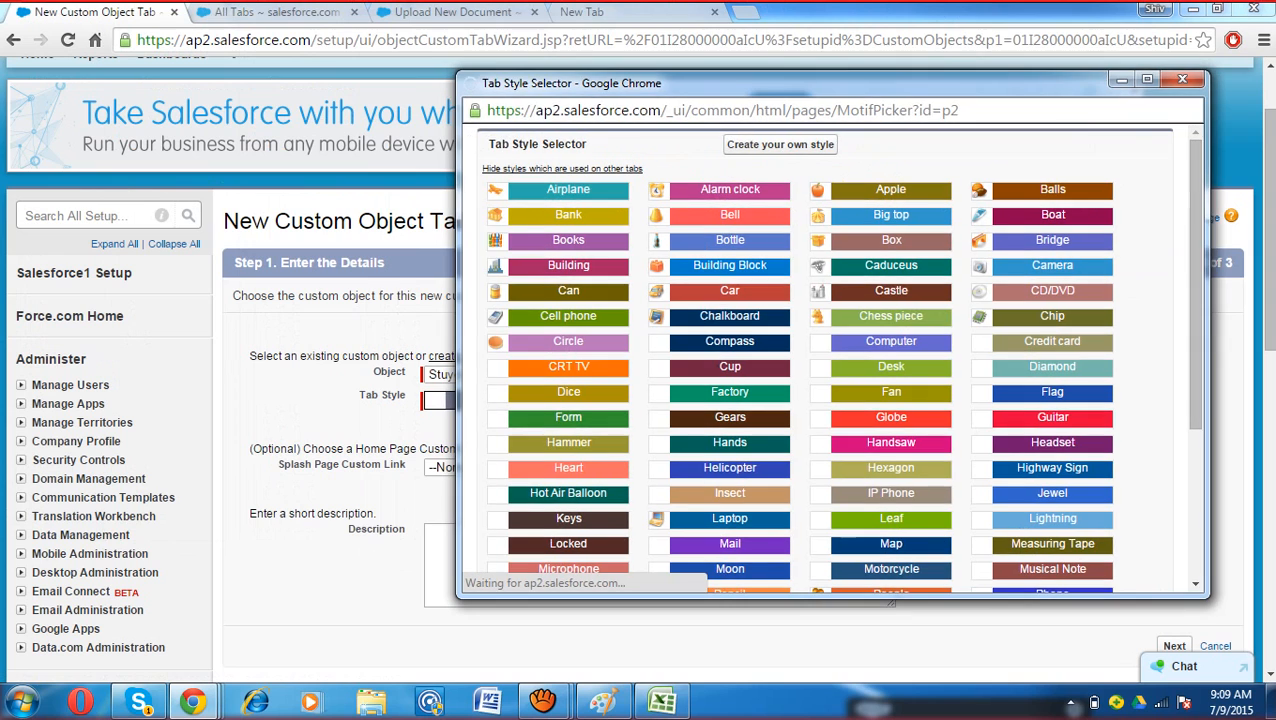
drag(740, 83, 856, 98)
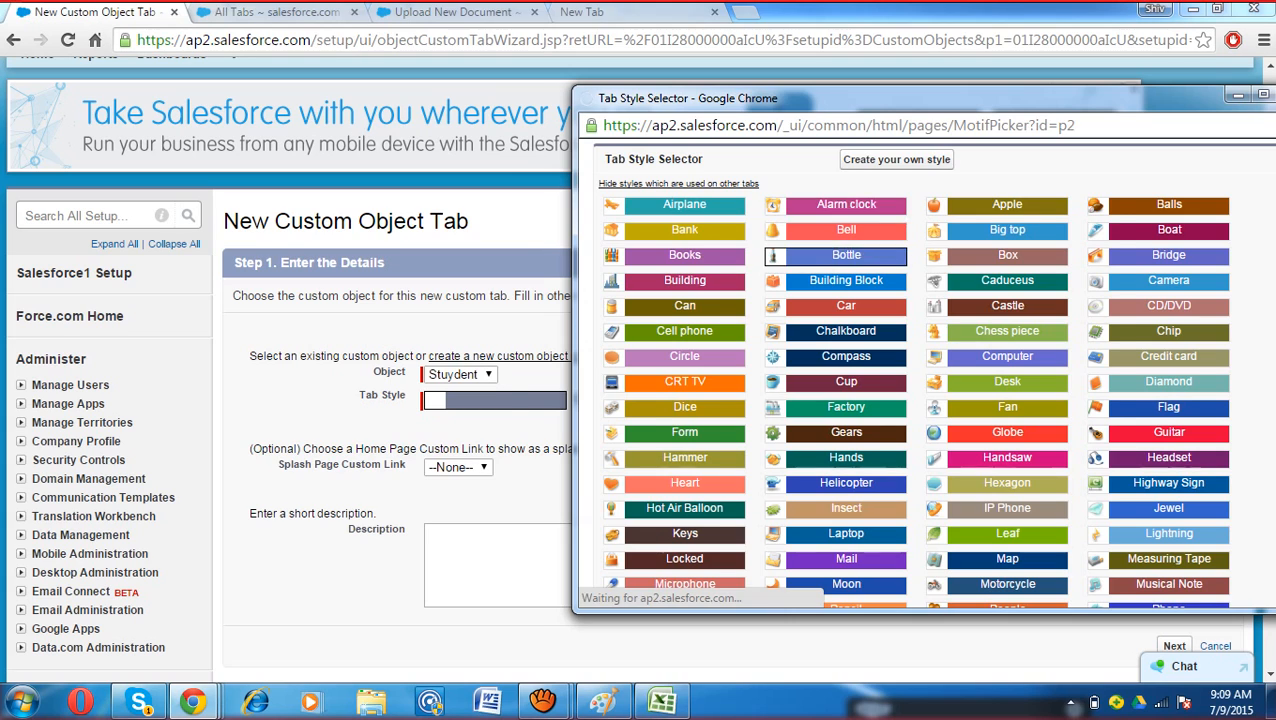
click(846, 255)
scroll(640, 400, down, 1)
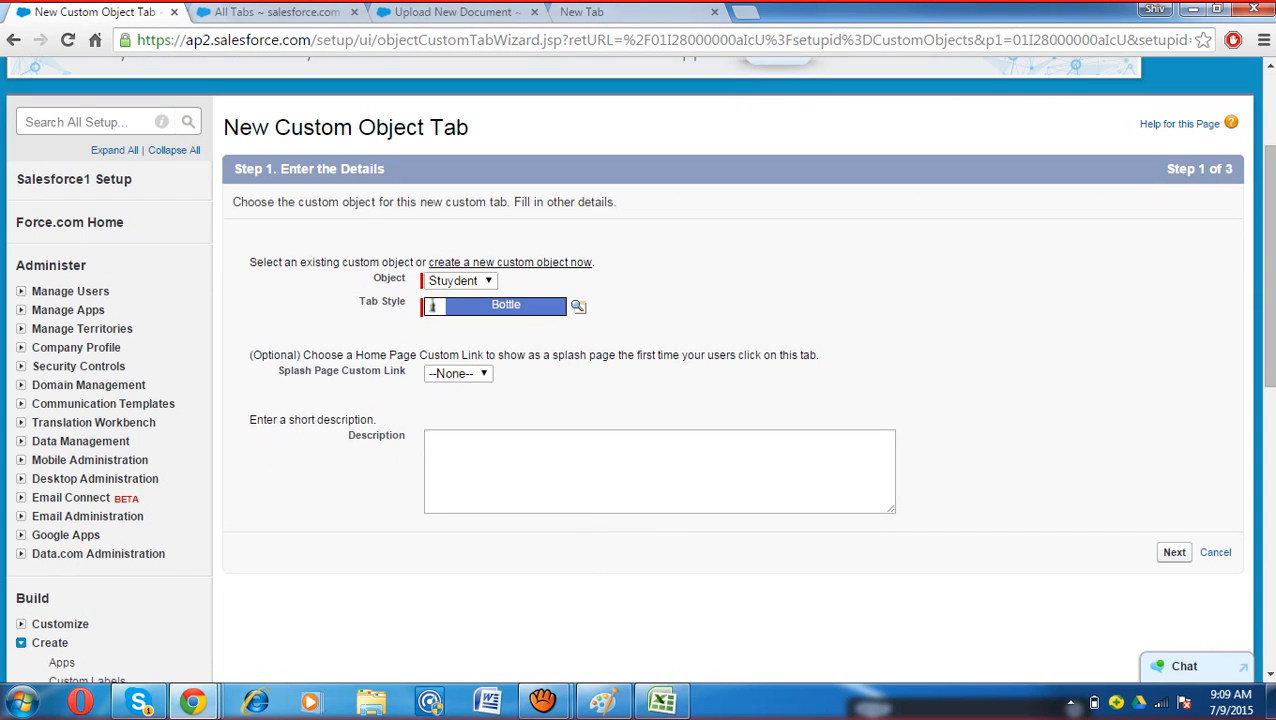
click(1174, 552)
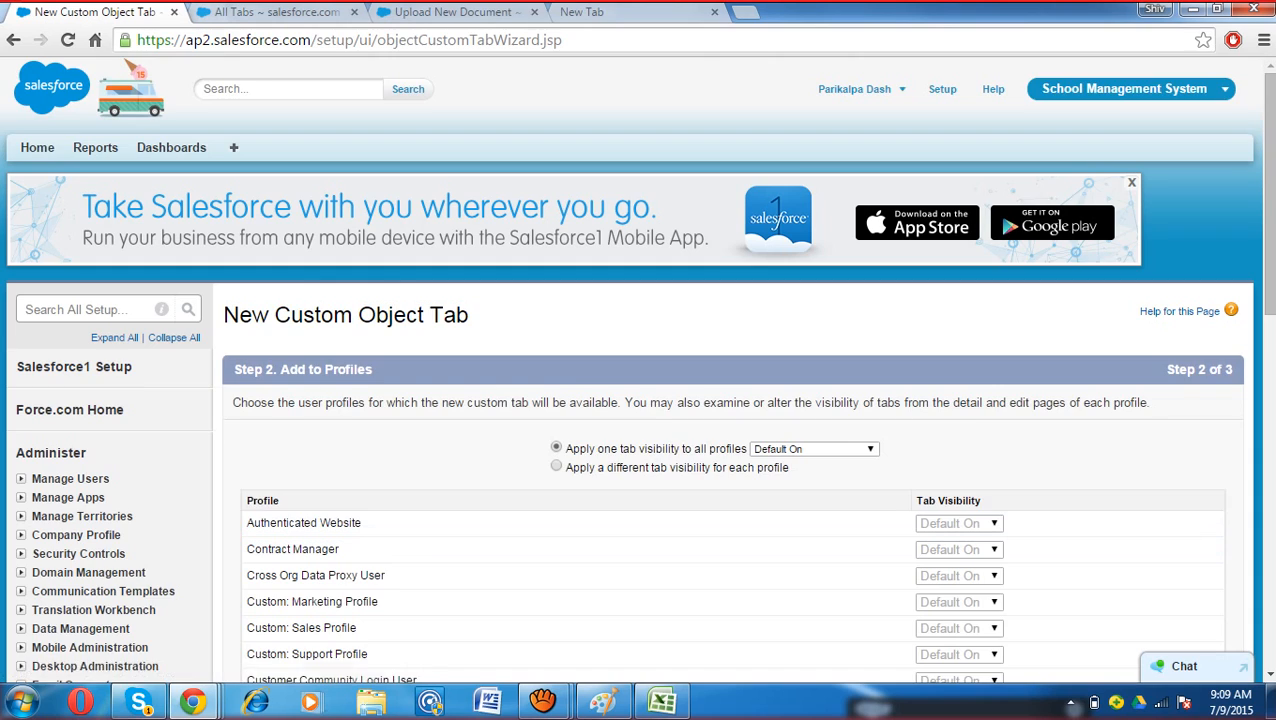
Step: Review the profile list and the tab visibility choices for all profiles, closing the Windows colour scheme prompt
scroll(640, 400, down, 1)
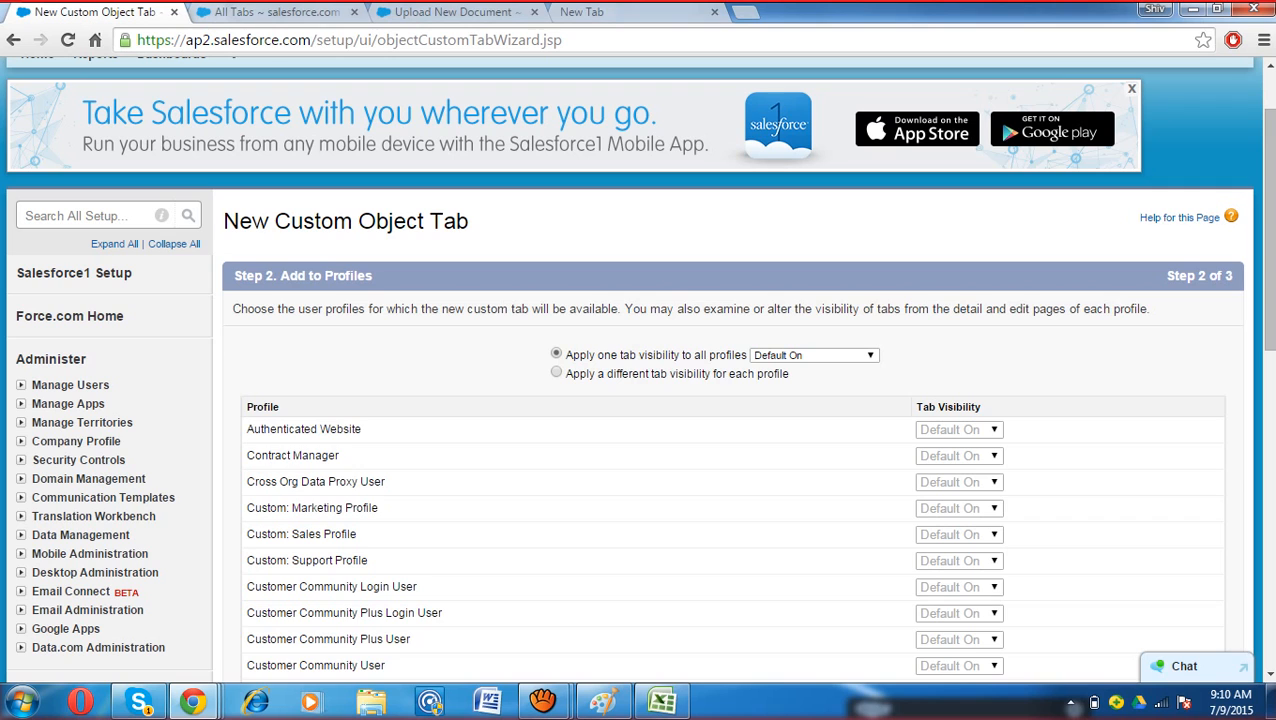
scroll(640, 400, up, 1)
scroll(640, 400, down, 2)
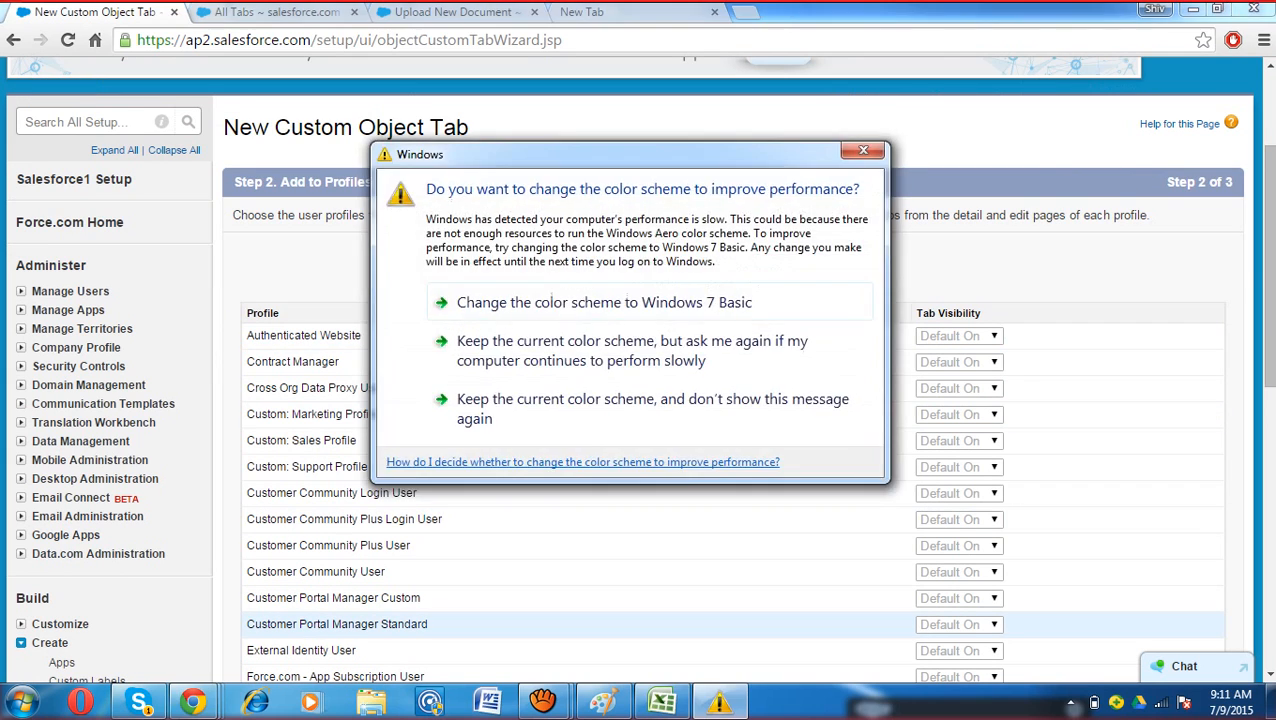
drag(630, 154, 778, 672)
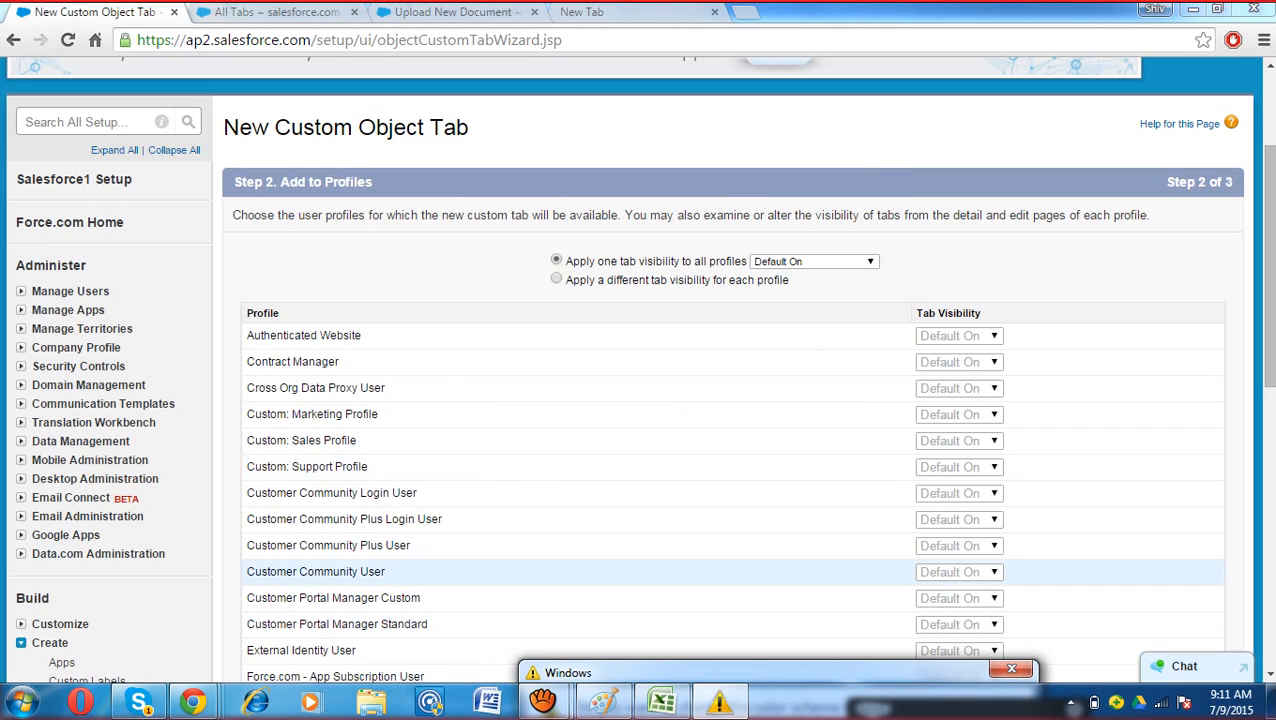
click(1011, 668)
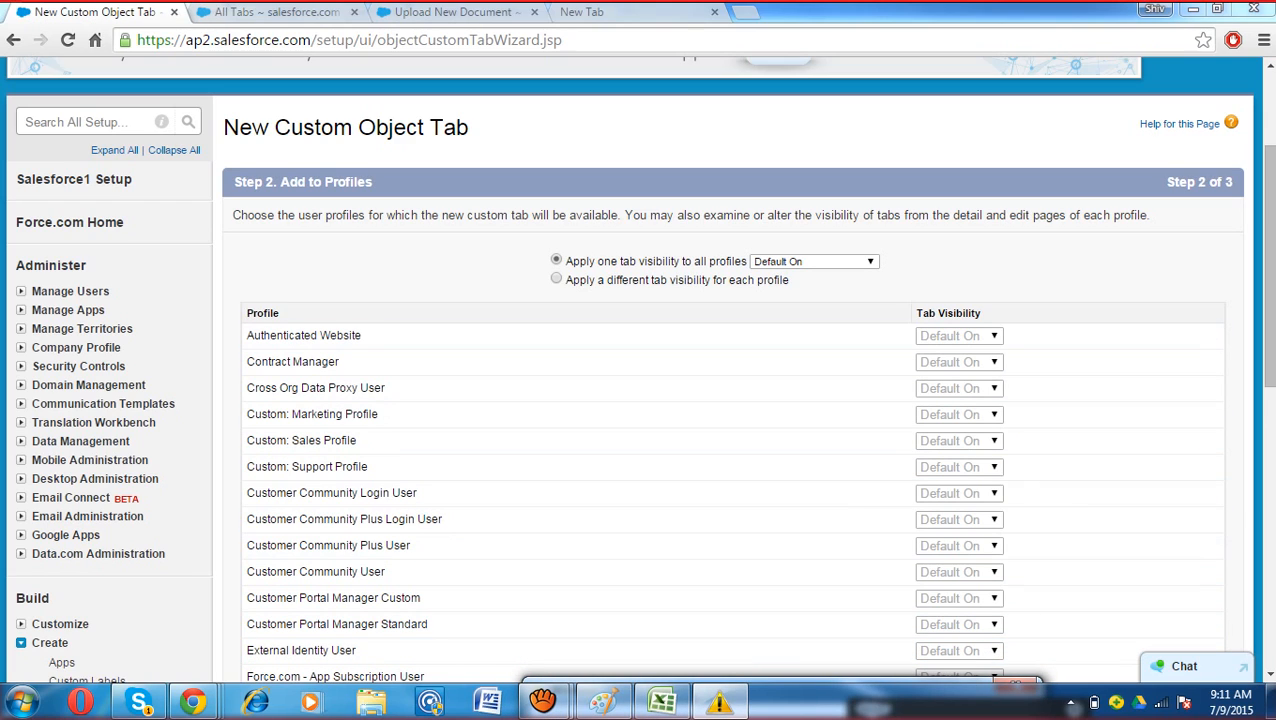
mouse_move(1269, 260)
mouse_down()
mouse_move(1269, 301)
mouse_move(1269, 268)
mouse_up()
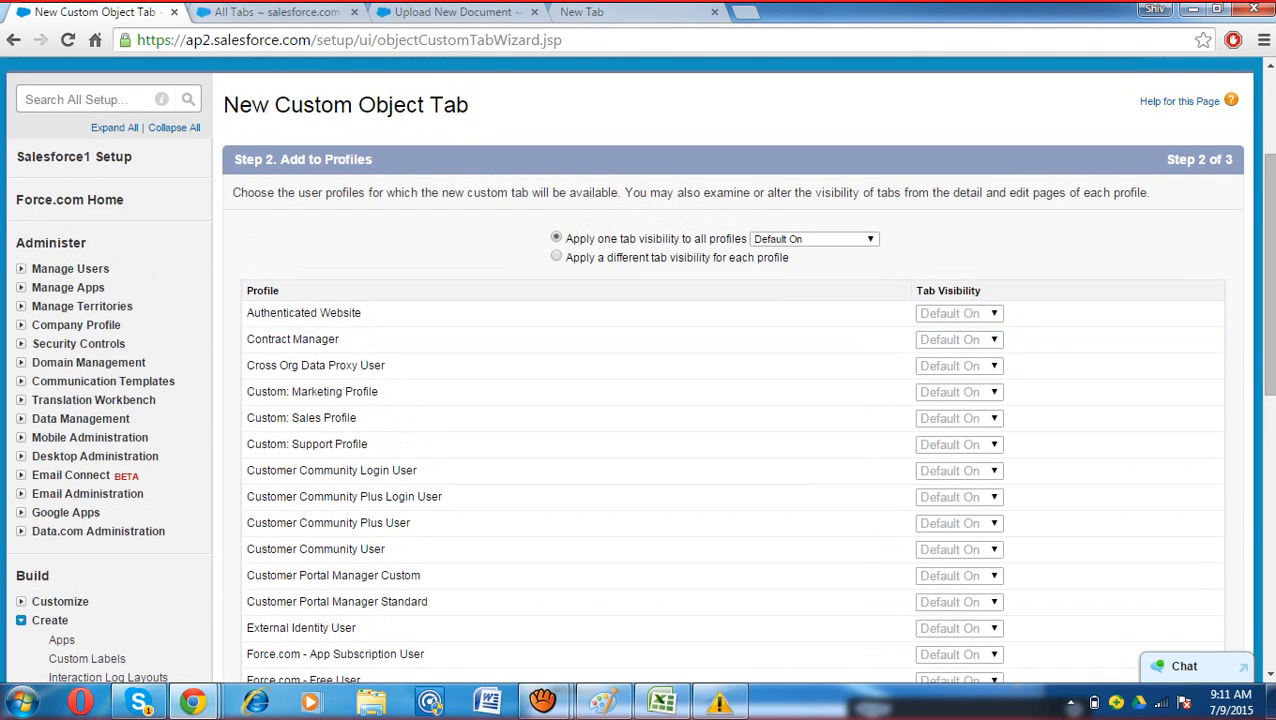
click(815, 239)
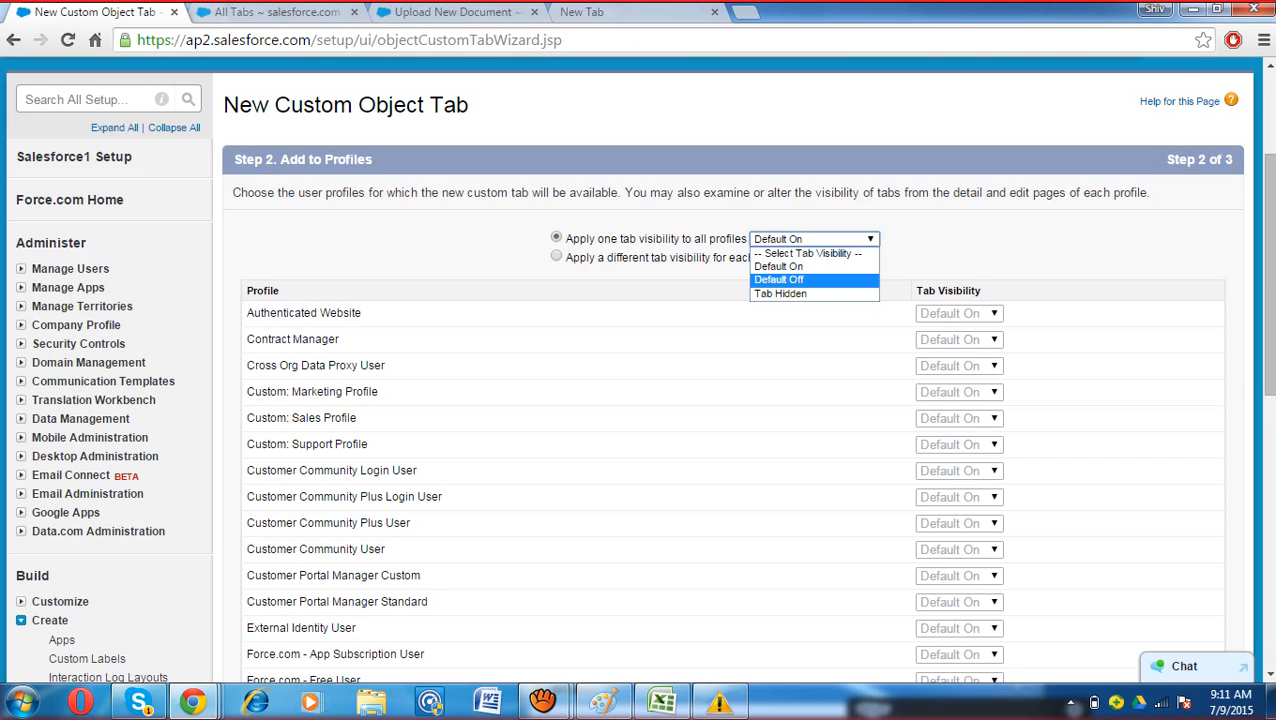
scroll(638, 400, up, 3)
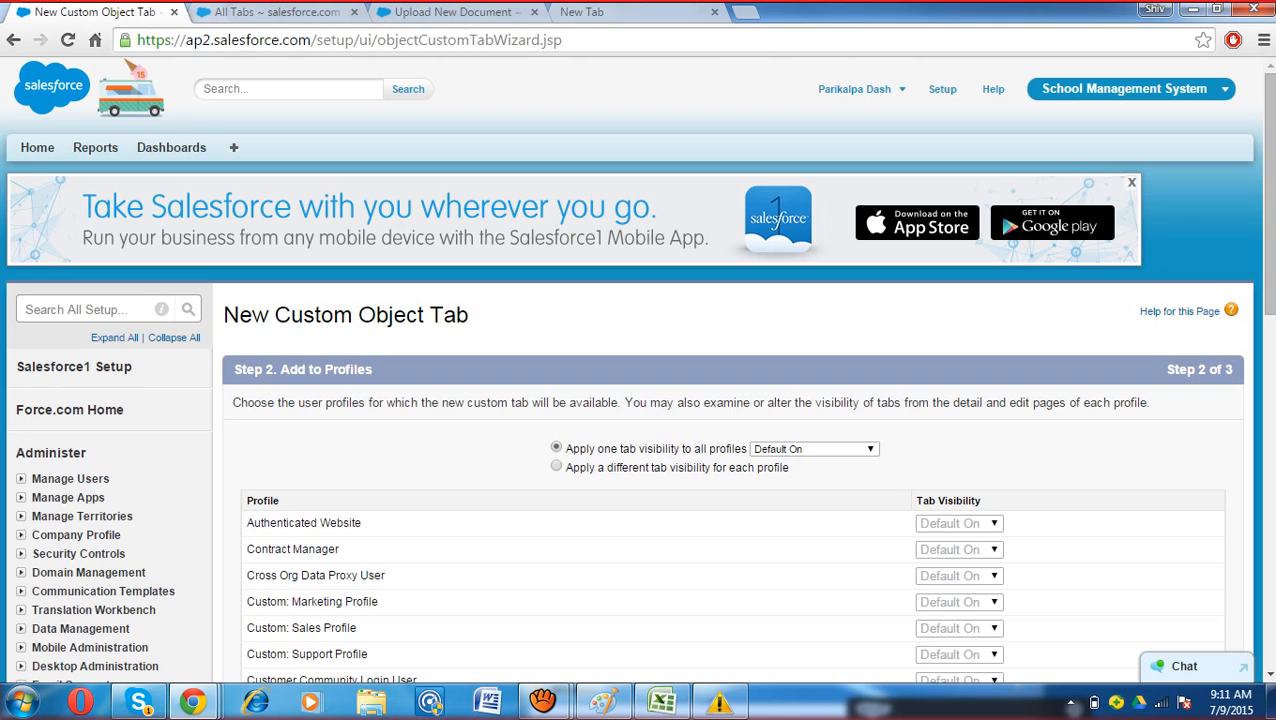
Step: Examine the All Tabs list and the tab bar on the Reports page in the other Salesforce window
key(ctrl+Tab)
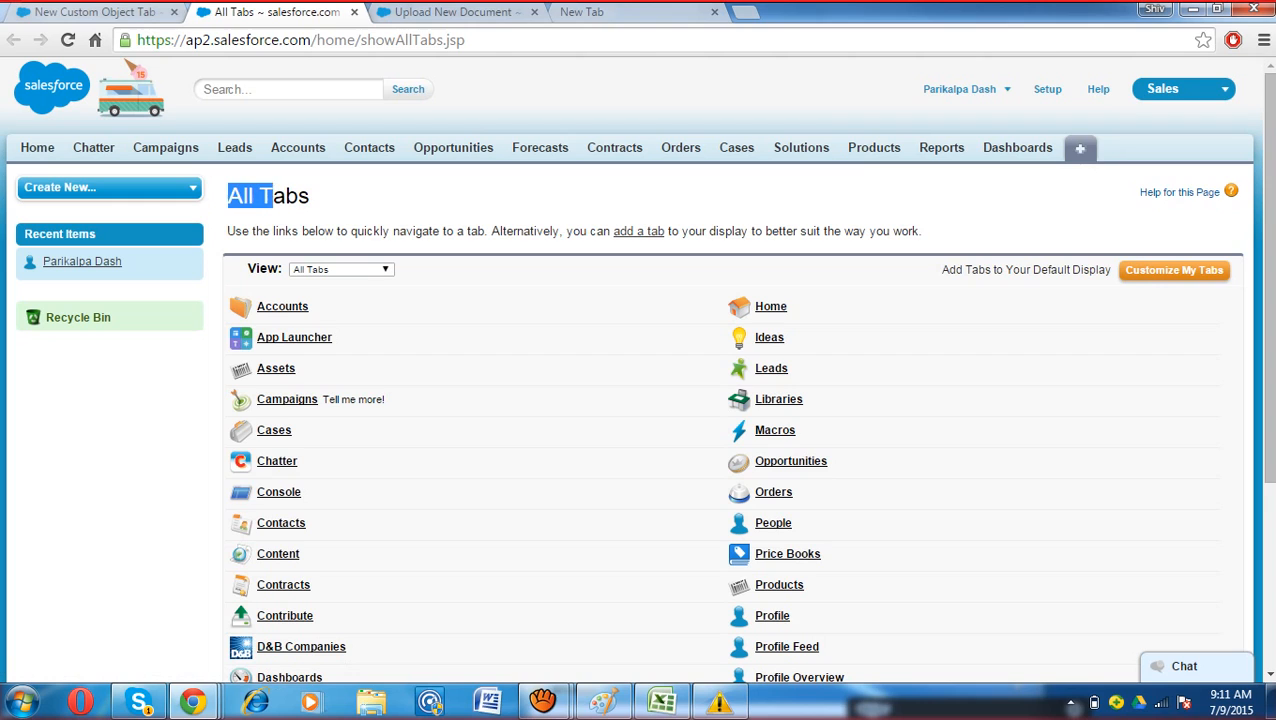
scroll(640, 360, down, 3)
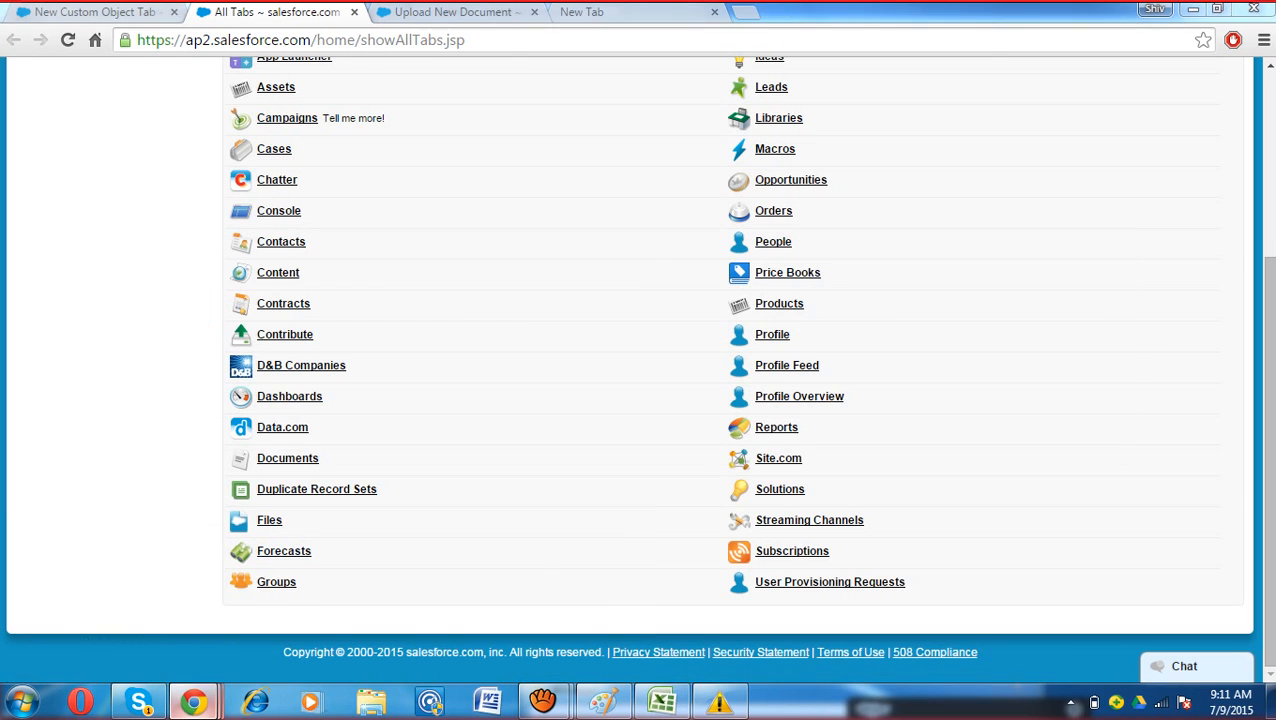
click(313, 603)
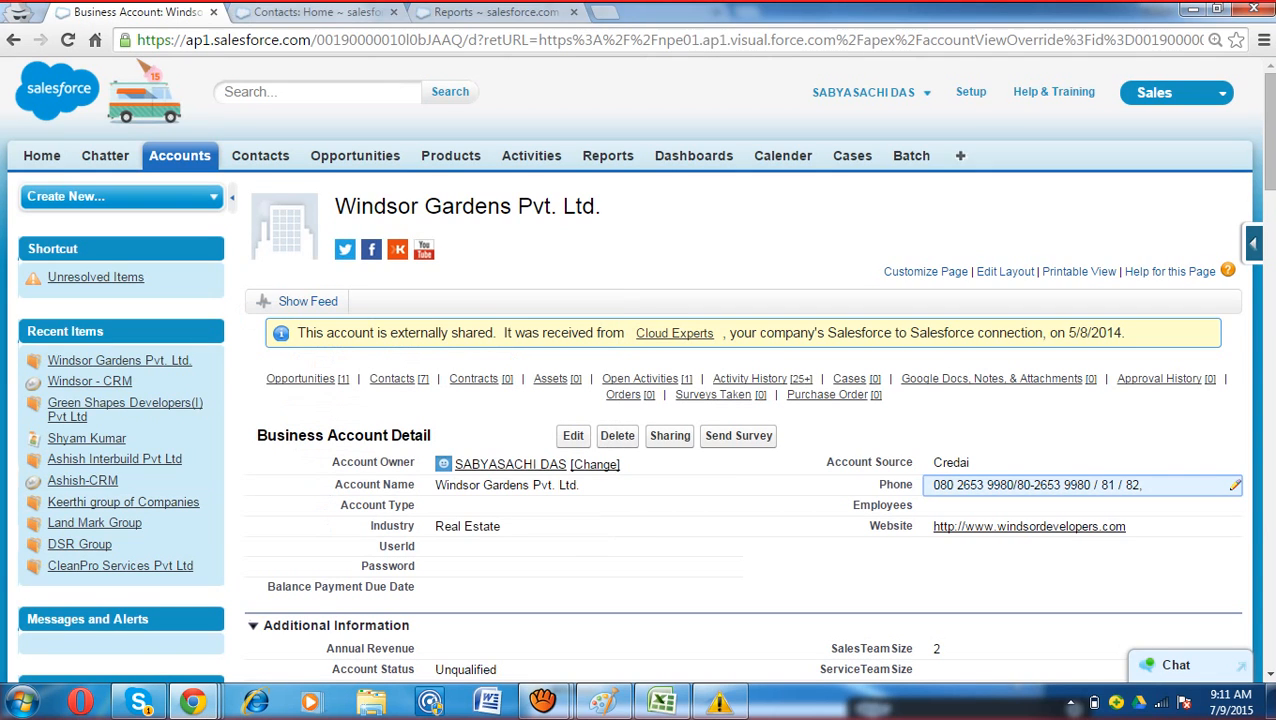
click(317, 13)
key(ctrl+Tab)
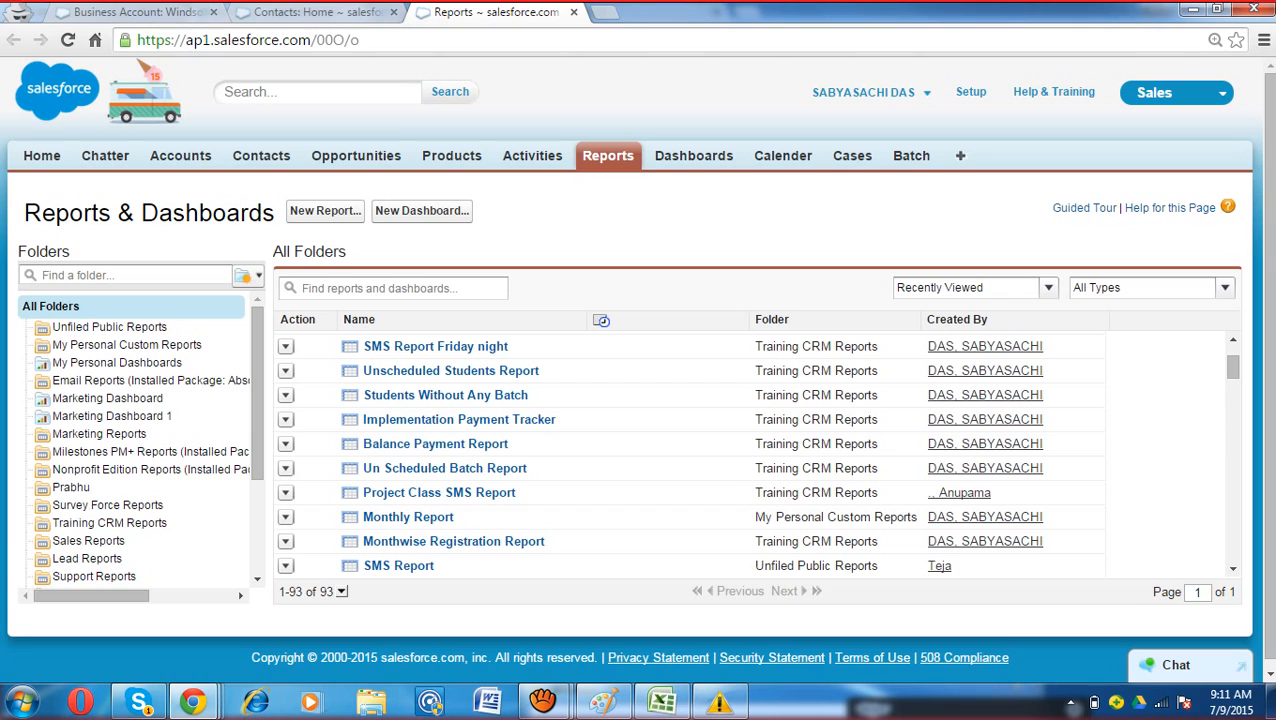
mouse_move(193, 702)
click(118, 605)
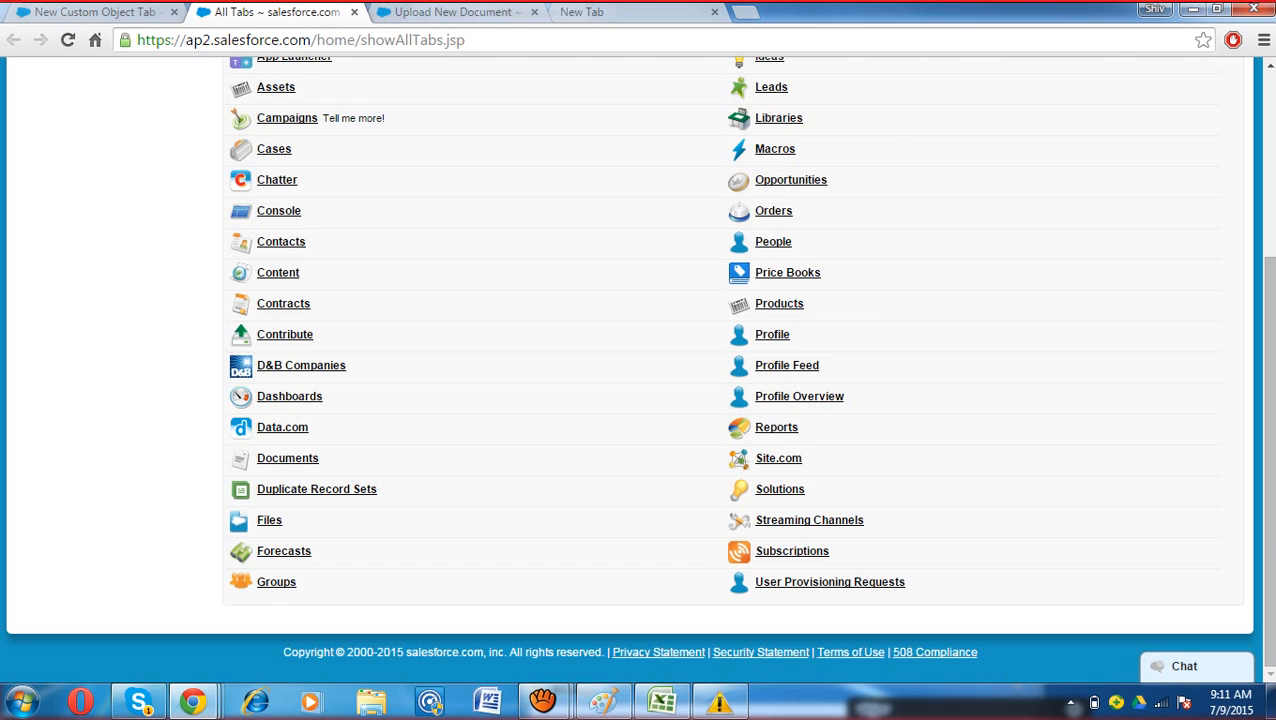
Step: Return to the New Custom Object Tab wizard, keep Default On visibility for all profiles, and continue to the custom apps step
click(95, 12)
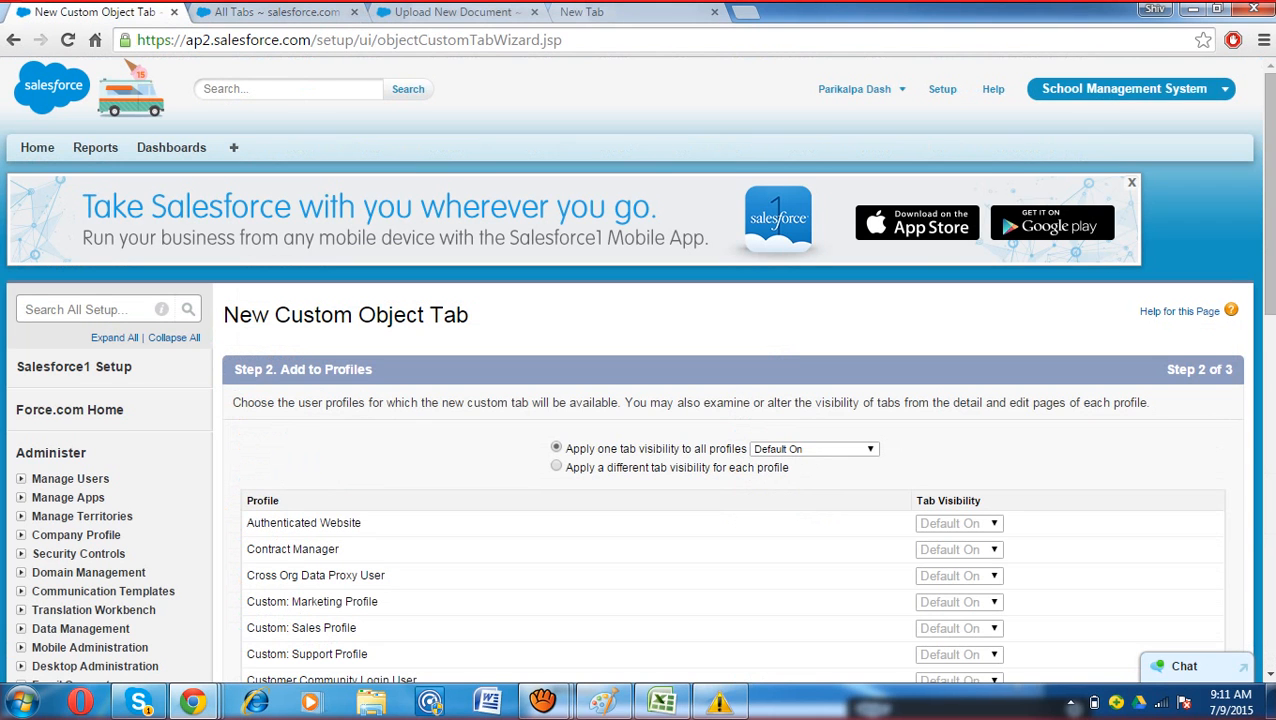
click(815, 449)
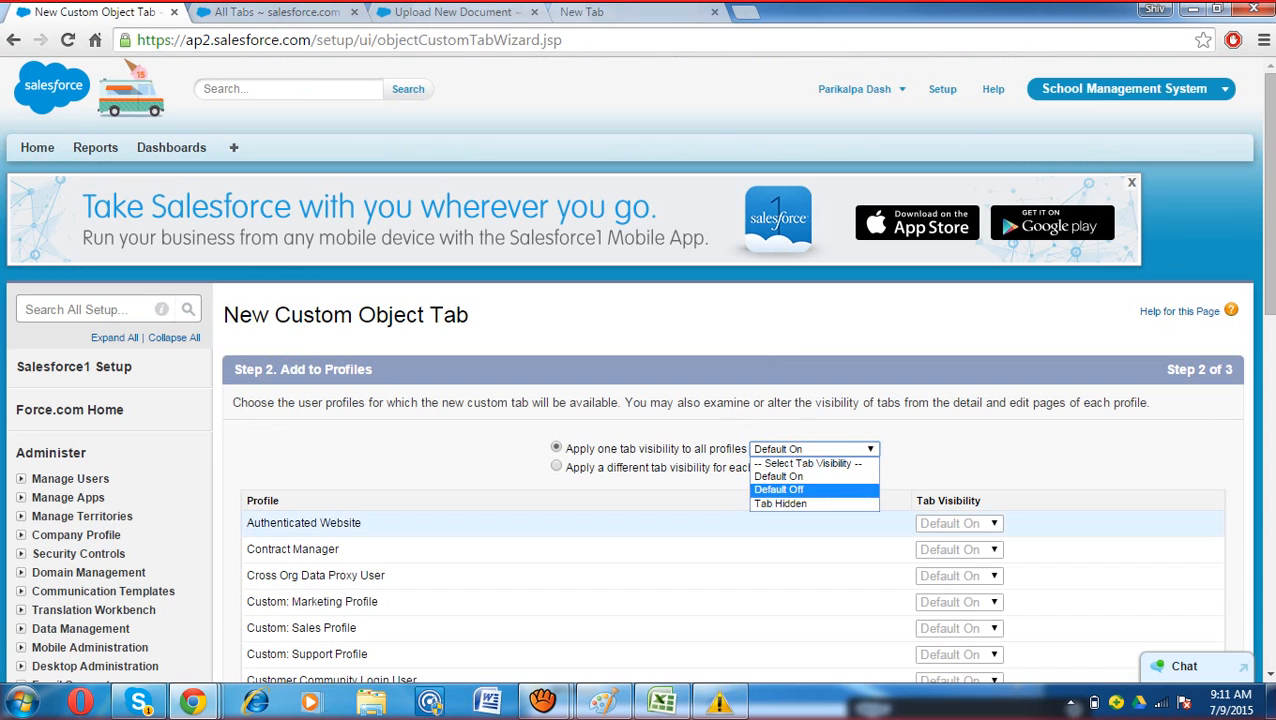
key(Escape)
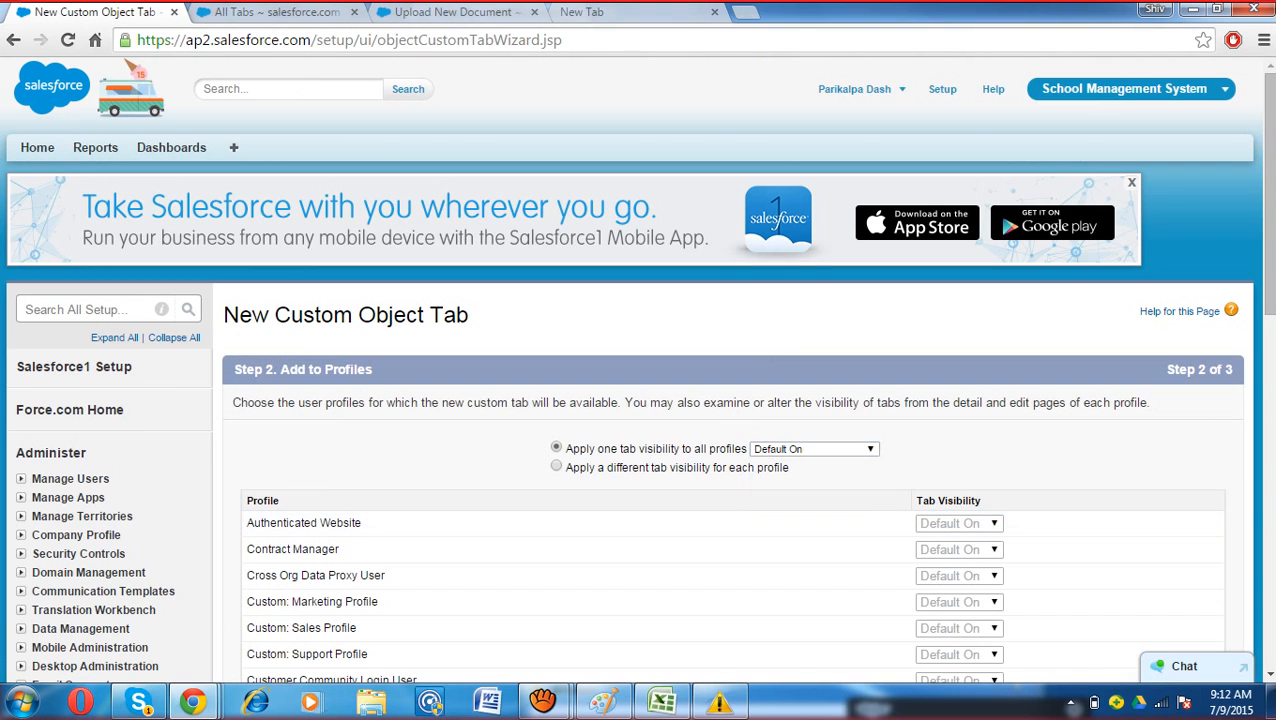
scroll(640, 400, down, 10)
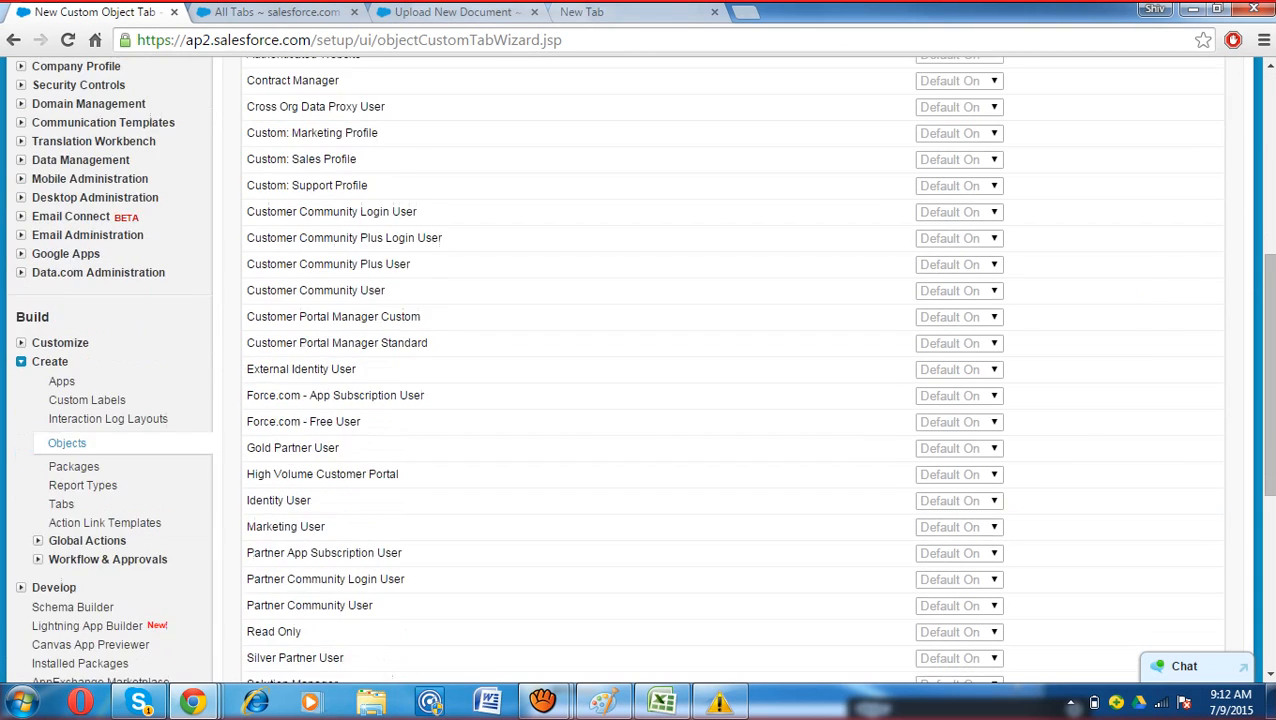
click(1174, 407)
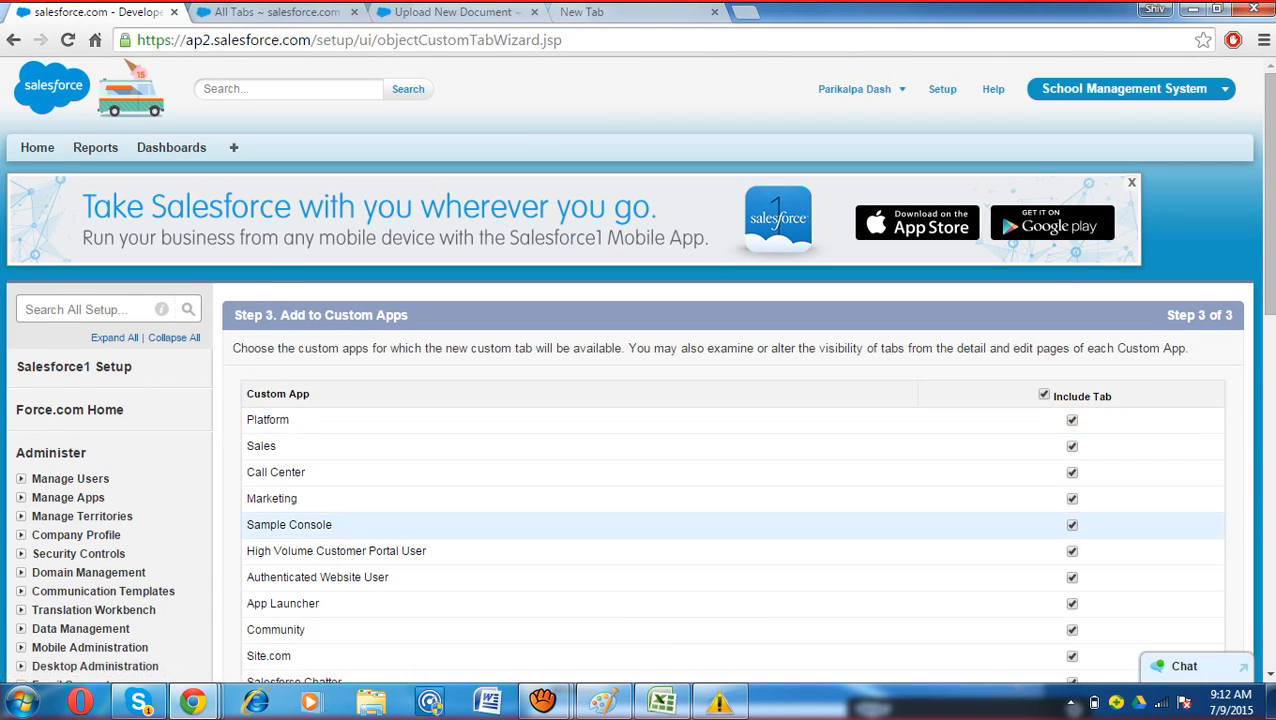
Step: Include the new tab only in the School Management System app and save it
scroll(640, 337, down, 2)
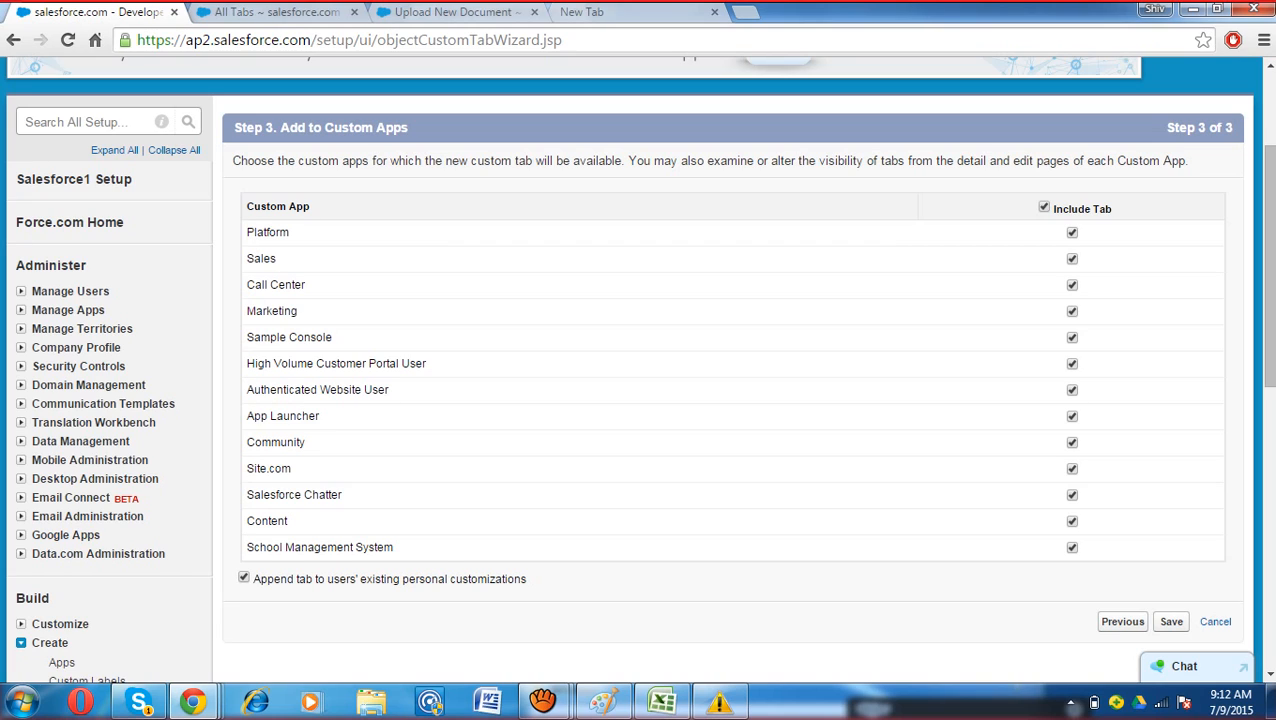
click(1044, 207)
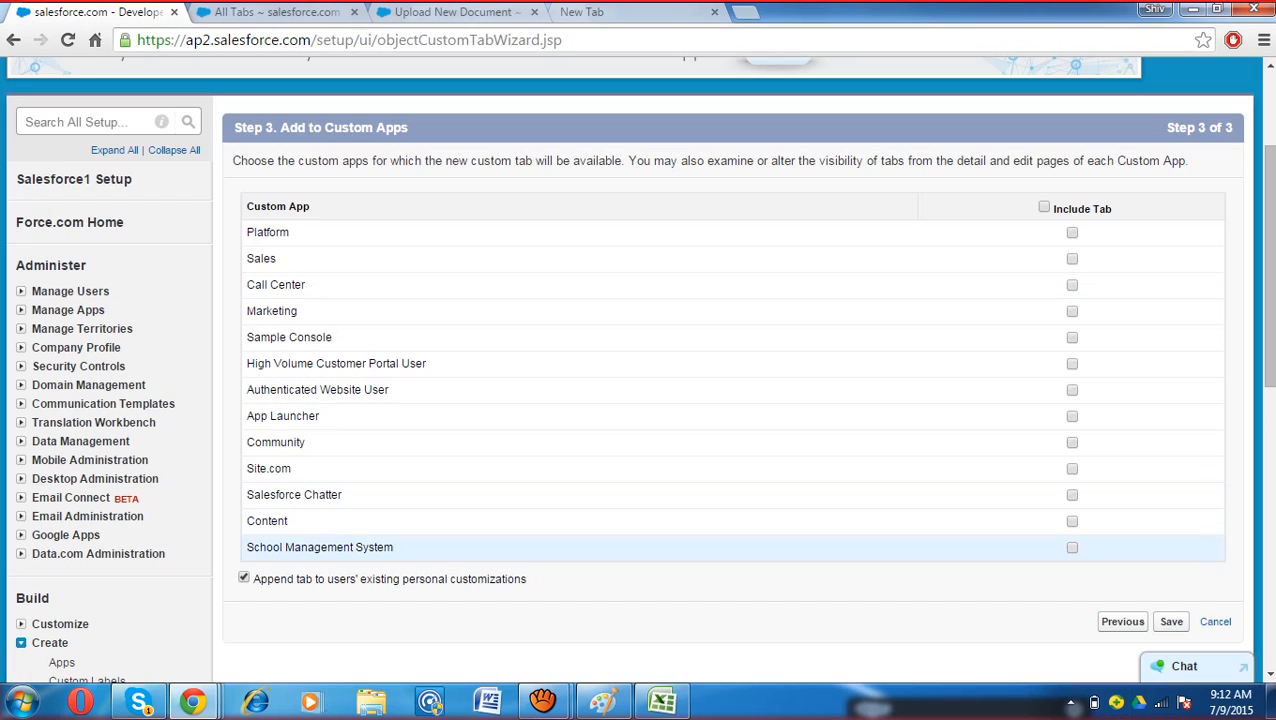
click(1072, 547)
drag(284, 547, 394, 547)
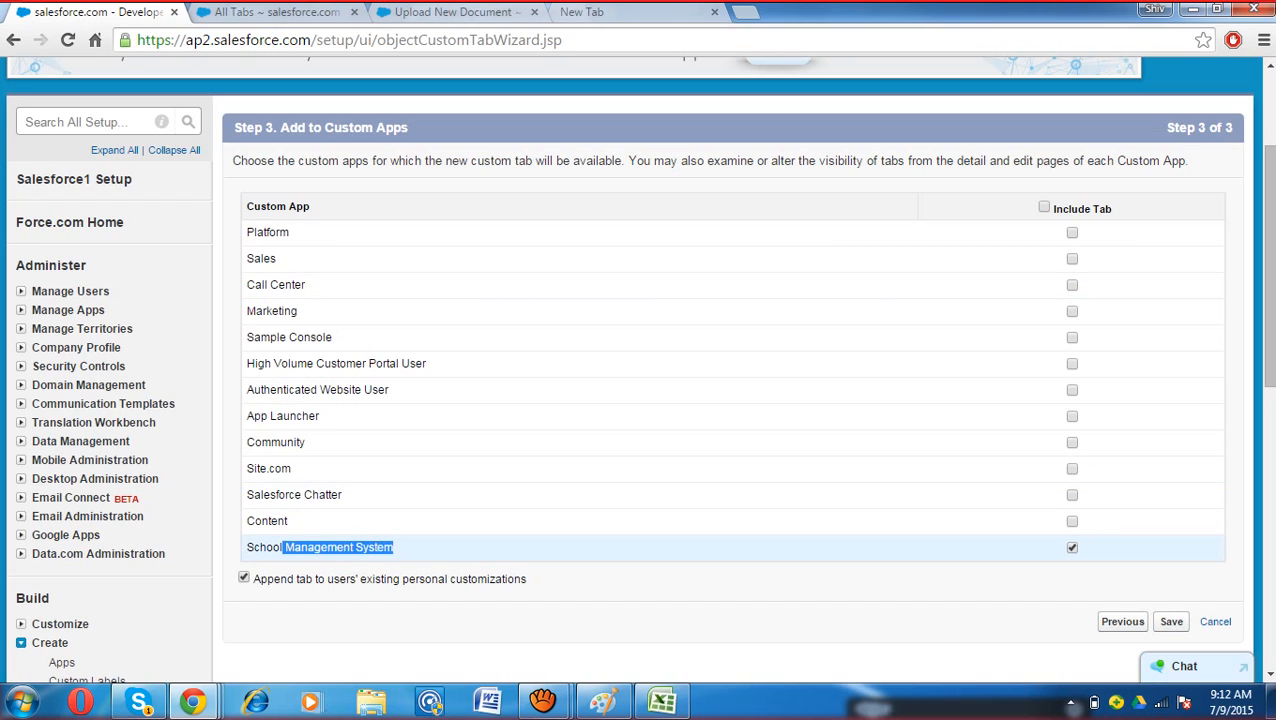
click(1171, 621)
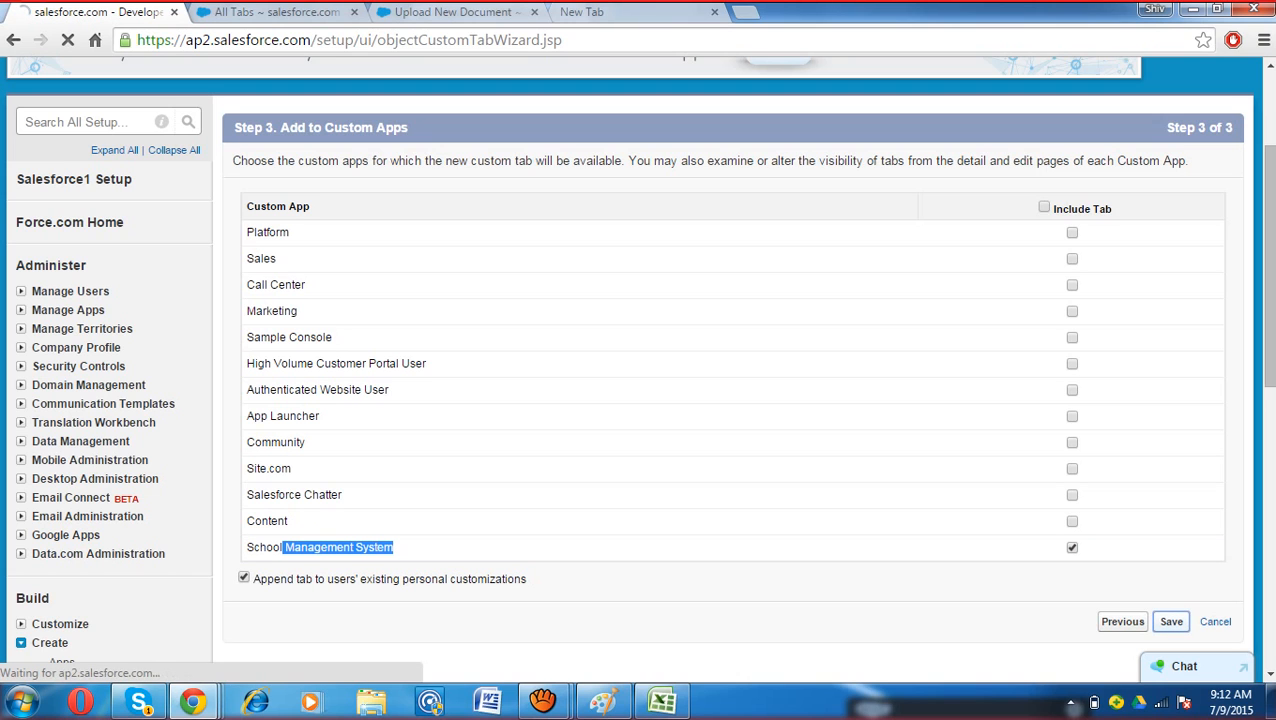
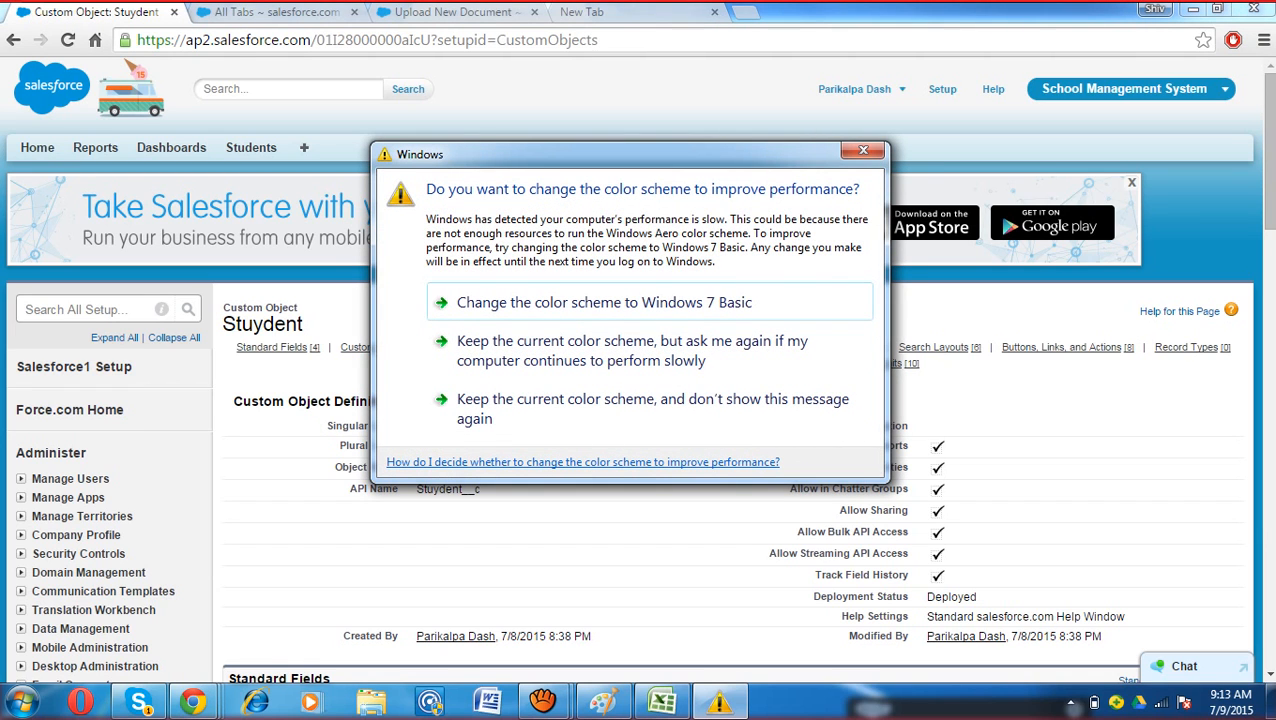
Step: Dismiss the Windows colour scheme prompt and examine the available apps, such as Training CRM, in the other Salesforce window
key(Return)
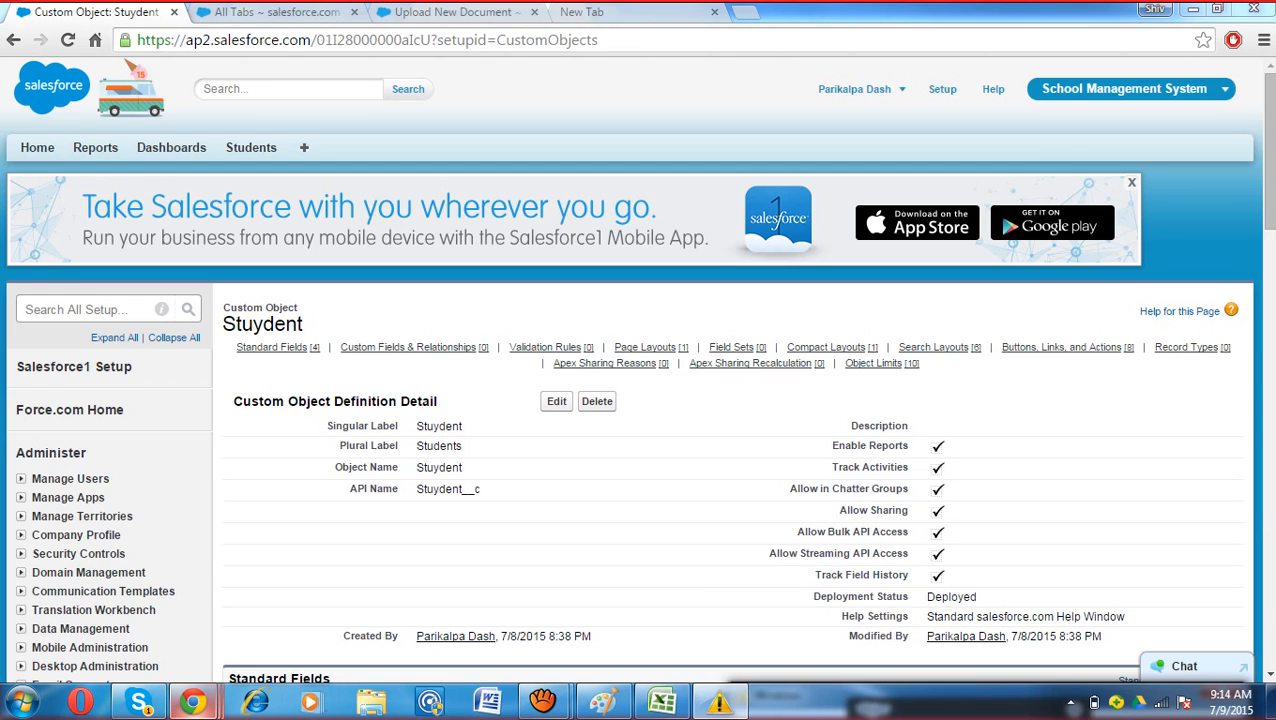
mouse_move(193, 702)
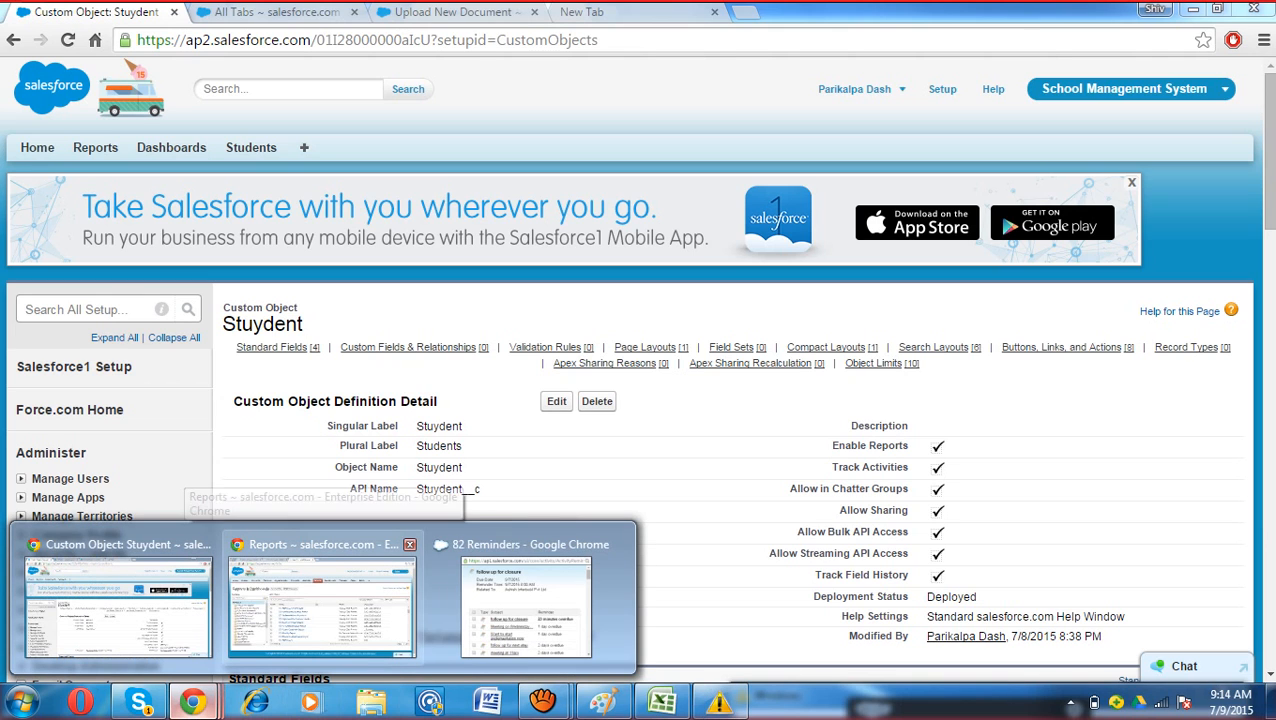
click(322, 600)
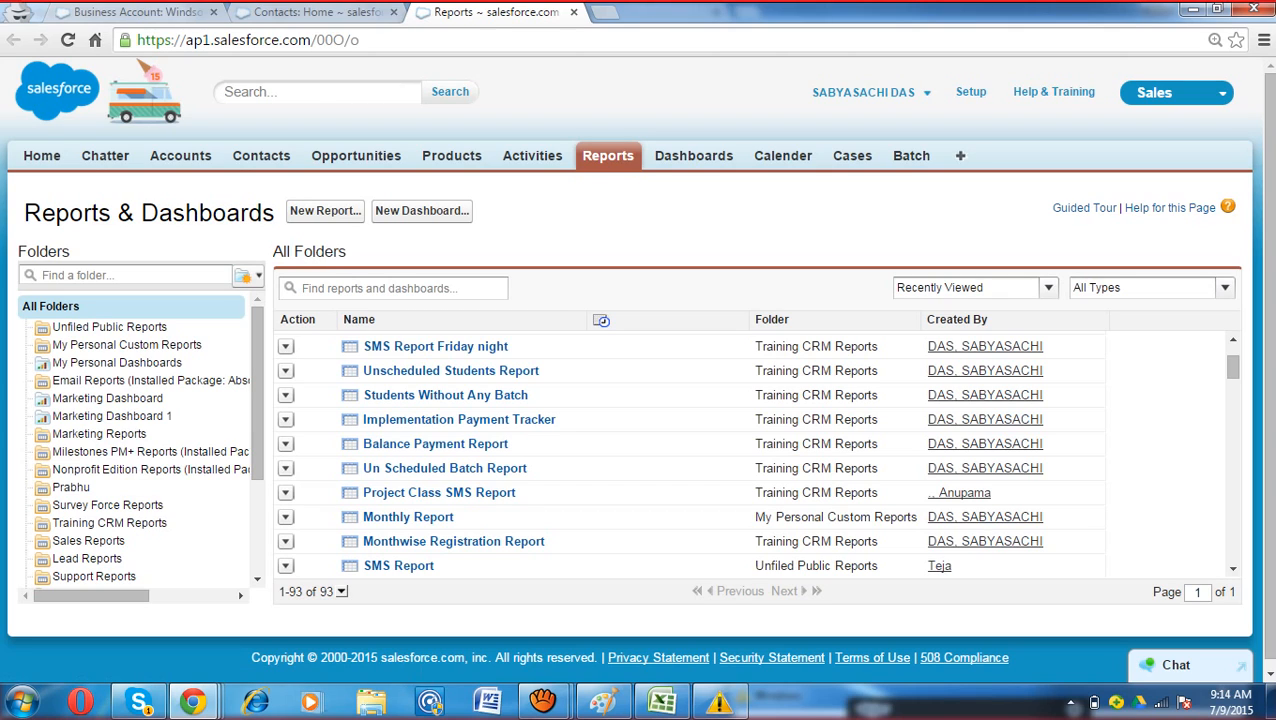
click(1176, 93)
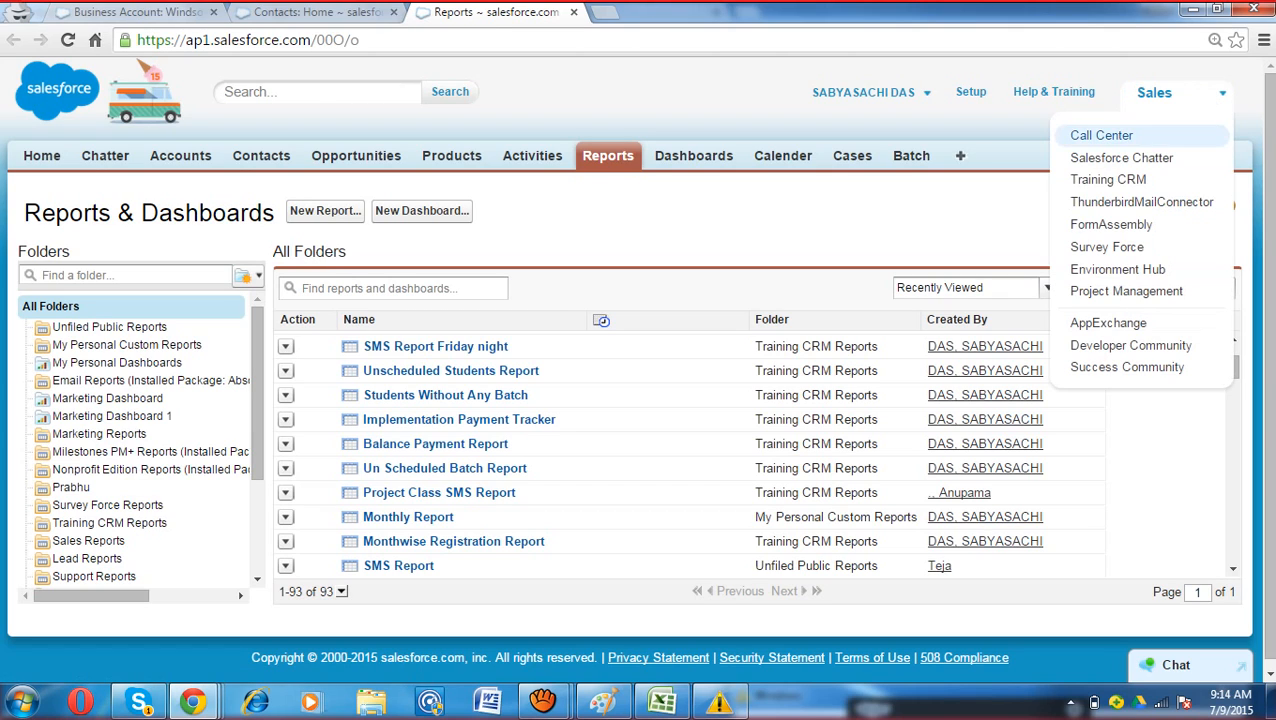
click(1108, 179)
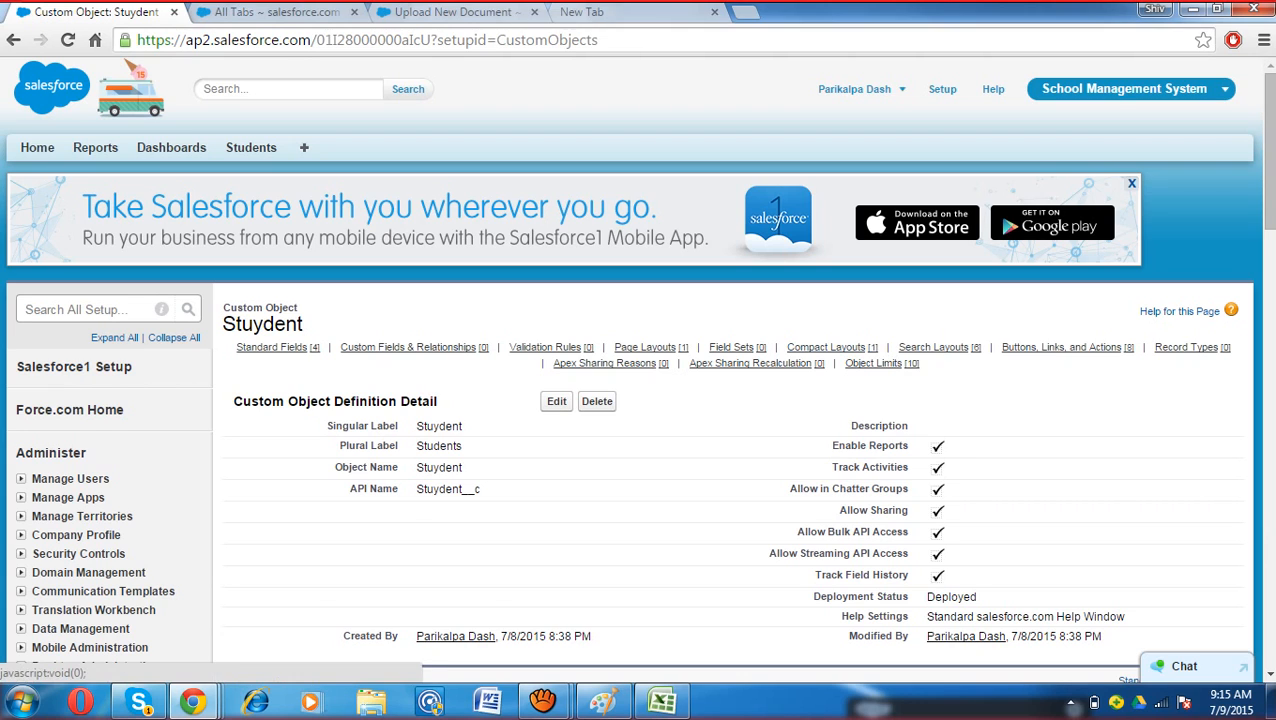
Step: Close the Salesforce1 mobile app banner above the Stuydent object definition
click(1131, 183)
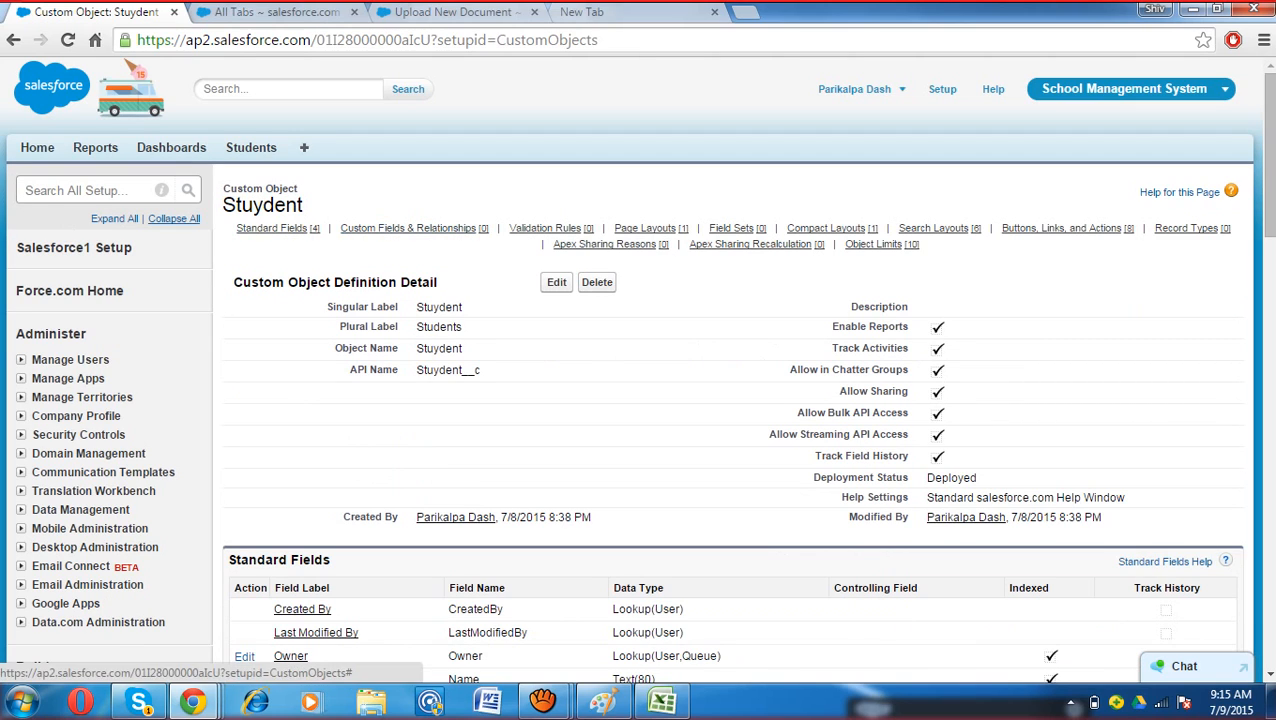
Step: Open the Students tab in a separate browser tab and examine its home page header and help link
ctrl+click(250, 148)
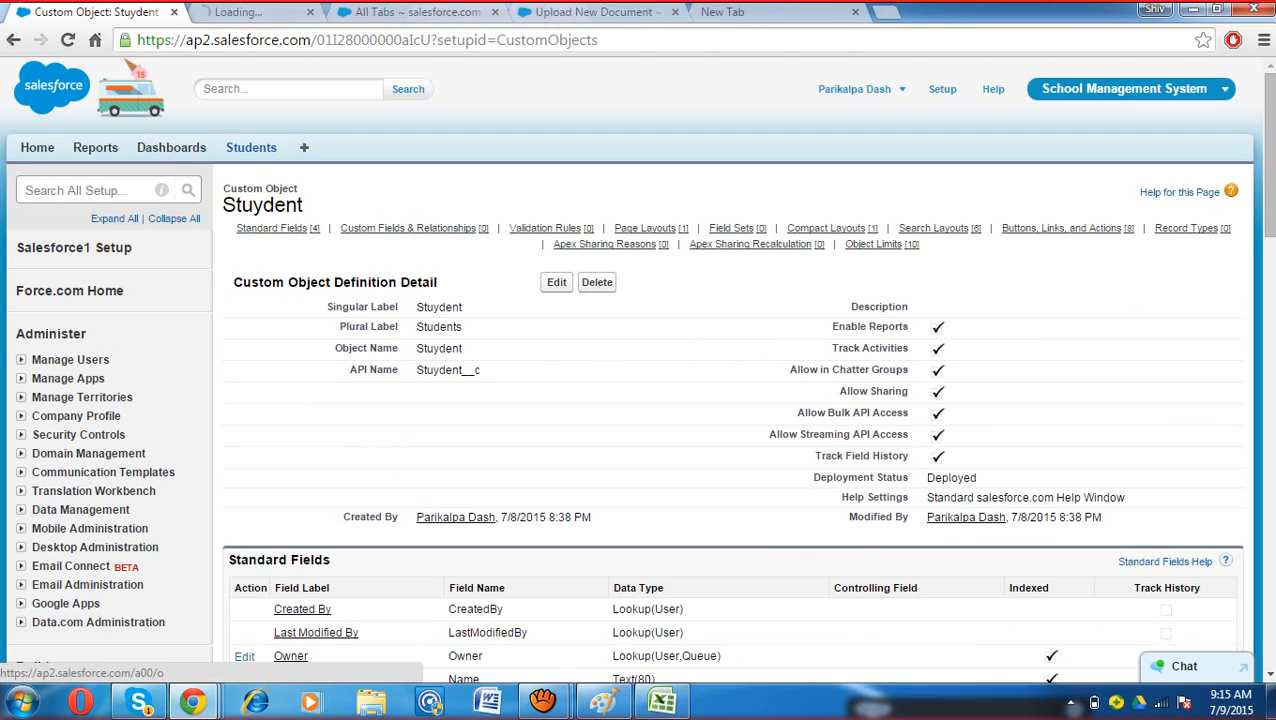
click(285, 13)
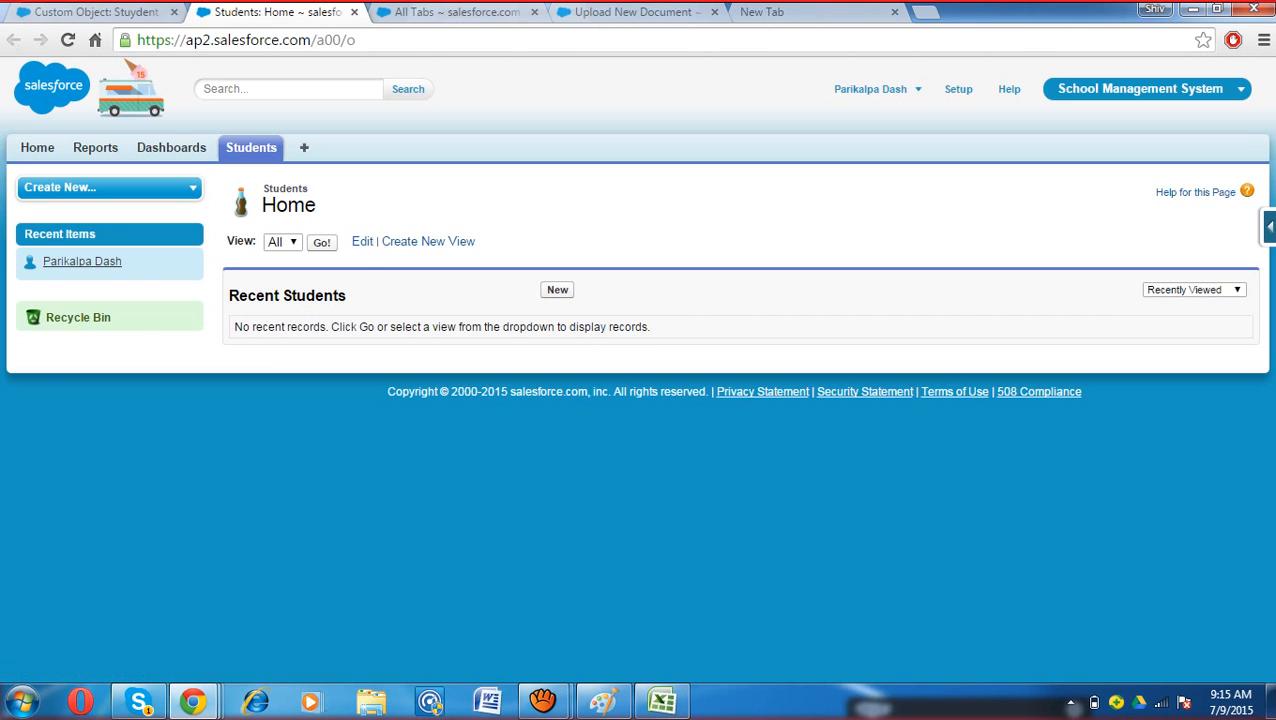
key(ctrl+Tab)
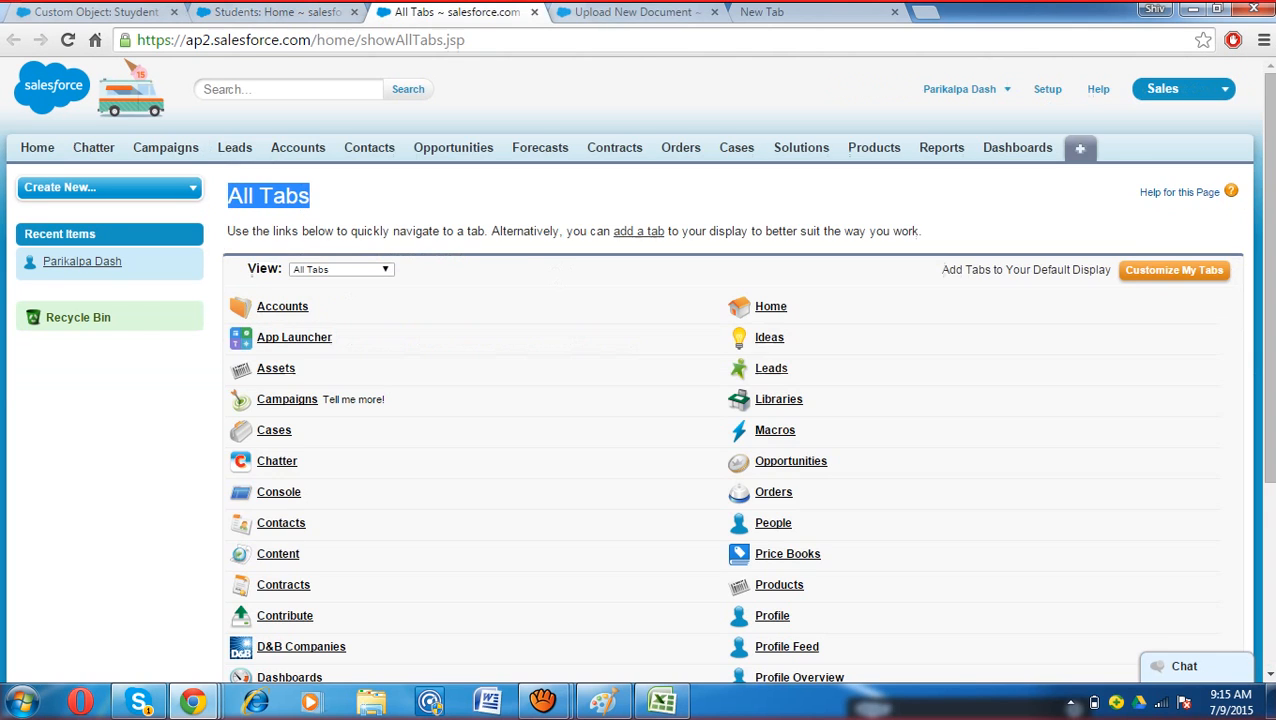
key(ctrl+Tab)
key(ctrl+Tab)
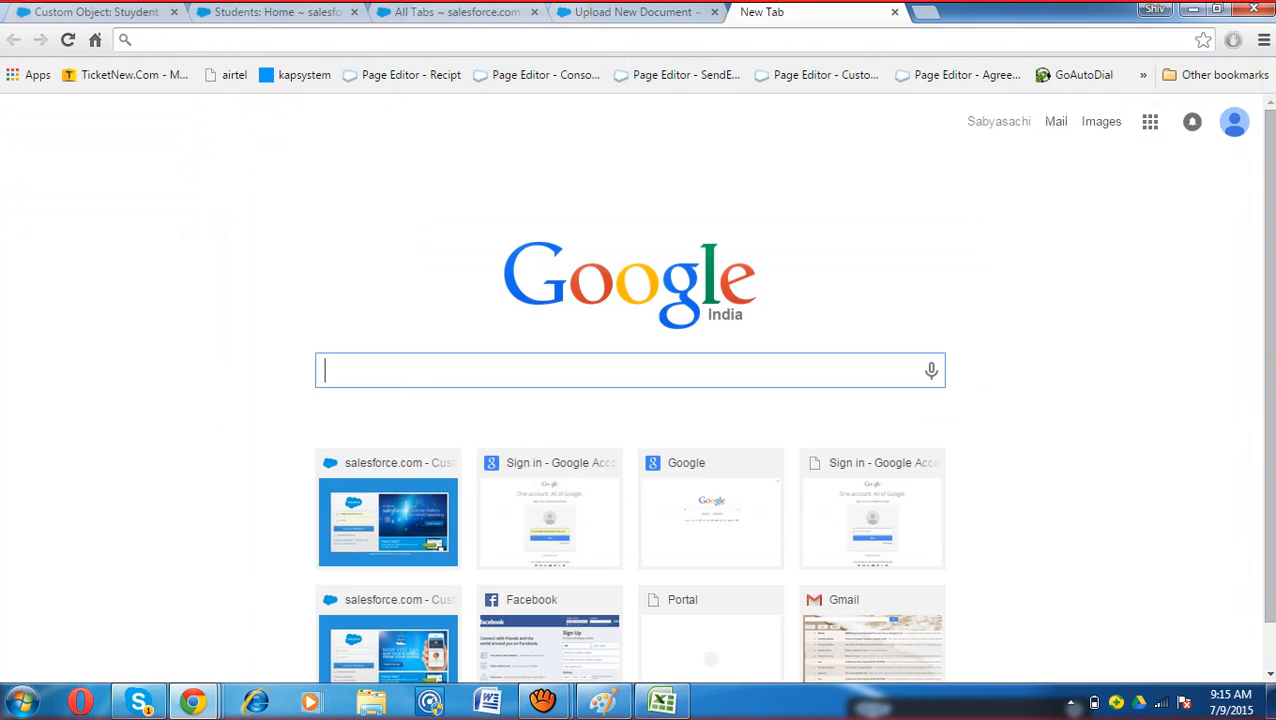
key(ctrl+Tab)
key(ctrl+Tab)
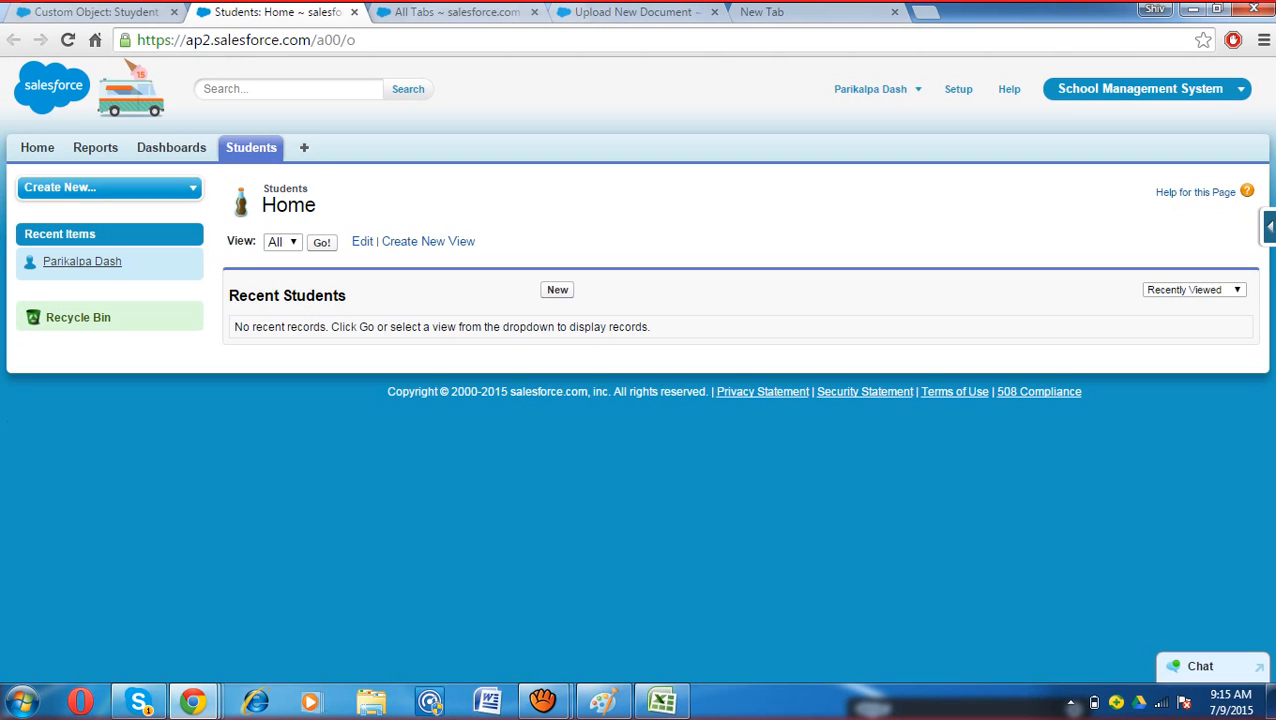
drag(236, 190, 1250, 192)
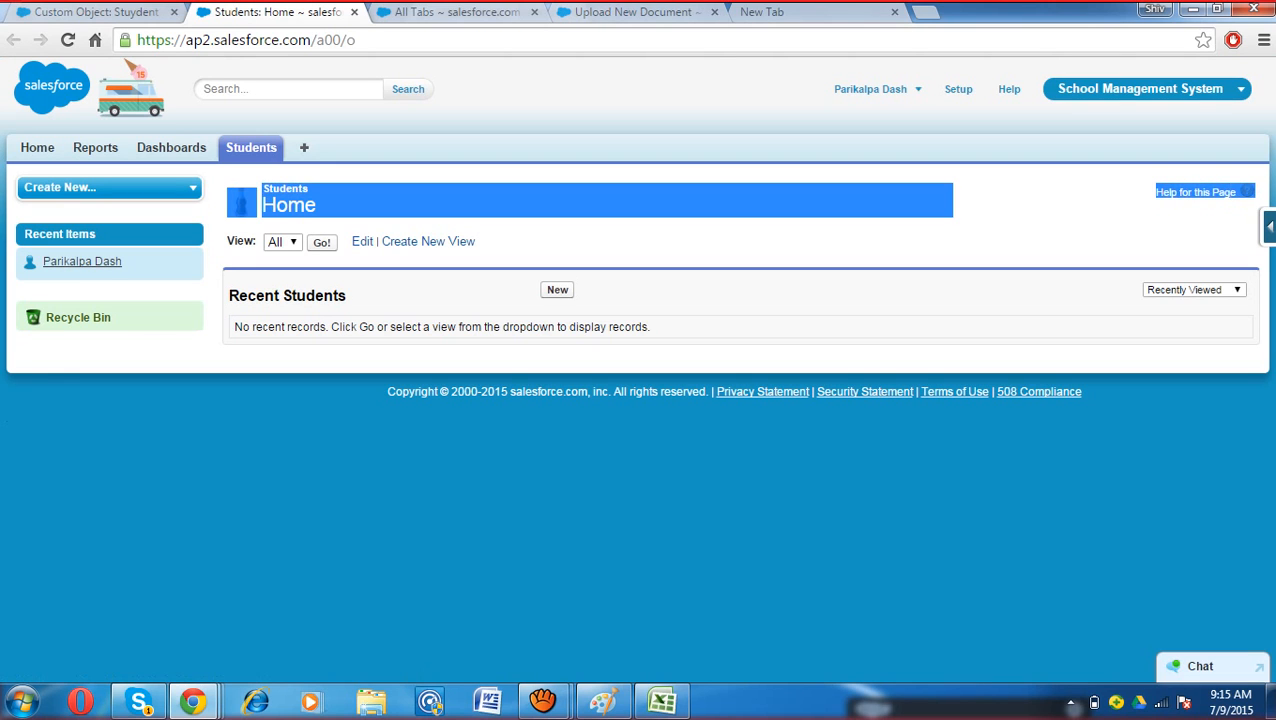
click(1090, 220)
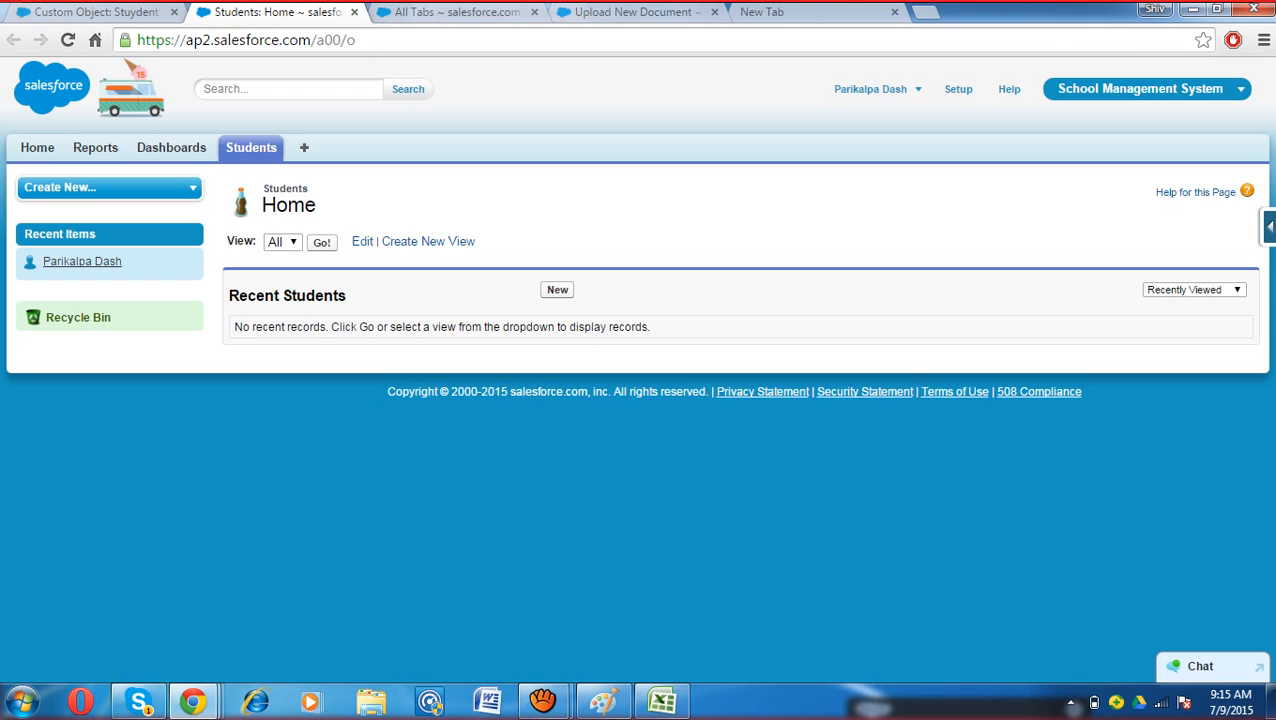
Step: Open the page help for All Tabs and Students Home, and read the Custom Objects Home article before returning to Students
key(ctrl+Tab)
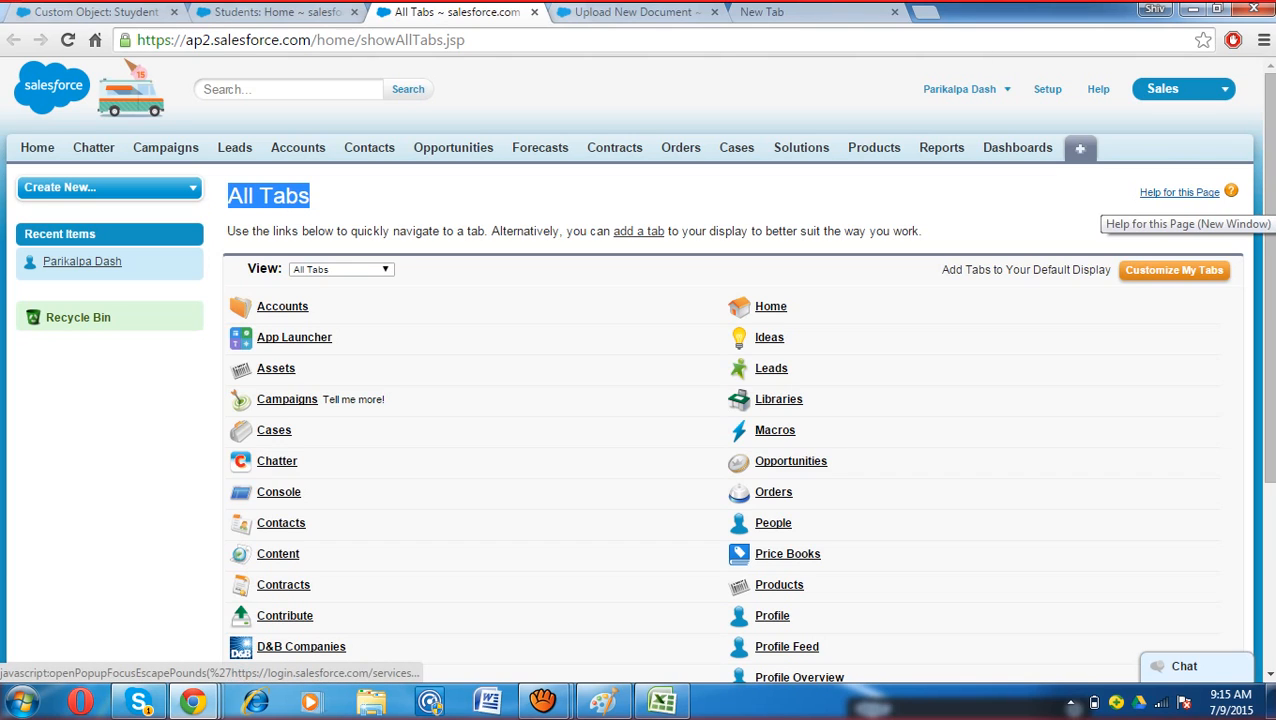
click(1180, 192)
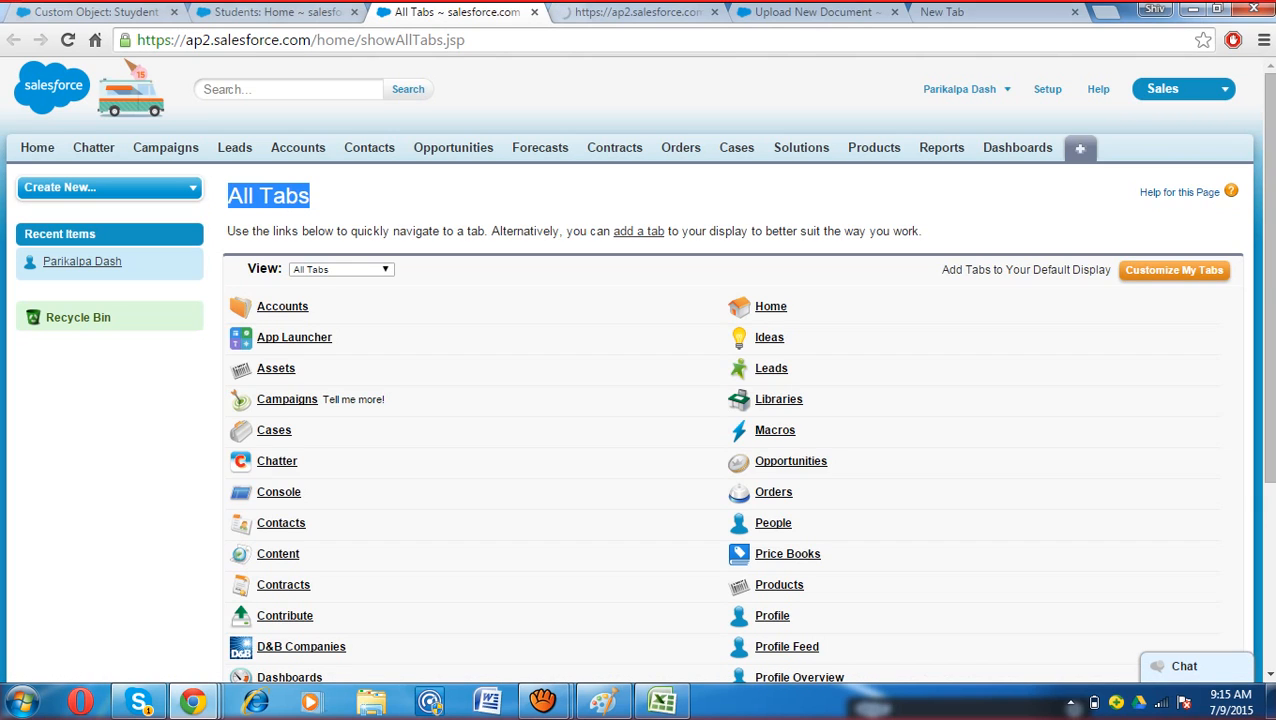
key(ctrl+shift+Tab)
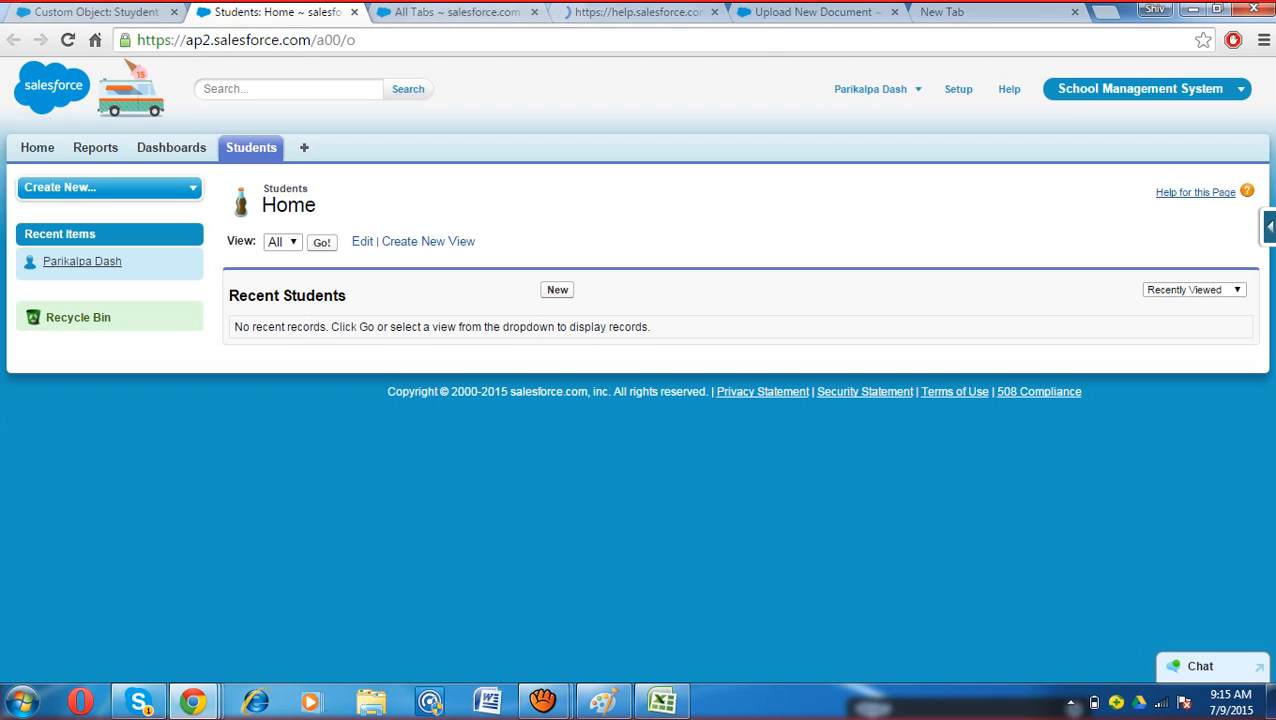
ctrl+click(1195, 192)
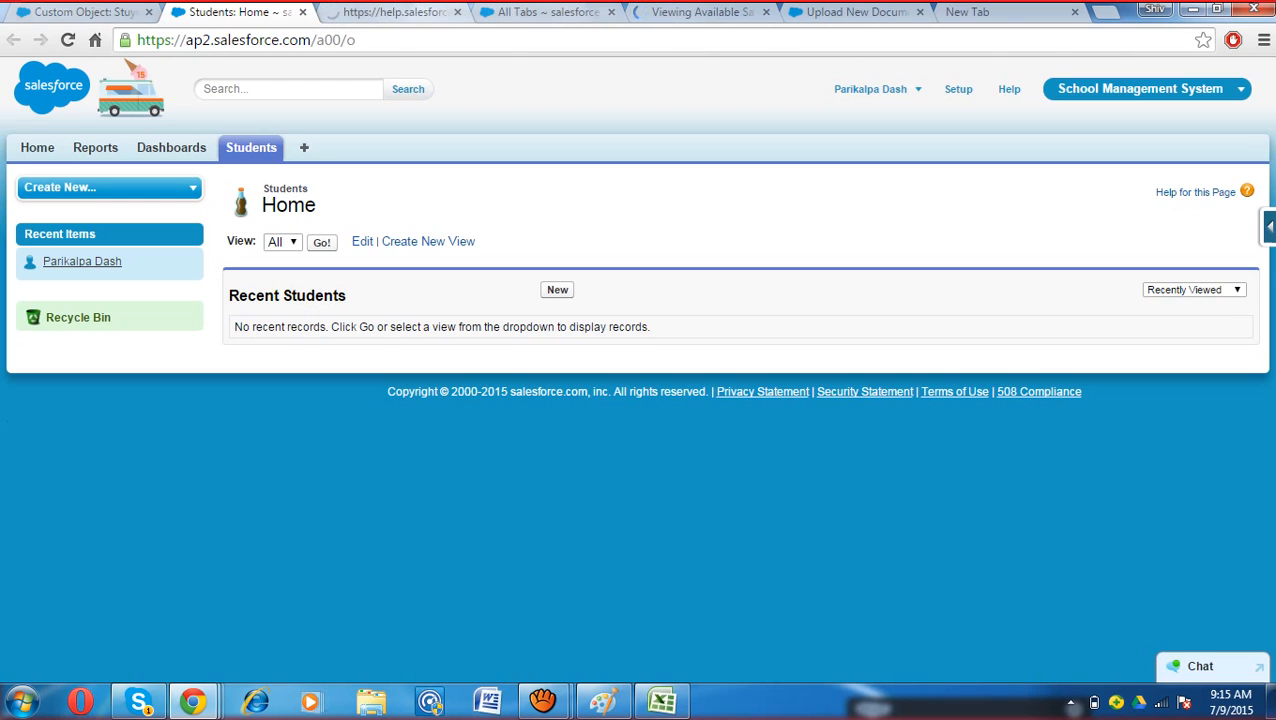
click(395, 12)
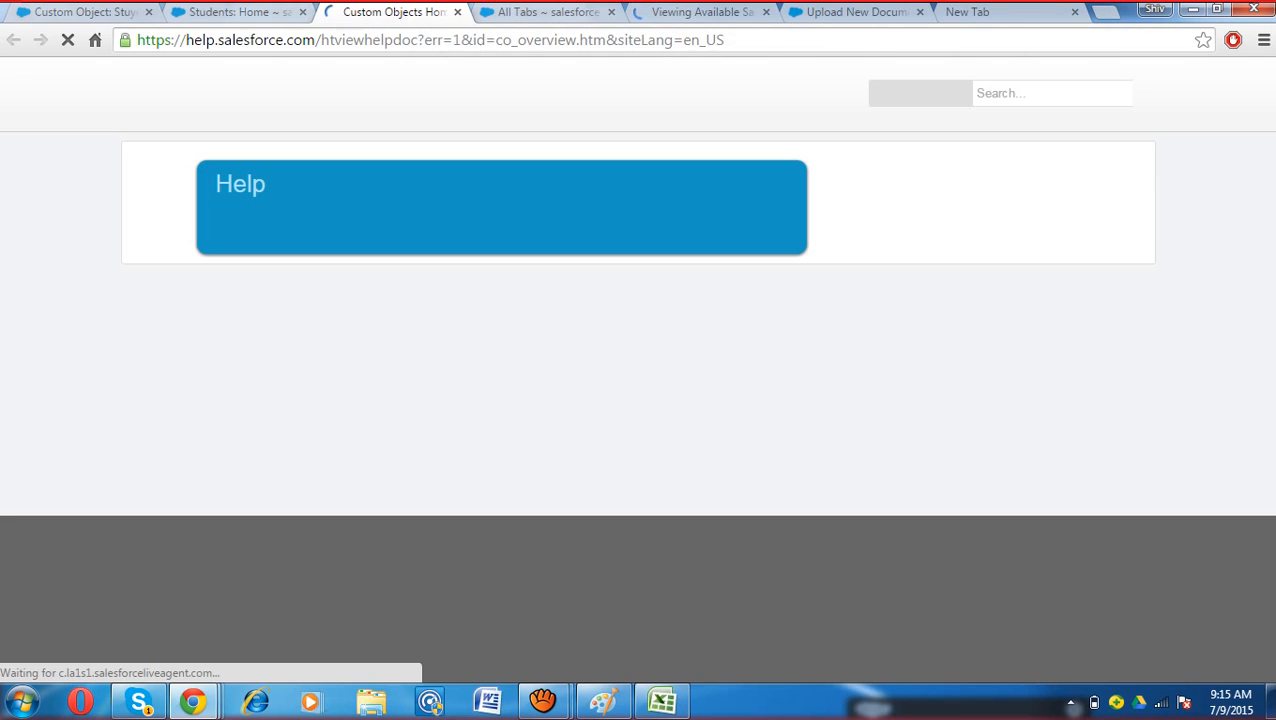
key(ctrl+shift+Tab)
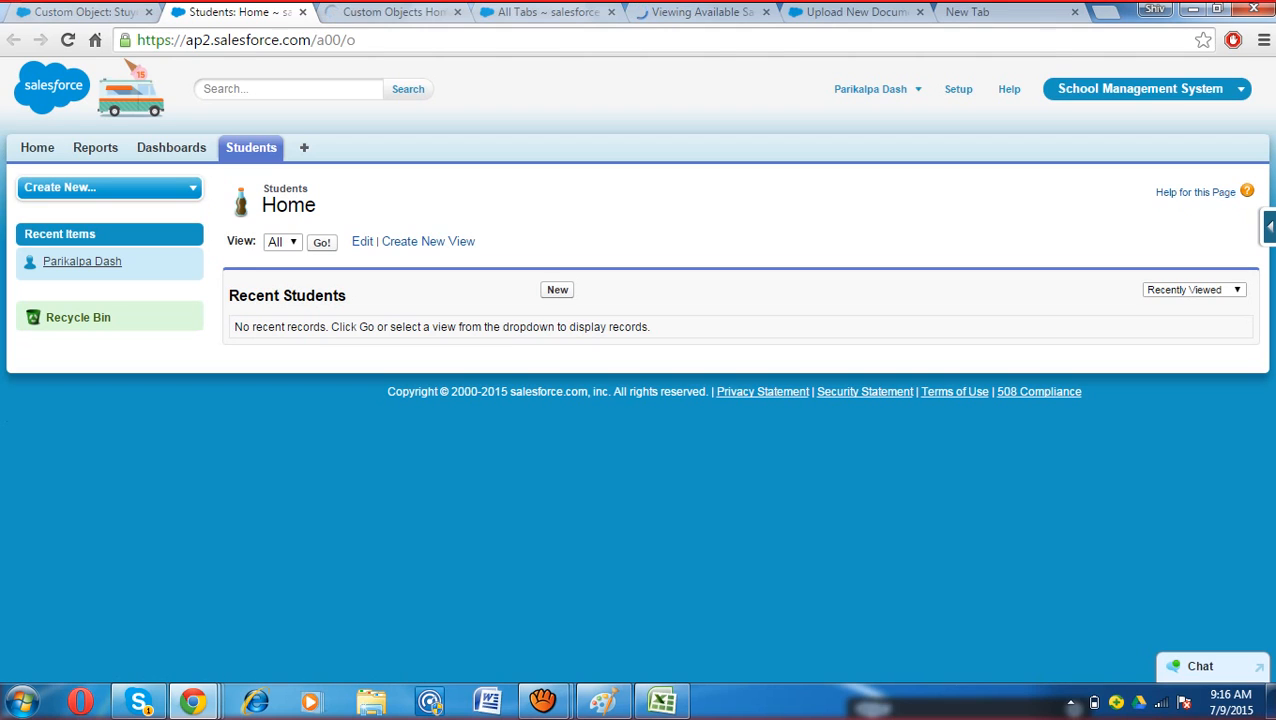
key(ctrl+Tab)
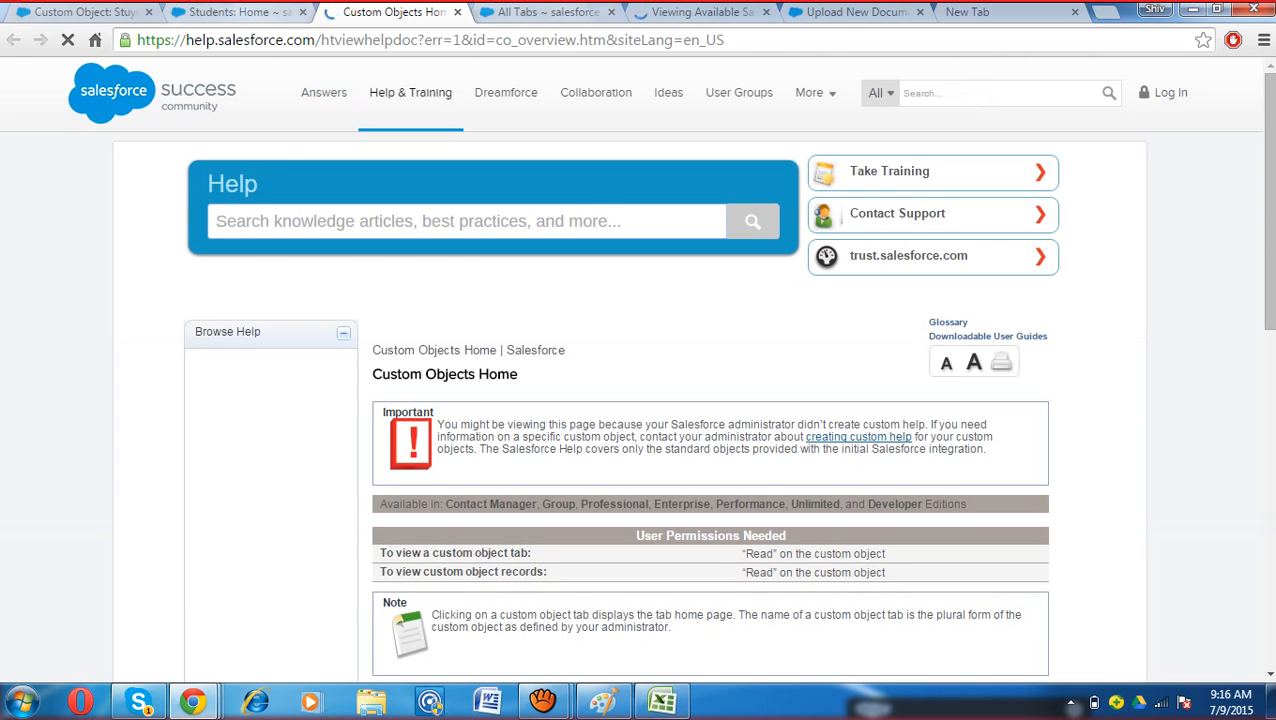
key(ctrl+shift+Tab)
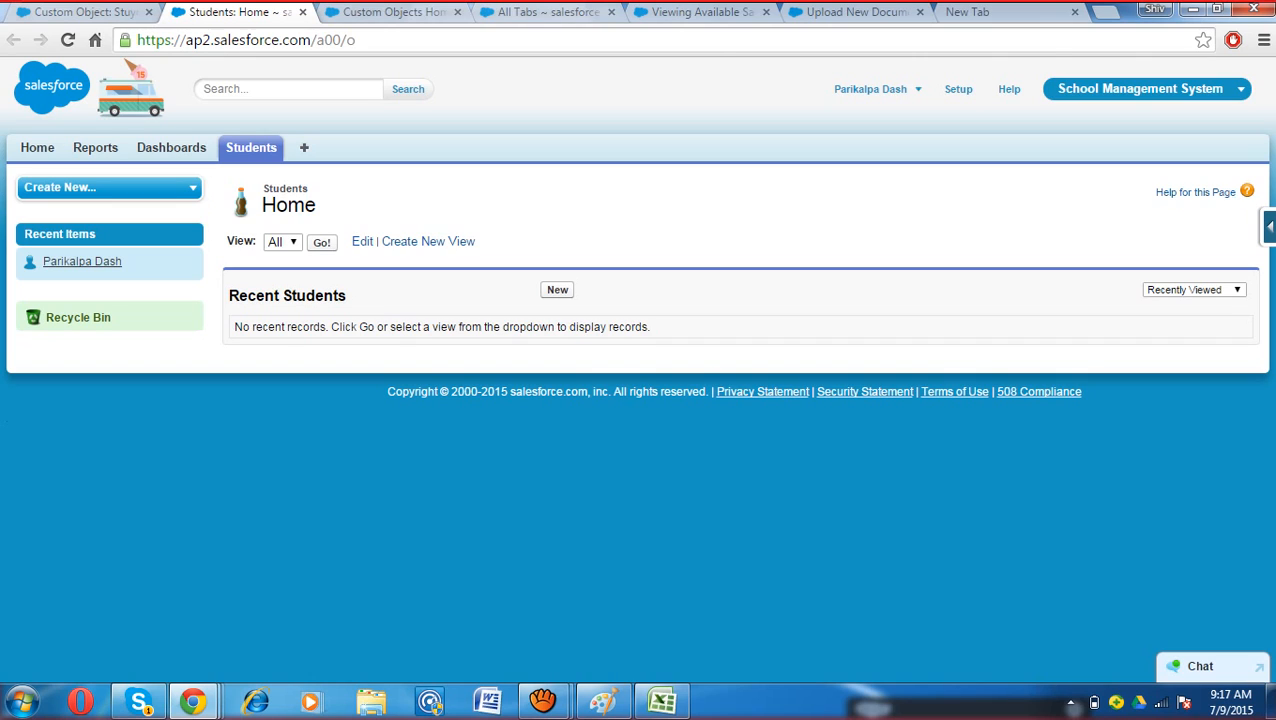
Step: Return to the Stuydent object definition and examine its Standard Fields and Custom Fields & Relationships sections
click(85, 12)
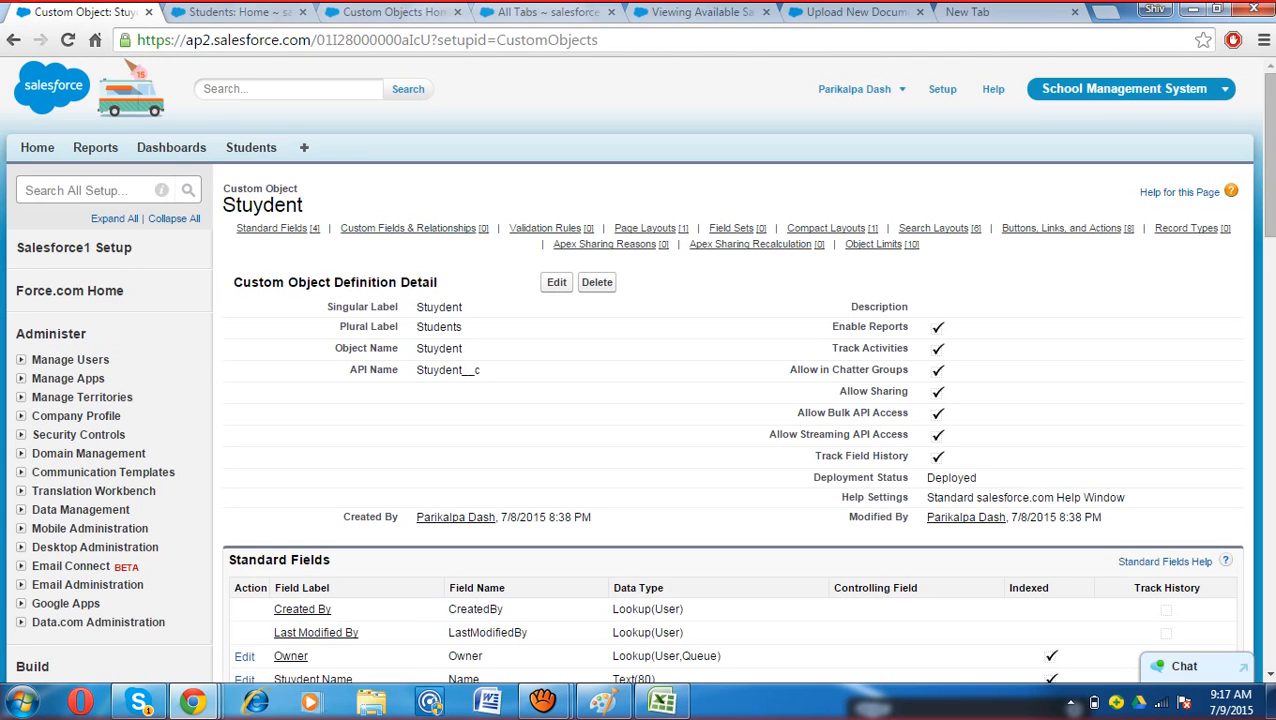
scroll(730, 400, down, 3)
scroll(730, 400, up, 3)
scroll(730, 400, down, 2)
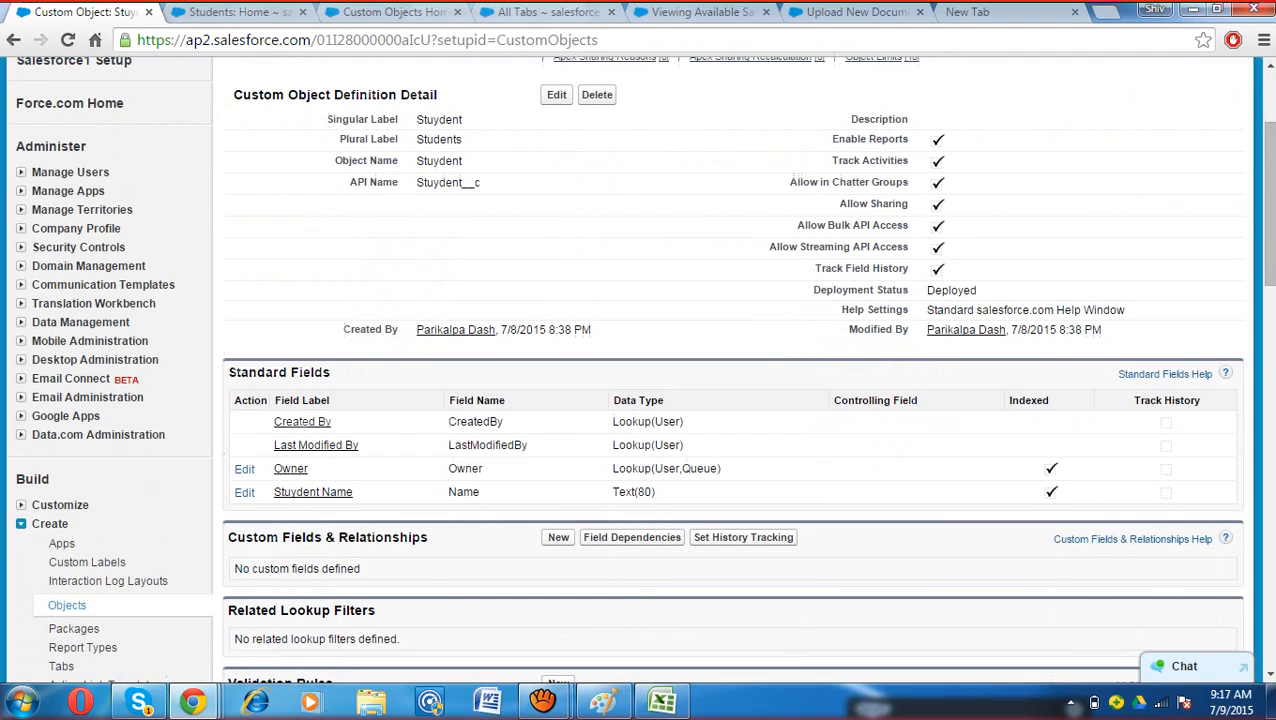
drag(236, 372, 428, 538)
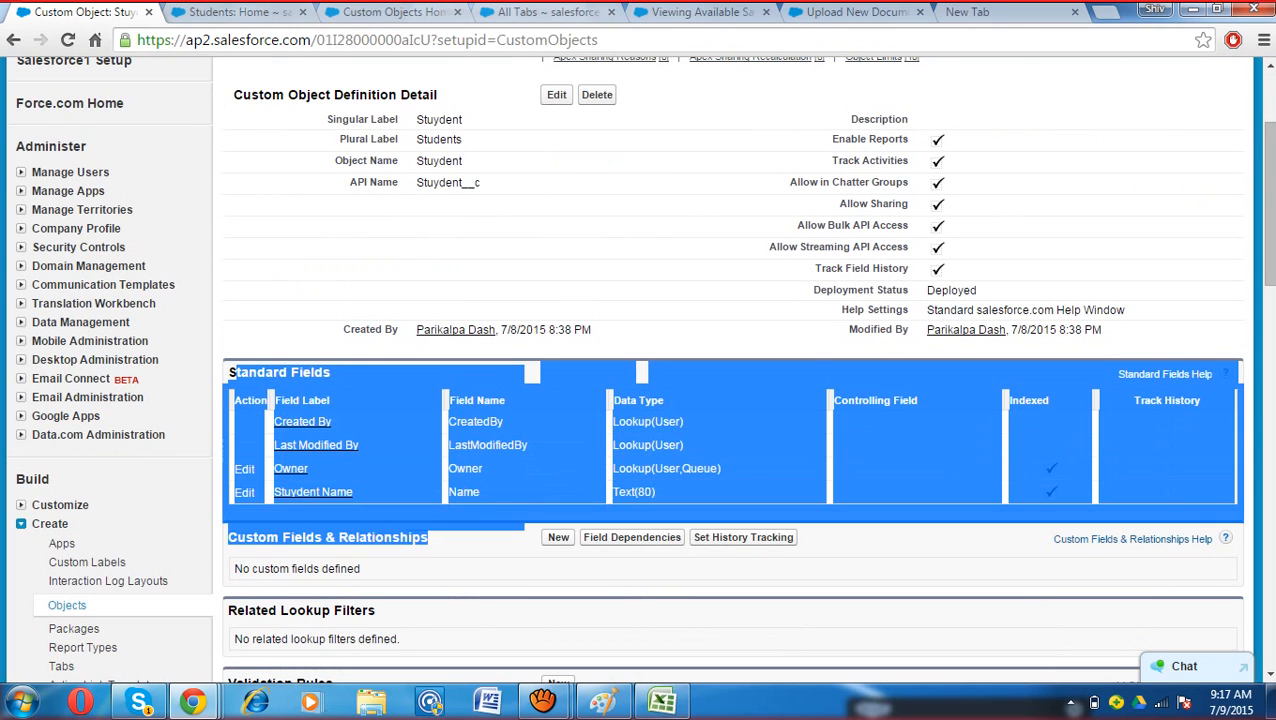
click(428, 538)
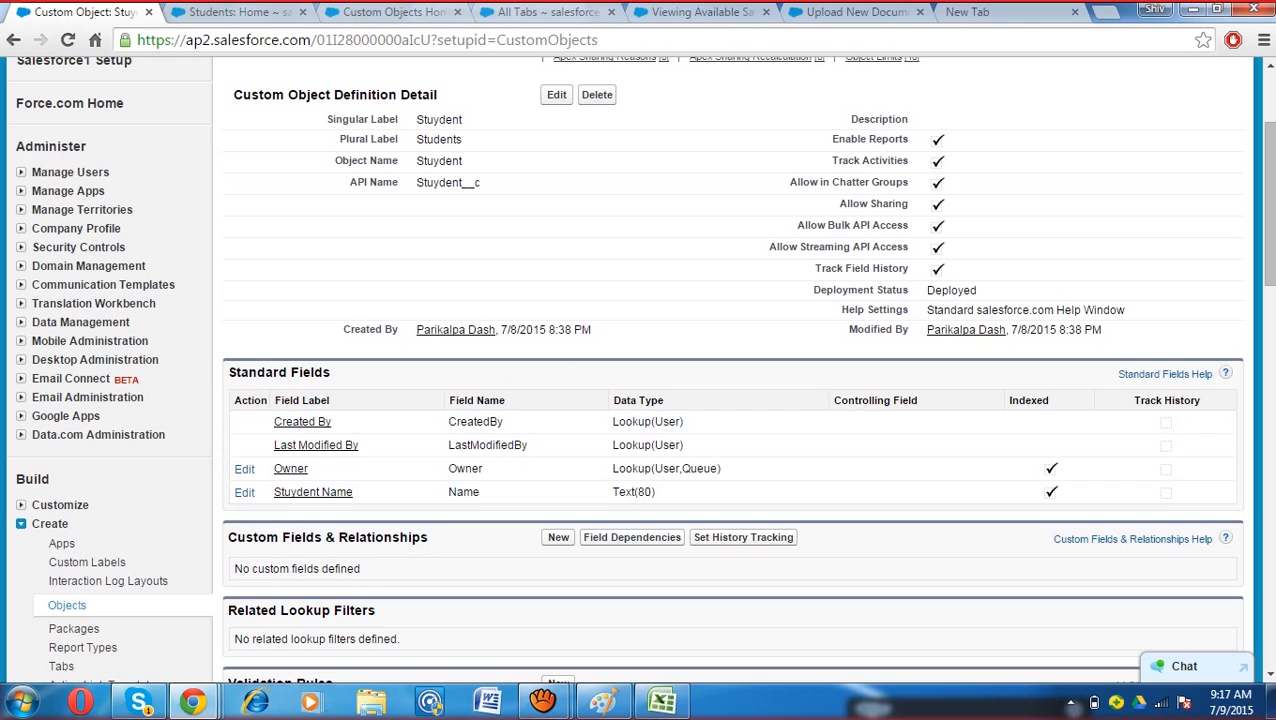
drag(330, 372, 257, 372)
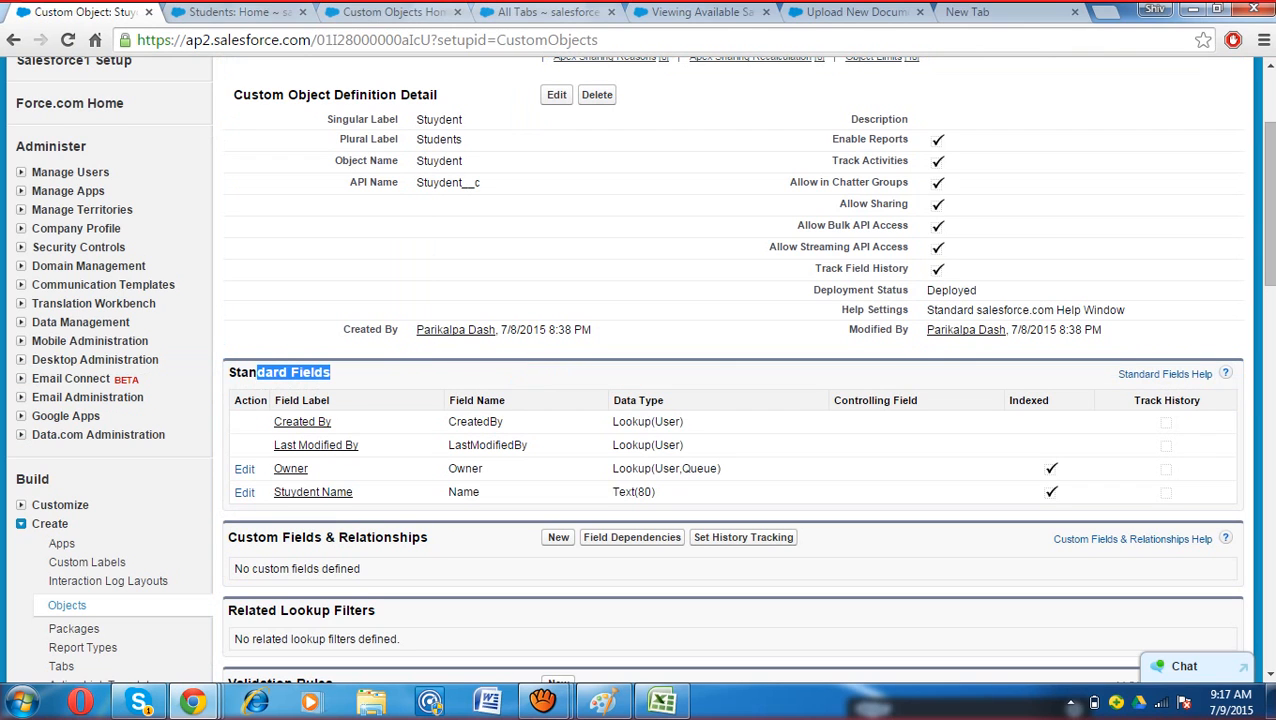
click(257, 373)
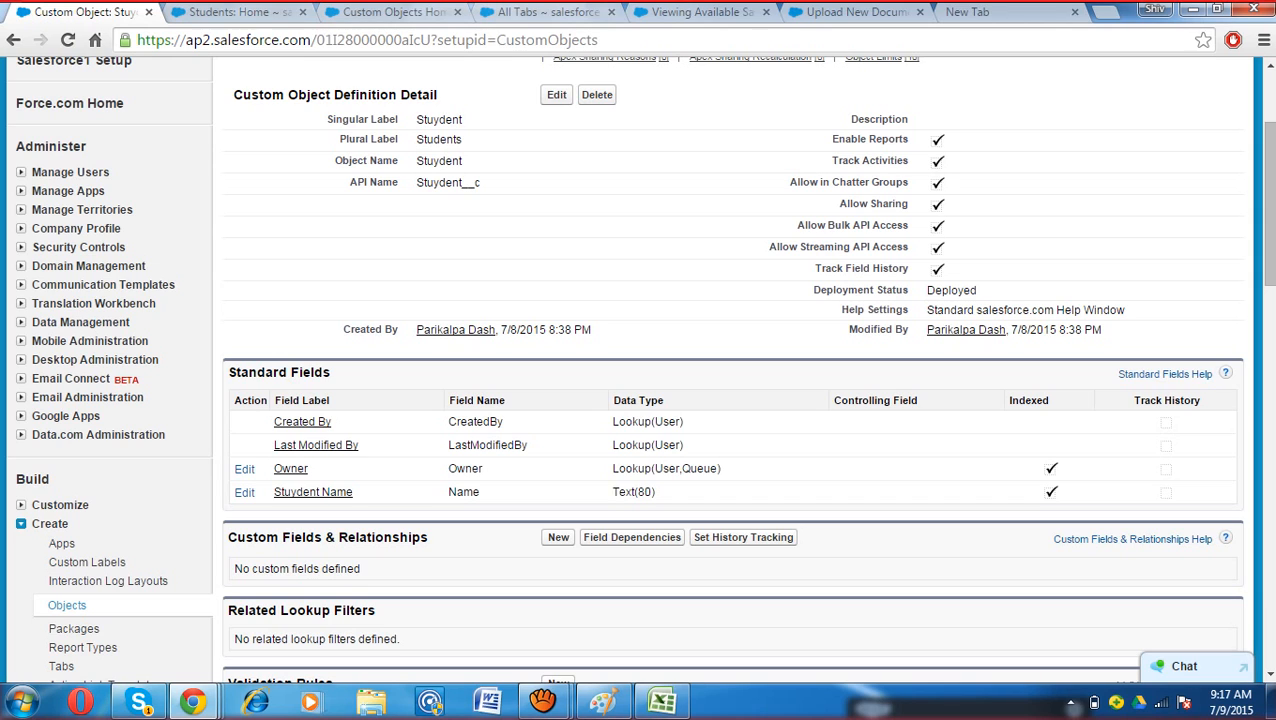
Step: Create a new Stuydent record from the Students home page with the Stuydent Name dfsdda and save it
click(238, 12)
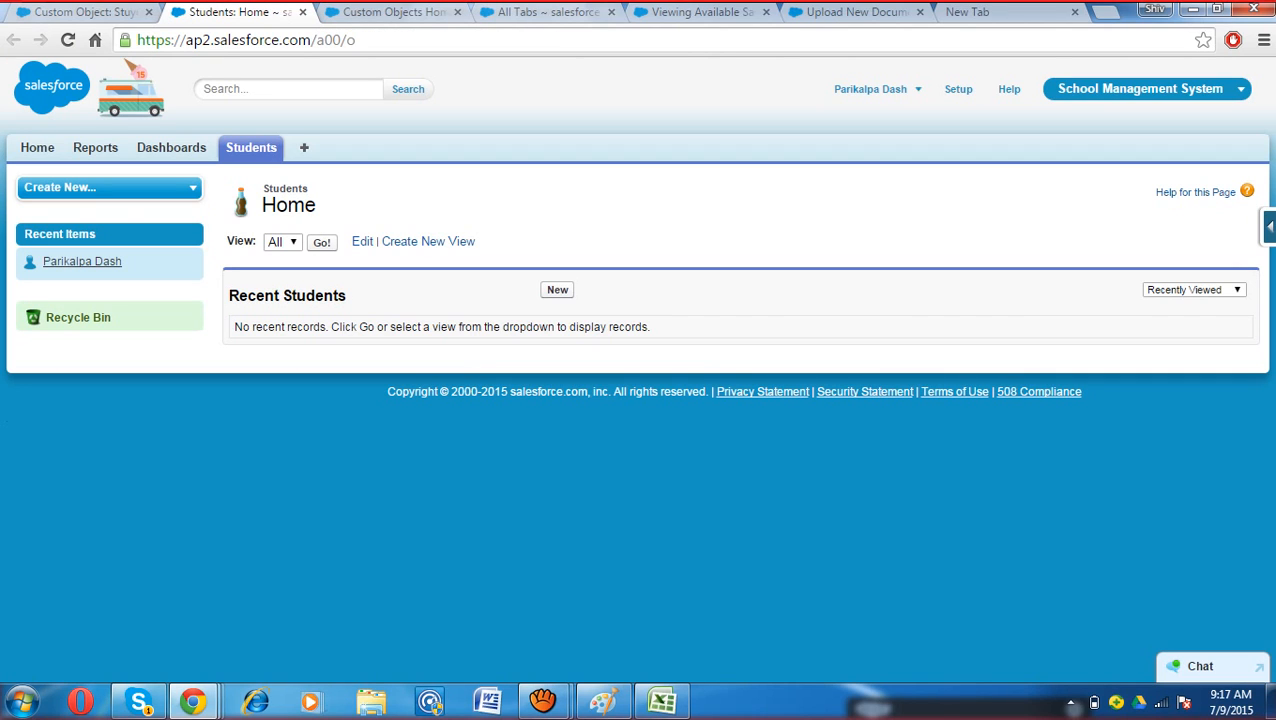
click(557, 289)
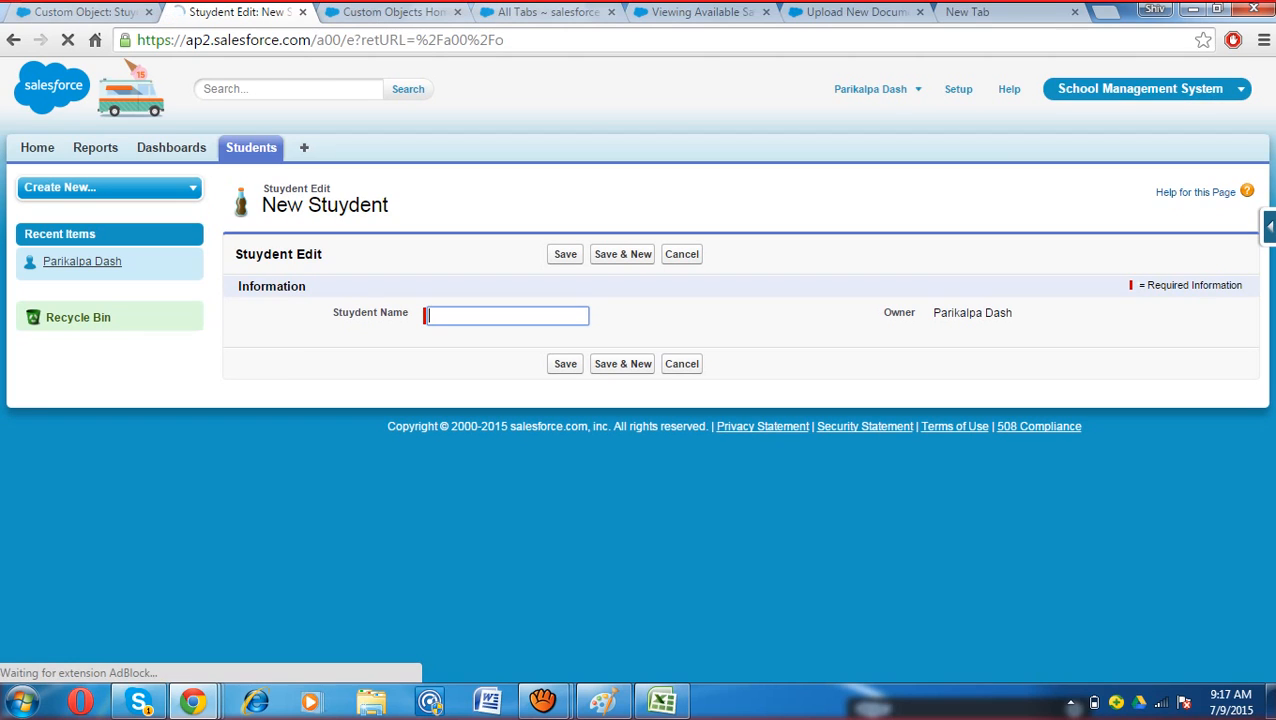
text(dfsdda)
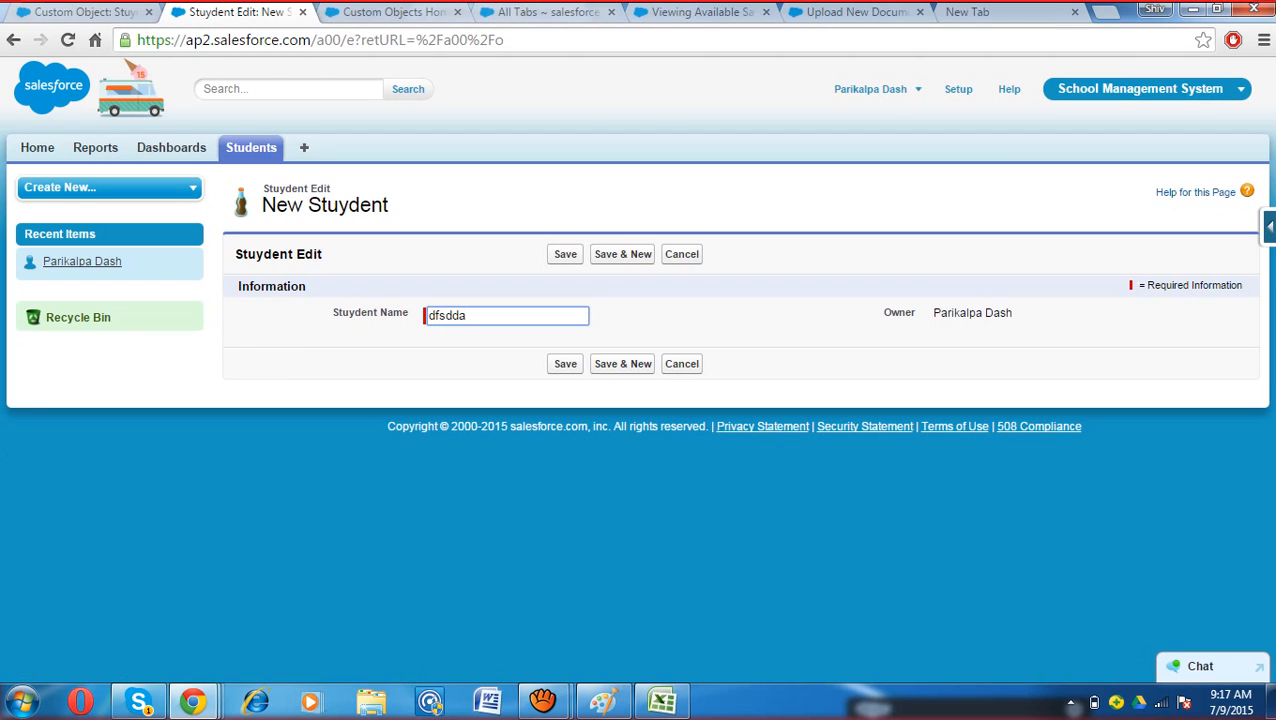
key(Tab)
key(Return)
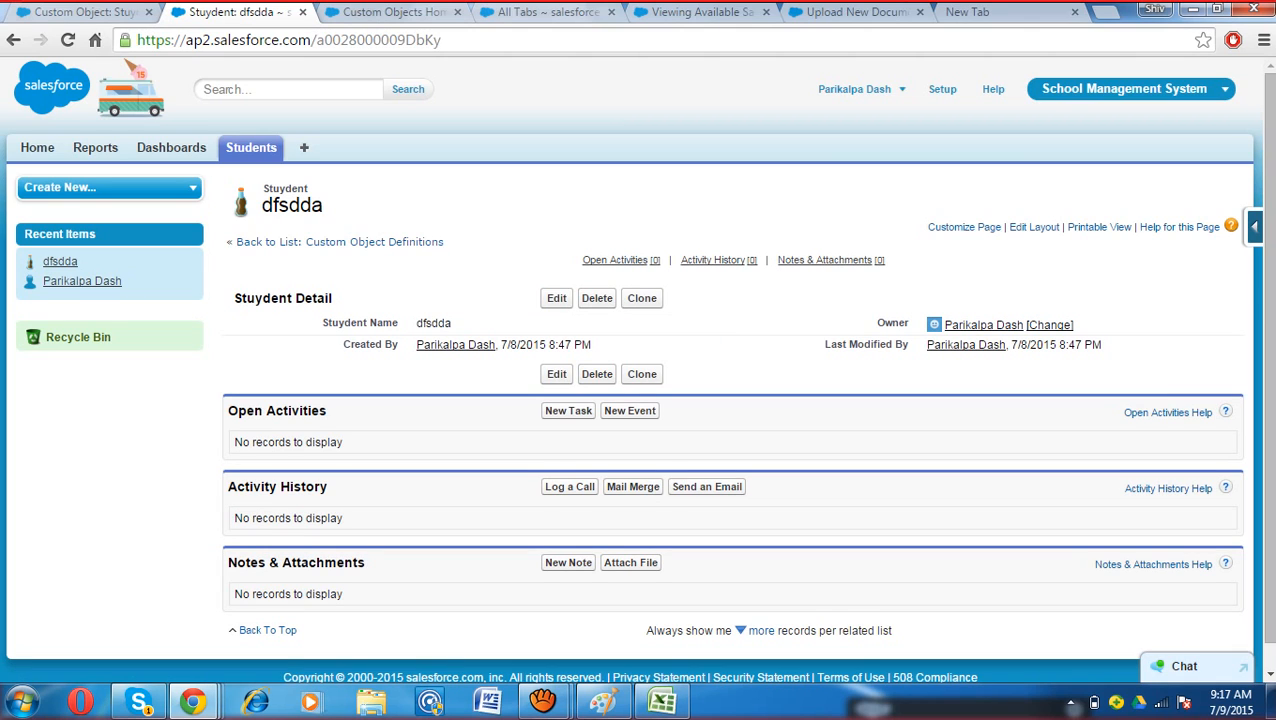
Step: Examine the Open Activities, Activity History and Notes & Attachments related lists on the dfsdda record
drag(228, 410, 326, 410)
drag(228, 486, 328, 486)
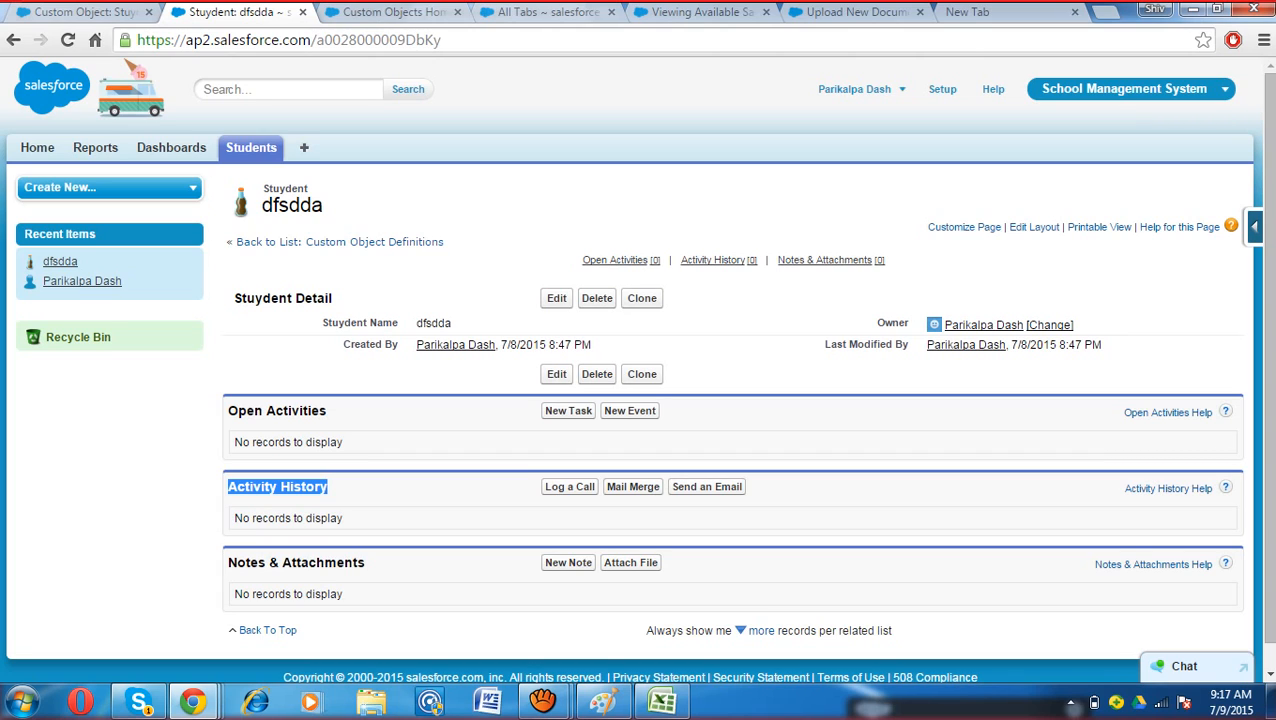
mouse_move(244, 411)
mouse_down()
mouse_move(302, 411)
mouse_move(246, 398)
mouse_up()
click(246, 398)
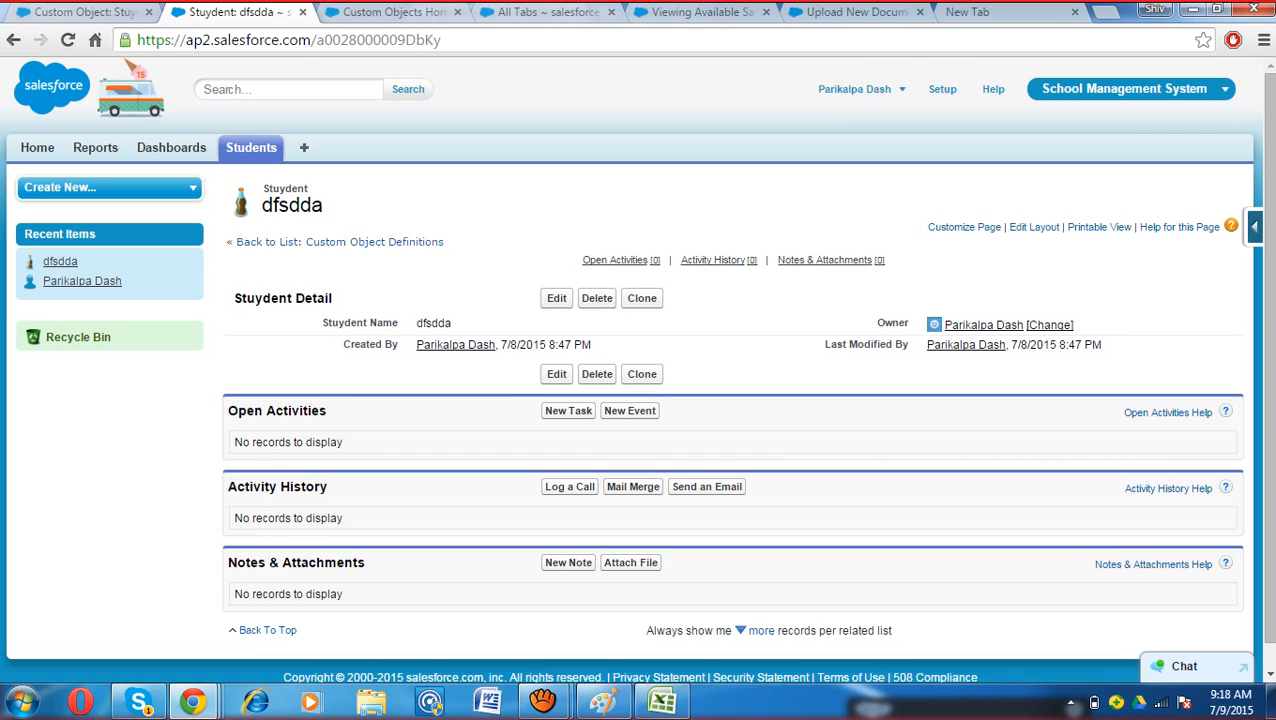
drag(276, 486, 328, 486)
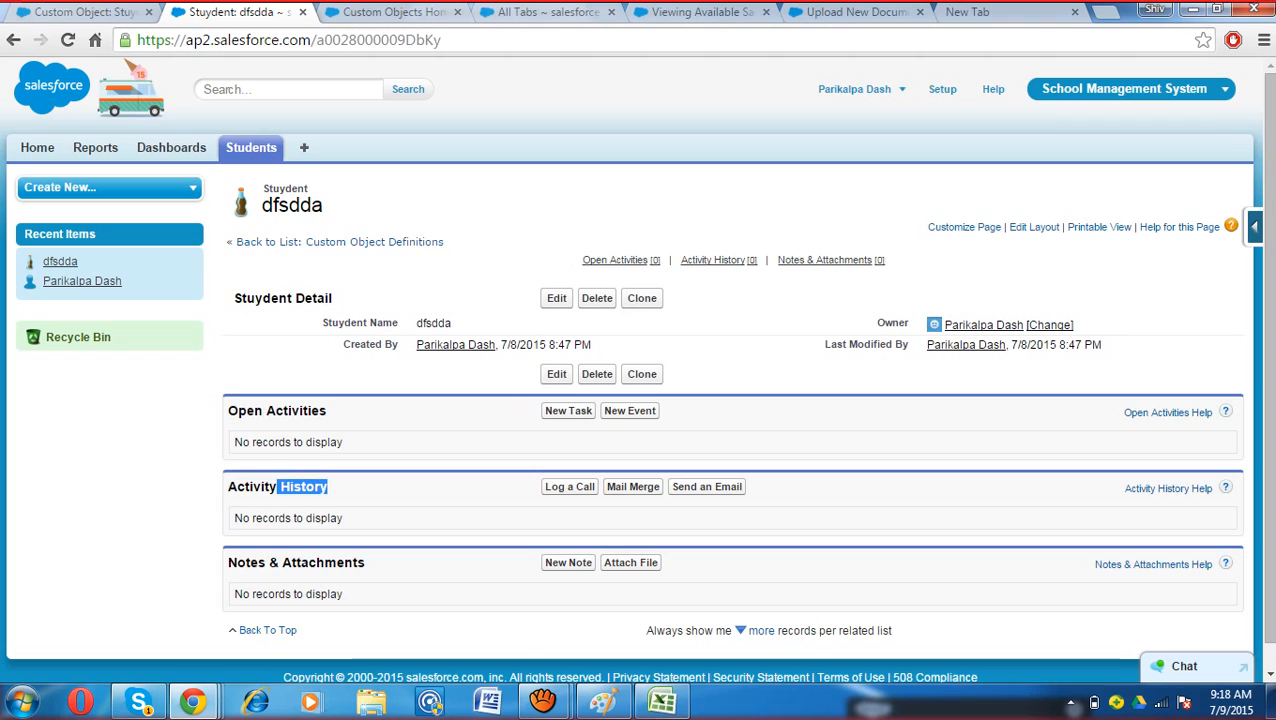
drag(236, 562, 365, 562)
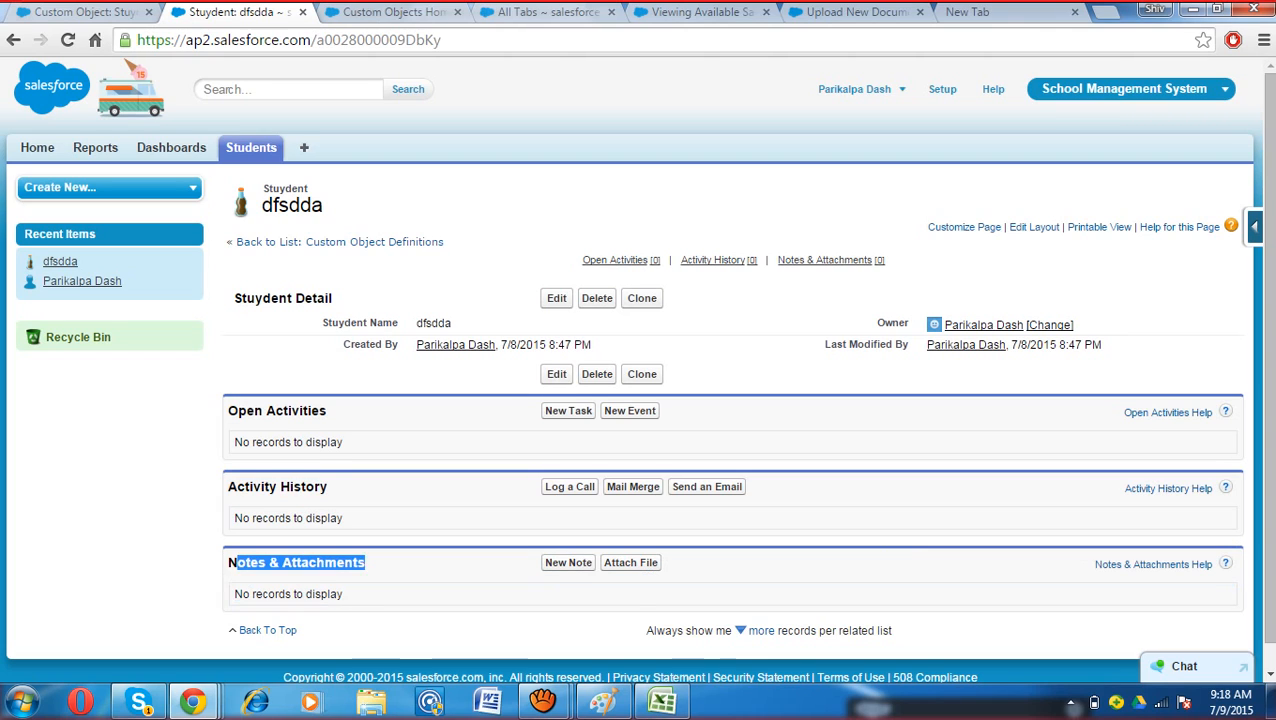
click(376, 564)
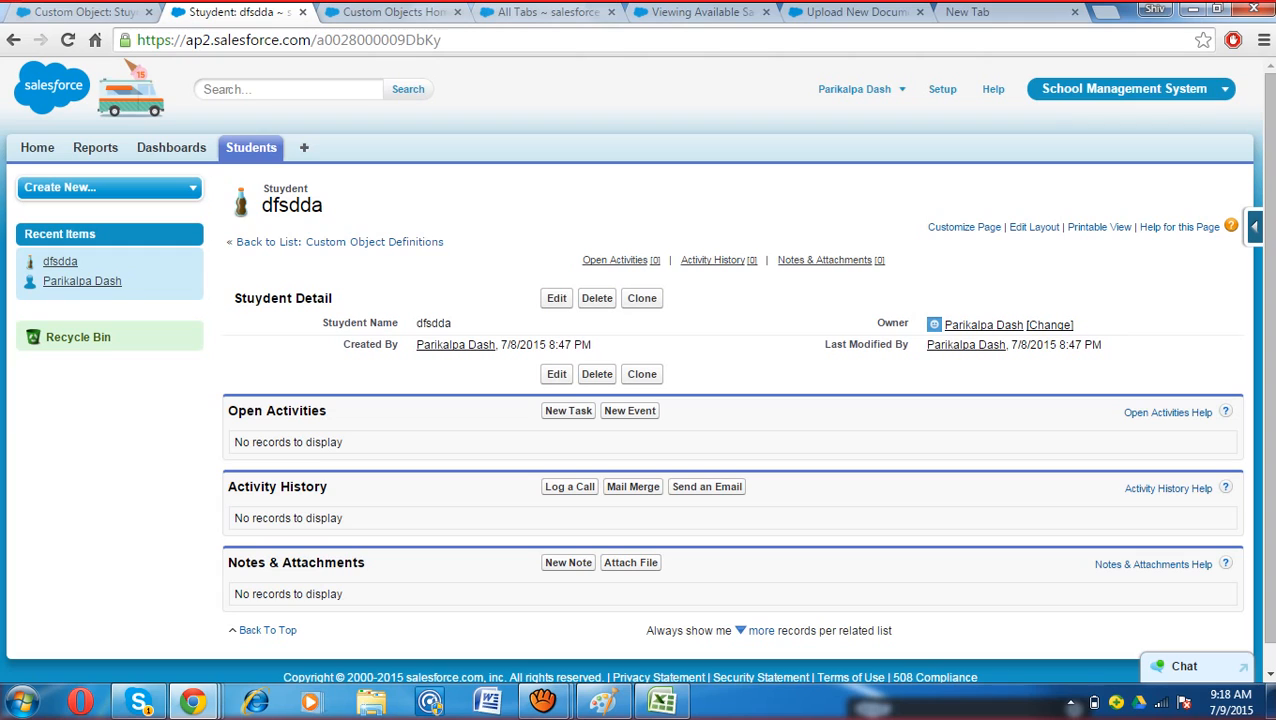
drag(250, 563, 367, 563)
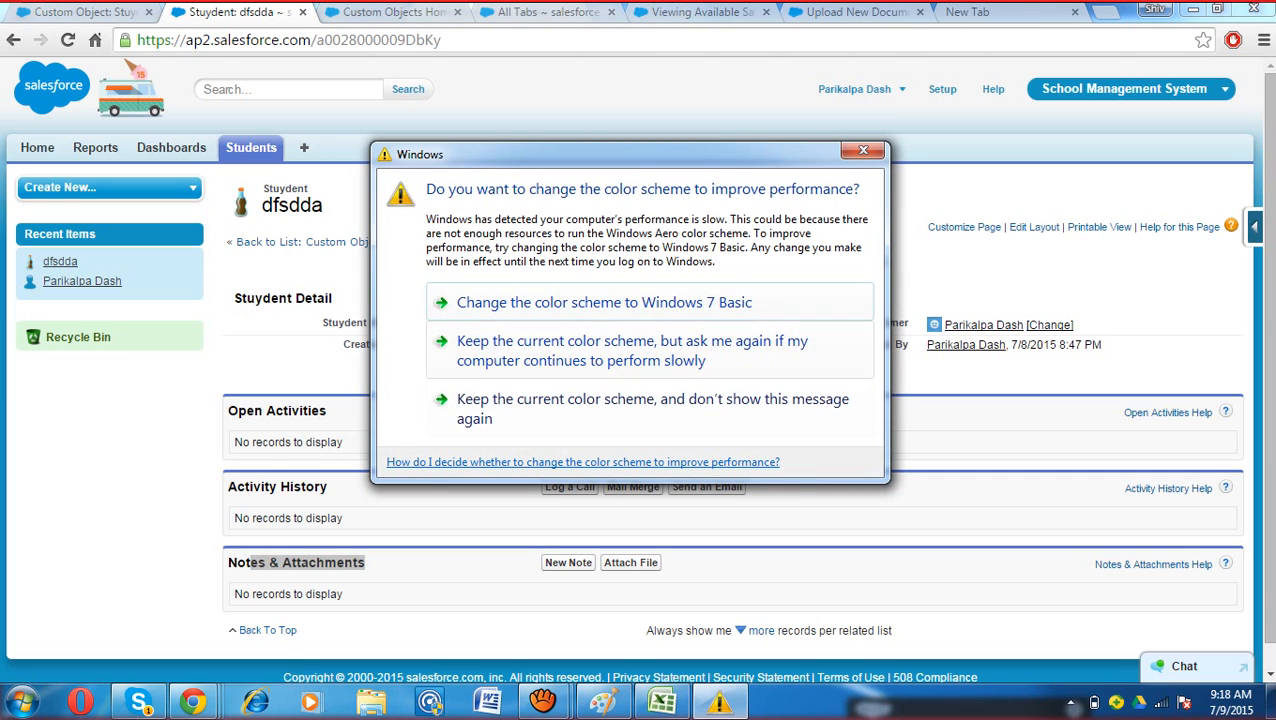
Step: Move the Windows colour scheme prompt out of the way and return to the field sections of the Stuydent object definition
drag(620, 154, 823, 682)
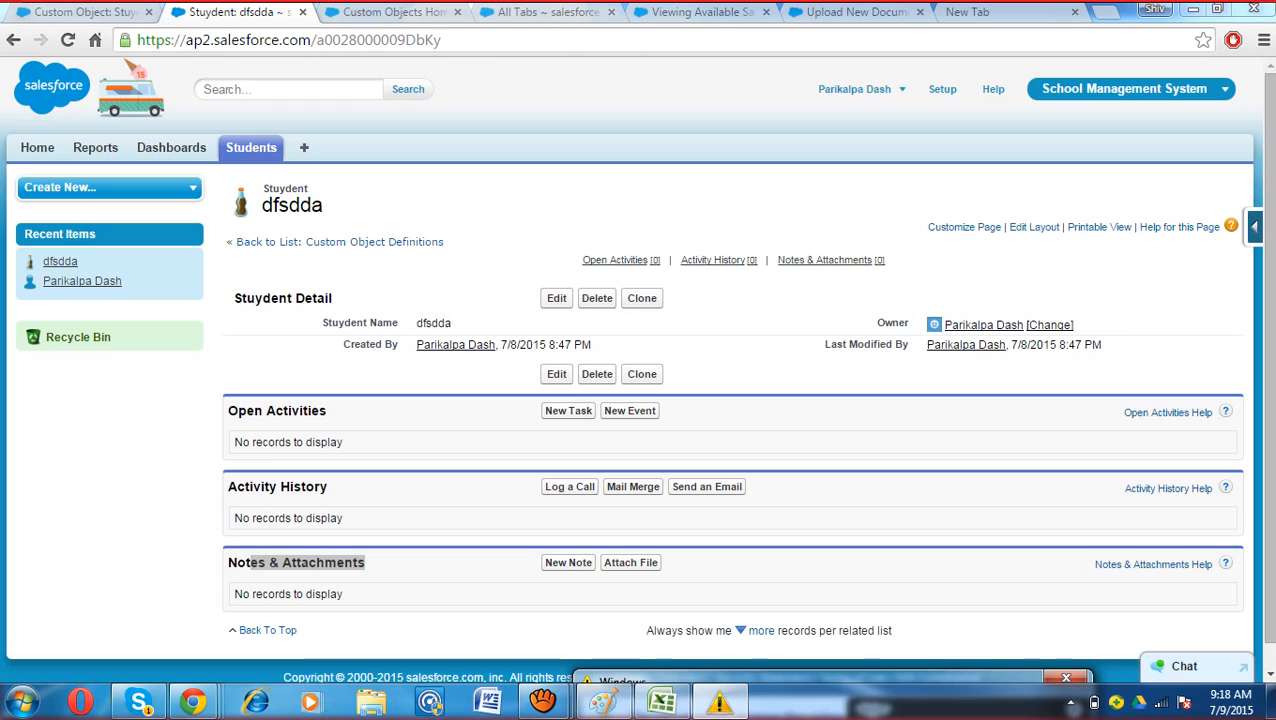
drag(823, 682, 835, 689)
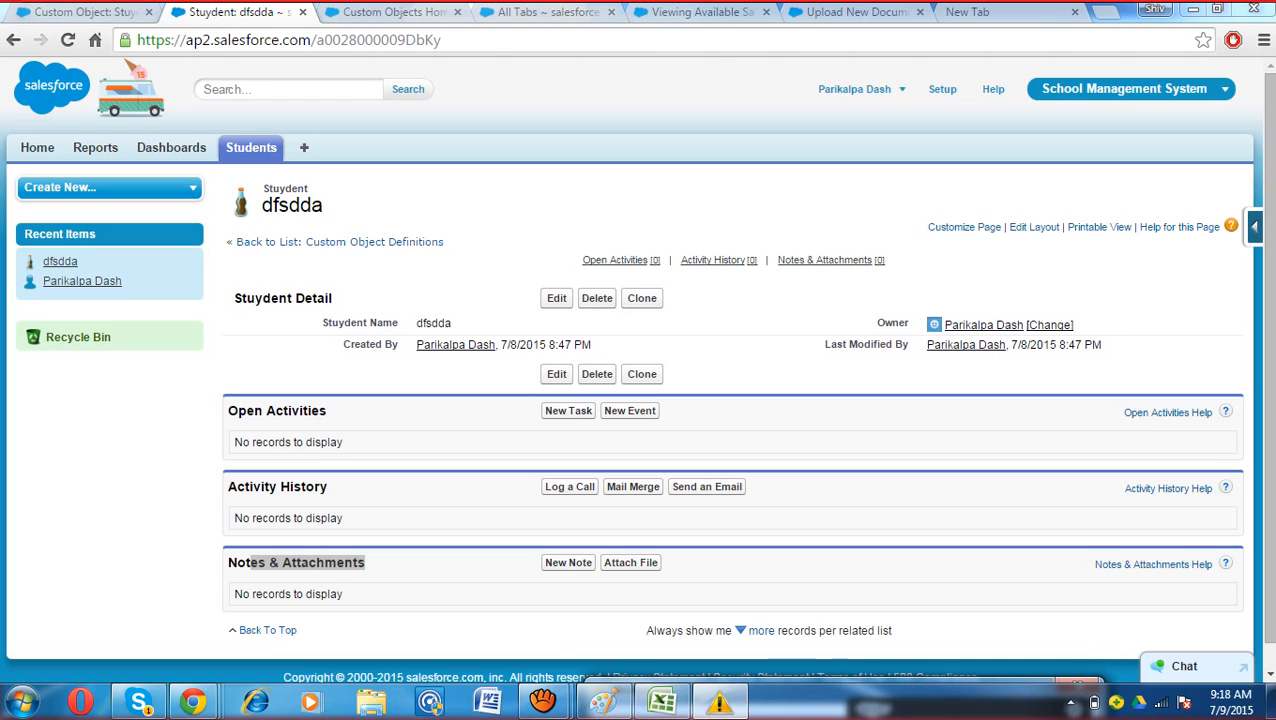
click(82, 12)
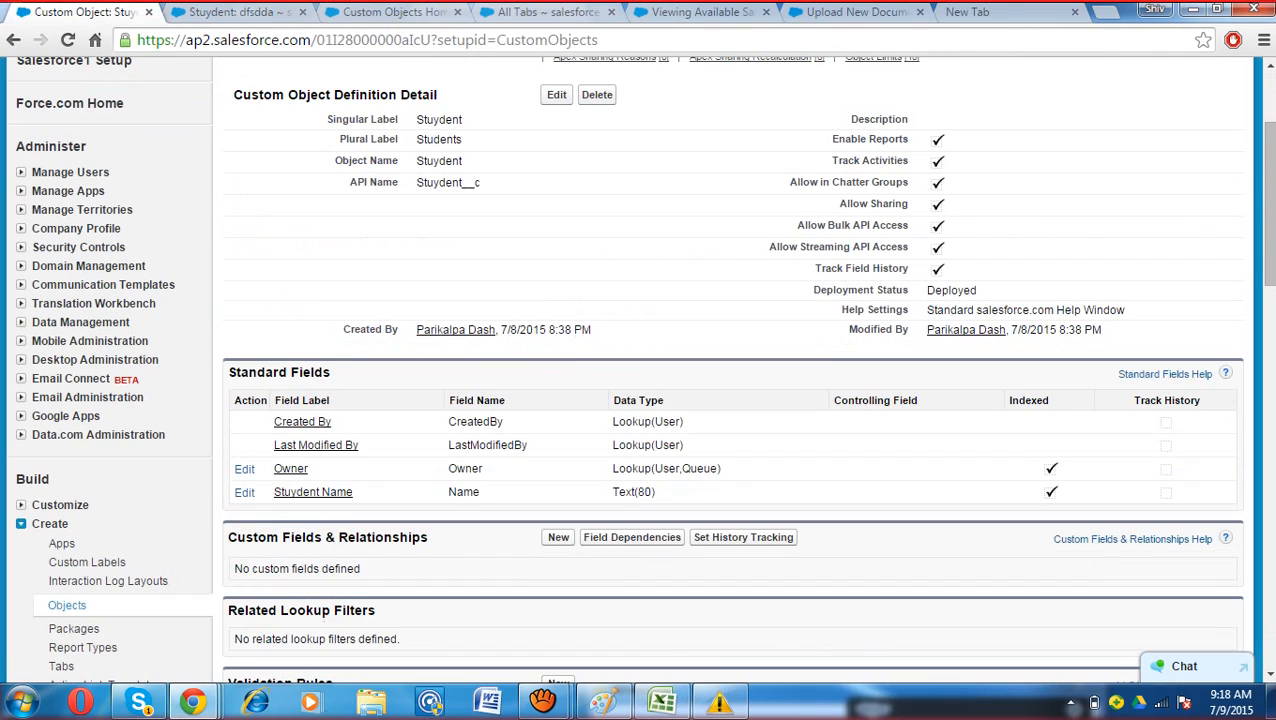
scroll(732, 370, down, 1)
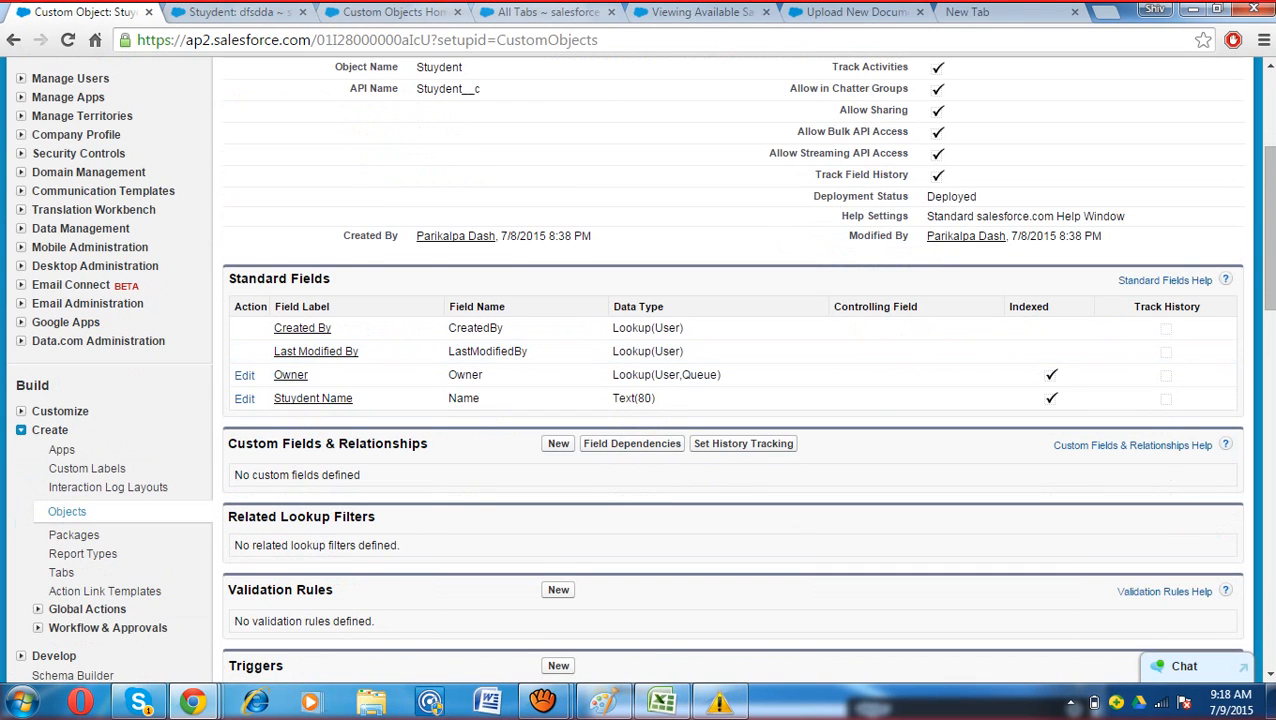
Step: Start a new custom object with the label Teacher and the plural label Teachers
click(67, 511)
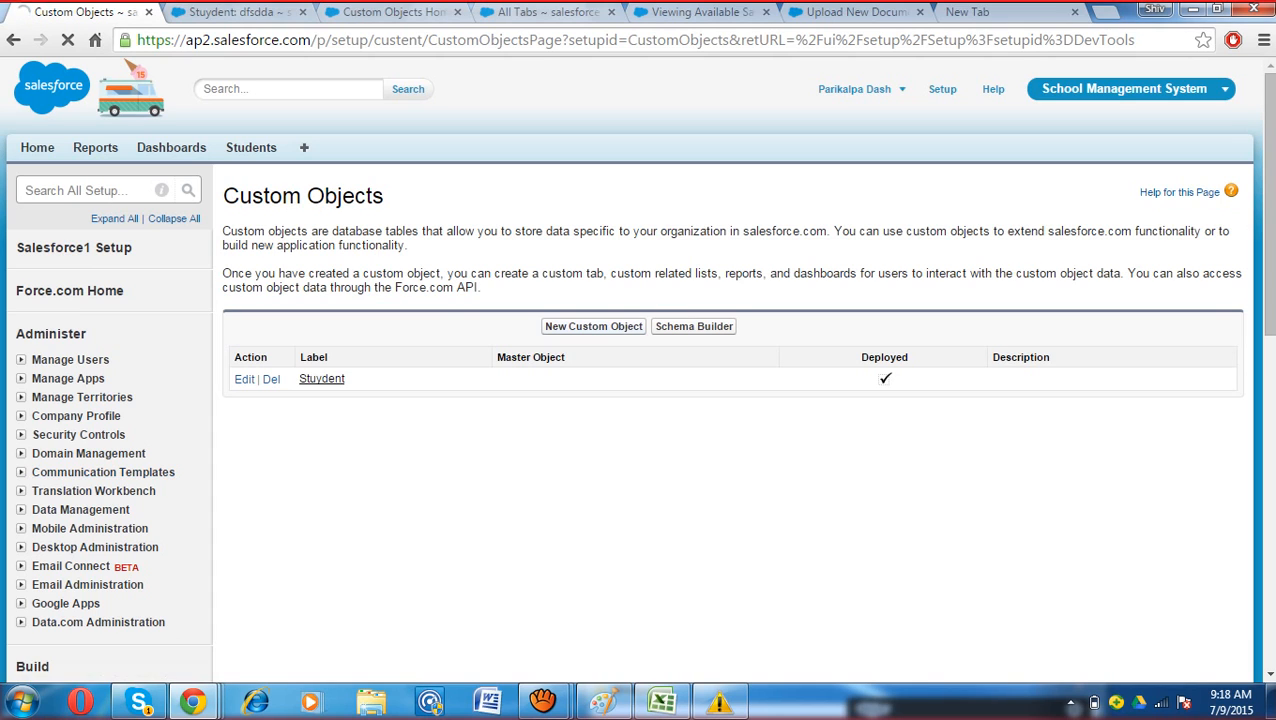
click(593, 326)
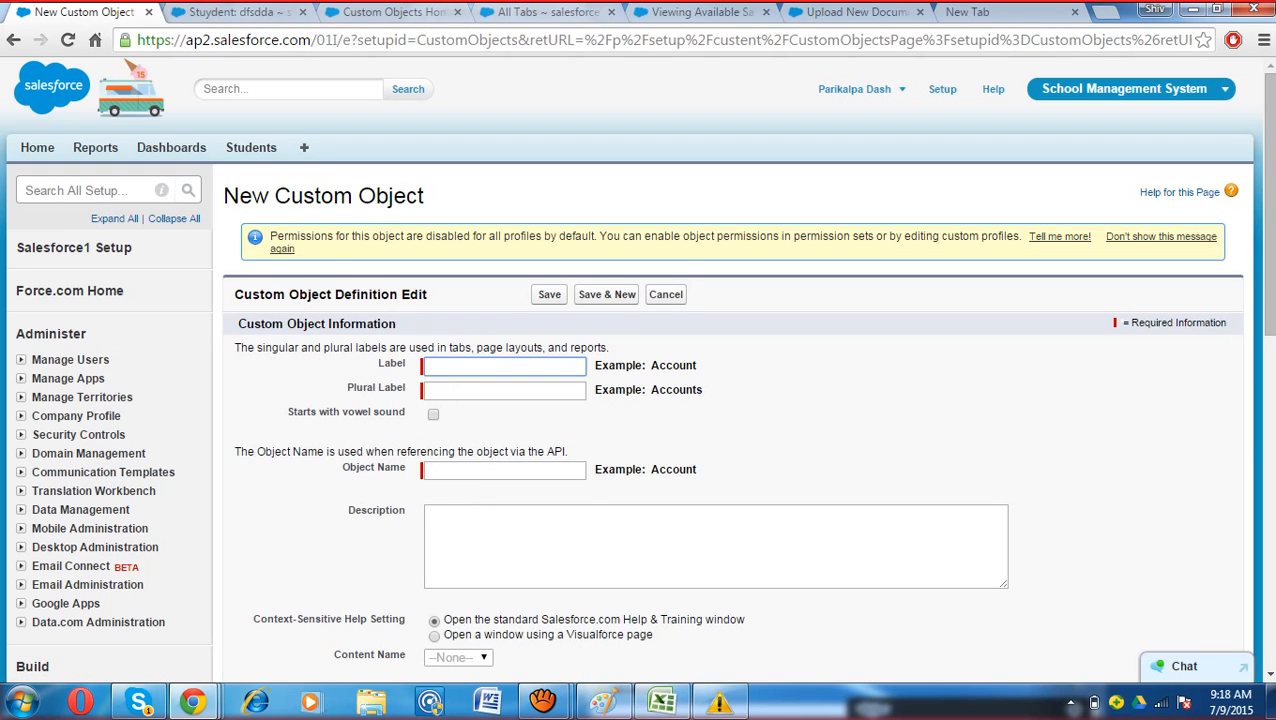
click(505, 367)
key(Down)
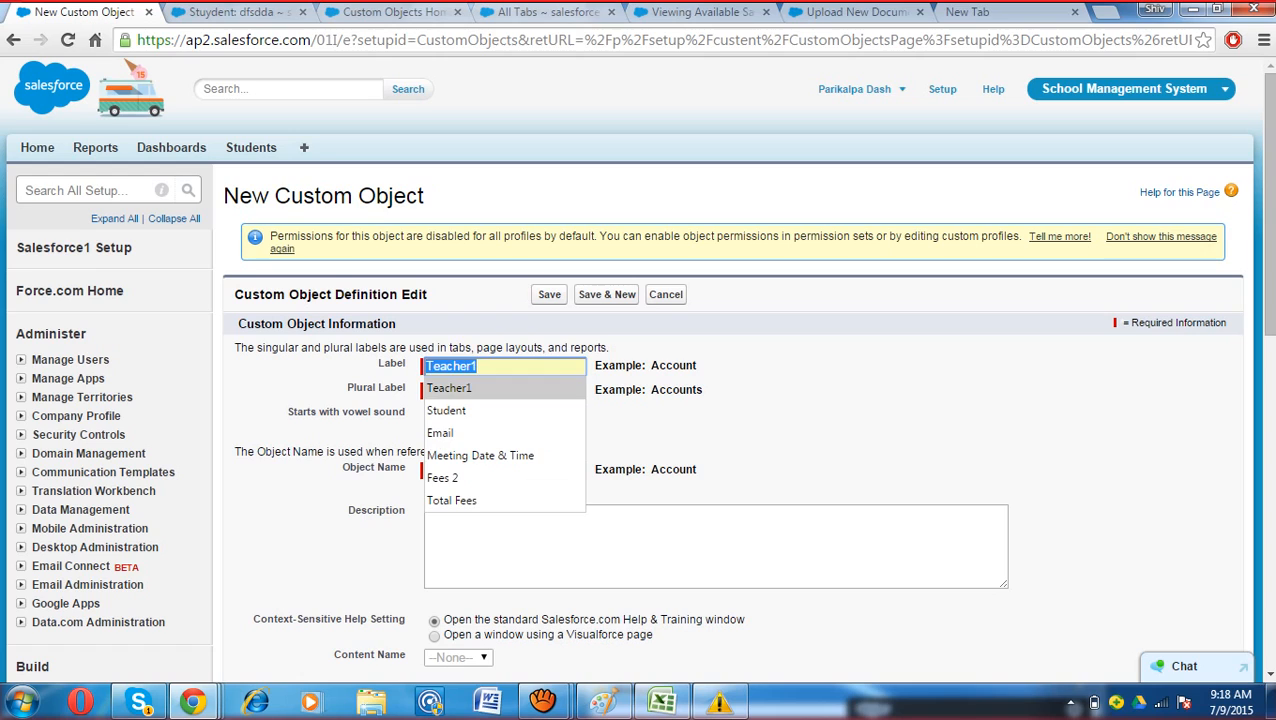
key(Return)
key(BackSpace)
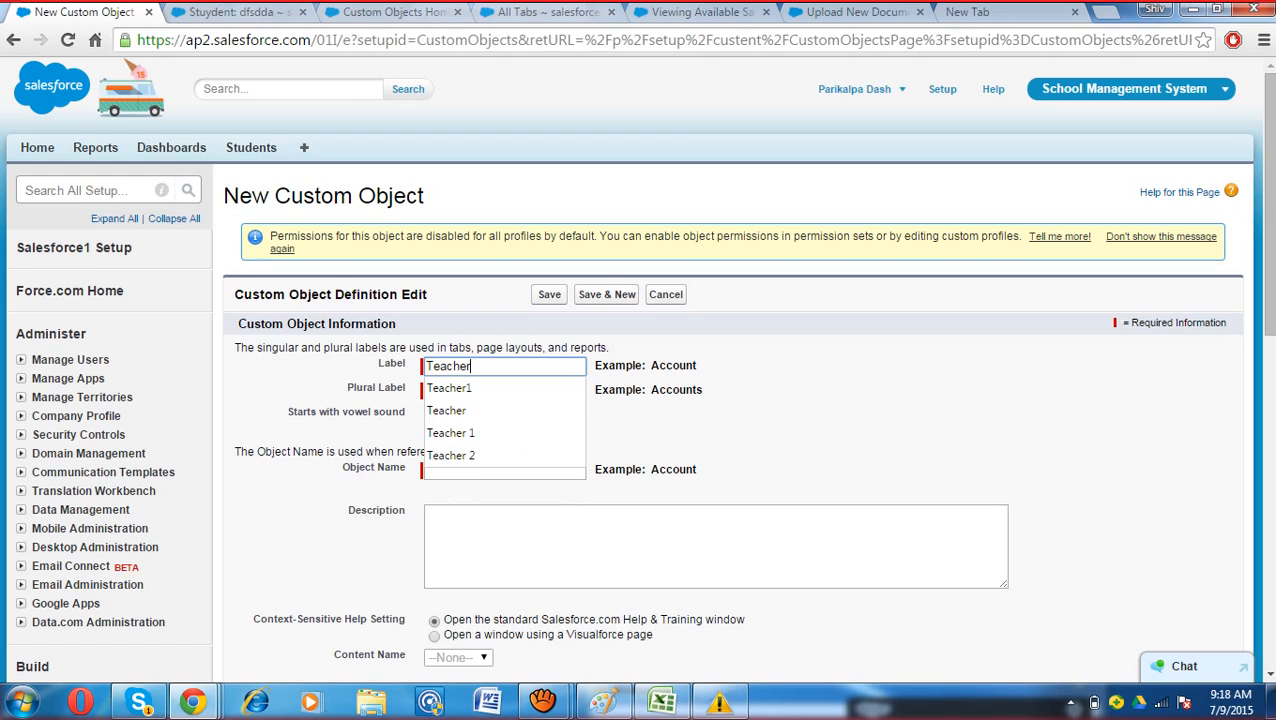
key(Tab)
key(Tab)
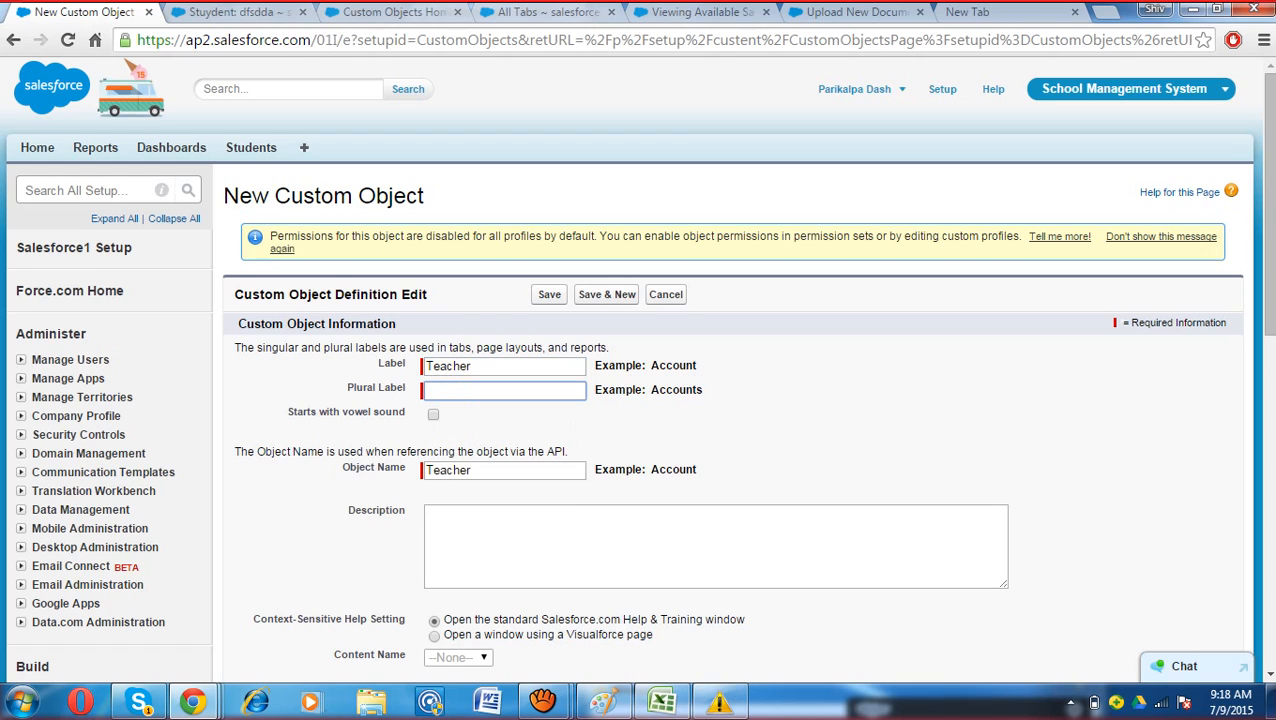
text(Teach)
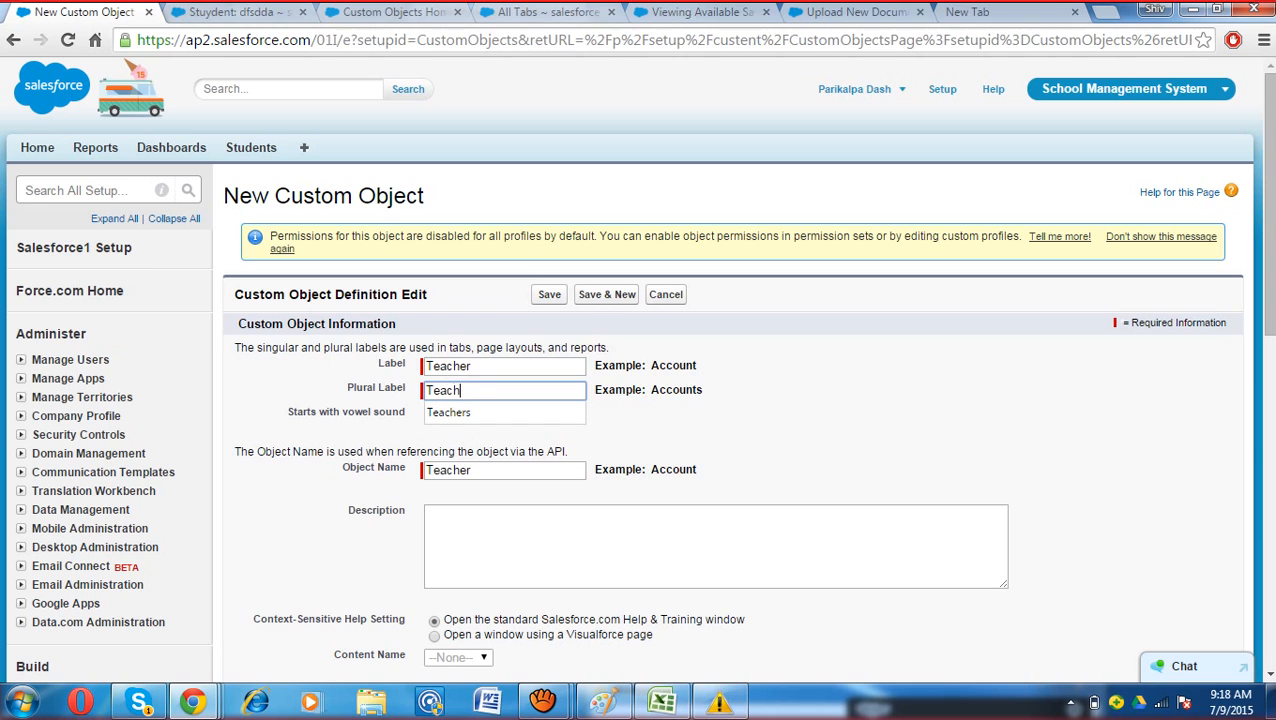
text(ers)
key(Tab)
Step: Compare the Record Name setting of the new object with the Stuydent Name field on the dfsdda record
scroll(730, 400, down, 6)
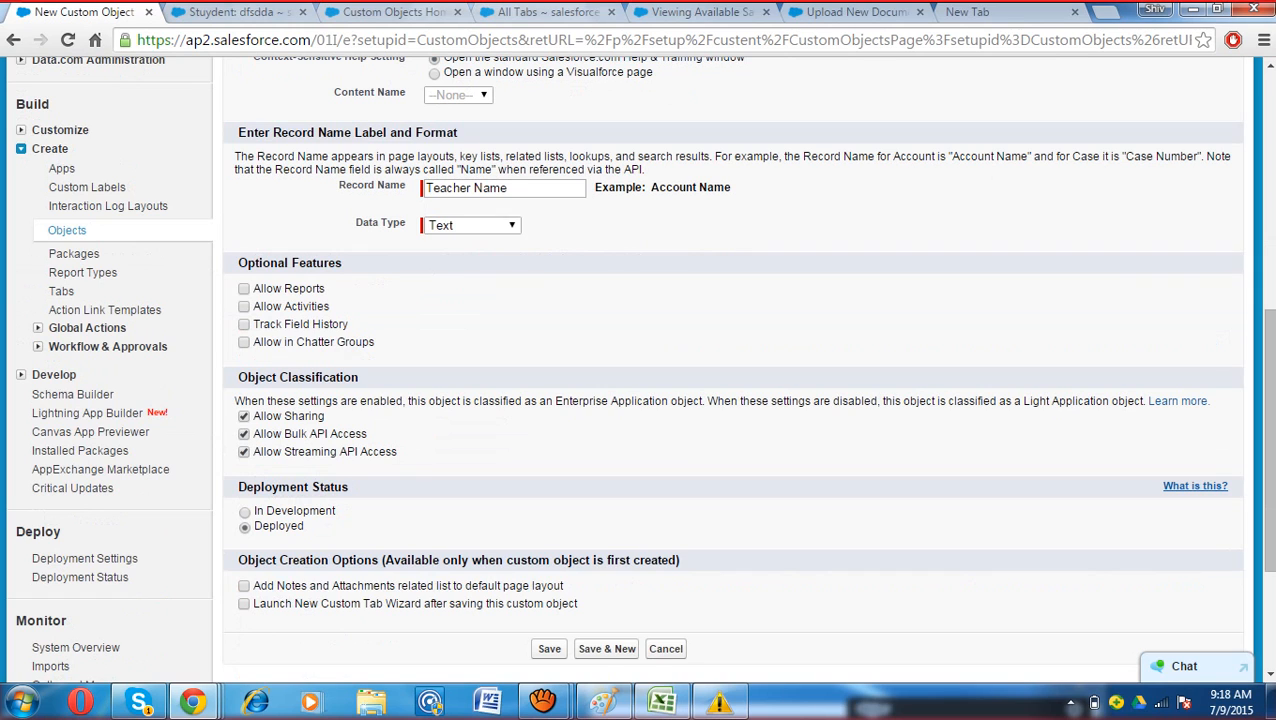
drag(345, 185, 405, 186)
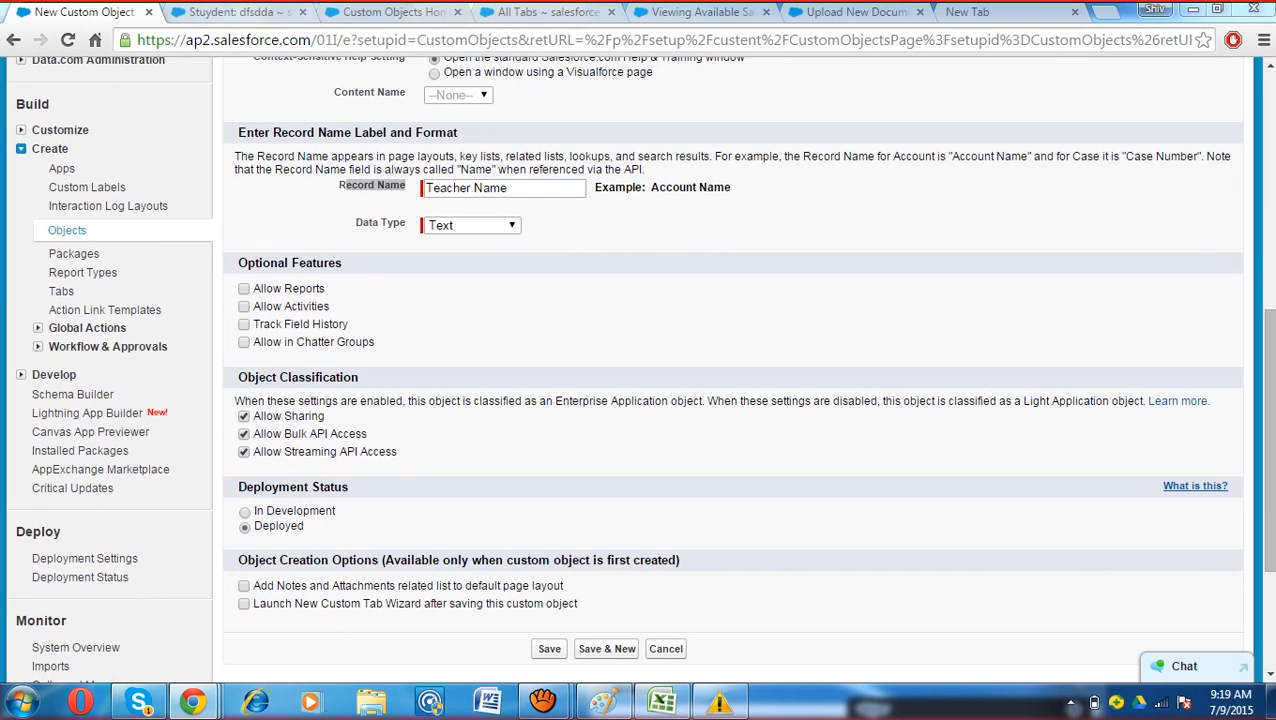
click(264, 13)
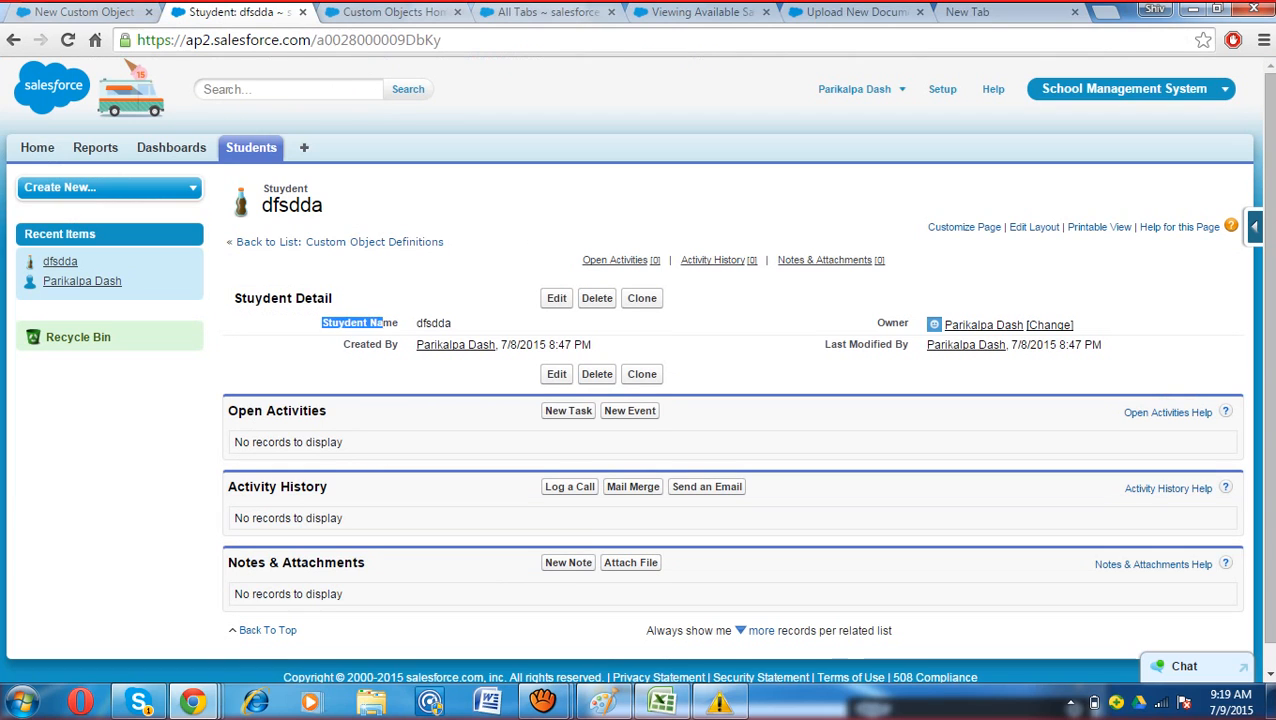
double_click(433, 323)
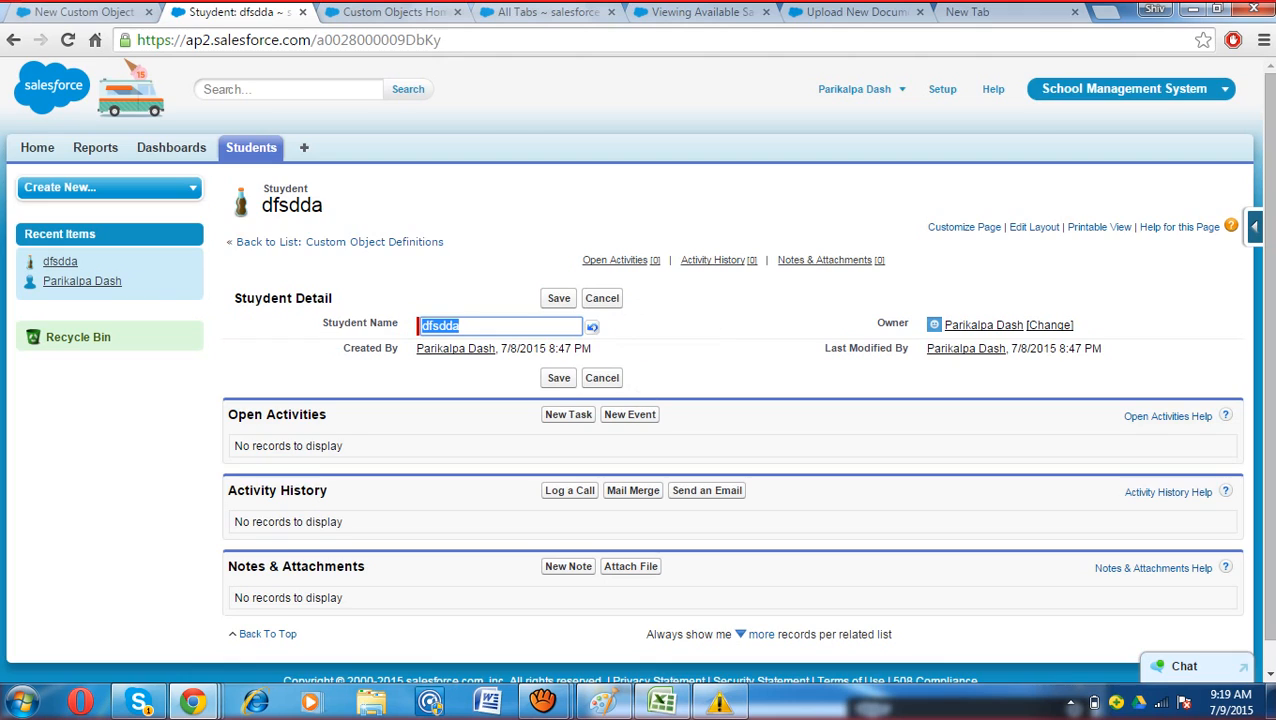
click(85, 12)
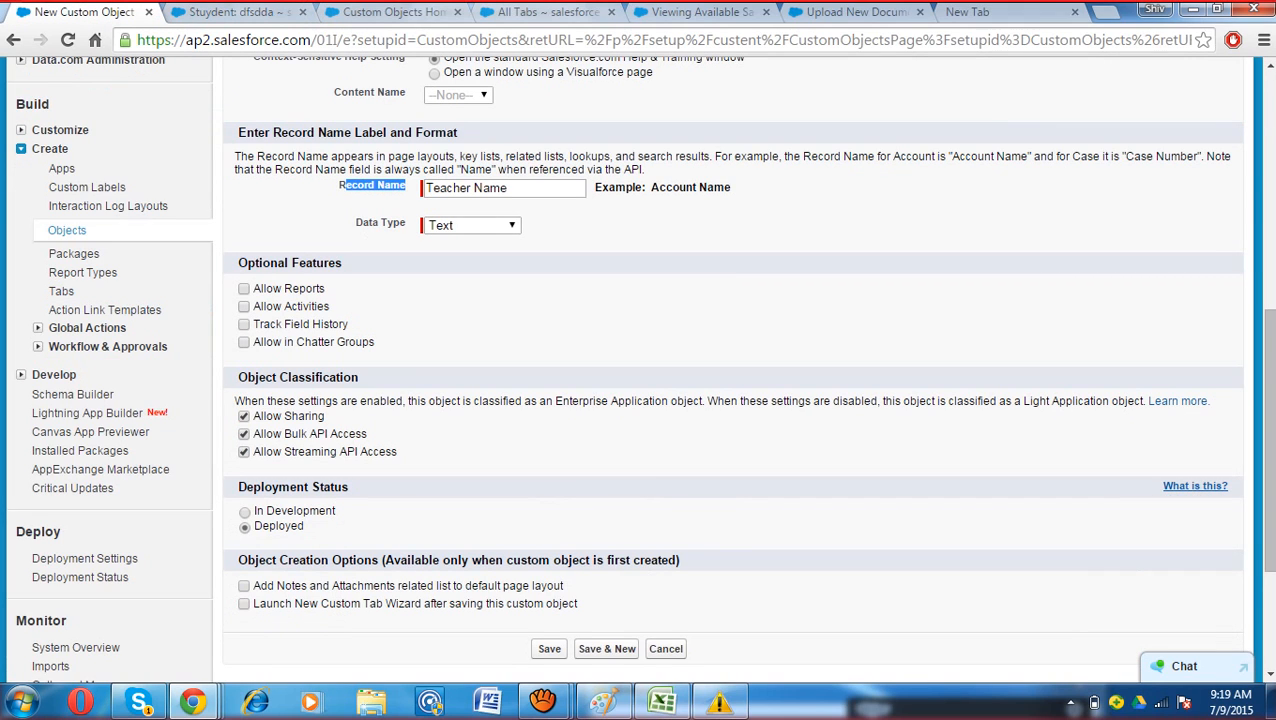
Step: Enable reports, activities, field history, Chatter groups, Notes and Attachments and the tab wizard for the Teacher object, and save it
click(287, 288)
key(space)
key(Tab)
key(space)
key(Tab)
key(space)
key(Tab)
key(space)
scroll(287, 288, down, 3)
key(space)
key(Tab)
key(space)
key(Tab)
key(Return)
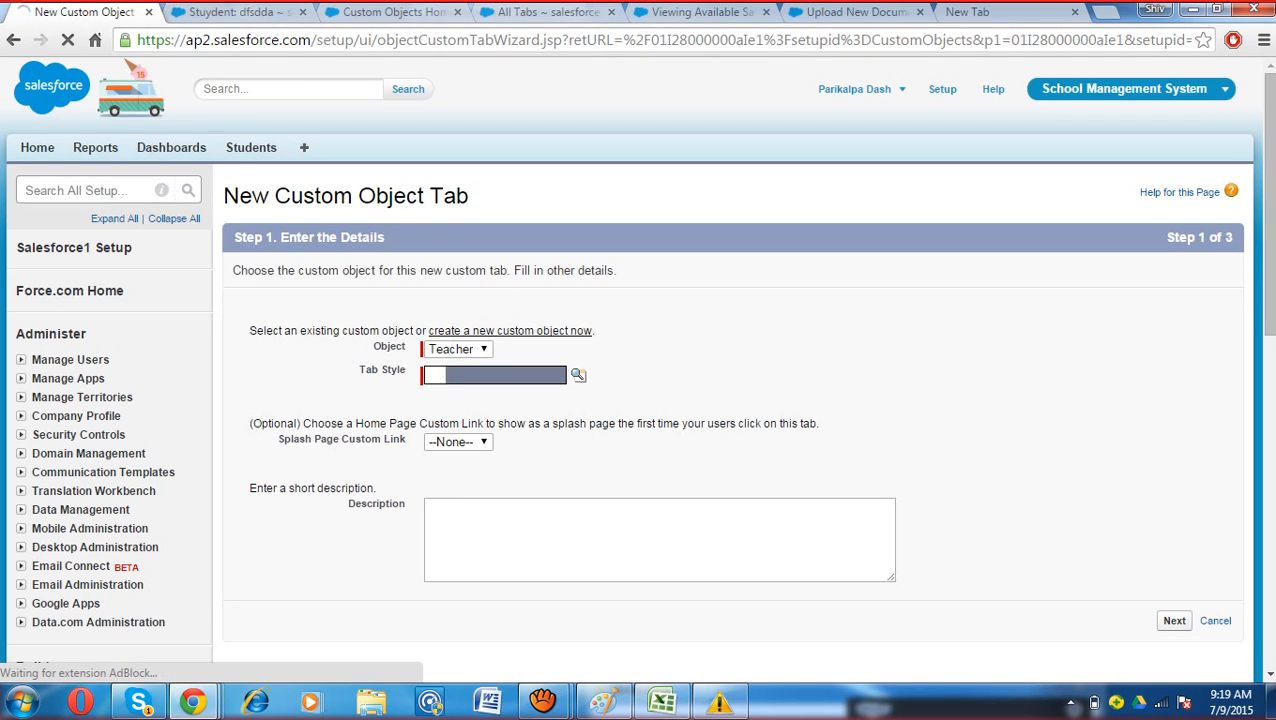
Step: Give the Teacher object's new tab the Bank tab style and continue to the profile visibility settings
click(578, 375)
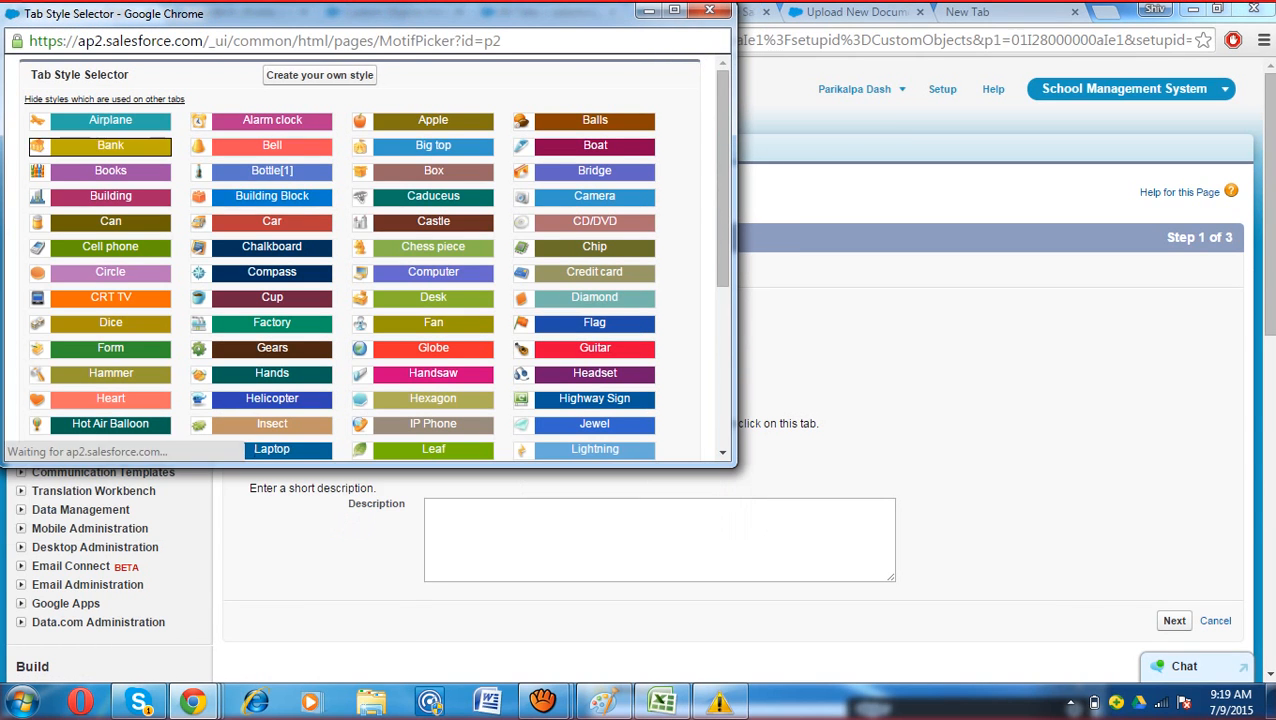
click(110, 145)
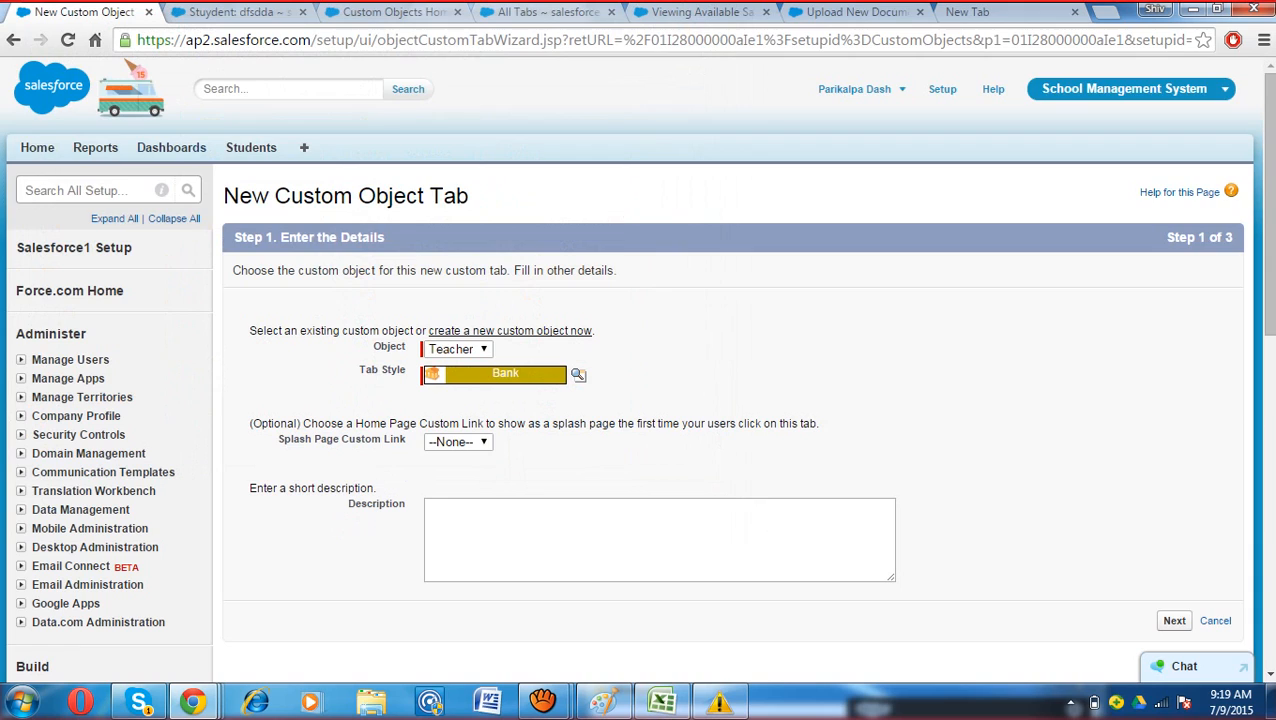
scroll(640, 360, down, 2)
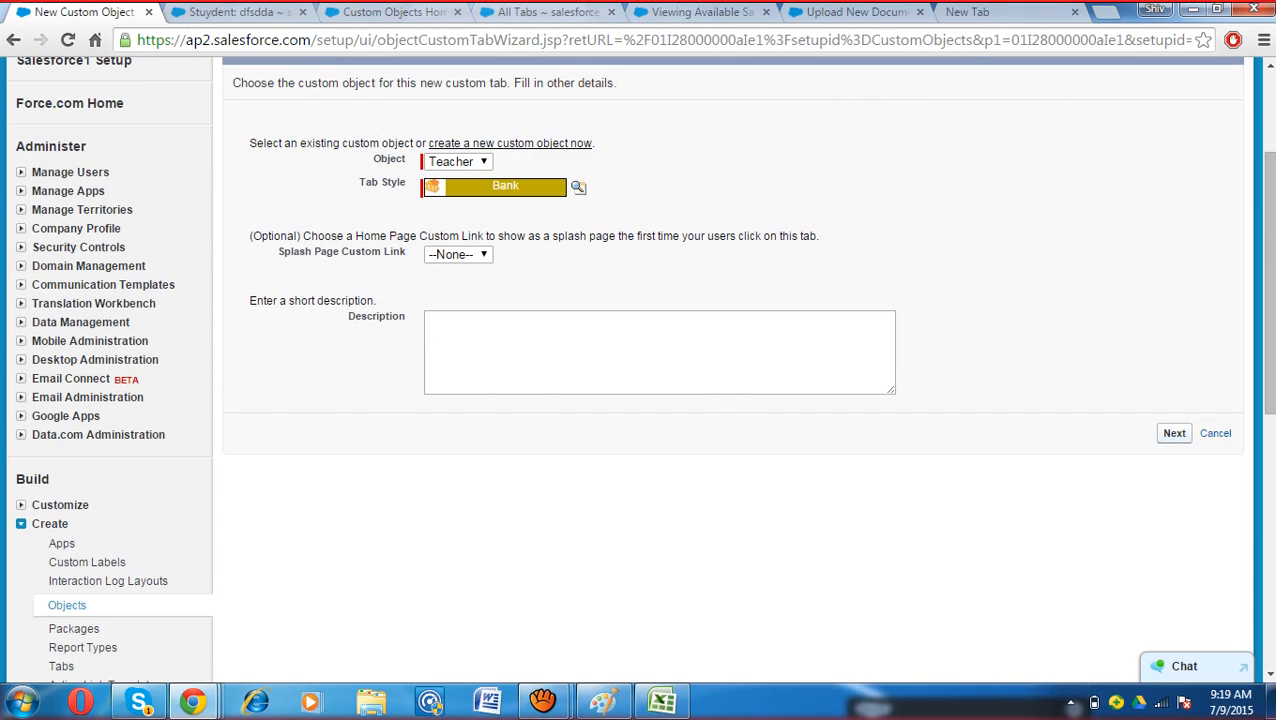
click(1174, 433)
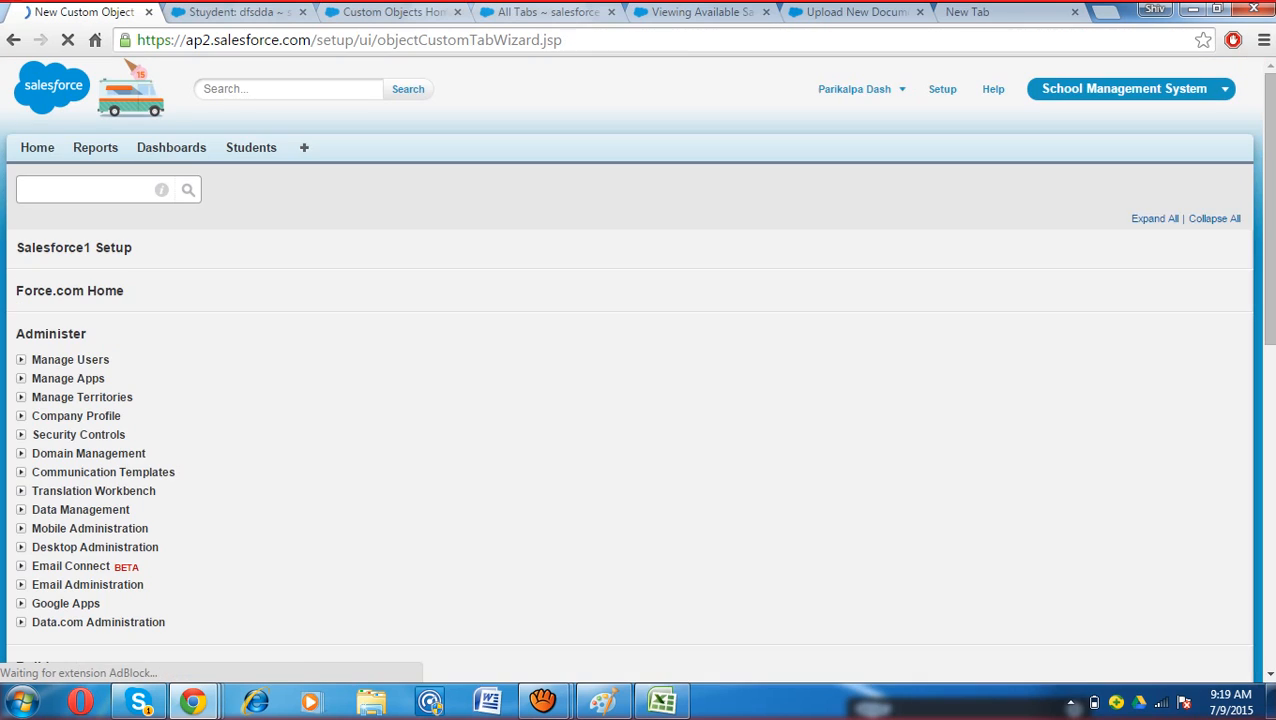
Step: Keep the default profile visibility, include the Teacher tab only in the School Management System app, and save it
scroll(730, 360, down, 8)
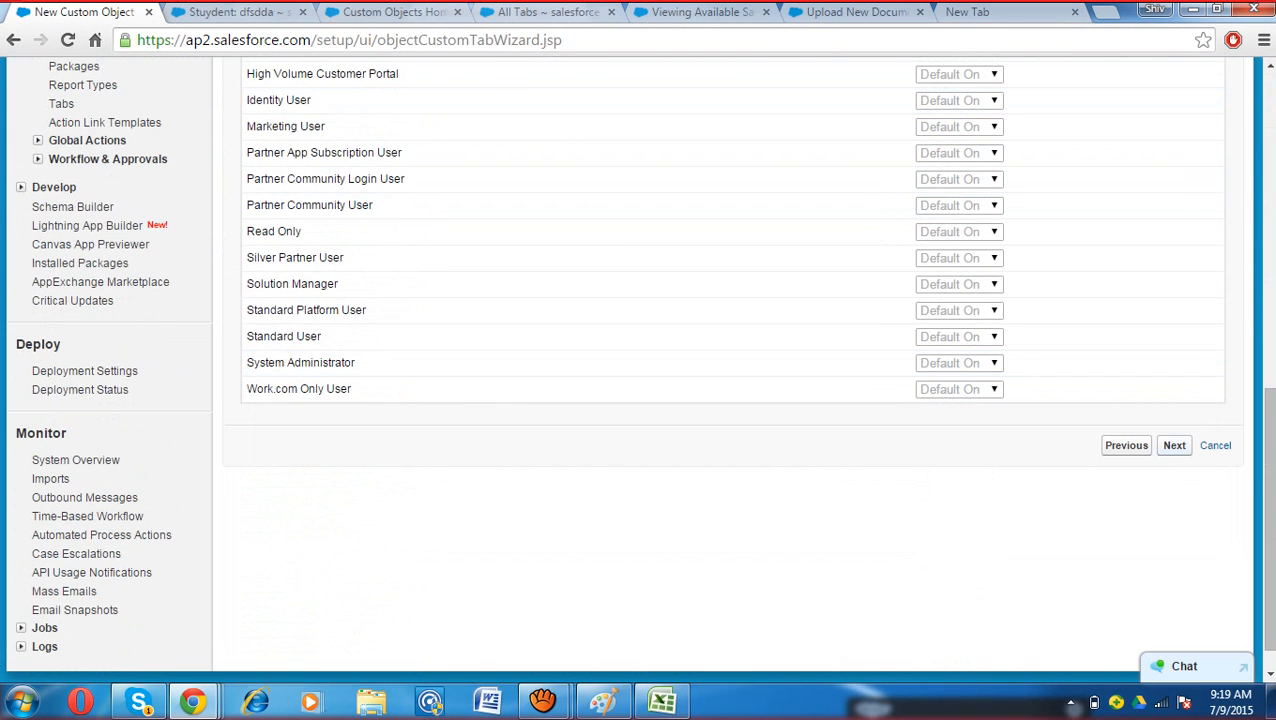
click(1174, 445)
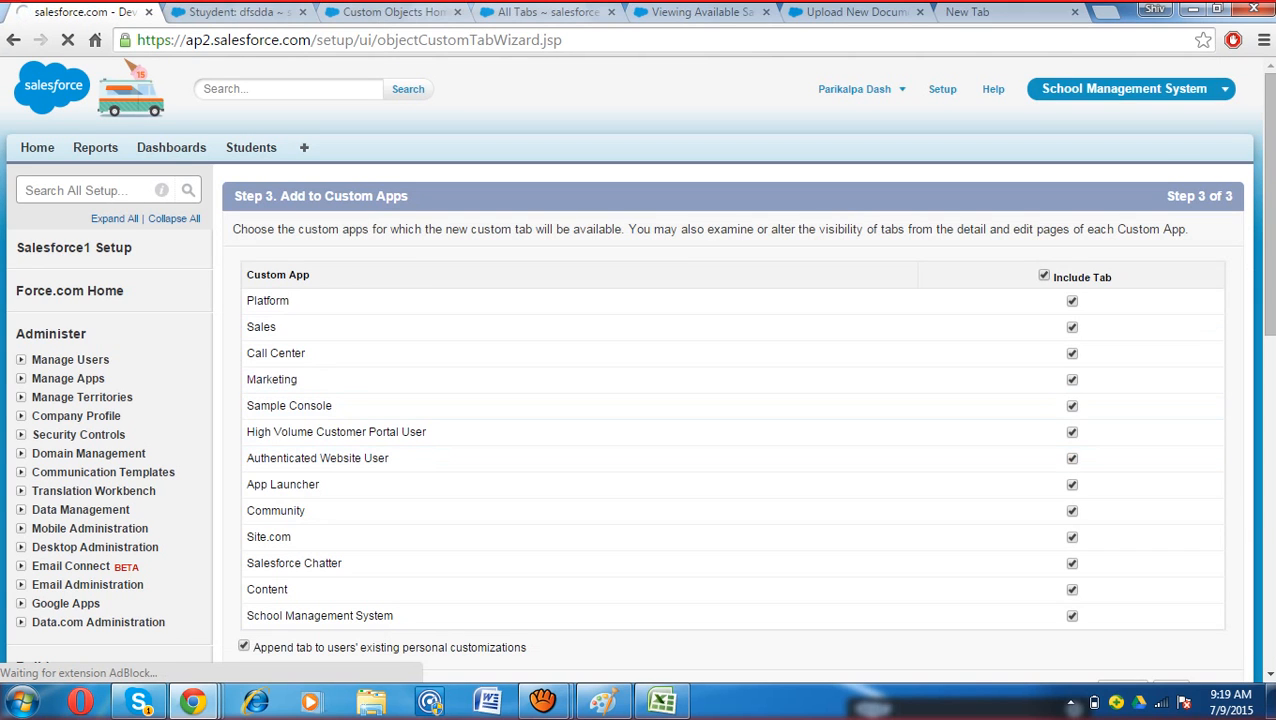
scroll(730, 334, down, 3)
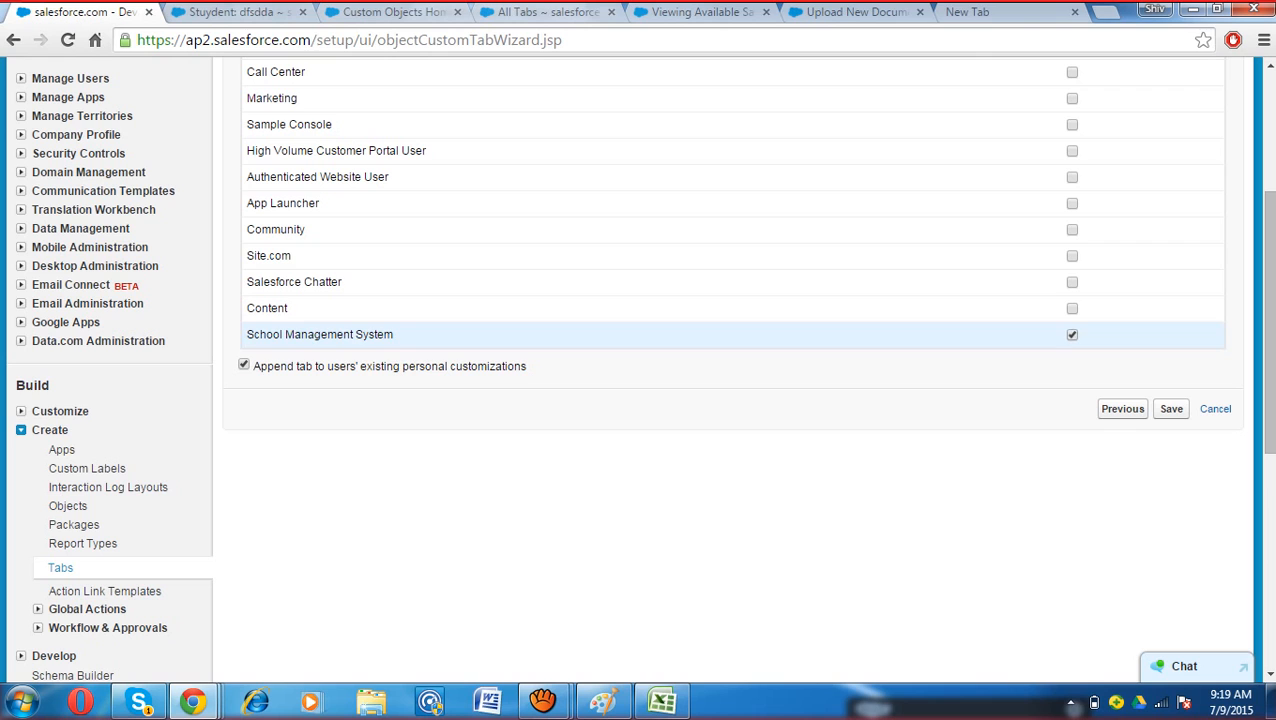
click(1171, 408)
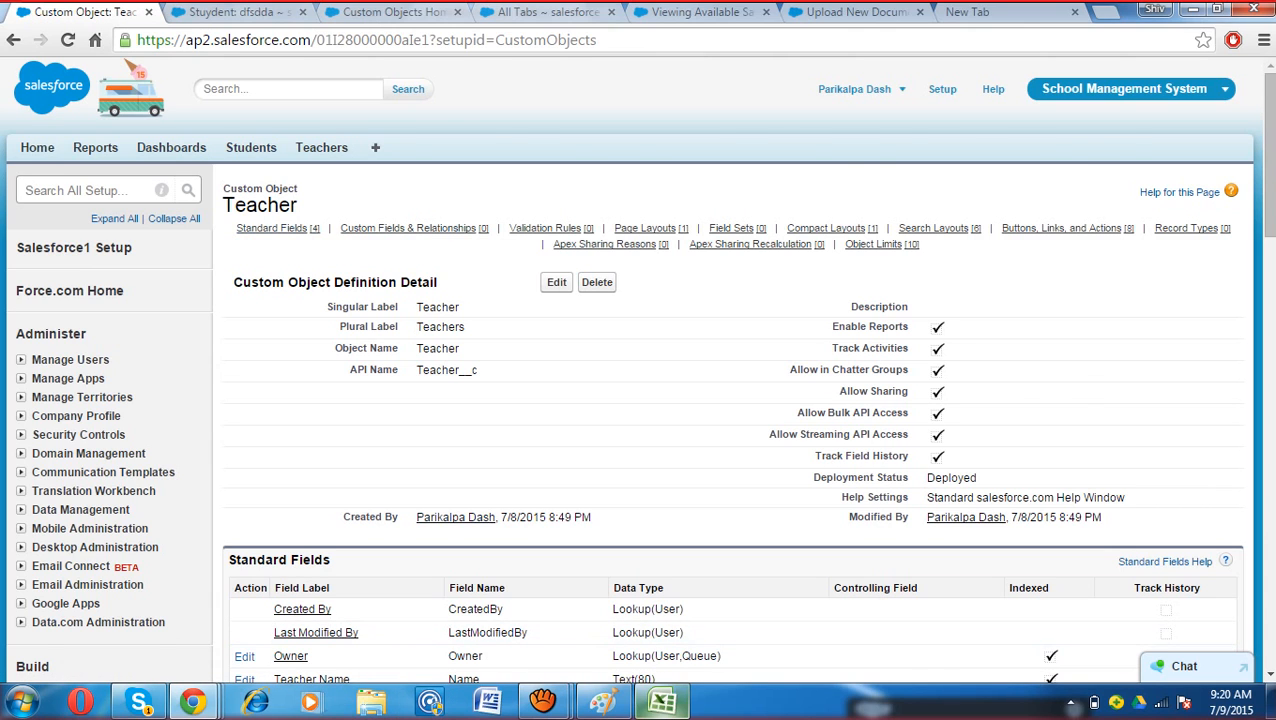
Step: Switch to the Book1 workbook in Excel, examine the column letters entered in row 1, and return to Chrome
click(661, 701)
drag(50, 186, 1012, 542)
click(50, 186)
click(111, 186)
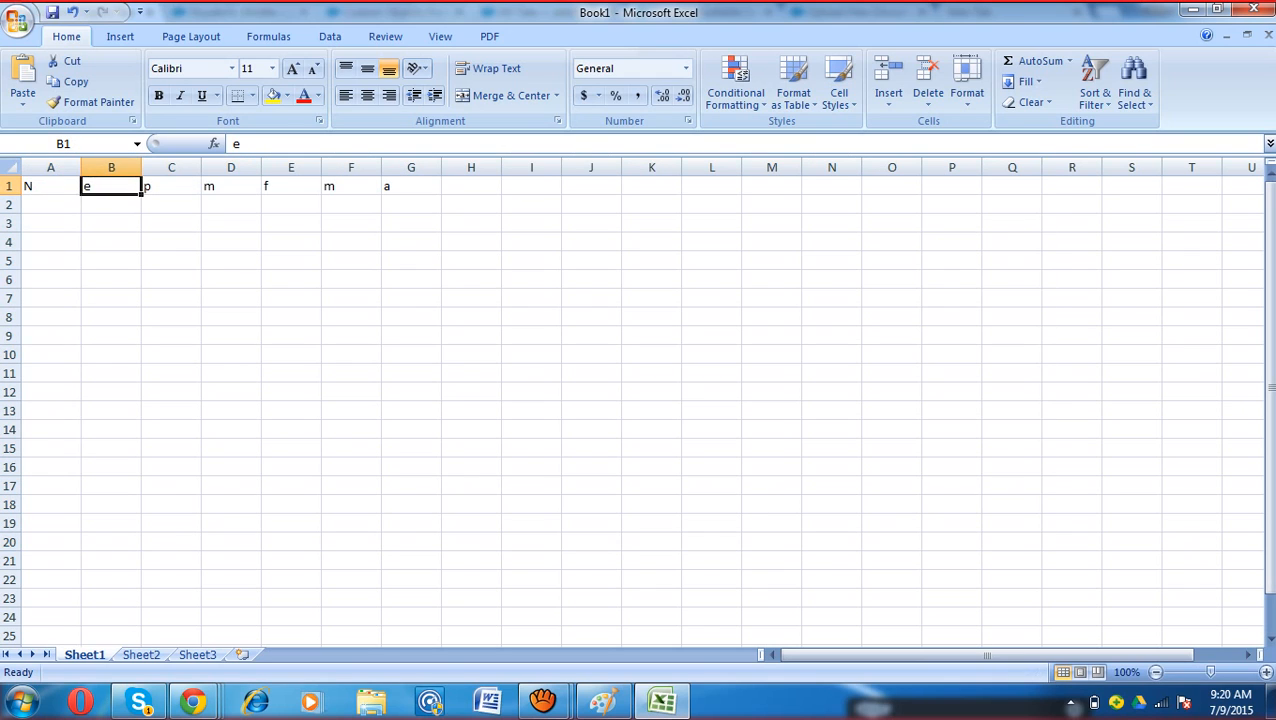
click(231, 186)
click(171, 186)
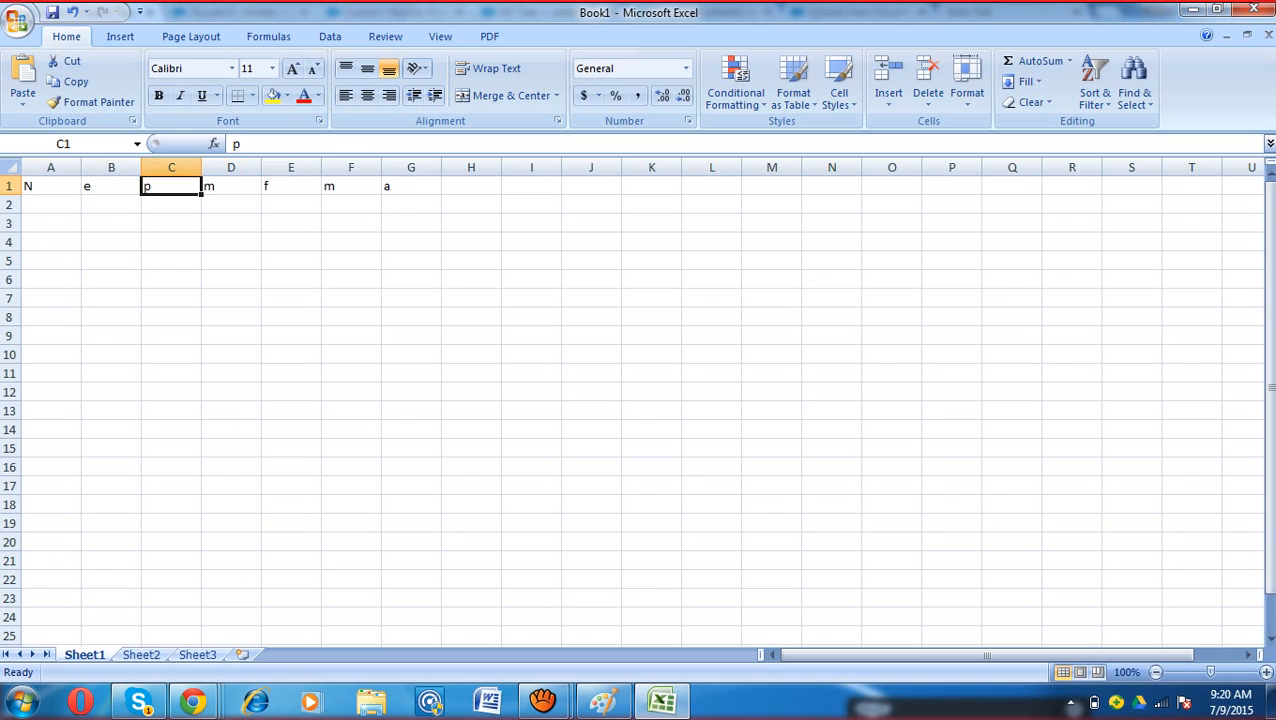
key(alt+Tab)
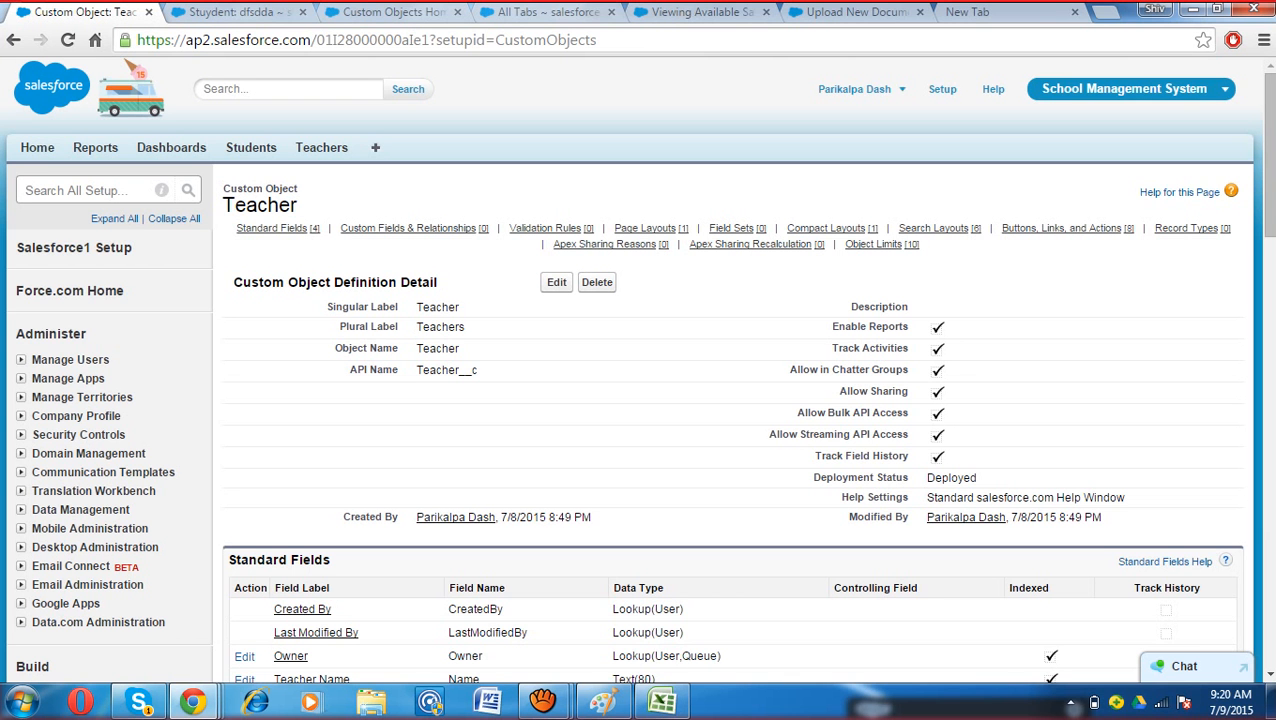
Step: Cancel the open Stuydent Name edit on the dfsdda record and return to the Teacher object definition
click(252, 13)
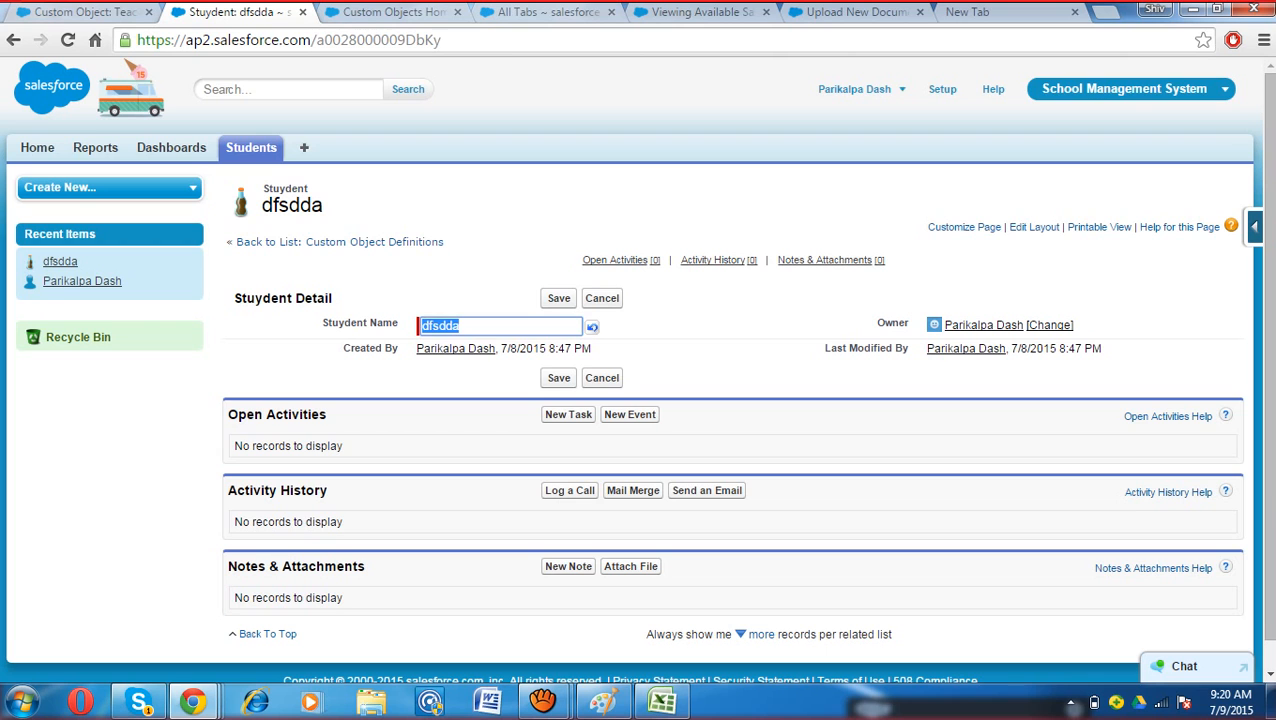
key(Escape)
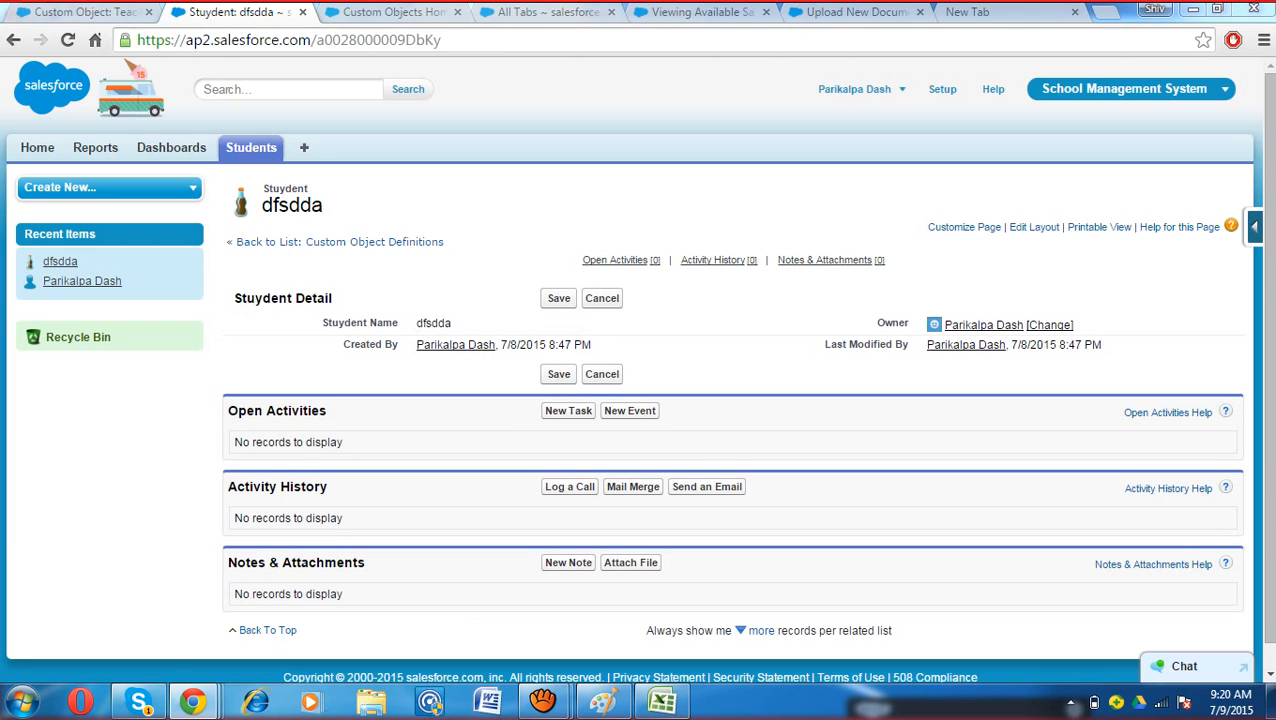
click(80, 12)
Step: Open the Stuydent object definition from the custom objects list and examine its details and related section links
scroll(640, 492, down, 2)
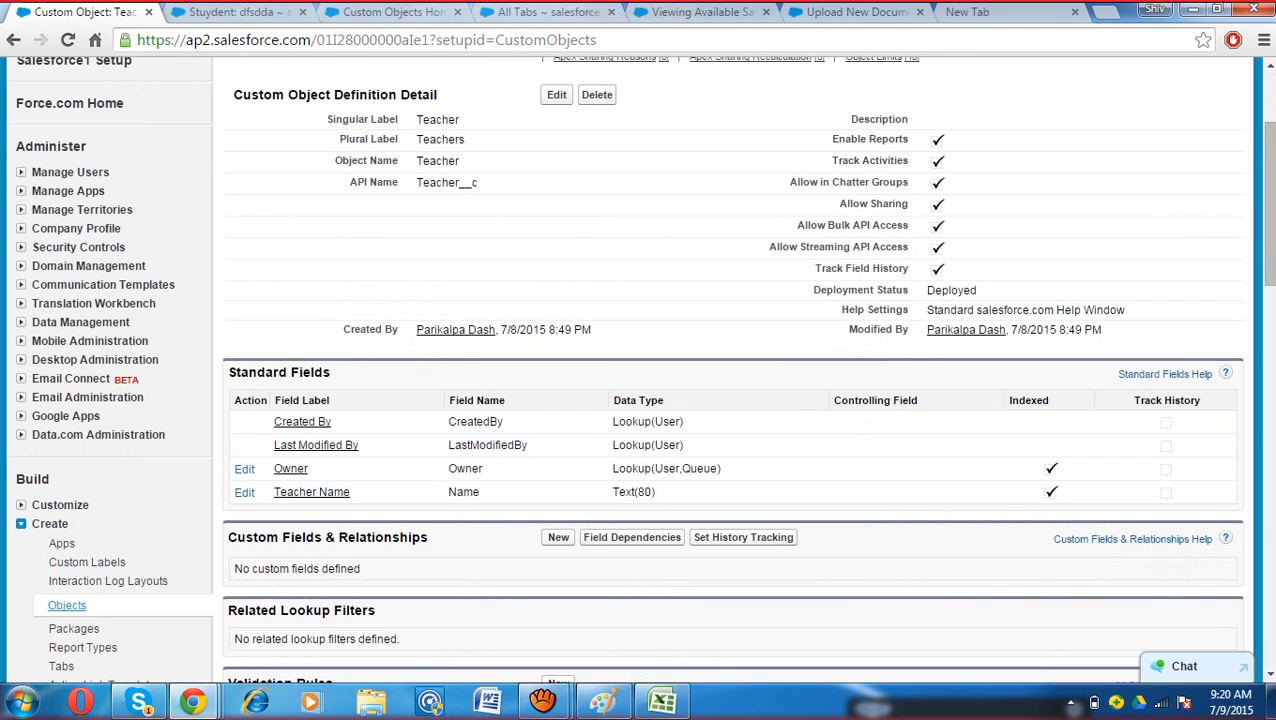
click(67, 605)
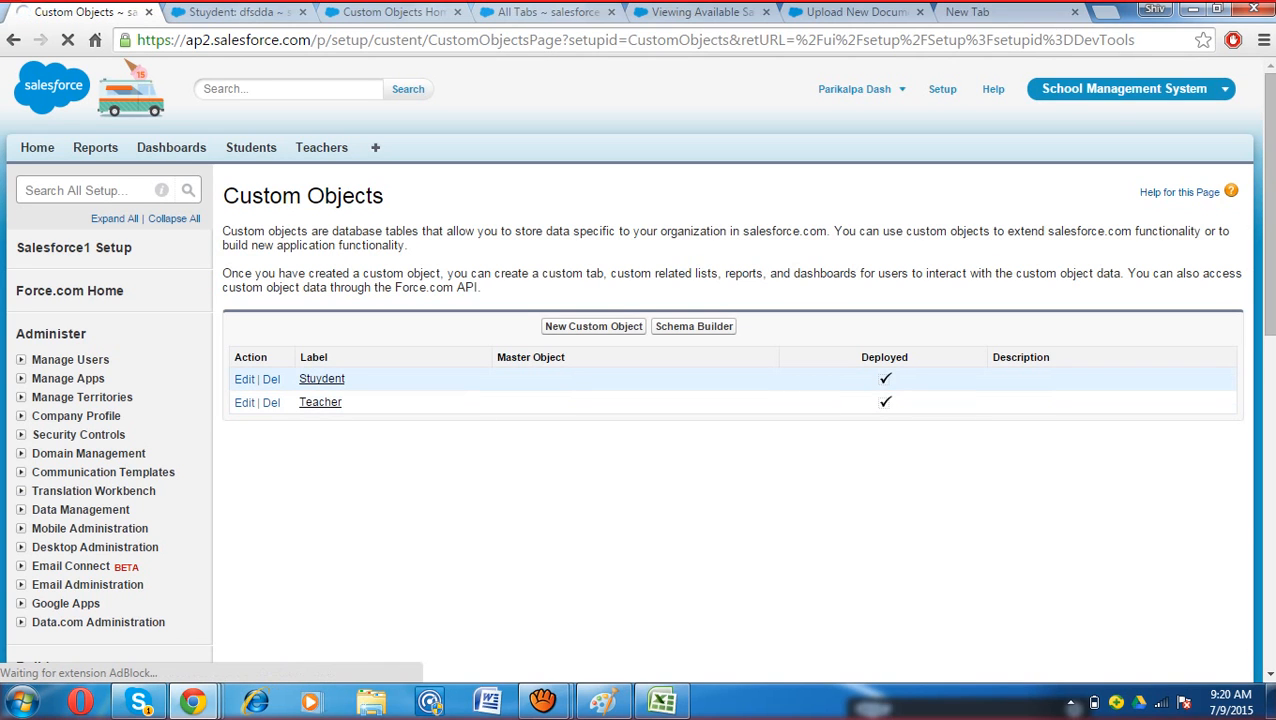
click(321, 378)
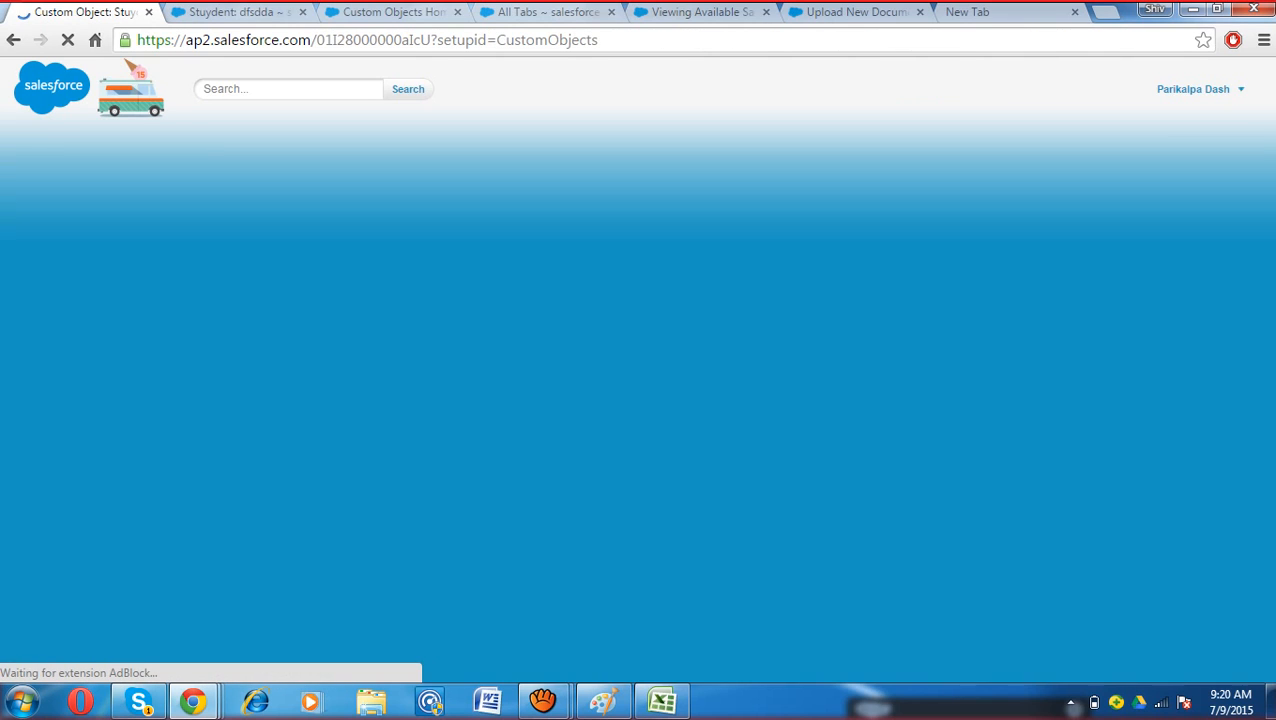
scroll(640, 370, down, 1)
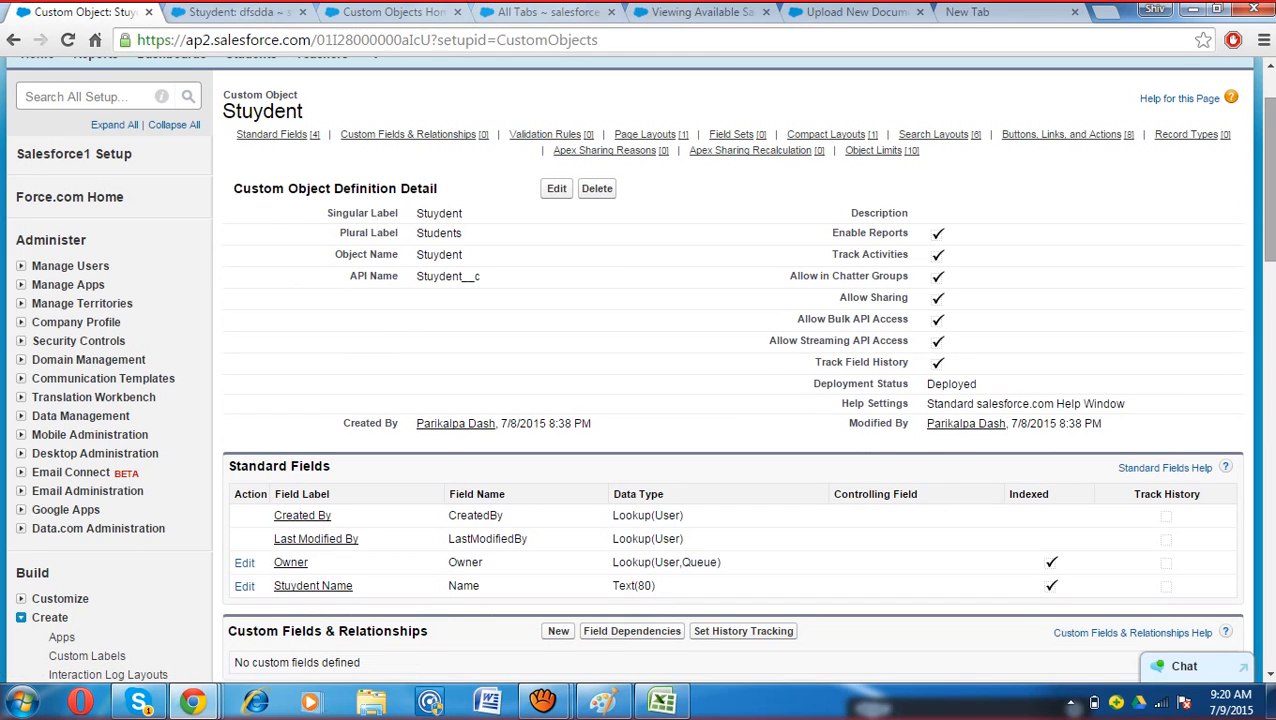
scroll(640, 370, up, 1)
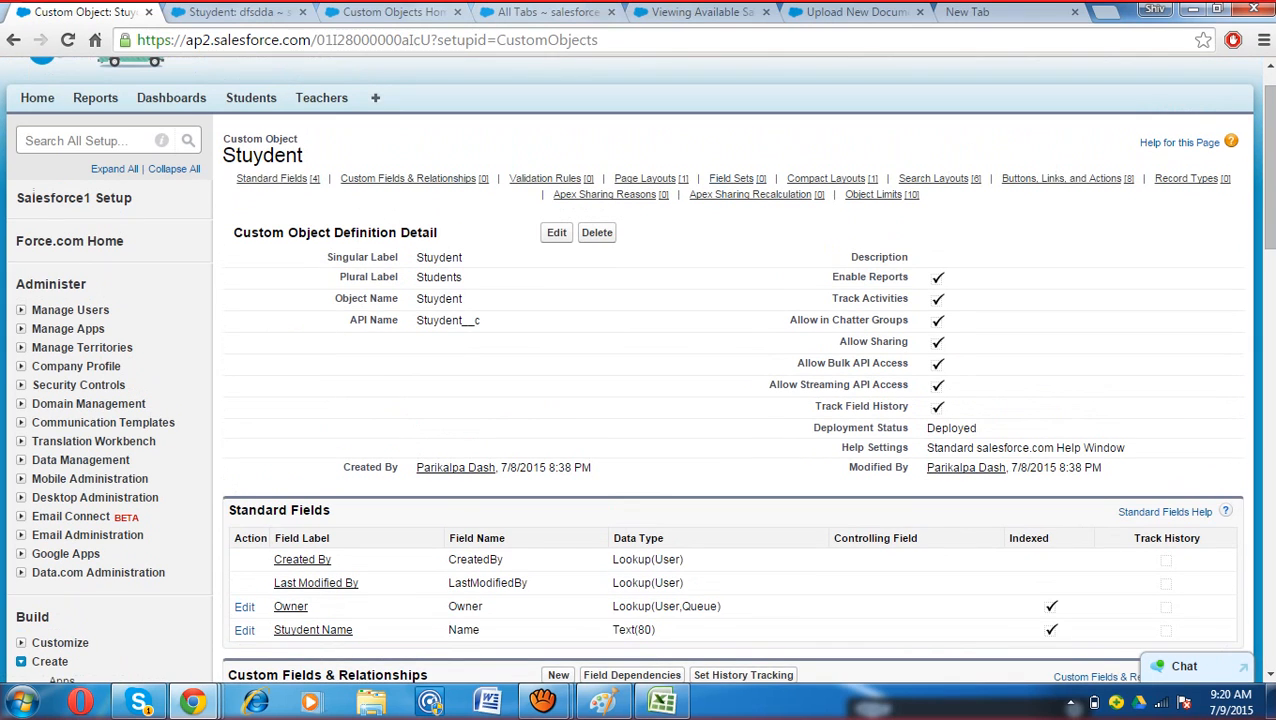
mouse_move(731, 178)
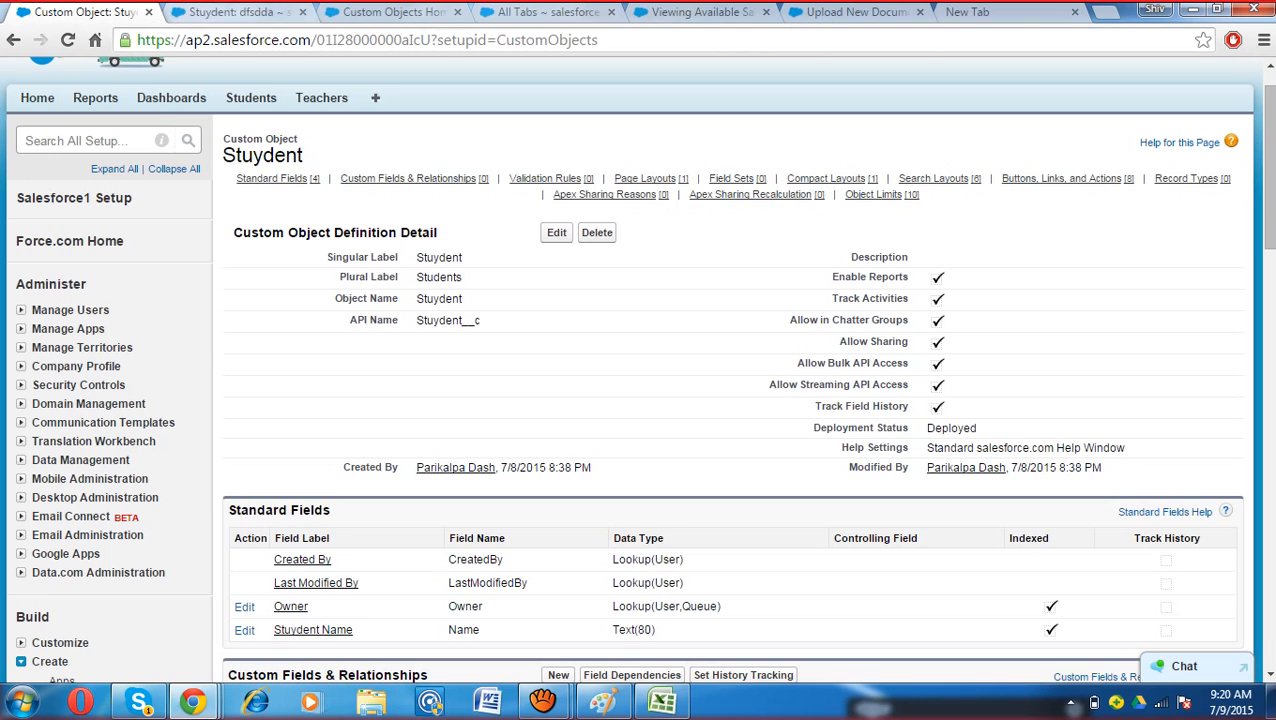
Step: Check the dfsdda record again, and examine the Custom Fields & Relationships section of the Stuydent object definition
click(235, 12)
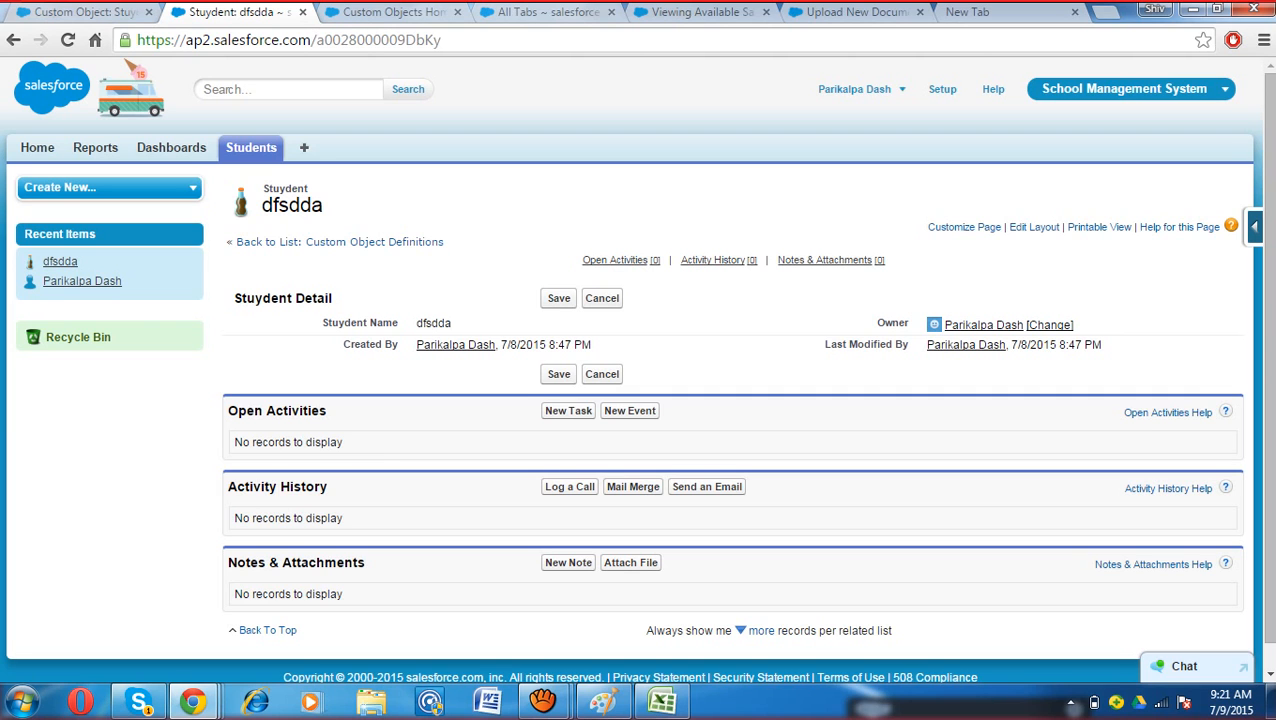
key(ctrl+shift+Tab)
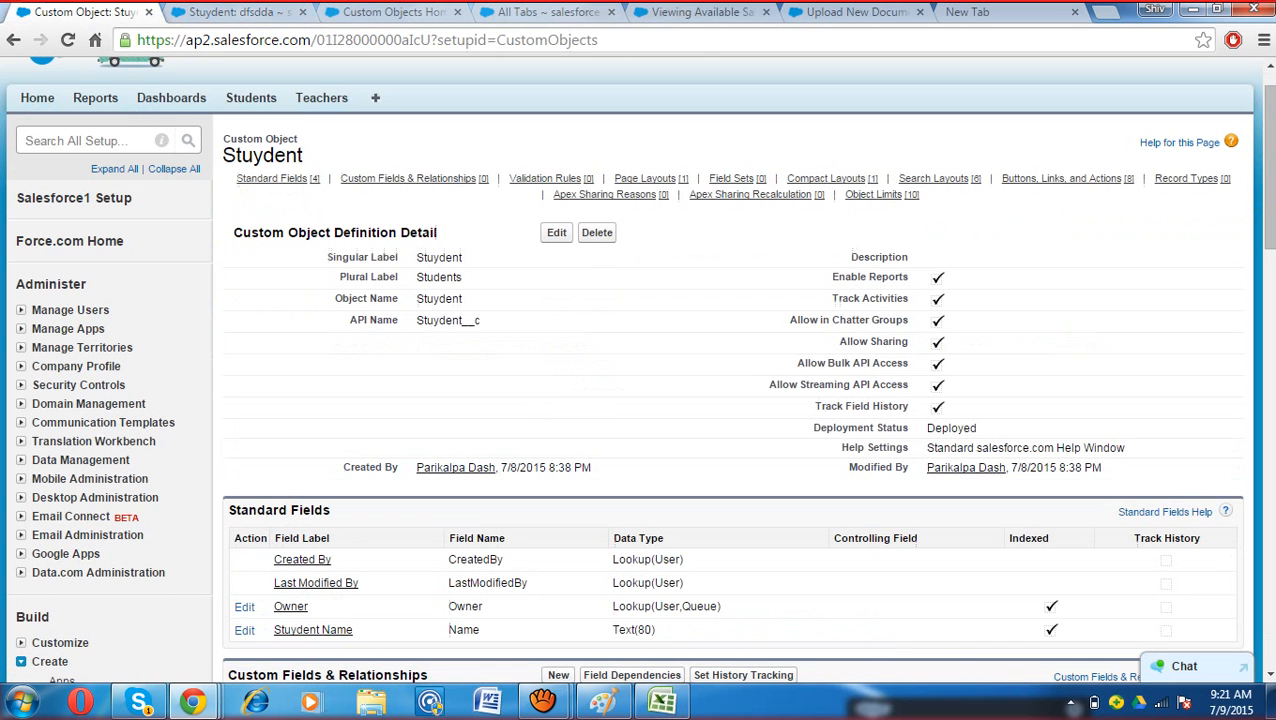
scroll(730, 400, down, 3)
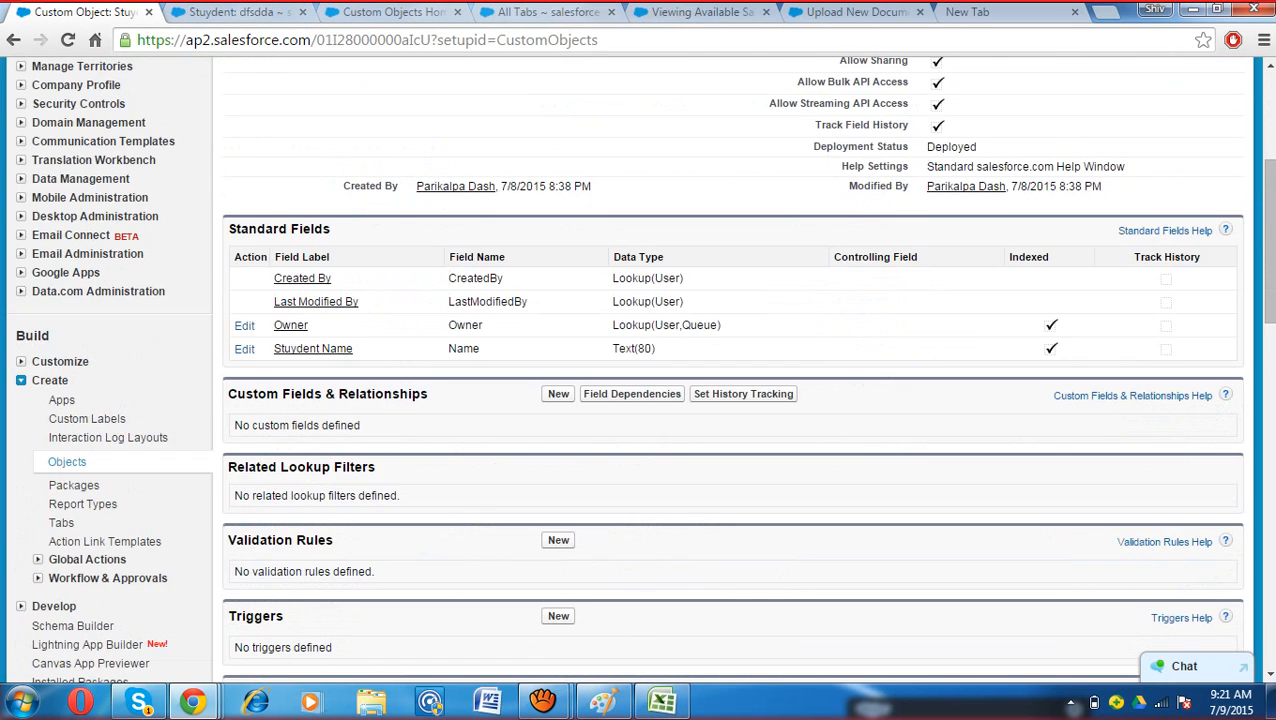
drag(236, 393, 326, 393)
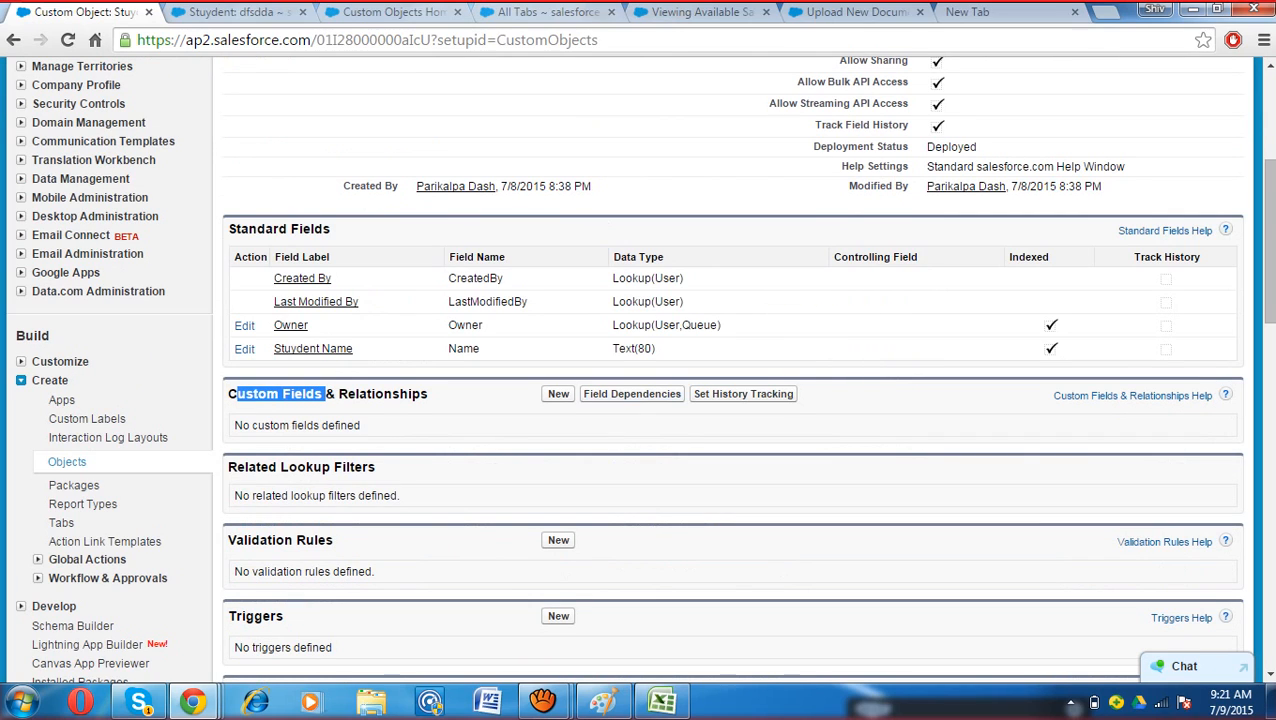
Step: Start a new custom field for the Stuydent object and examine the available data types
click(558, 394)
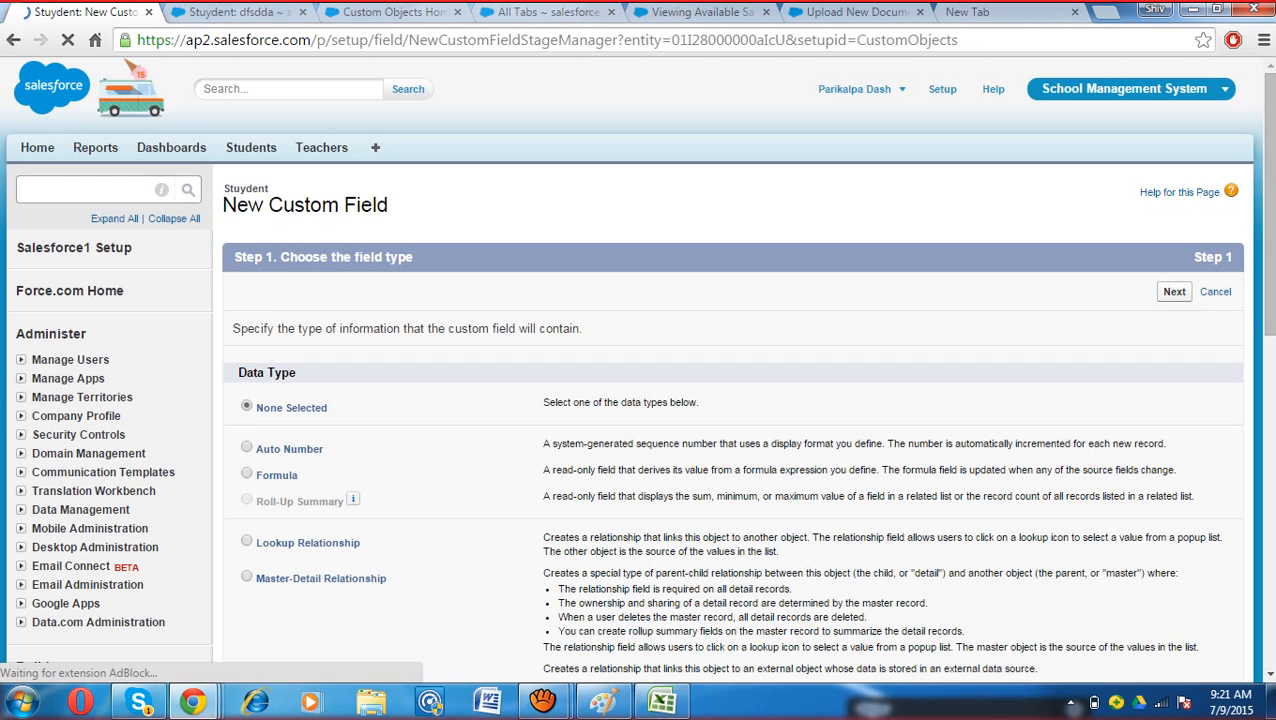
scroll(640, 400, down, 2)
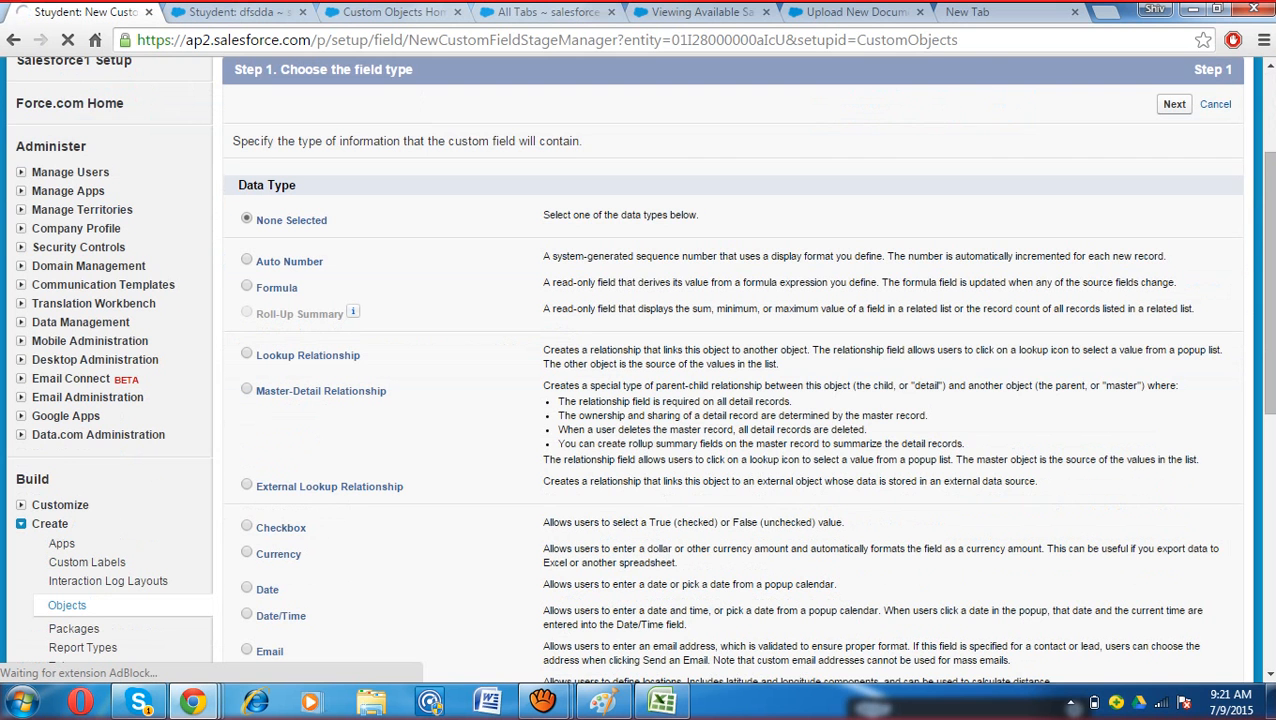
scroll(730, 400, down, 9)
scroll(730, 400, up, 9)
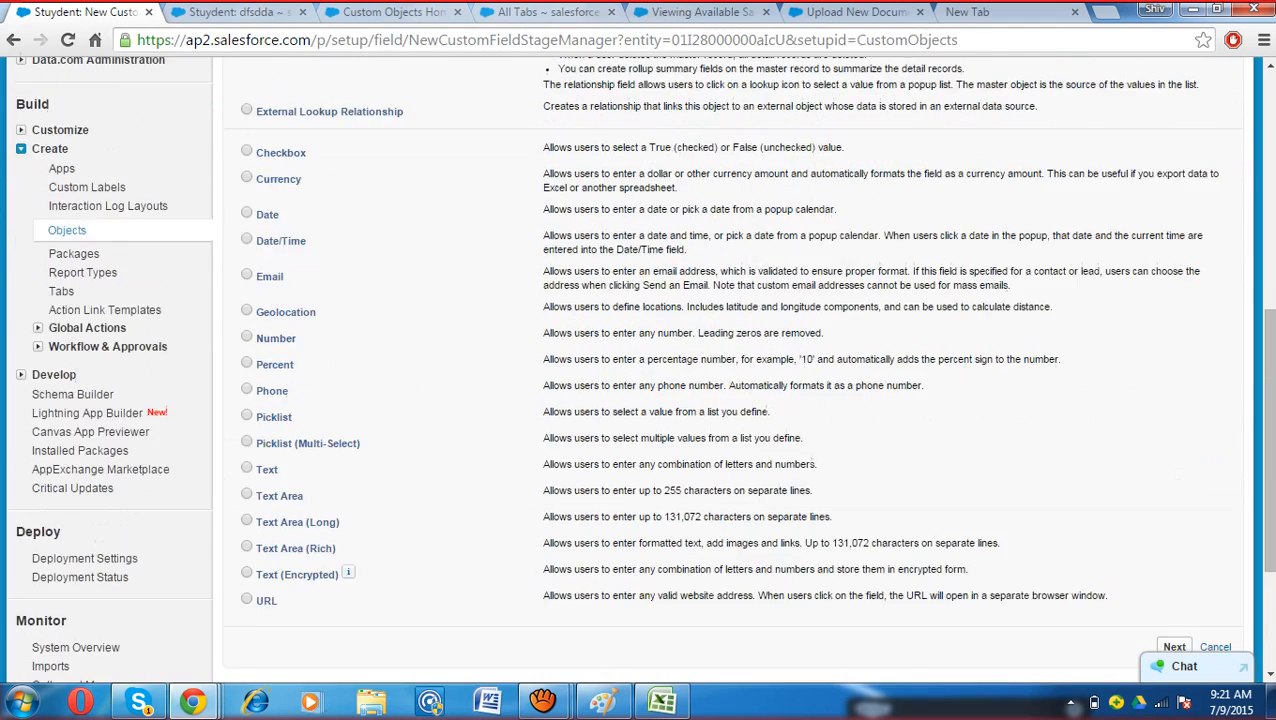
scroll(730, 400, up, 1)
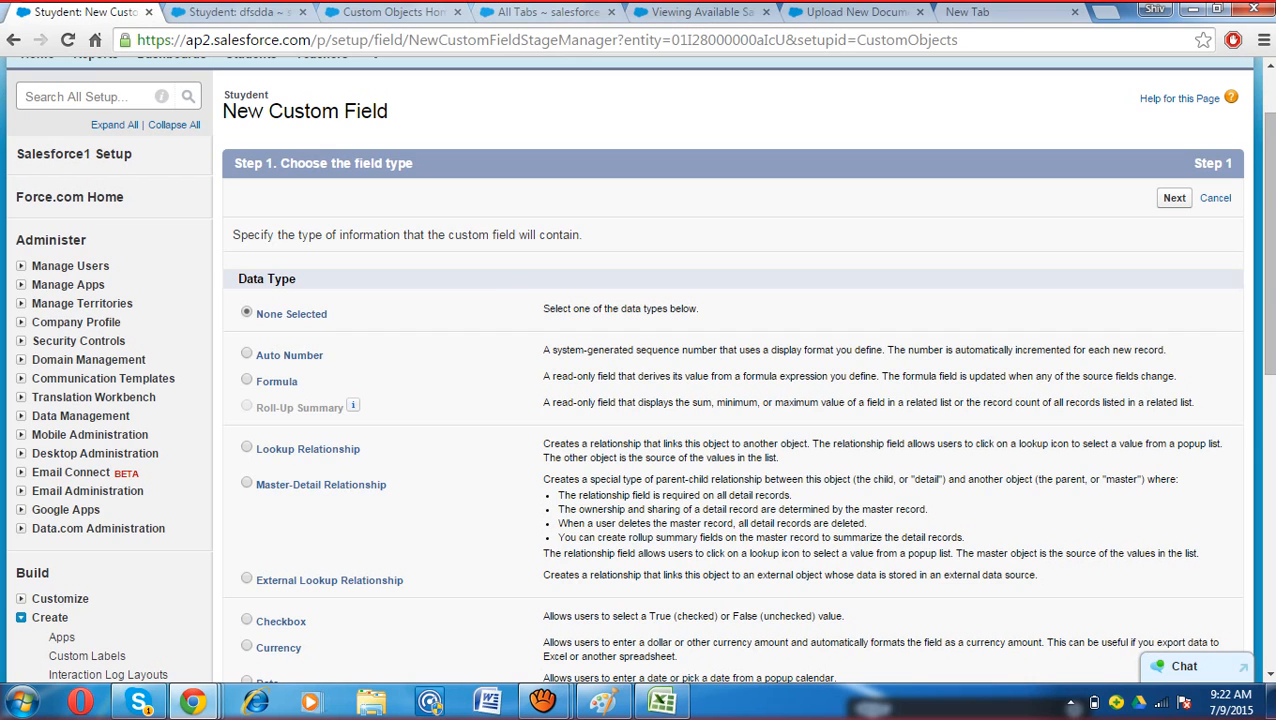
Step: Switch to the Book1 workbook in Excel and select cell C3 on Sheet2
click(660, 702)
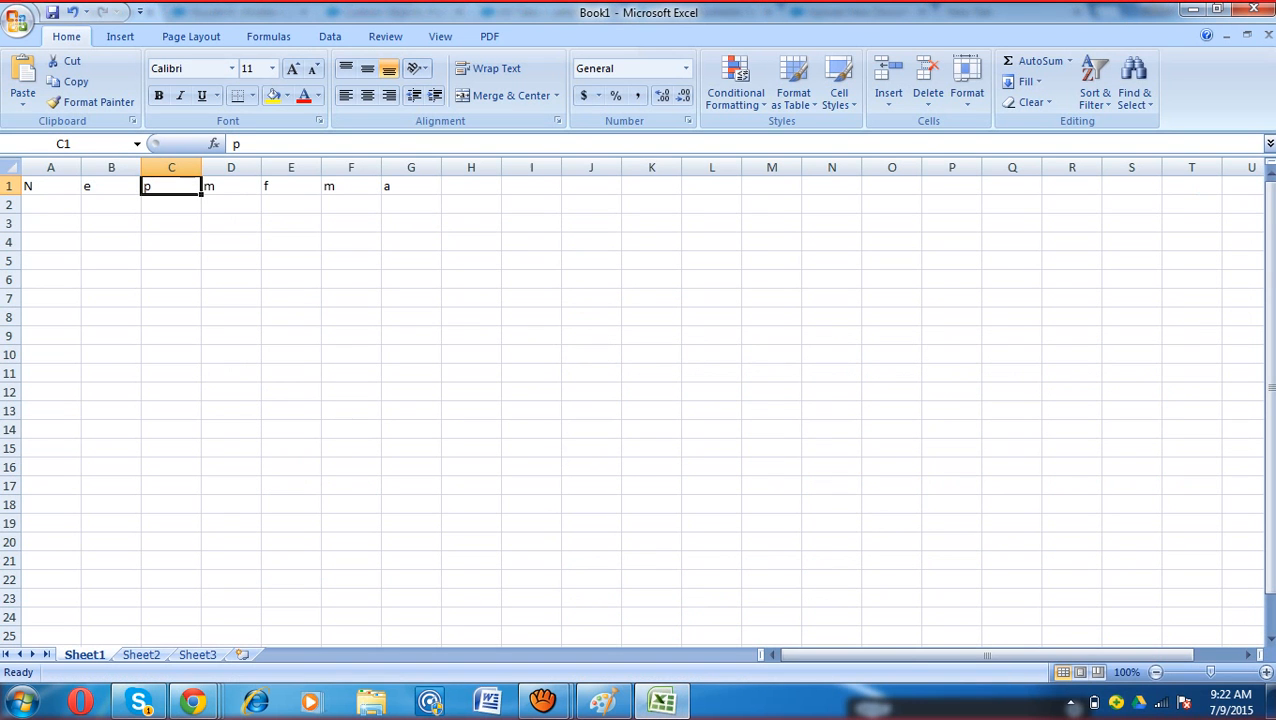
key(ctrl+Page_Down)
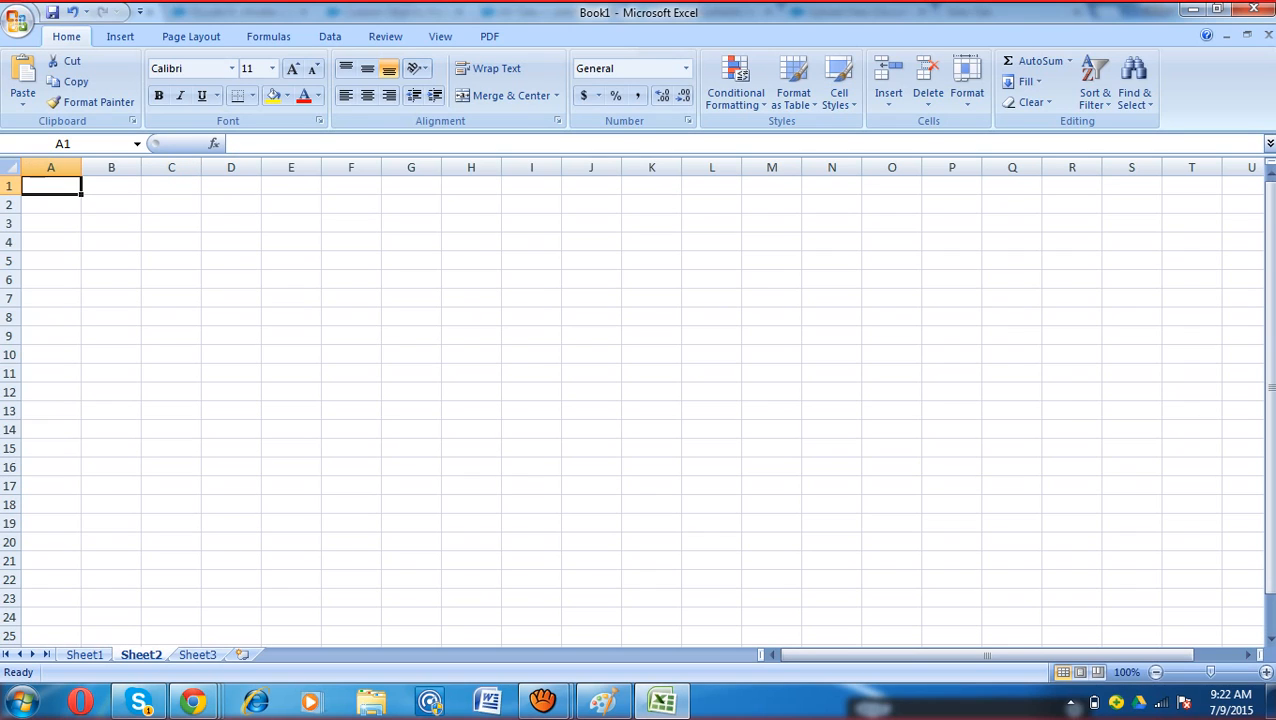
click(171, 223)
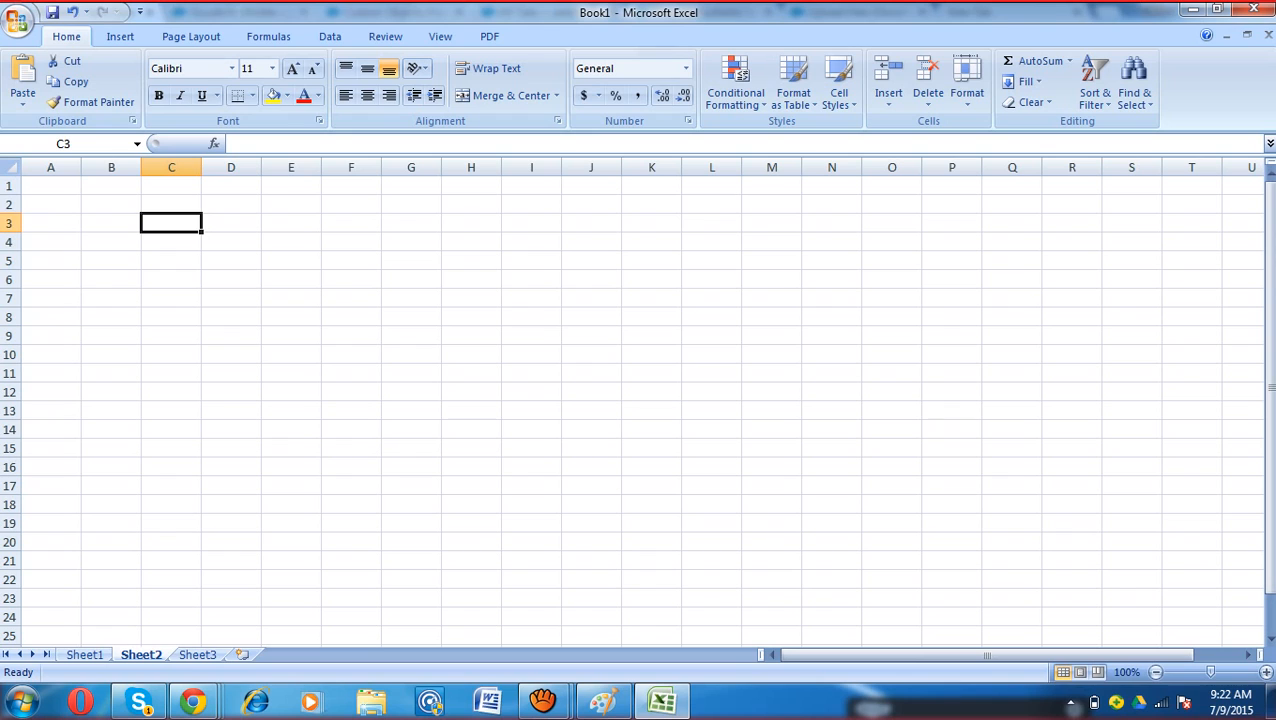
Step: Enter Auto No as the heading in cell C3
text(Auto No)
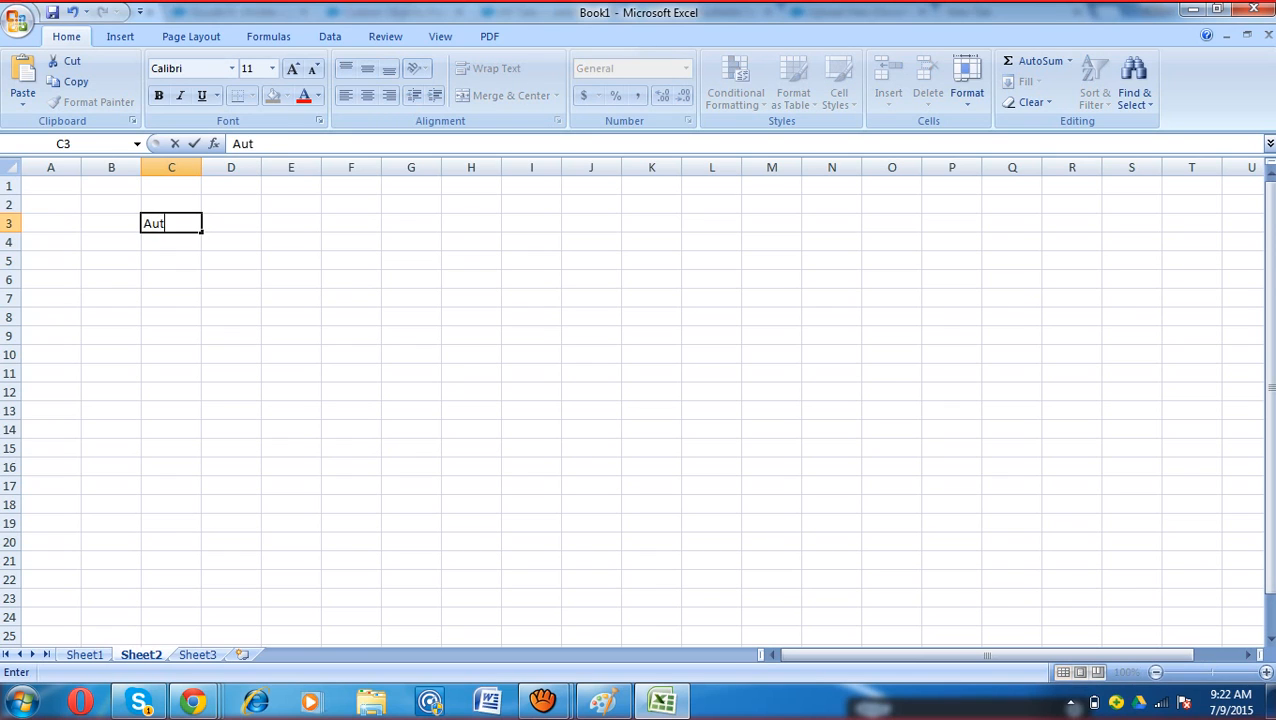
key(Right)
key(Right)
key(Right)
key(Right)
key(Right)
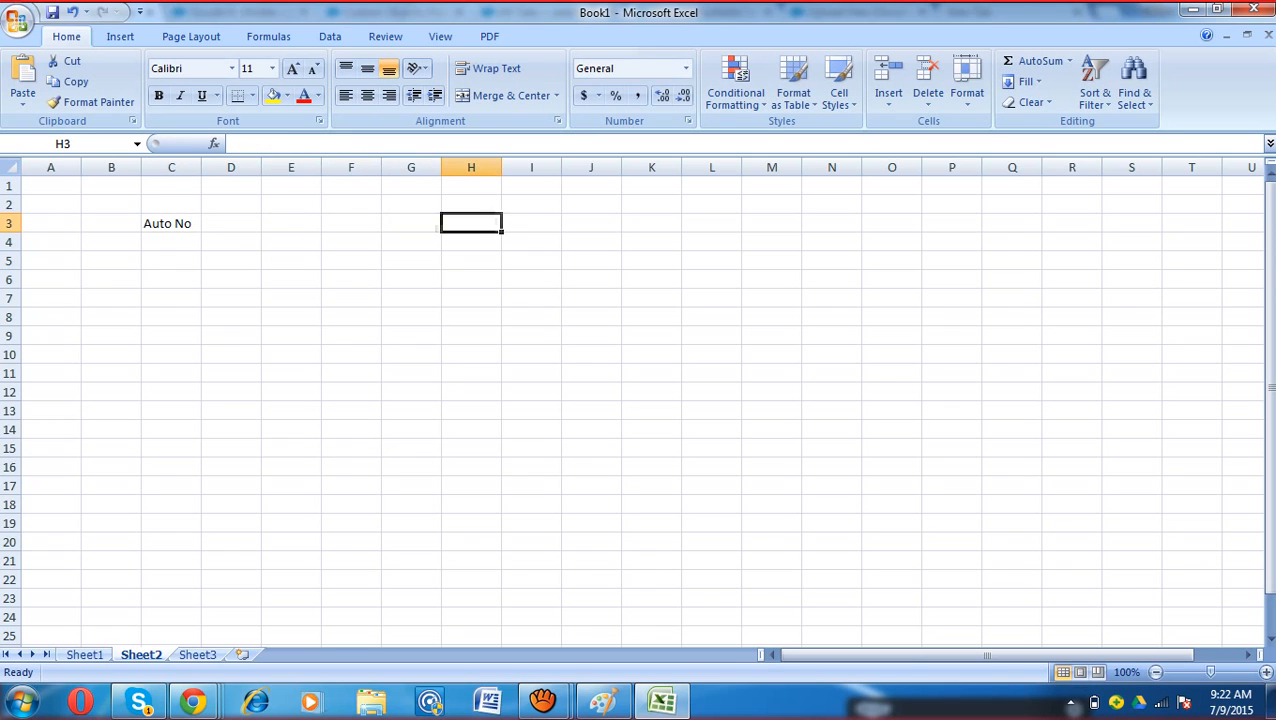
key(BackSpace)
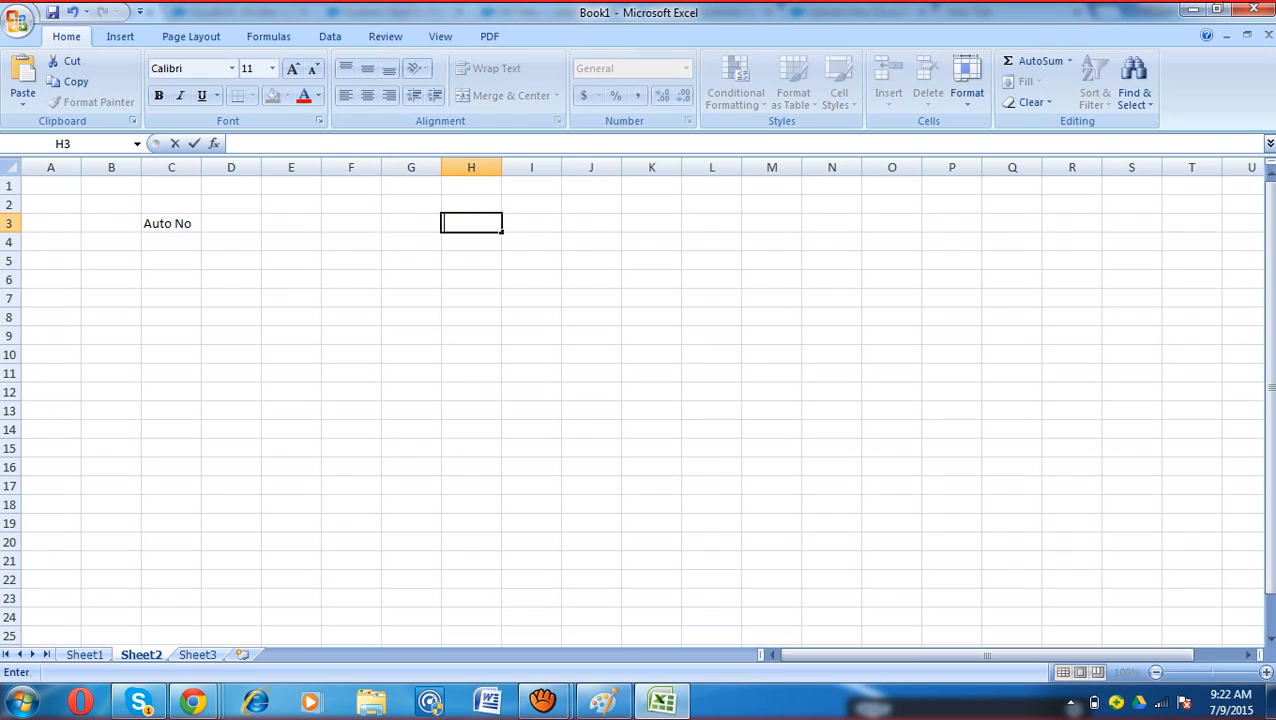
key(Escape)
key(Left)
key(Left)
key(Left)
key(Left)
key(Left)
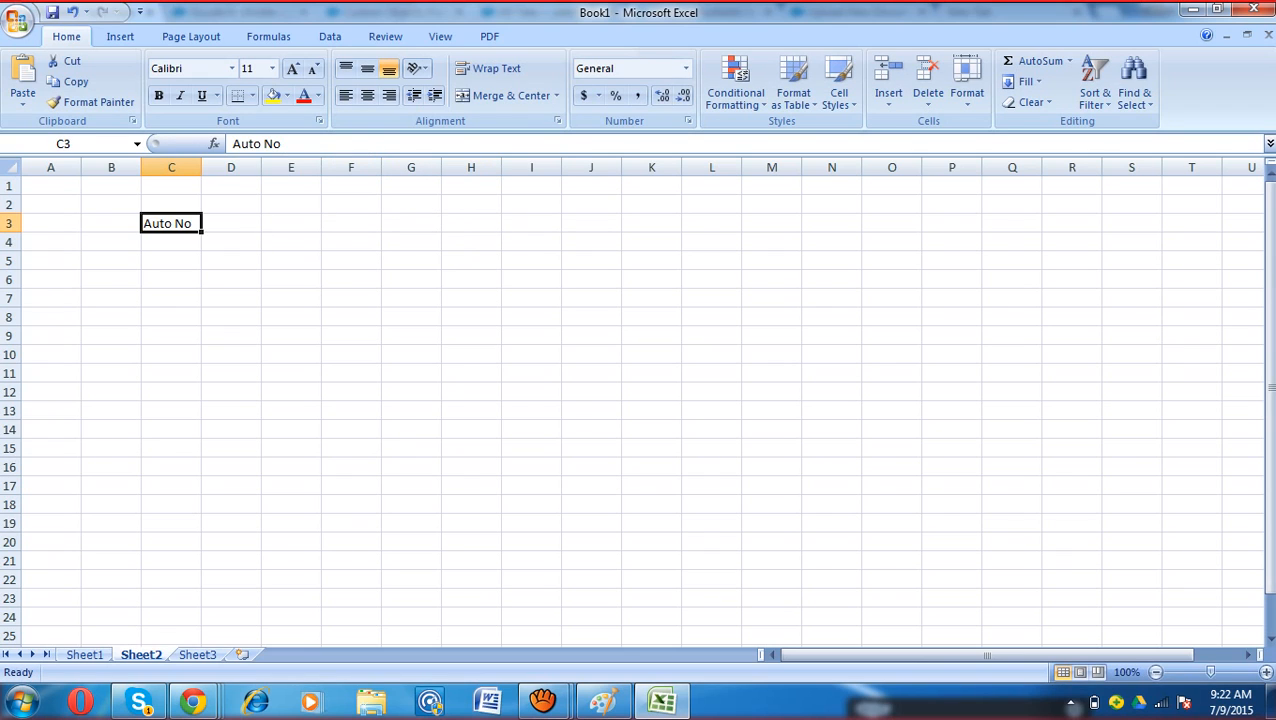
Step: Enter the heading Read Only in cell C3
text(Read Ob)
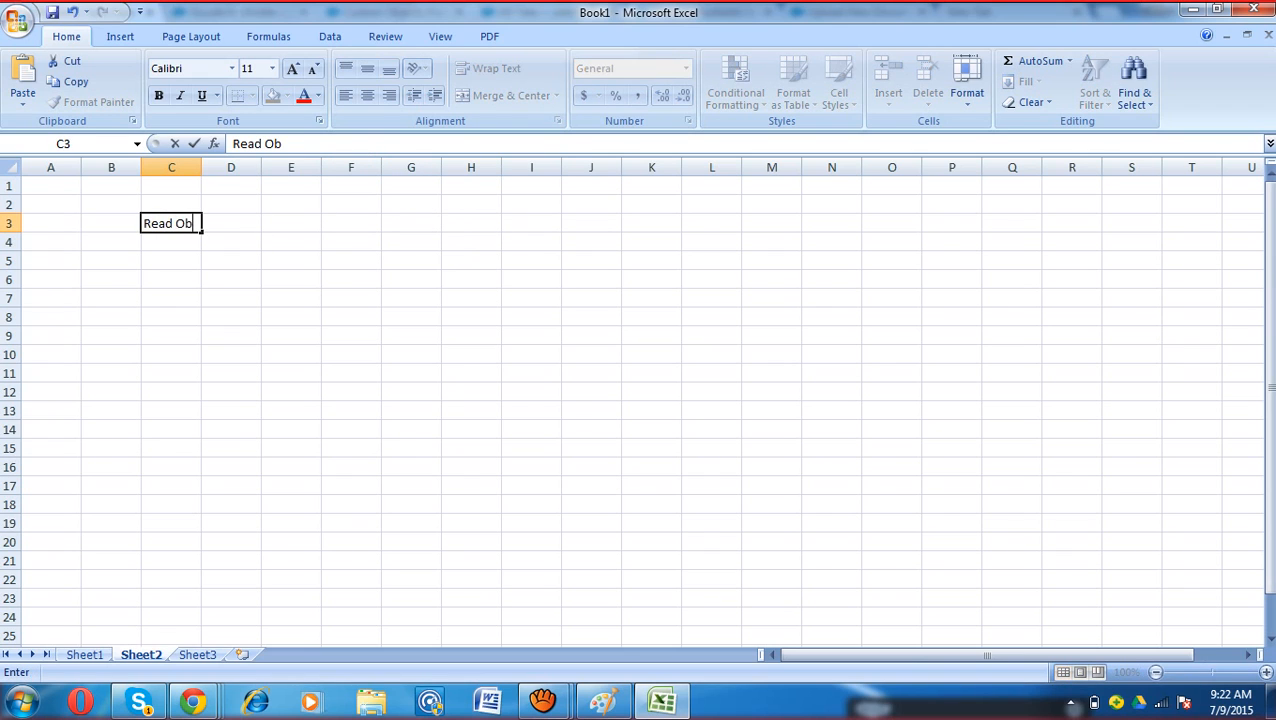
key(BackSpace)
text(nly)
key(Right)
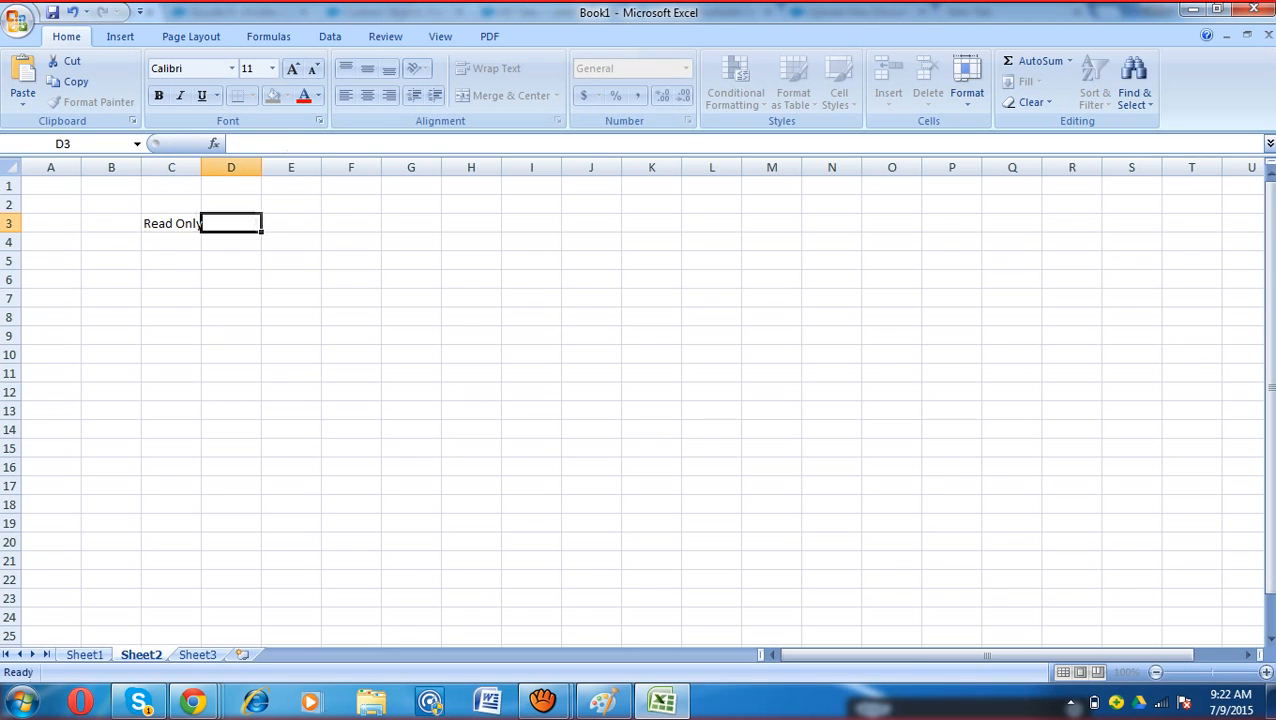
Step: Enter the heading Relationship in cell I3 of the same row
key(Right)
key(Right)
key(Right)
key(Right)
key(Right)
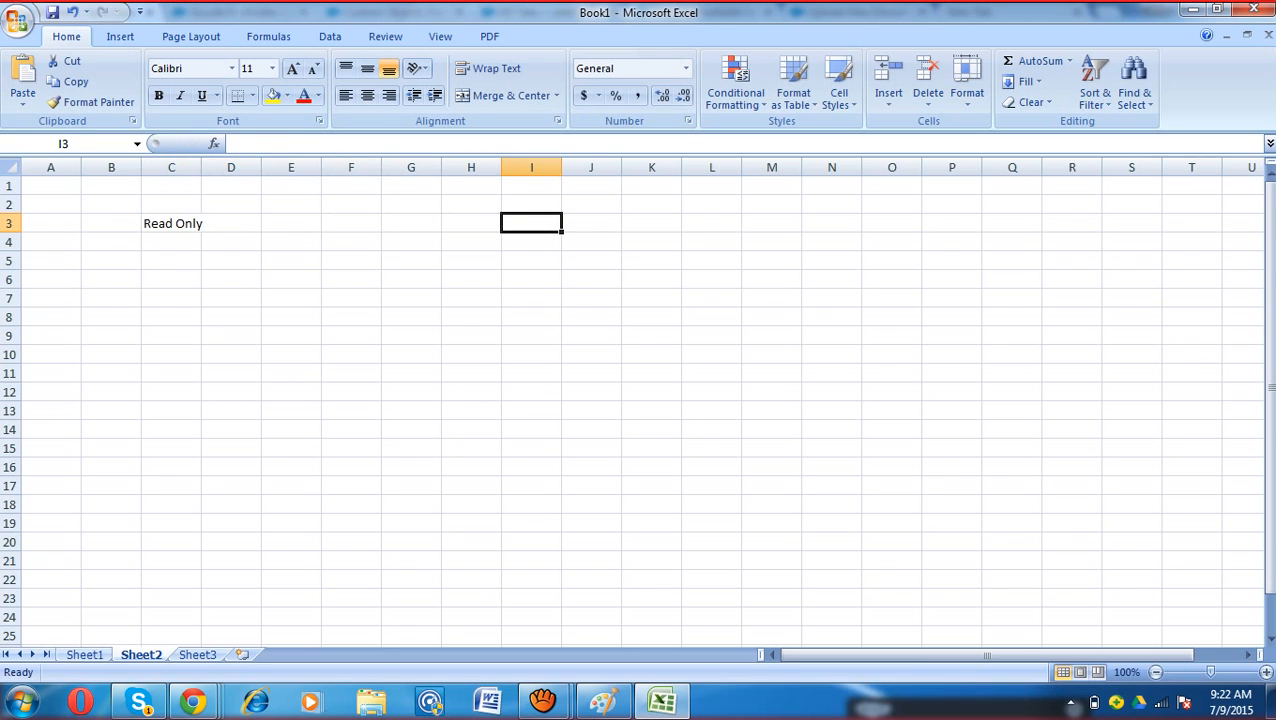
text(Relationship)
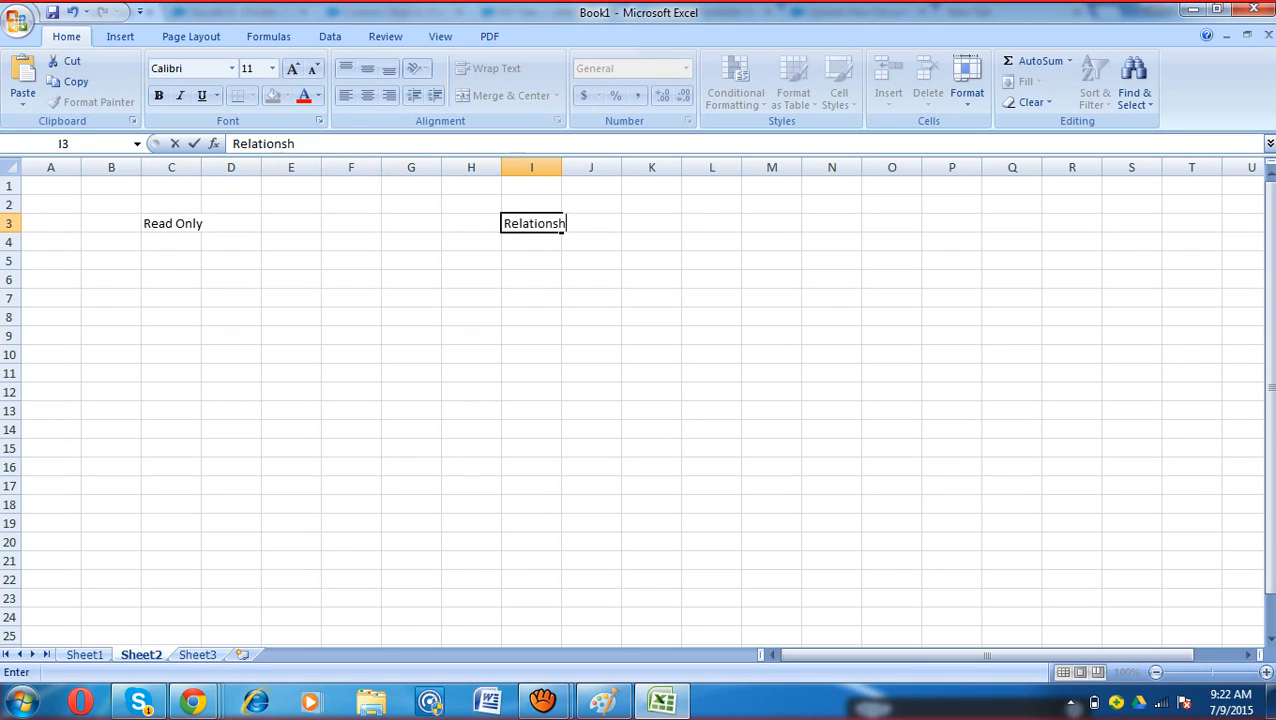
Step: Enter the heading Generic in cell O3 of the heading row
key(Right)
key(Right)
key(Right)
key(Right)
key(Right)
key(Right)
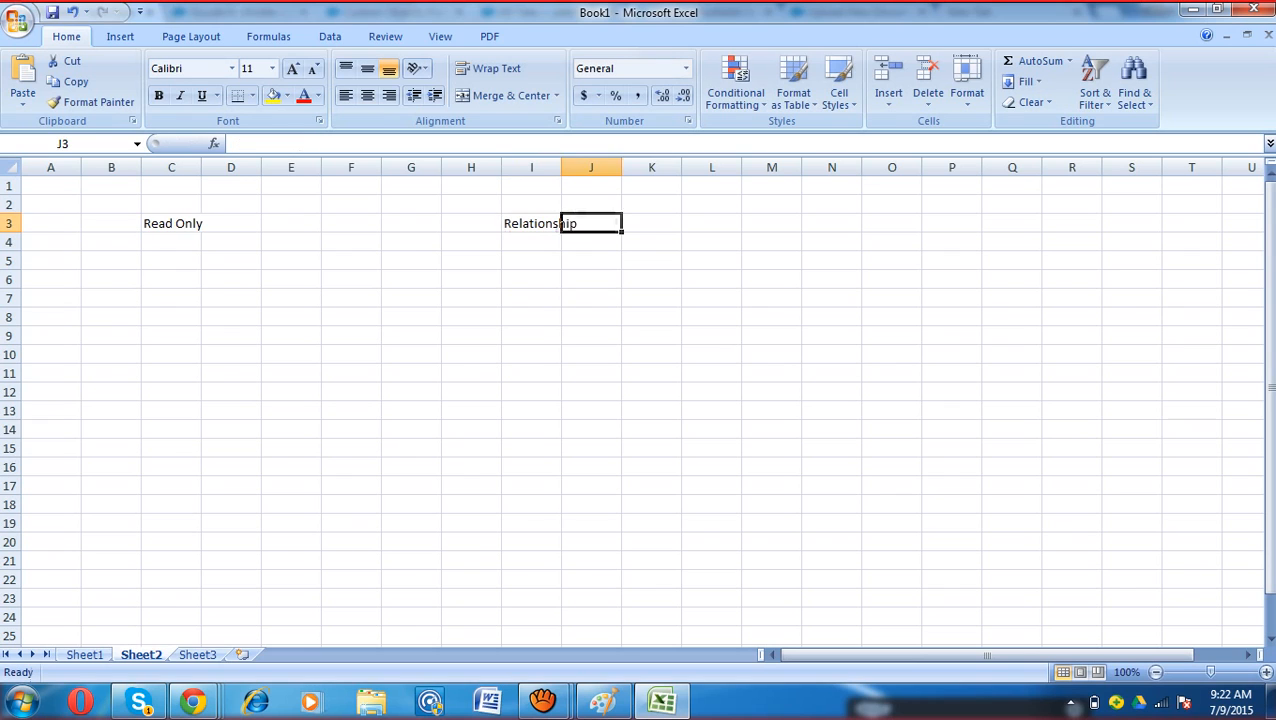
text(Generic)
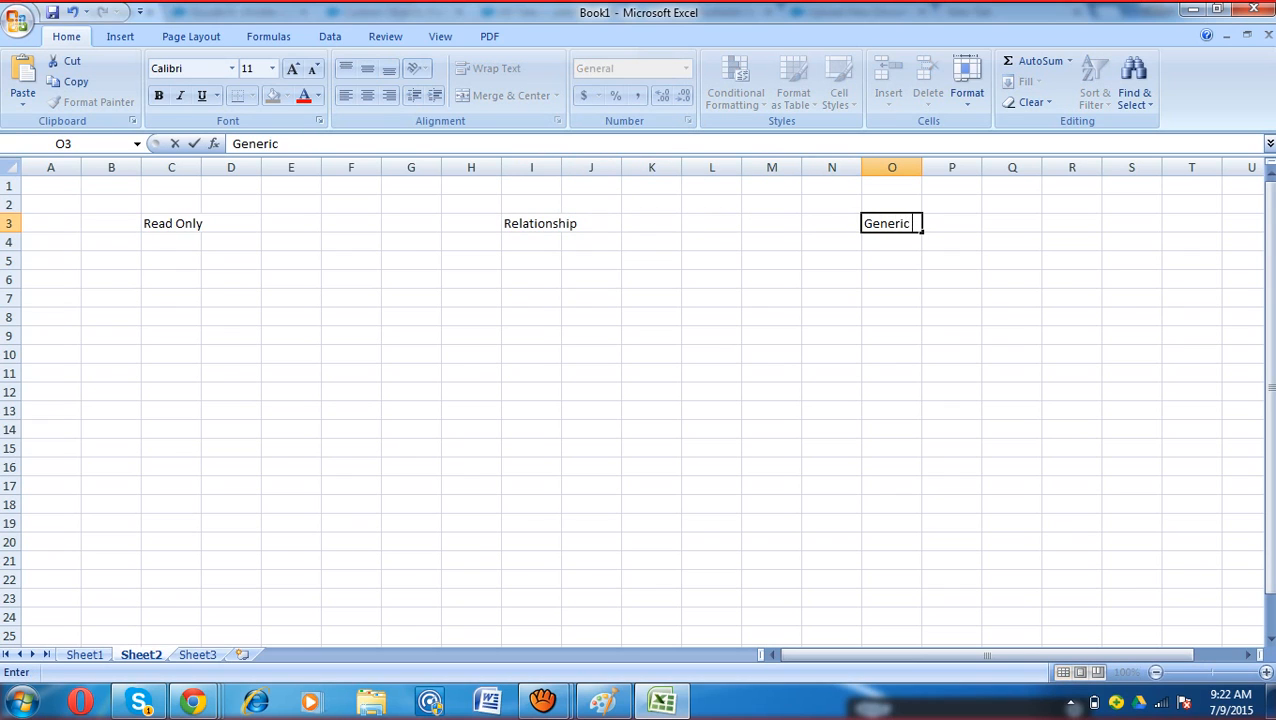
click(171, 242)
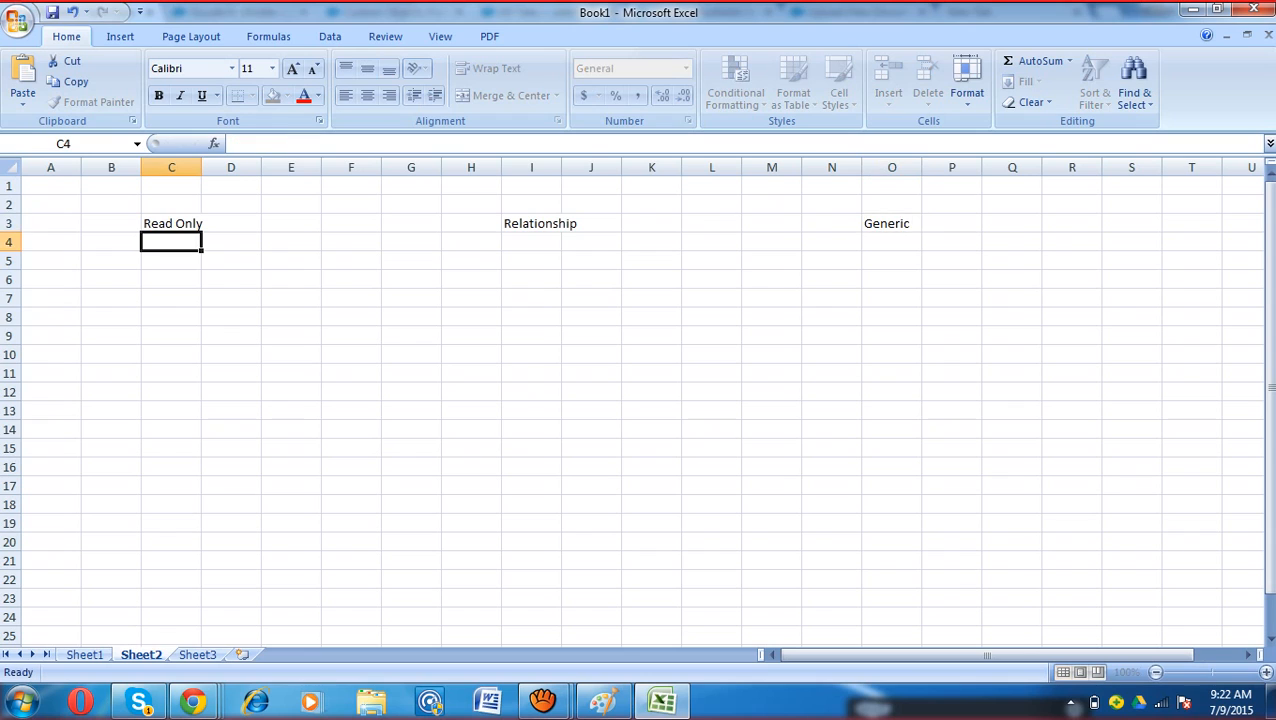
Step: List Auto No in cell C5 and Formula in cell C6 under the Read Only heading
key(Return)
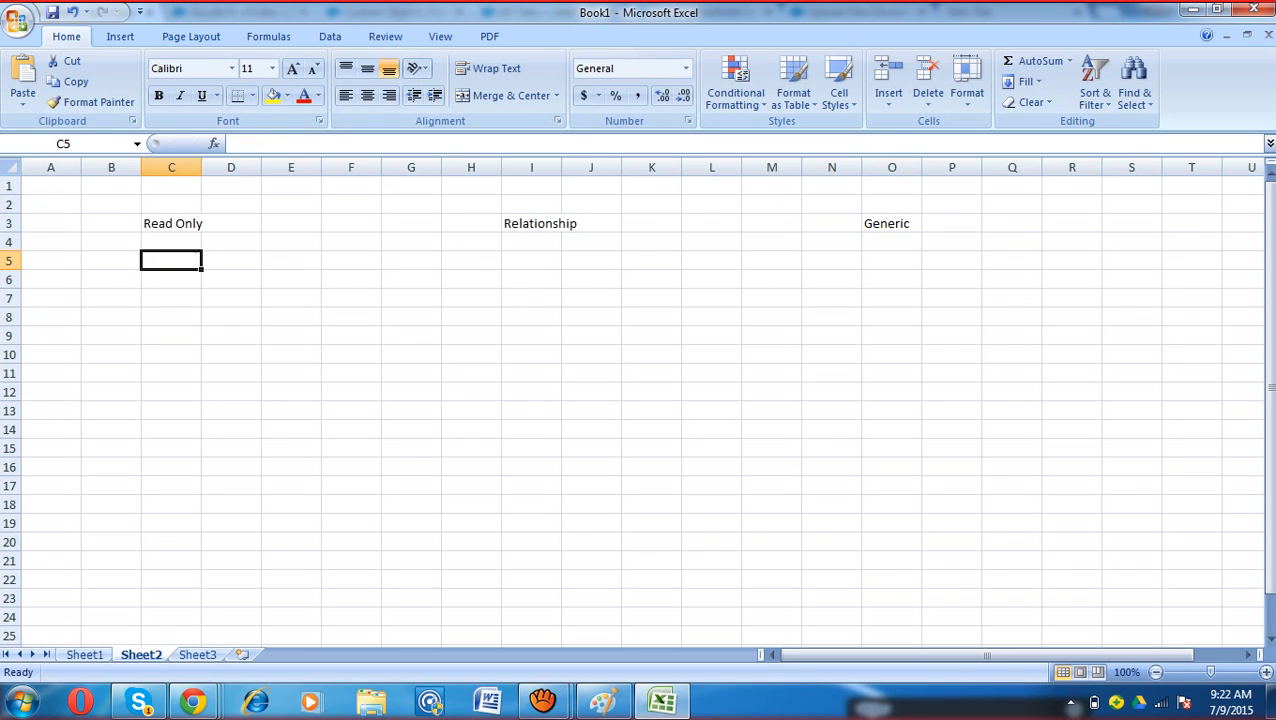
key(Up)
key(Up)
key(Down)
key(Down)
key(Up)
key(Left)
key(Right)
key(Up)
key(Down)
key(Down)
text(Auto No)
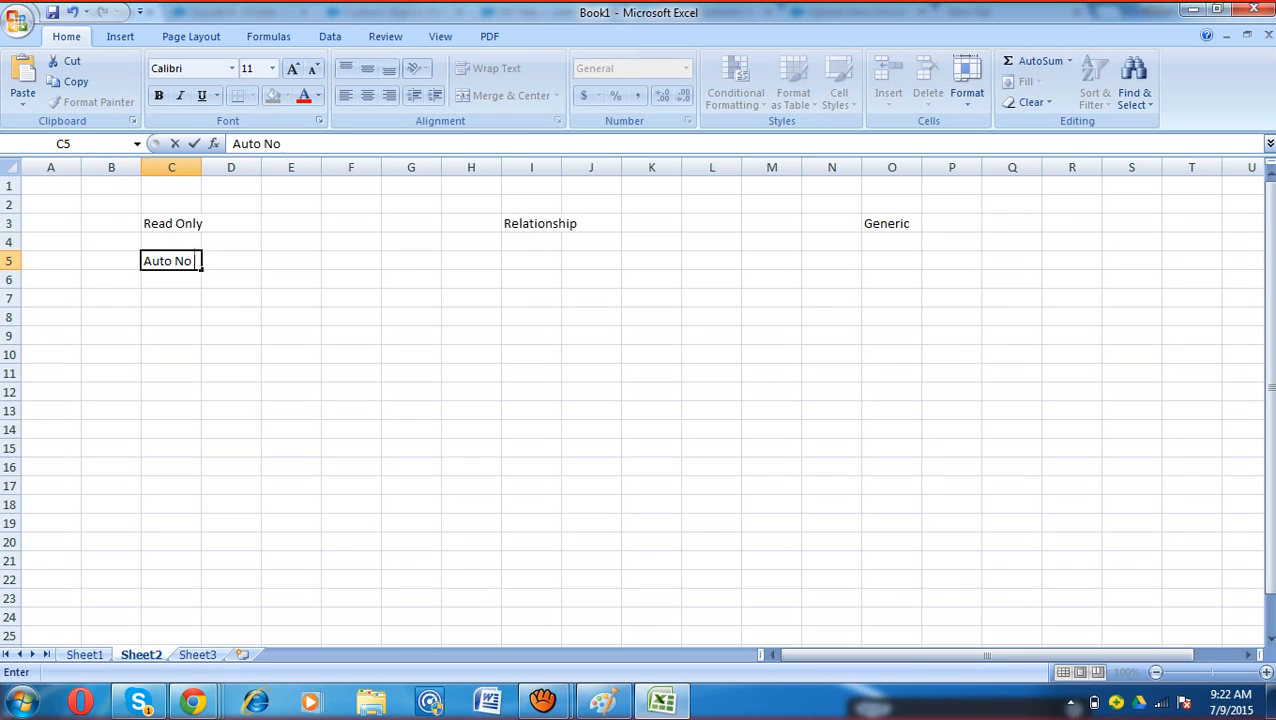
key(Return)
text(Formula)
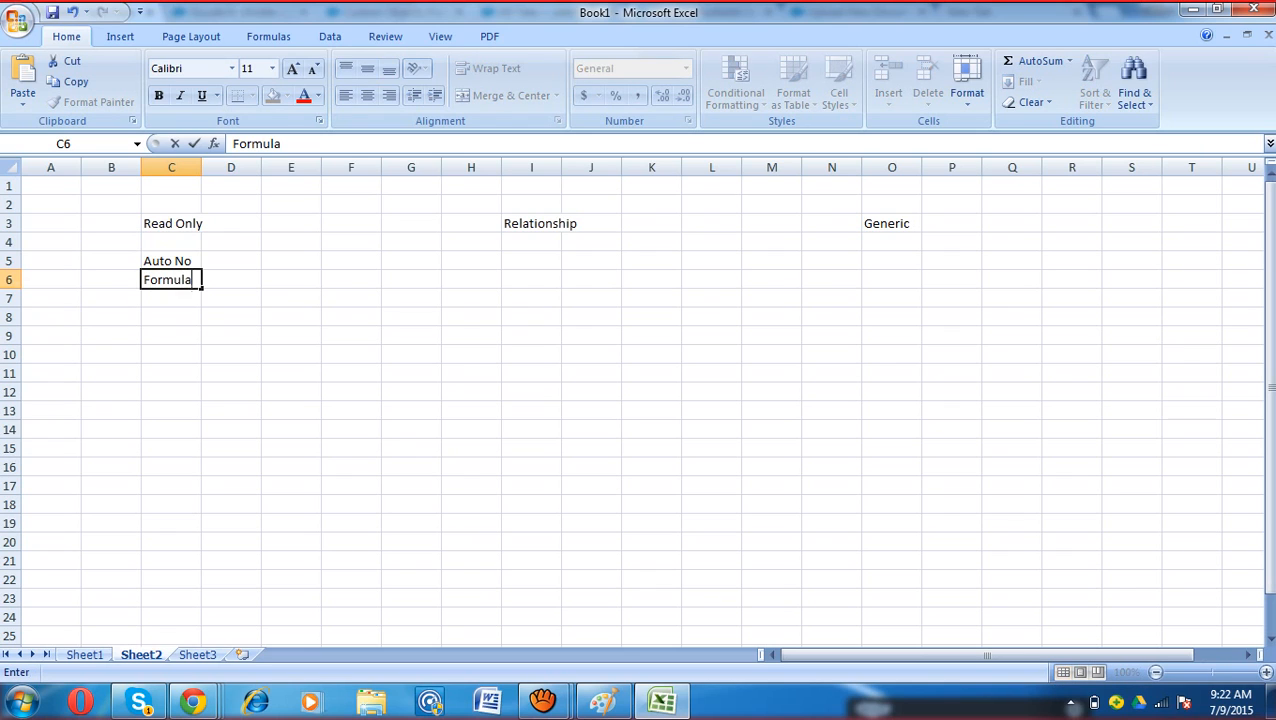
key(Return)
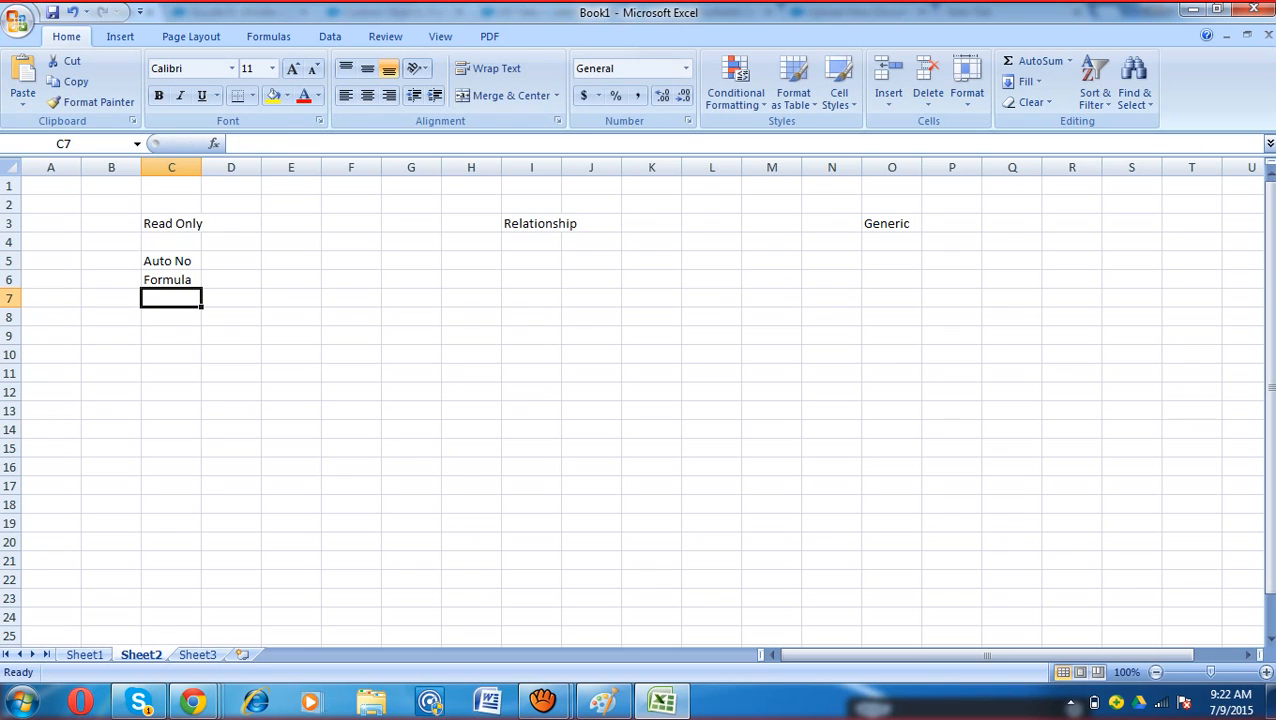
Step: Try to enter Roll Up Summery in cell C7
text(Roll U)
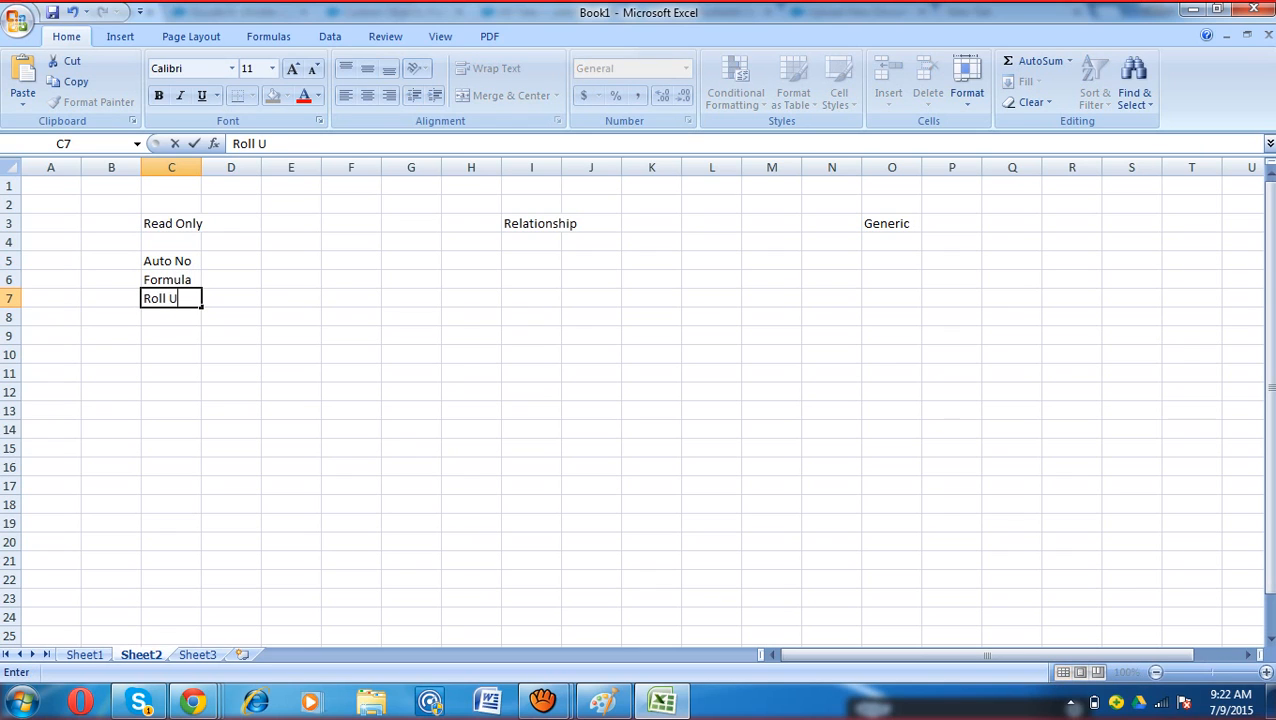
text(p S)
shift+click(1012, 336)
text(ummery)
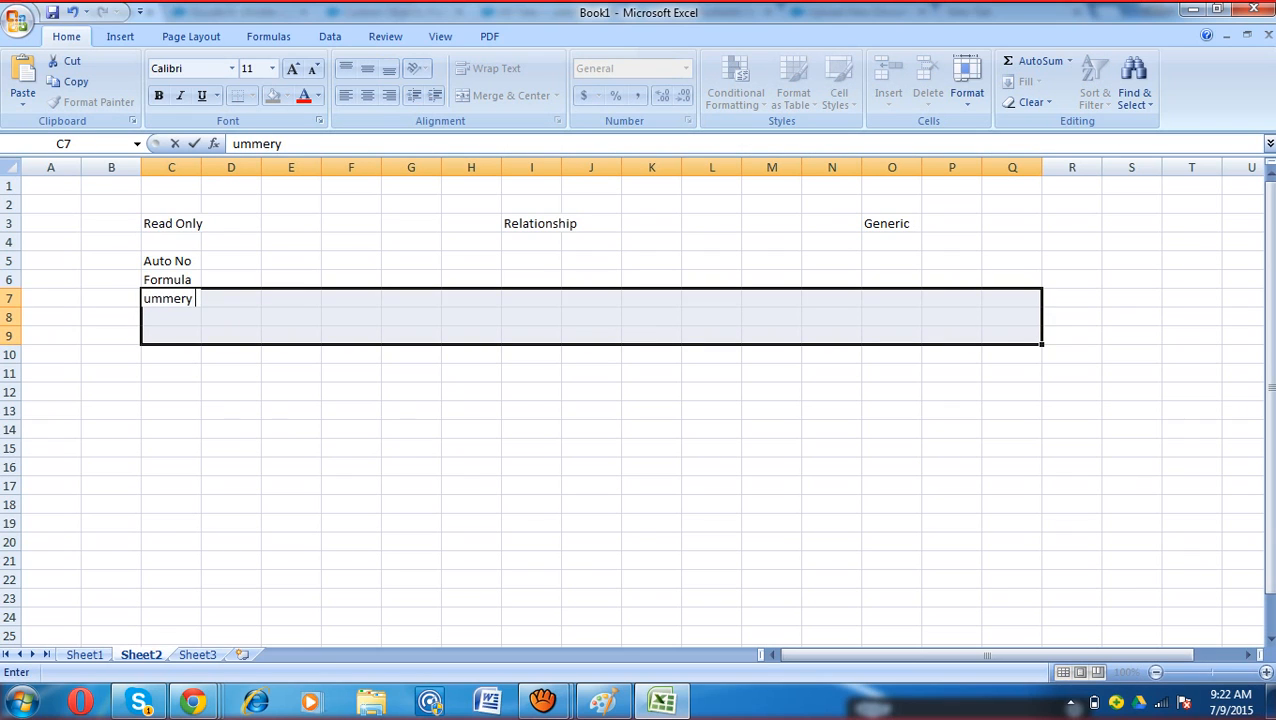
key(Return)
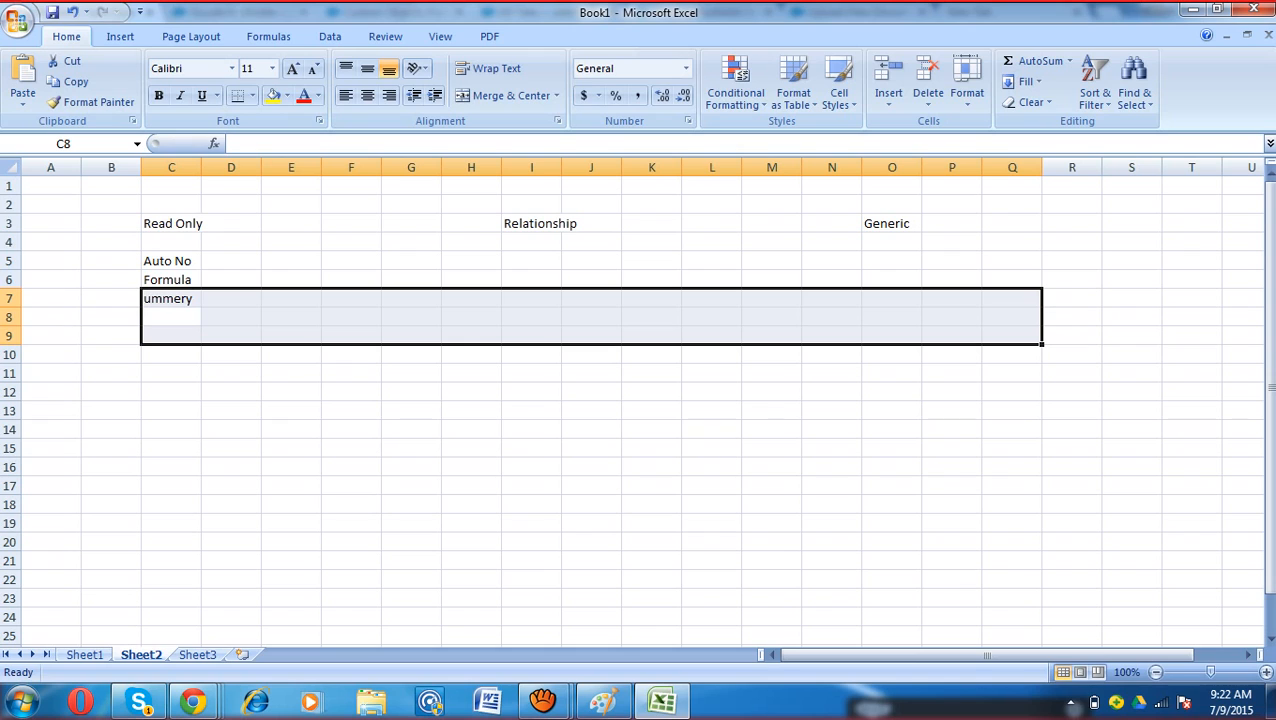
click(171, 486)
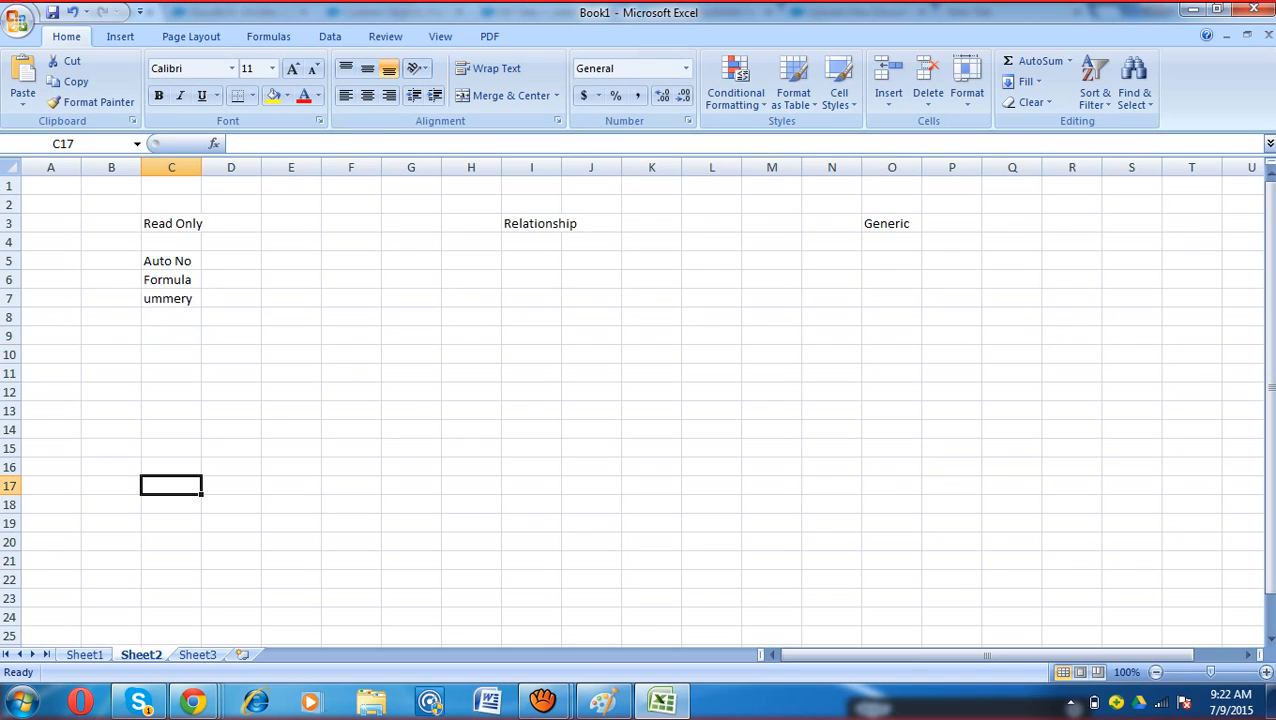
Step: Enter Roll Up Summery in cell C7 below Formula
click(171, 298)
text(Roll)
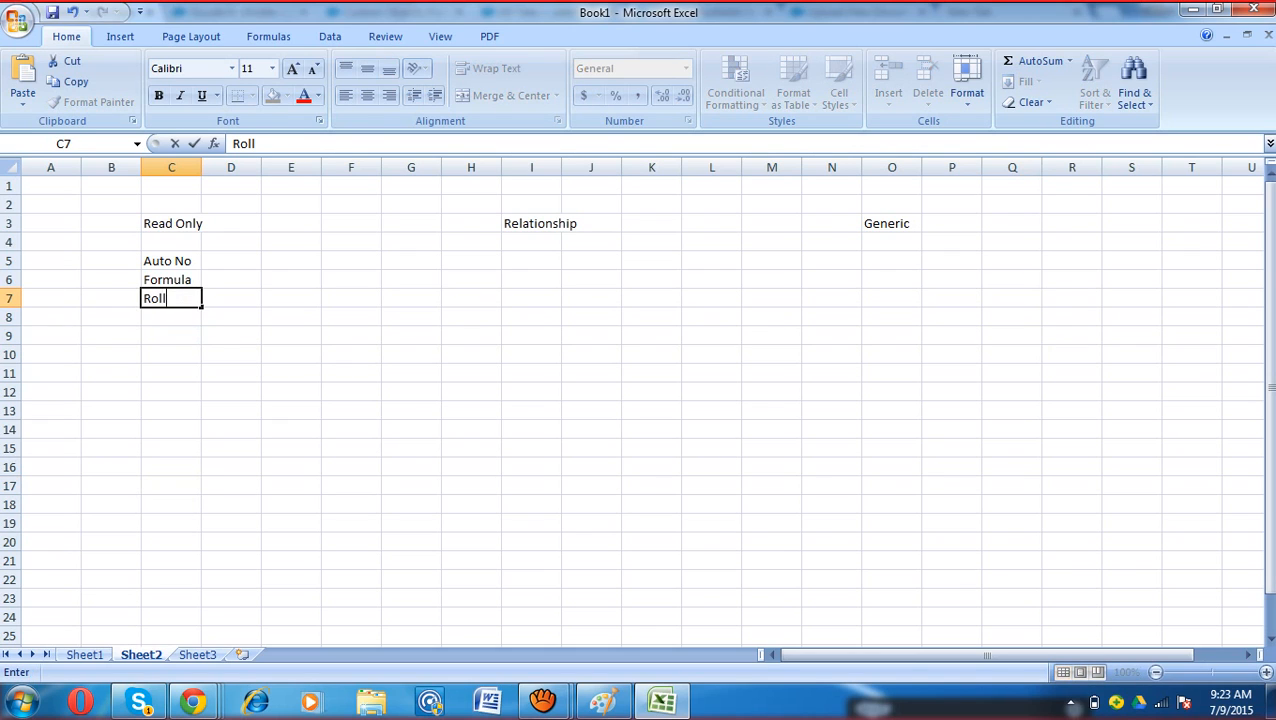
text( Up Summery)
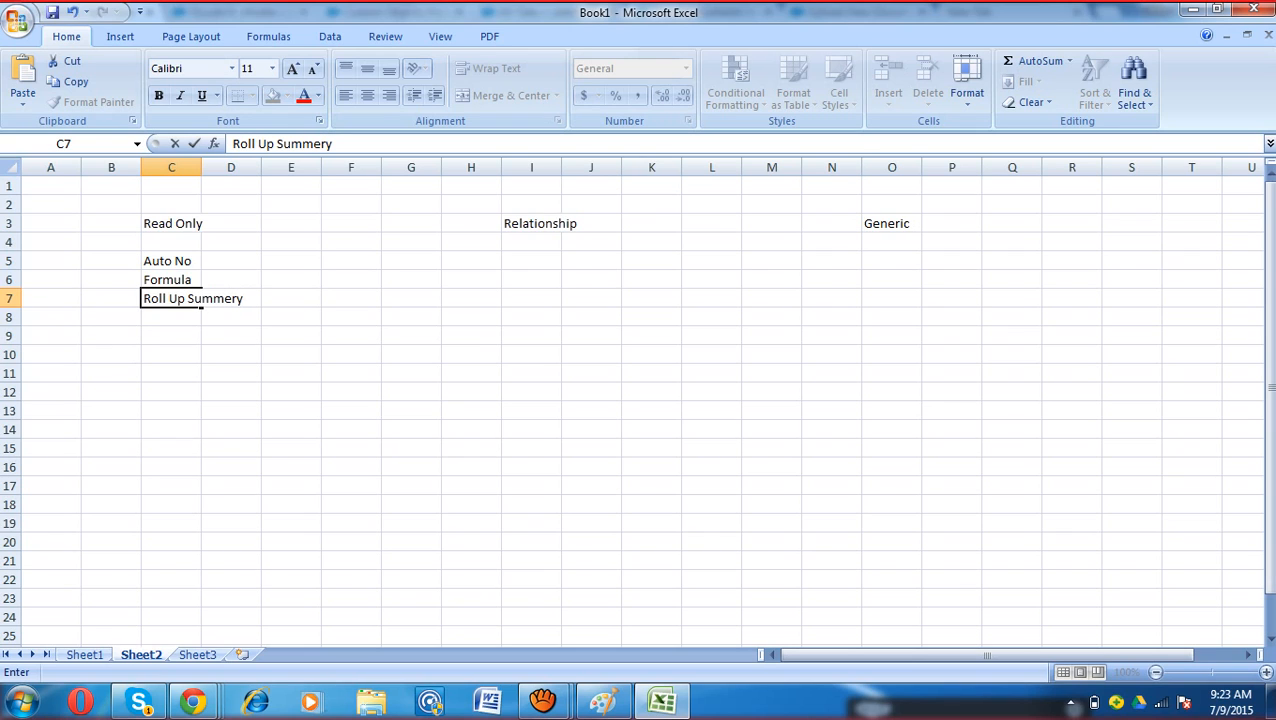
key(Return)
key(Return)
key(Return)
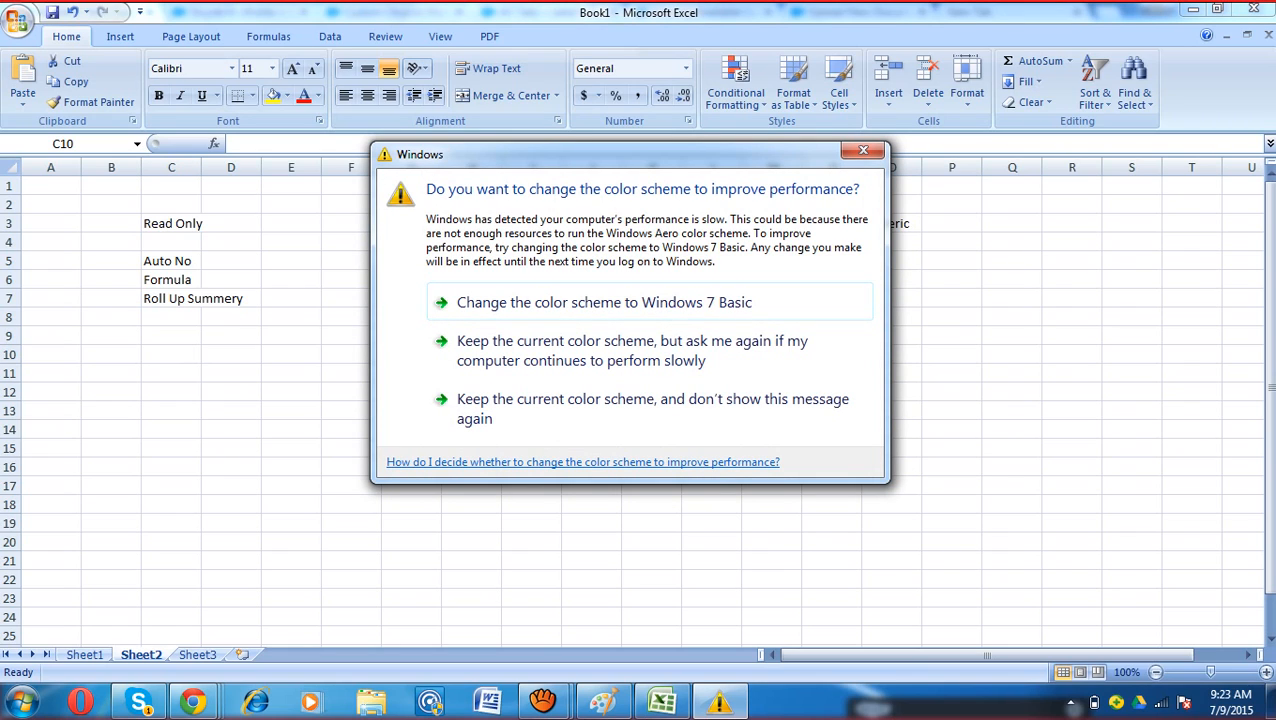
Step: Move the Windows color scheme dialog out of the way and select cell I5 under the Relationship heading
drag(600, 154, 790, 684)
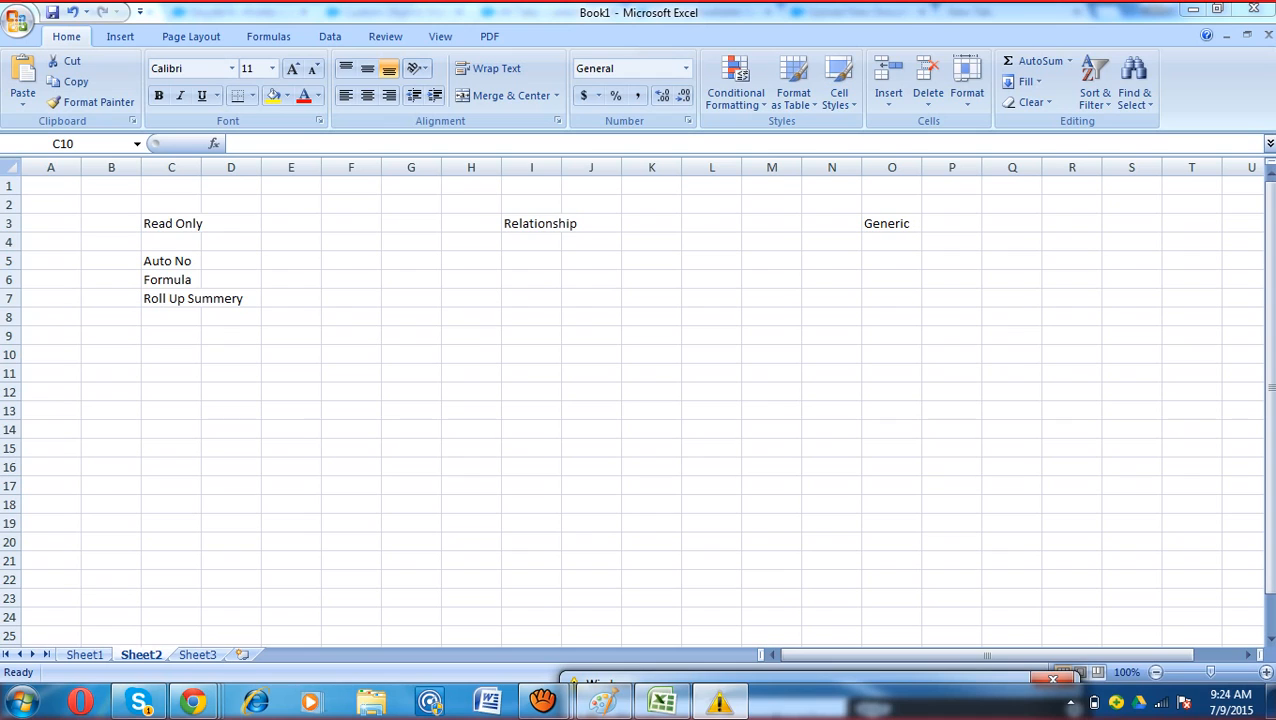
click(171, 223)
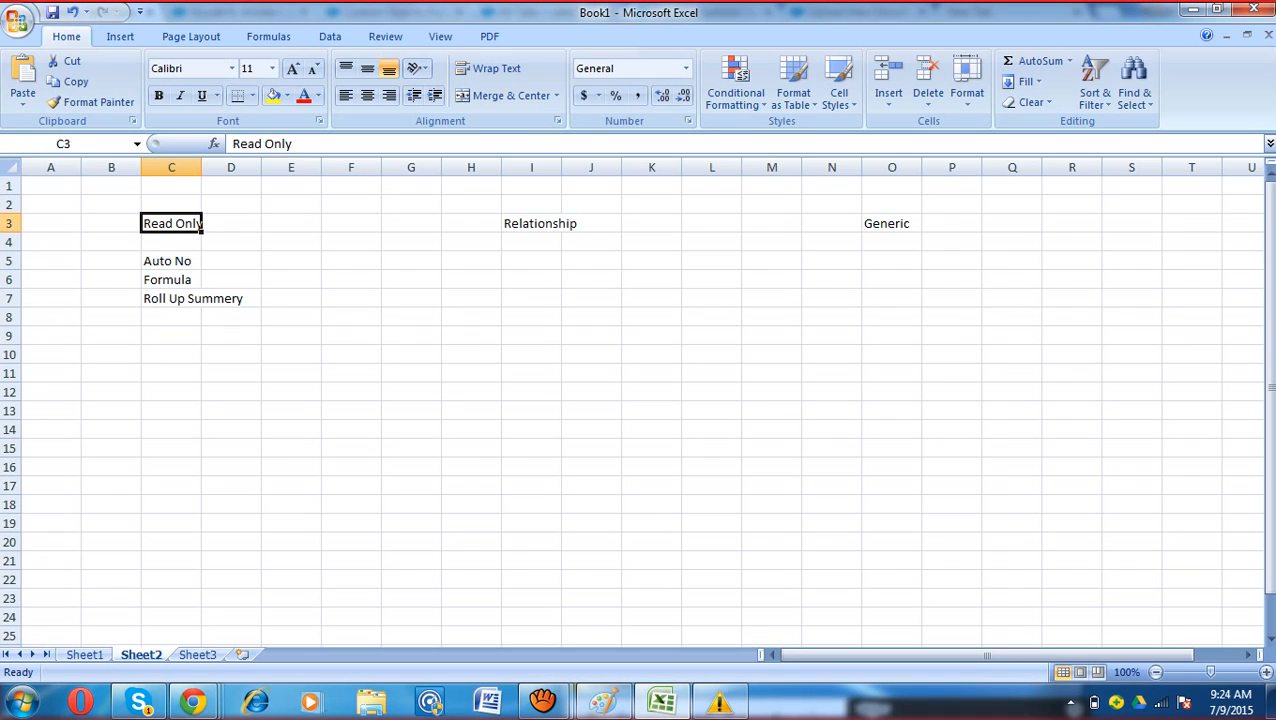
click(531, 223)
click(531, 261)
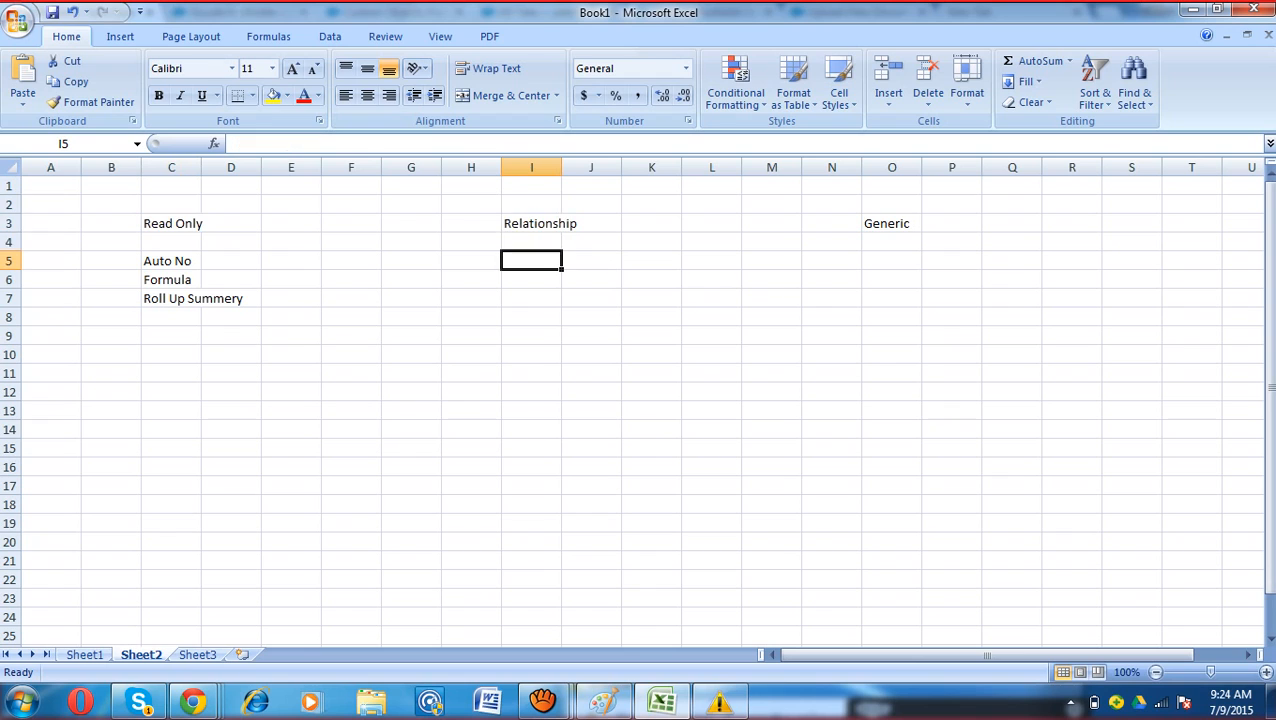
Step: Switch to Paint and start a new blank picture without saving the current drawing
key(alt+Tab)
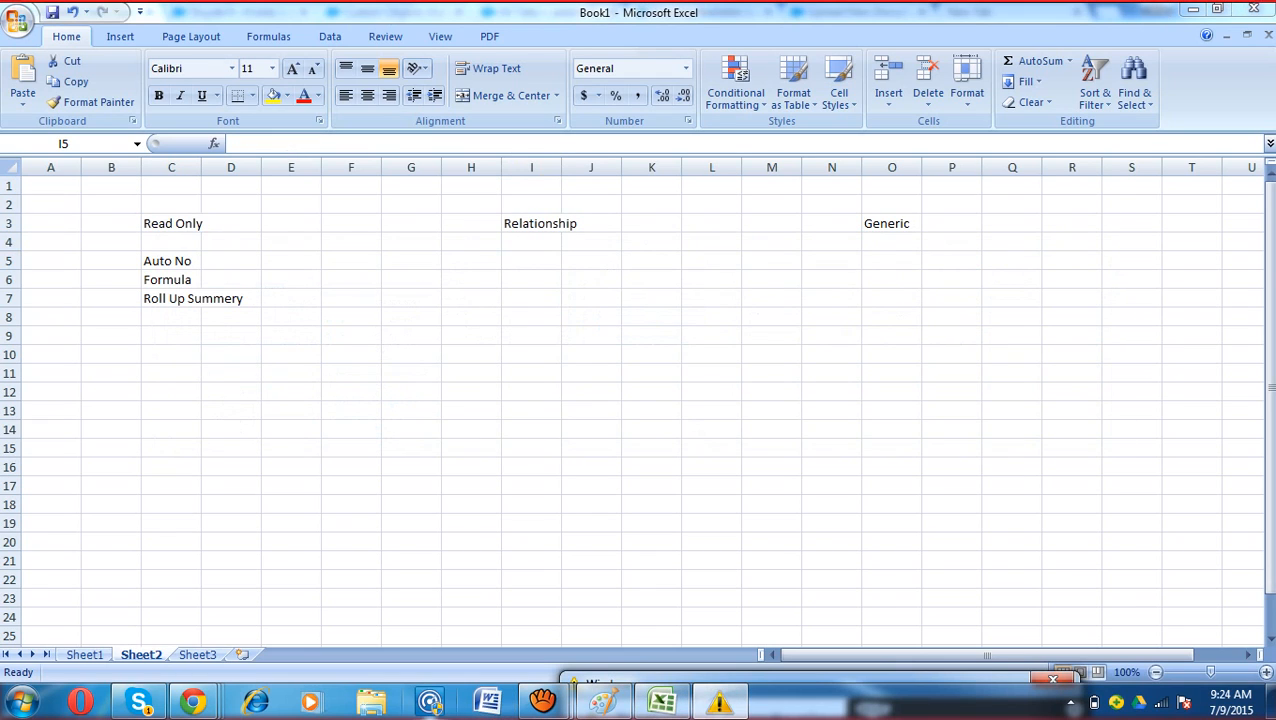
click(603, 702)
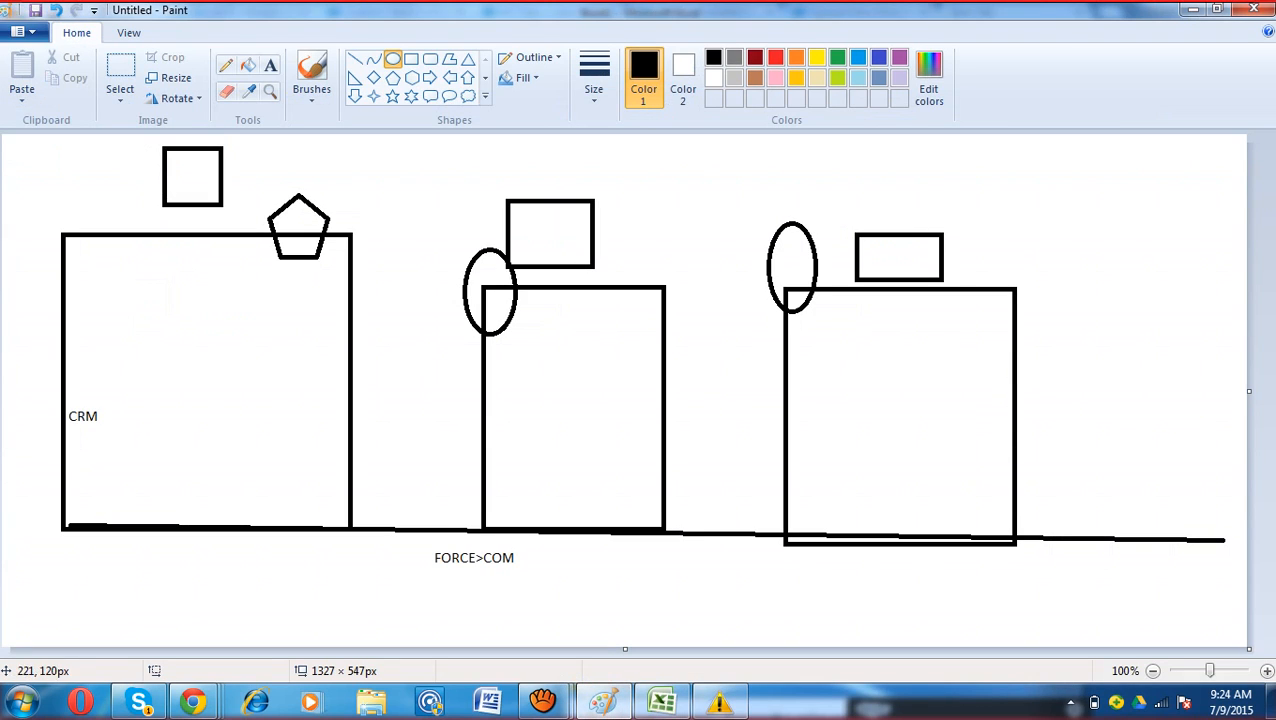
click(18, 32)
click(52, 64)
click(674, 352)
Step: Draw two separate ellipses side by side on the blank canvas, the second about 233 × 253 px
drag(172, 208, 366, 431)
drag(677, 208, 894, 443)
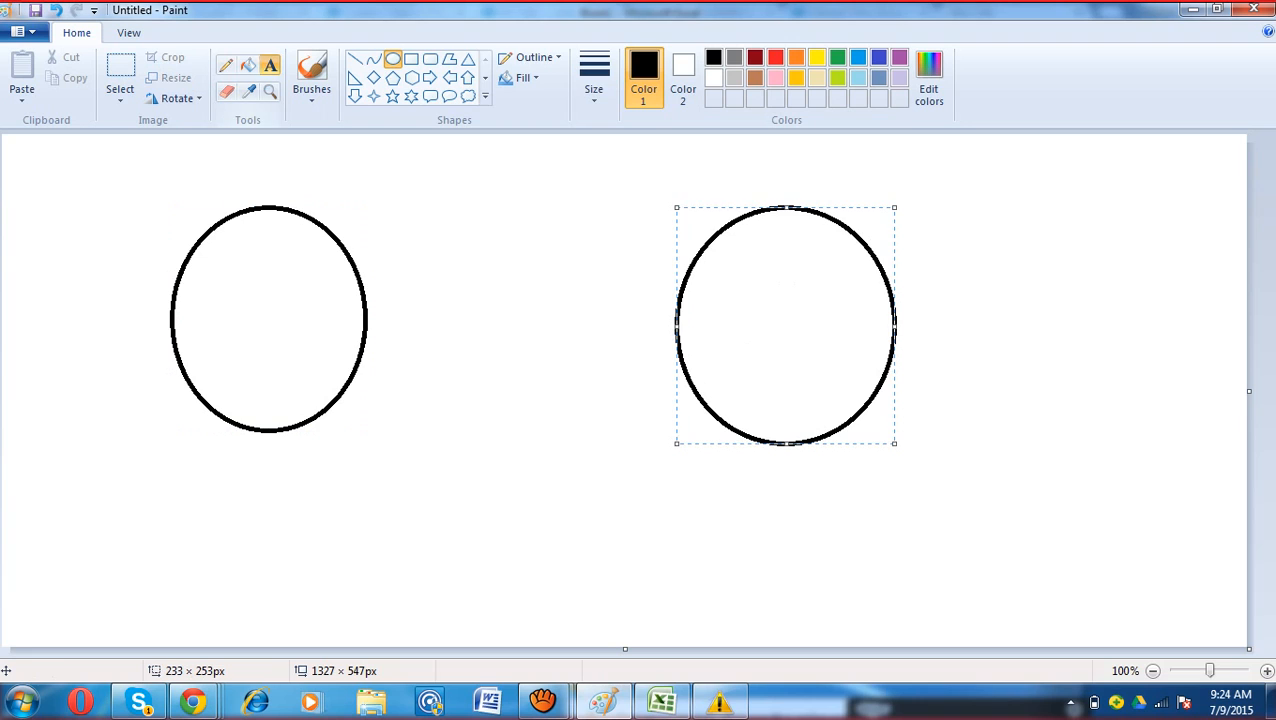
Step: Add the text label t inside the first ellipse and s inside the second ellipse
click(270, 65)
drag(237, 304, 323, 331)
text(t)
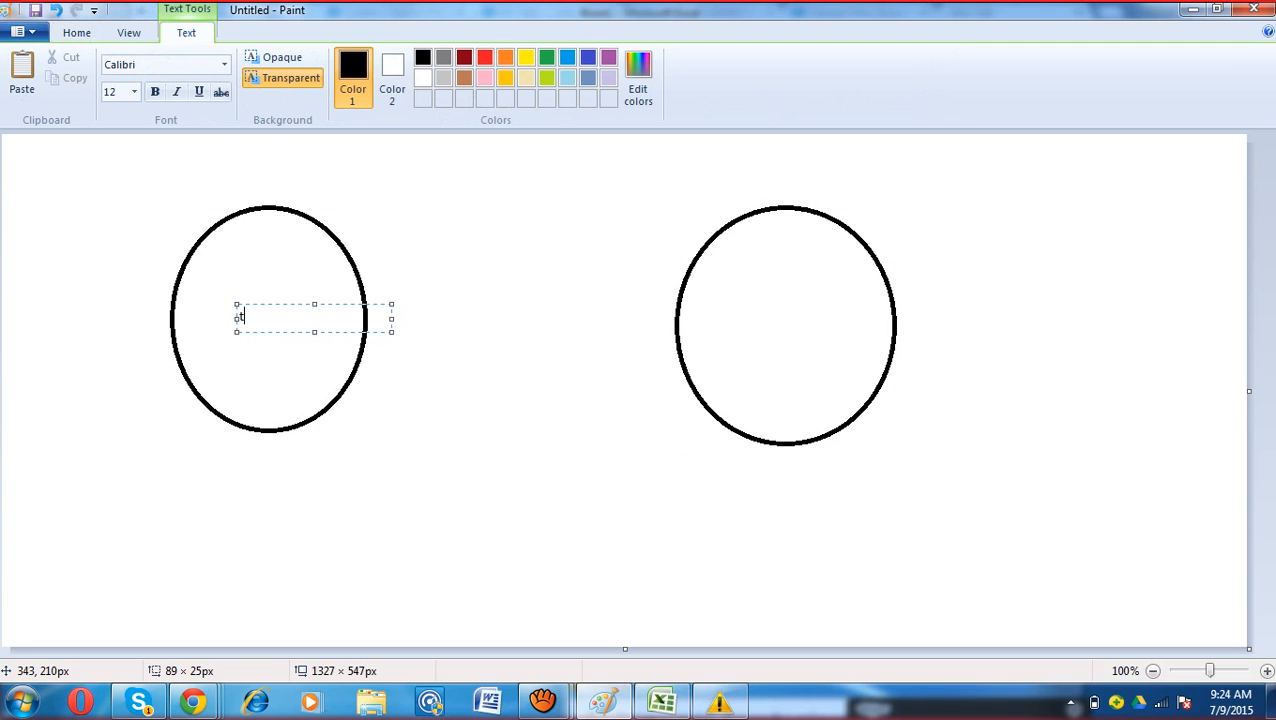
click(757, 333)
click(757, 334)
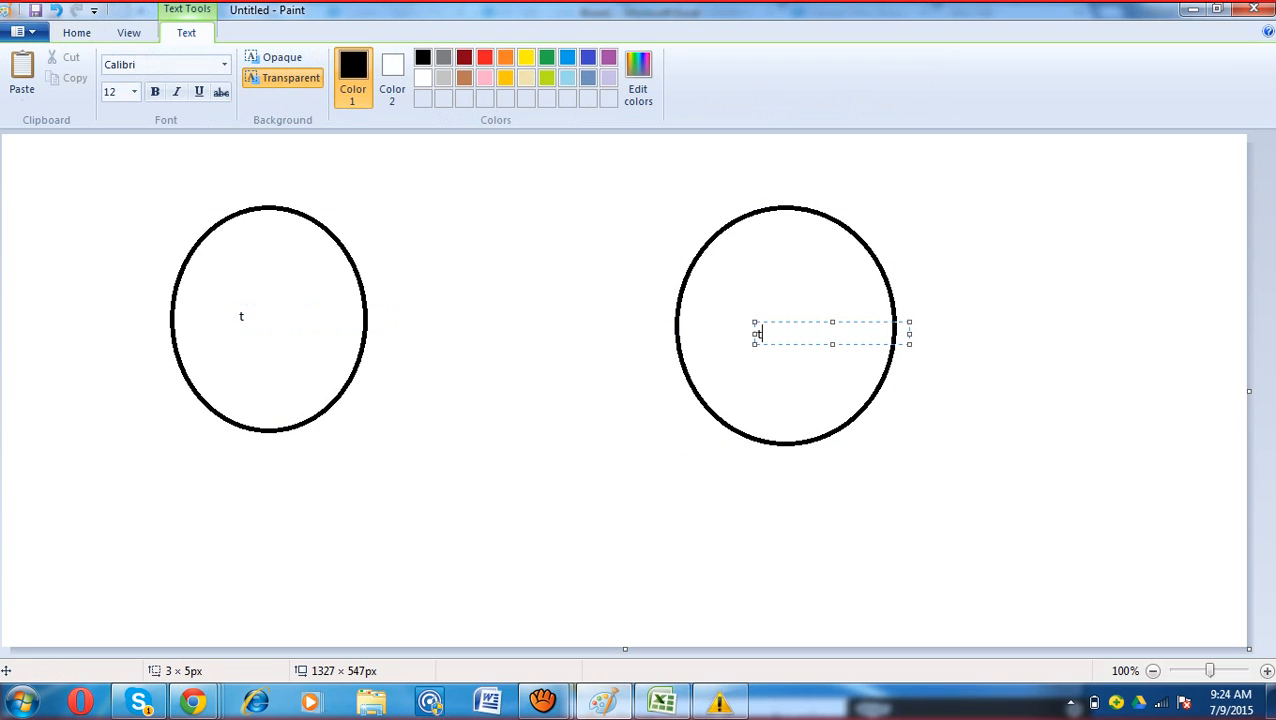
text(s)
click(1011, 265)
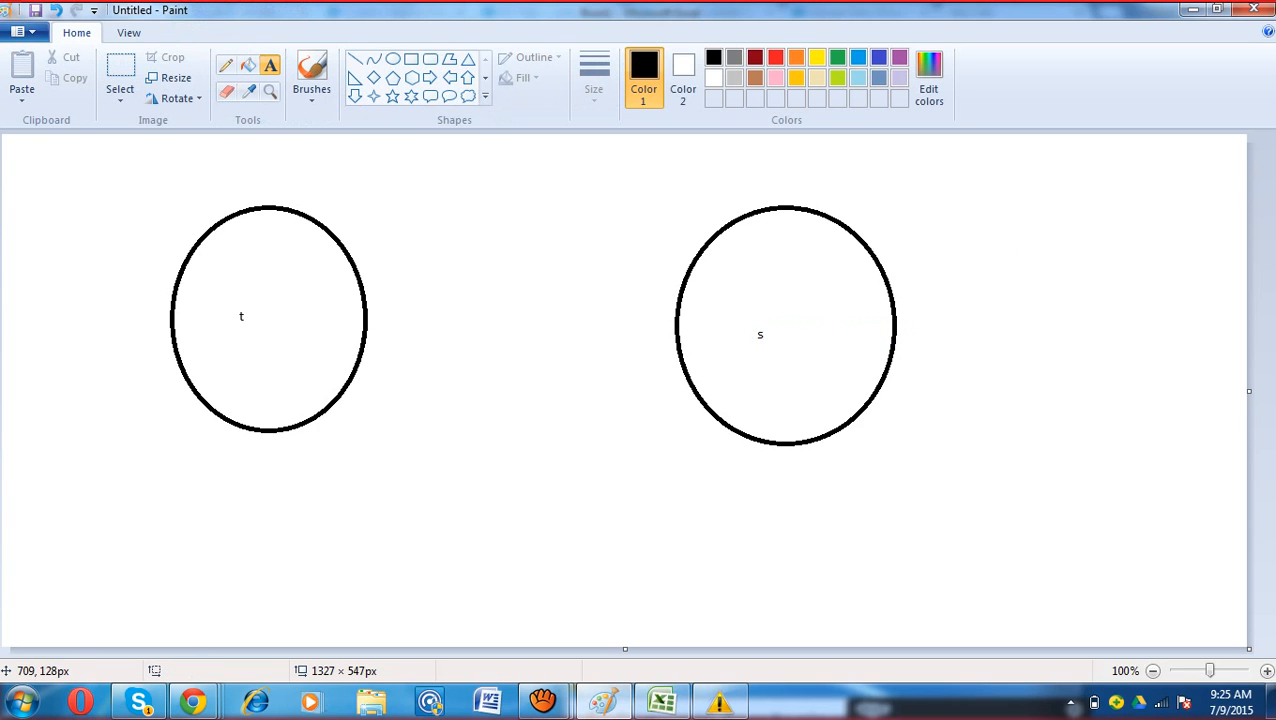
Step: Draw three straight lines fanning out from the t ellipse toward the s ellipse, the lowest about 371 × 139 px
click(225, 65)
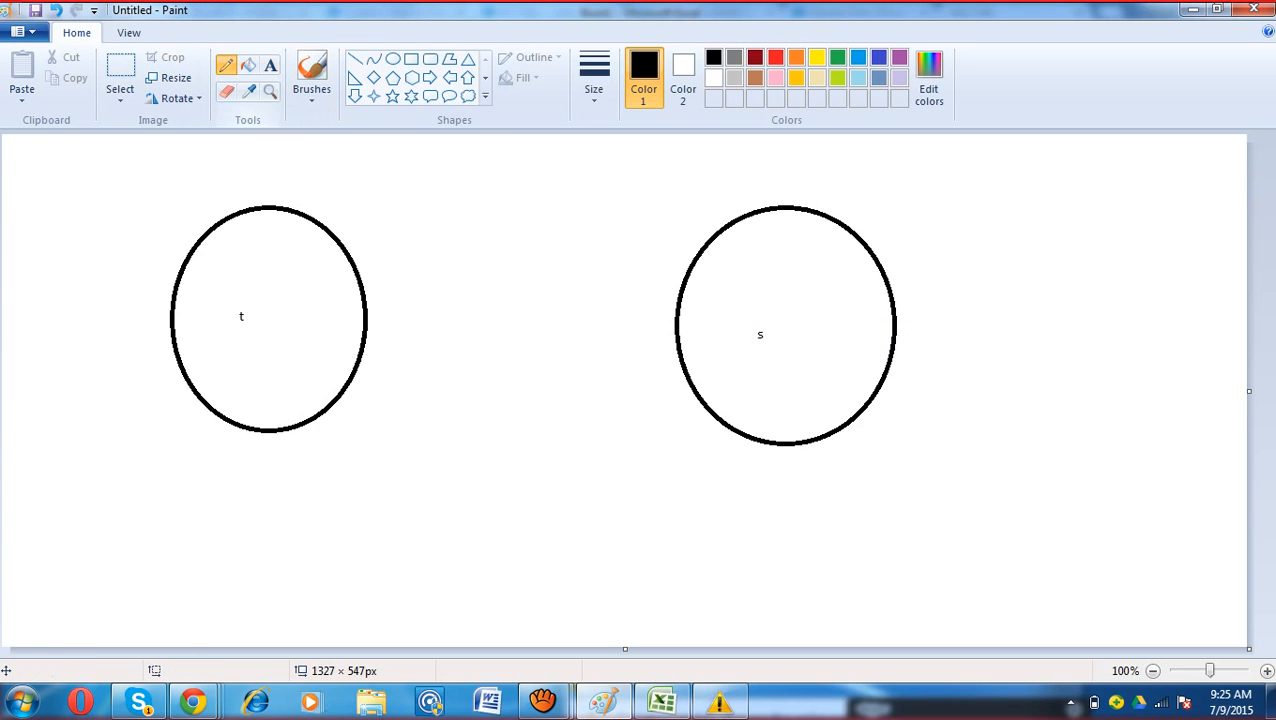
click(354, 58)
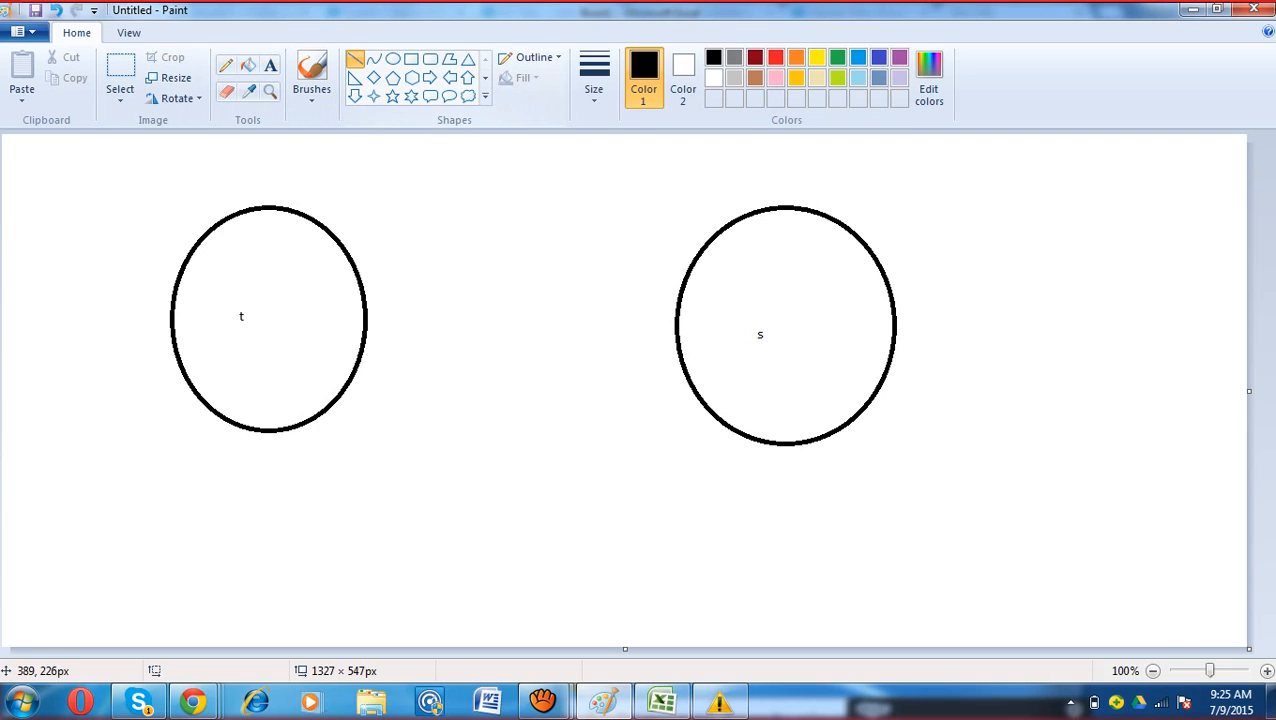
mouse_move(337, 234)
mouse_down()
mouse_move(518, 299)
mouse_move(661, 319)
mouse_move(694, 205)
mouse_move(722, 228)
mouse_move(350, 237)
mouse_move(656, 336)
mouse_up()
mouse_move(380, 300)
mouse_down()
mouse_move(712, 406)
mouse_move(729, 431)
mouse_up()
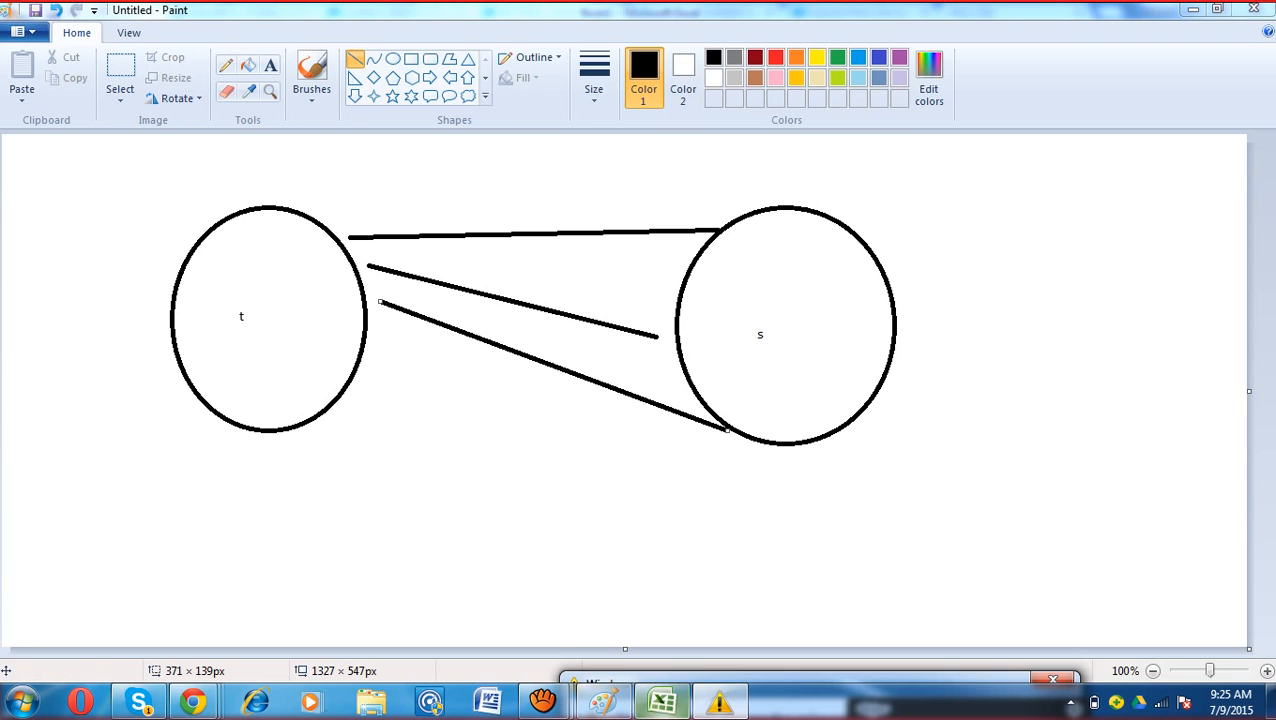
Step: Switch to the Excel workbook and enter Look Up in cell I5 and Master Detail in I6 under Relationship
click(660, 702)
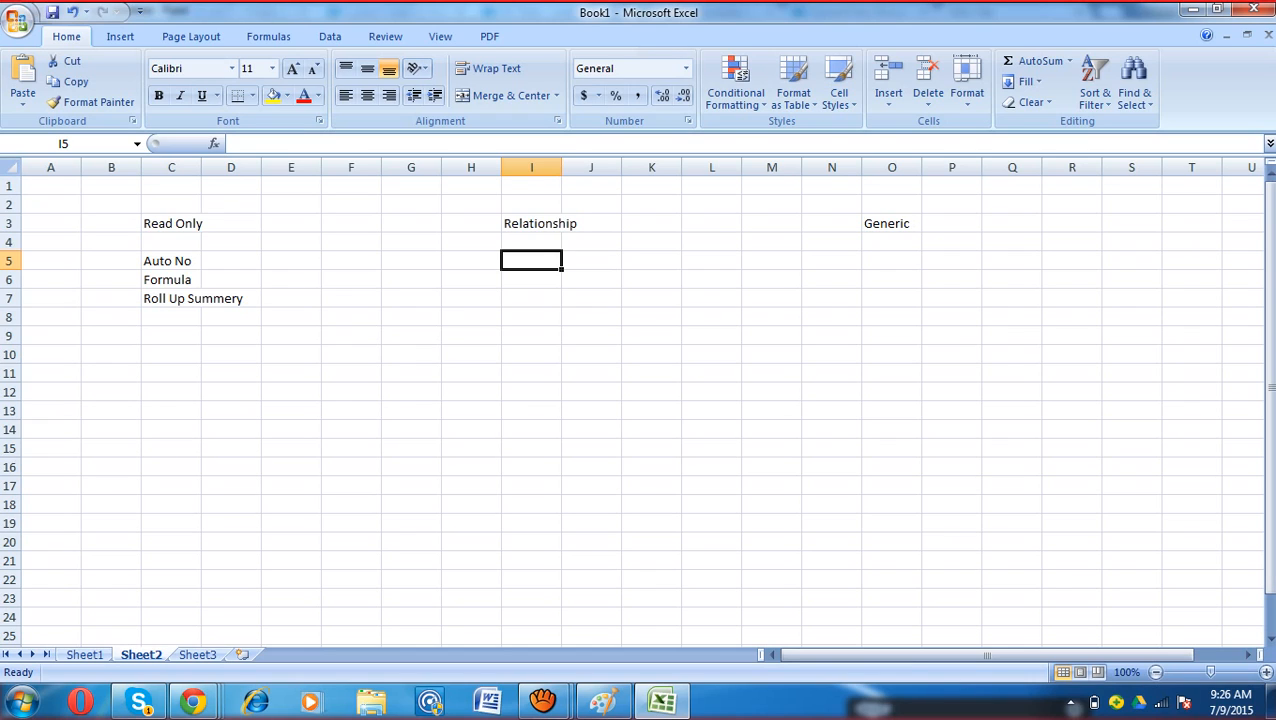
text(Look)
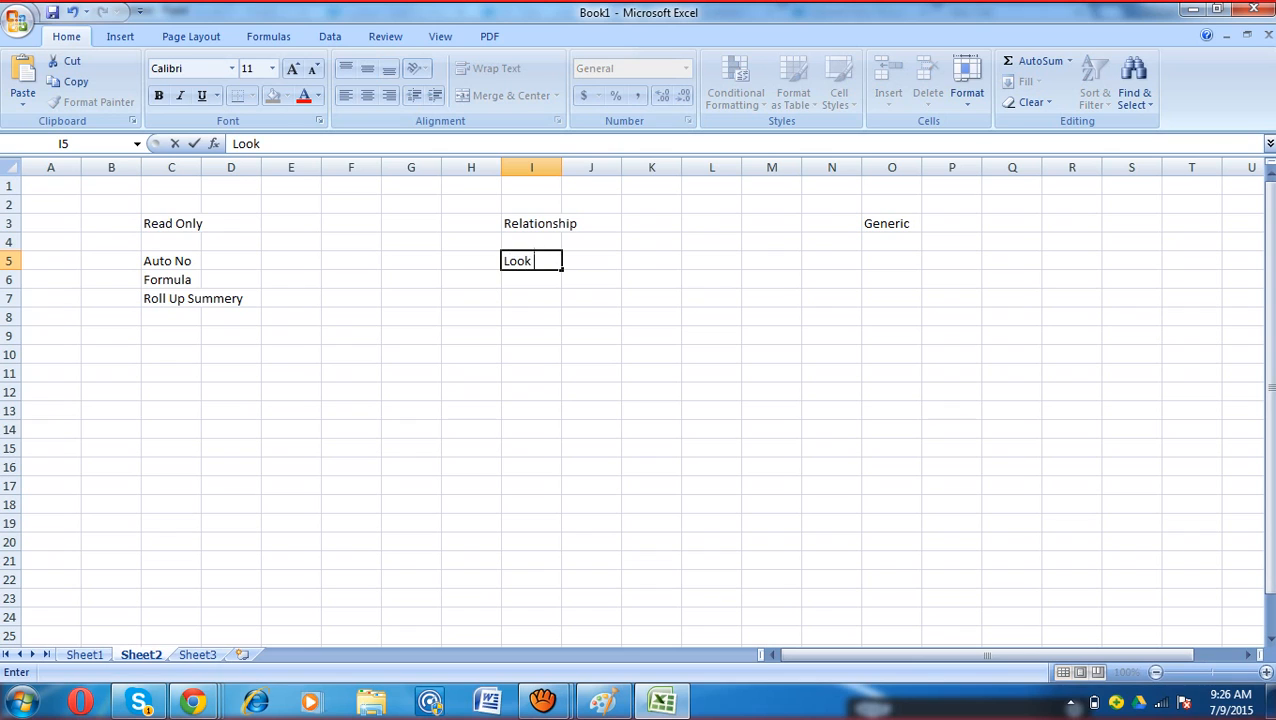
text( Up)
key(Return)
text(Master Detail)
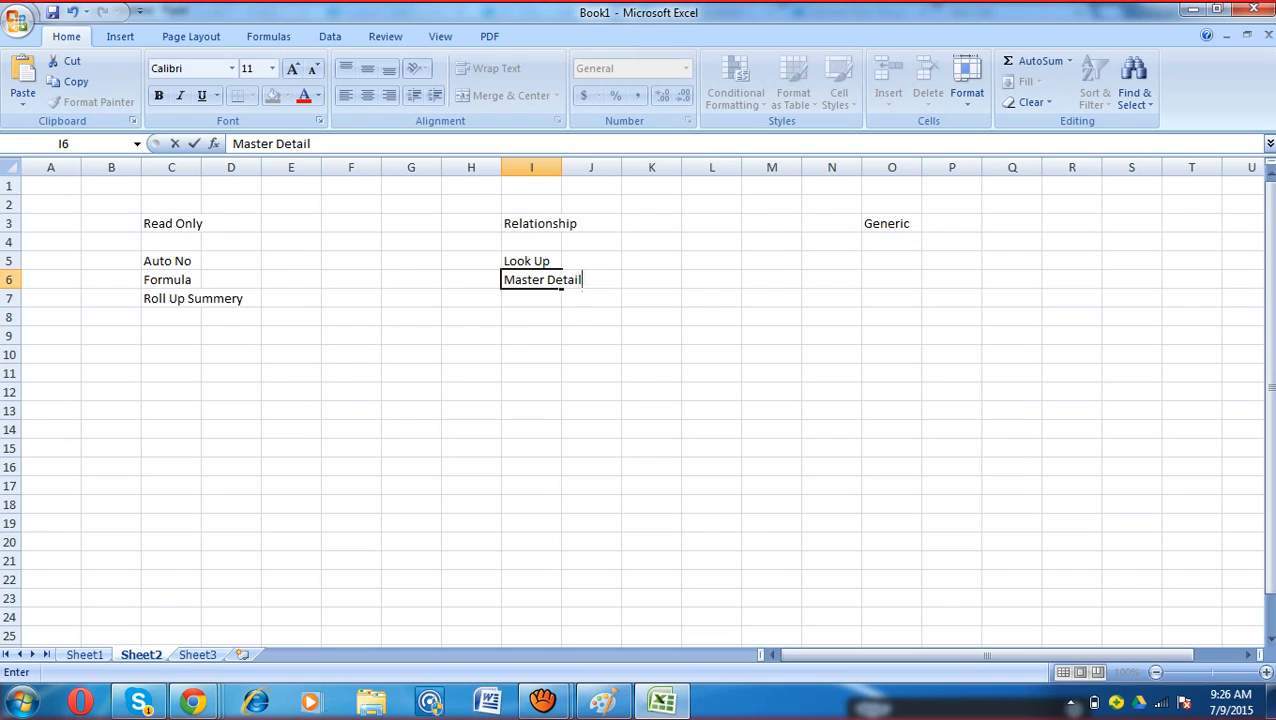
key(Return)
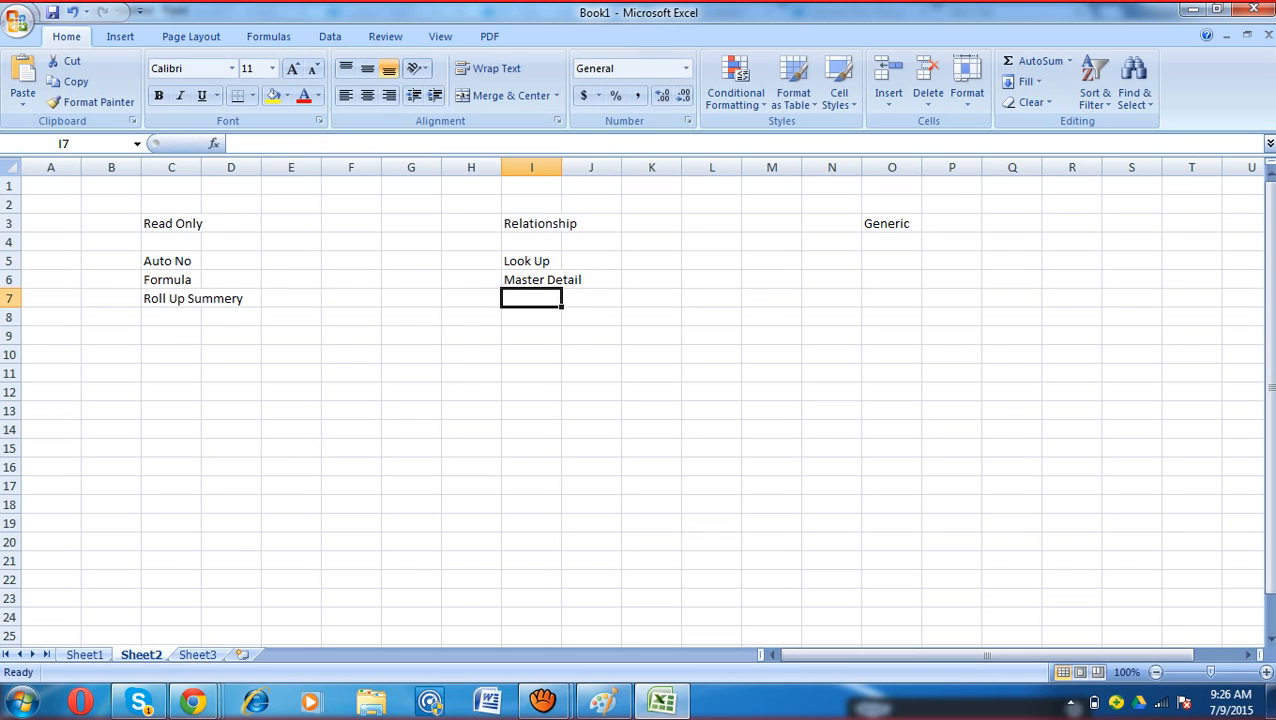
Step: List Email, Ph and Pick in cells O5 to O7 under the Generic heading
key(Up)
key(Up)
key(Right)
key(Right)
key(Right)
key(Right)
key(Right)
key(Right)
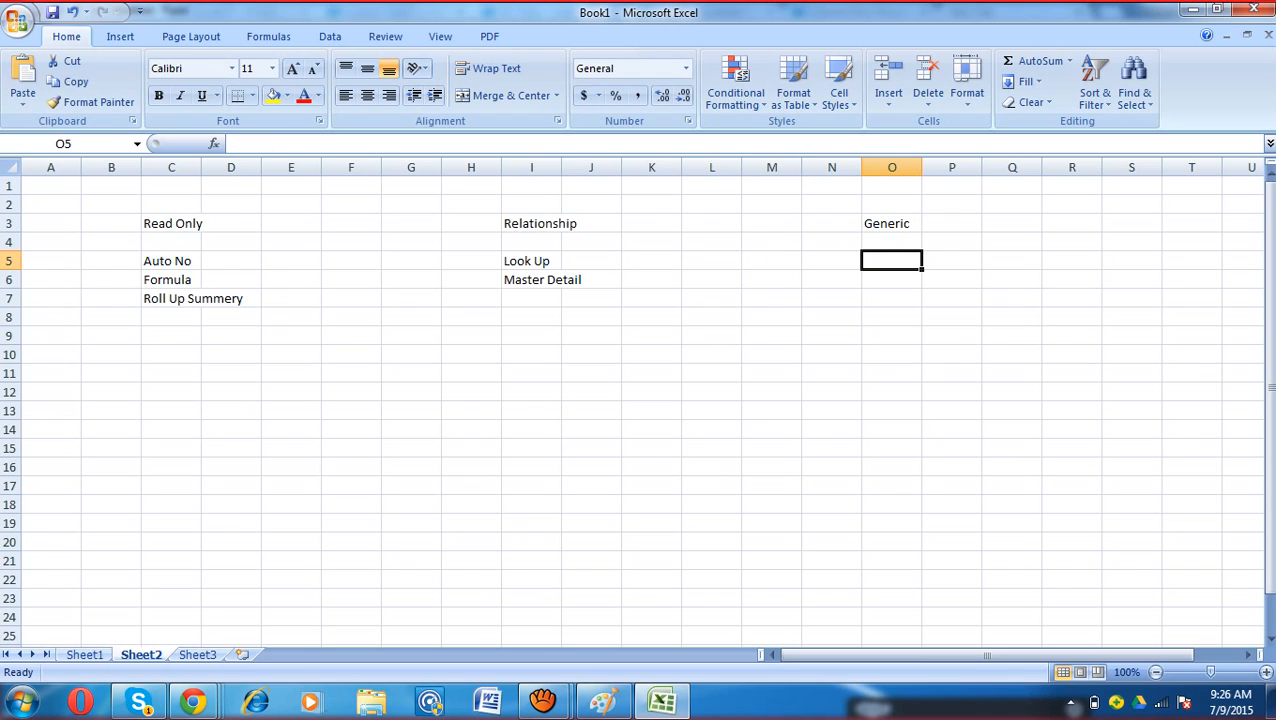
text(Email)
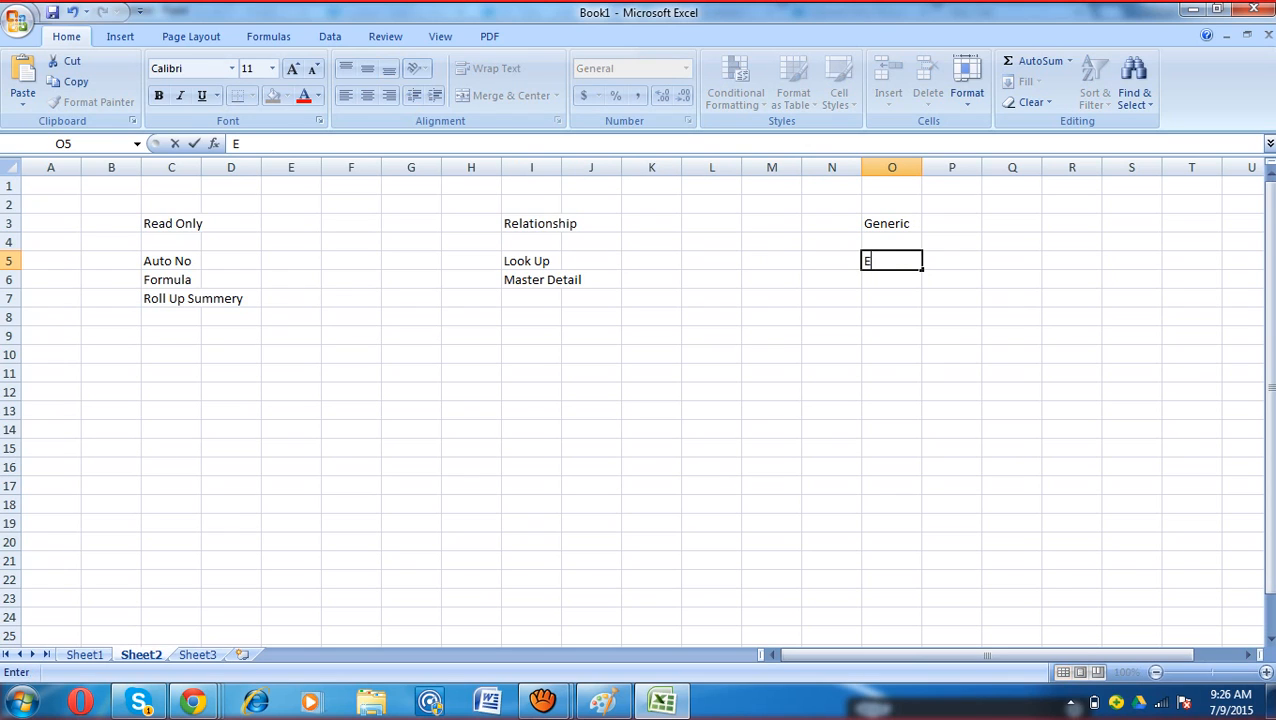
key(Return)
text(Ph)
key(Return)
text(Pick)
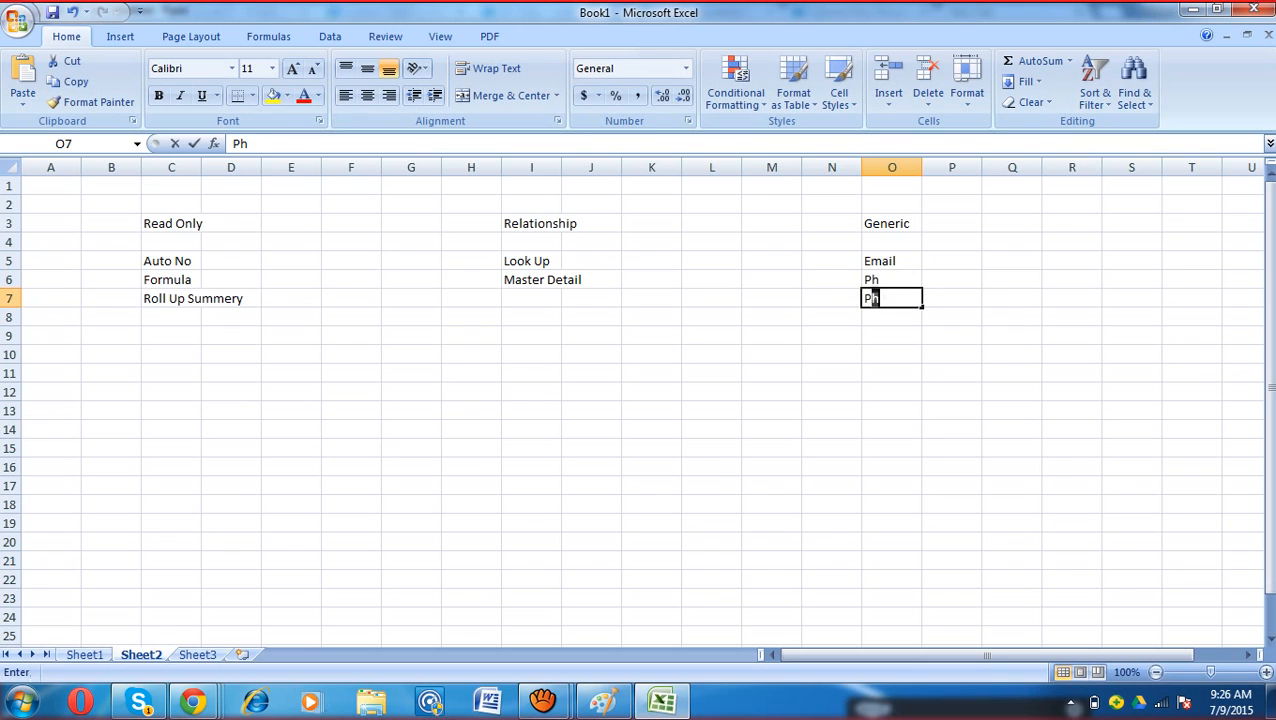
key(Return)
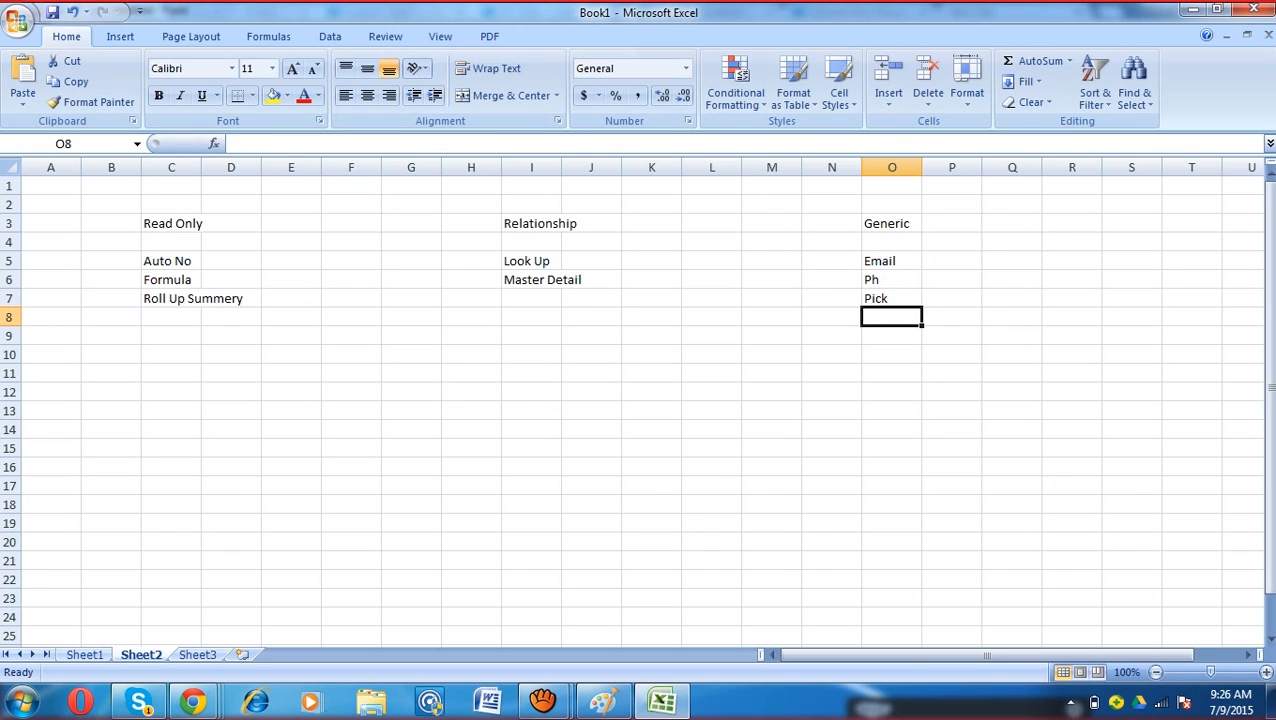
Step: Continue the Generic list with Multi Picklist, URL and Text in cells O8 to O10
text(Mul)
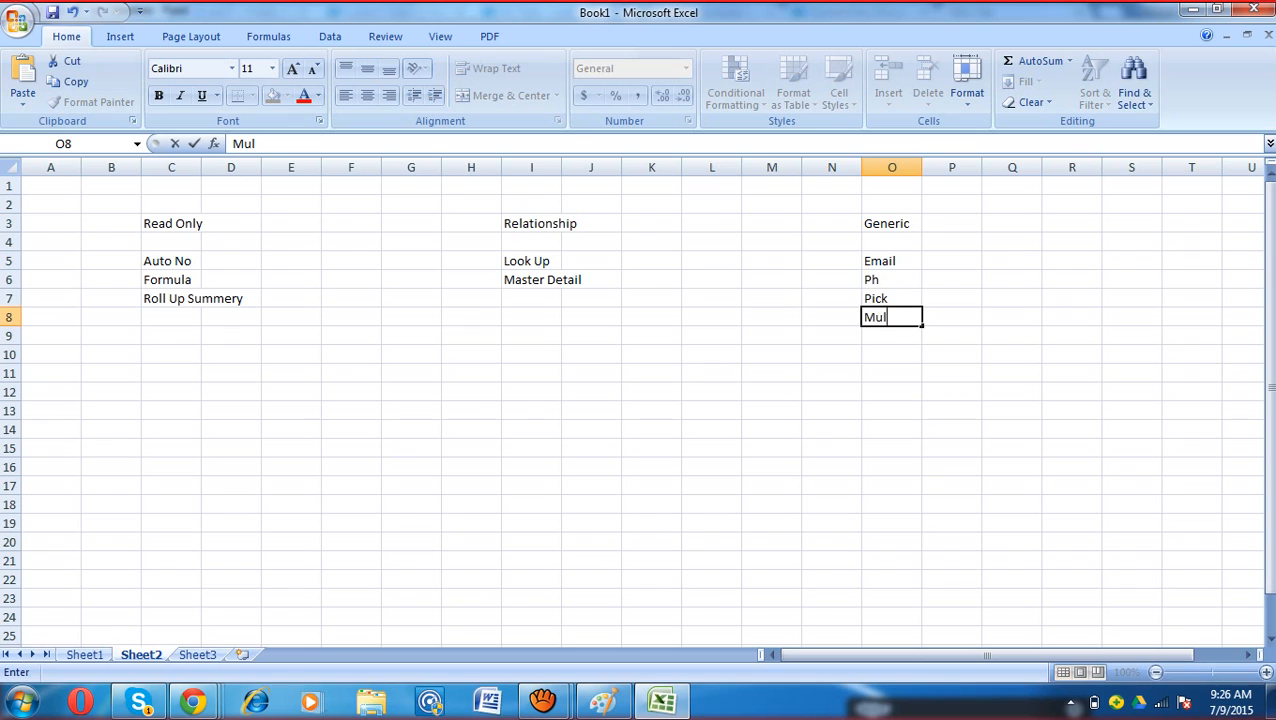
text(ti Picklist)
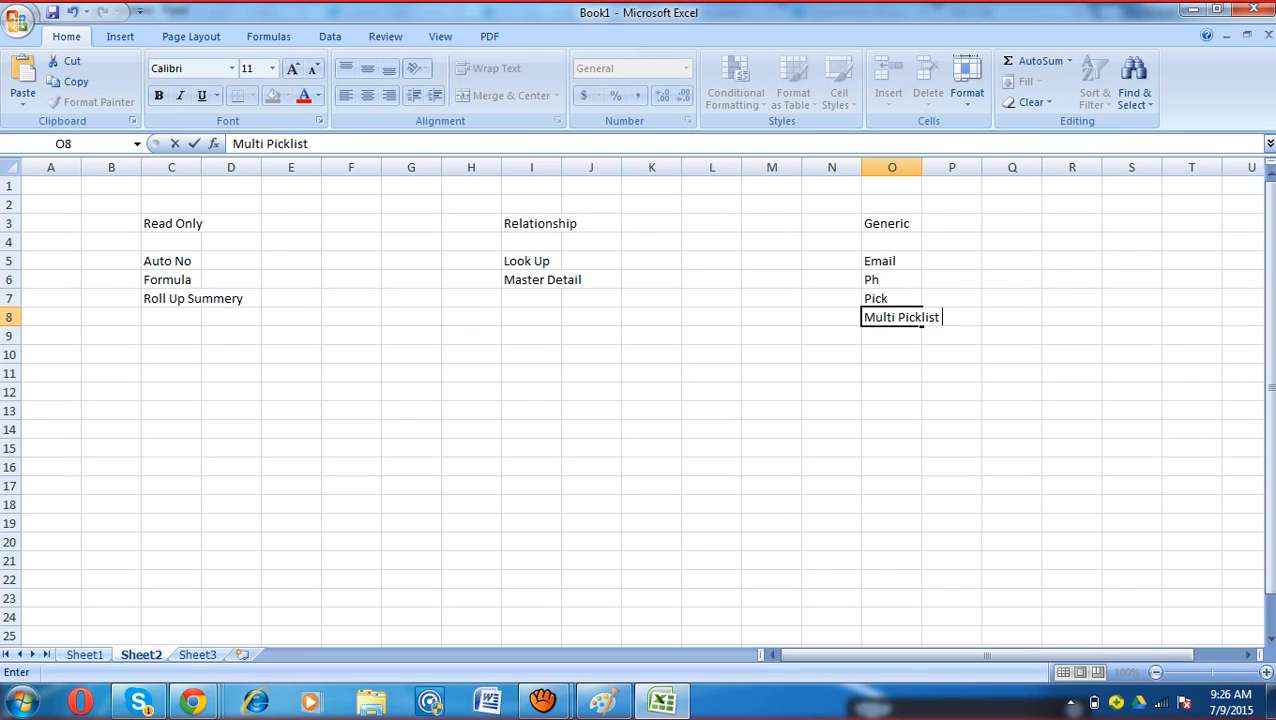
key(Return)
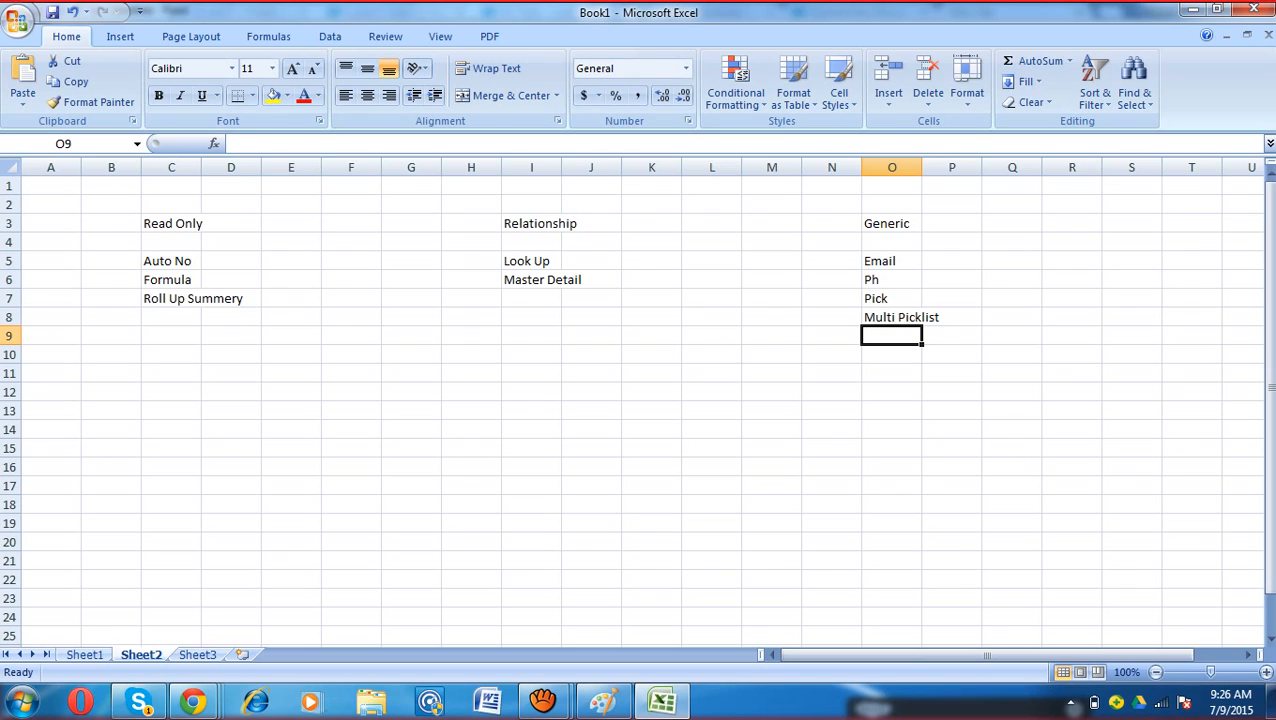
text(UR)
key(BackSpace)
text(RL)
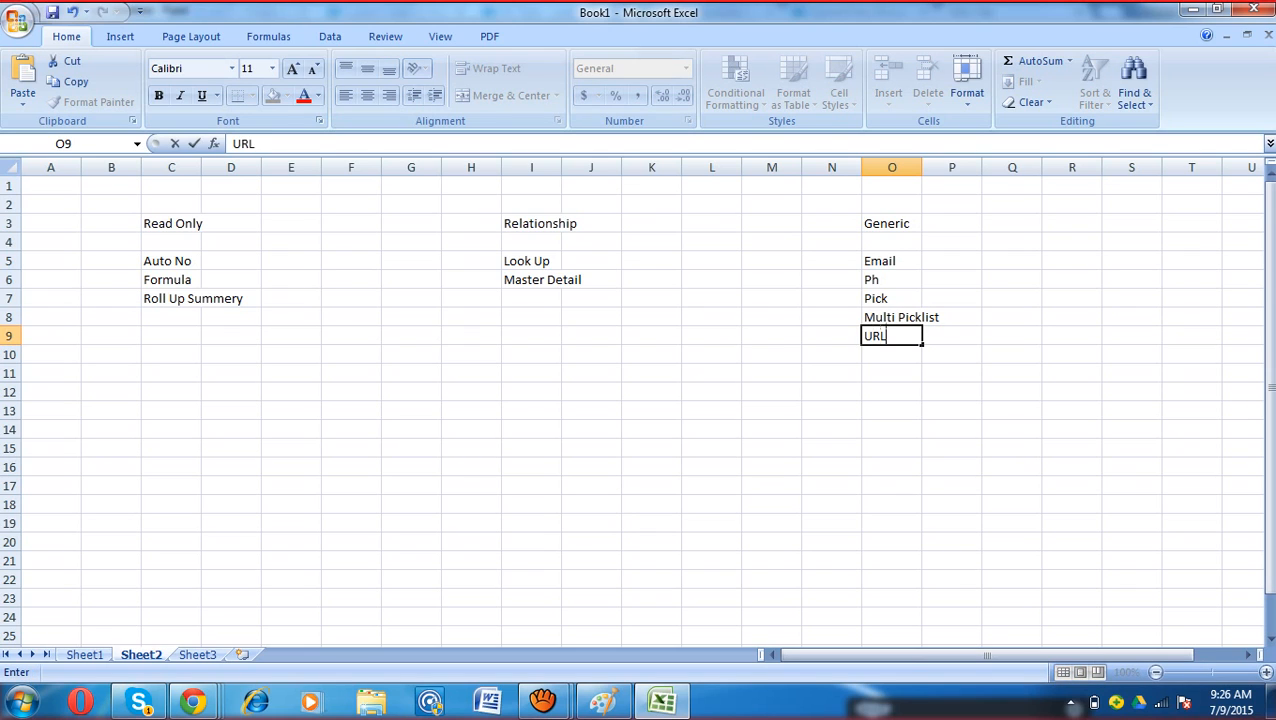
key(Return)
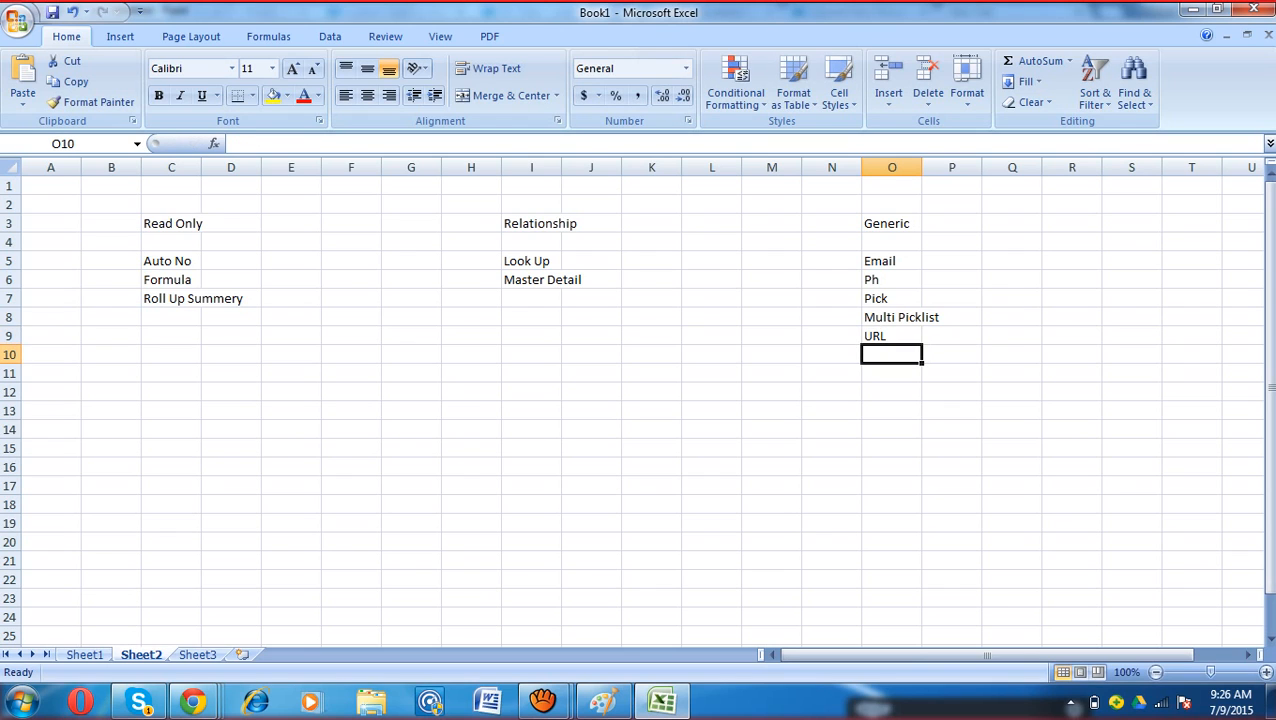
text(Text)
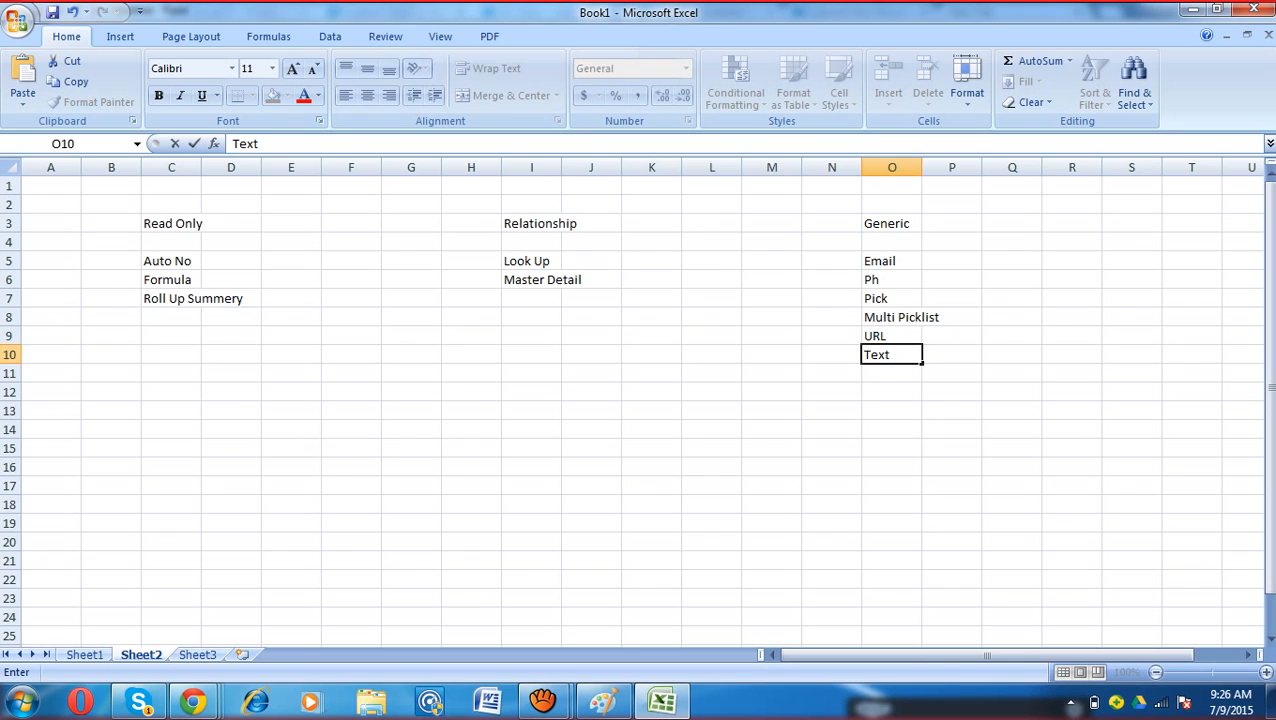
key(Return)
key(Return)
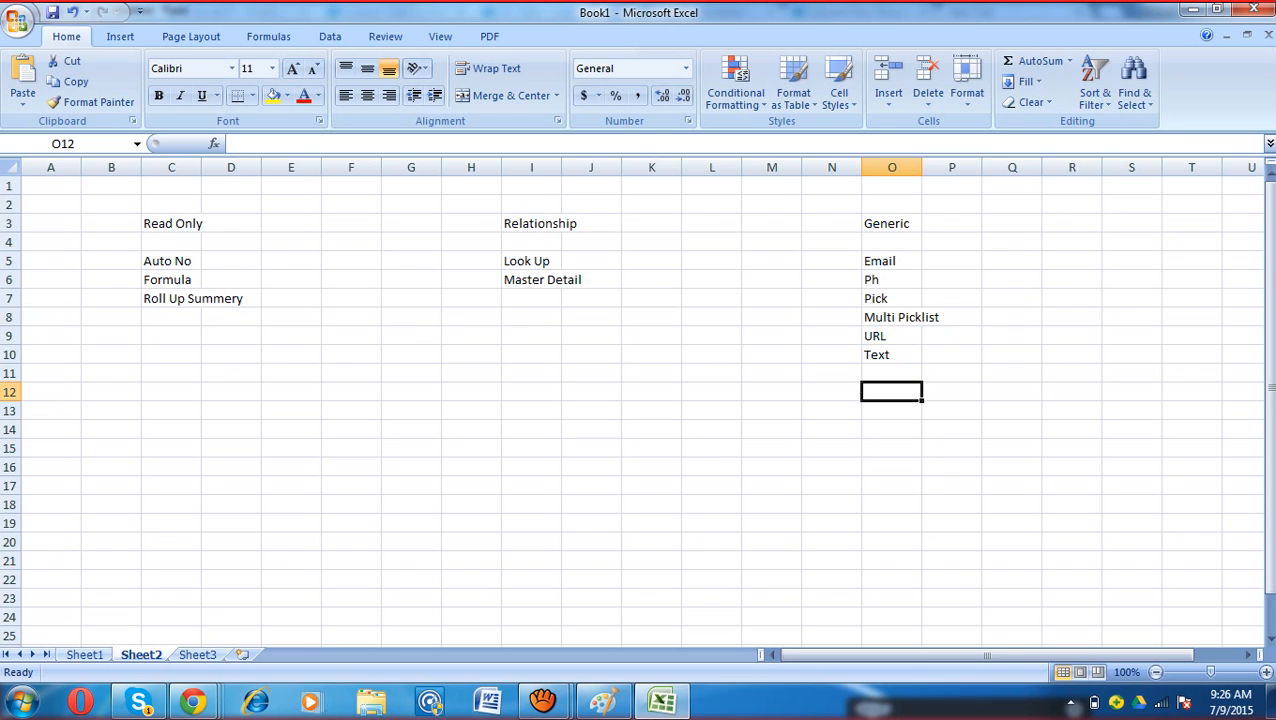
Step: Switch to the Stuydent New Custom Field page in Chrome, review its data types and move the Windows color scheme dialog aside
mouse_move(193, 702)
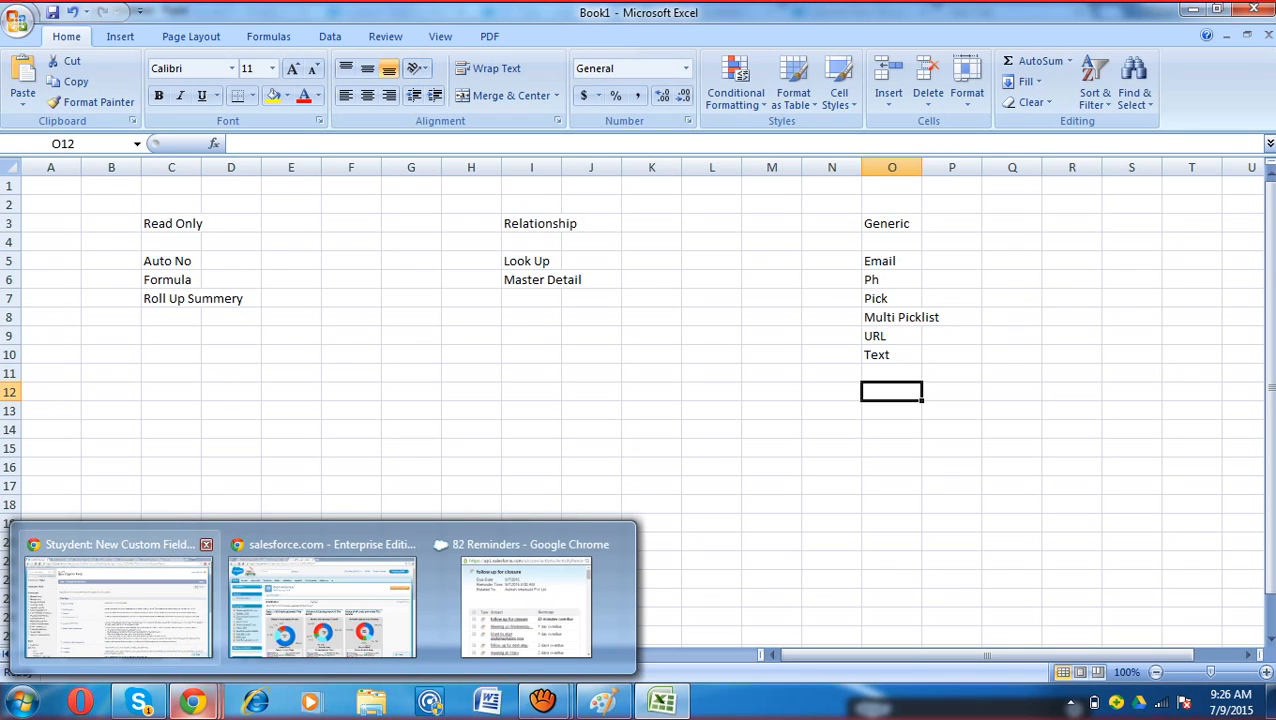
click(118, 605)
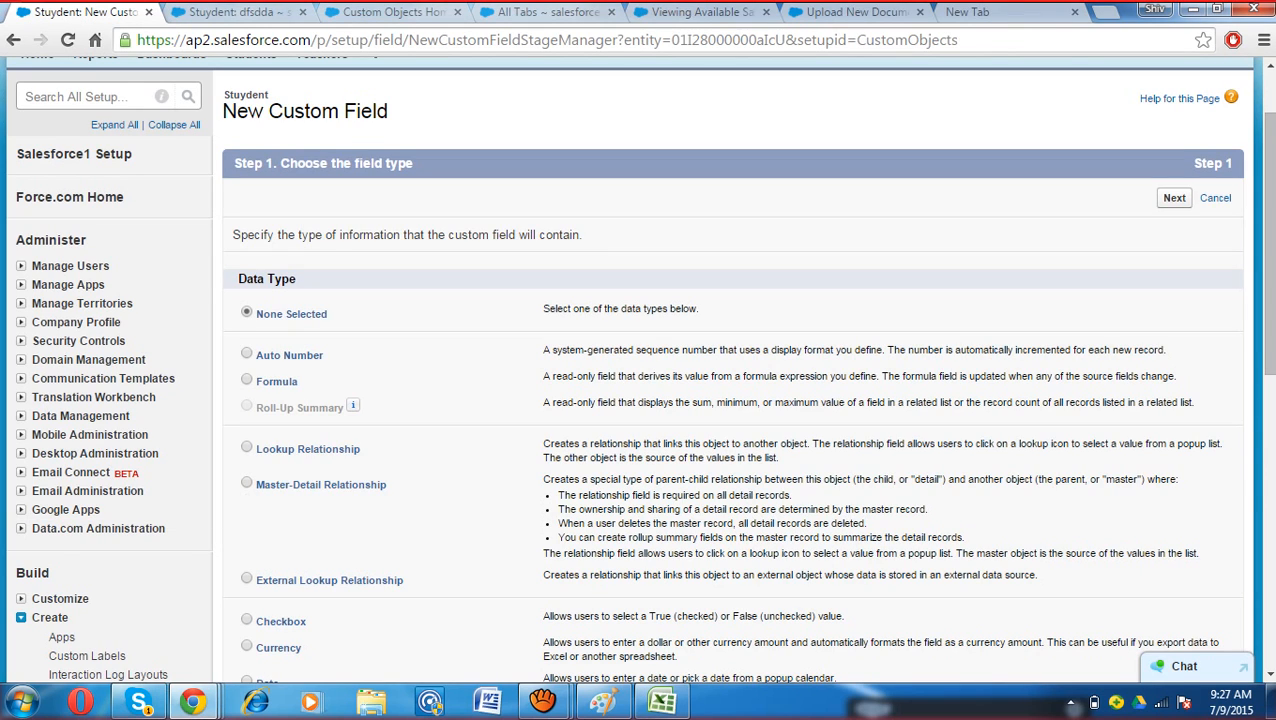
scroll(118, 605, down, 1)
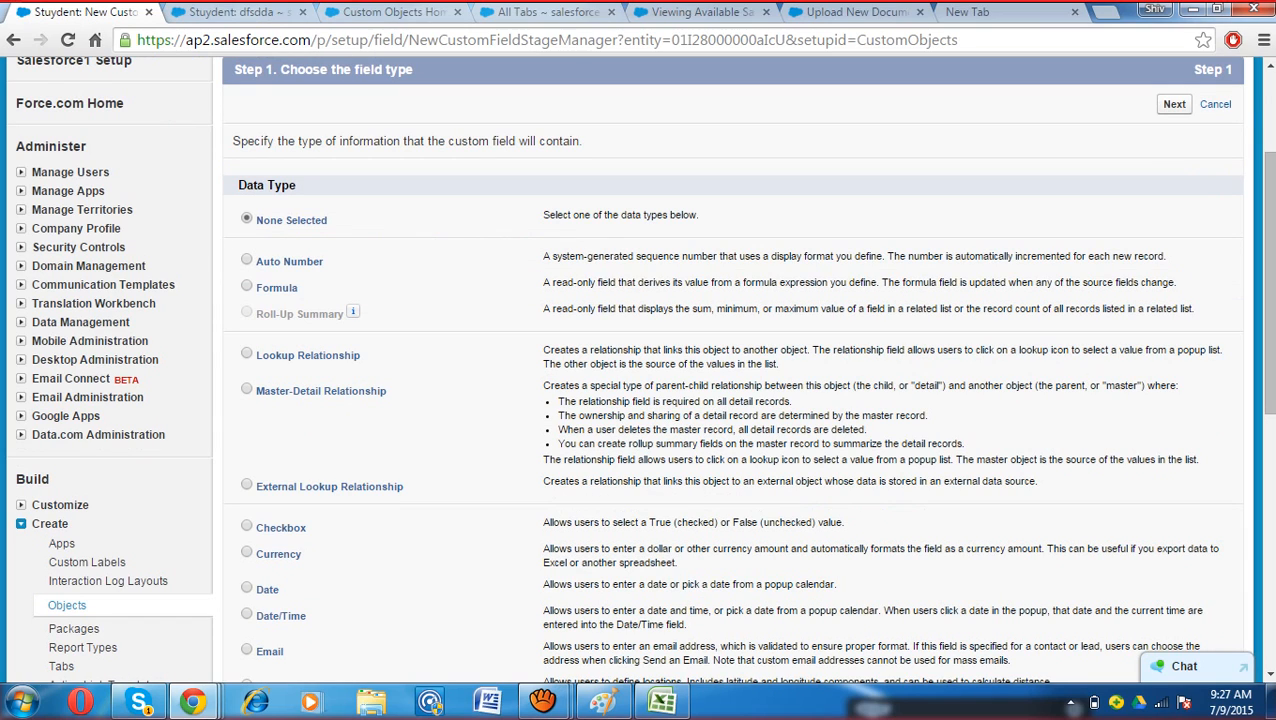
scroll(118, 605, down, 1)
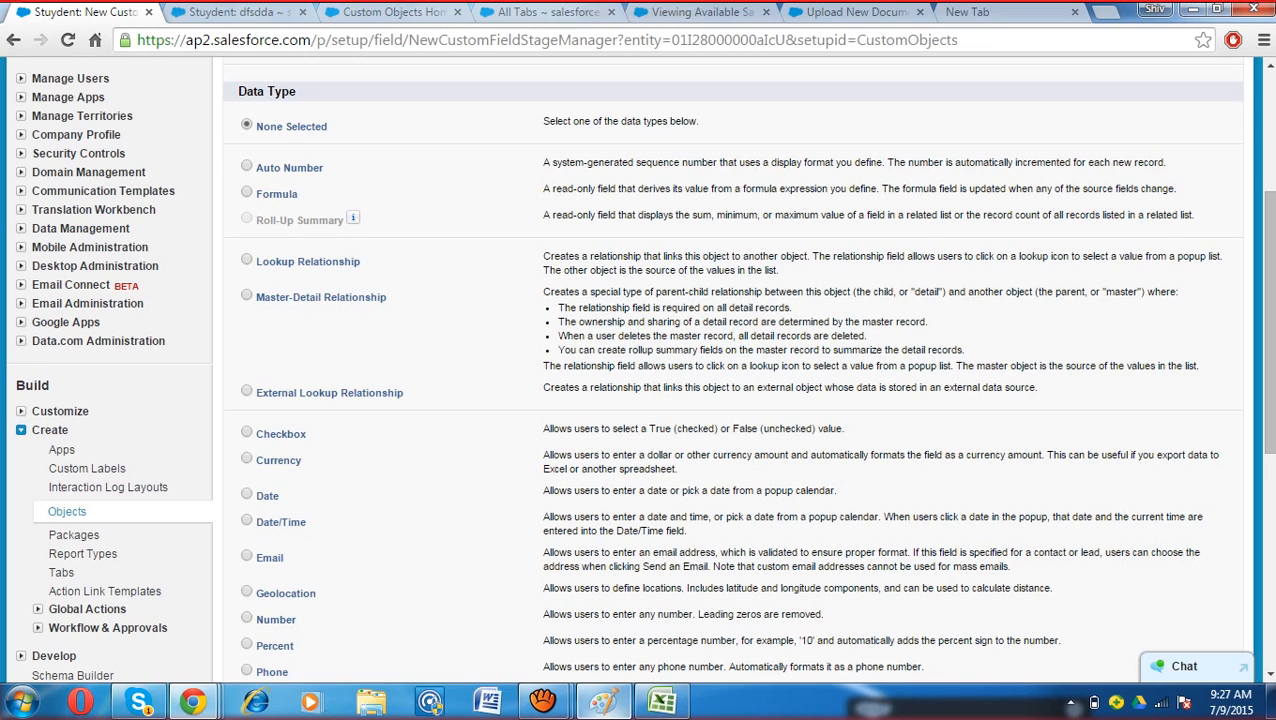
mouse_move(661, 703)
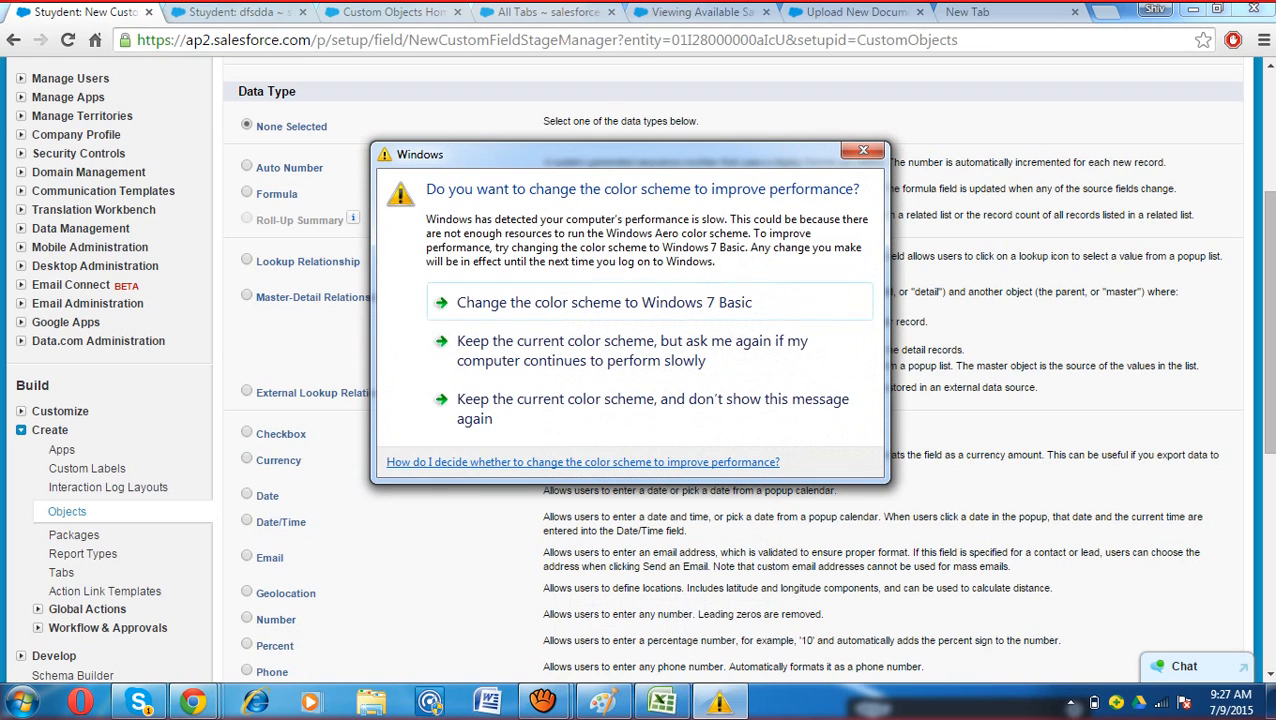
drag(630, 154, 891, 685)
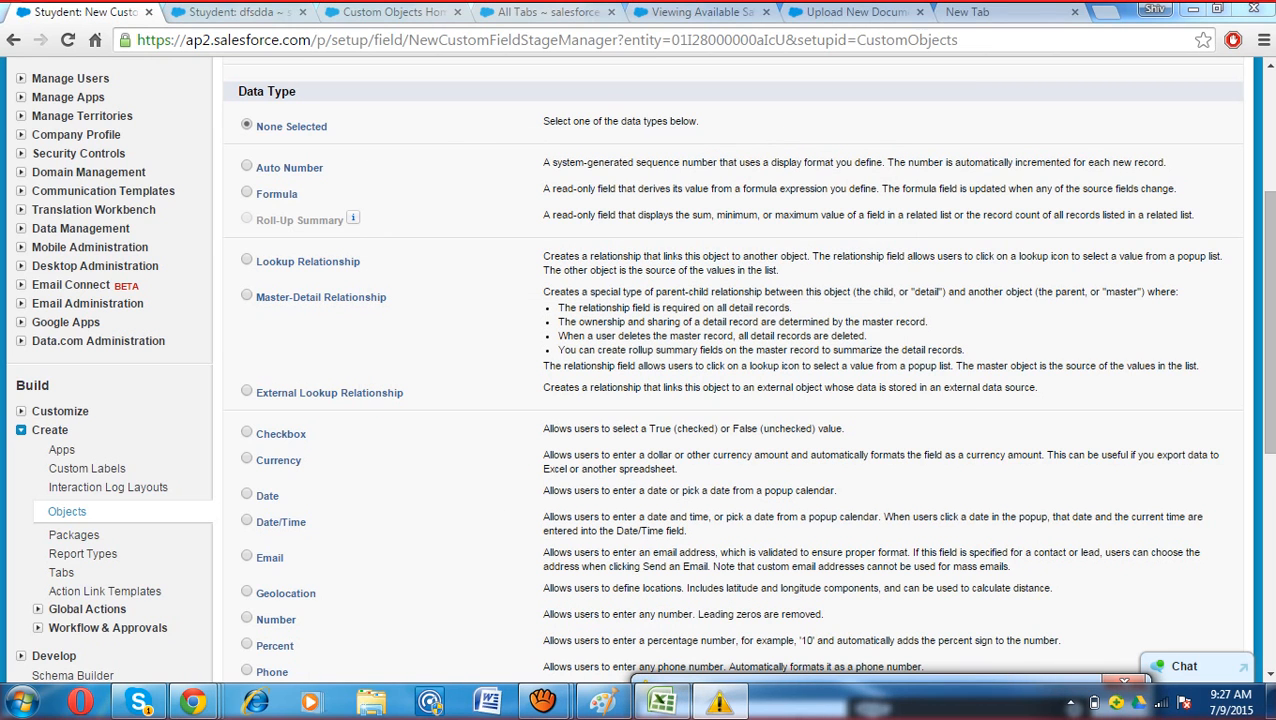
Step: Examine the External Lookup Relationship data type and highlight part of its description
scroll(730, 370, down, 2)
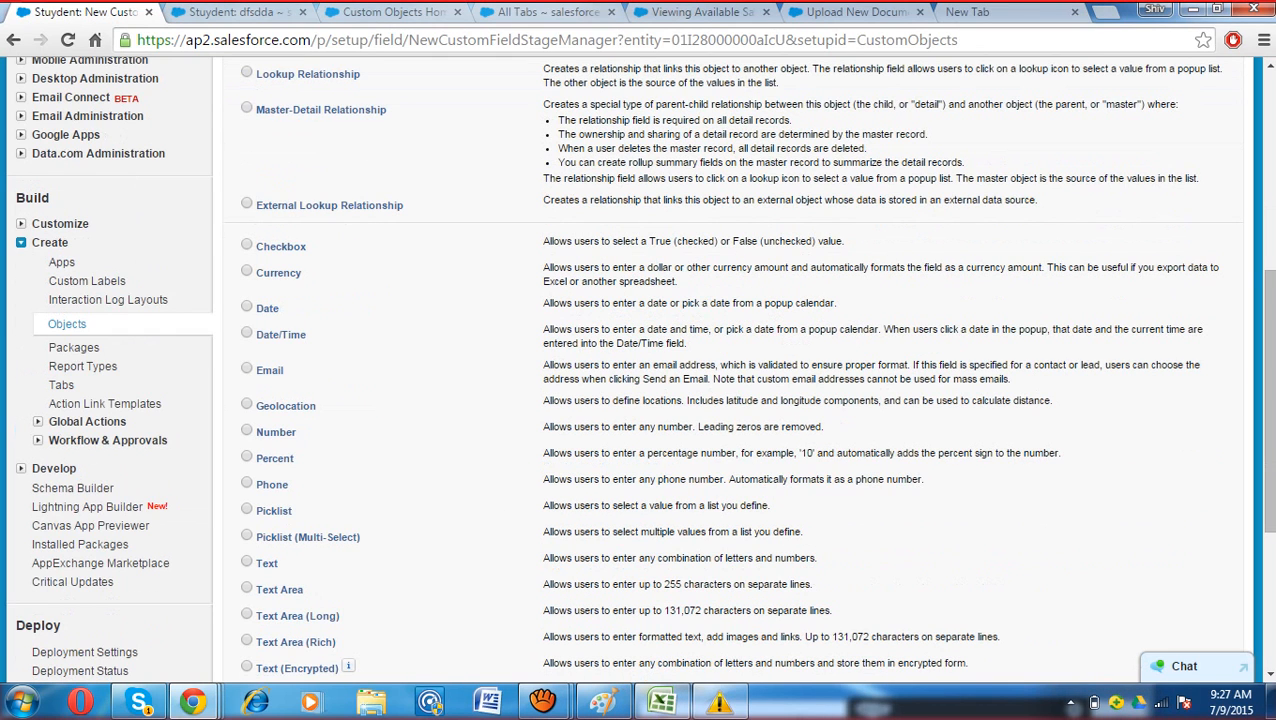
drag(404, 205, 256, 205)
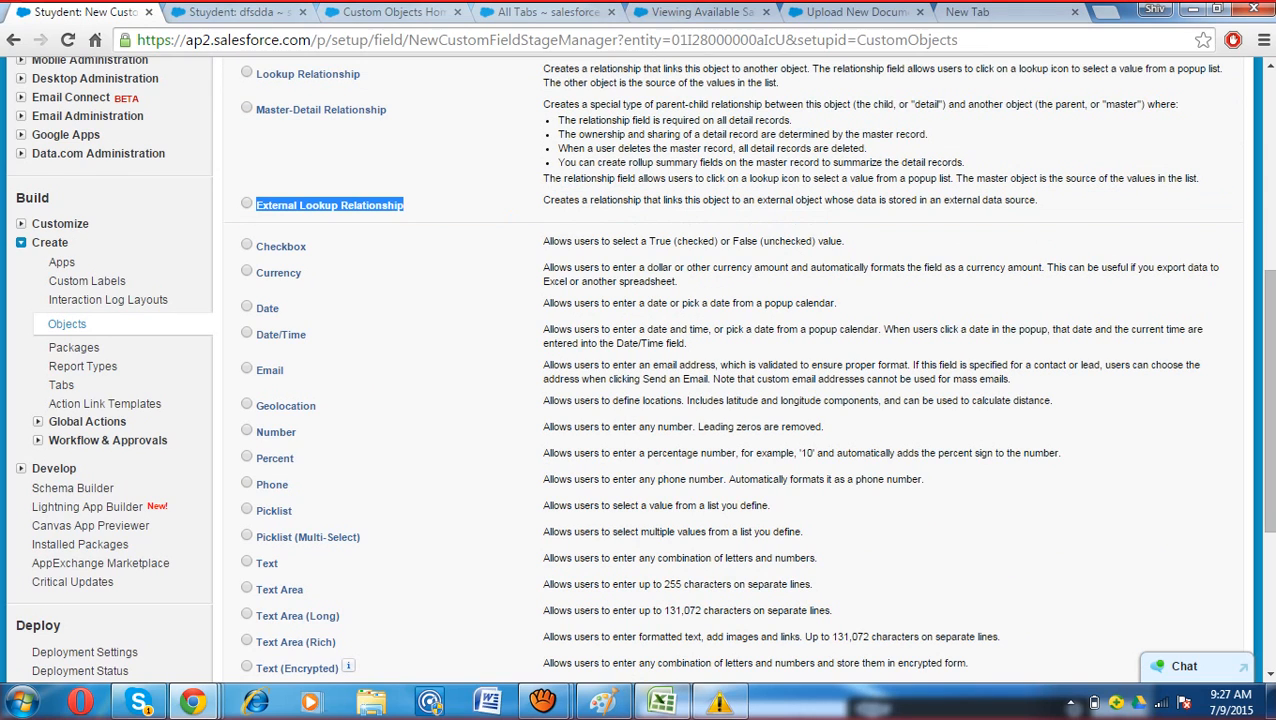
click(430, 212)
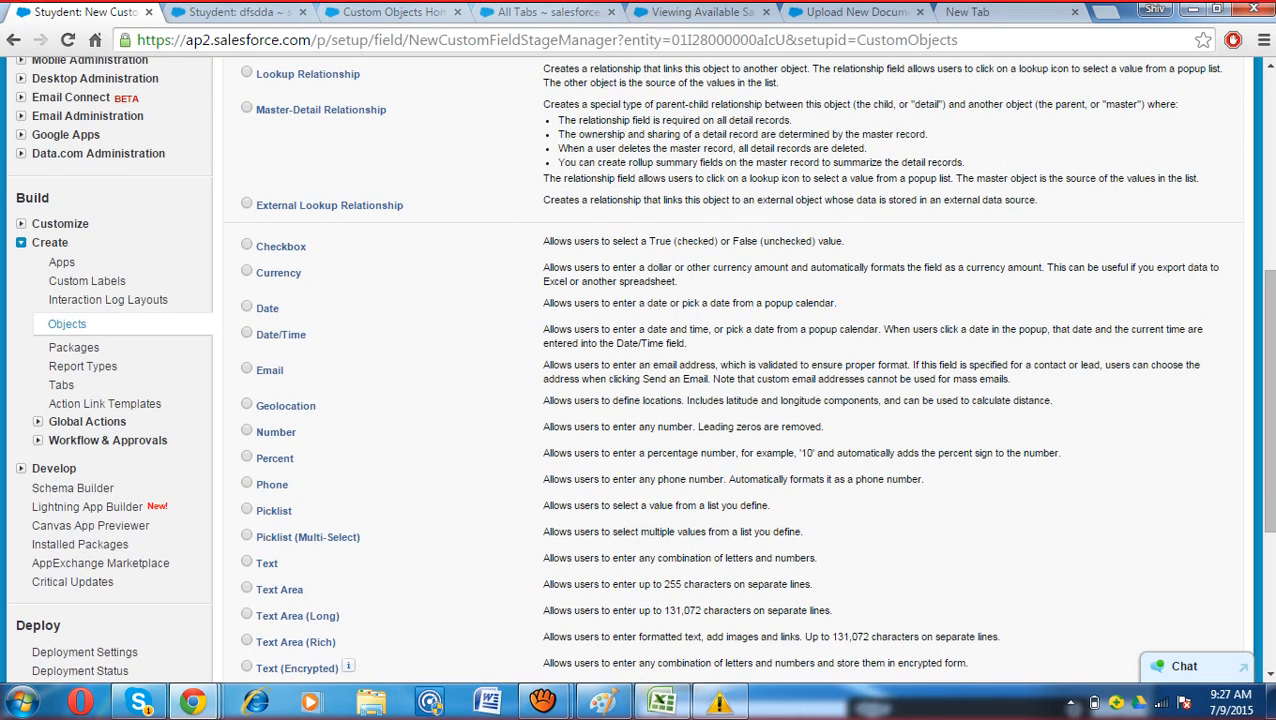
drag(404, 205, 349, 110)
drag(565, 200, 700, 200)
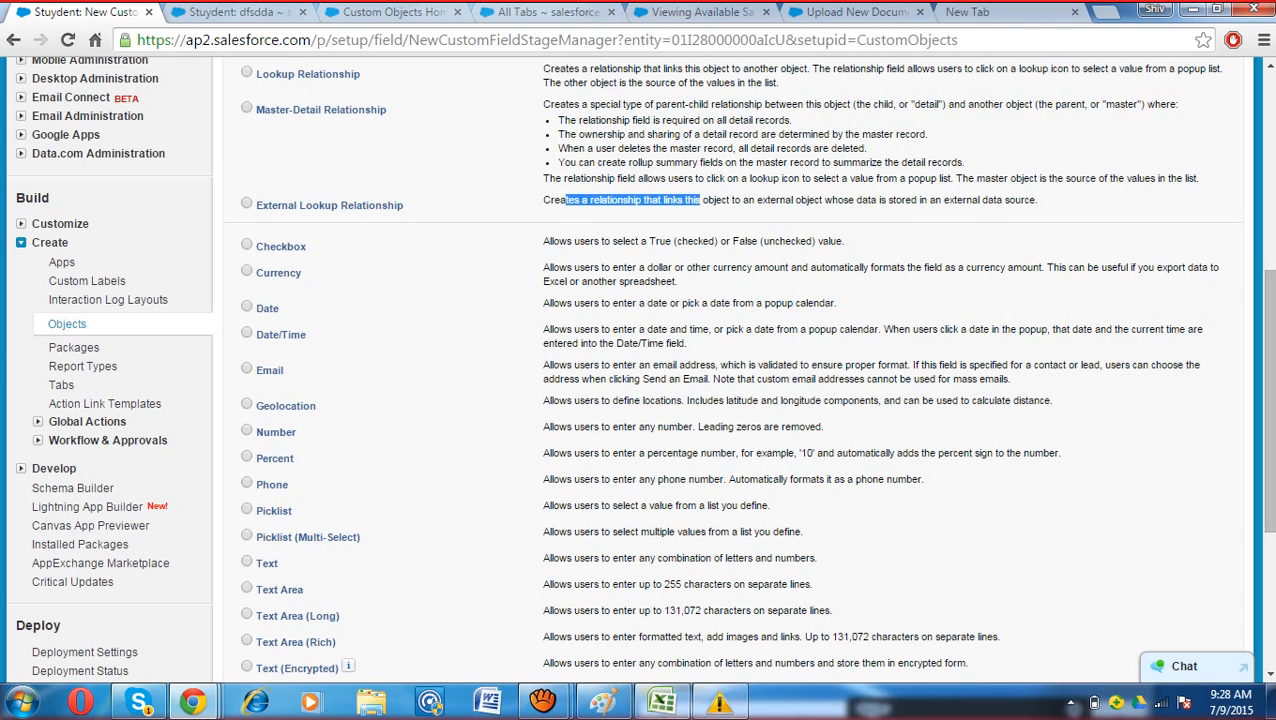
Step: Review the generic data types from Checkbox to URL, and return to the Auto Number type and highlight it
scroll(730, 380, down, 2)
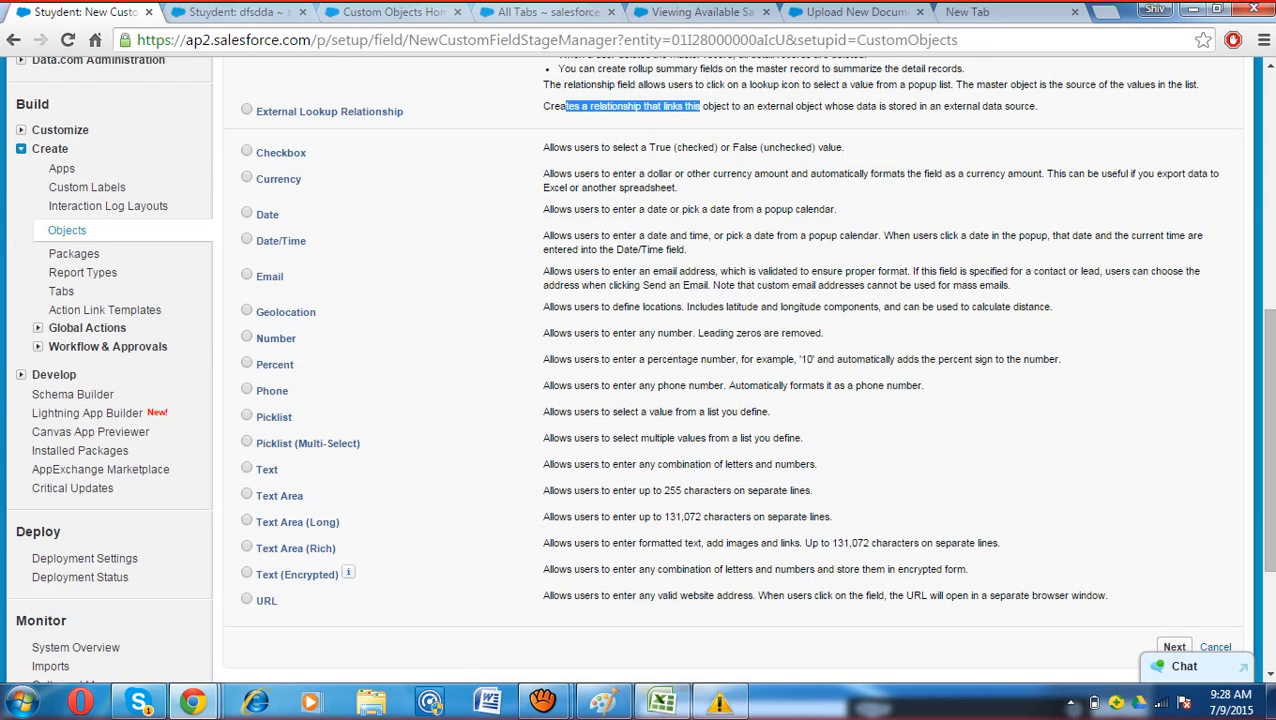
drag(345, 153, 362, 620)
click(362, 156)
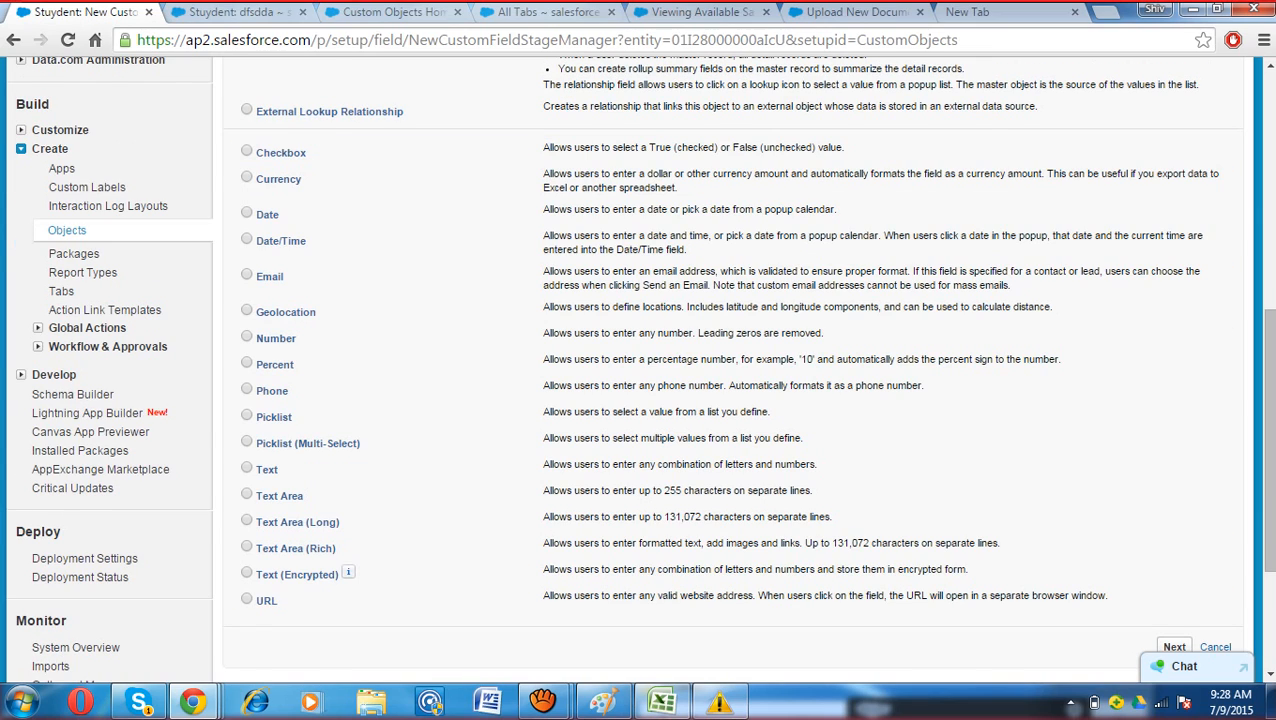
scroll(362, 180, up, 6)
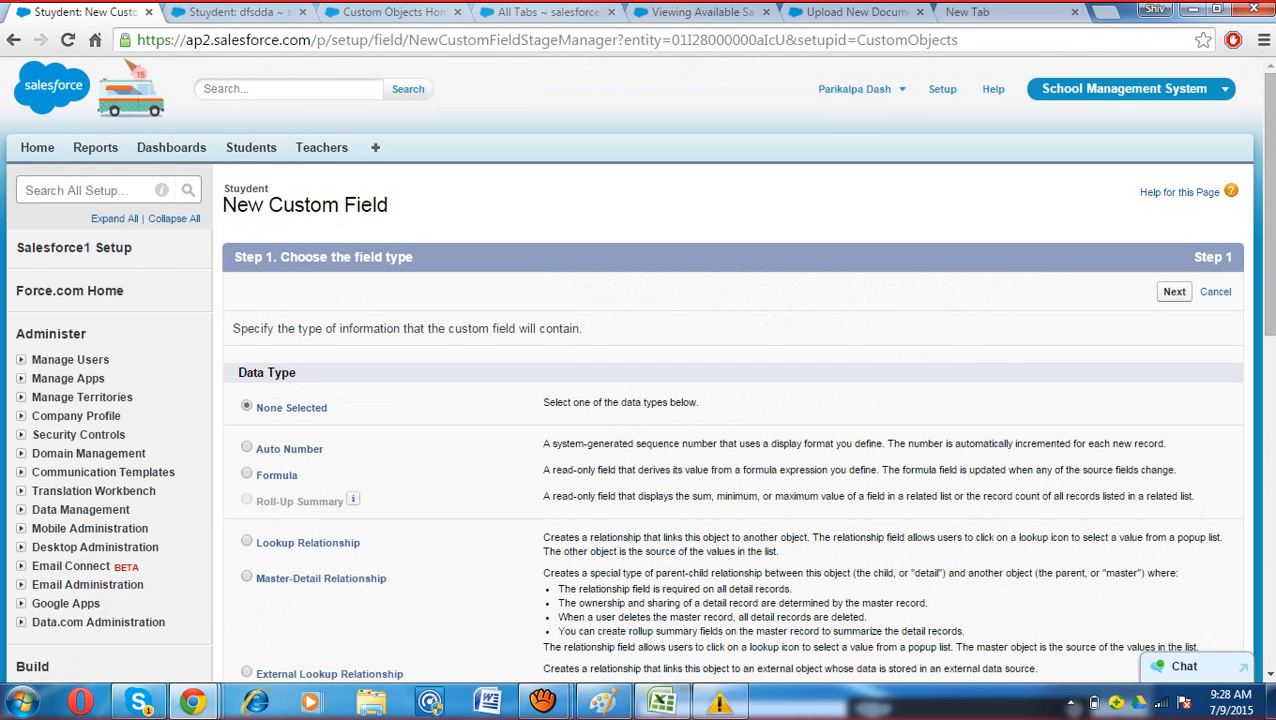
drag(543, 443, 814, 420)
scroll(814, 420, down, 1)
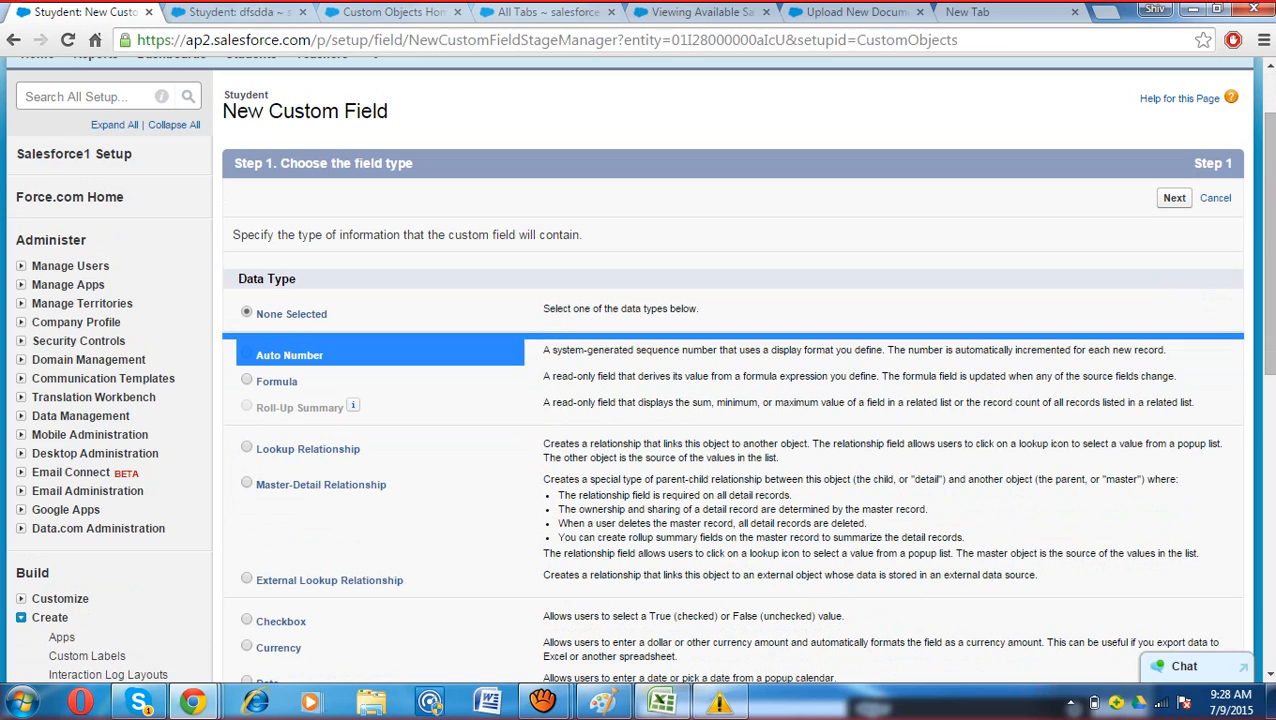
Step: Highlight the beginning of the Auto Number data type's description
click(814, 420)
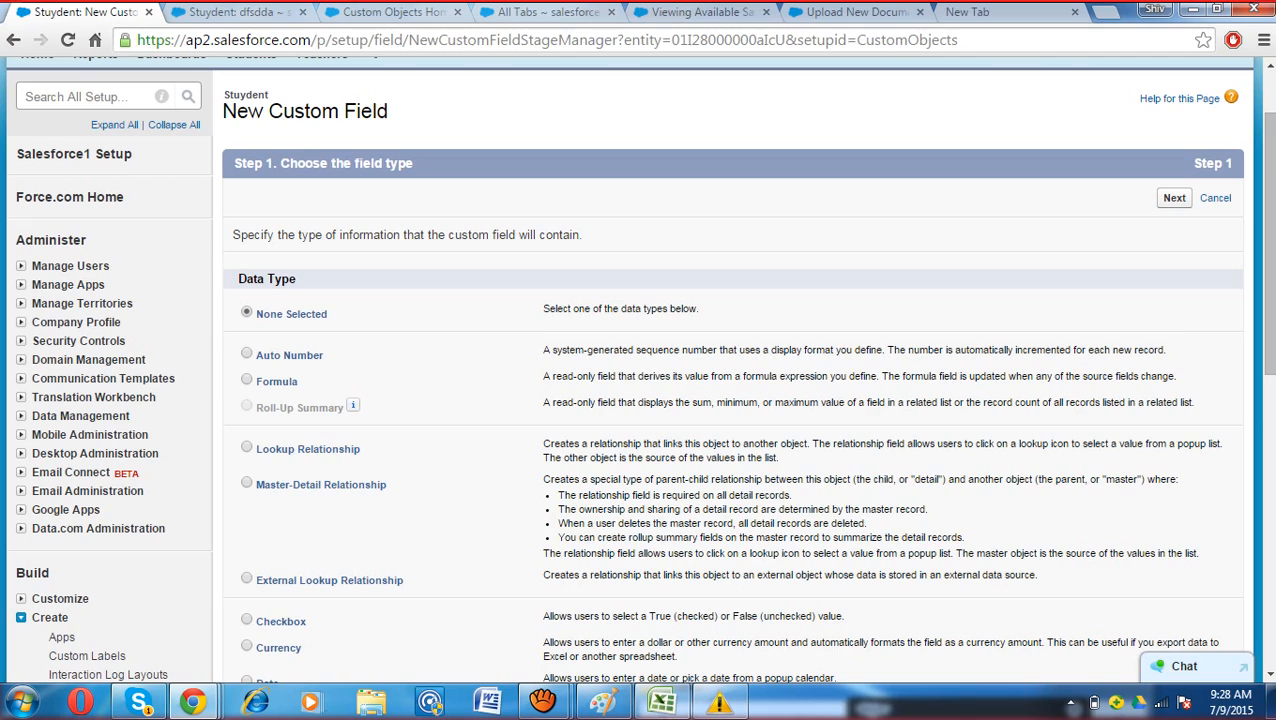
drag(543, 350, 721, 350)
click(721, 350)
Step: Switch to Skype, check the ongoing group call, and return to the New Custom Field page in Chrome
click(139, 702)
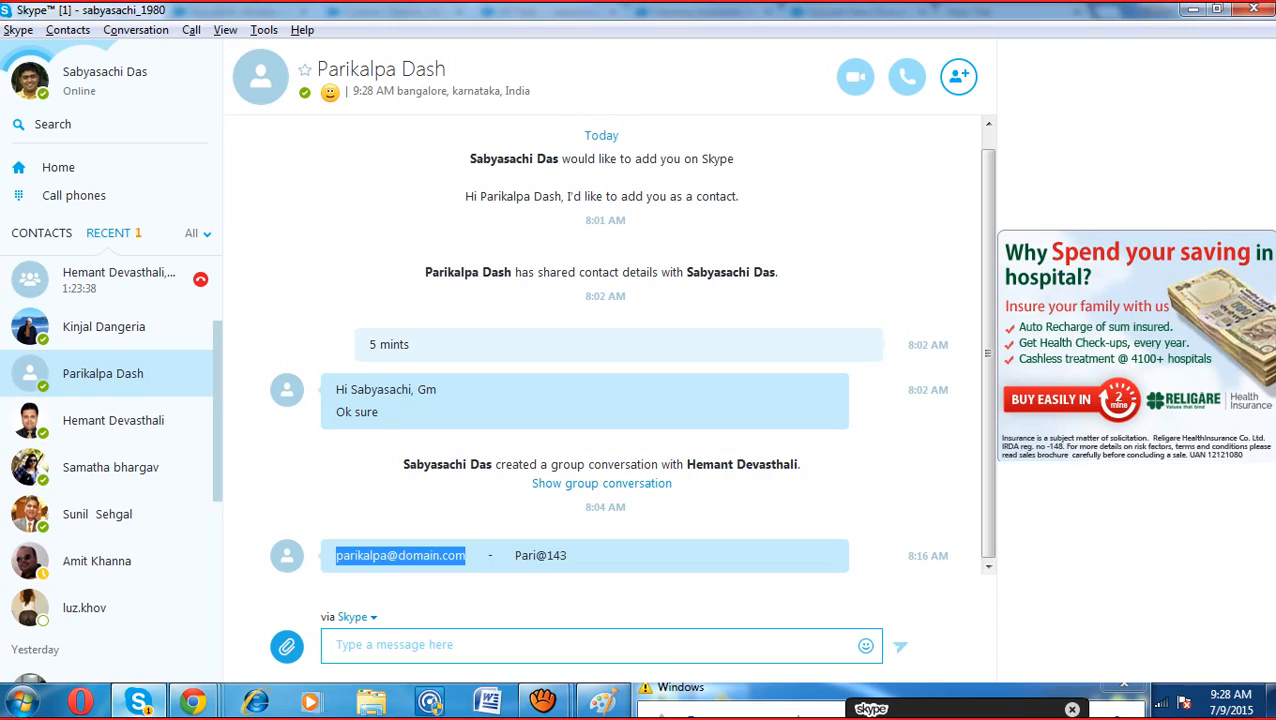
click(118, 279)
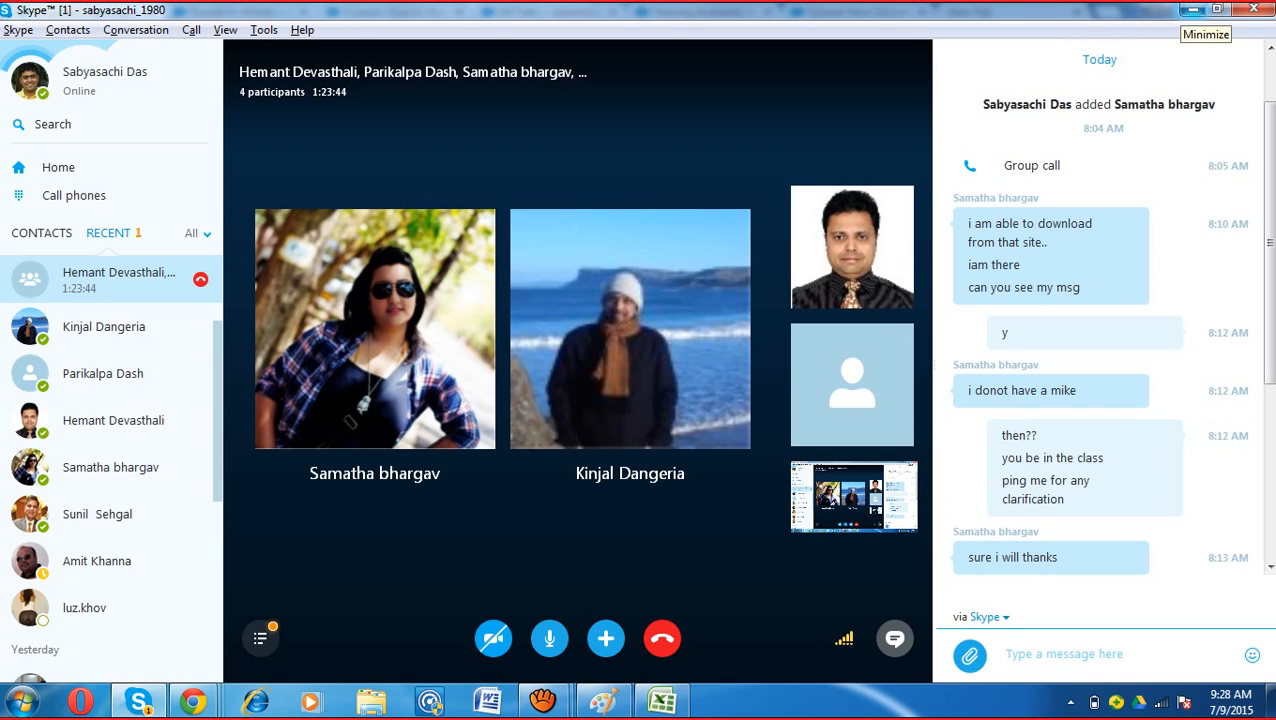
click(1192, 10)
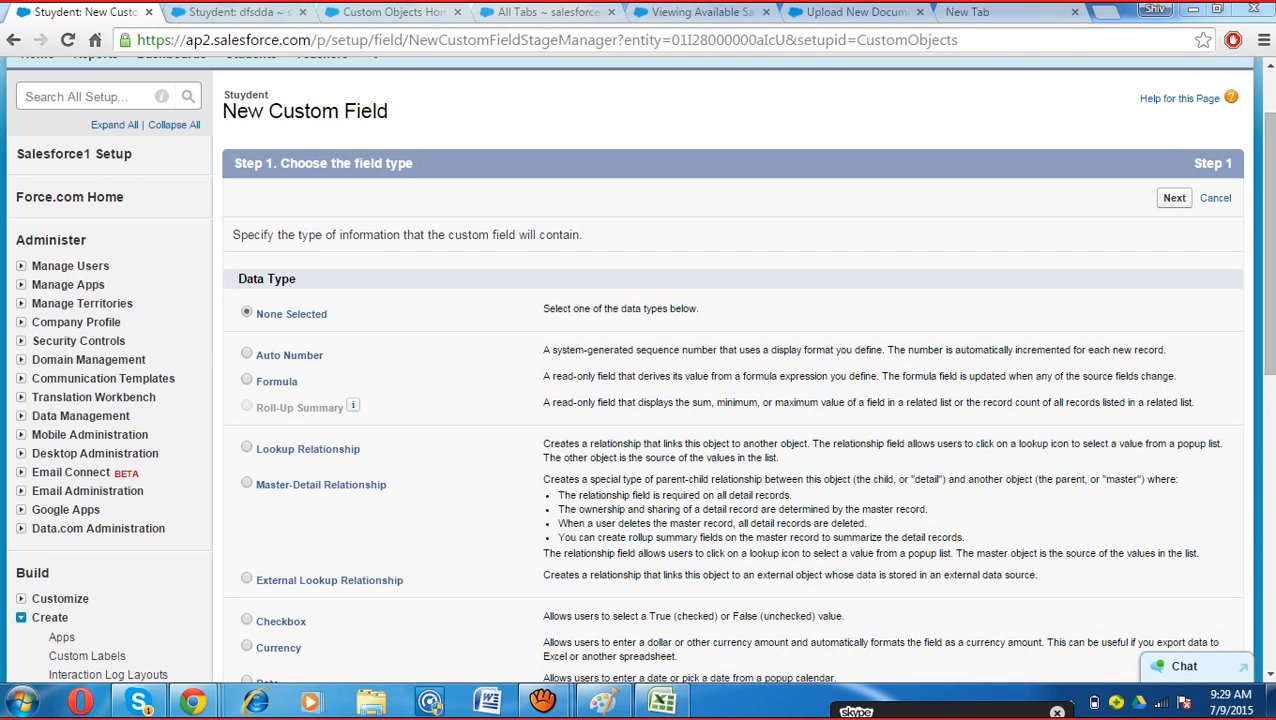
Step: Choose Auto Number as the field type, continue to the field details, and check the Stuydent Name field on the dfsdda record
click(246, 353)
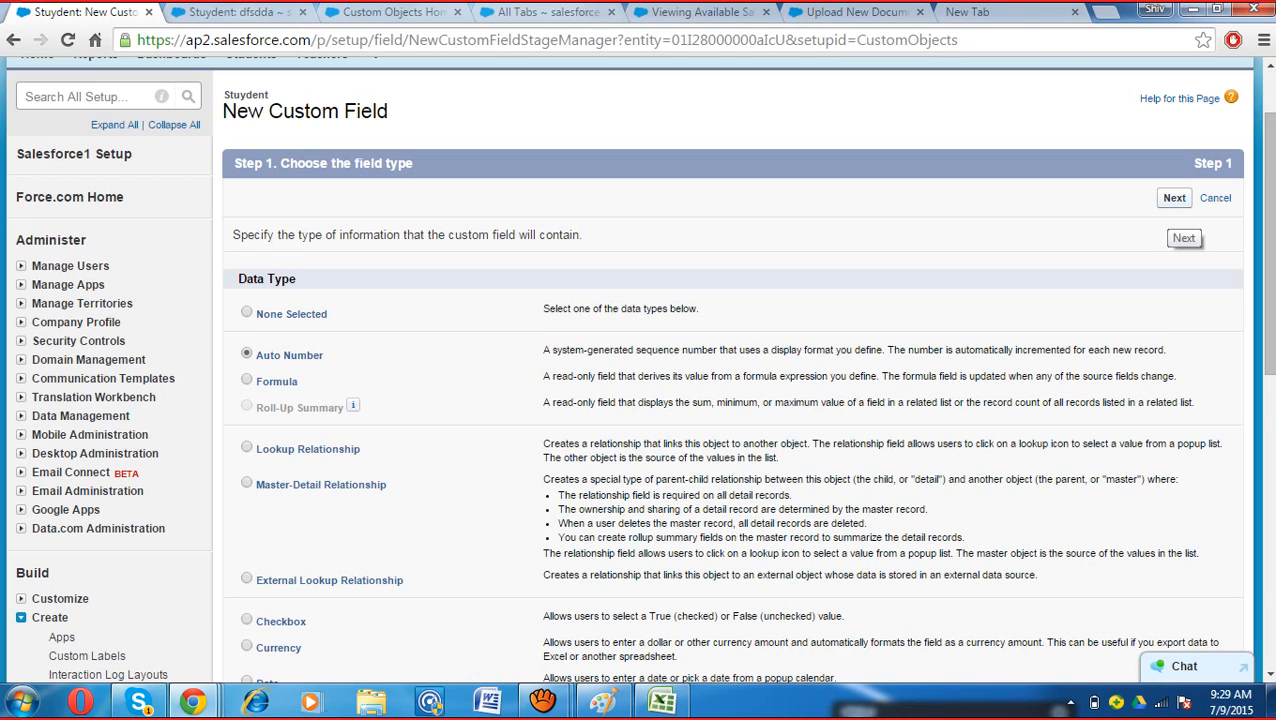
click(1174, 197)
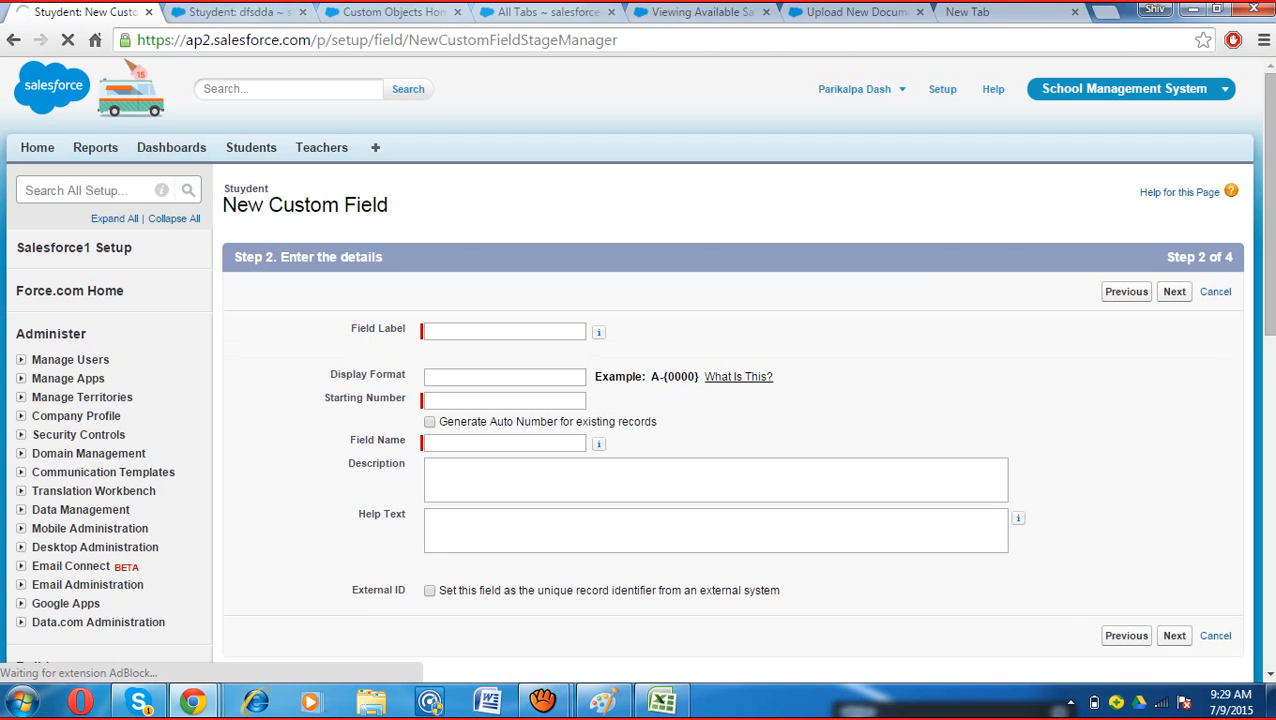
key(ctrl+Tab)
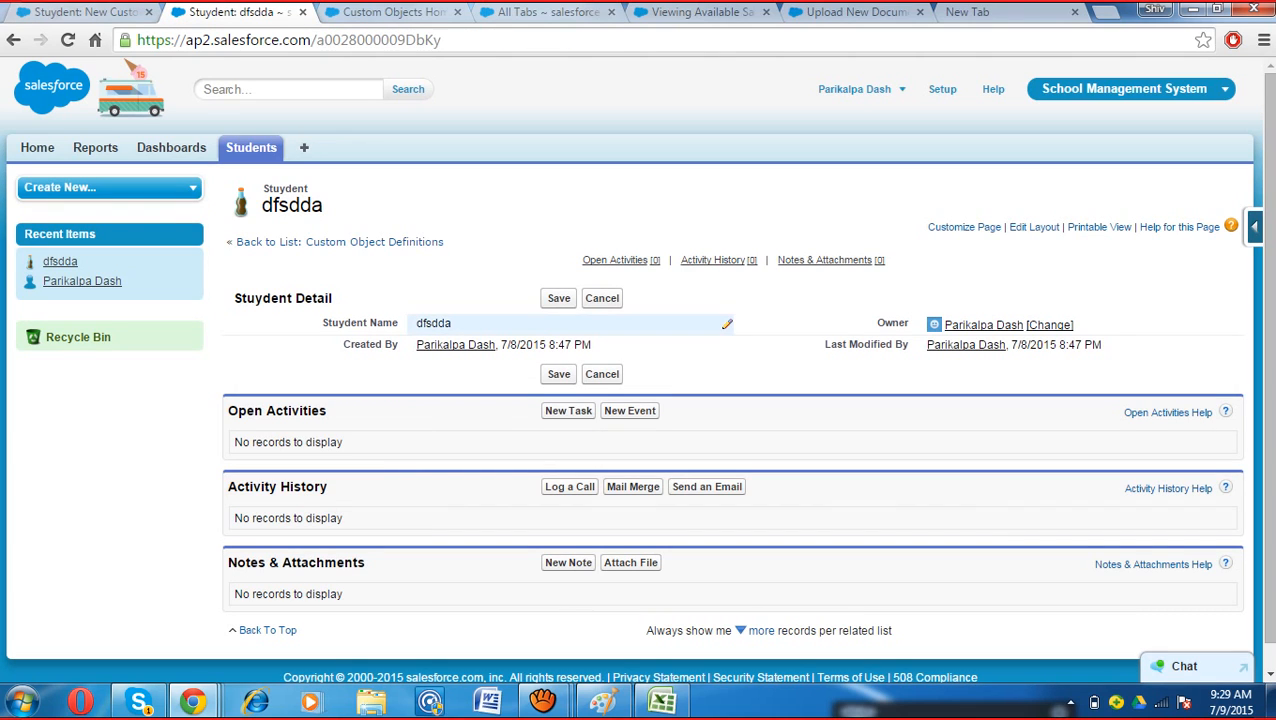
double_click(470, 323)
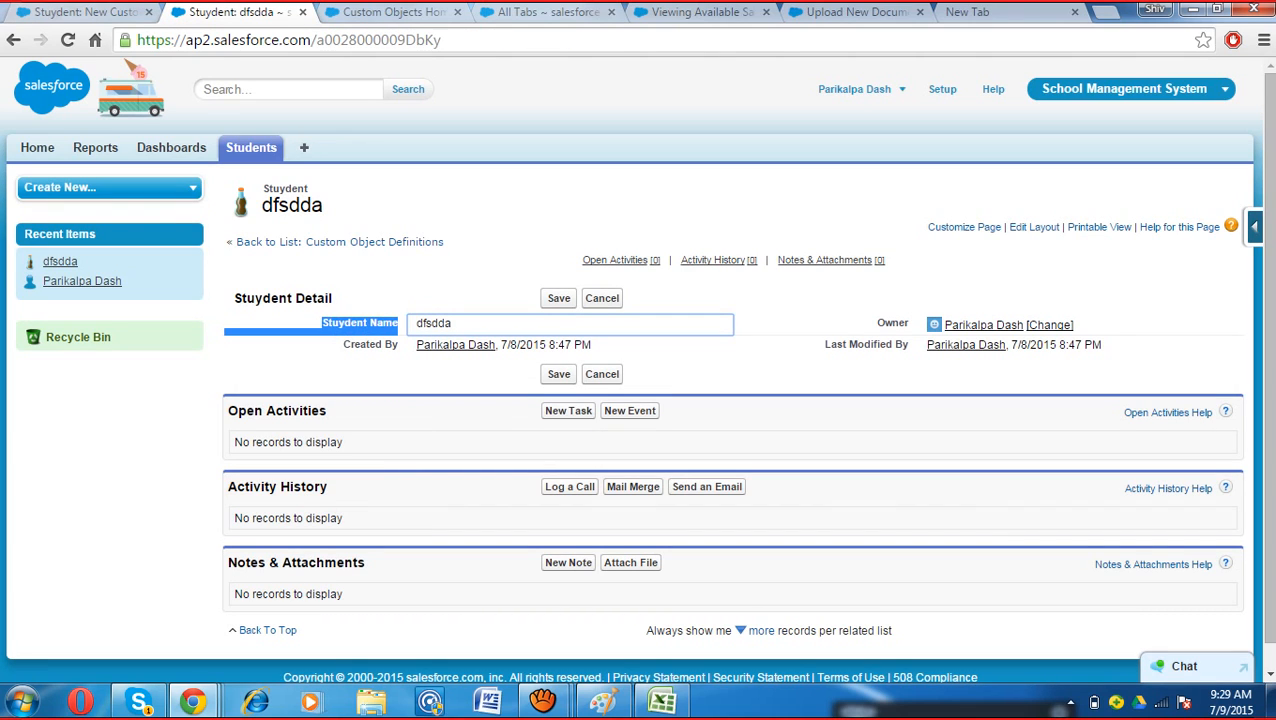
key(ctrl+shift+Tab)
Step: Set the new field's label to Student Id
click(505, 332)
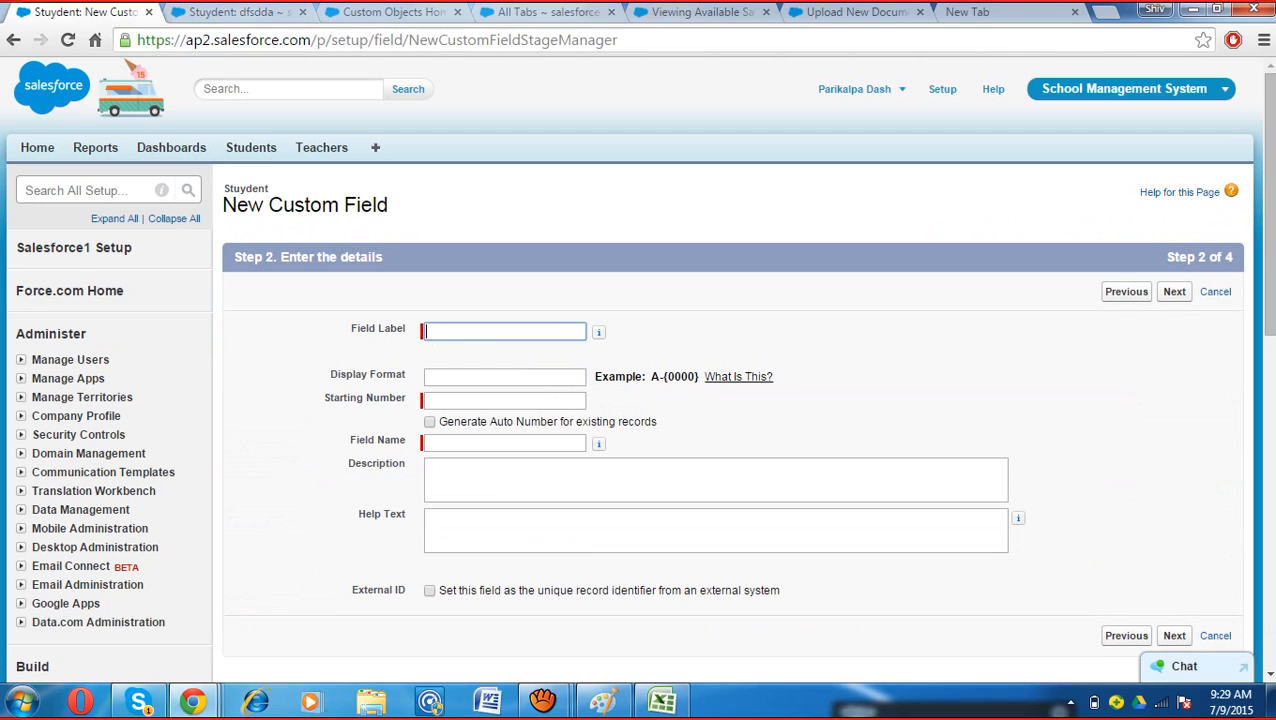
text(Student Id)
click(599, 331)
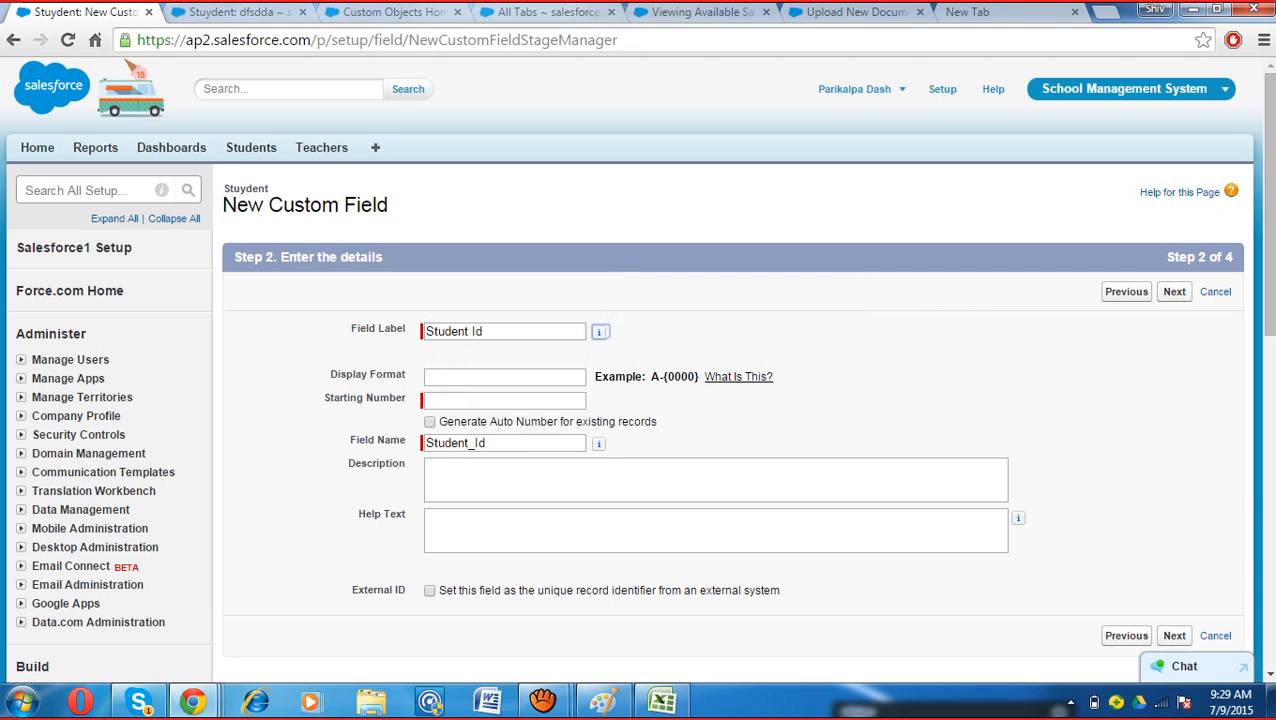
drag(662, 422, 609, 444)
click(662, 443)
Step: Copy the example format A-{0000} into the Display Format and change its prefix to give IIPM-{0000}
drag(699, 377, 650, 377)
key(ctrl+c)
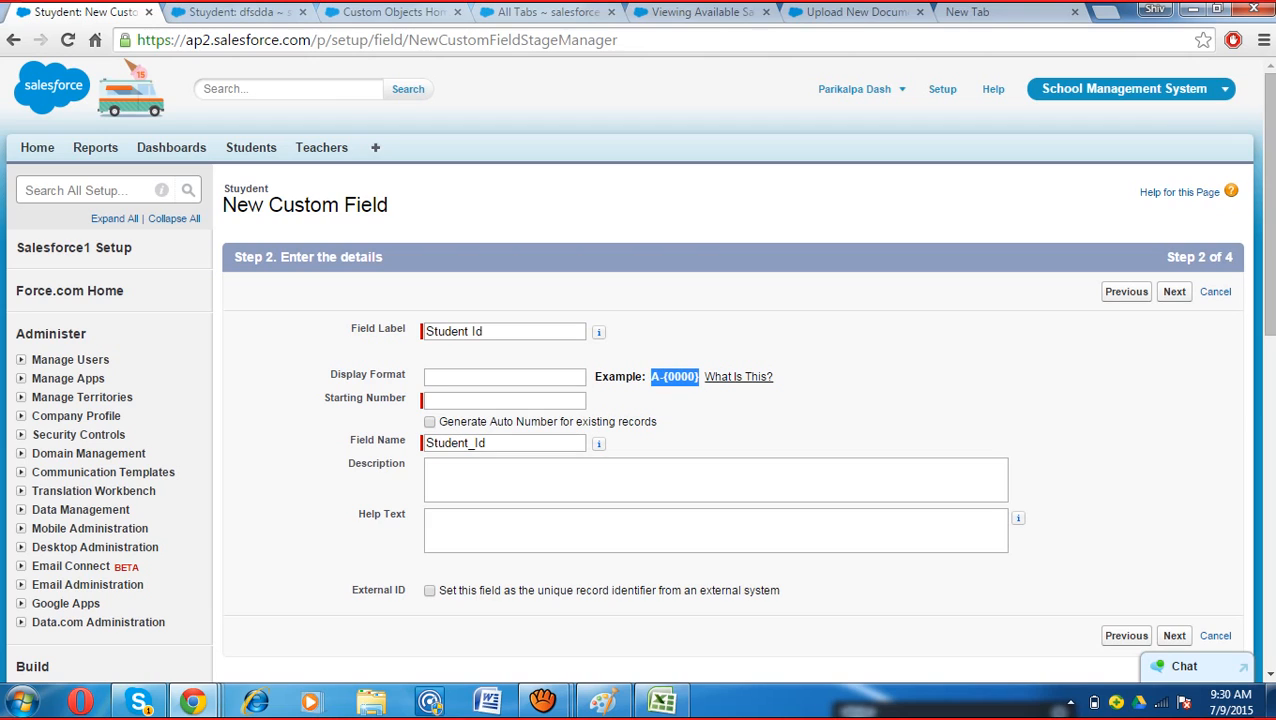
click(430, 377)
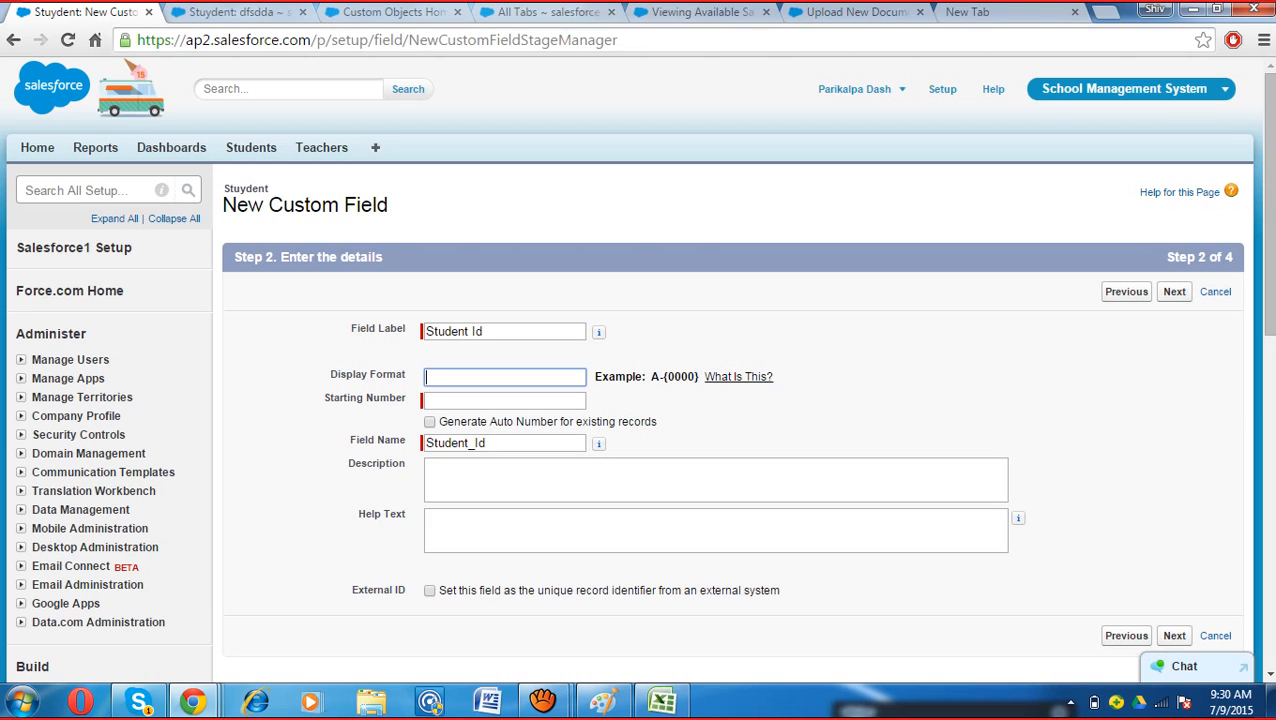
key(ctrl+v)
drag(436, 377, 426, 377)
text(IIPM)
key(Right)
key(Right)
key(Right)
key(Right)
key(Right)
key(Right)
key(Right)
key(Tab)
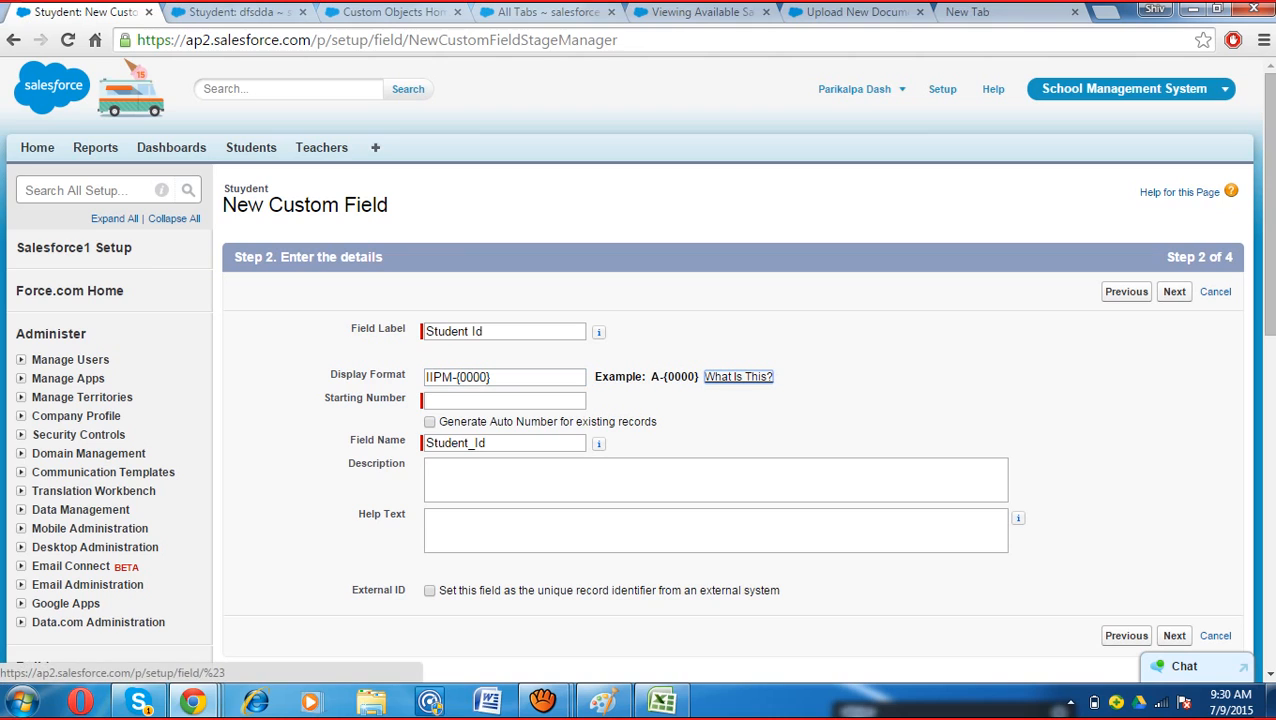
Step: Set the Starting Number to 1 and continue to the field-level security settings
key(Tab)
text(1)
drag(738, 403, 736, 424)
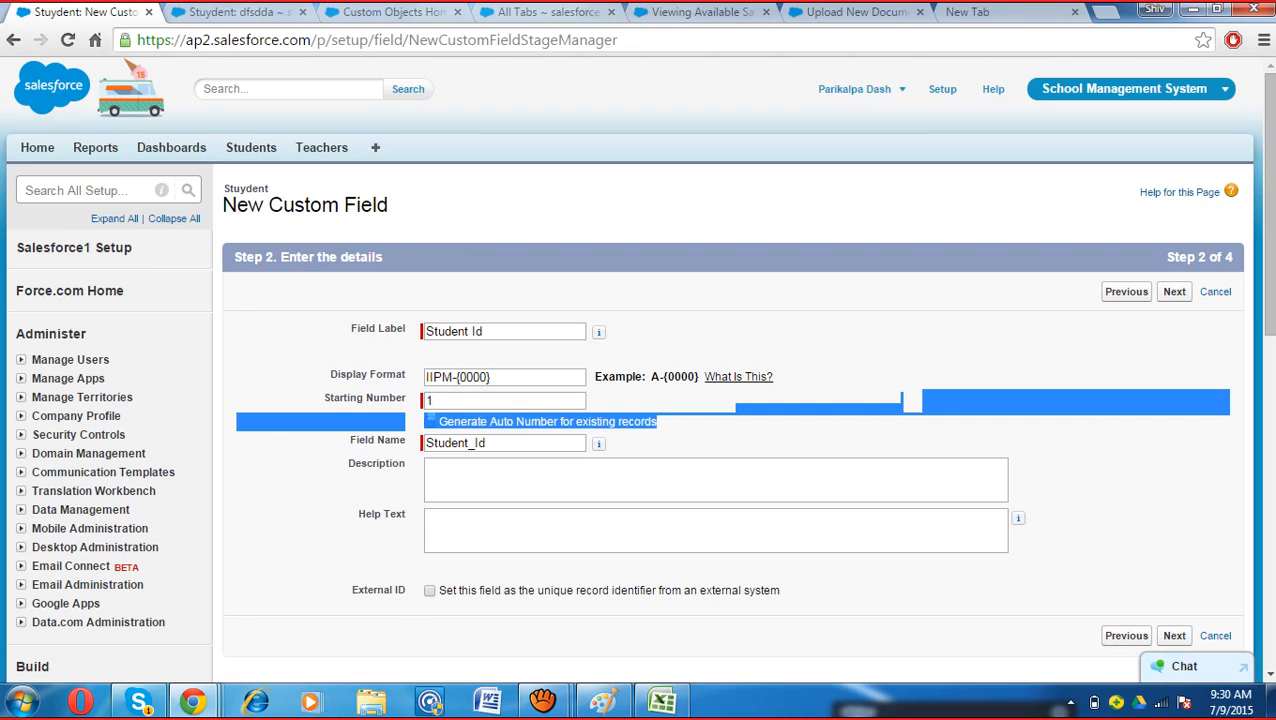
scroll(730, 400, down, 1)
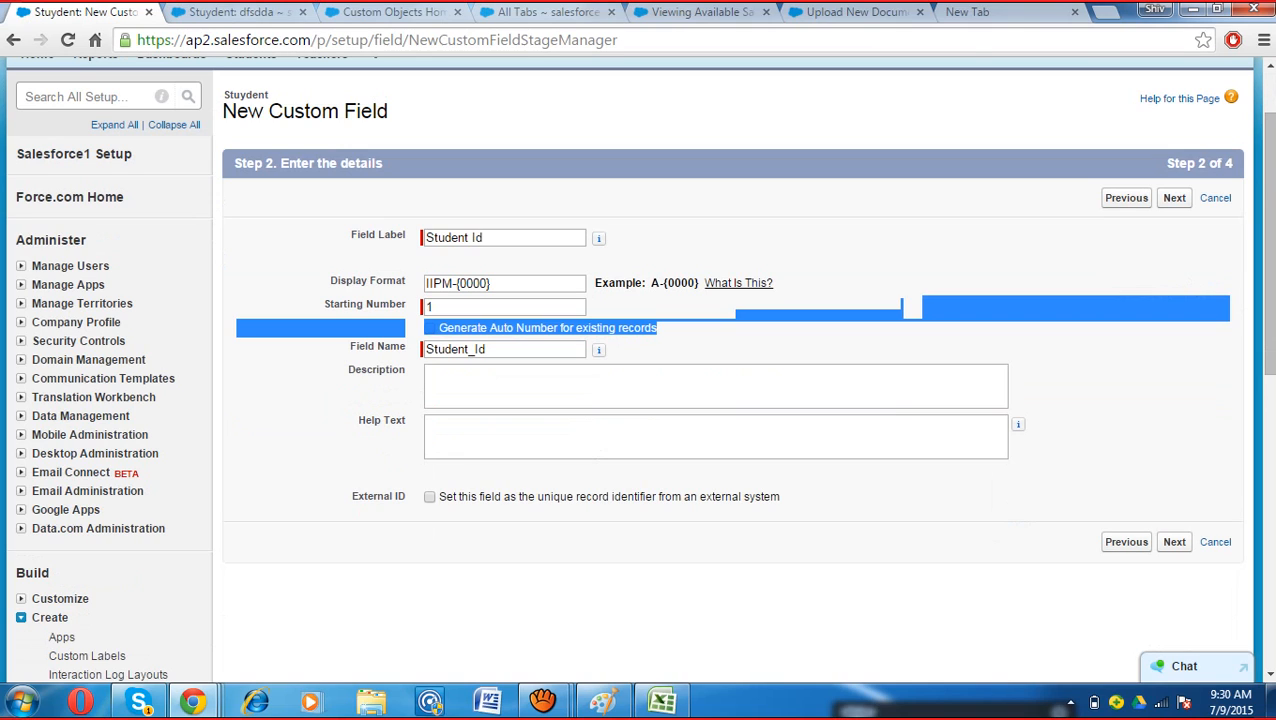
click(911, 308)
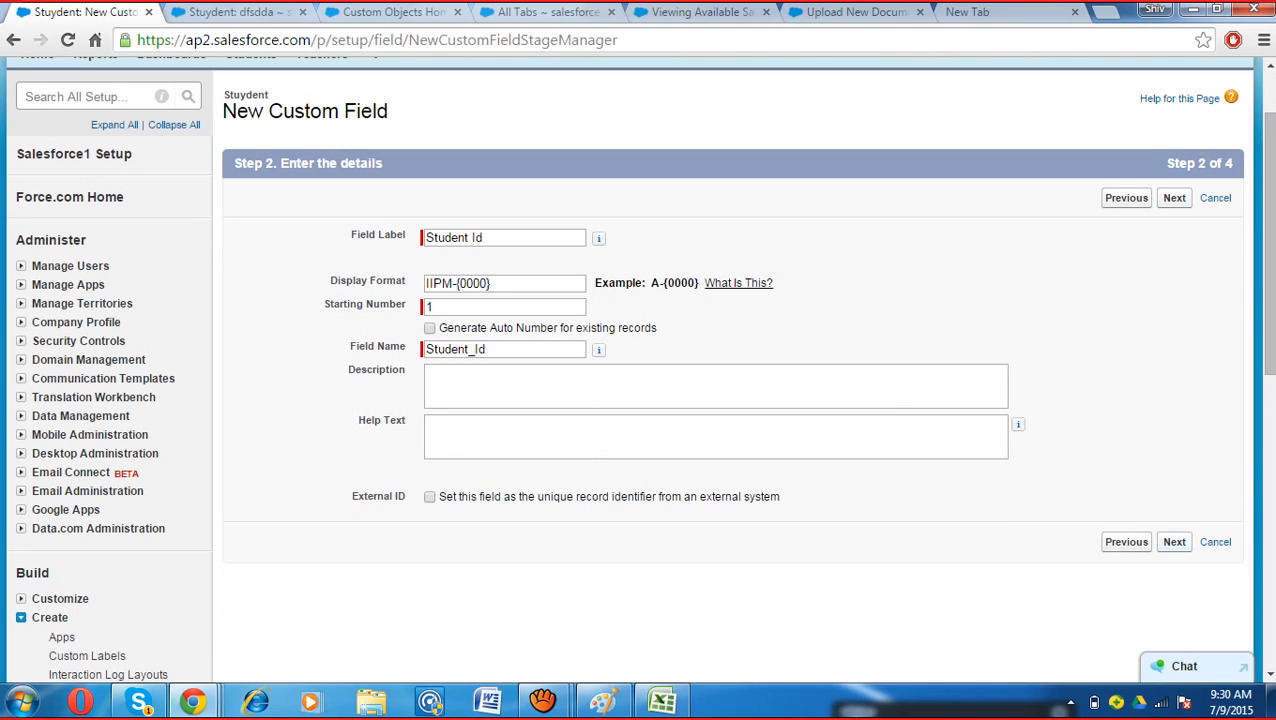
click(1174, 541)
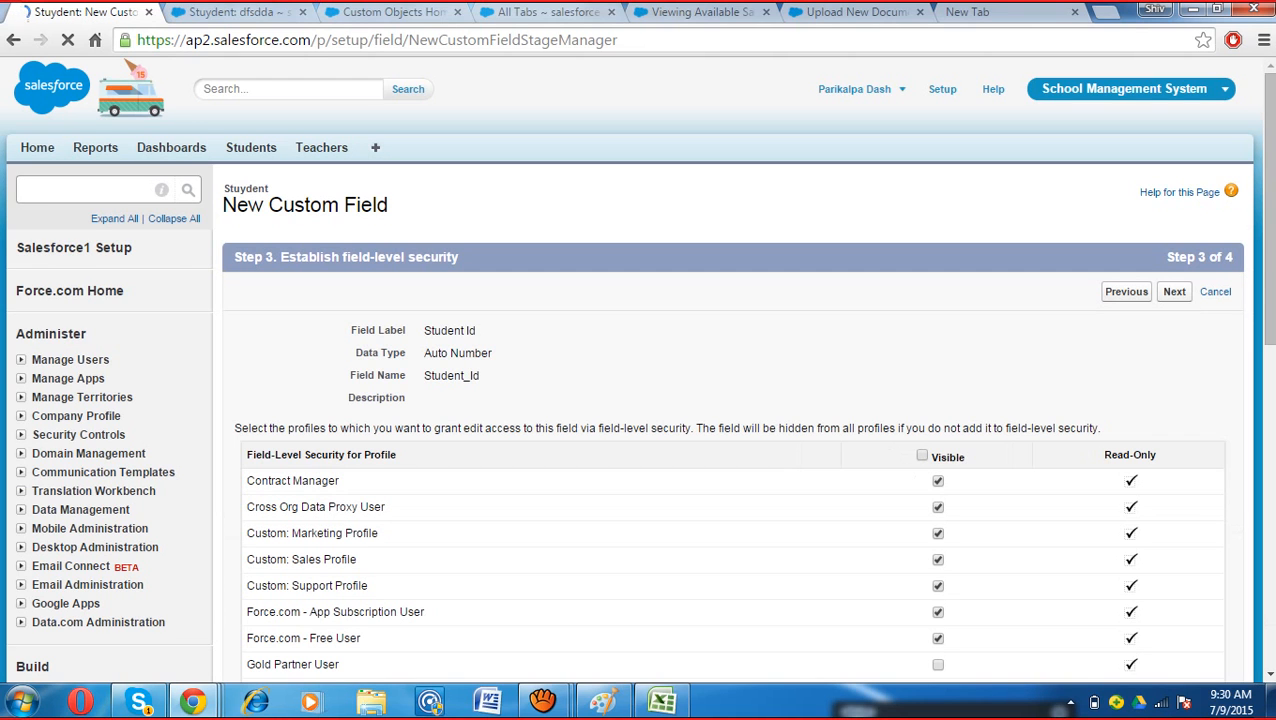
Step: Make the Student Id field visible to all profiles and continue to the page layout settings
scroll(640, 400, down, 3)
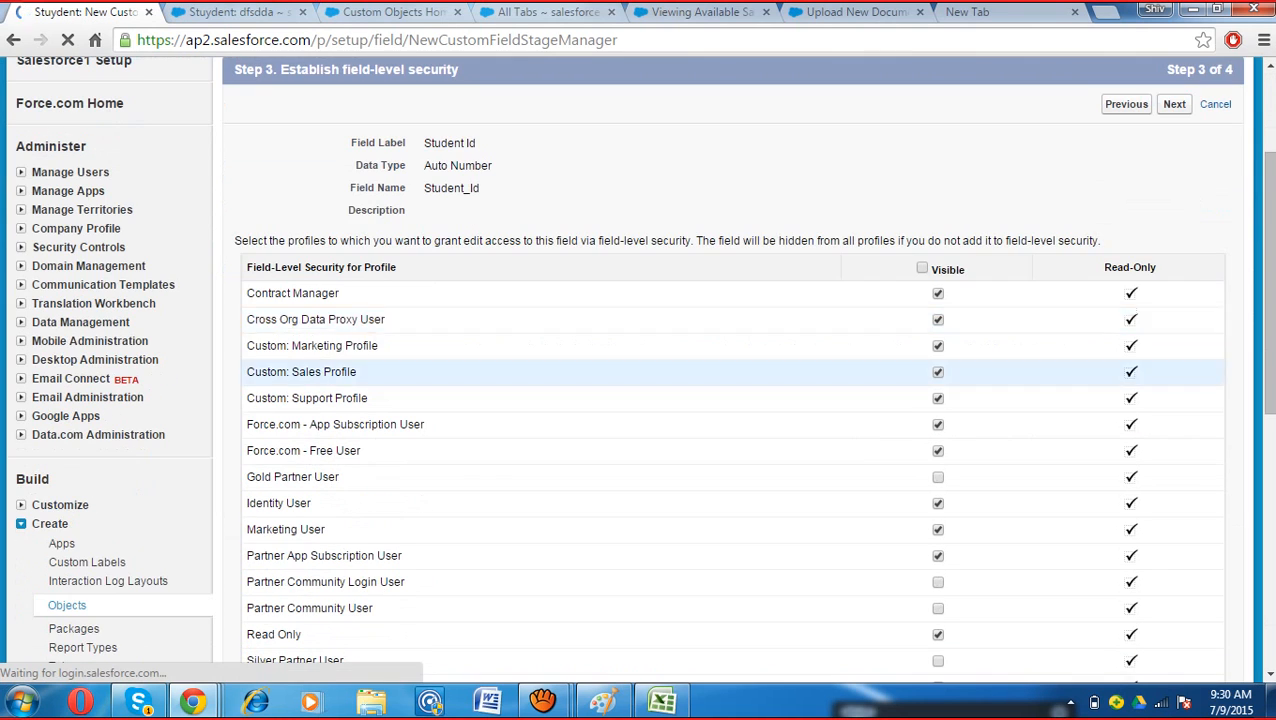
scroll(700, 450, down, 3)
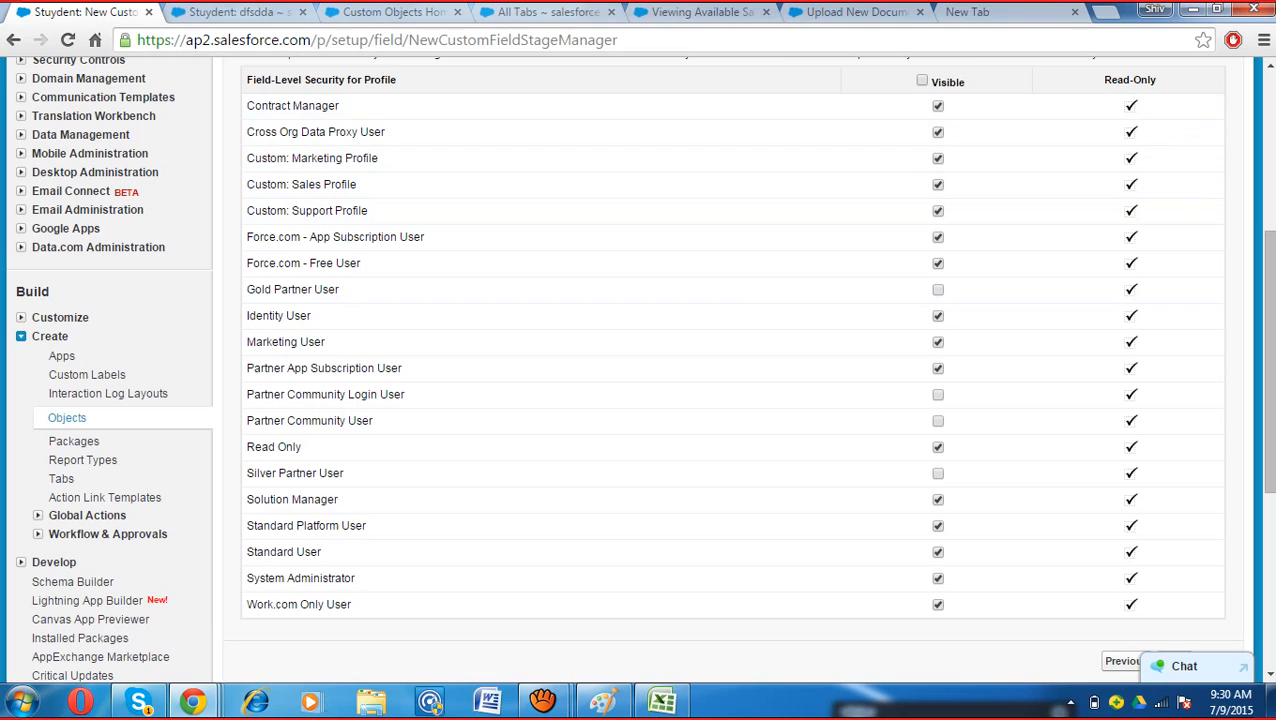
click(922, 80)
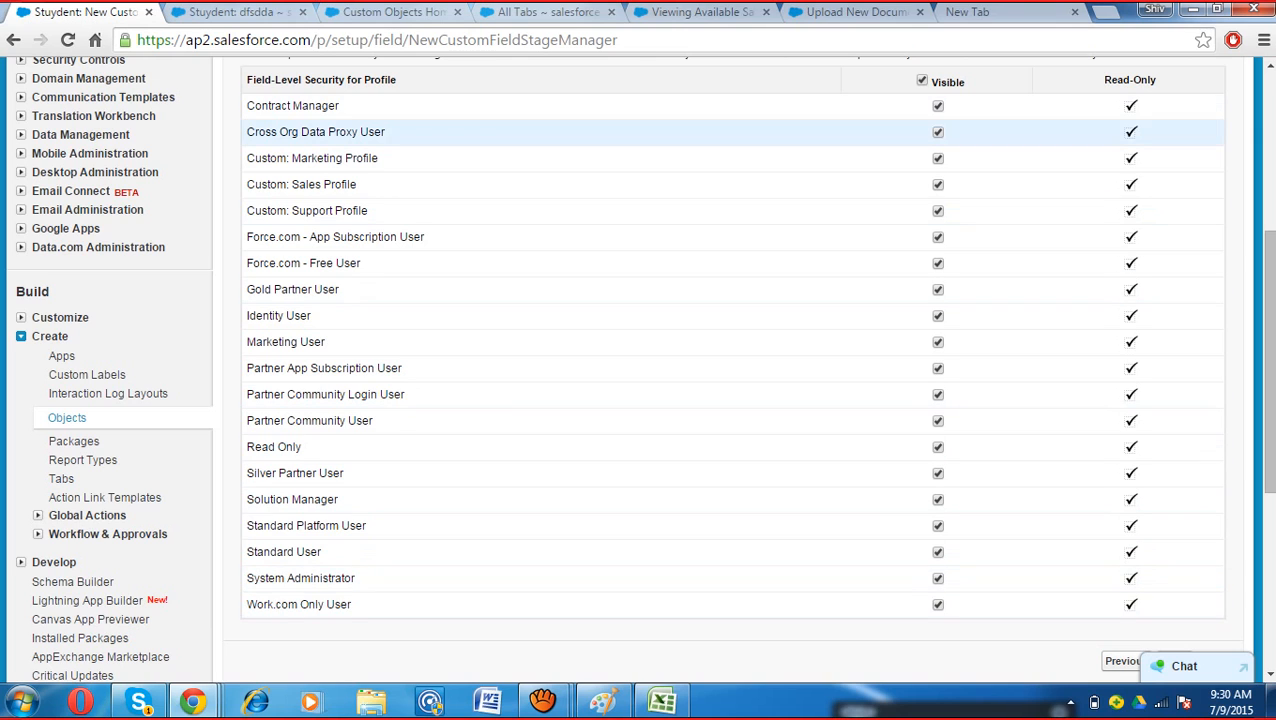
scroll(640, 360, down, 3)
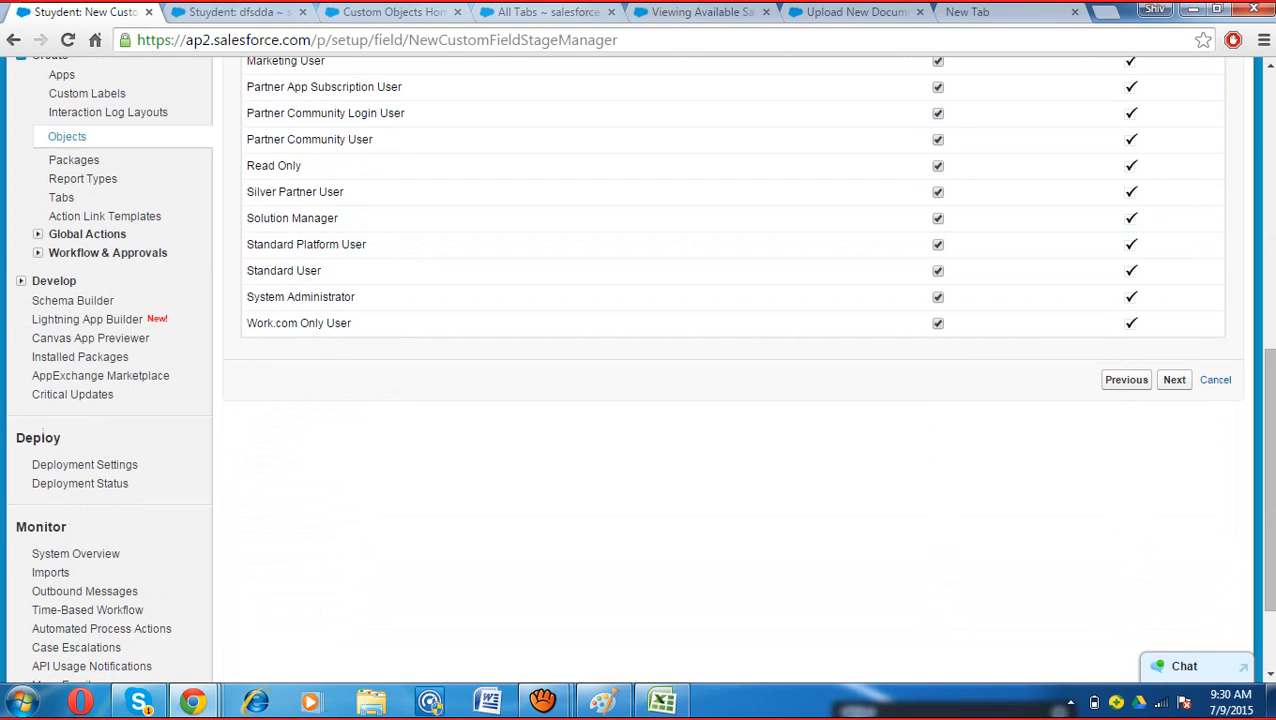
click(1174, 379)
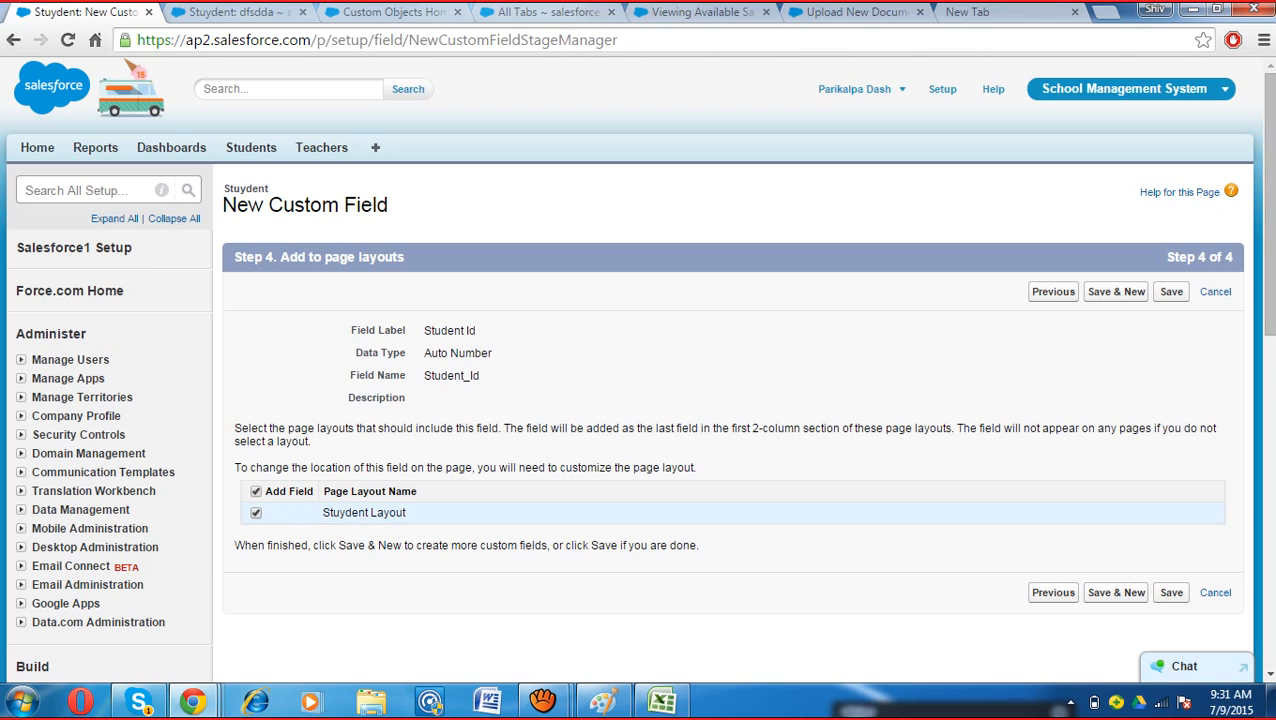
Step: Save the Student Id field with the Stuydent Layout, then reload the dfsdda record and highlight its Student Id label
scroll(730, 400, down, 1)
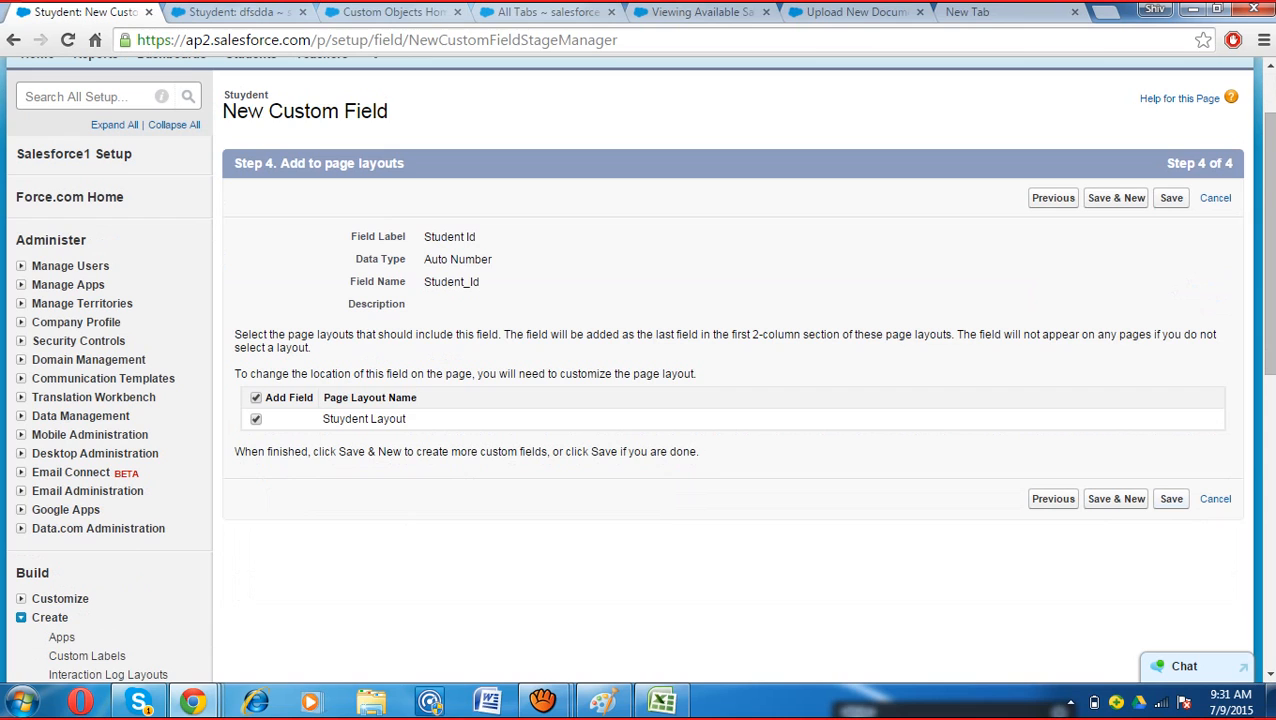
click(1171, 498)
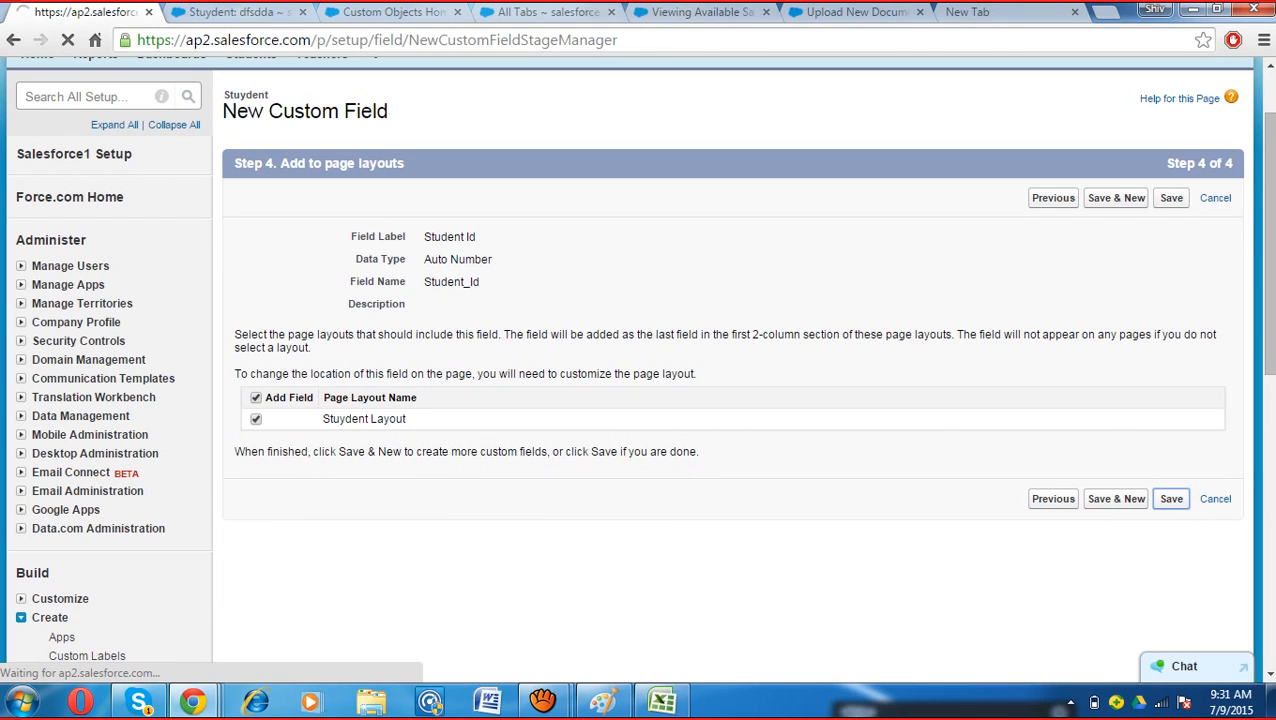
key(ctrl+Tab)
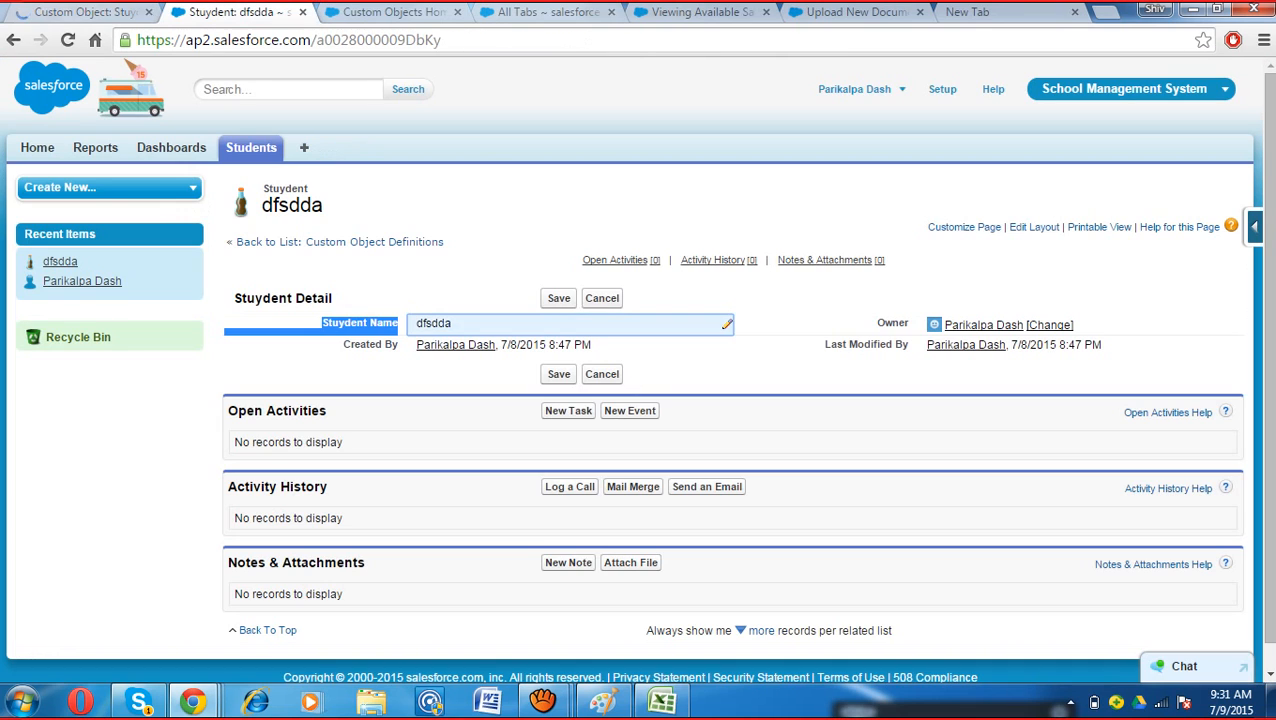
key(ctrl+l)
key(Return)
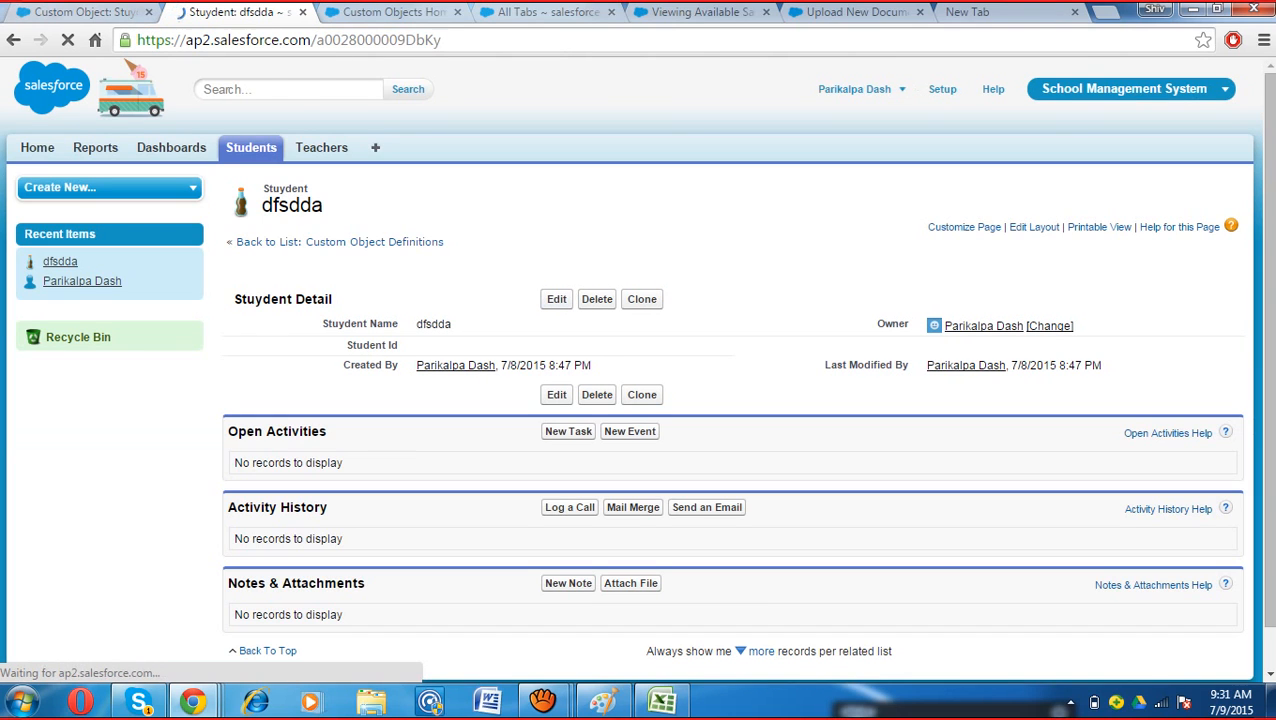
drag(345, 344, 398, 350)
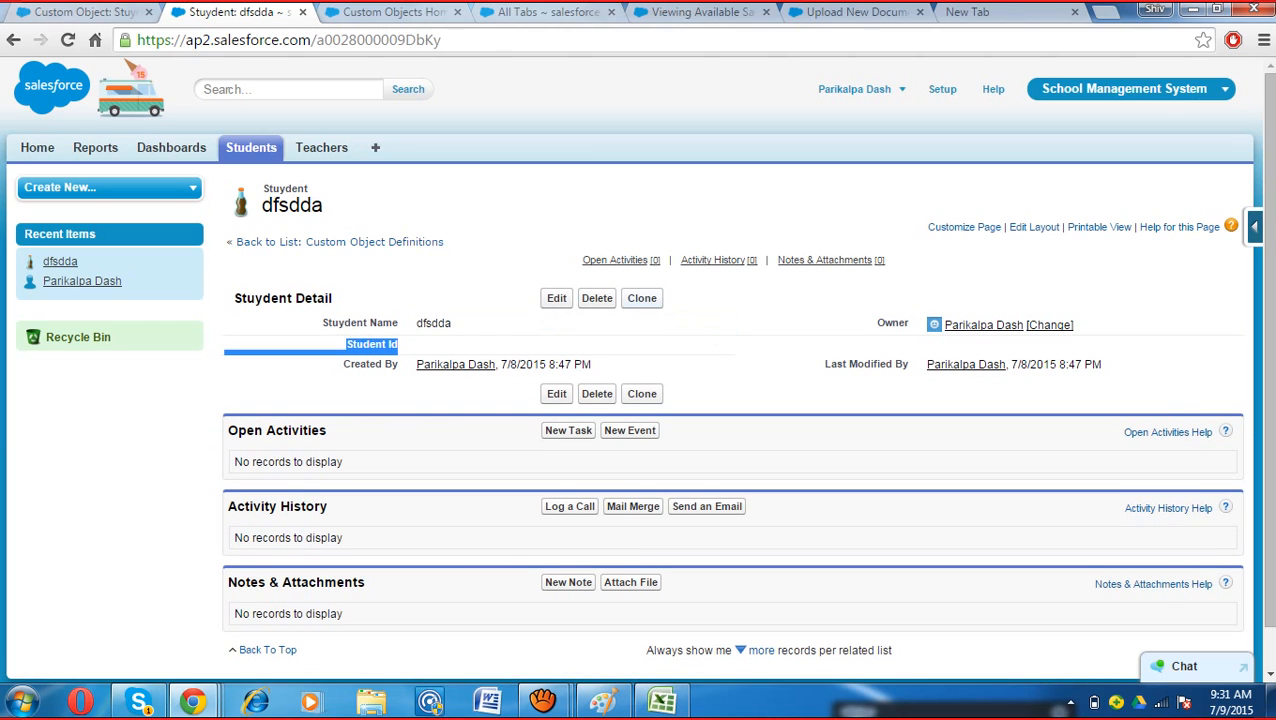
Step: Clone the dfsdda record under the Stuydent Name dsafdsfs, save it, and highlight the numeric part of its Student Id
click(642, 298)
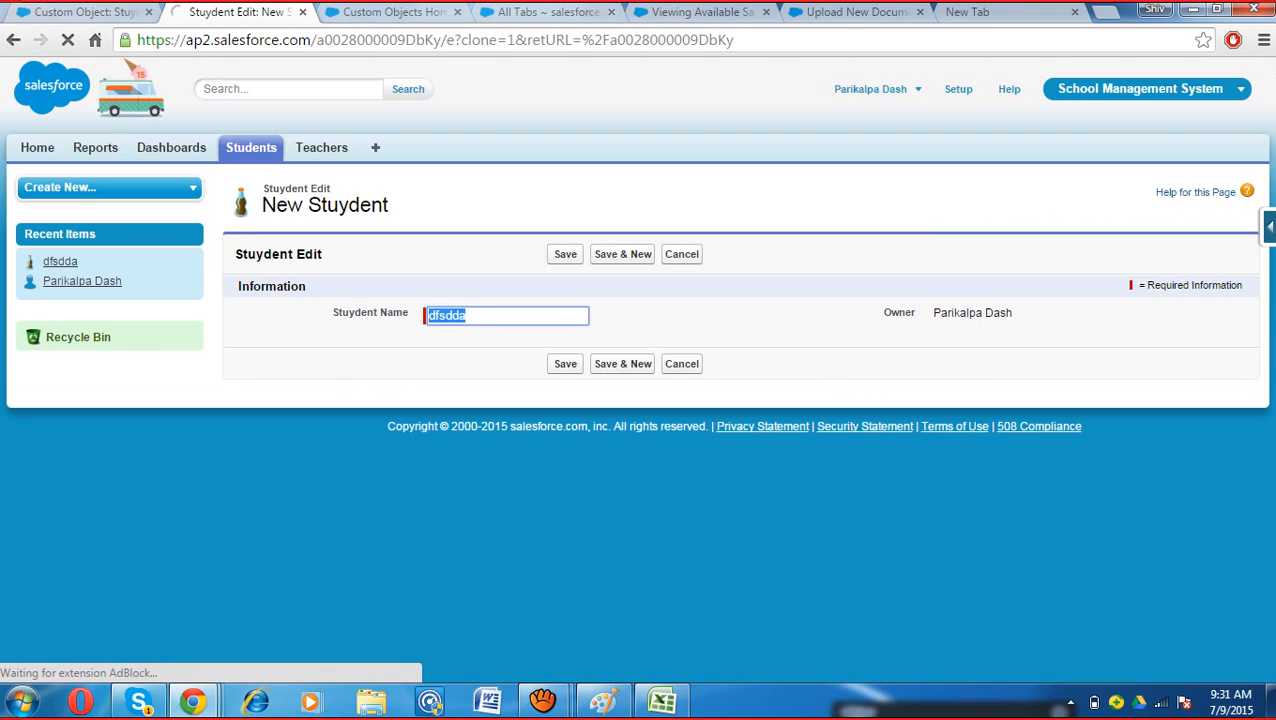
text(dsafdsfs)
key(Return)
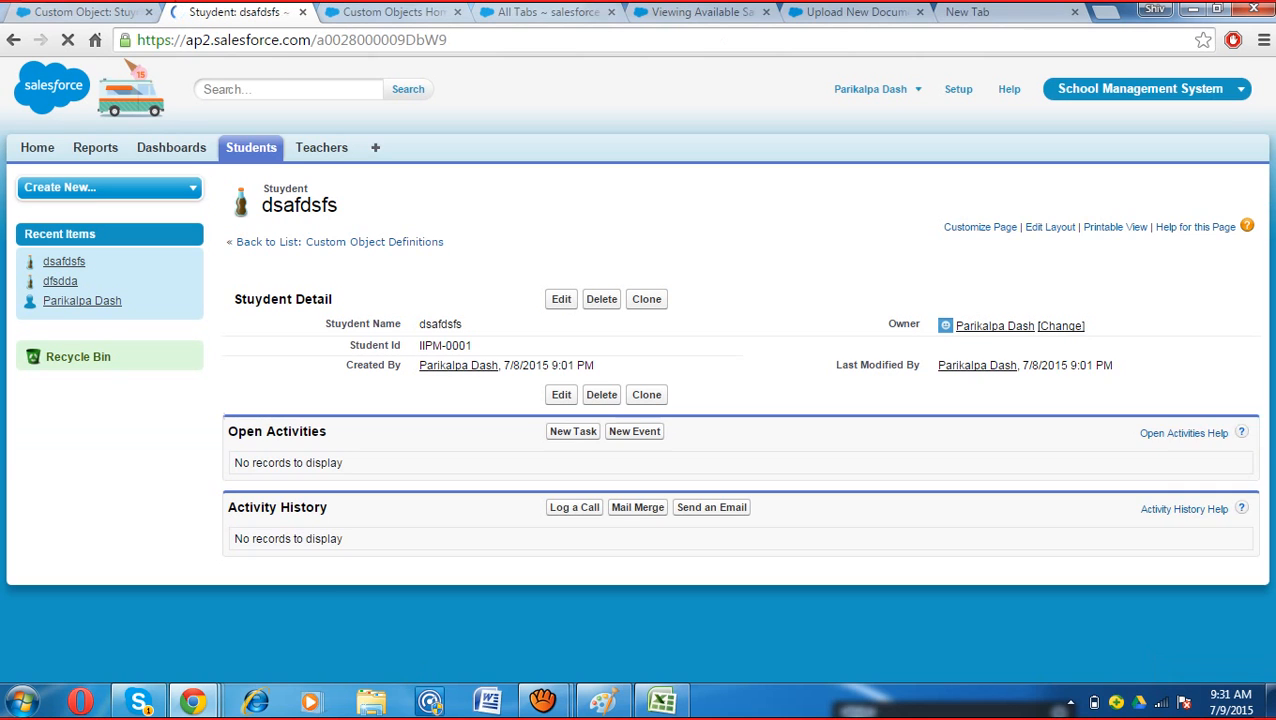
double_click(457, 345)
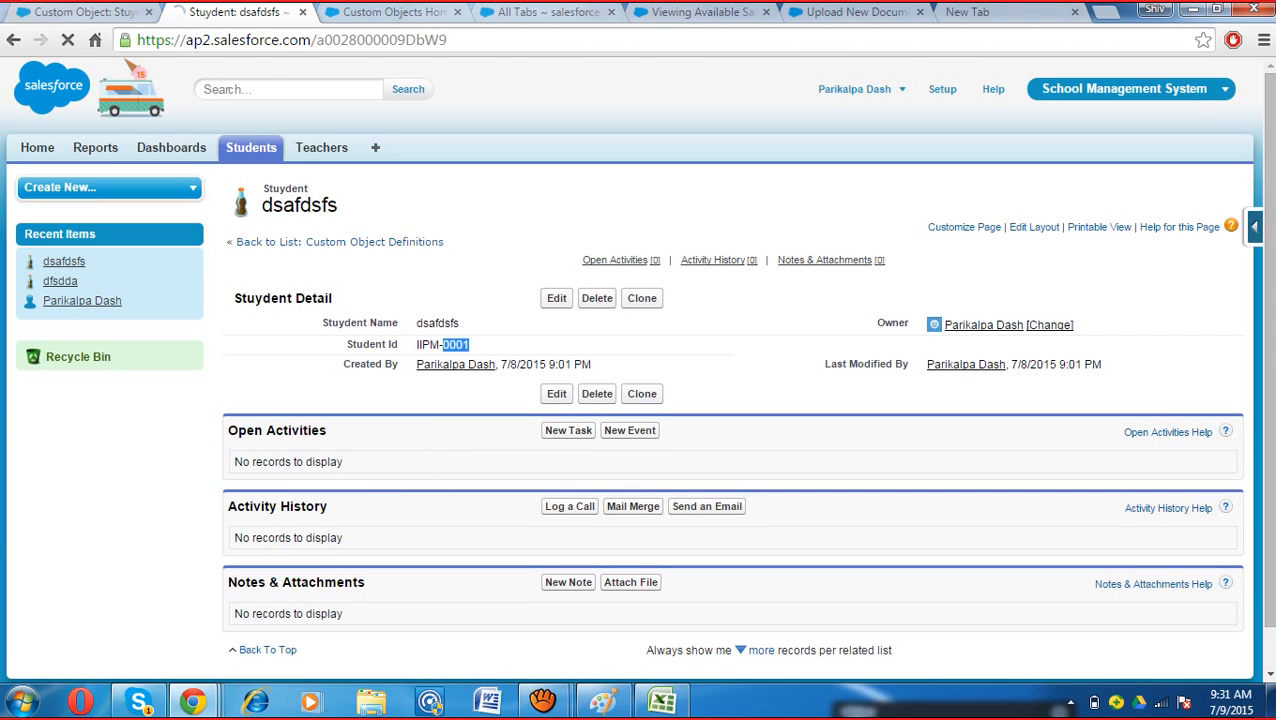
mouse_move(615, 260)
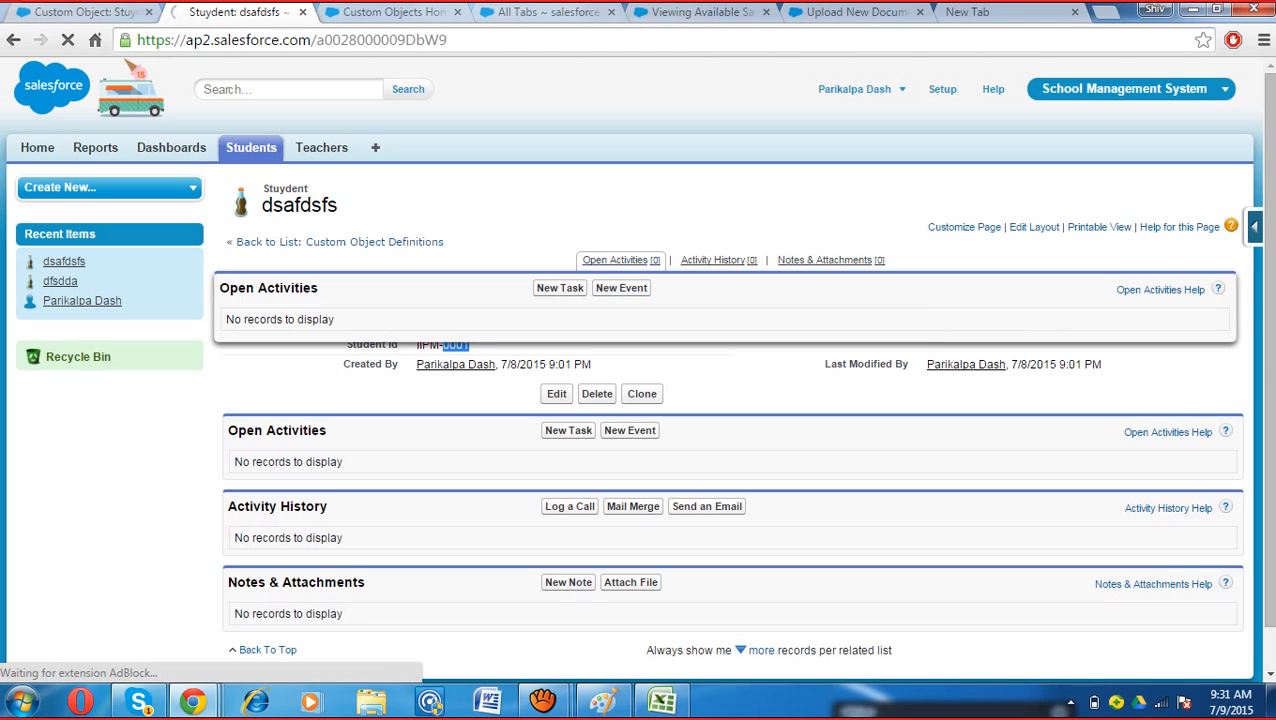
Step: Return to the Stuydent object definition, review the Student Id row under Custom Fields & Relationships, and start another custom field
key(ctrl+shift+Tab)
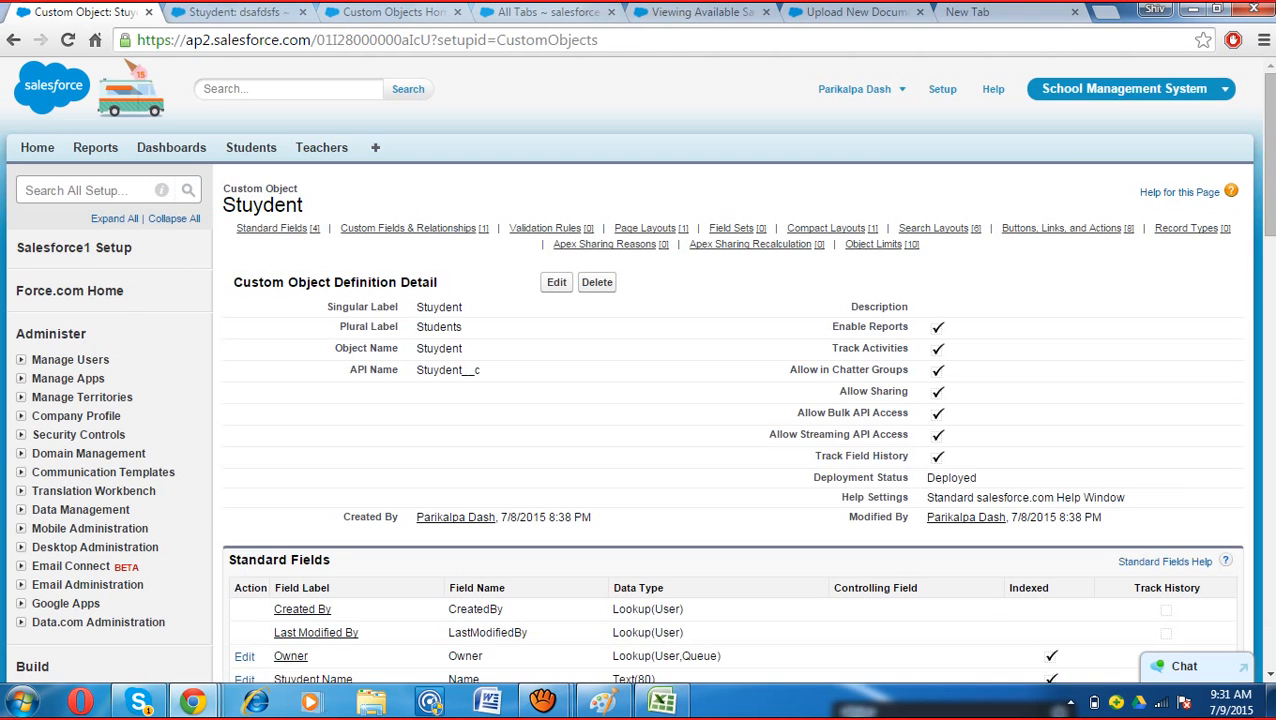
scroll(730, 400, down, 4)
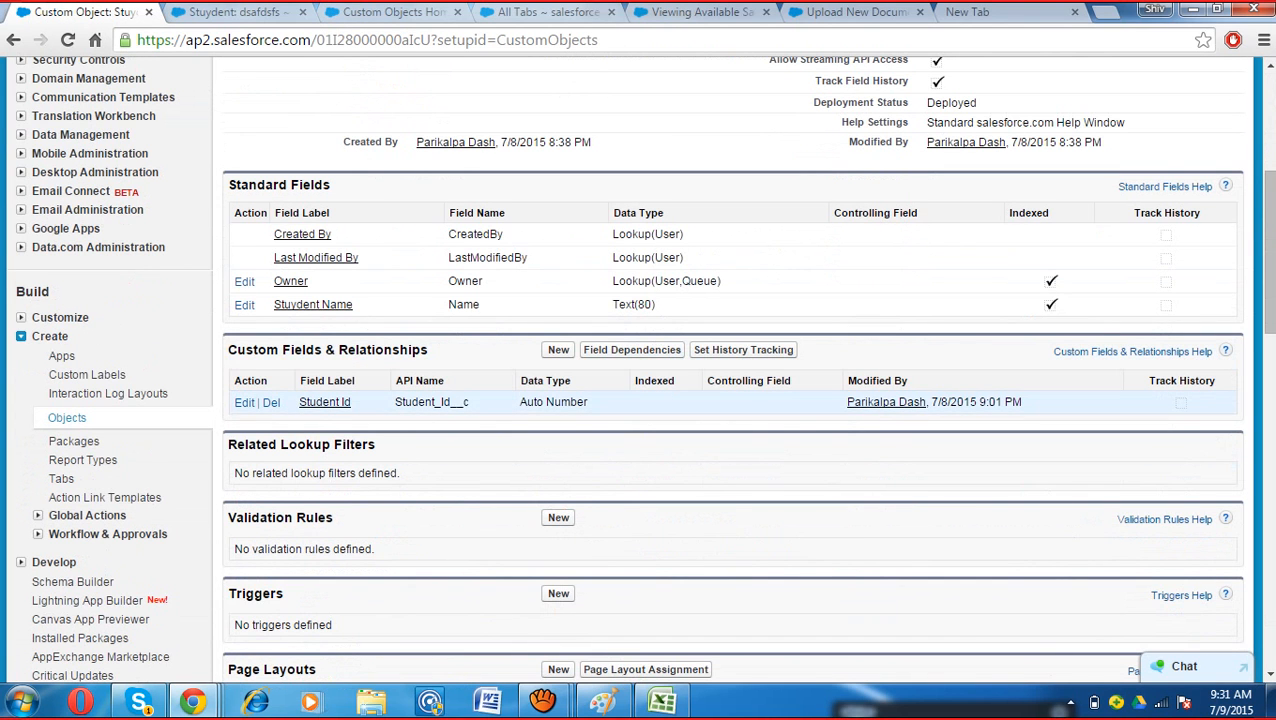
drag(415, 380, 570, 402)
click(635, 402)
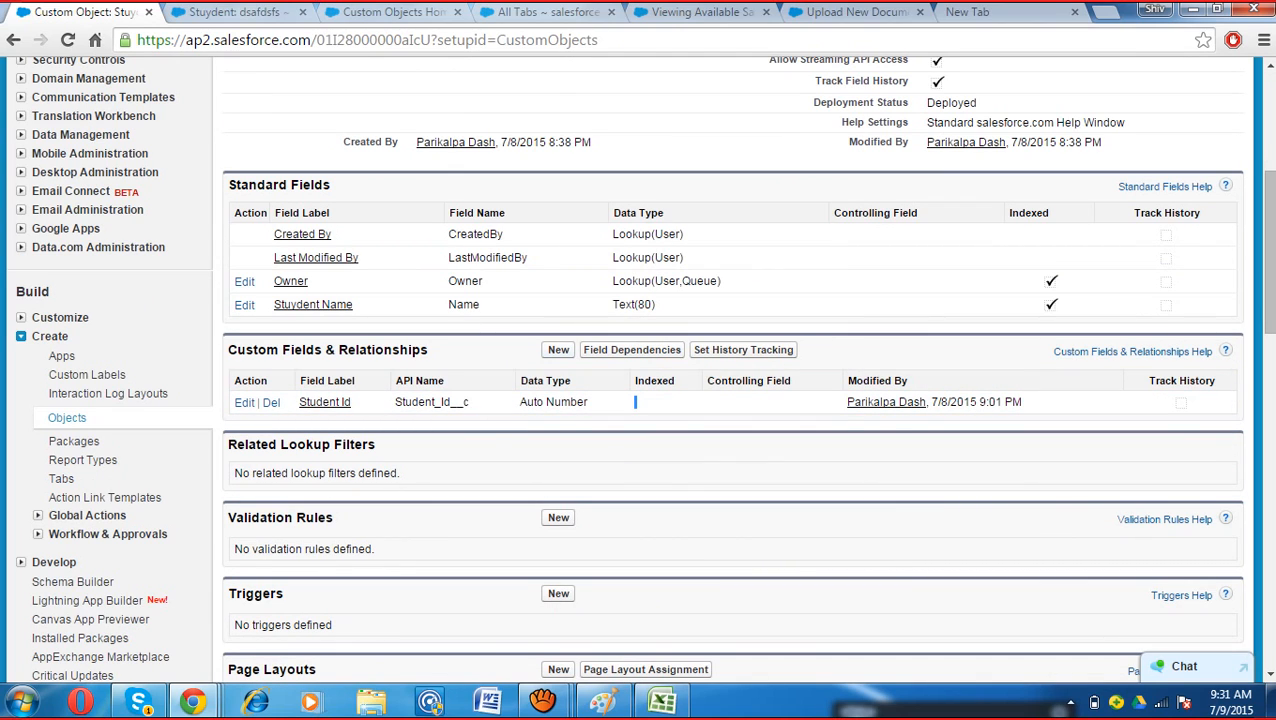
click(558, 349)
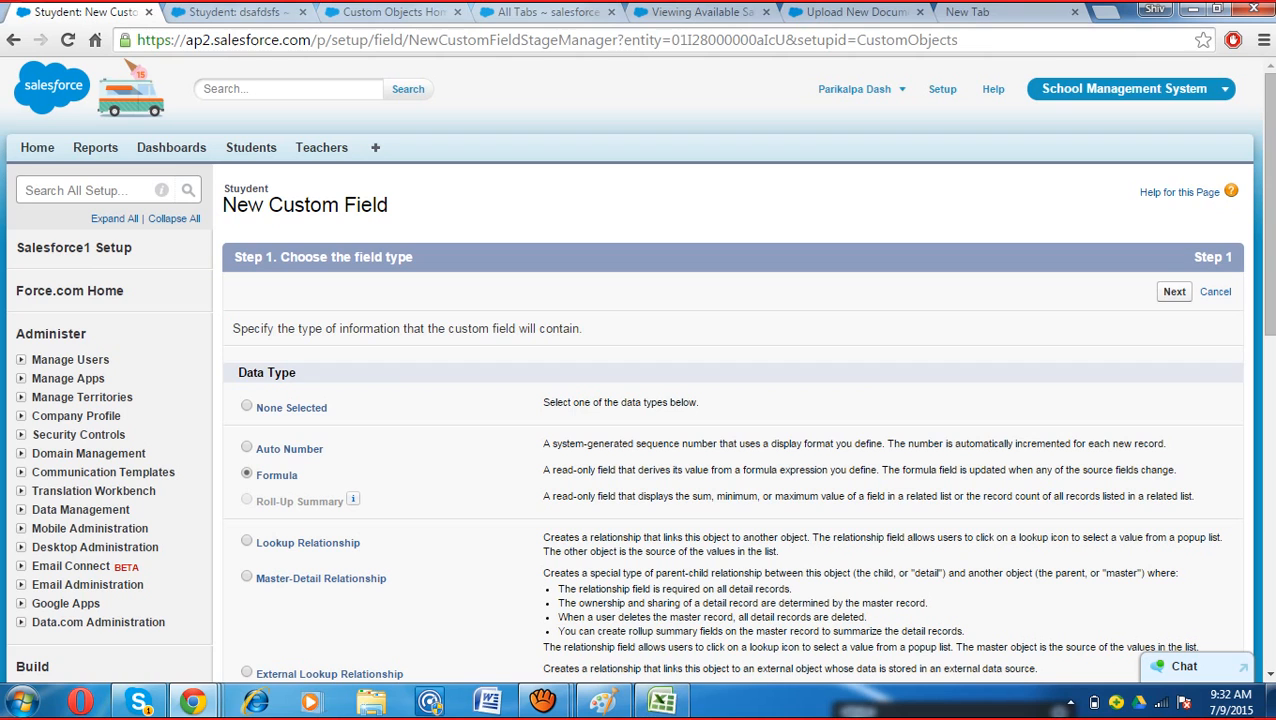
Step: Highlight the Formula type's description, switch to the Excel workbook, and enter 10000 in E16 and 5000 in F16 of Sheet2
drag(577, 470, 865, 470)
click(661, 701)
scroll(640, 400, down, 2)
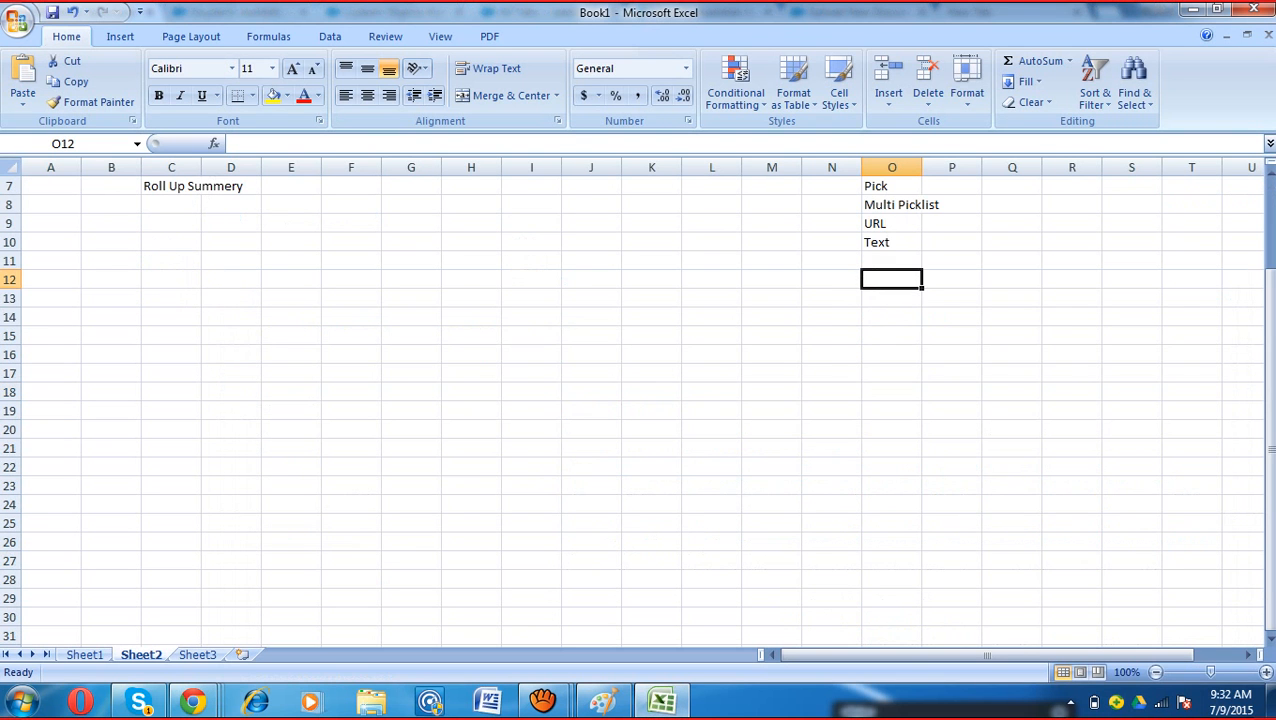
click(291, 354)
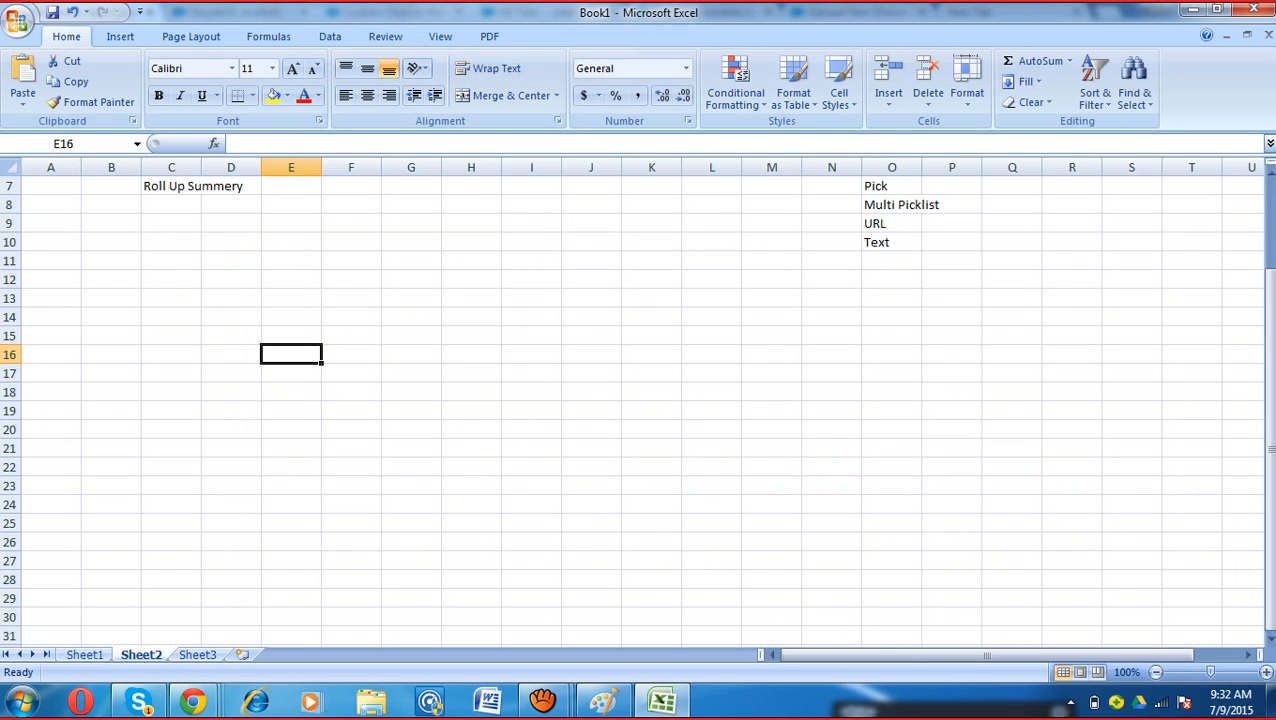
text(1)
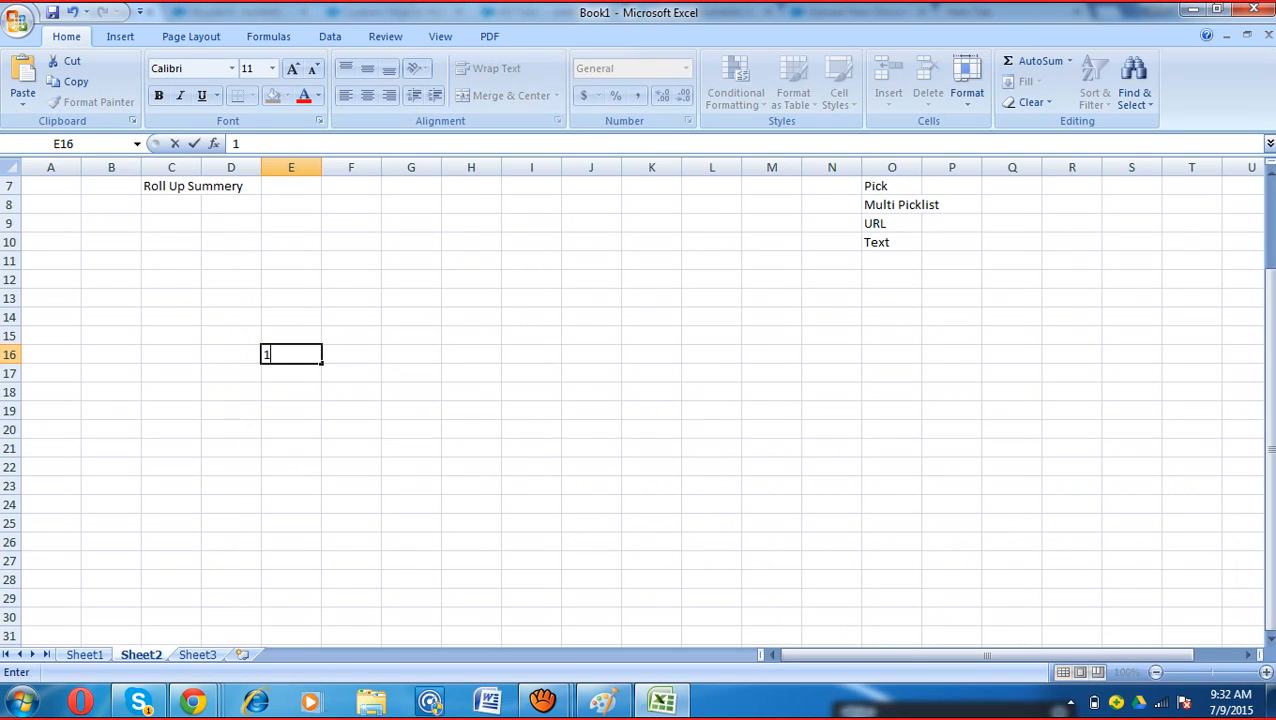
text(00001)
key(BackSpace)
key(Tab)
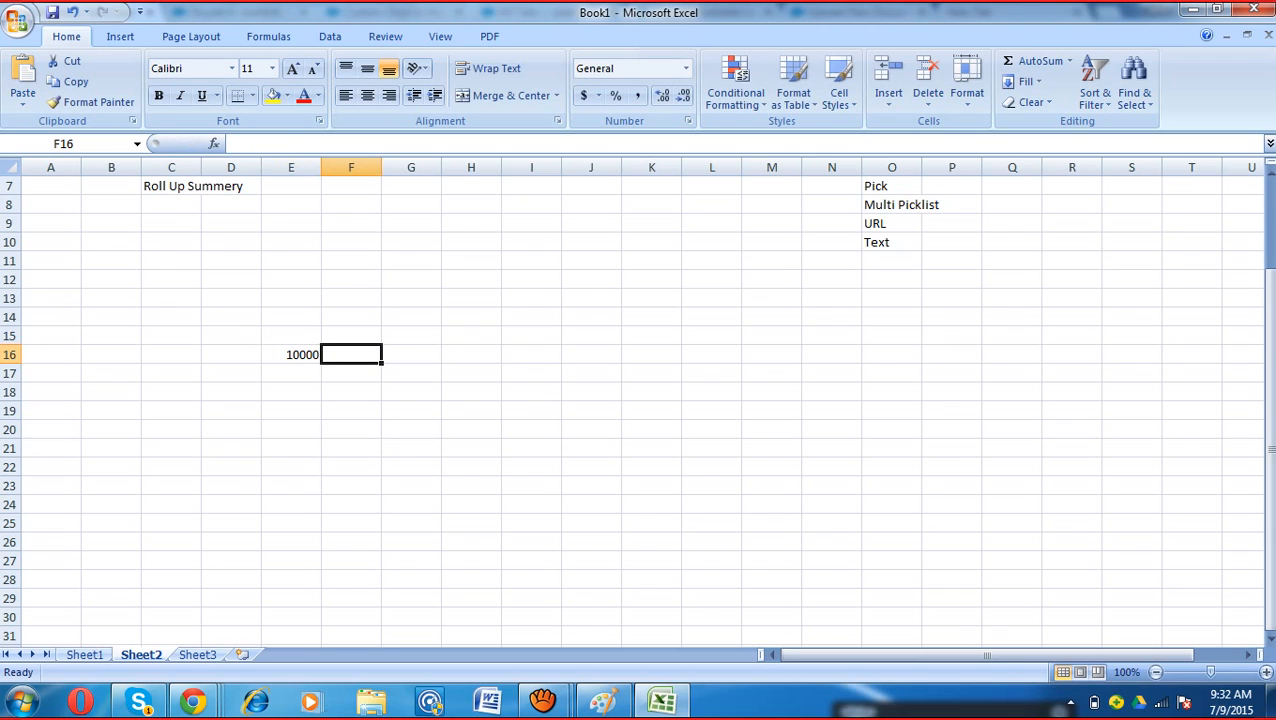
text(5000)
key(Tab)
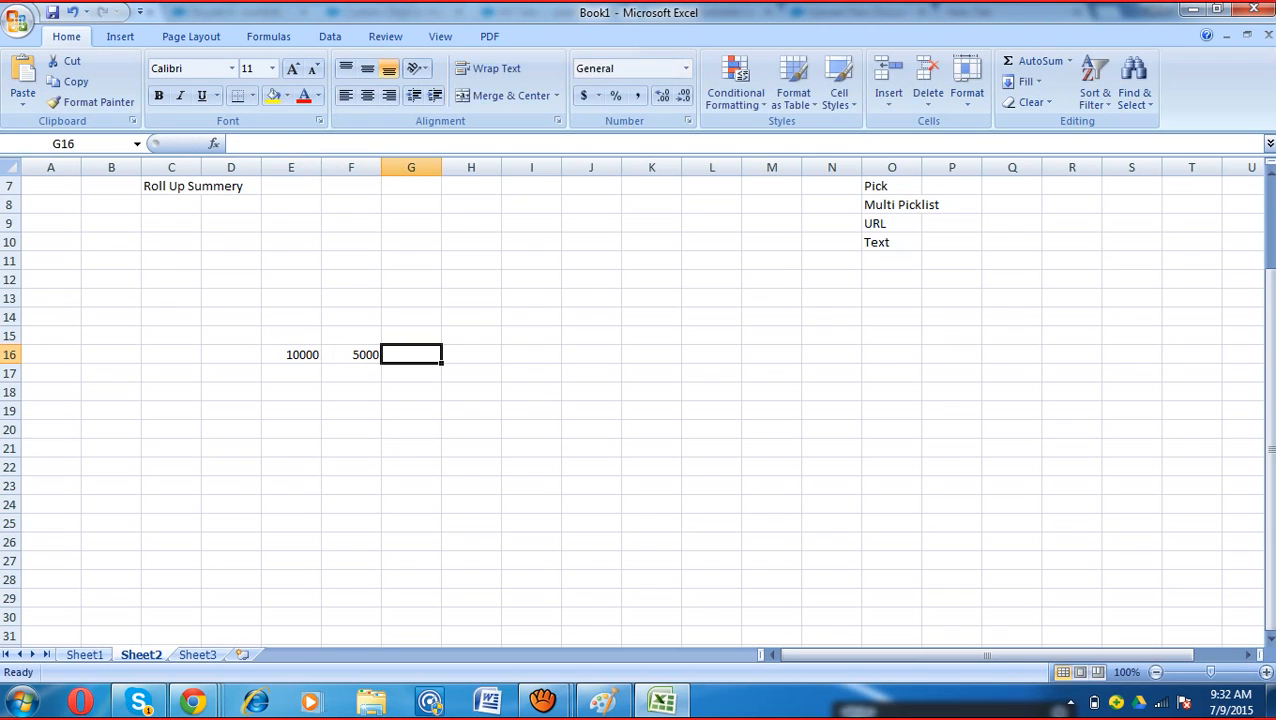
Step: Enter the formula =E16+F16 in cell G16 and reselect that cell to show its formula
text(=)
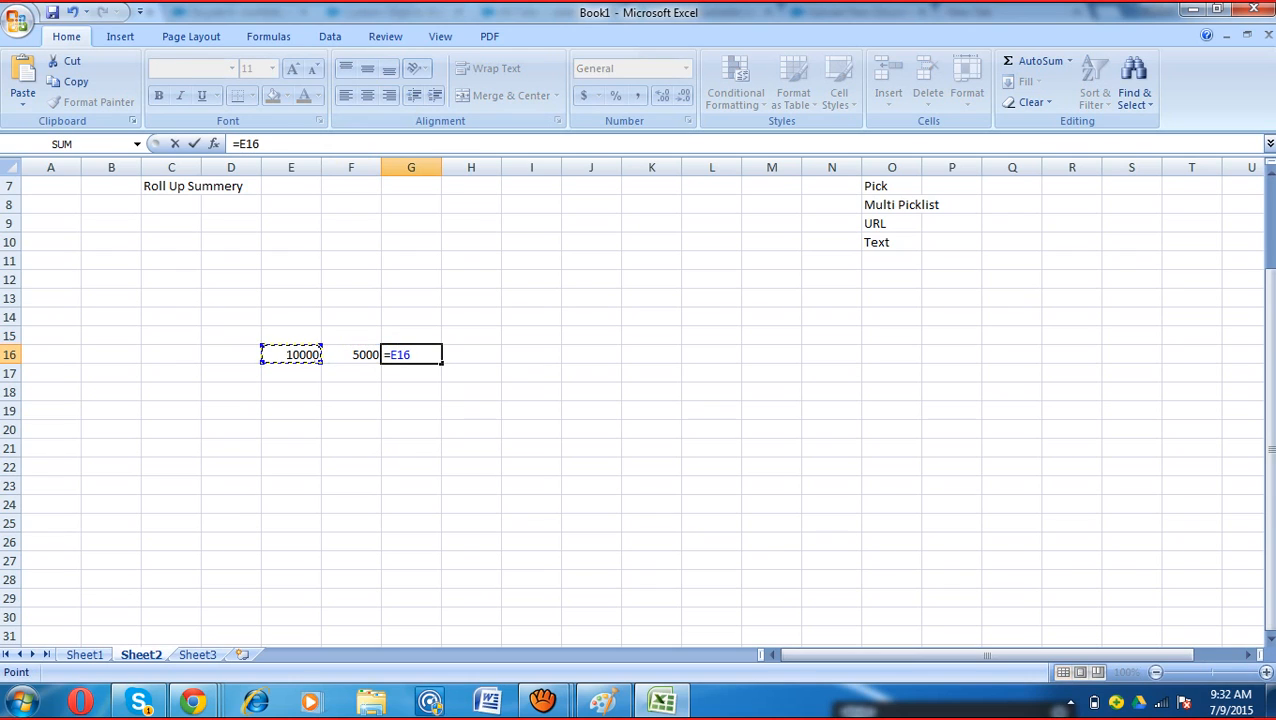
text(+)
key(Left)
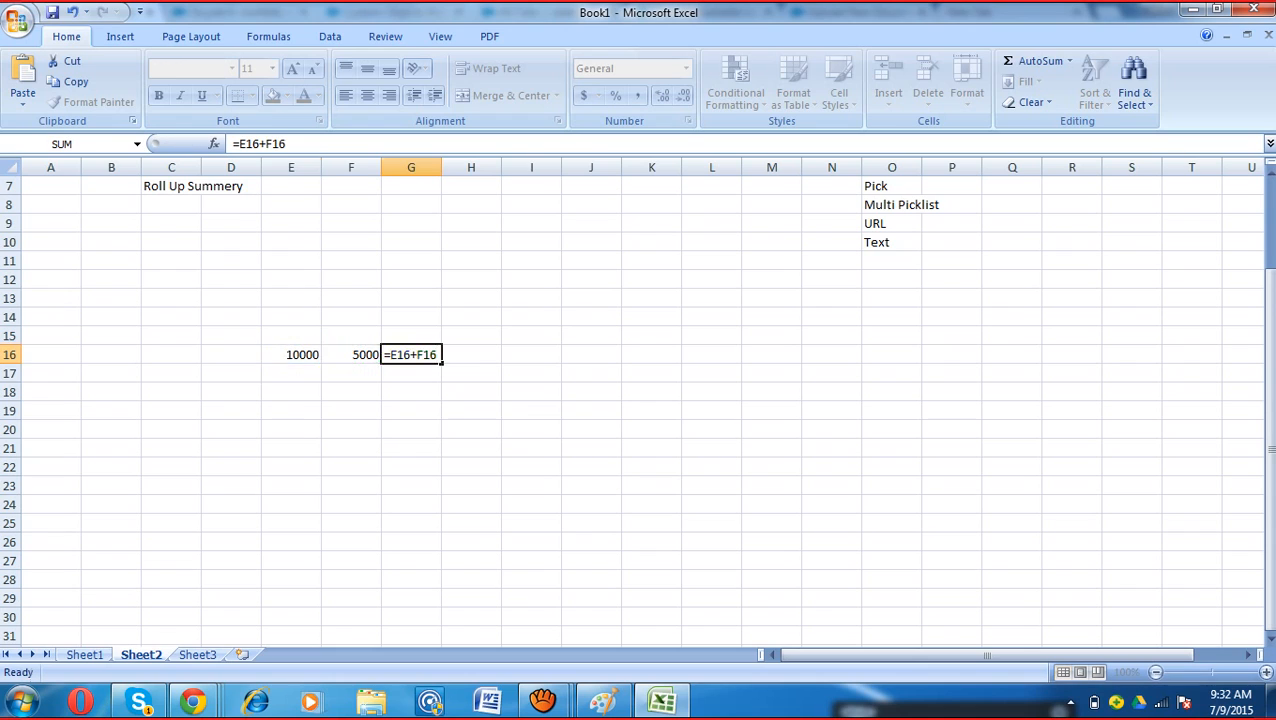
key(Return)
click(411, 354)
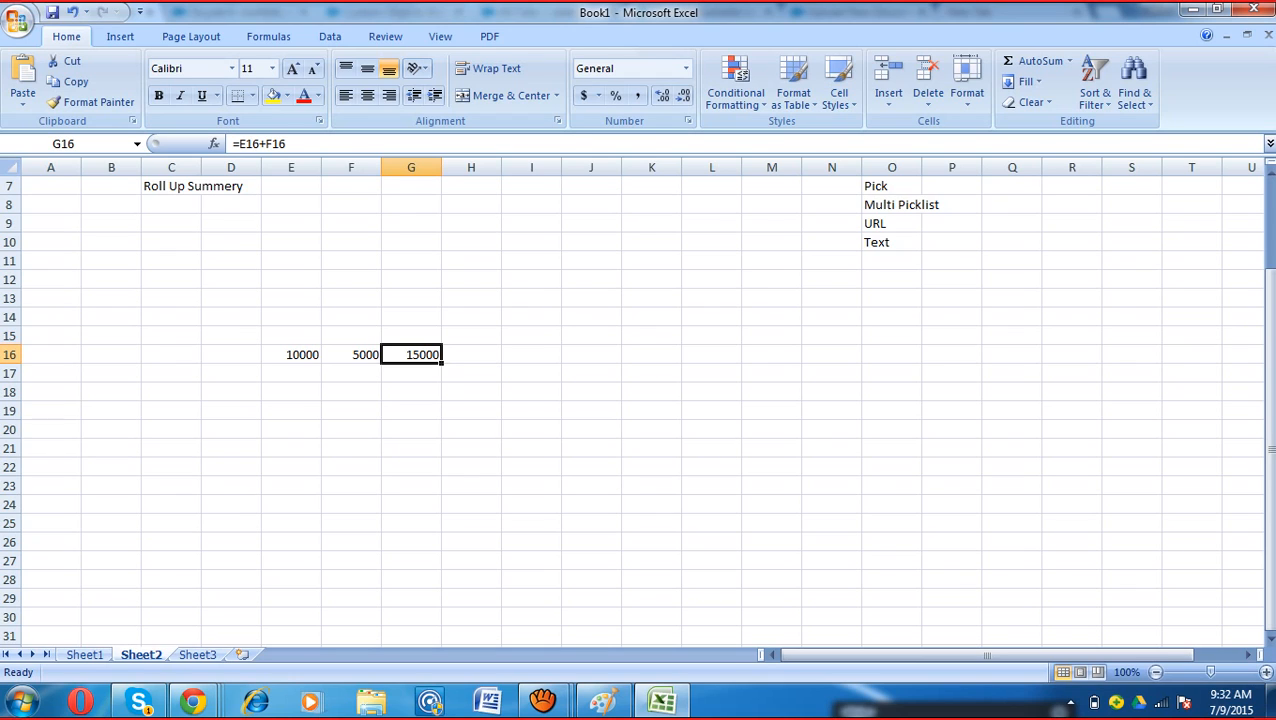
Step: Change cell F16 to 6000, and highlight the source cells E16:F16 and the formula cell G16
click(351, 354)
text(6+)
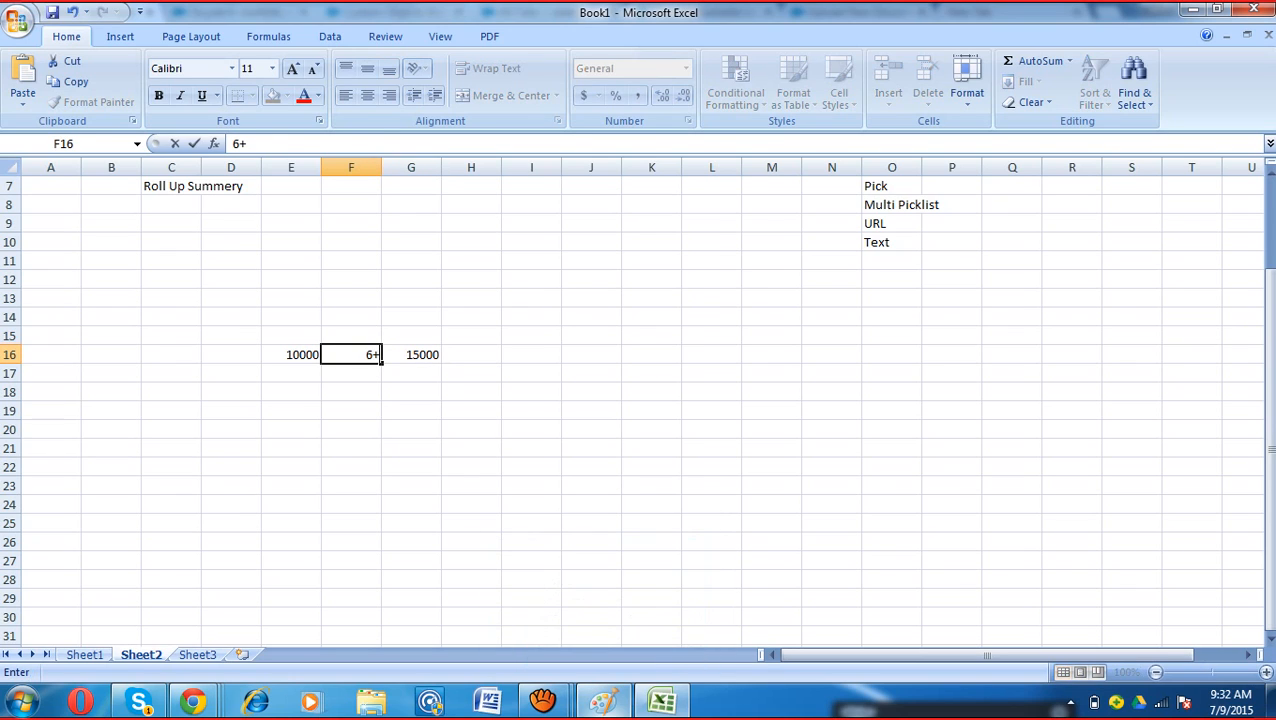
key(BackSpace)
text(000.)
key(BackSpace)
key(Return)
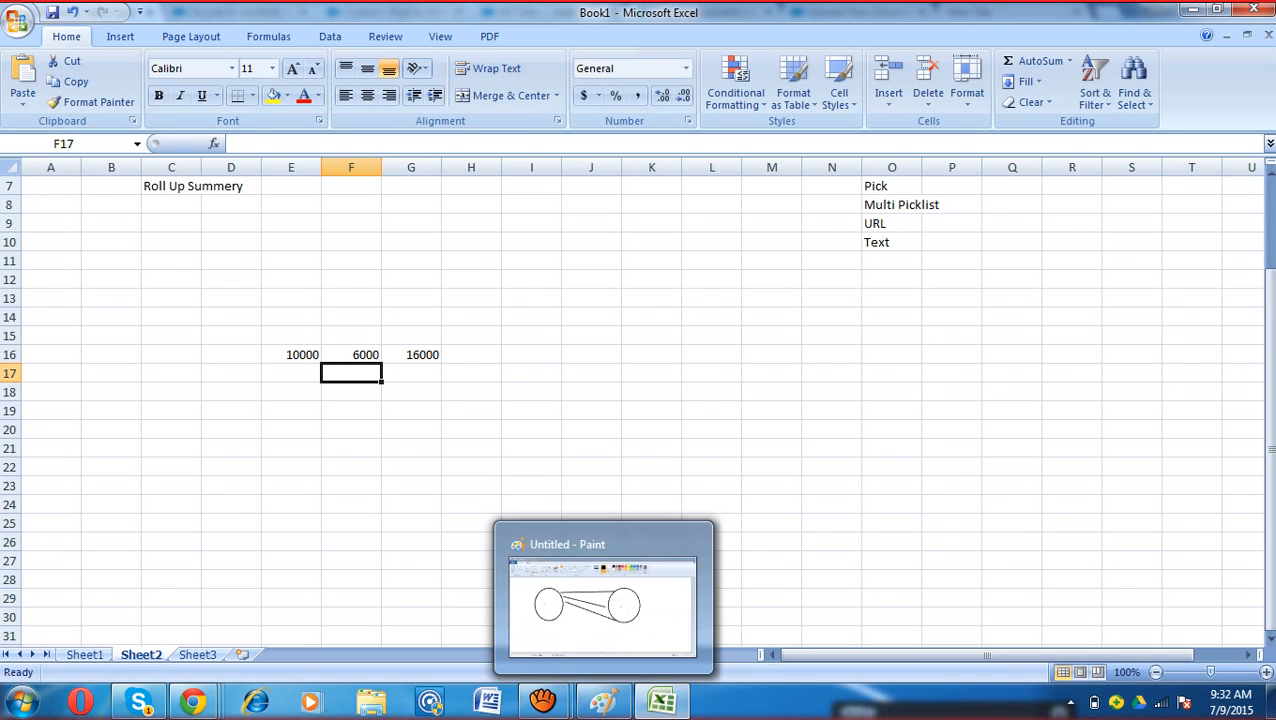
click(411, 354)
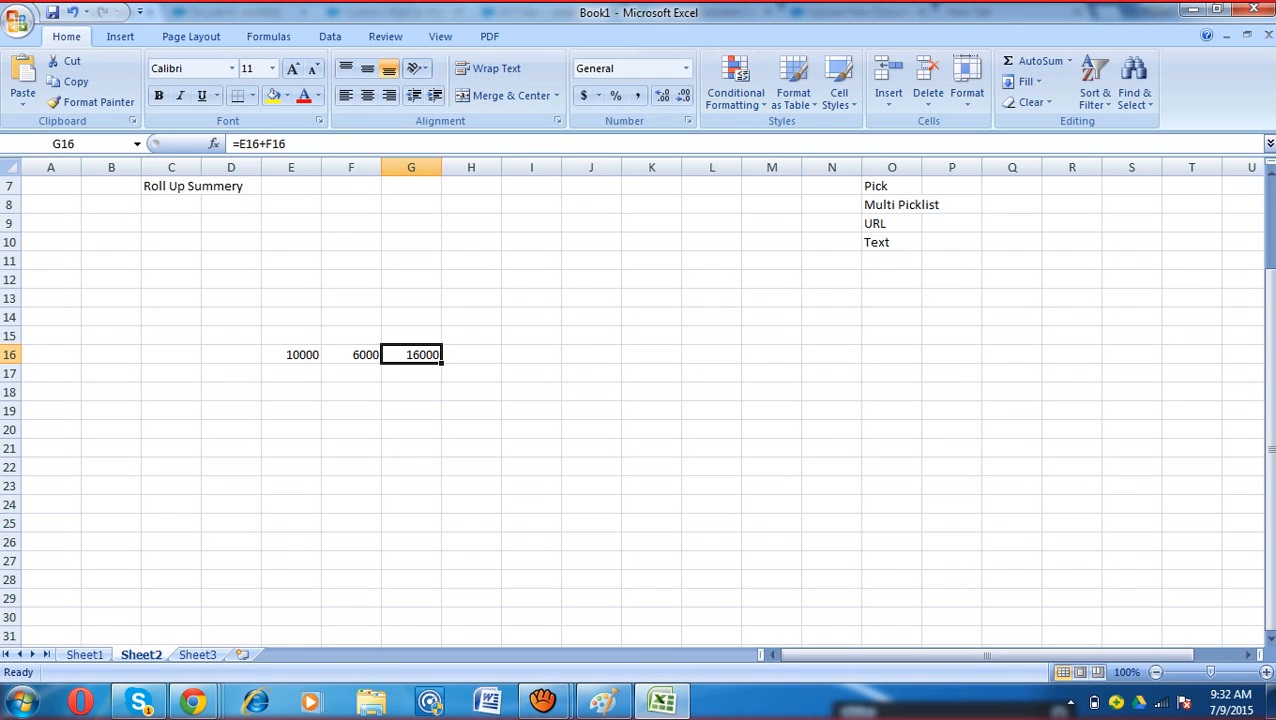
drag(302, 354, 351, 354)
click(411, 354)
Step: Return to the Salesforce new custom field page in Chrome, choose the Currency data type, and continue to the field details
key(alt+Tab)
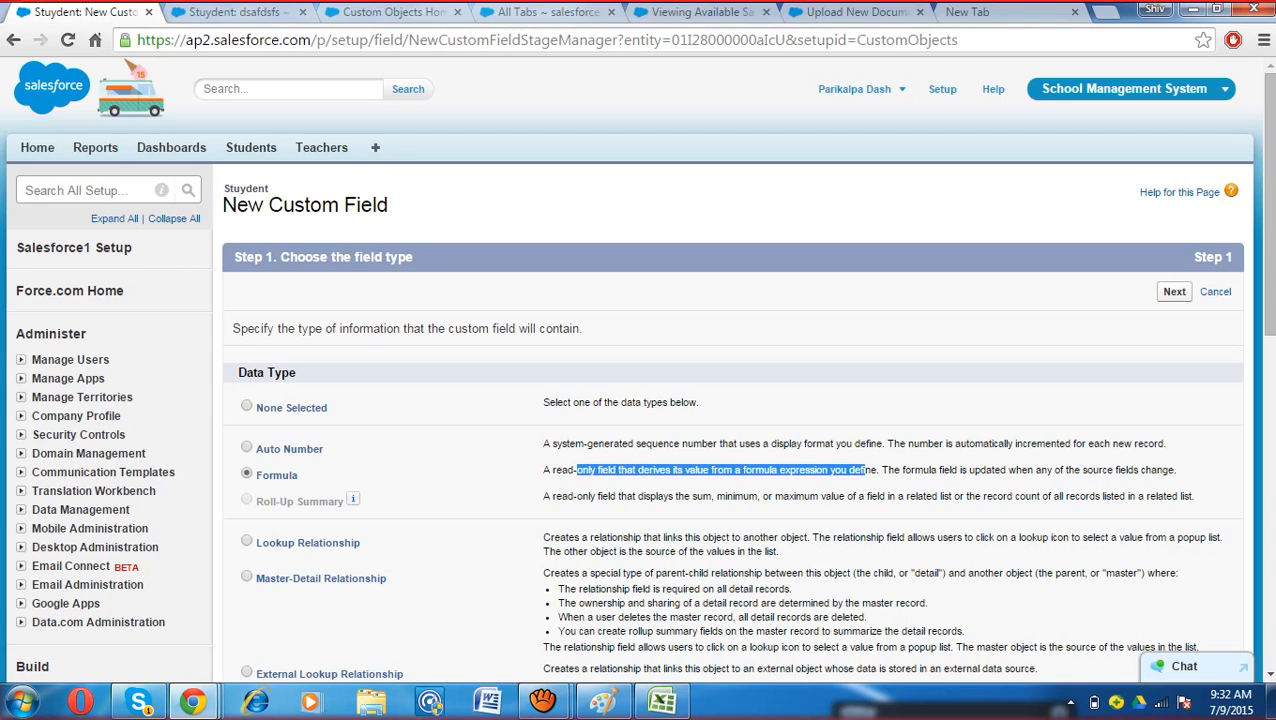
scroll(640, 400, down, 3)
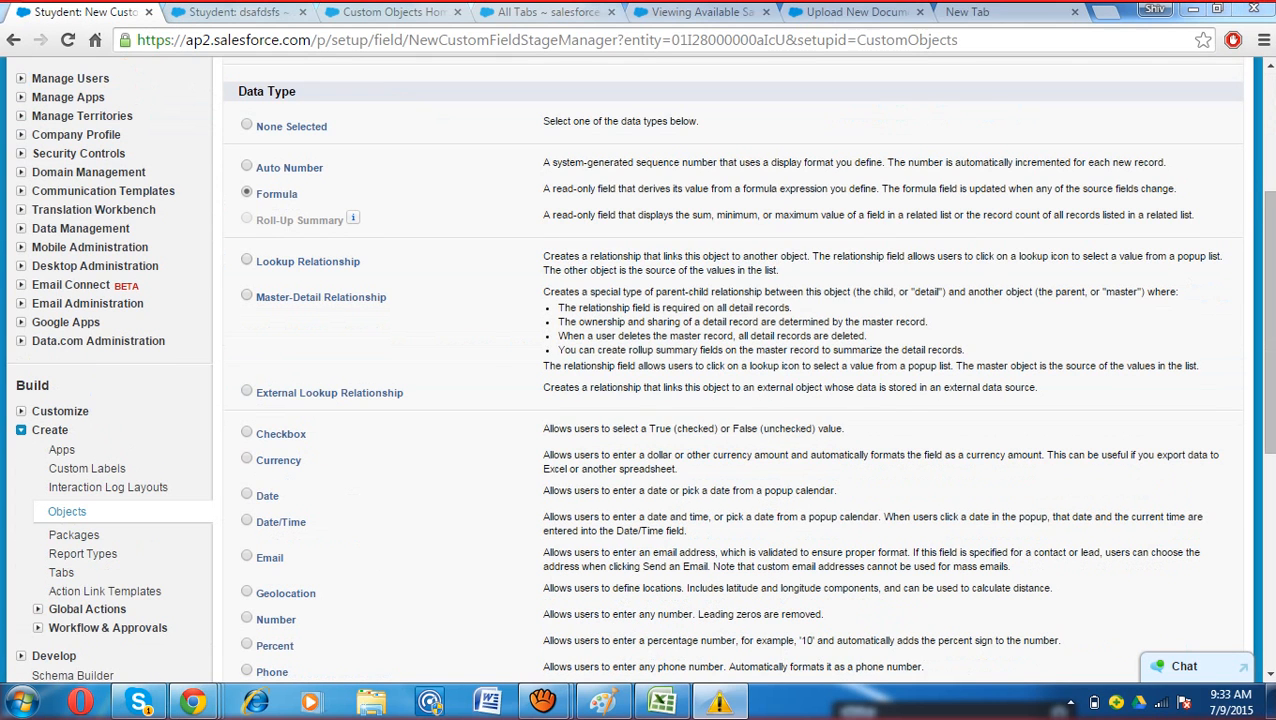
key(Escape)
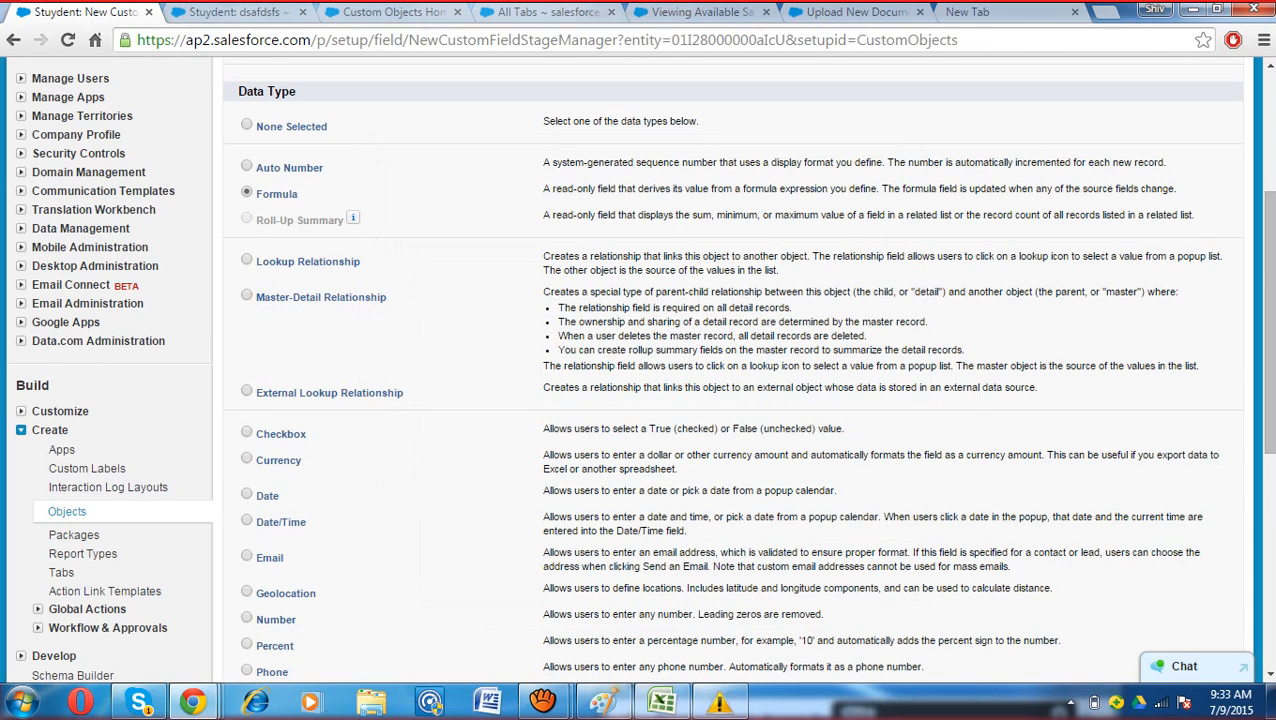
scroll(1037, 291, down, 2)
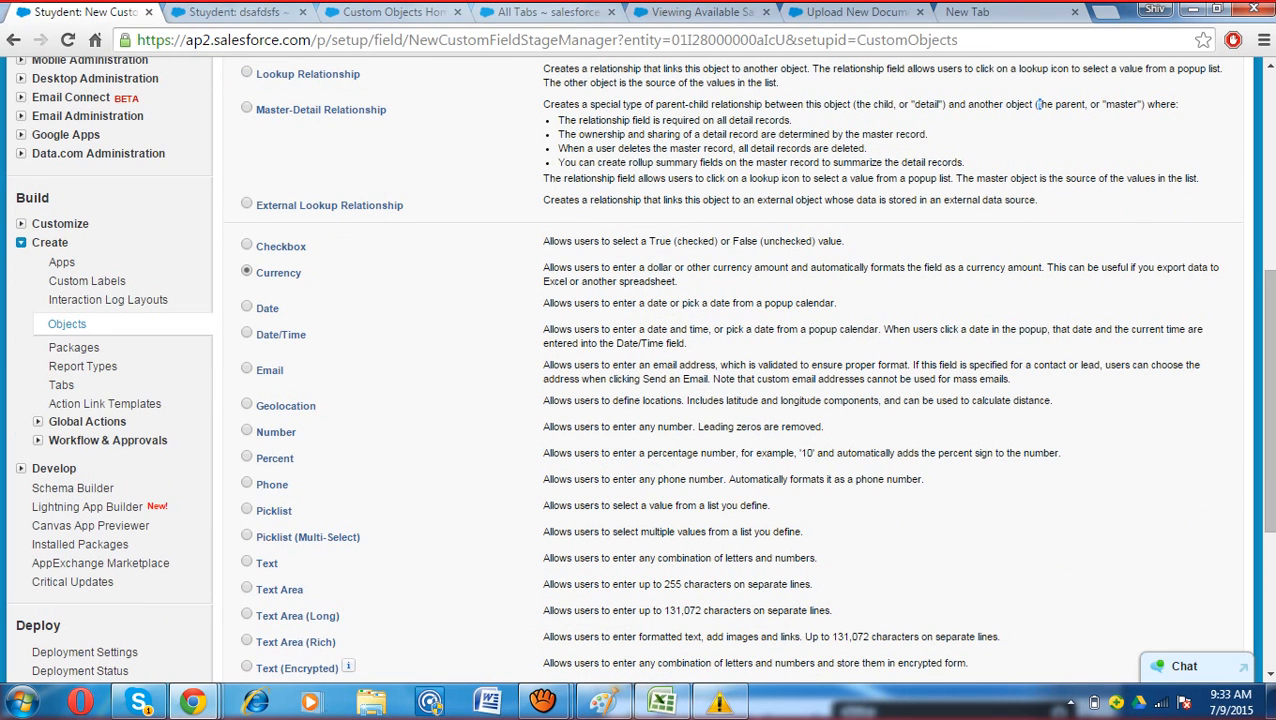
scroll(1037, 104, up, 4)
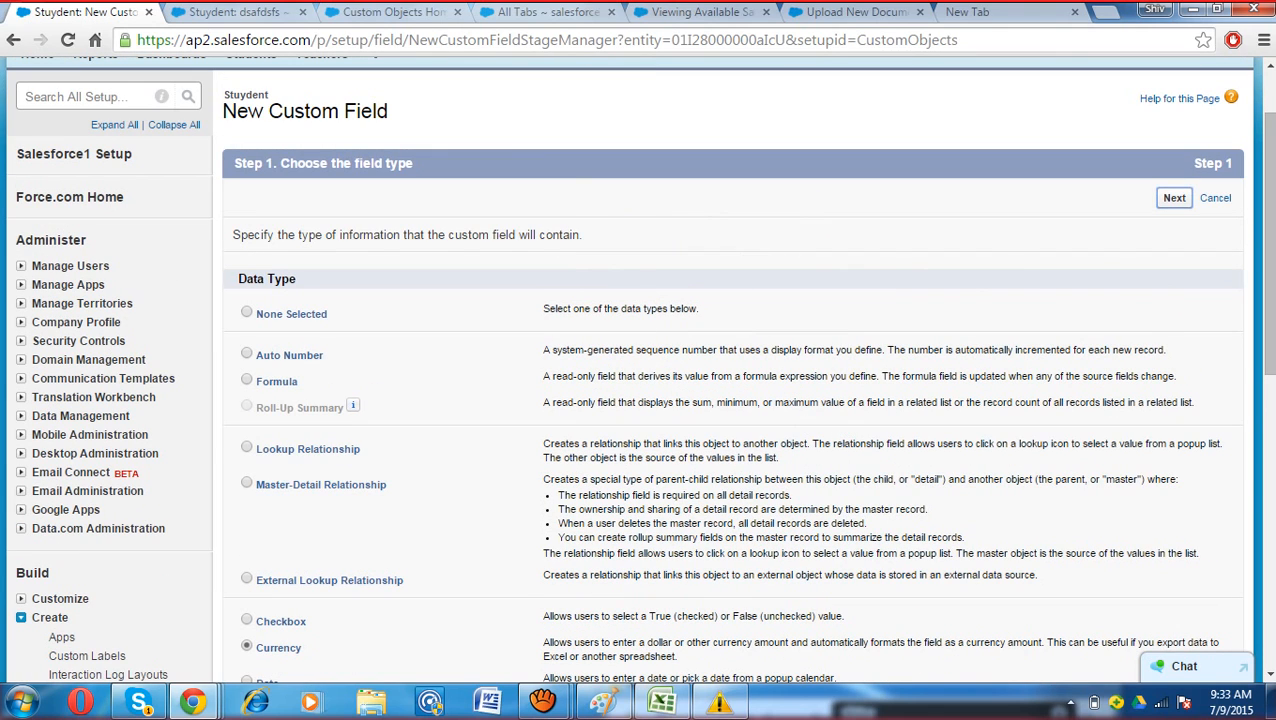
click(1174, 197)
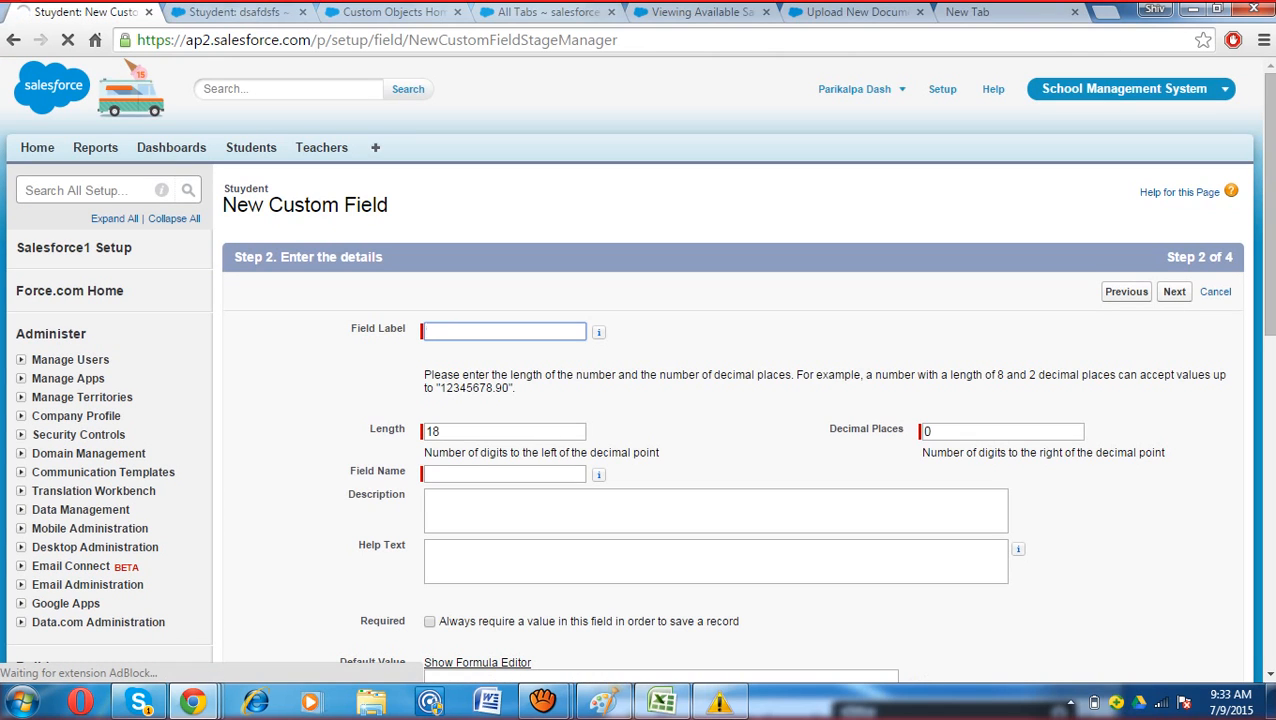
Step: Label the currency field Fee1, make it visible to all profiles, and save it while starting another custom field
text(Fee)
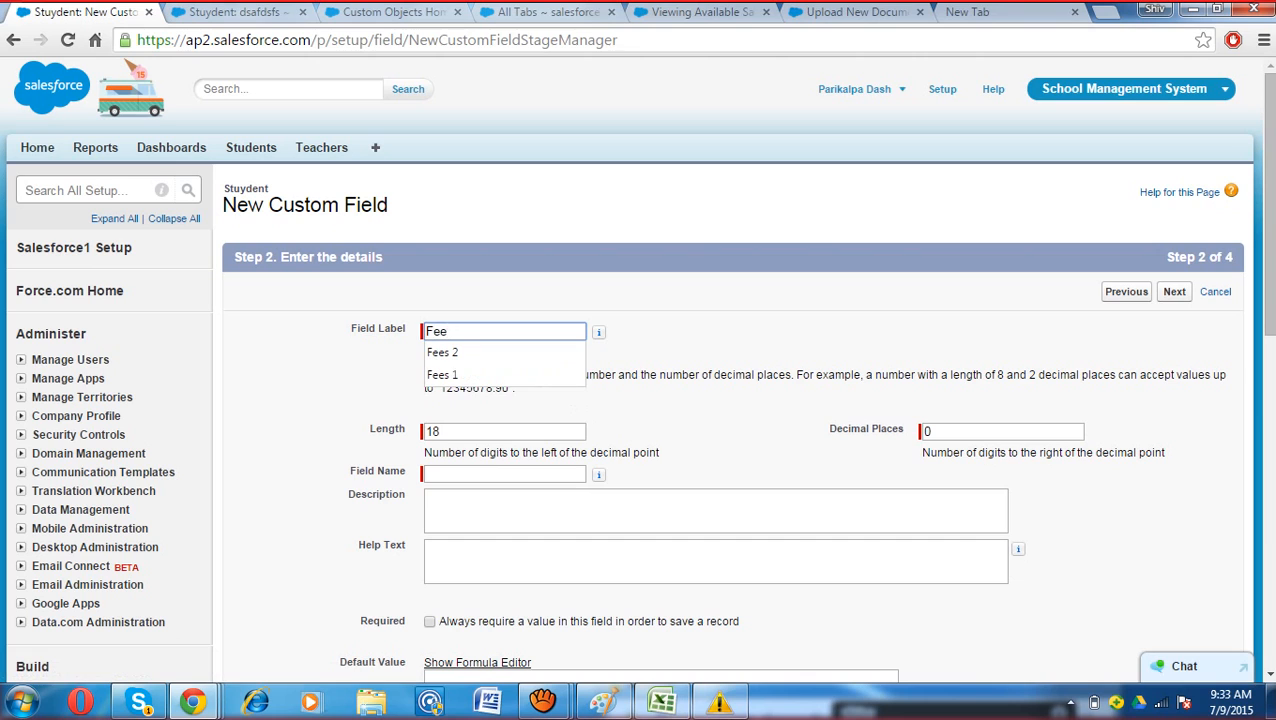
text(1)
key(Tab)
scroll(640, 400, down, 1)
scroll(640, 400, down, 2)
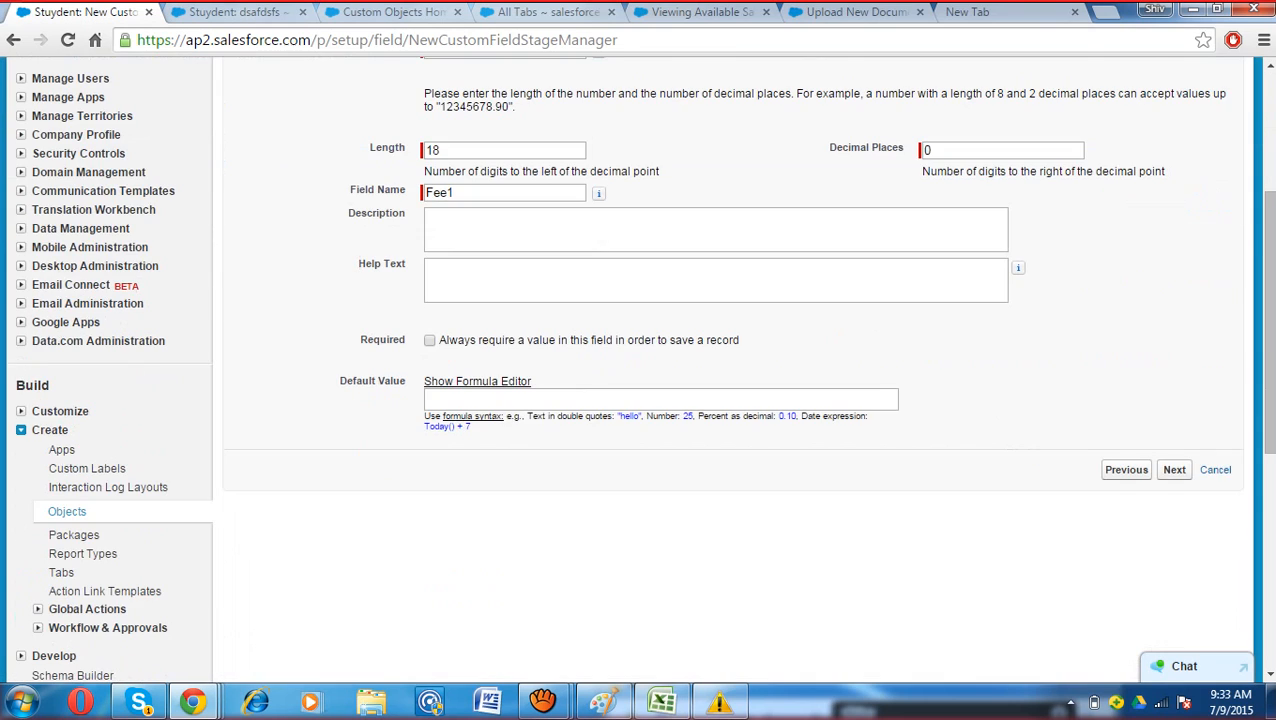
click(1174, 469)
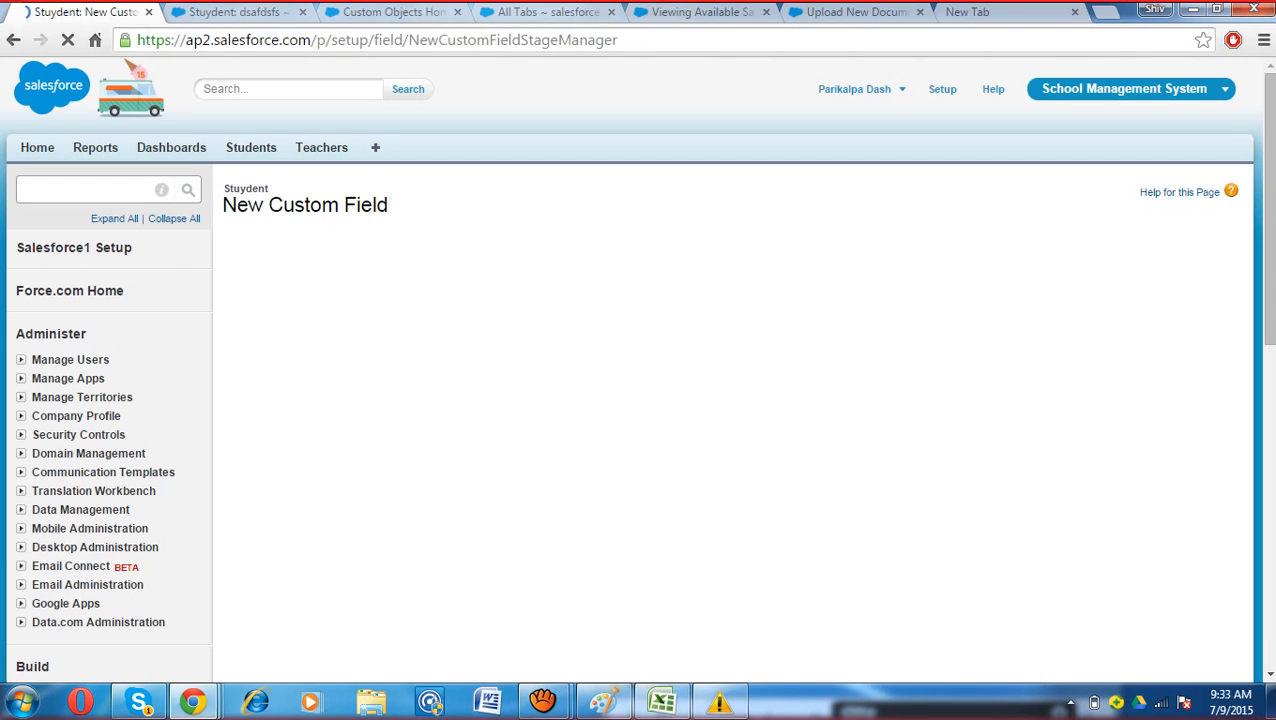
scroll(640, 400, down, 3)
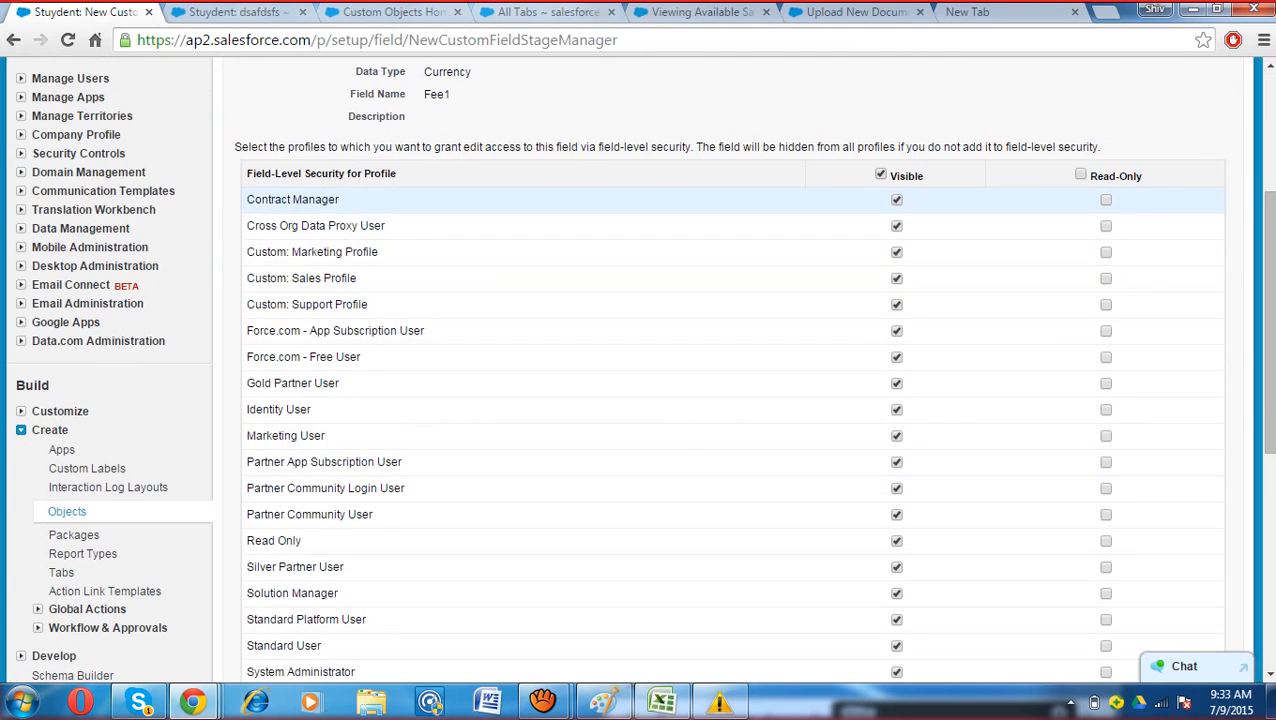
click(1174, 291)
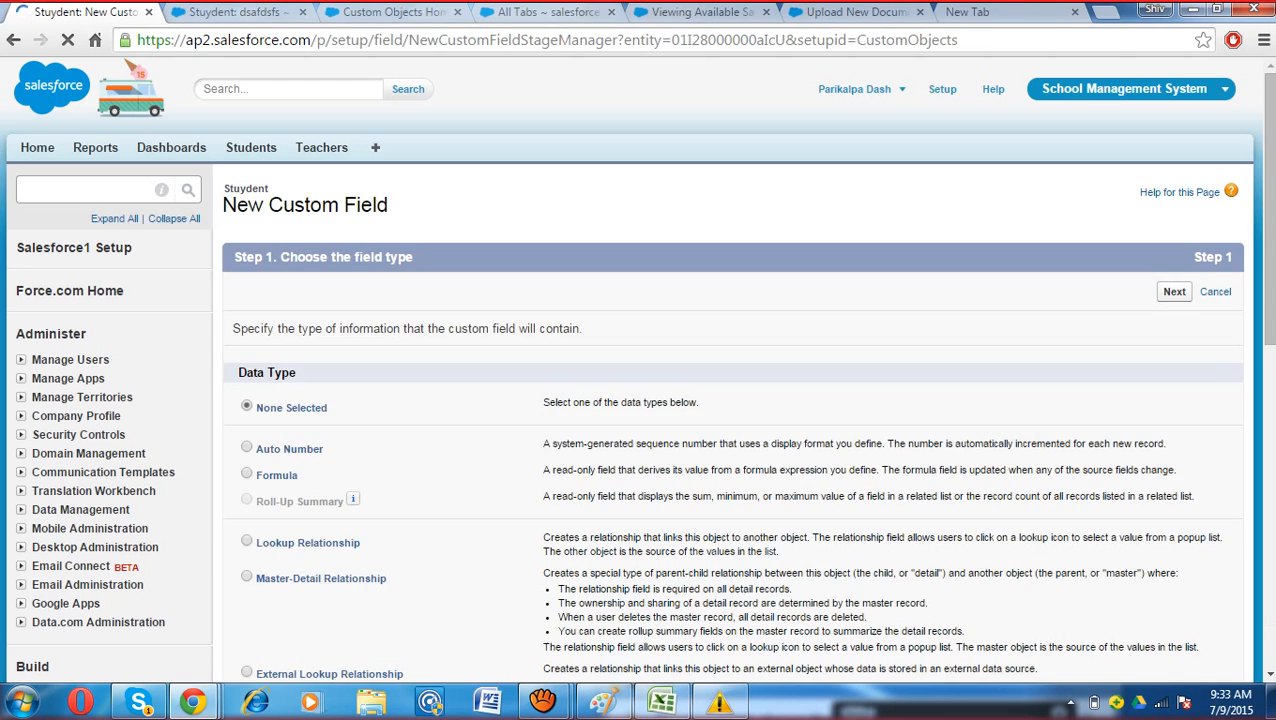
Step: Choose Currency as the new field's data type and set its field label to Fees 2
scroll(638, 370, down, 2)
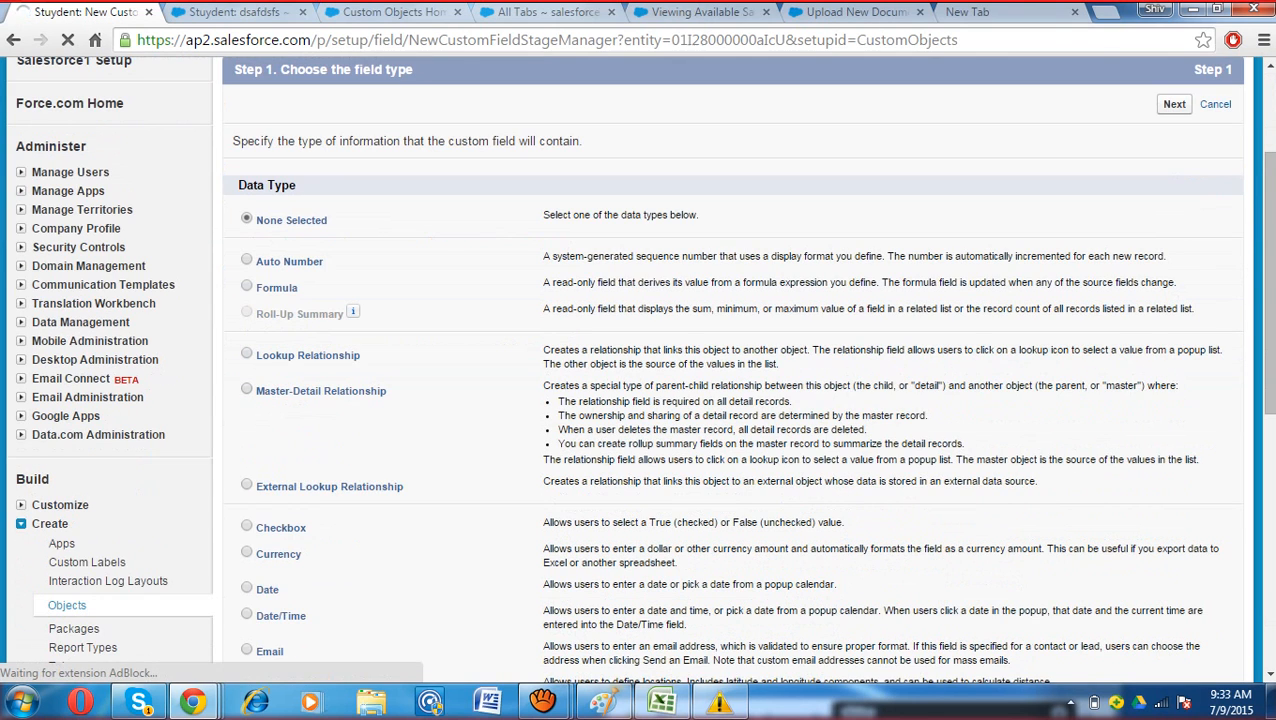
scroll(638, 370, down, 2)
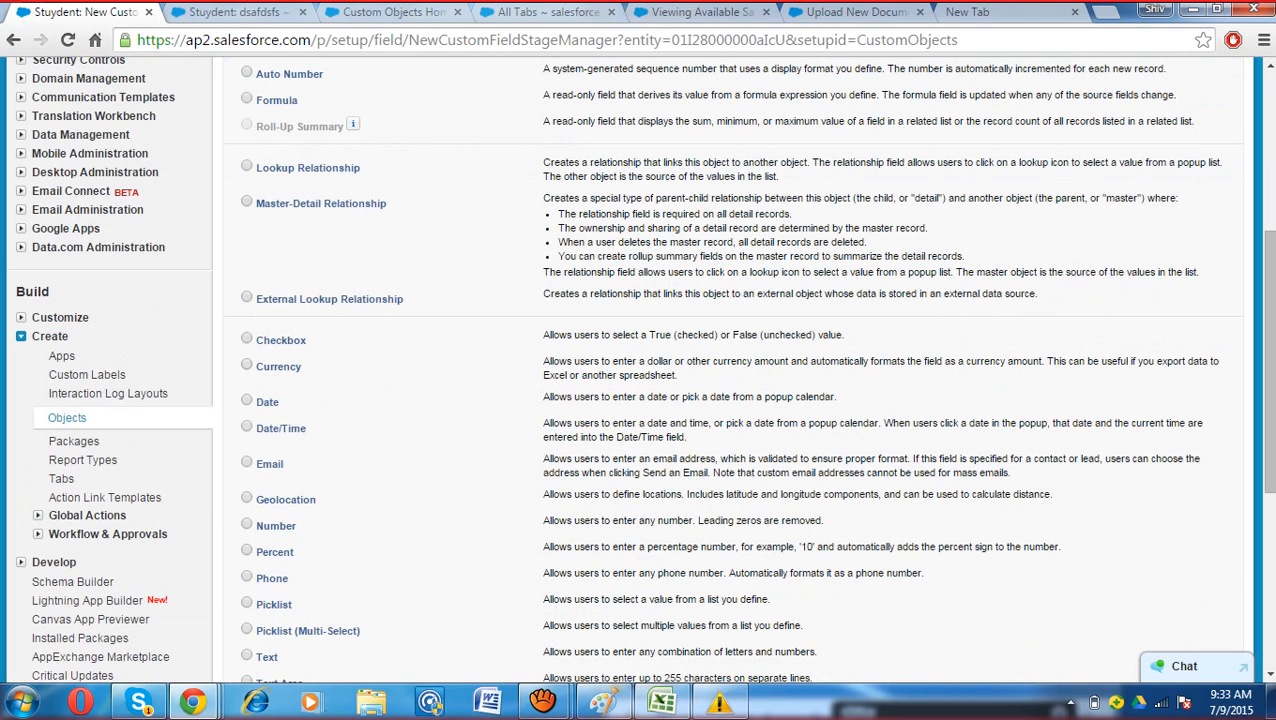
scroll(638, 370, up, 4)
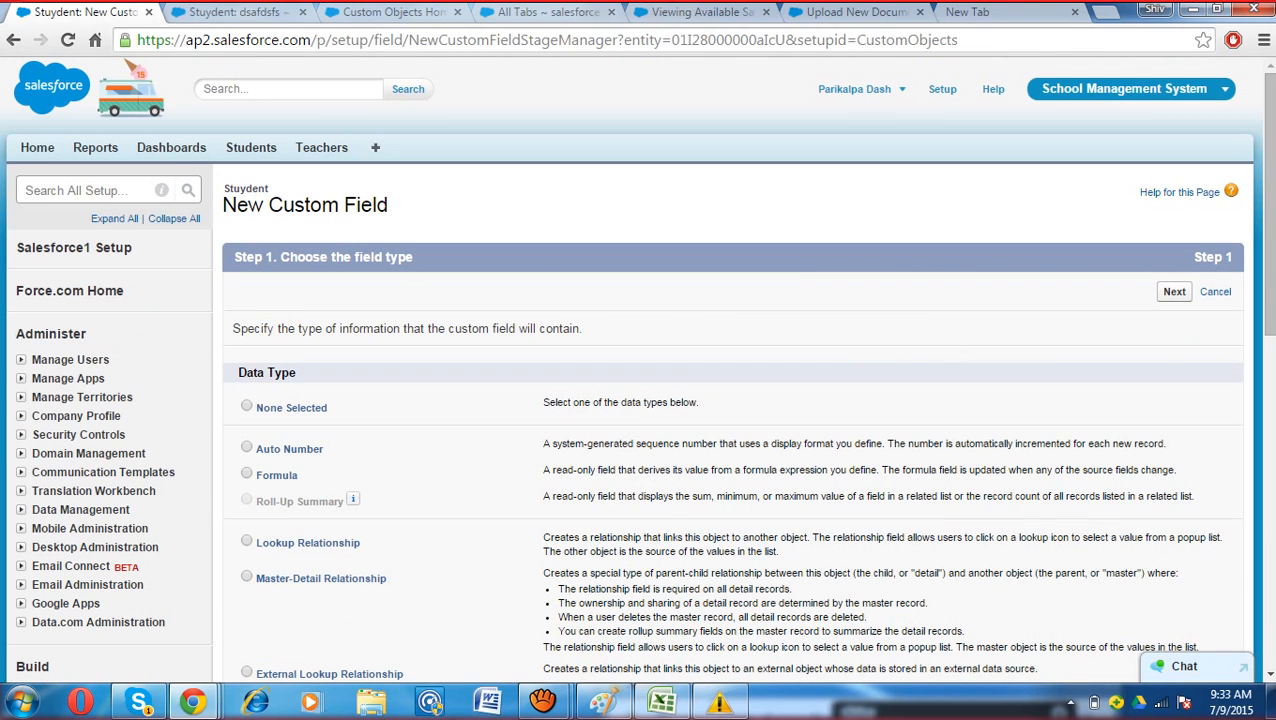
click(1174, 291)
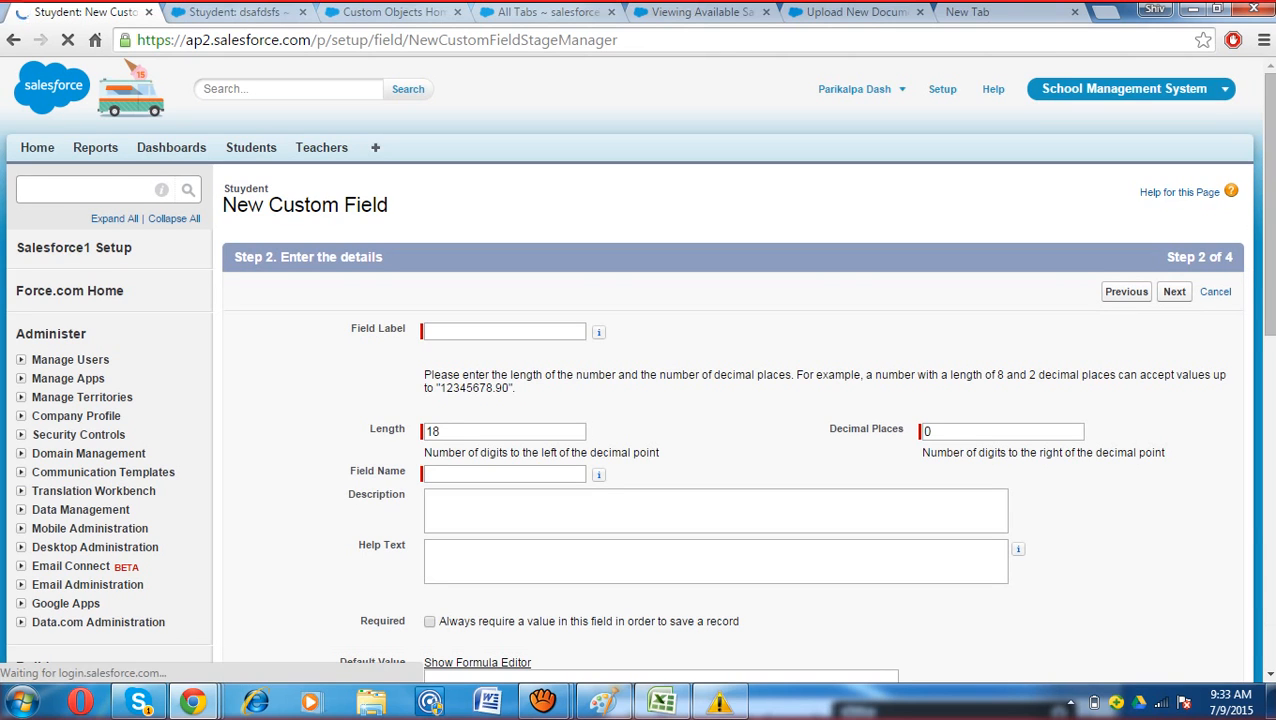
text(Fee)
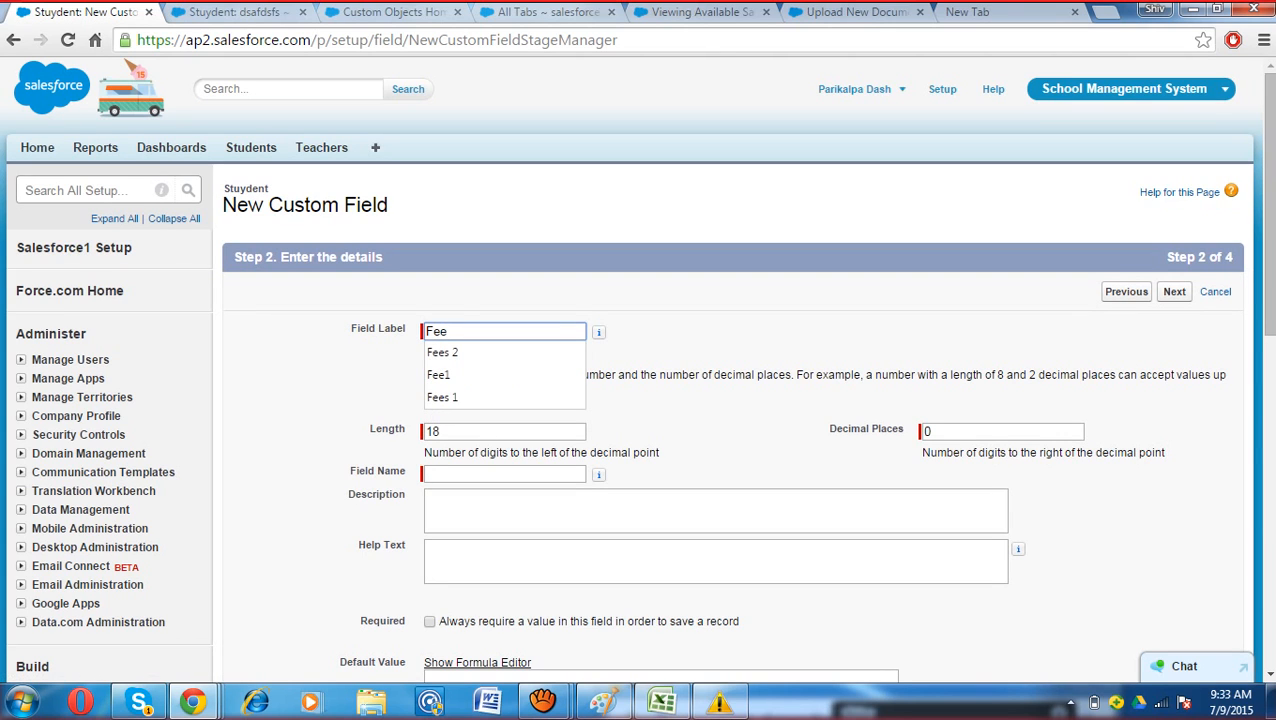
key(Down)
key(Return)
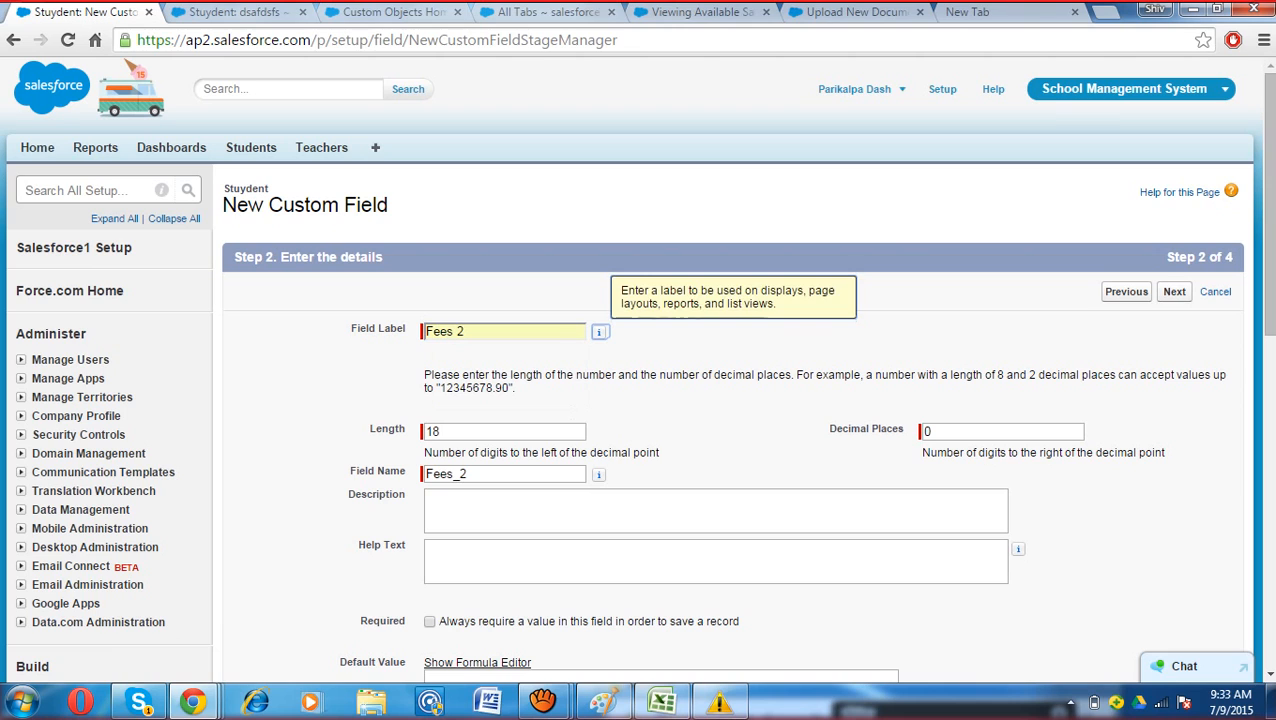
Step: Make the Fees 2 field visible to all profiles and save it on the Stuydent Layout while starting another custom field
scroll(700, 400, down, 3)
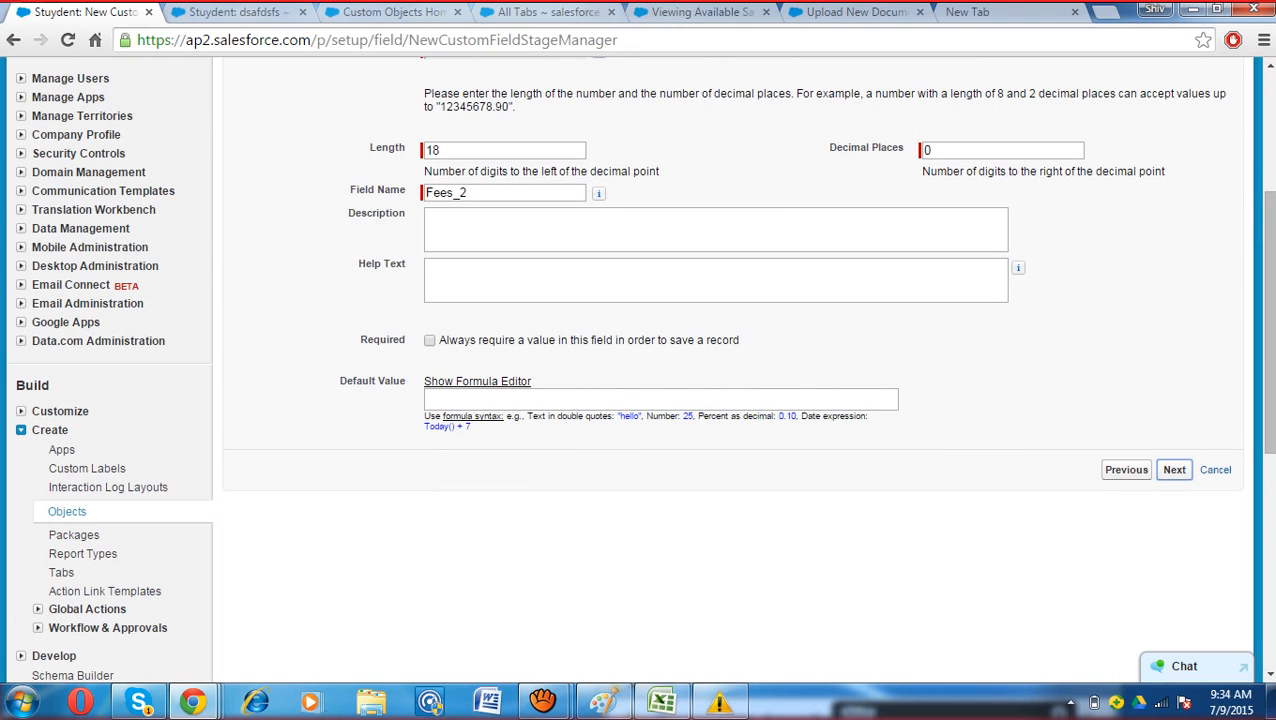
click(1174, 470)
click(1174, 470)
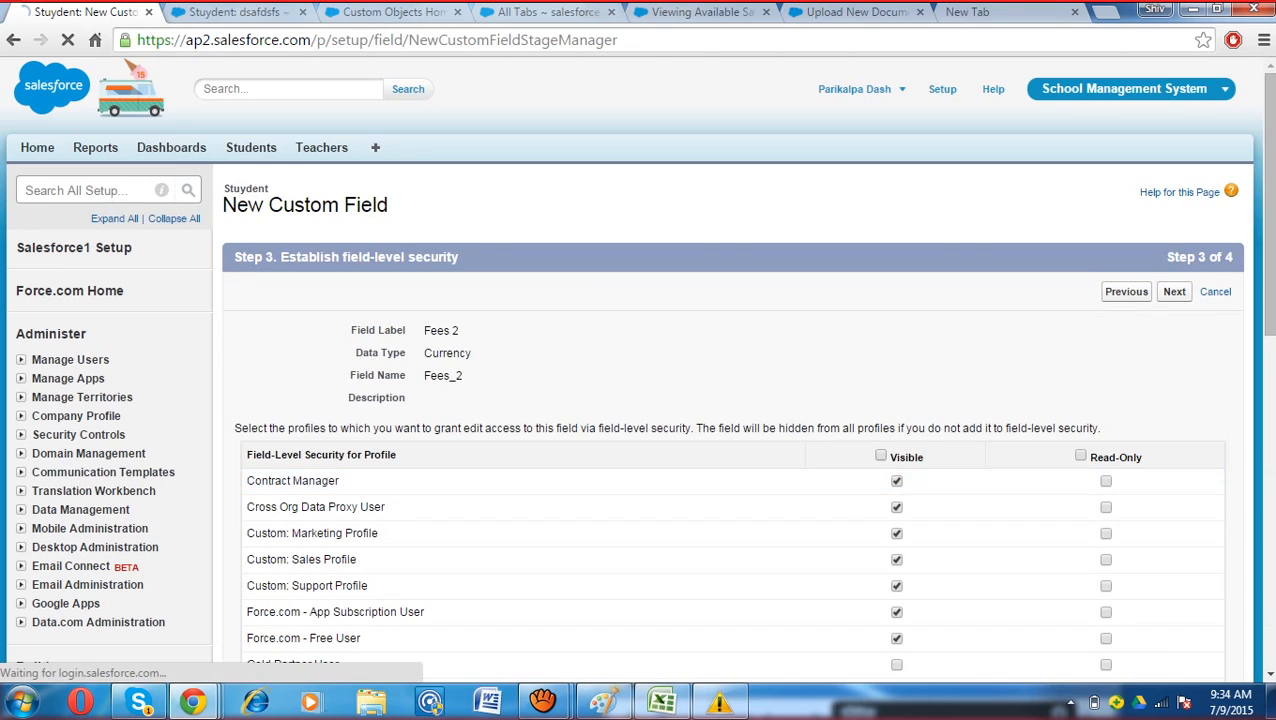
click(881, 456)
click(1174, 291)
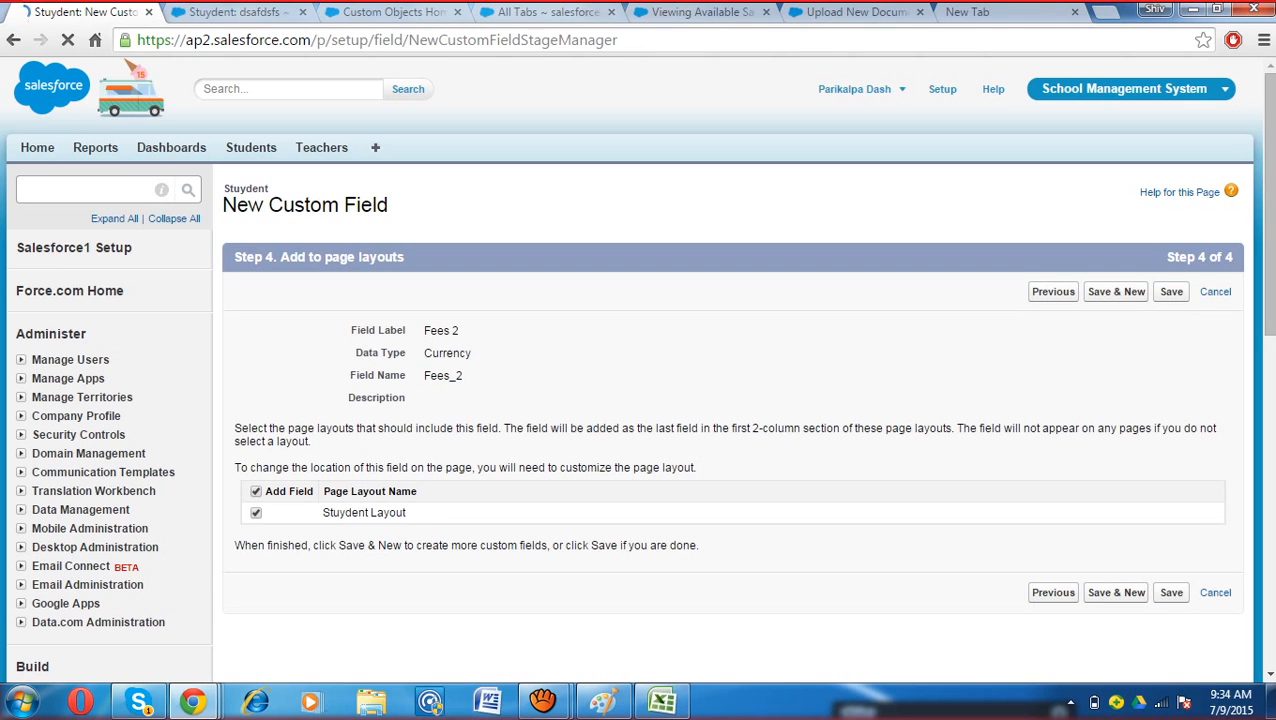
click(1116, 292)
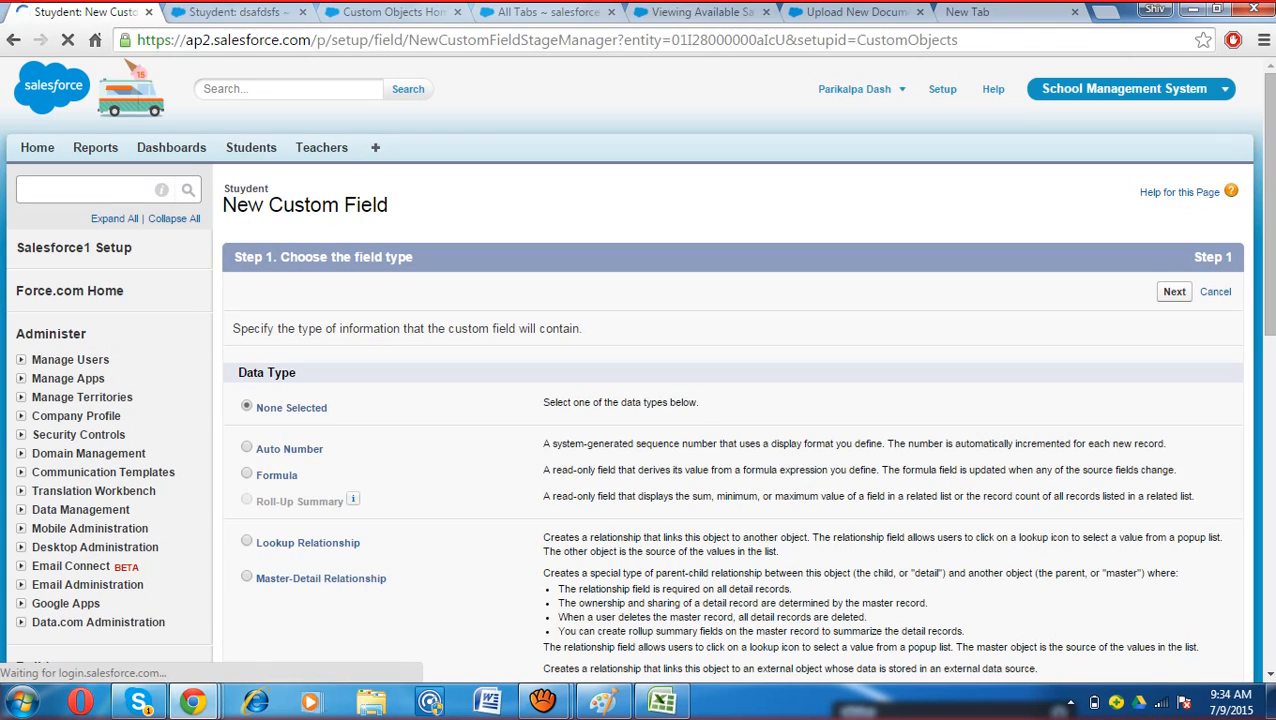
Step: Choose Formula as the new Stuydent field's data type and set its field label to Total Fee
click(247, 473)
click(1174, 292)
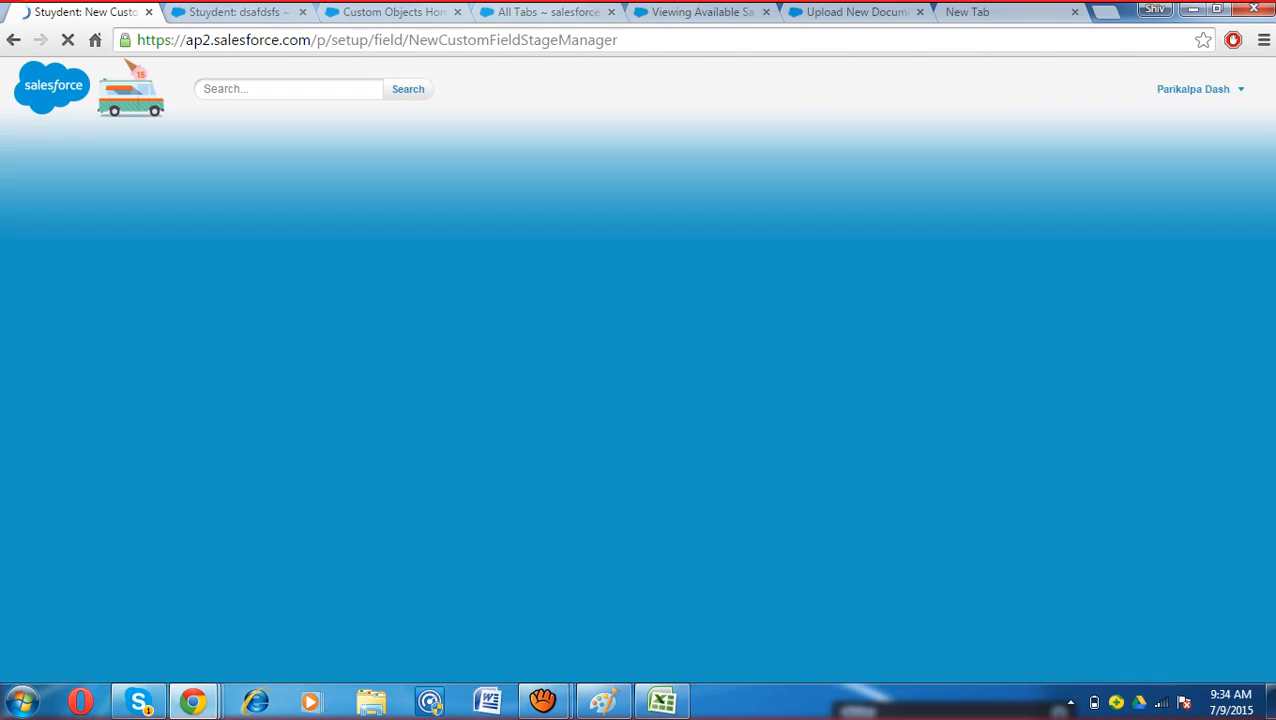
scroll(730, 400, down, 1)
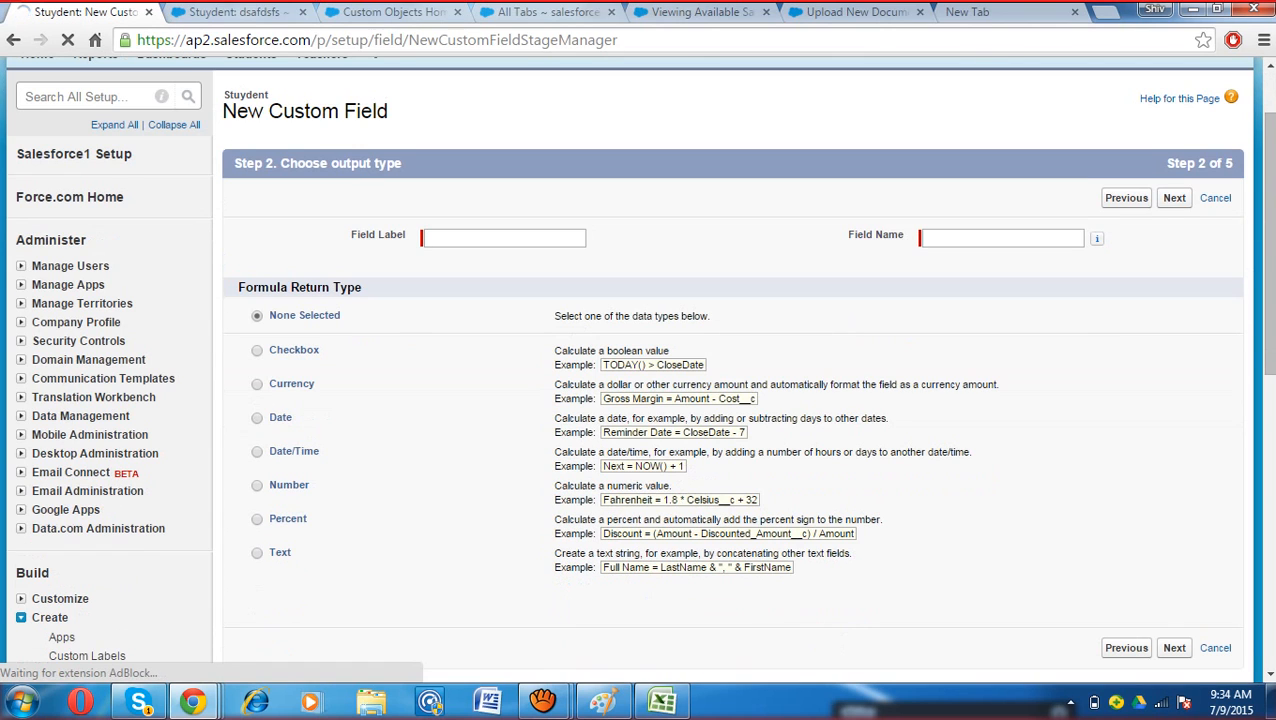
text(To)
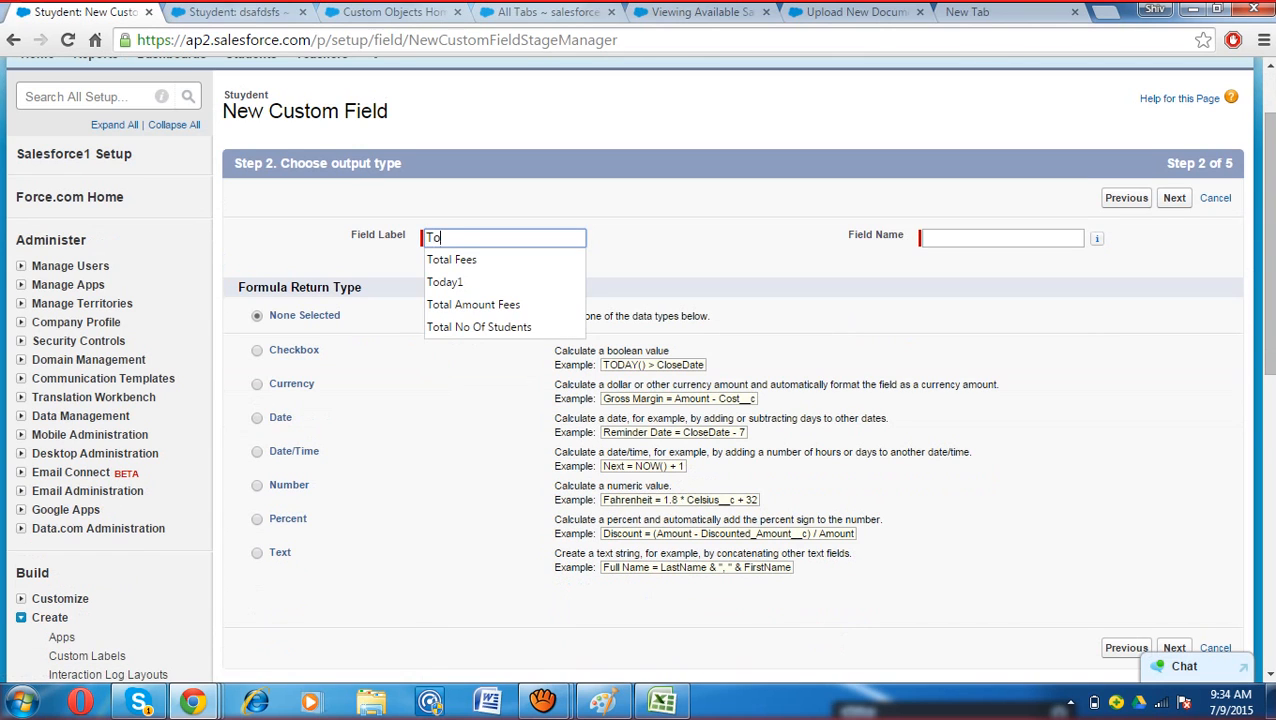
text(tal Fee)
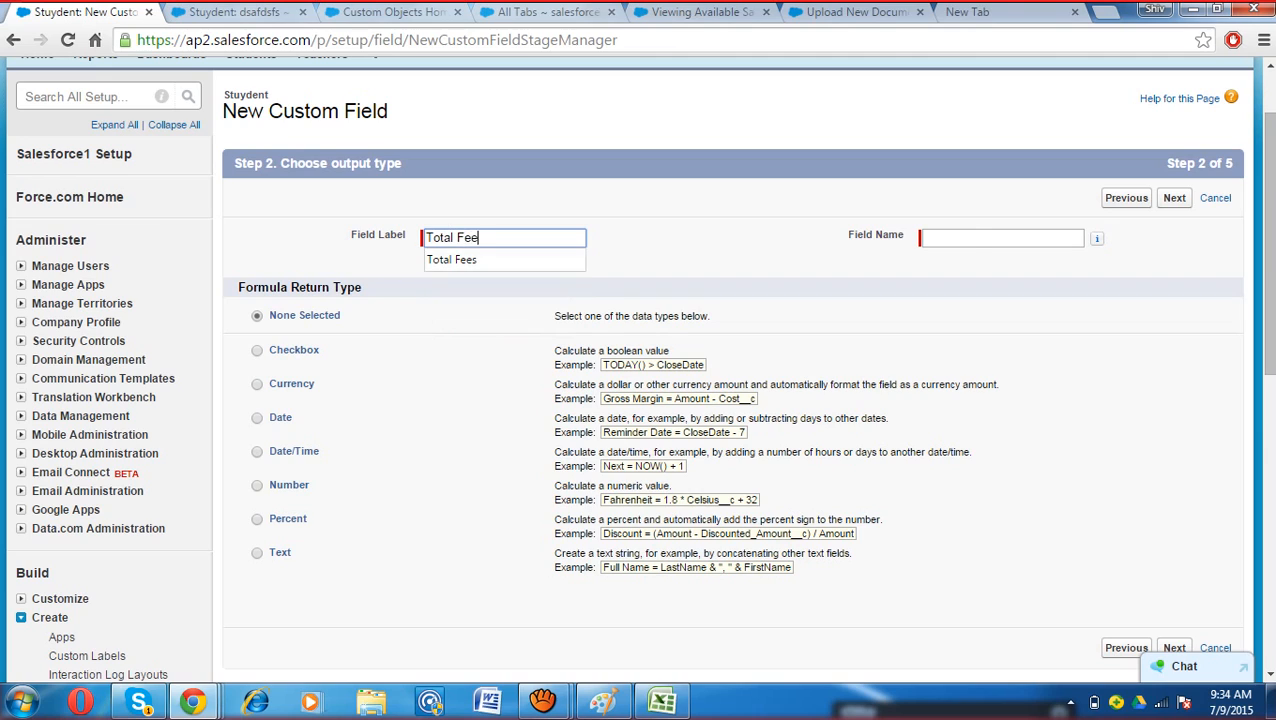
key(Tab)
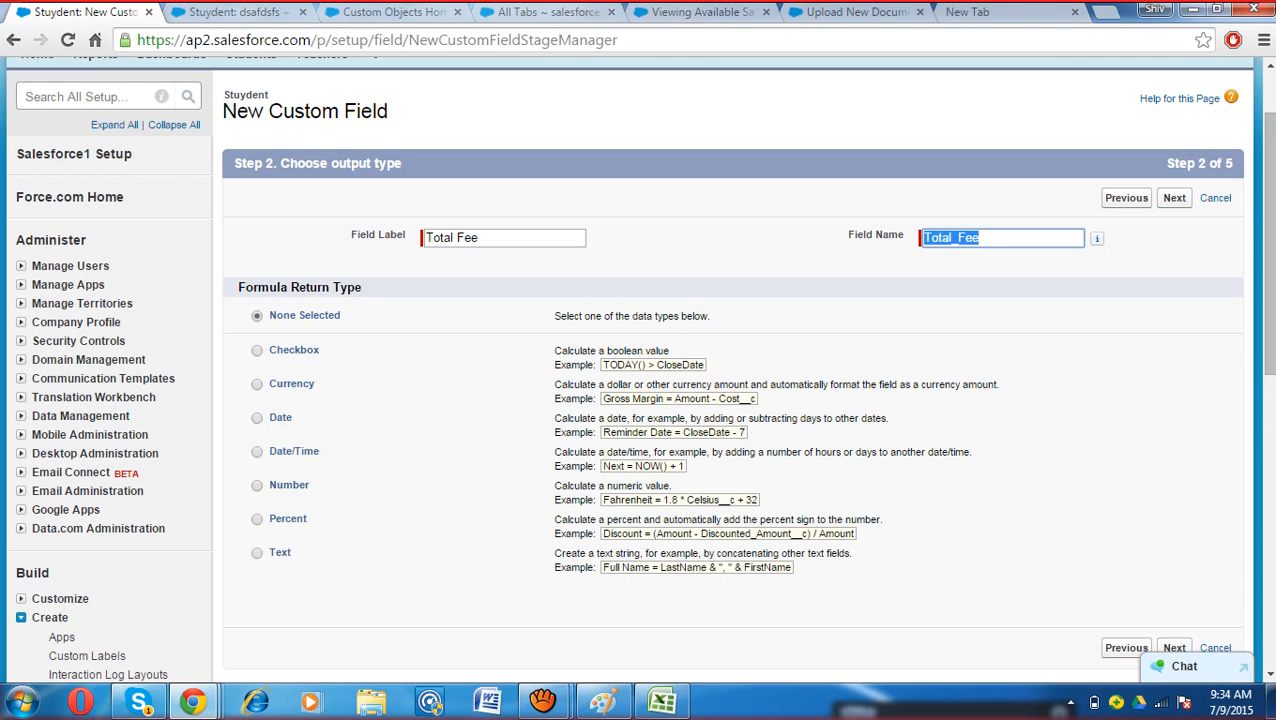
key(Tab)
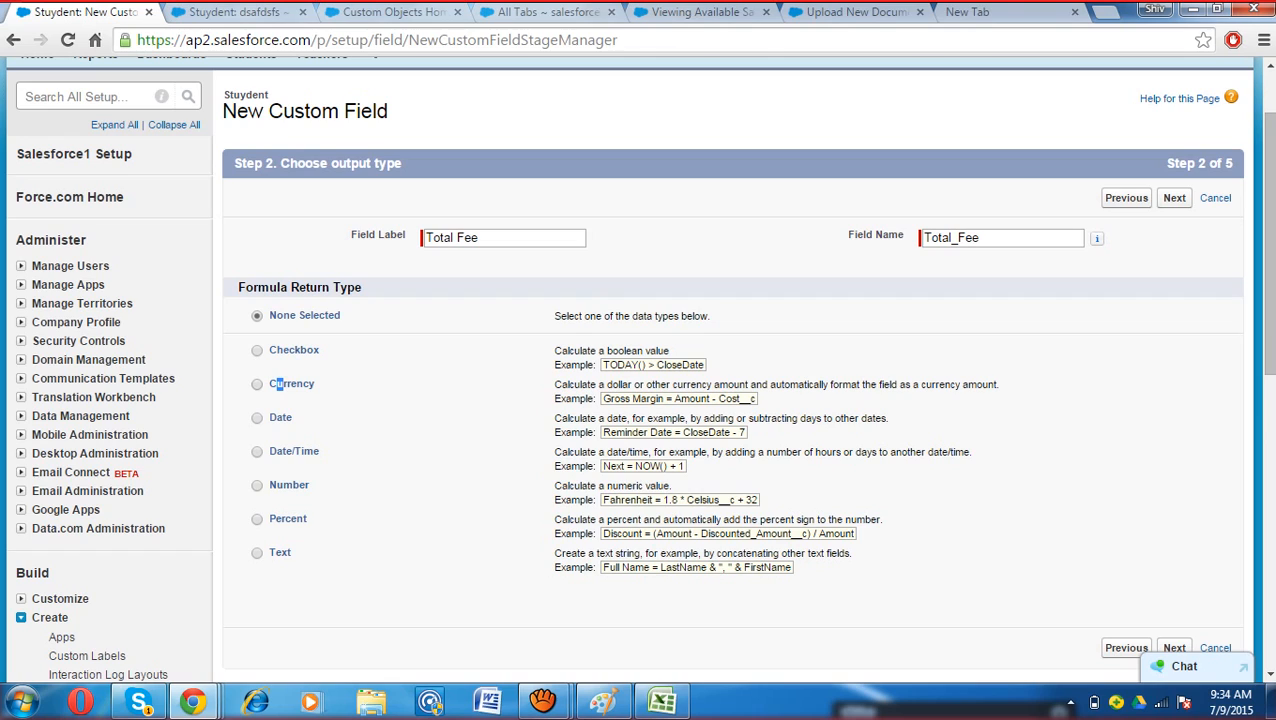
Step: Set the Total Fee formula's return type to Currency with one decimal place and continue to the formula entry
click(279, 384)
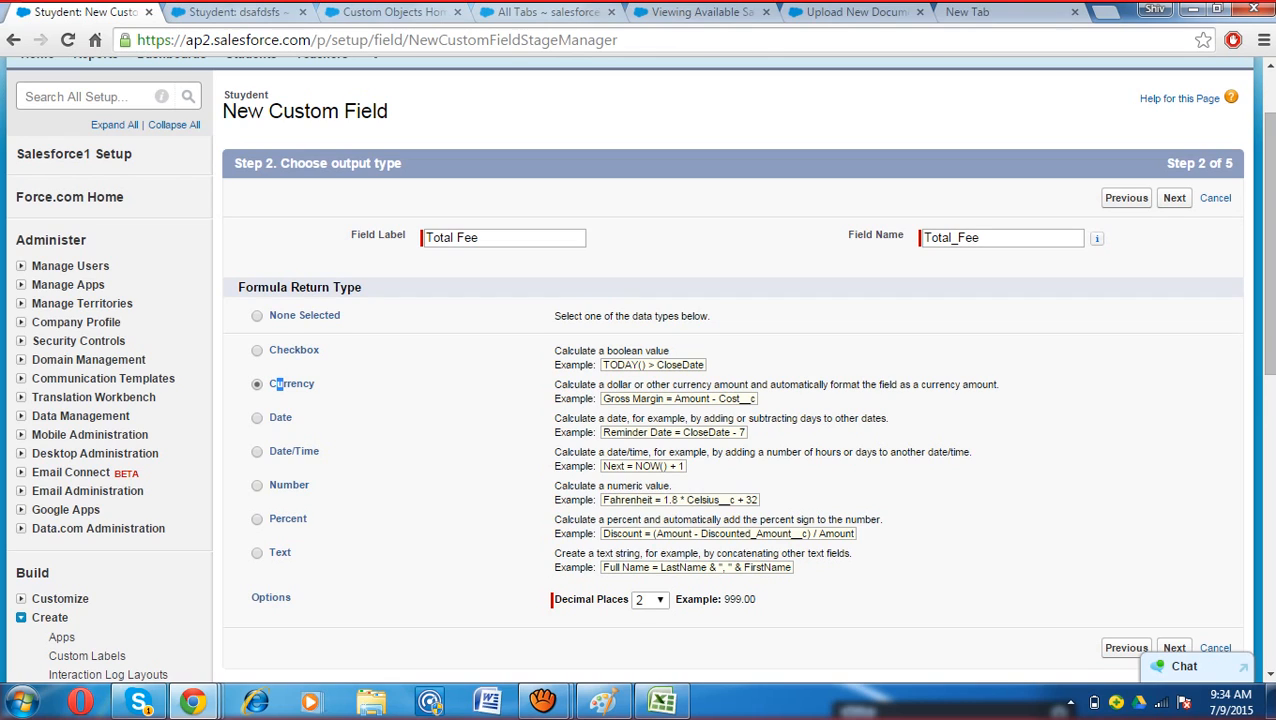
click(284, 485)
click(650, 599)
click(645, 316)
click(1174, 197)
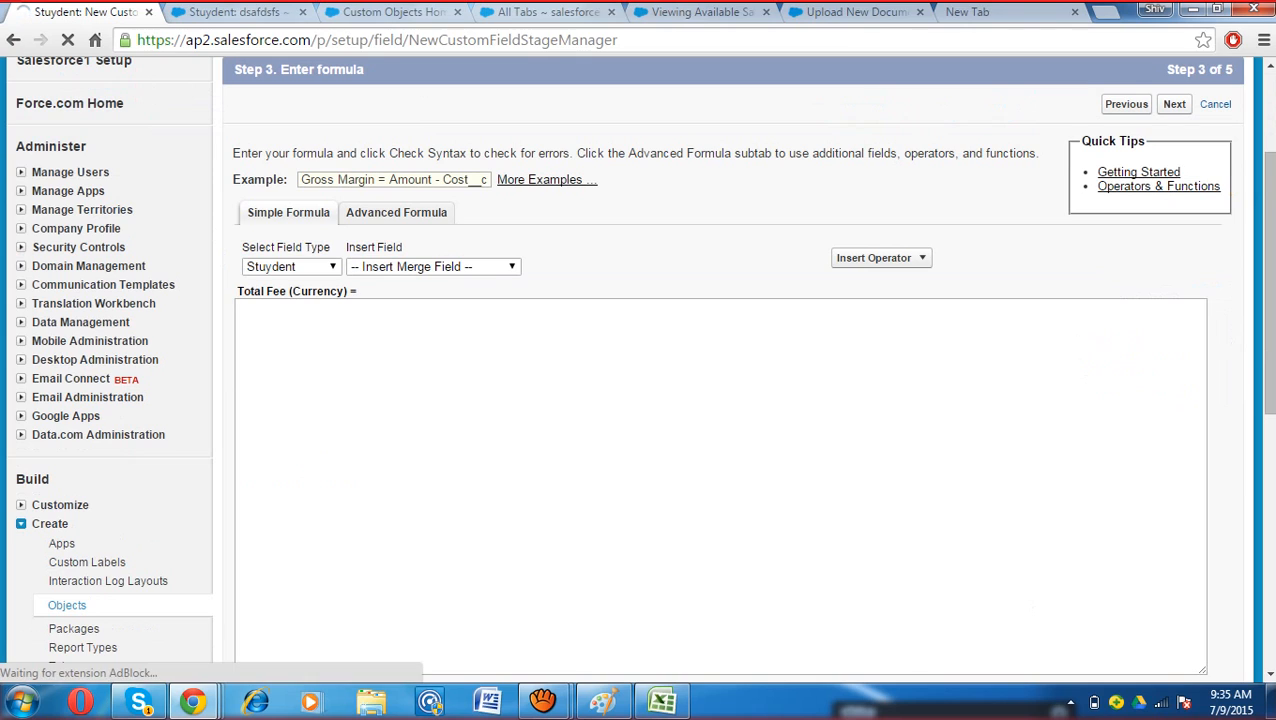
Step: Build the Total Fee formula as Fee1__c + Fees_2__c and check its syntax
click(433, 267)
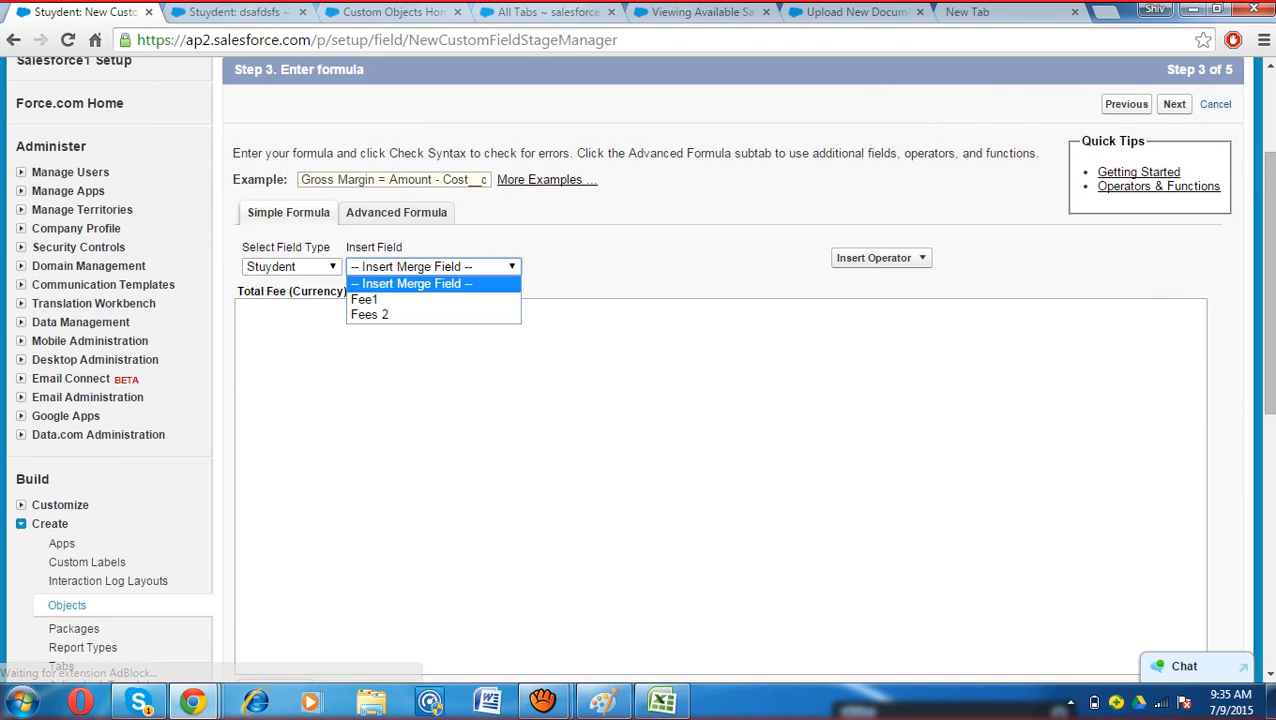
click(364, 299)
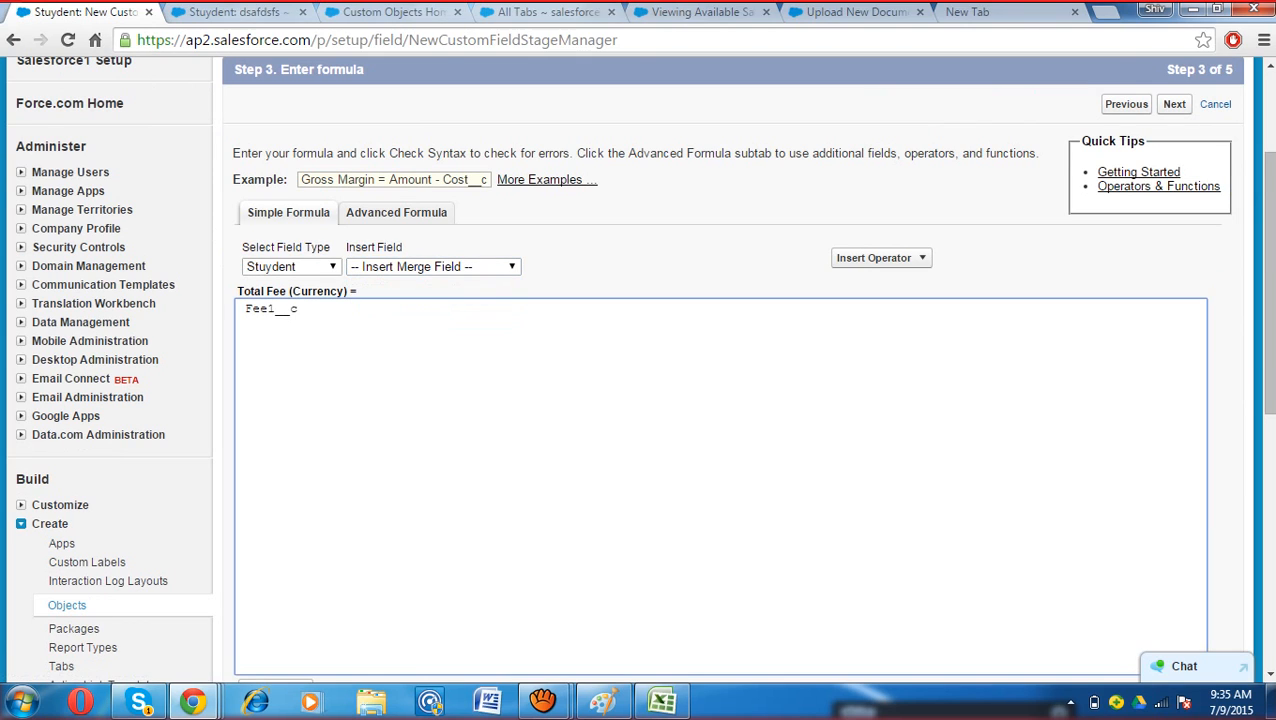
click(880, 258)
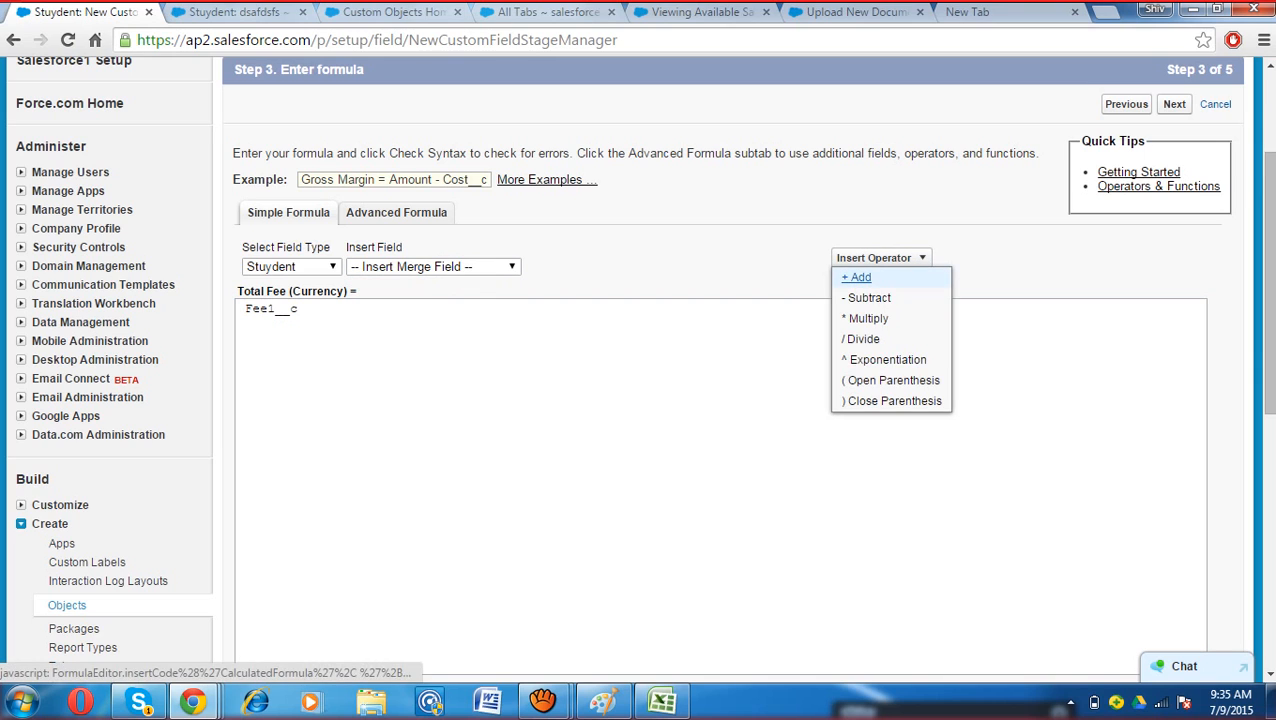
click(856, 277)
click(433, 267)
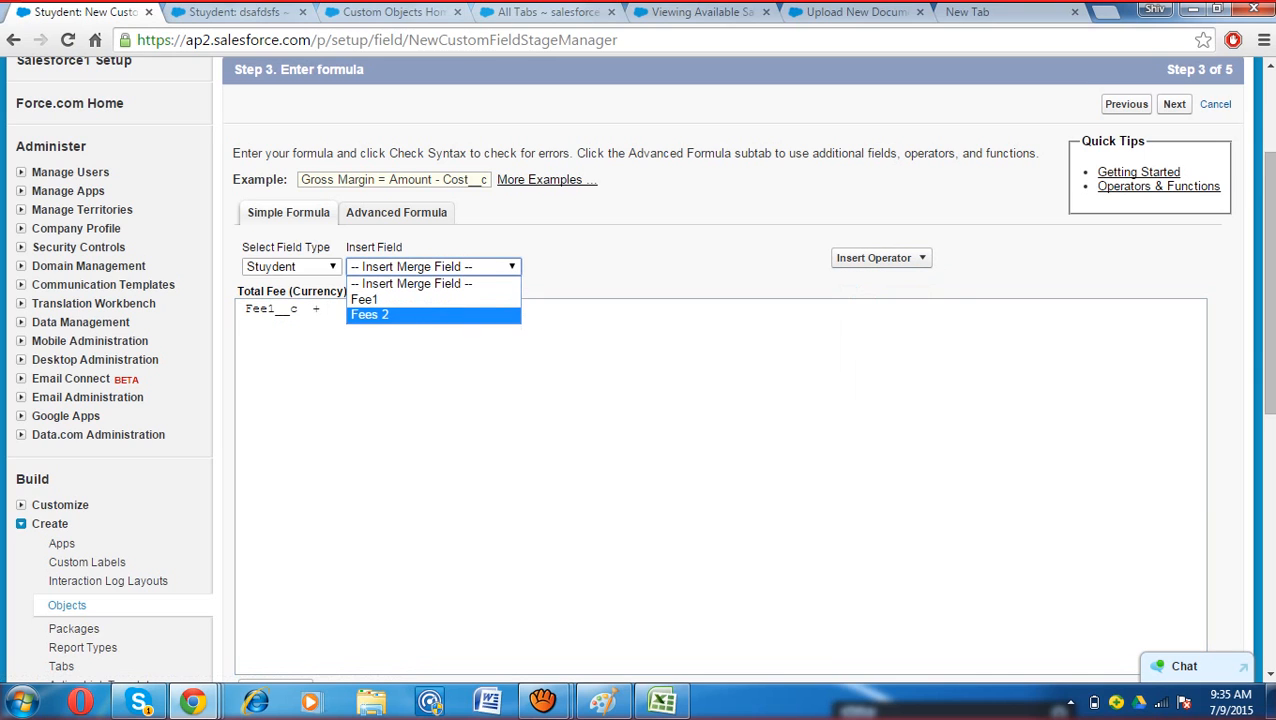
click(370, 314)
scroll(490, 300, down, 2)
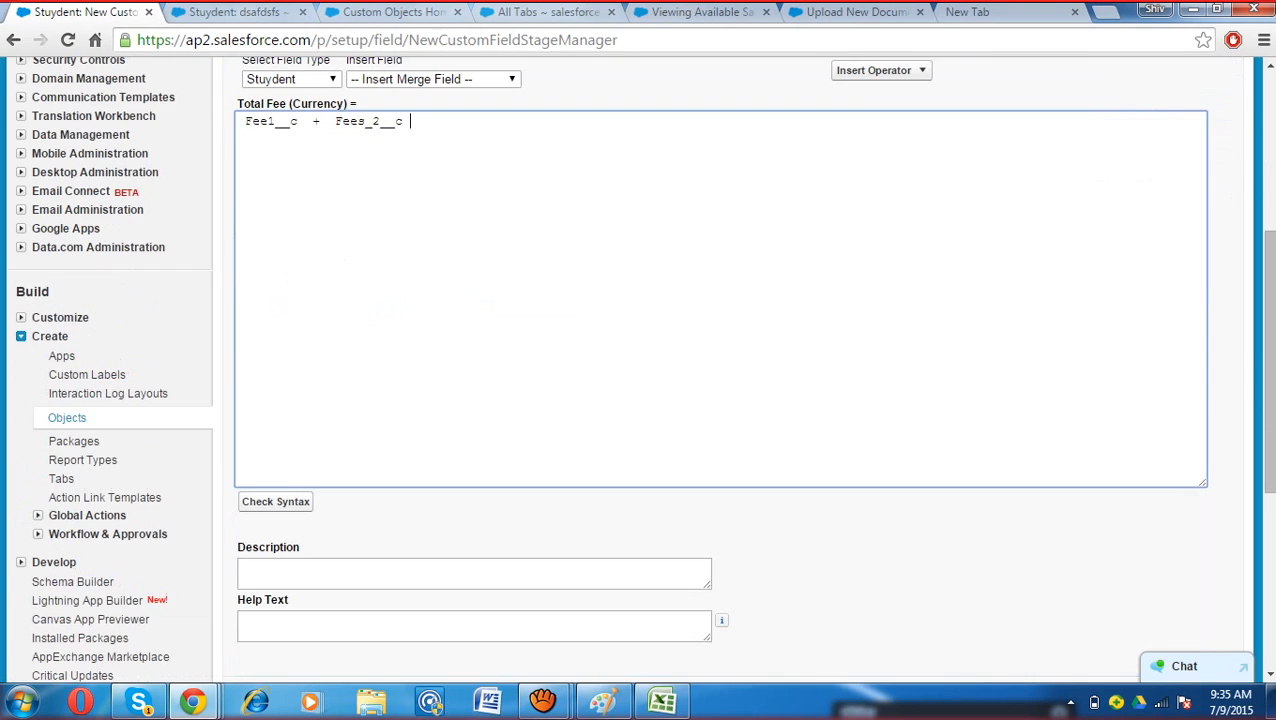
click(275, 502)
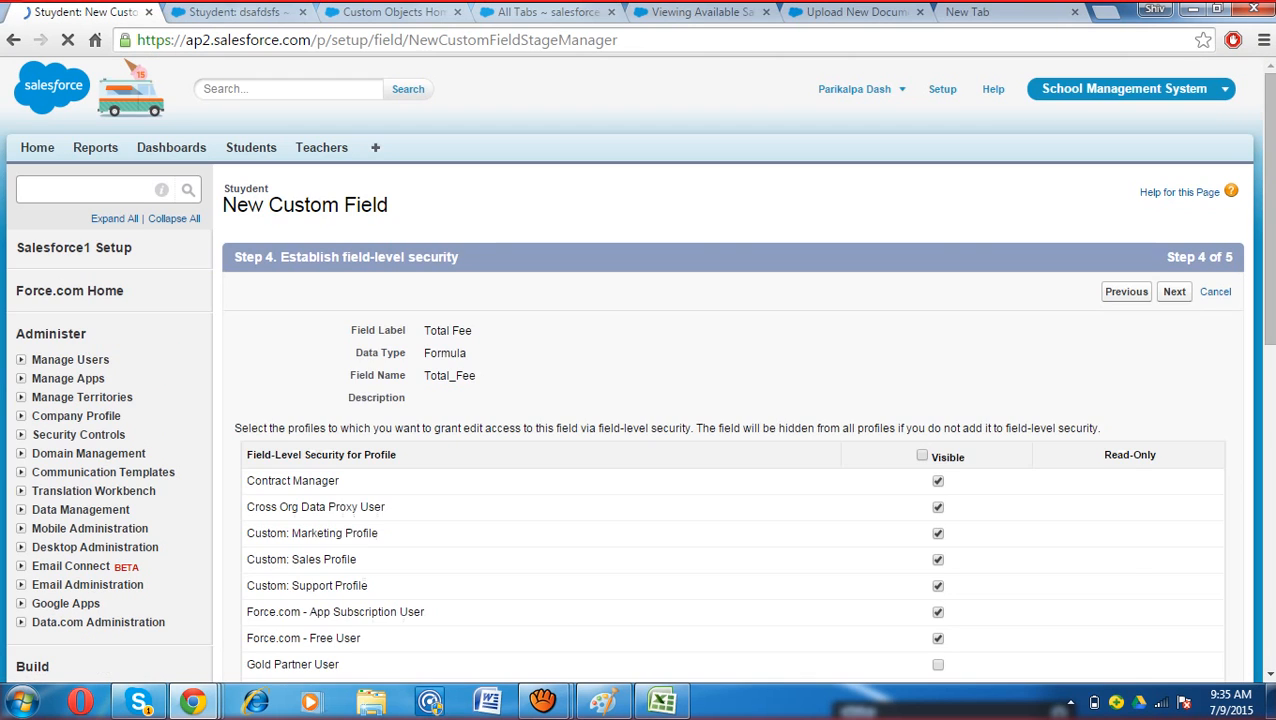
Step: Make the Total Fee field visible to all profiles and save it on the Stuydent Layout
scroll(640, 383, down, 3)
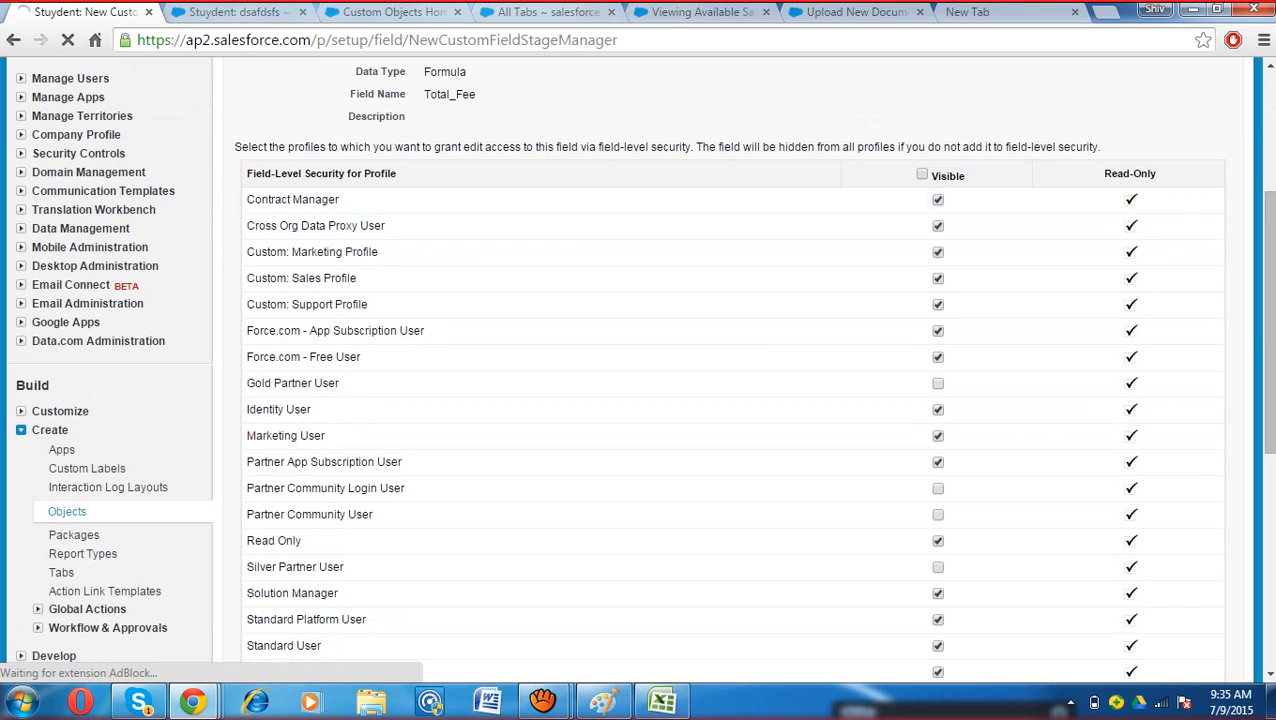
click(922, 174)
scroll(640, 300, down, 5)
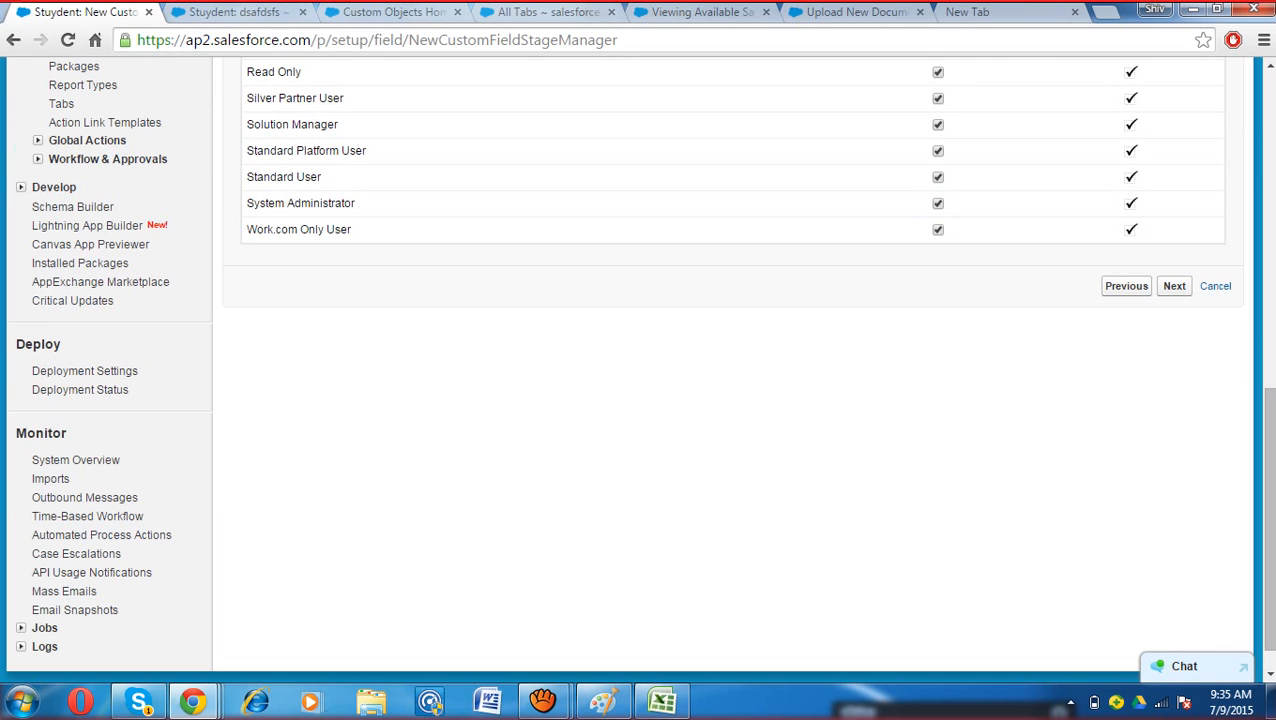
click(1174, 286)
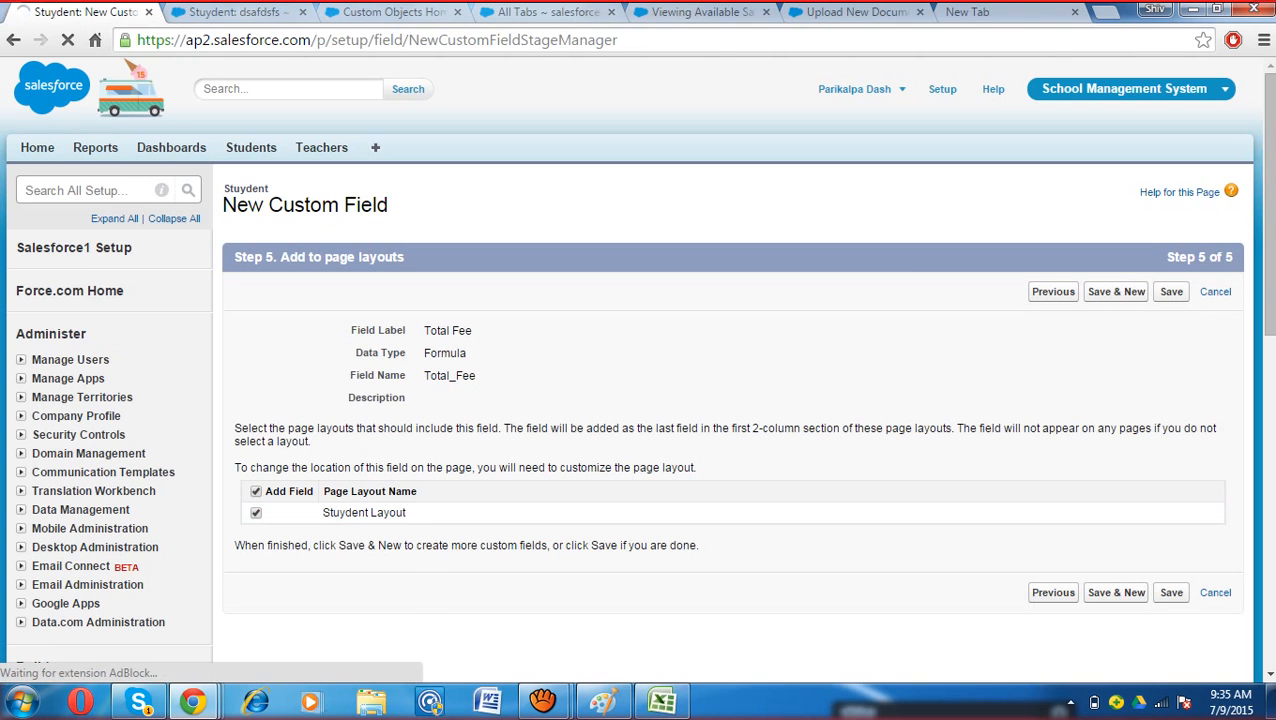
click(1171, 592)
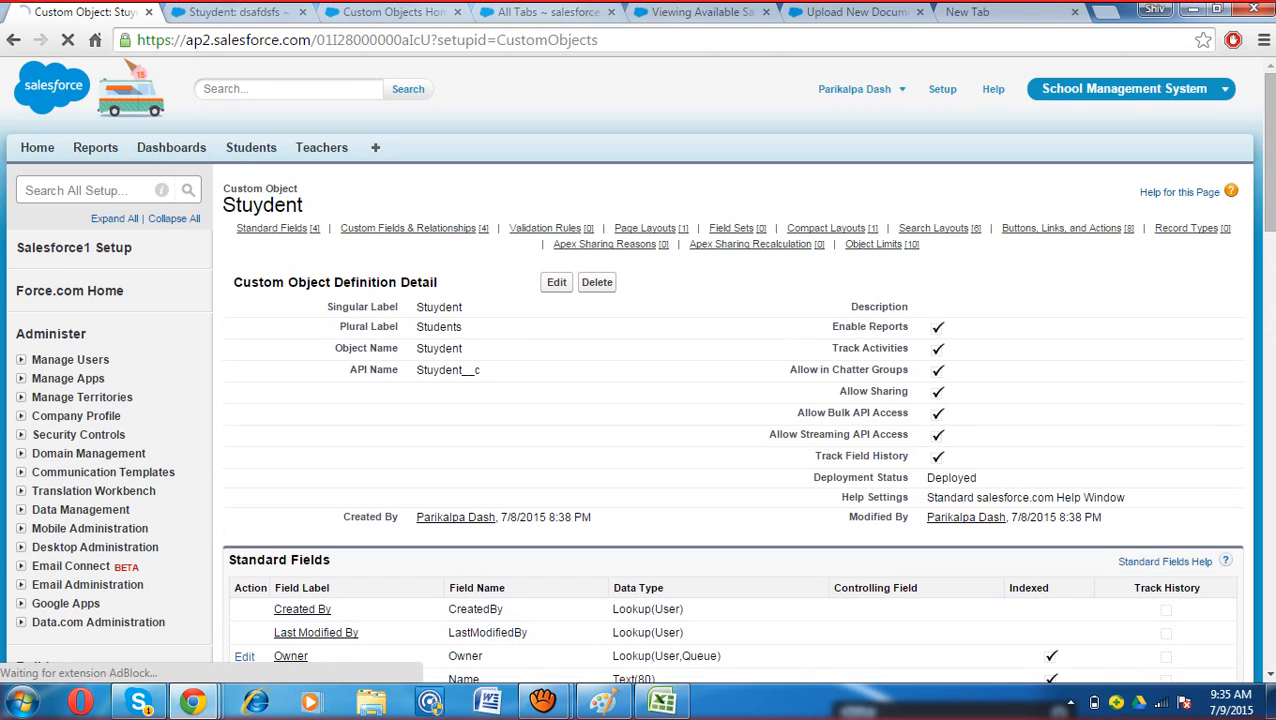
Step: Return to the open Stuydent record with ID IIPM-0001 and reload it
click(235, 12)
click(356, 39)
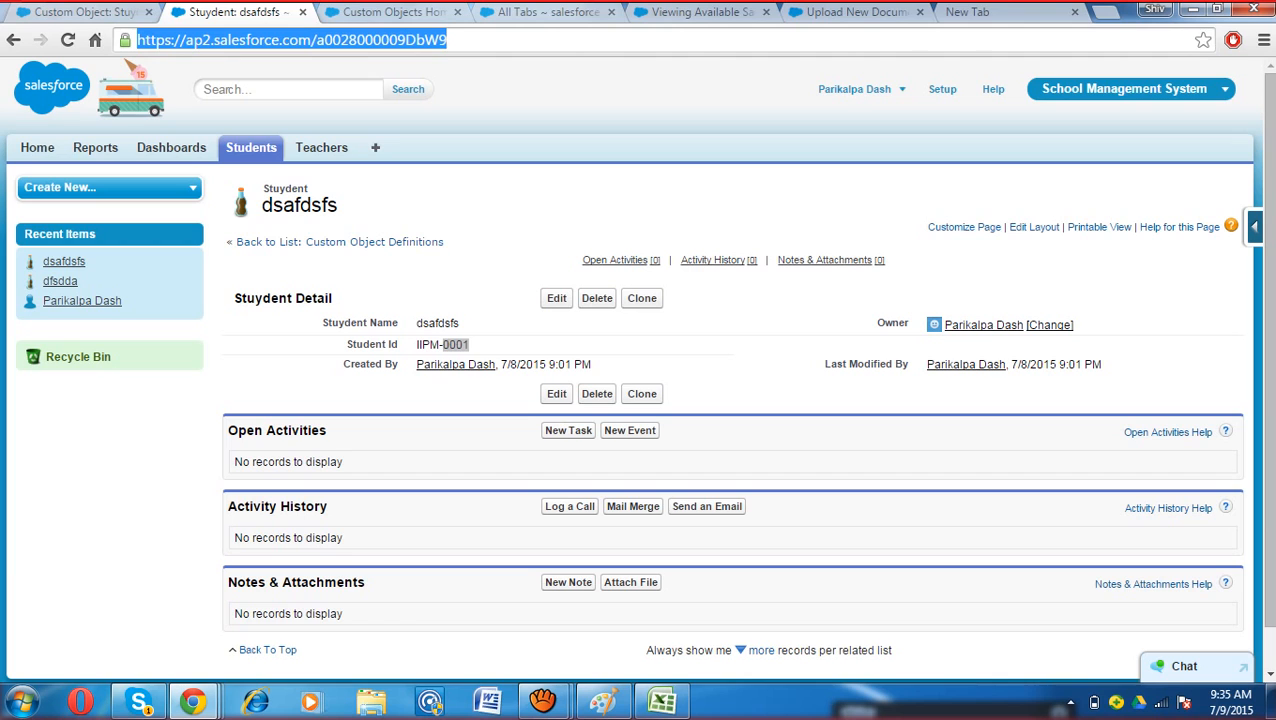
key(Return)
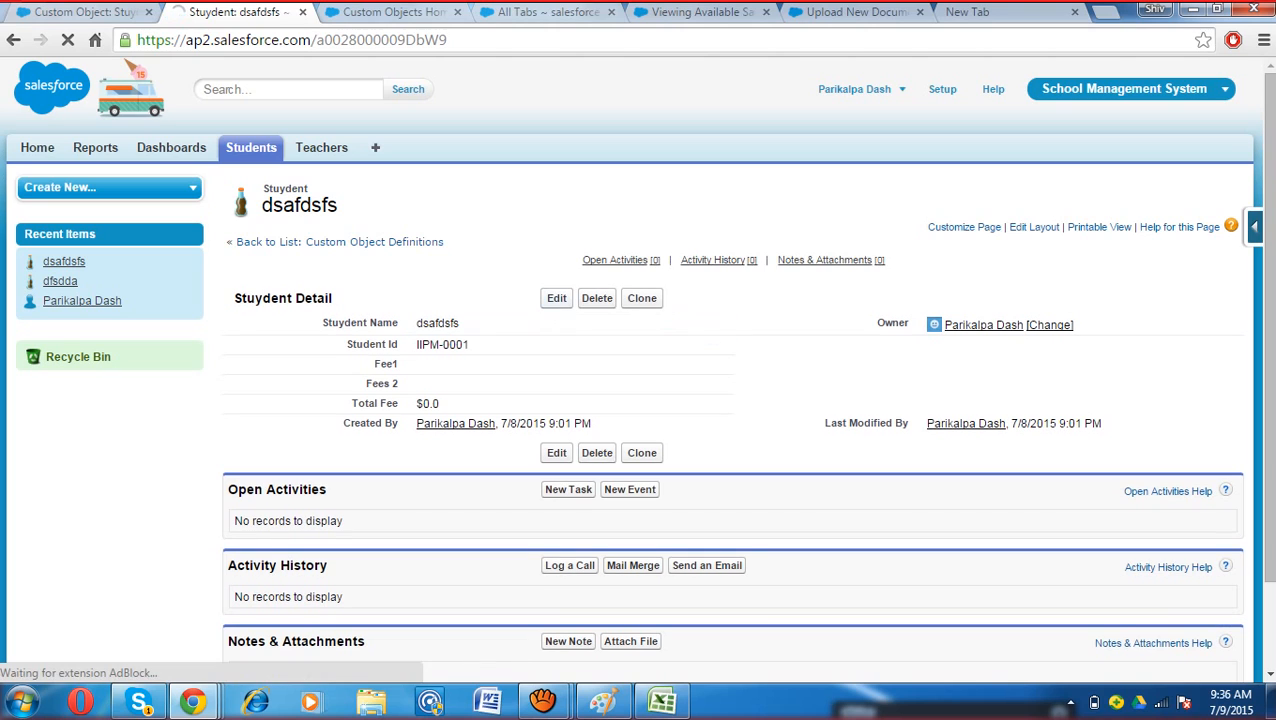
Step: Edit the Stuydent record, entering 100 for Fee1 and 200 for Fees 2, and save it
click(556, 298)
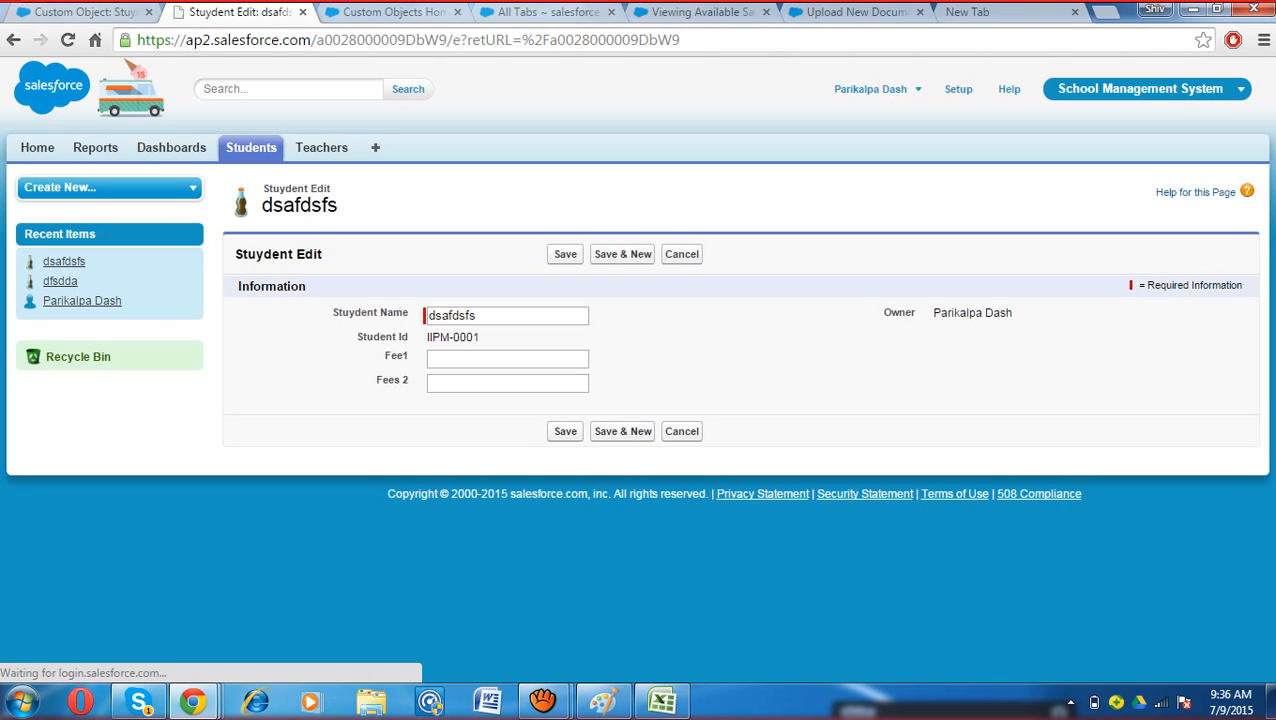
click(508, 359)
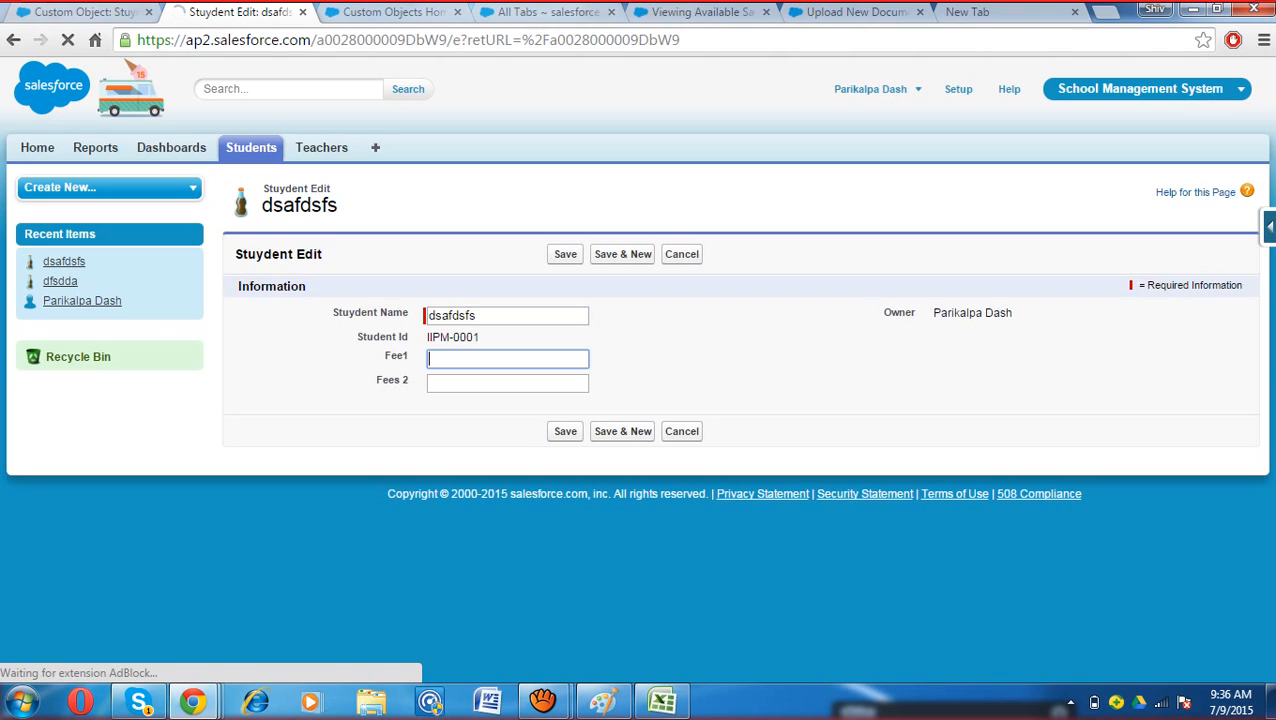
text(100)
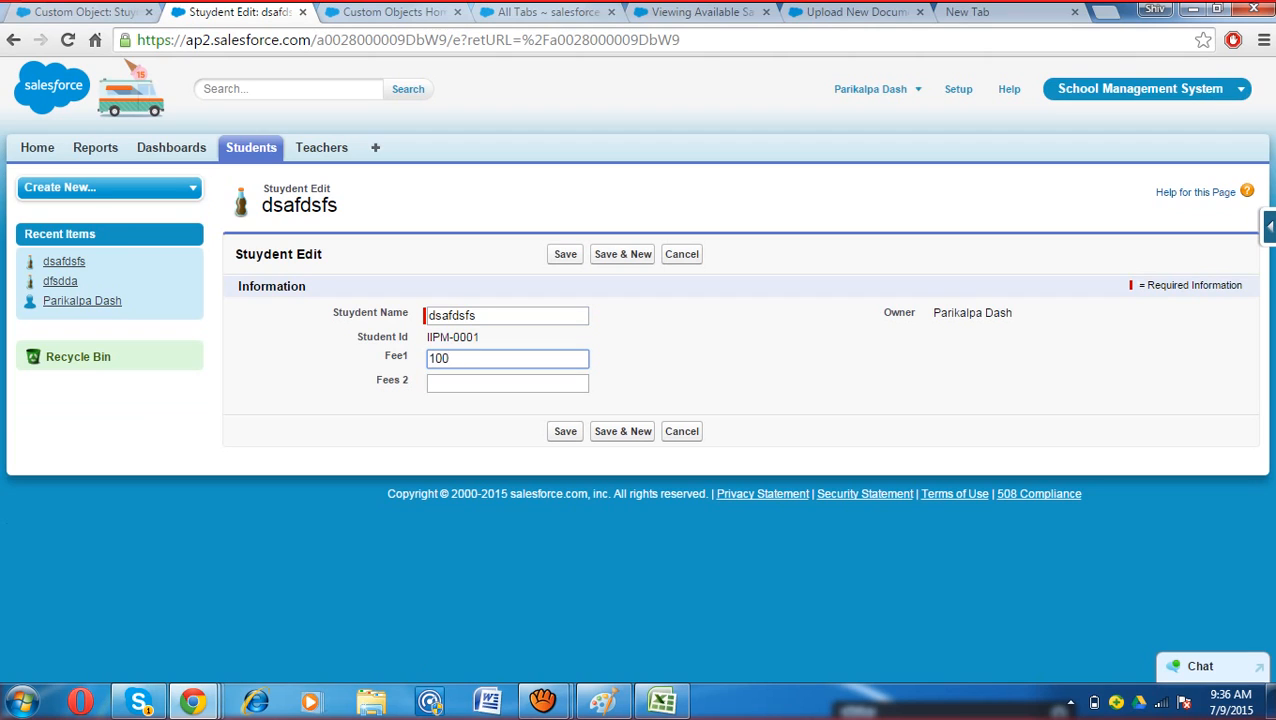
click(507, 383)
text(200)
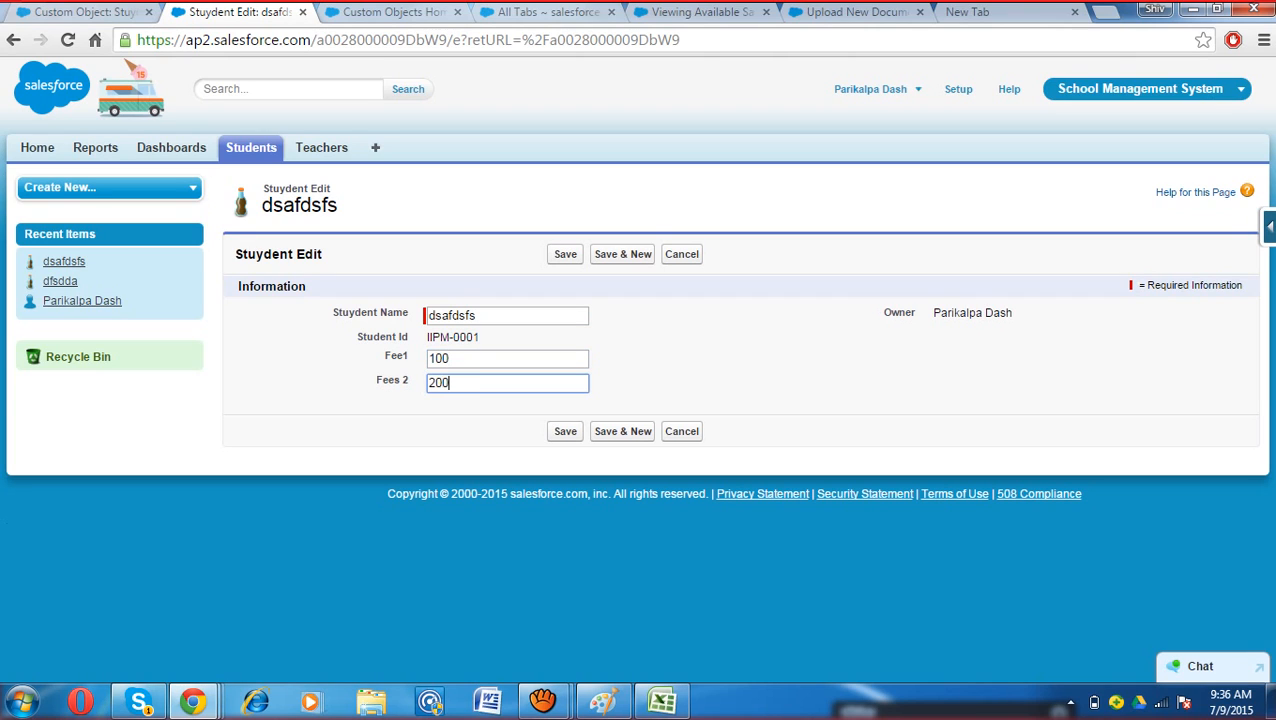
key(Tab)
key(Return)
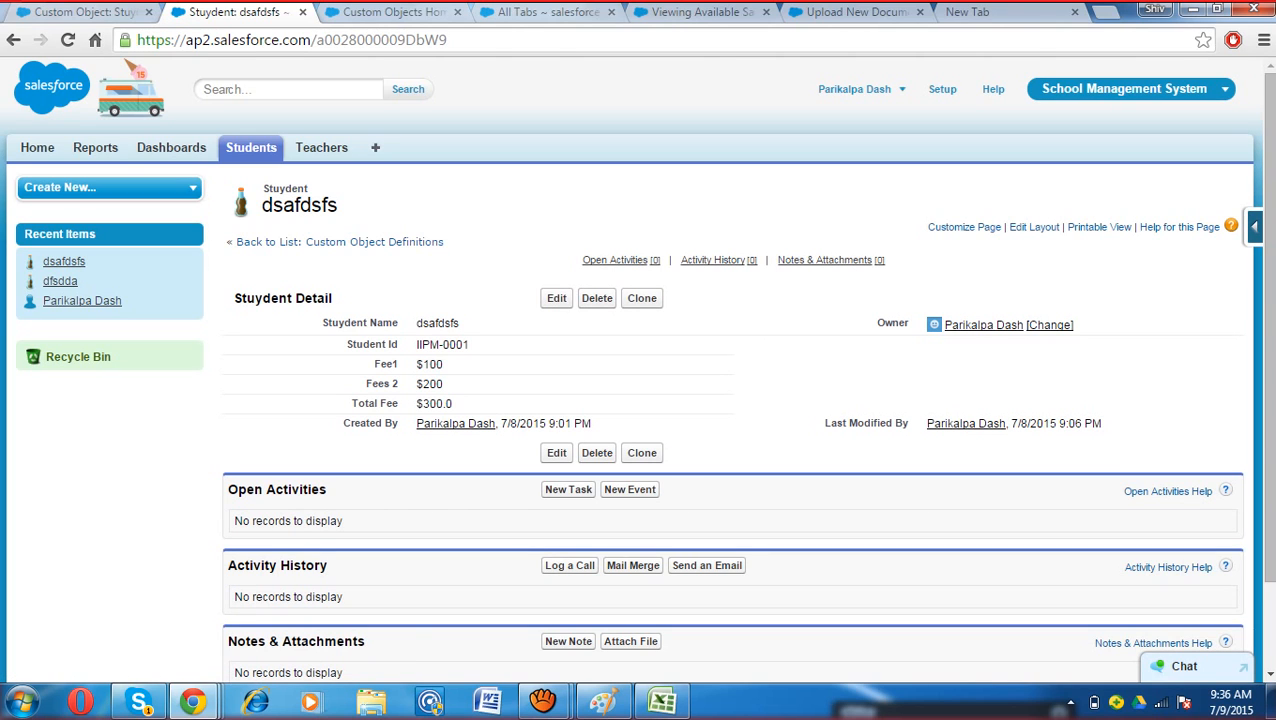
Step: Switch to the Excel workbook and add Currency to the Generic data types list in cell O11
click(660, 701)
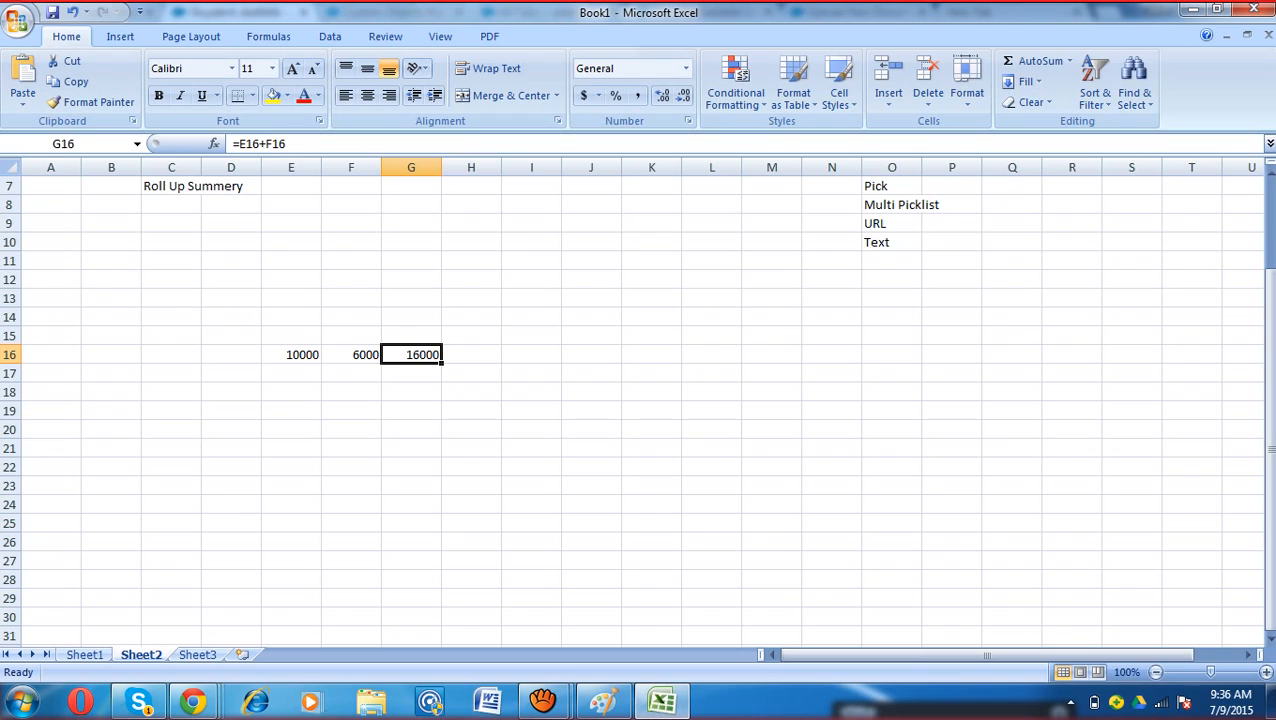
scroll(640, 400, up, 2)
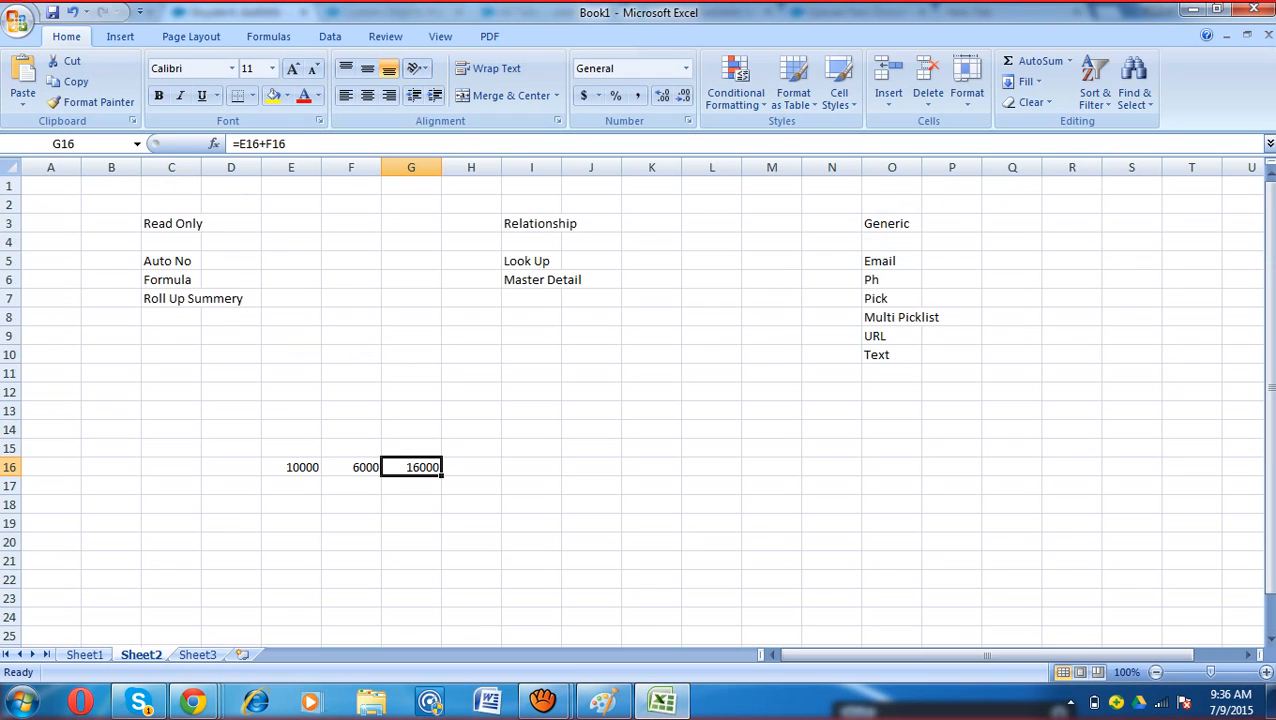
click(171, 224)
click(171, 261)
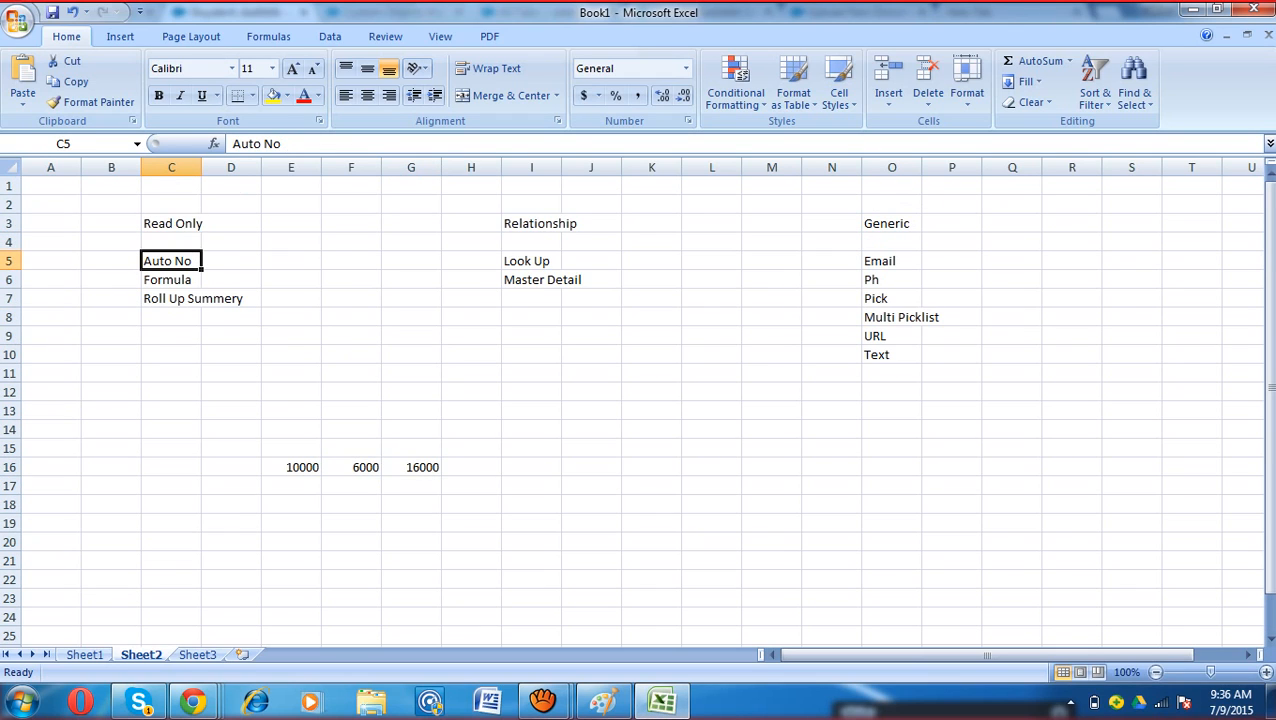
click(171, 280)
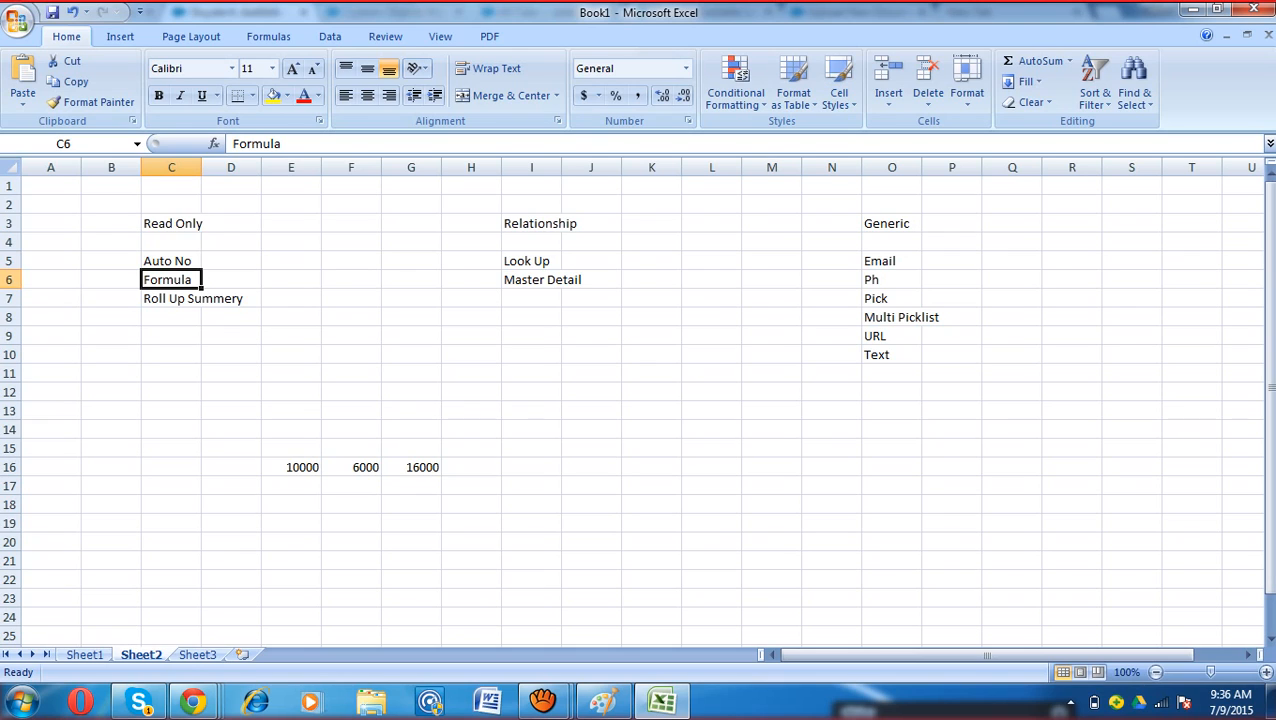
click(891, 373)
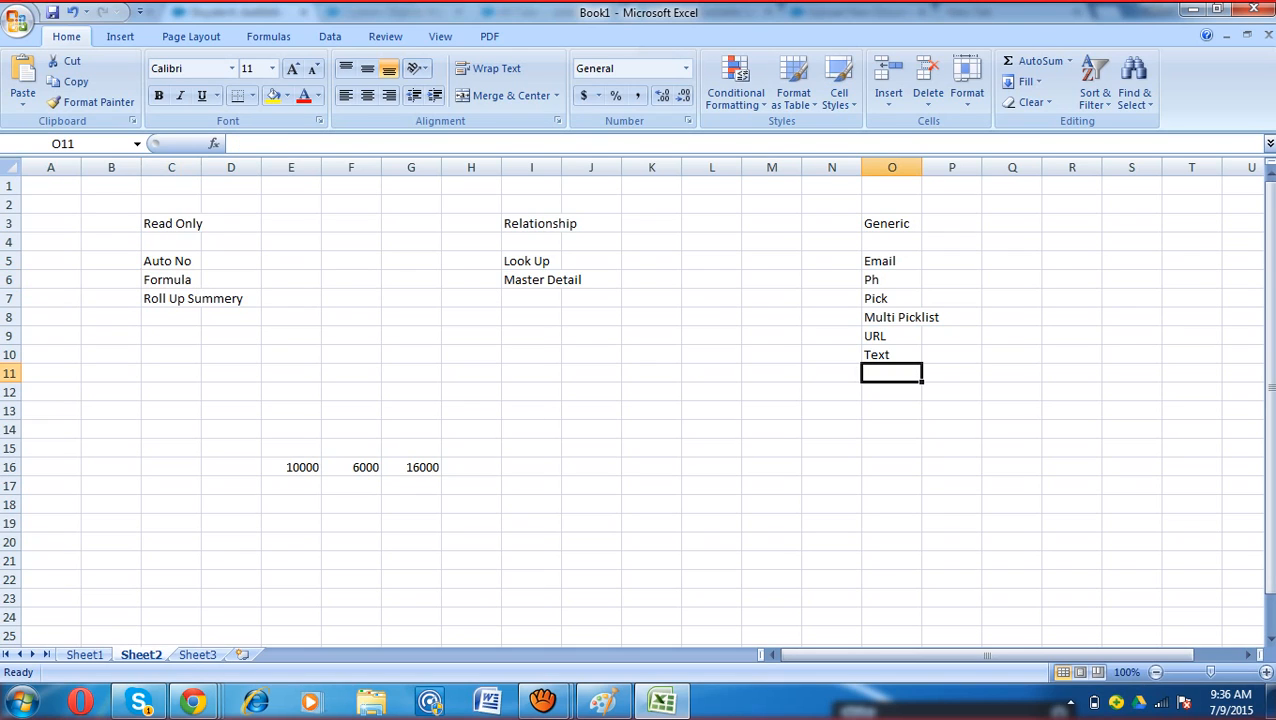
text(Curre)
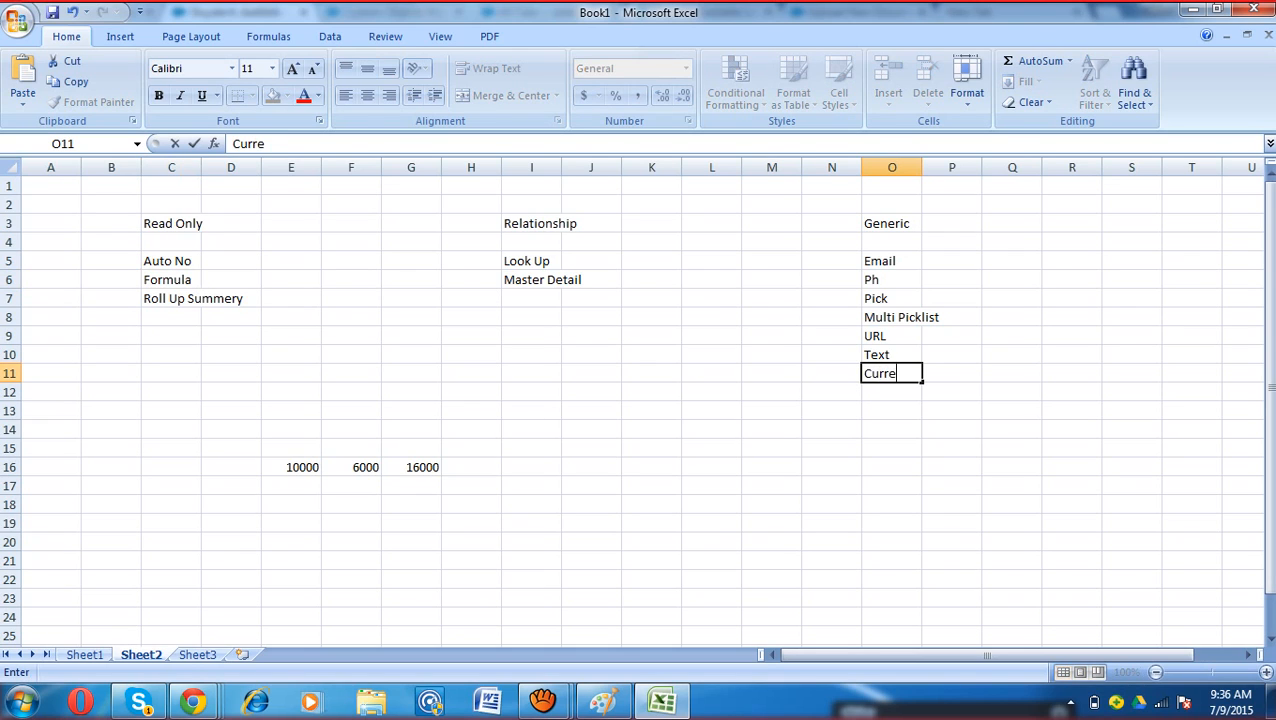
text(ncy)
key(Return)
Step: Switch back to Chrome and review the Stuydent object's Custom Fields & Relationships list
key(alt+Tab)
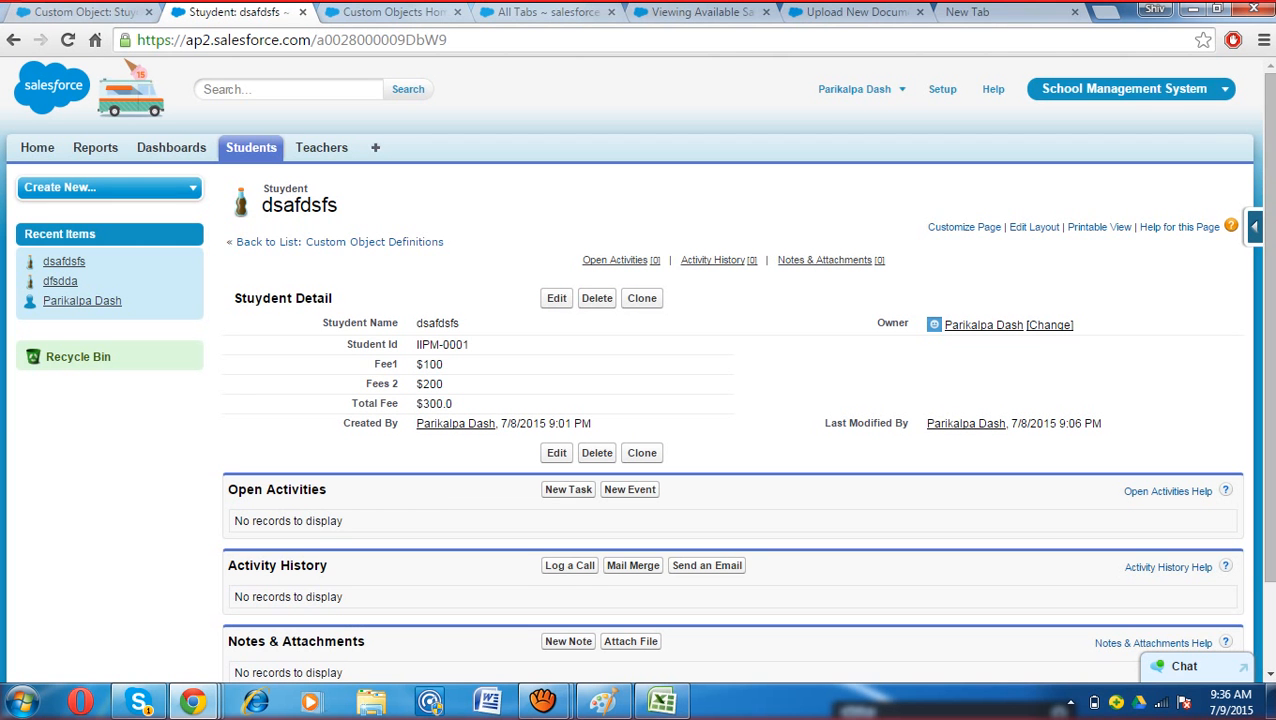
click(90, 13)
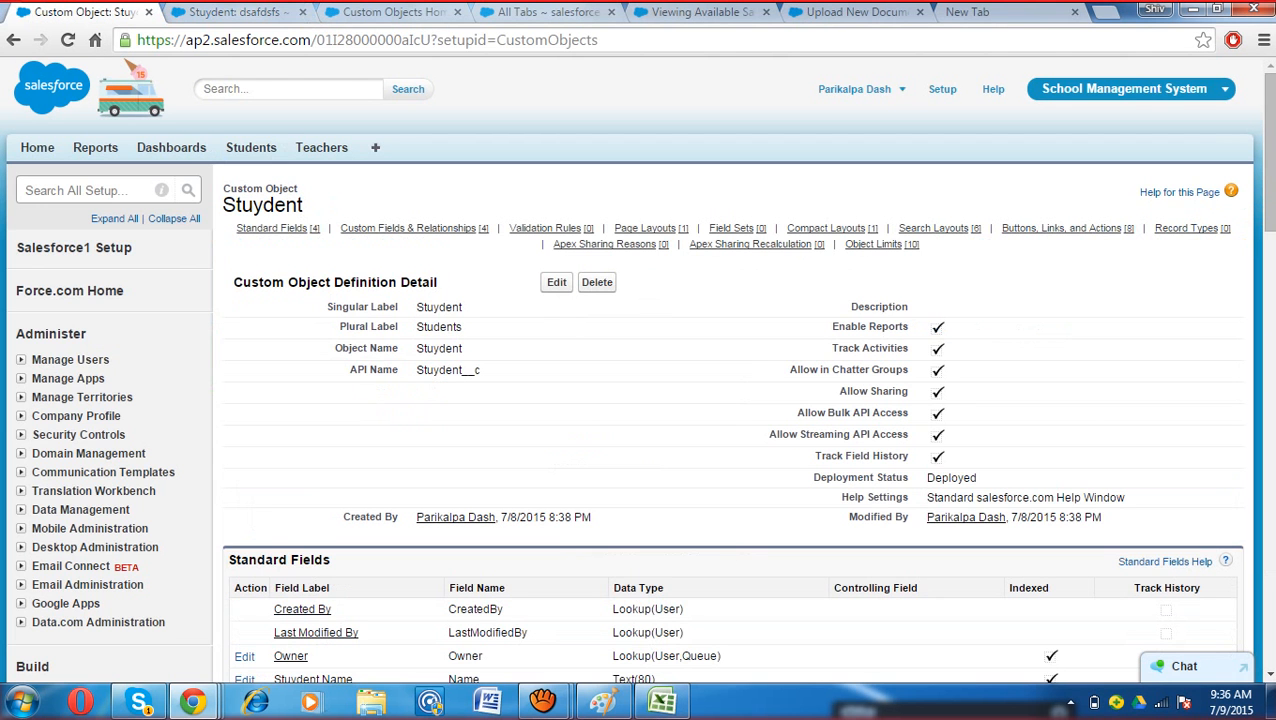
scroll(730, 400, down, 6)
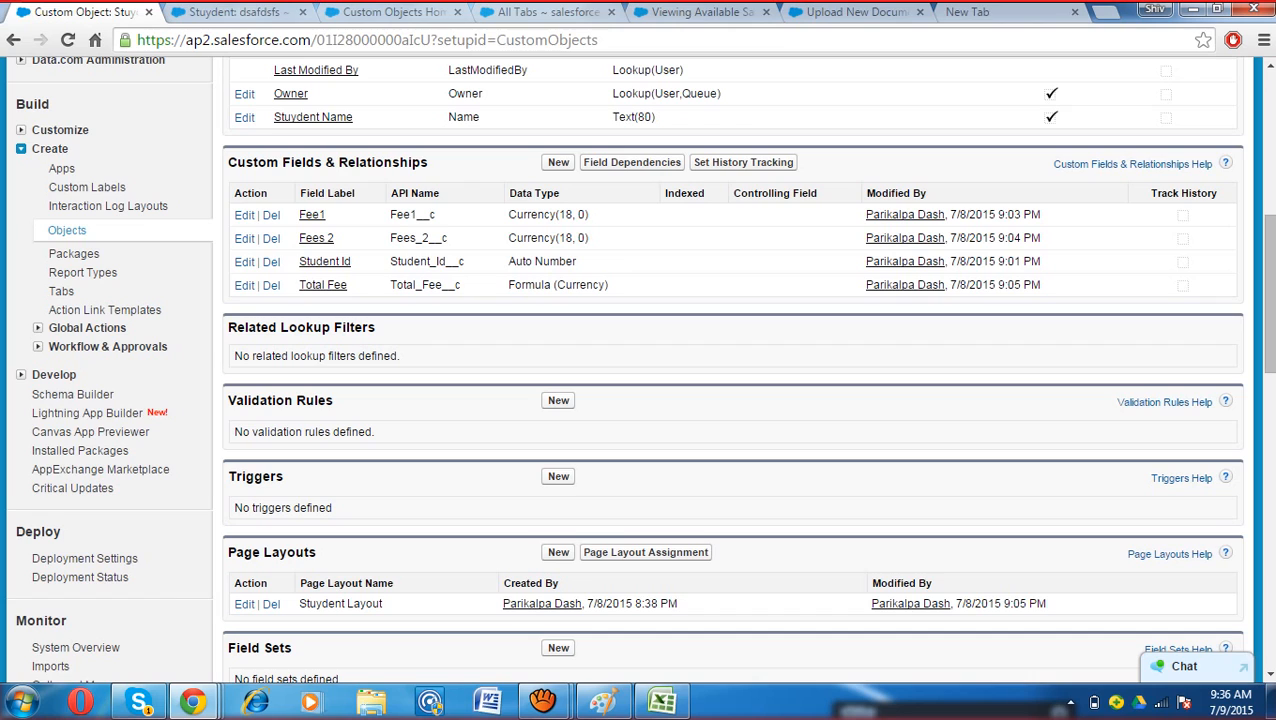
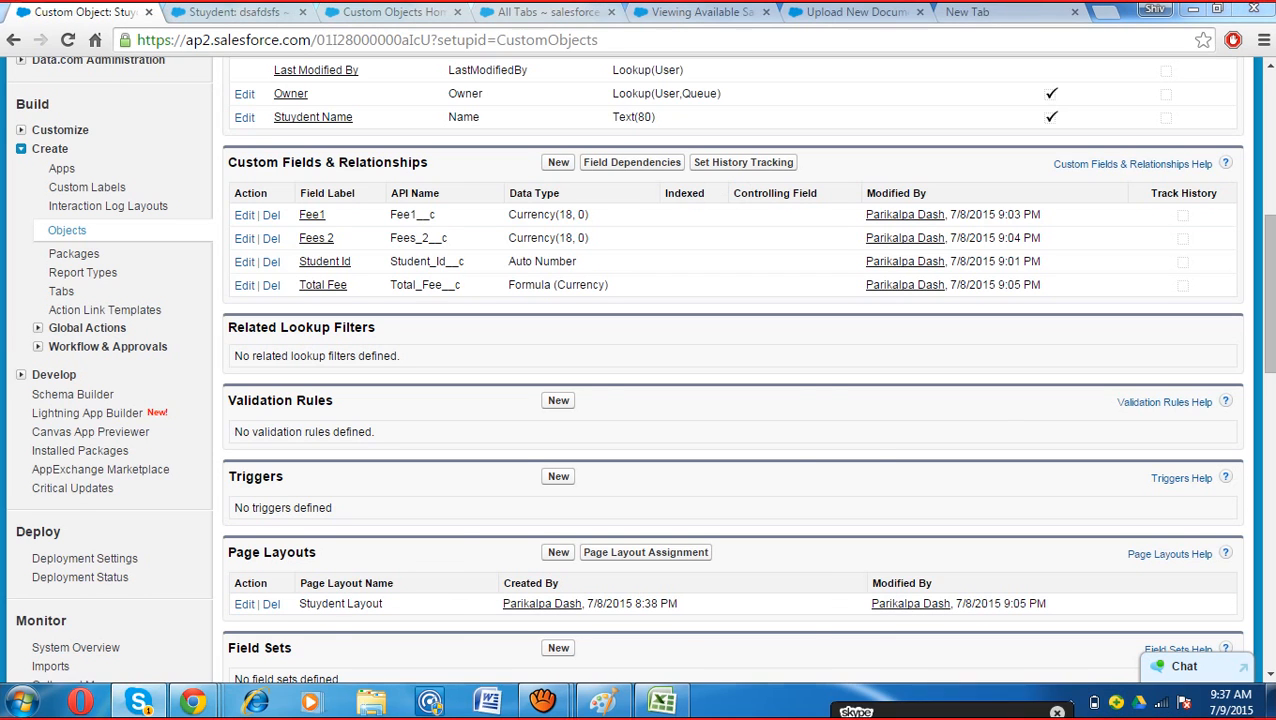
click(138, 702)
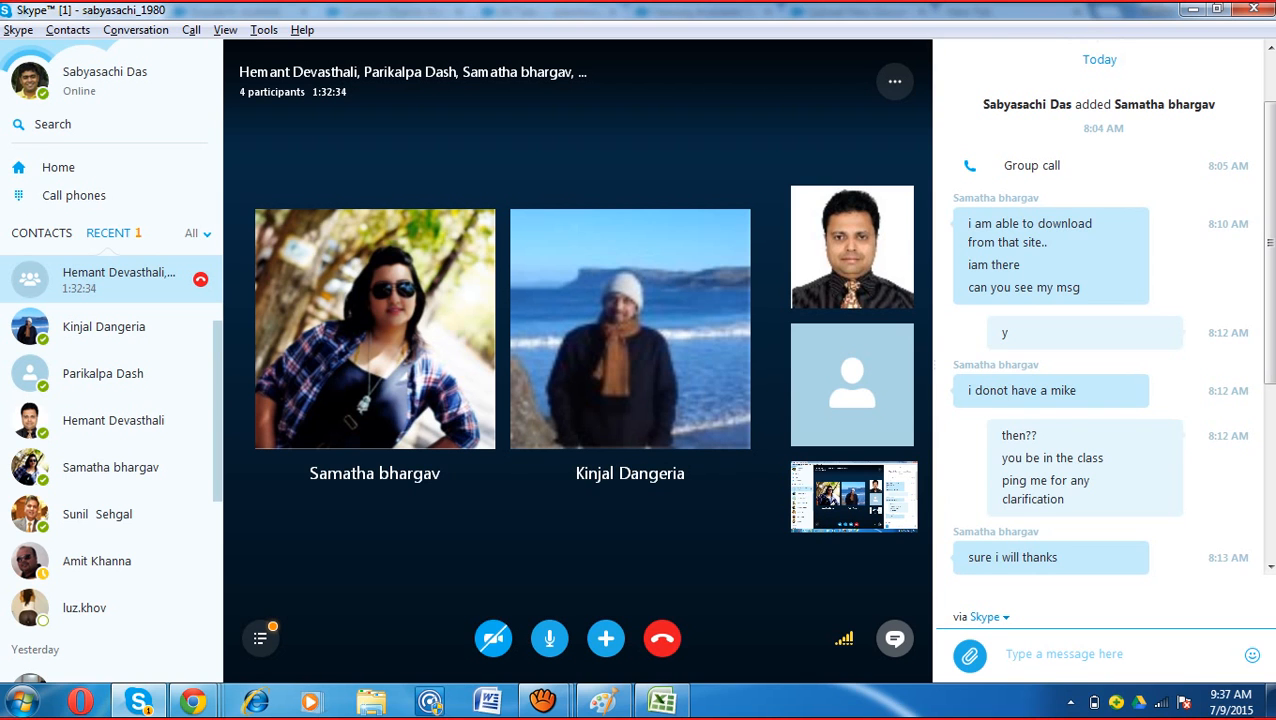
key(alt+Tab)
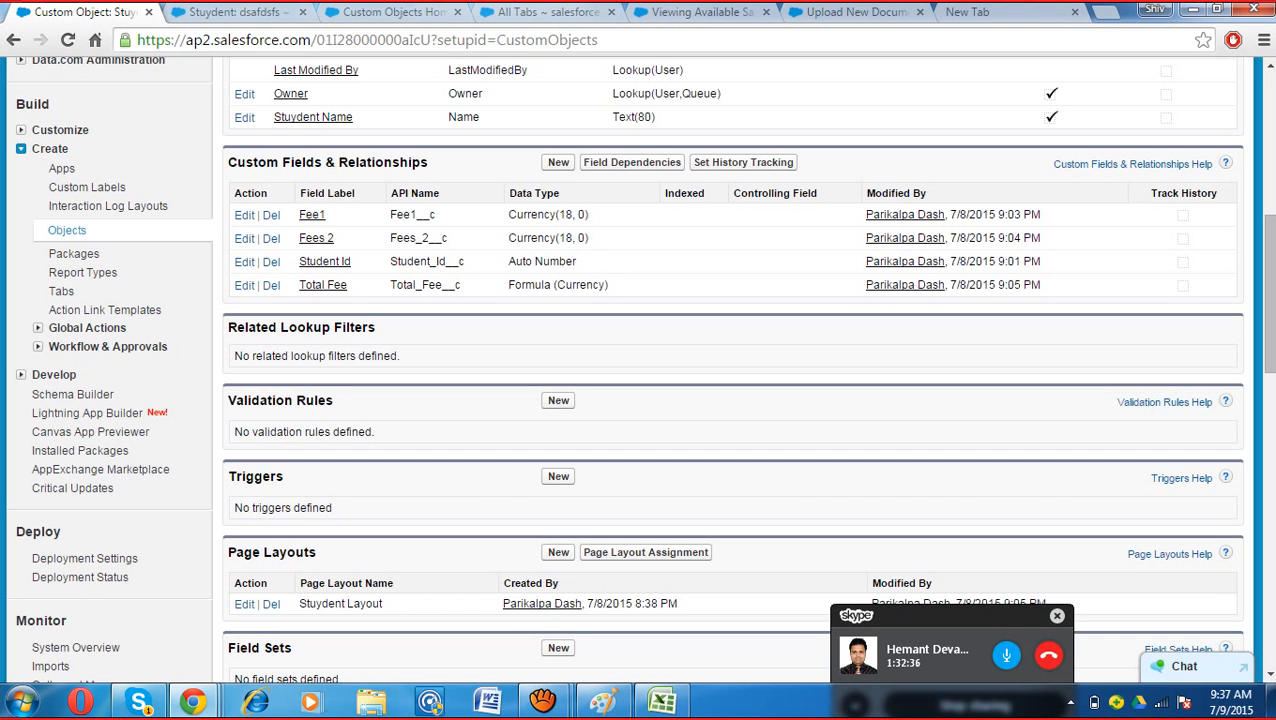
scroll(730, 400, up, 5)
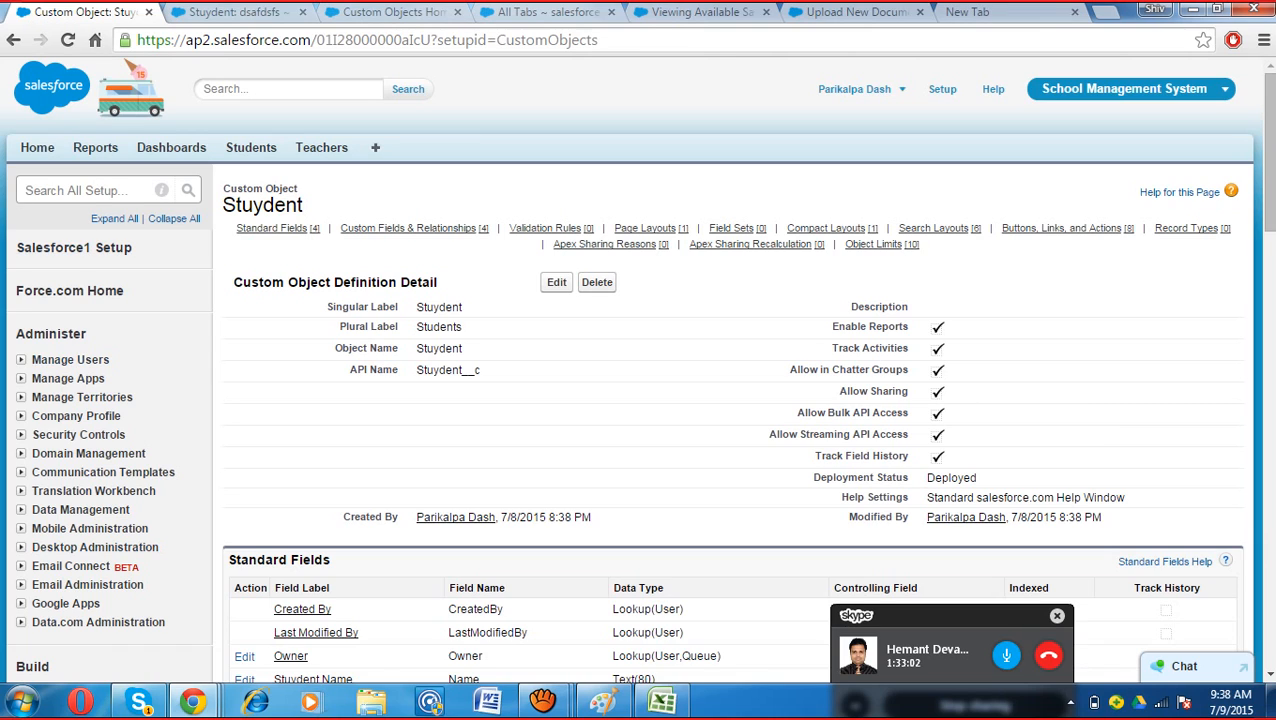
double_click(600, 92)
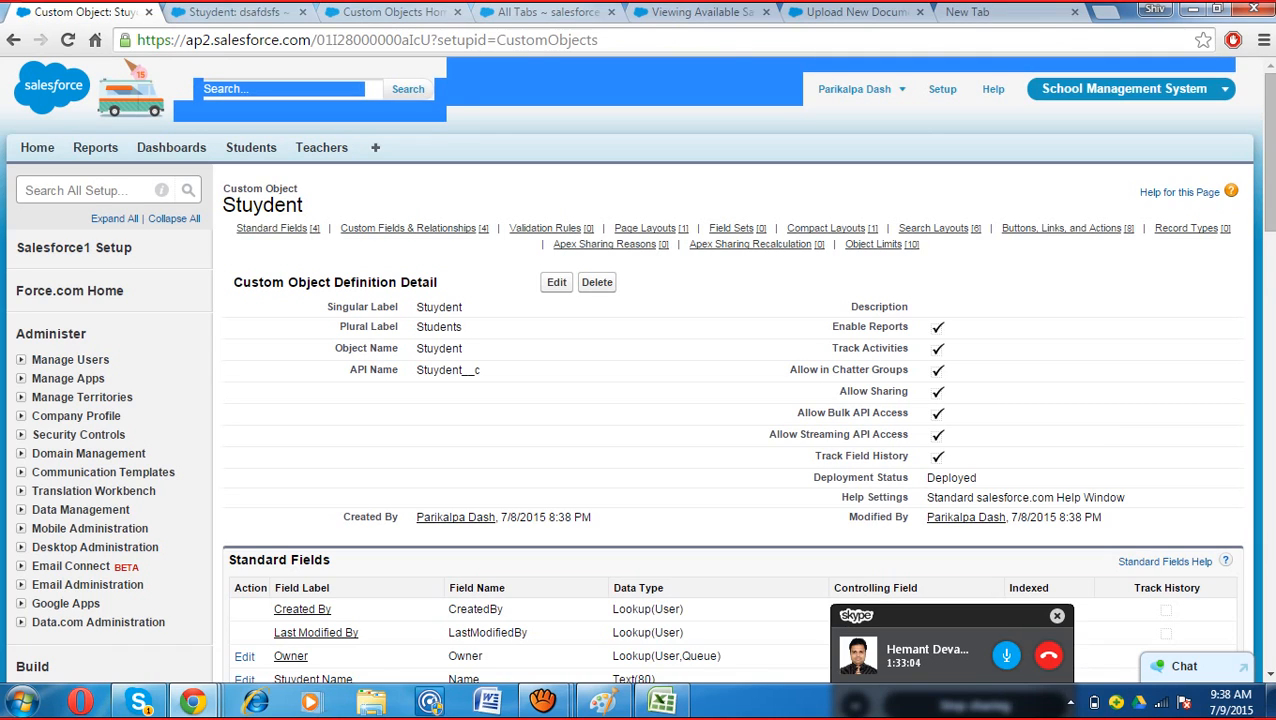
click(600, 92)
scroll(730, 398, down, 3)
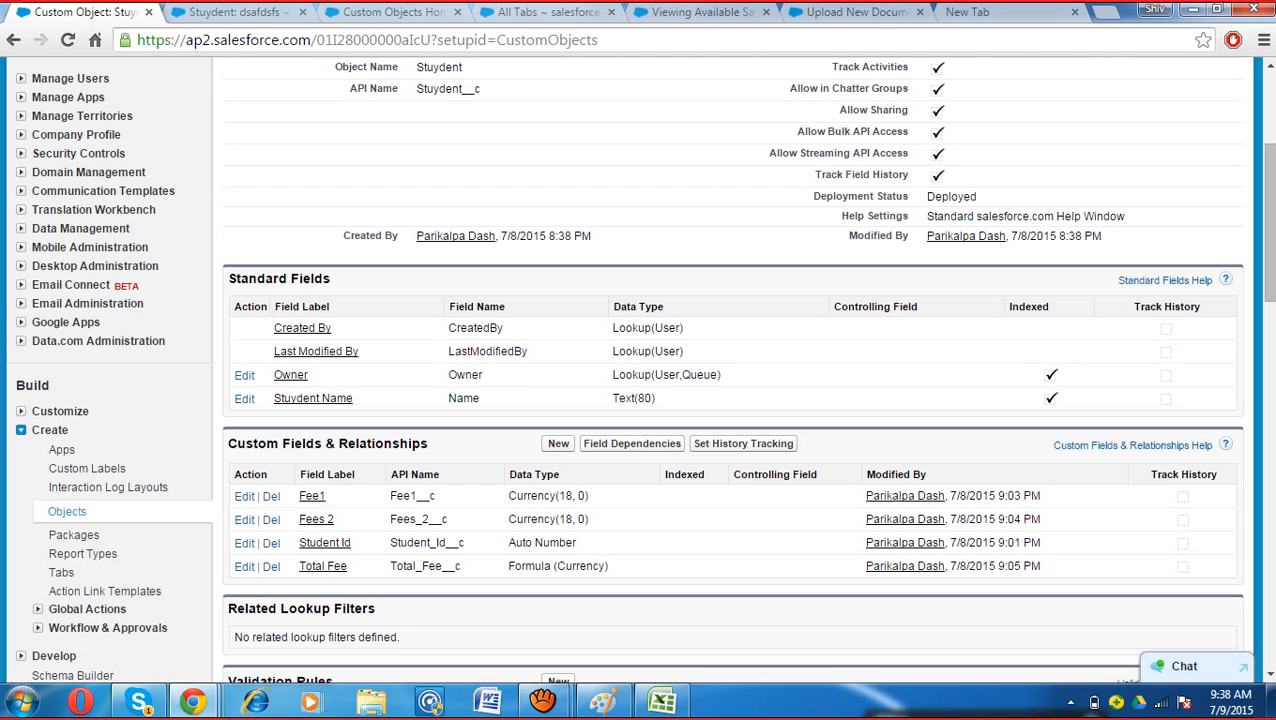
Step: Open the Company Information page under Company Profile and review the organization's details and user licenses
click(75, 134)
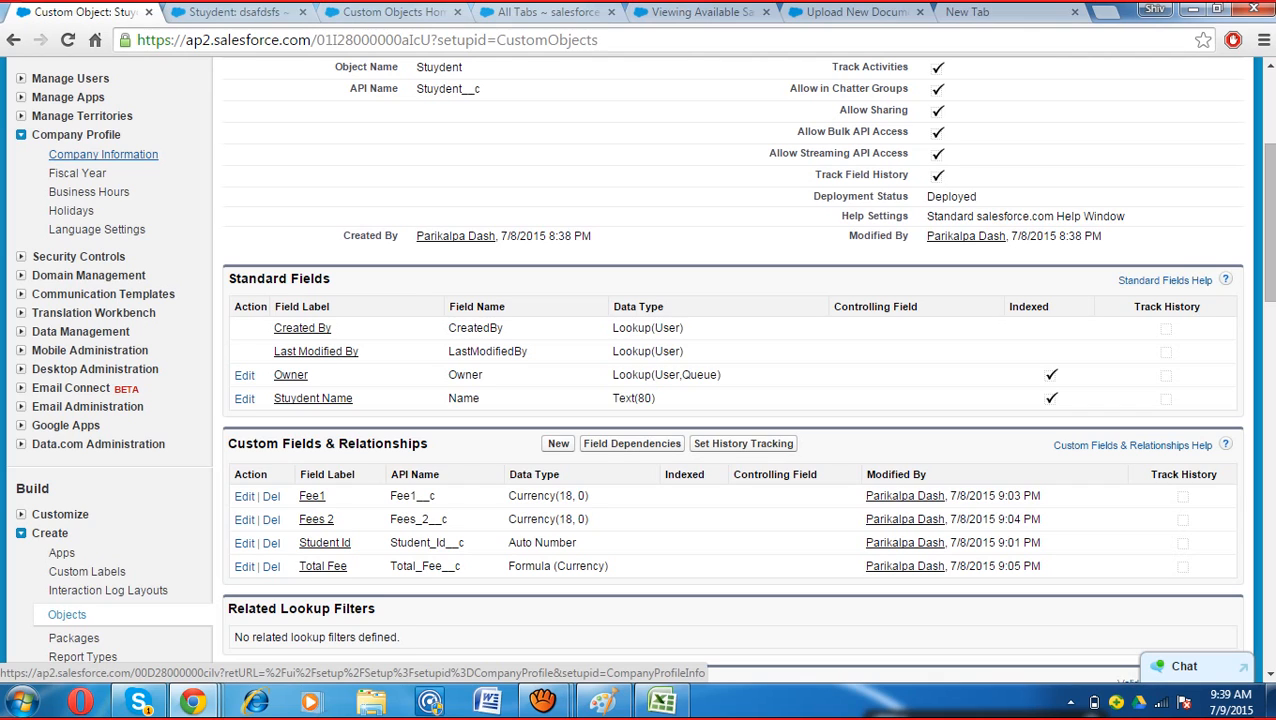
click(103, 154)
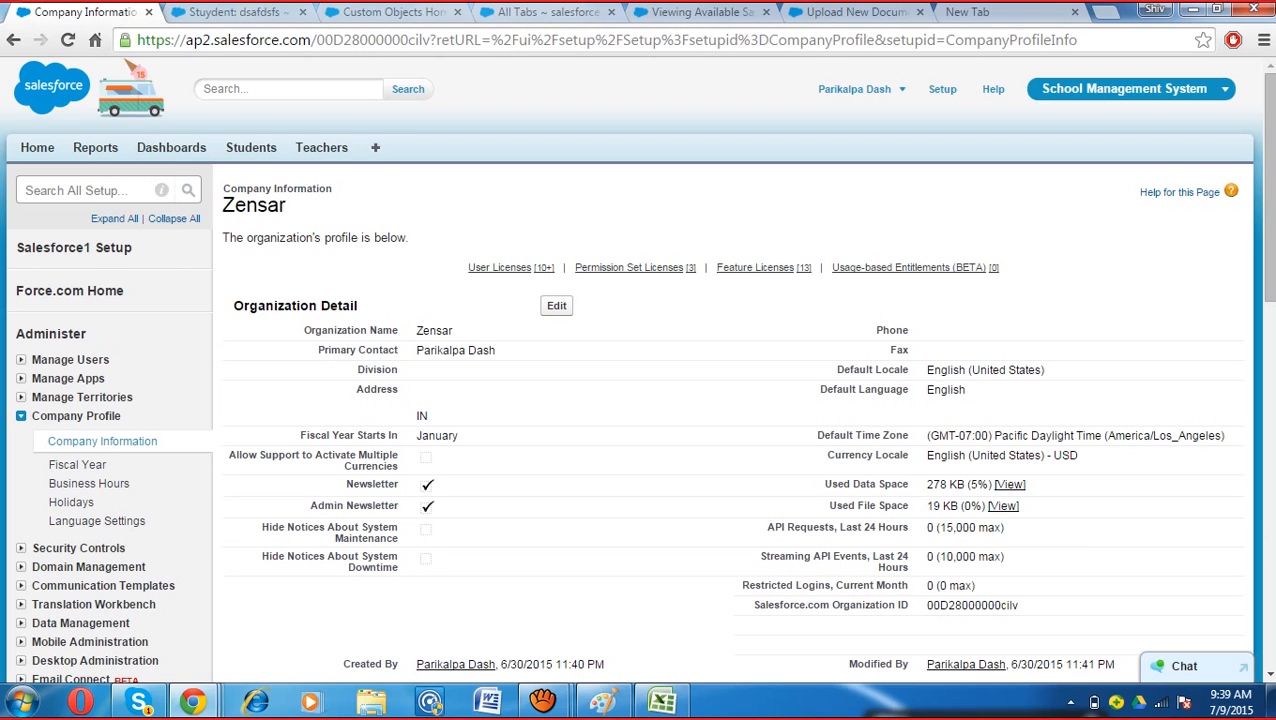
scroll(638, 400, down, 1)
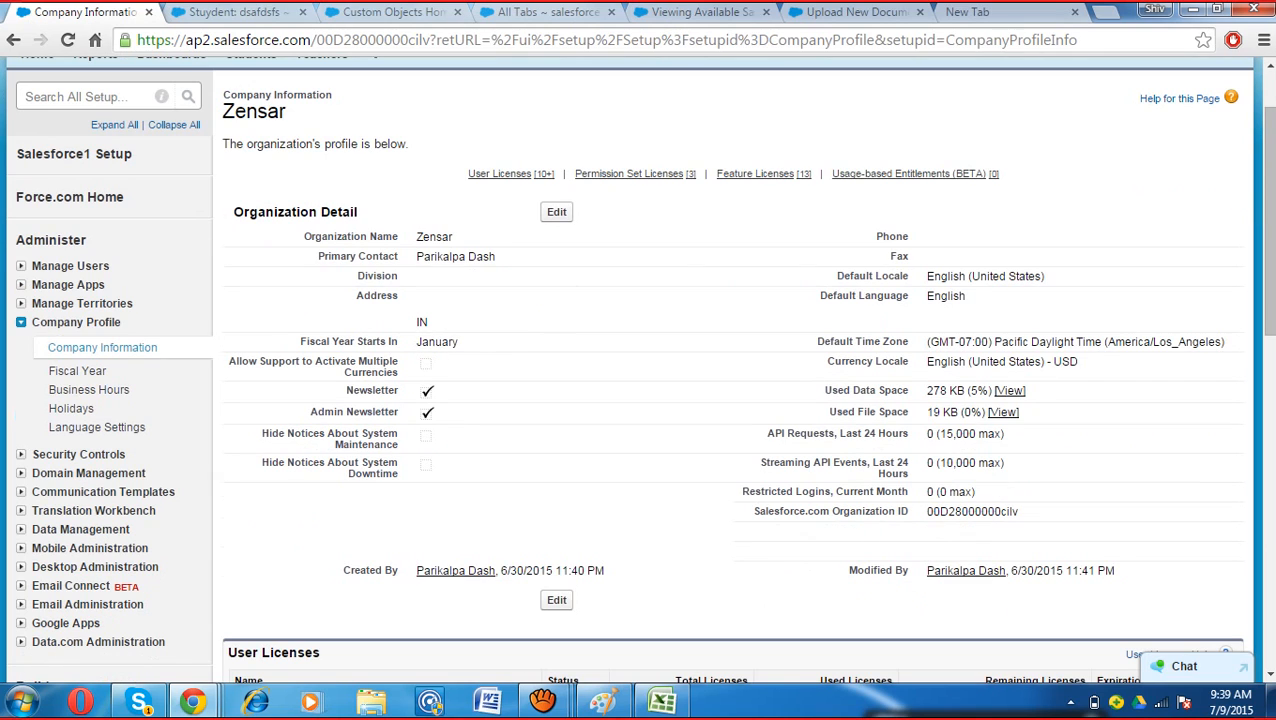
scroll(638, 400, down, 2)
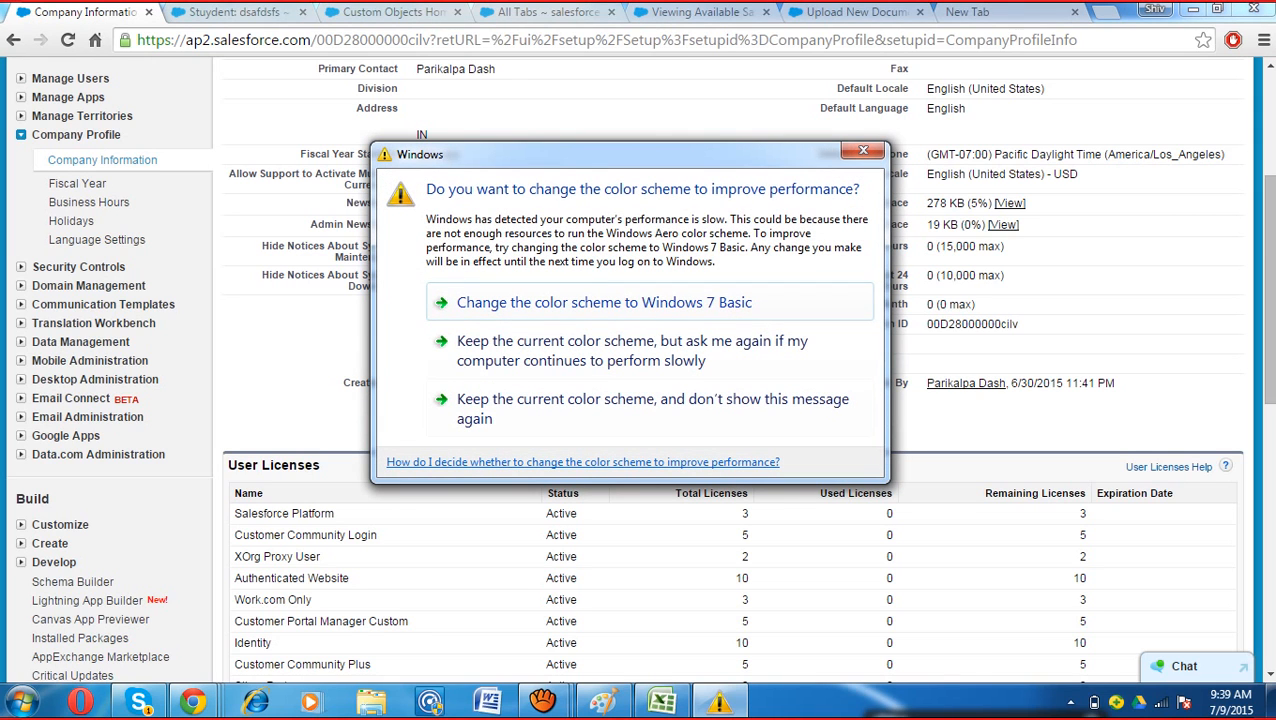
drag(630, 154, 861, 690)
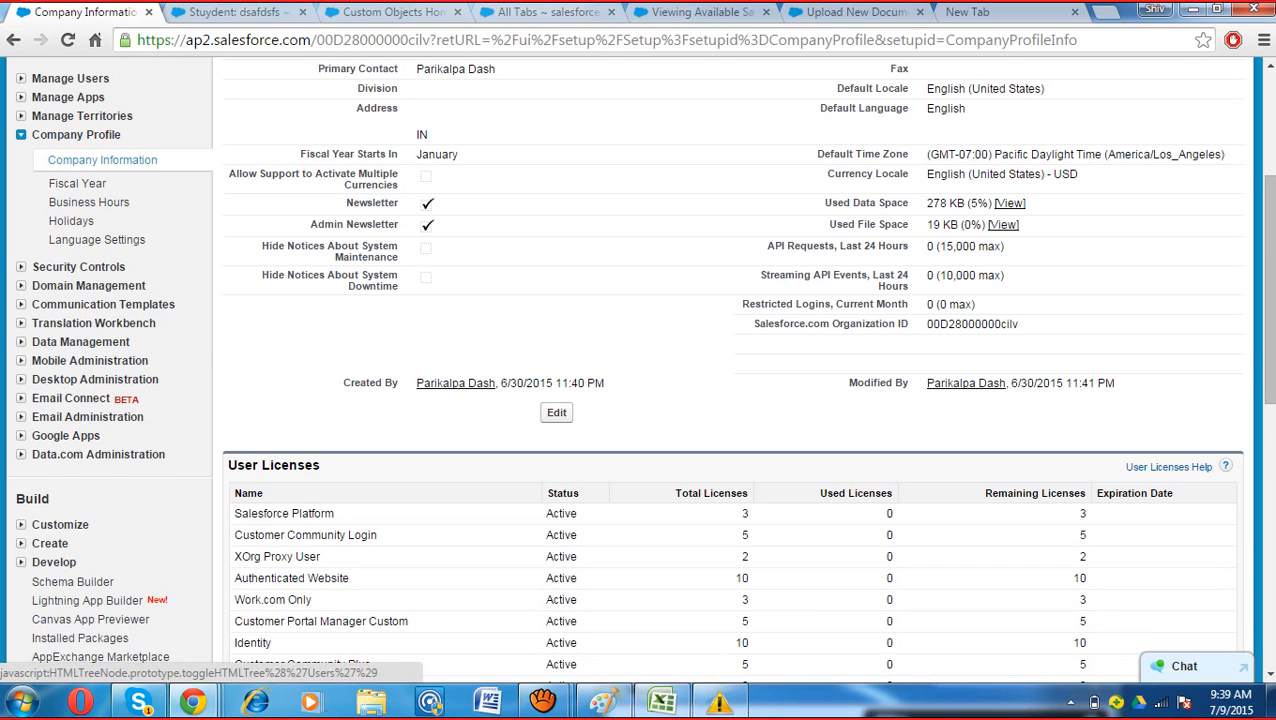
Step: Open the System Administrator's user record for editing from the Users list and examine its settings
click(70, 78)
click(63, 98)
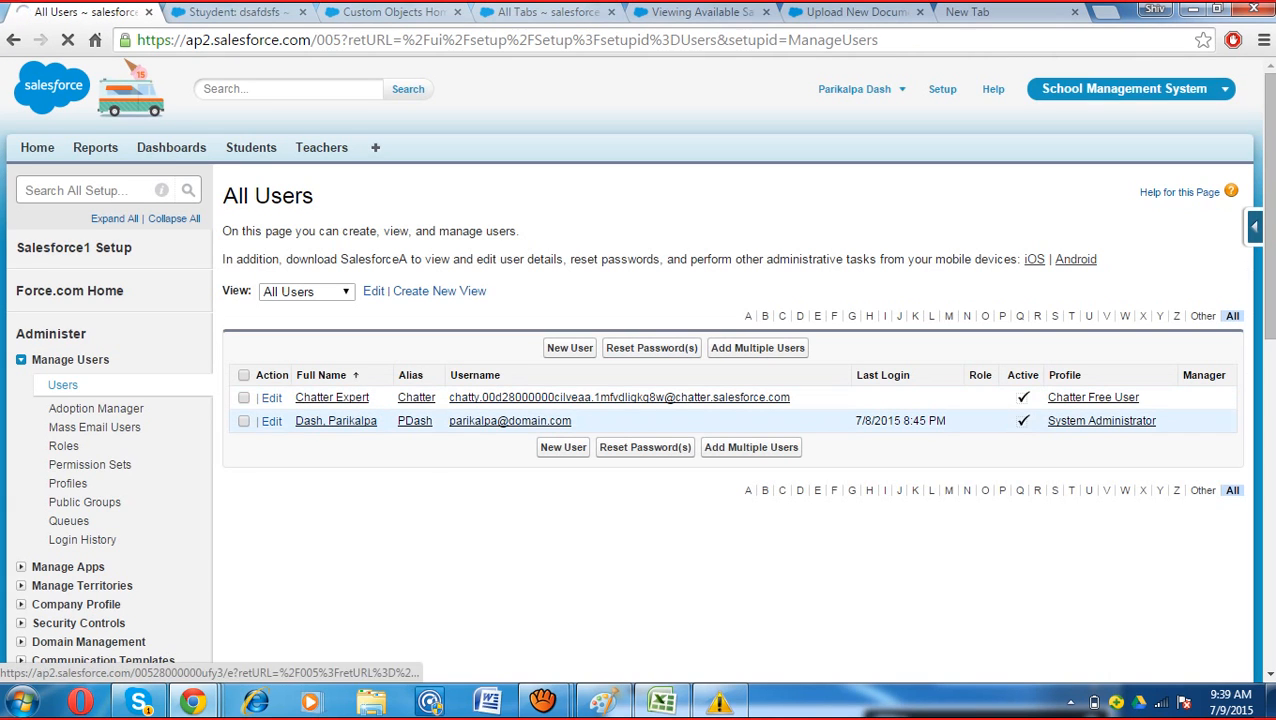
click(271, 421)
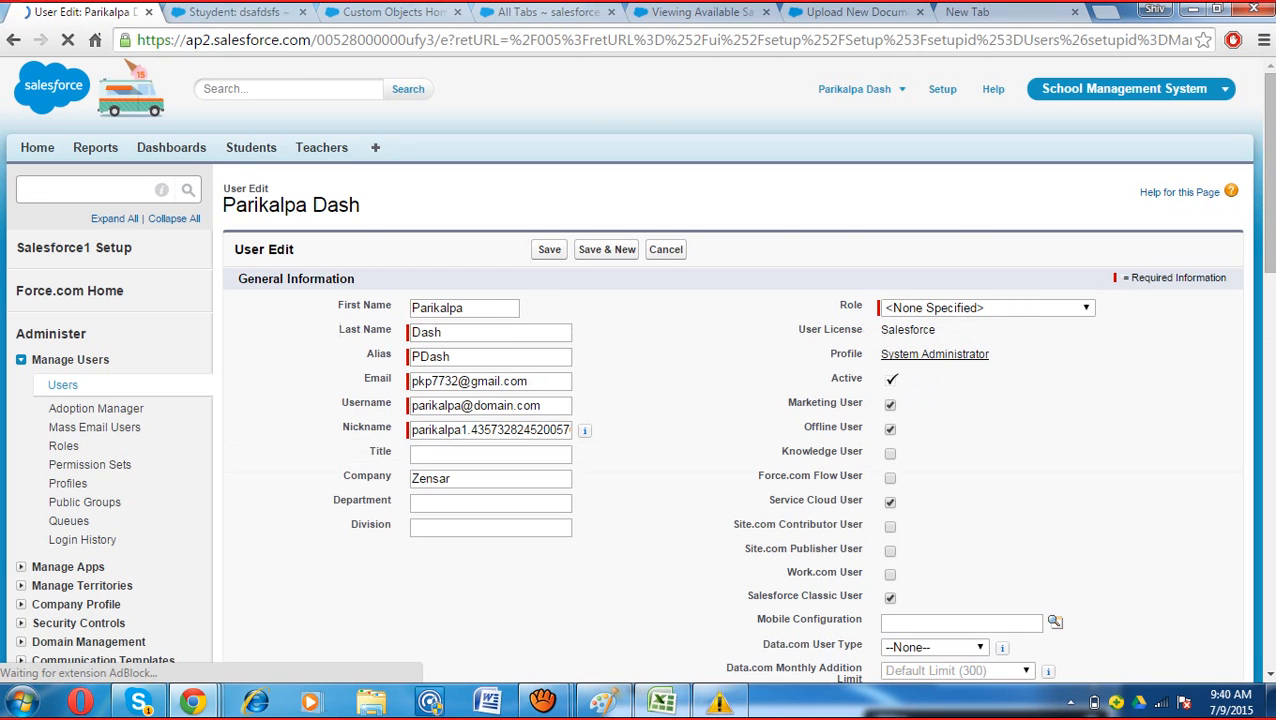
scroll(700, 400, down, 6)
scroll(730, 360, down, 6)
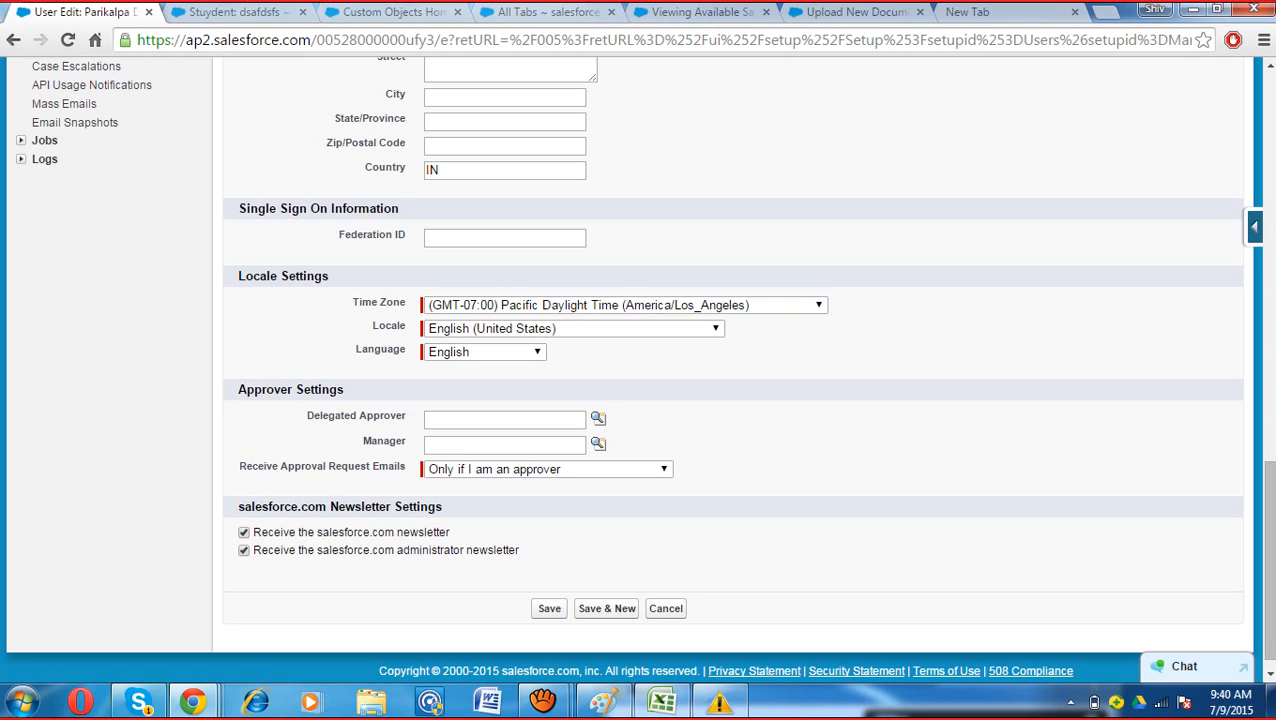
scroll(730, 360, up, 1)
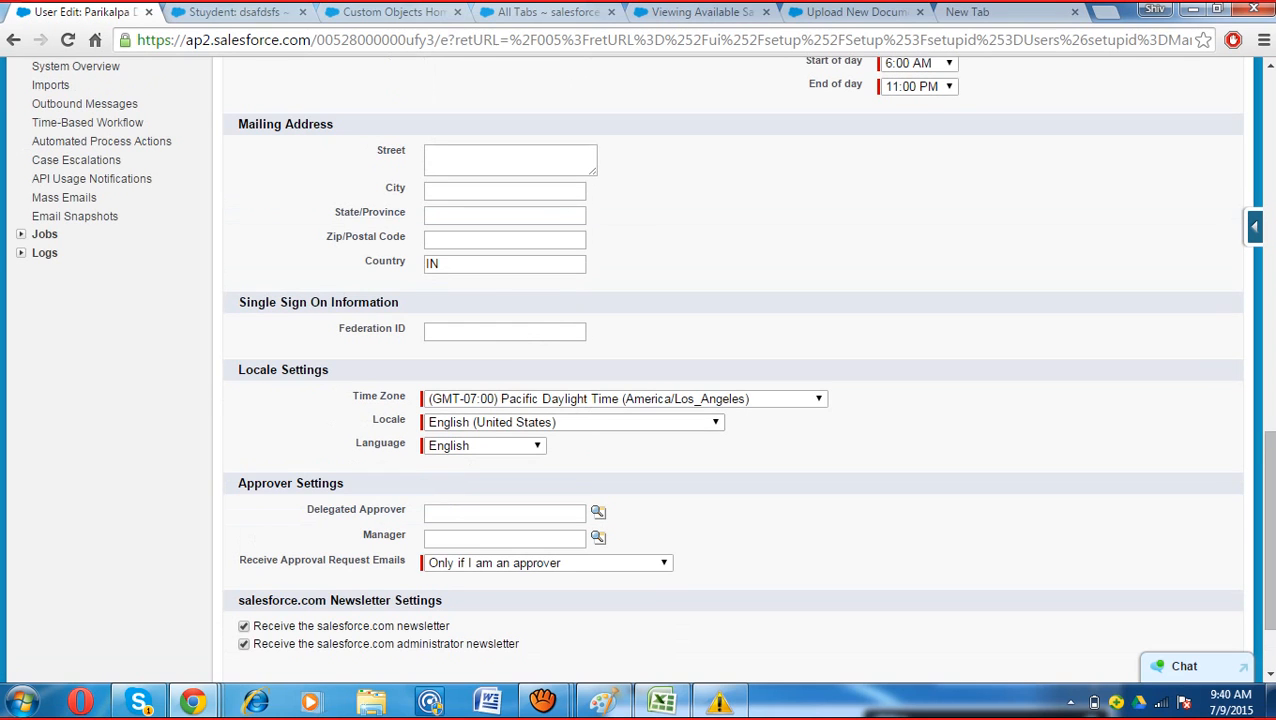
scroll(730, 360, up, 3)
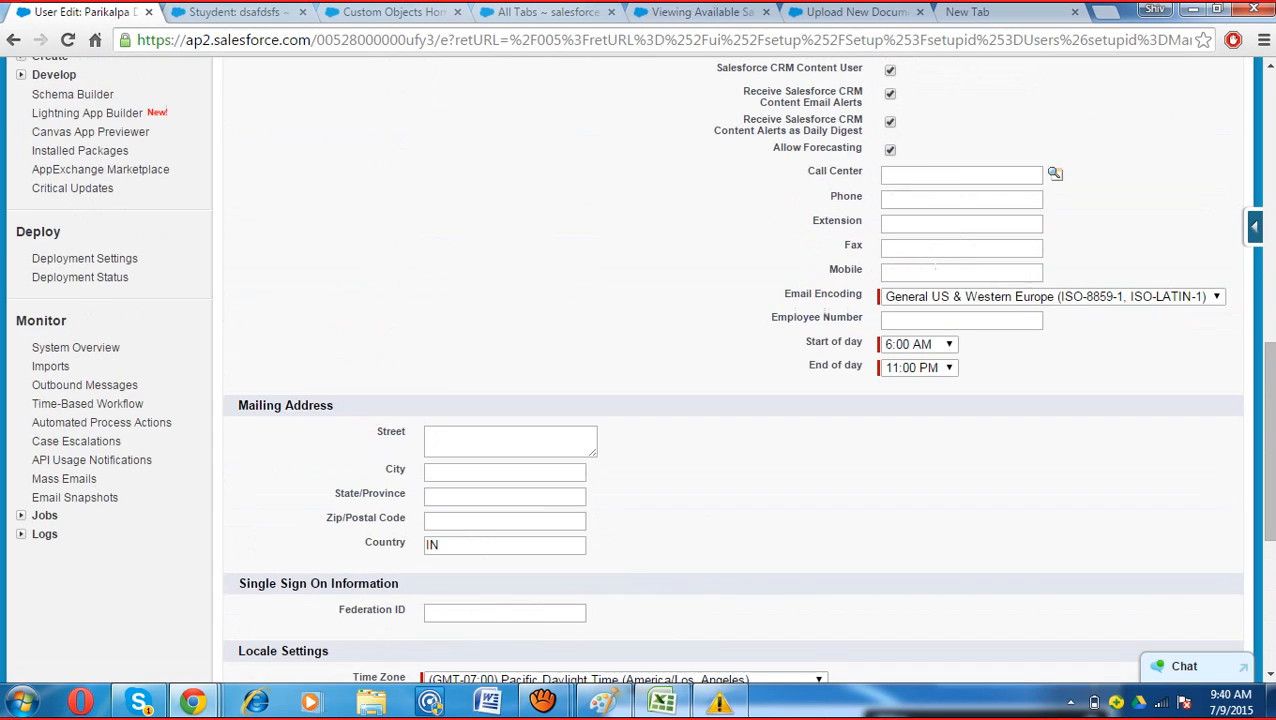
scroll(730, 360, up, 7)
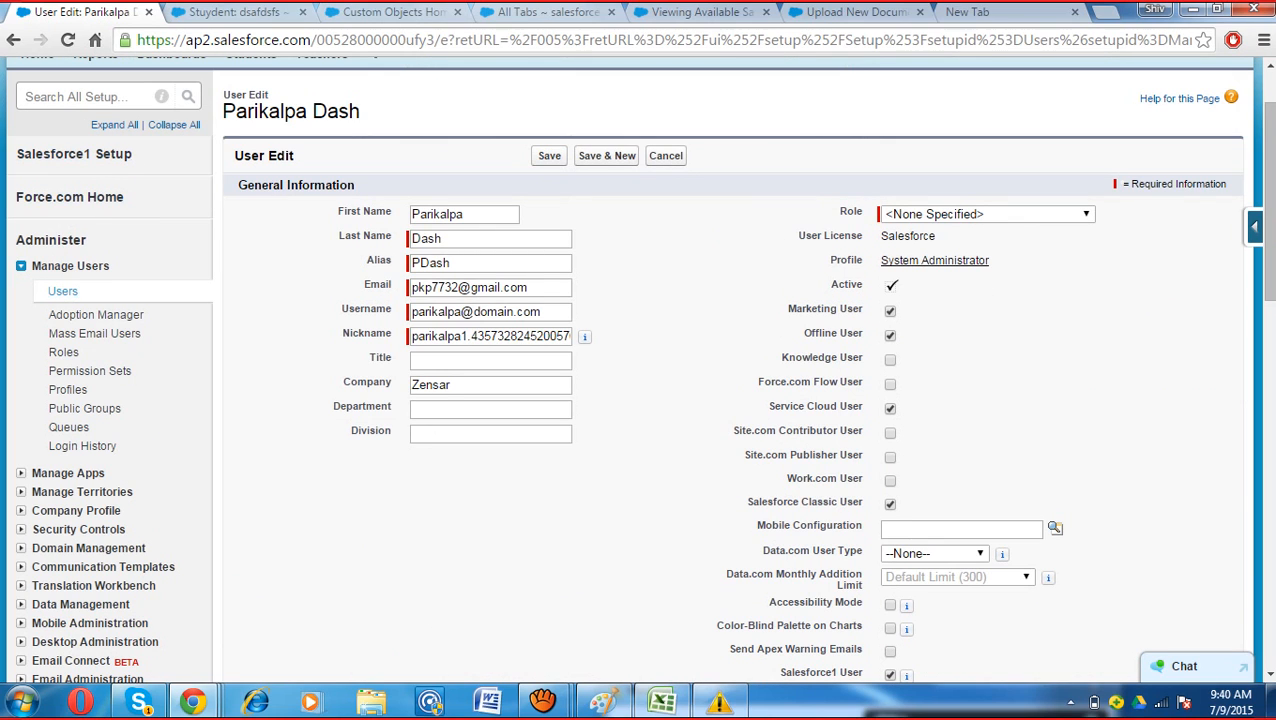
scroll(730, 360, down, 2)
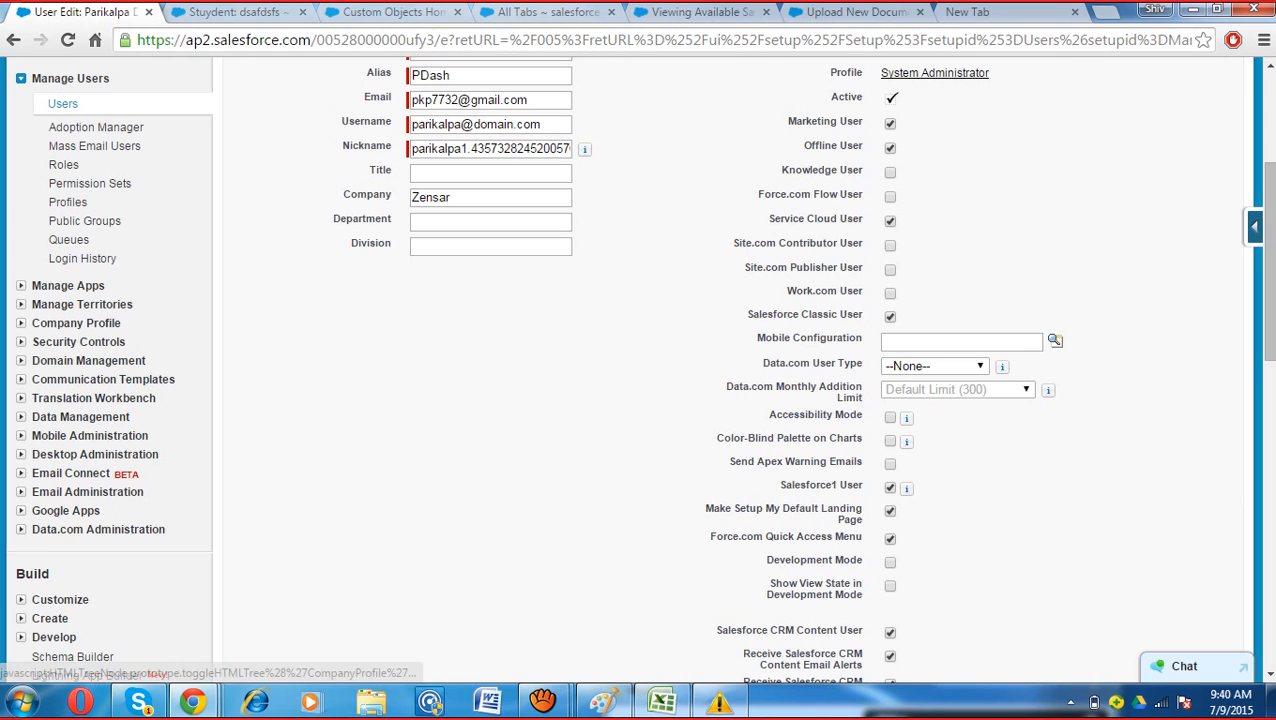
Step: Examine the user record's Locale Settings, including the available Time Zone options, leaving the time zone as is
click(76, 323)
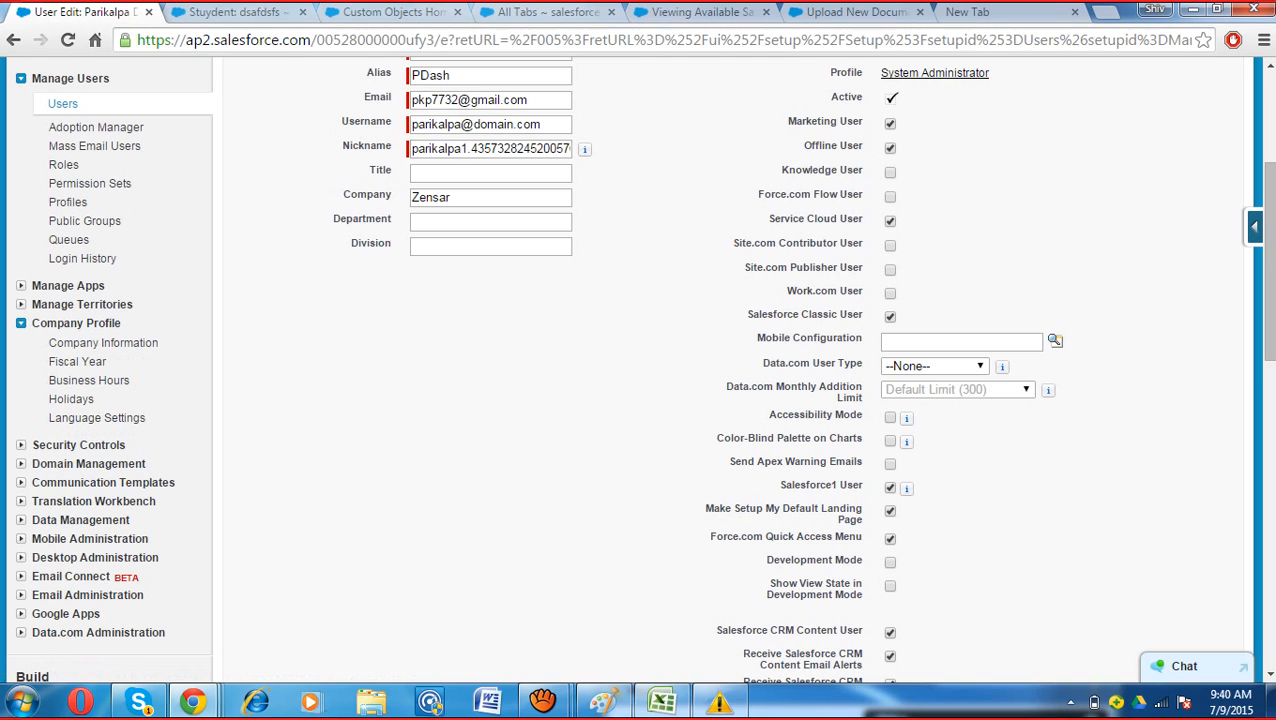
scroll(640, 370, down, 15)
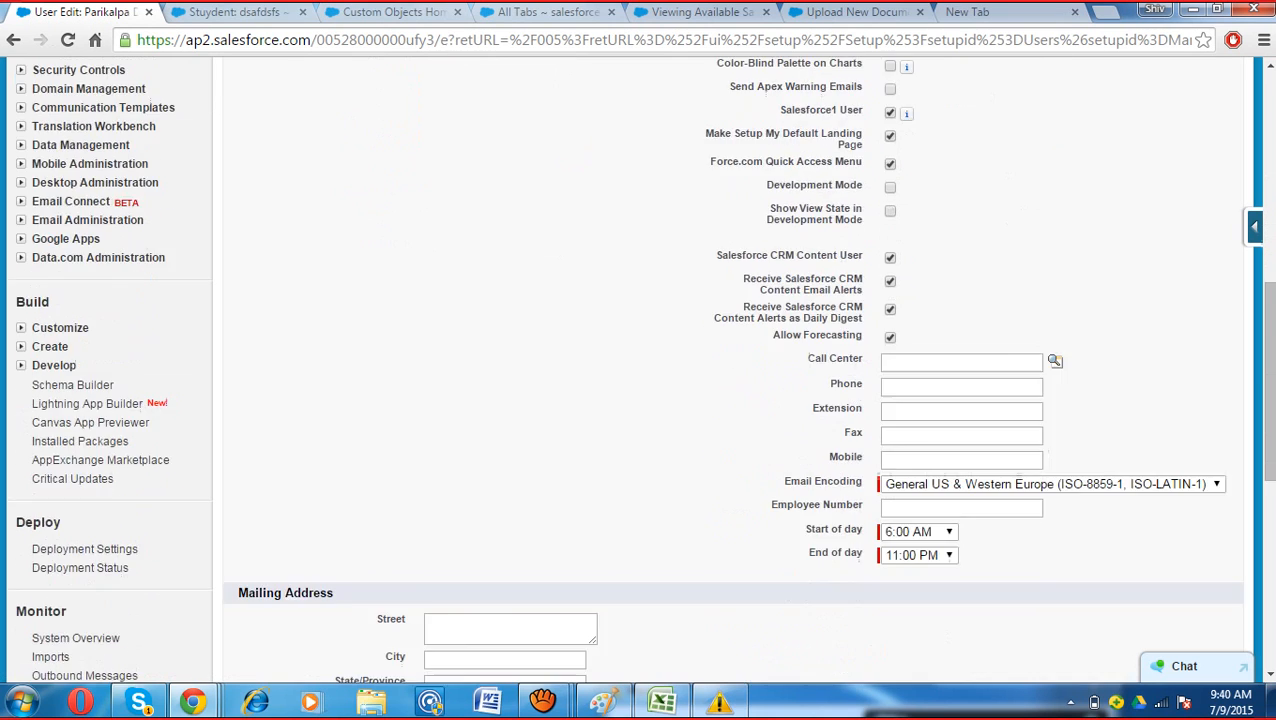
drag(370, 306, 406, 306)
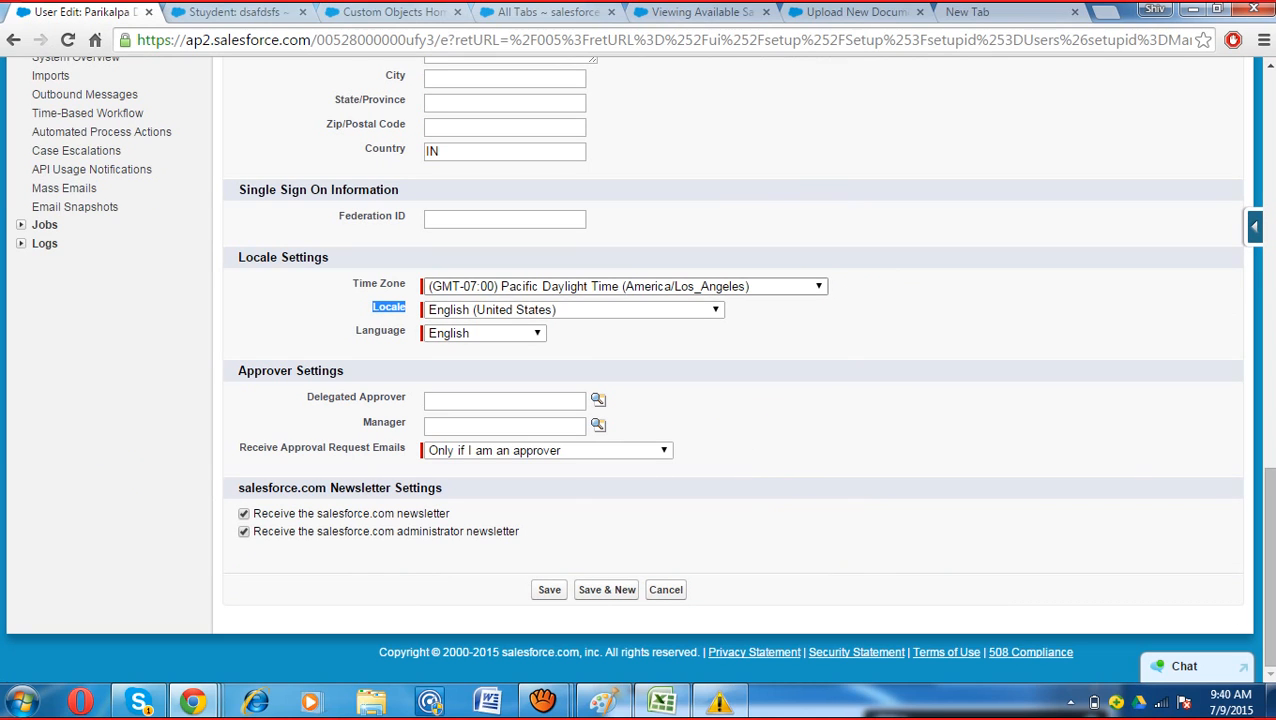
click(626, 286)
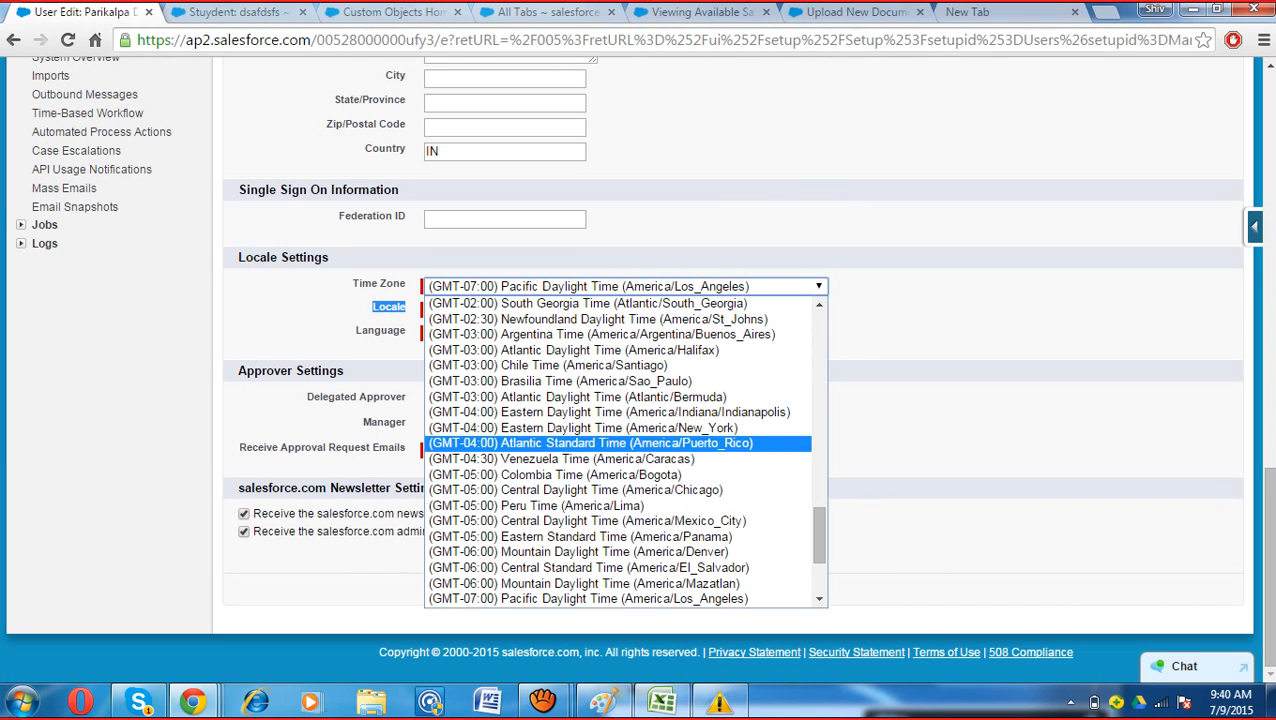
click(920, 408)
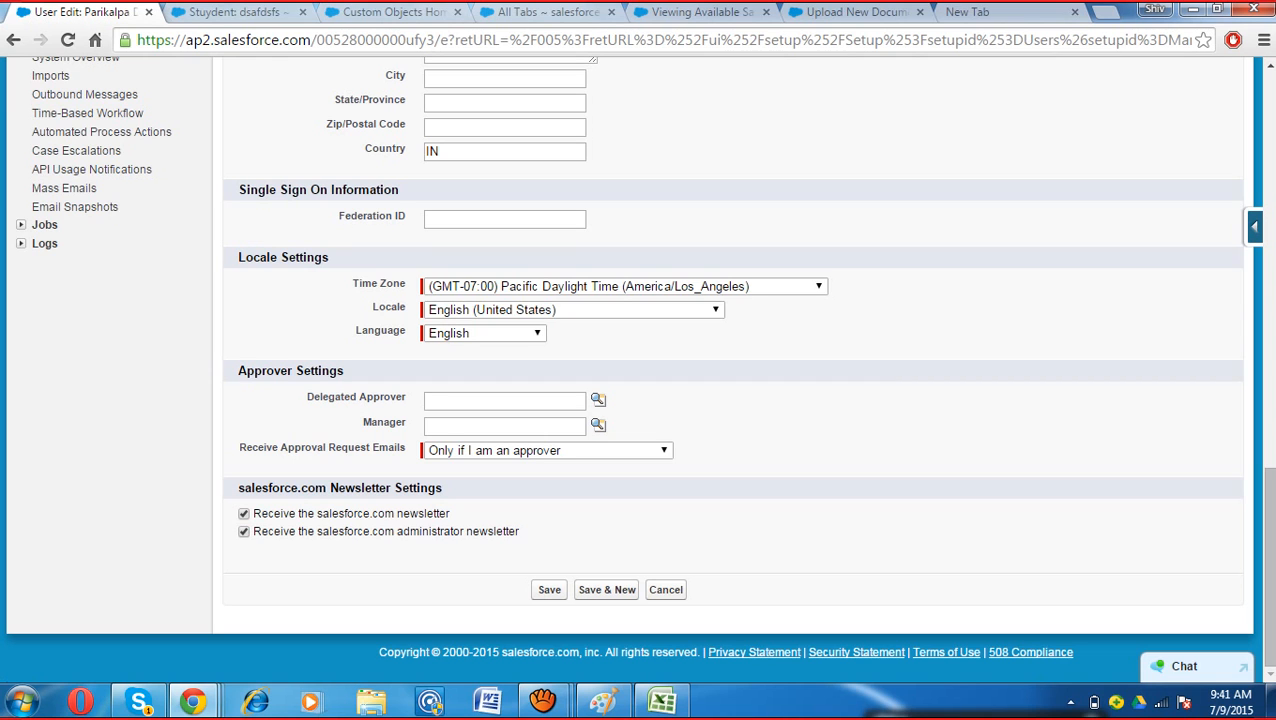
Step: Return to the Company Information page and open the organization profile for editing
scroll(730, 370, up, 5)
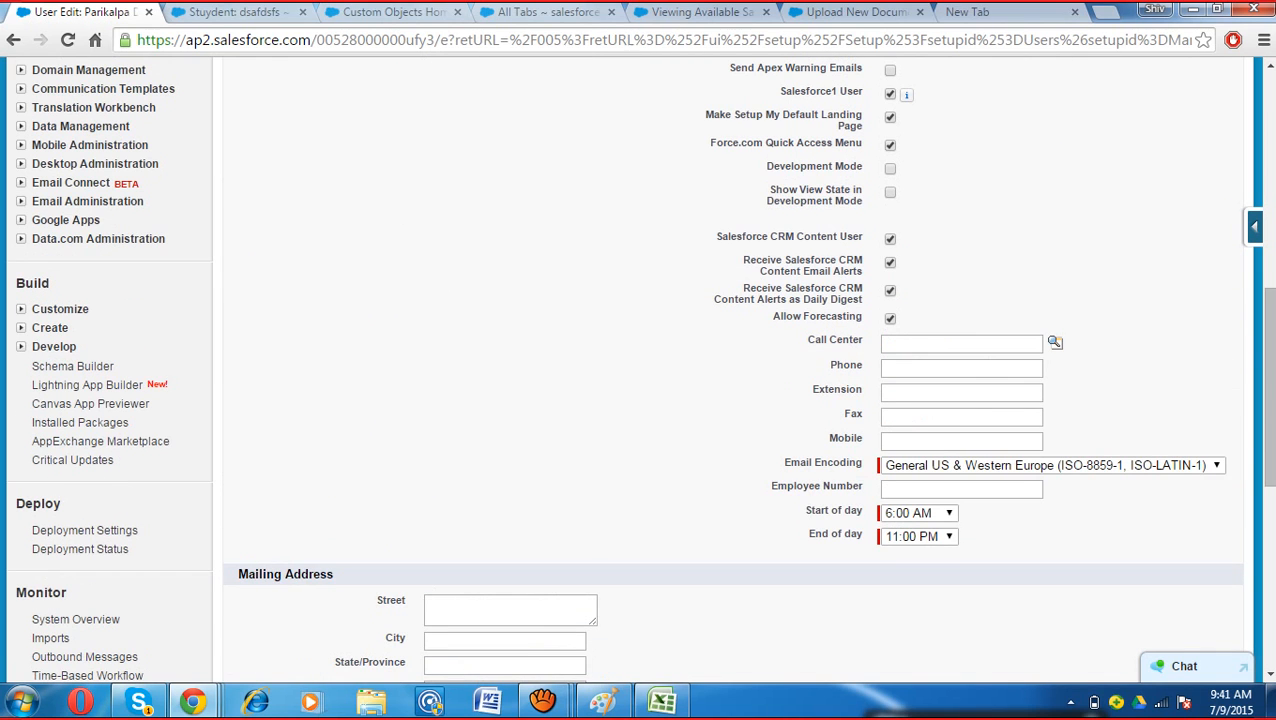
scroll(110, 305, up, 3)
click(103, 230)
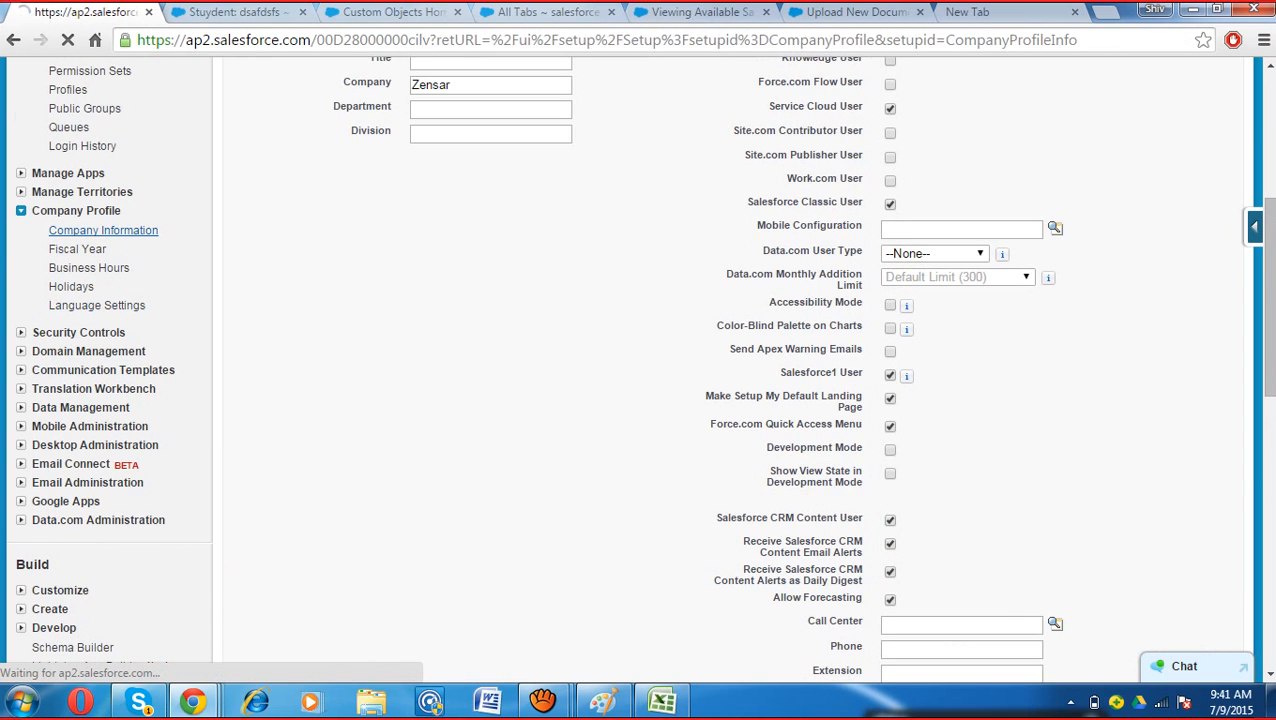
scroll(640, 370, down, 2)
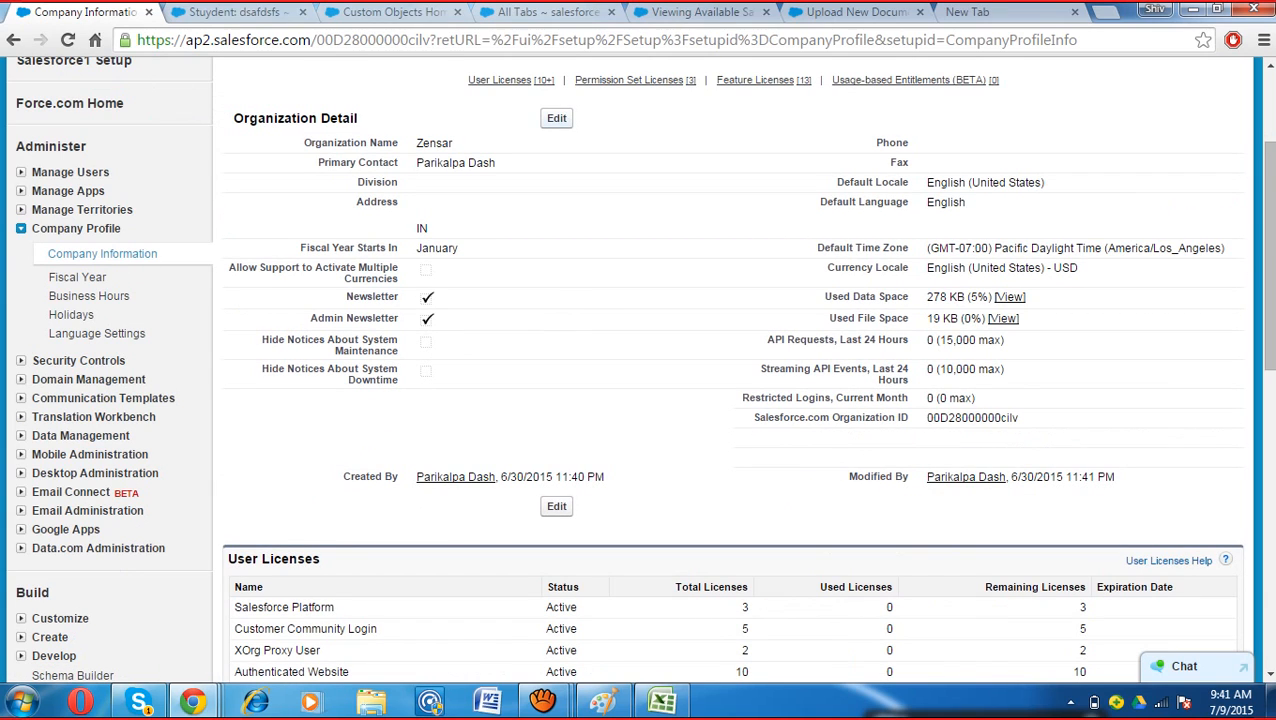
click(556, 118)
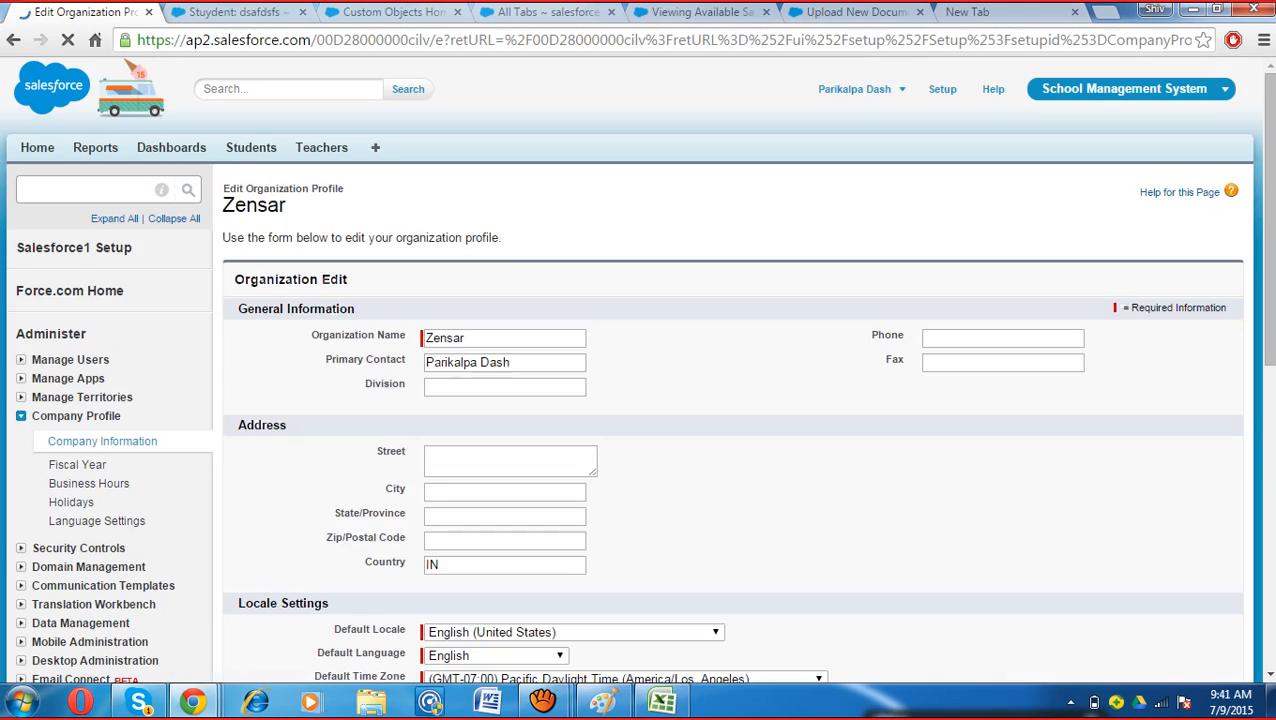
scroll(730, 400, down, 3)
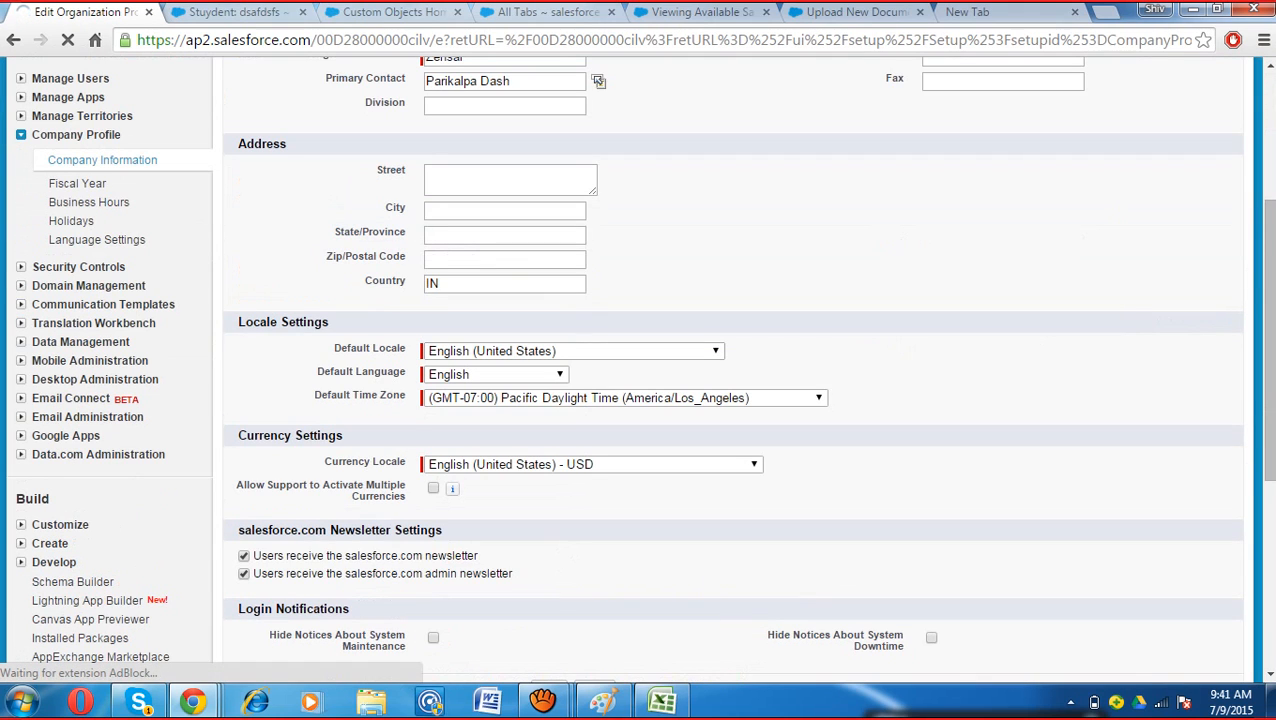
Step: Set the organization's Currency Locale to Hindi (India) - INR
drag(325, 462, 424, 464)
click(593, 464)
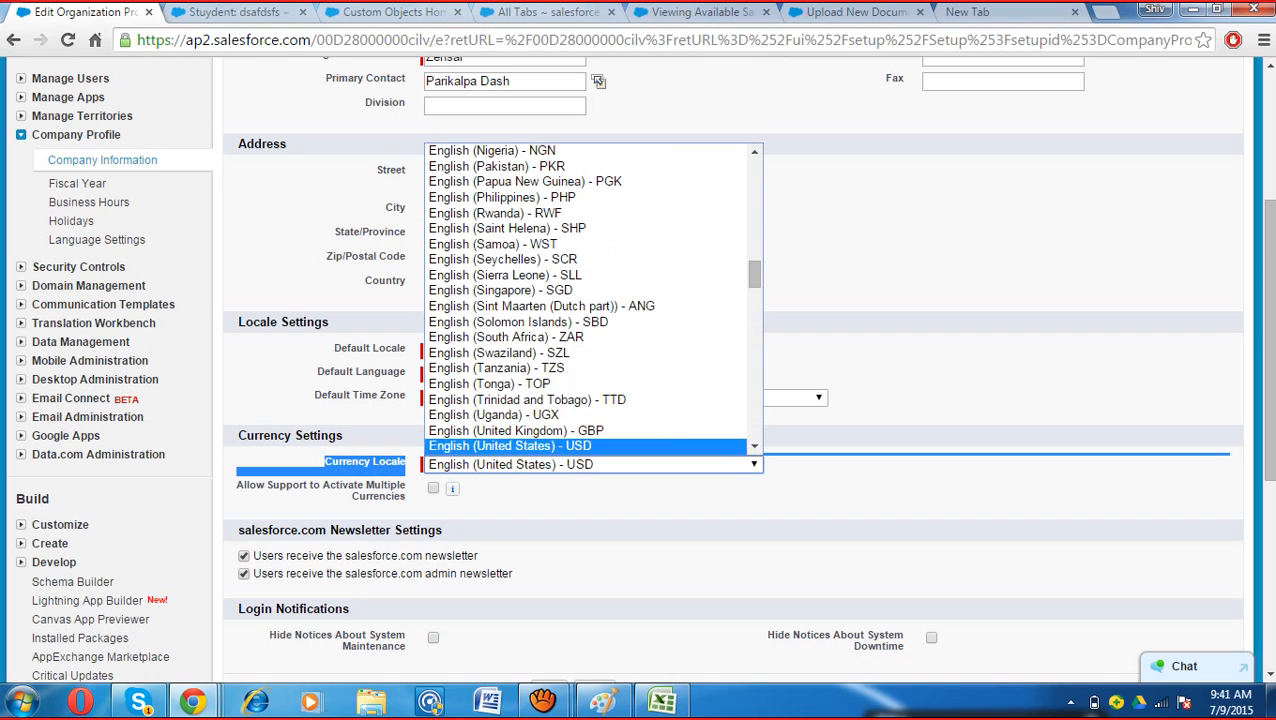
scroll(590, 300, up, 1)
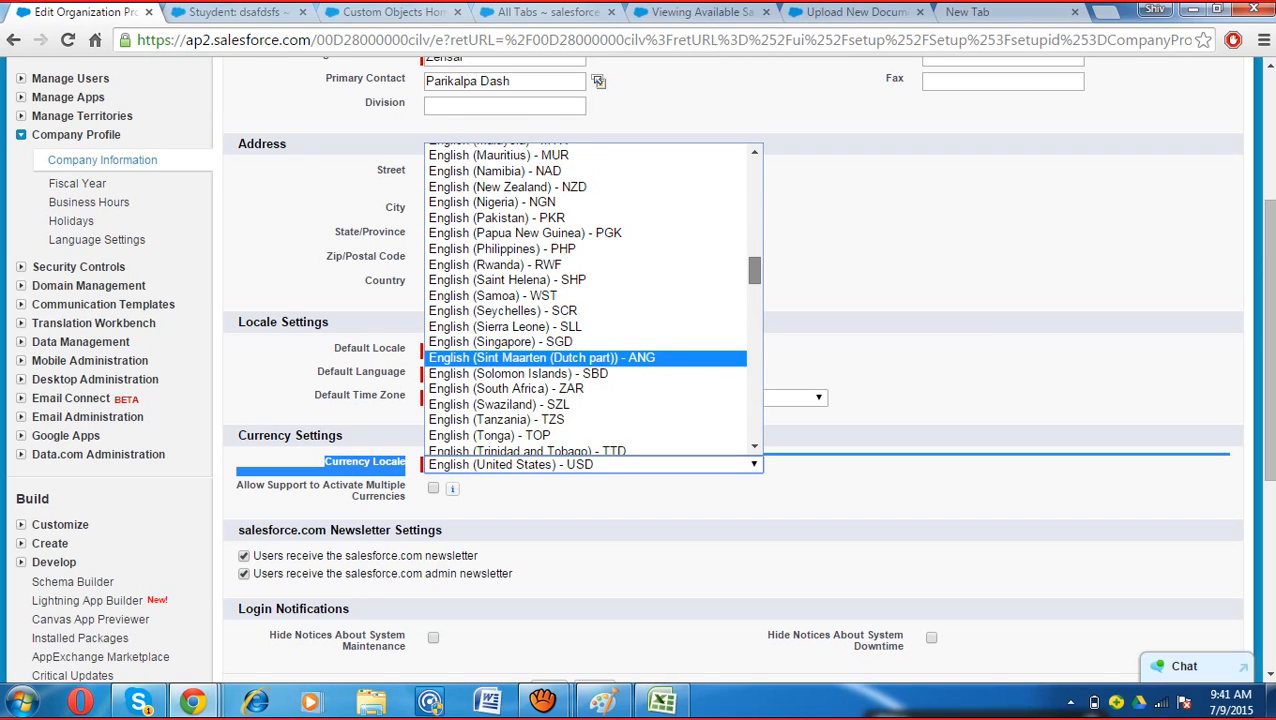
scroll(590, 300, down, 6)
scroll(590, 300, down, 8)
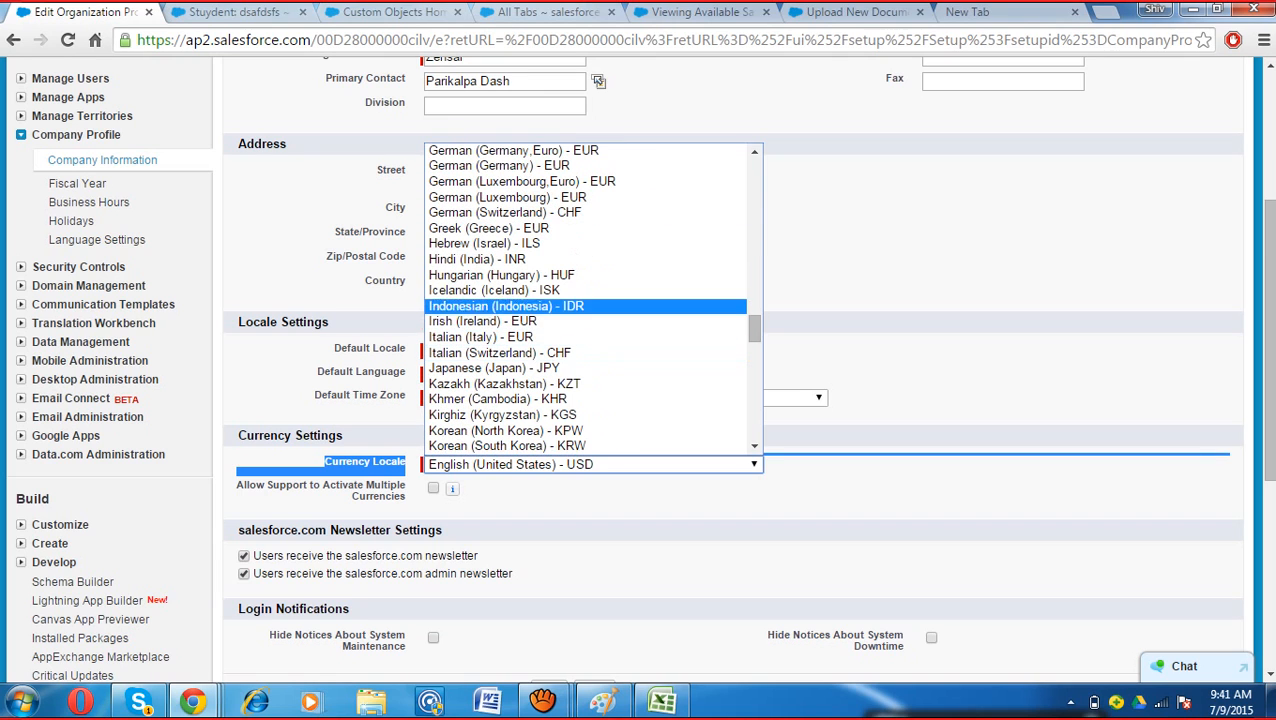
click(480, 259)
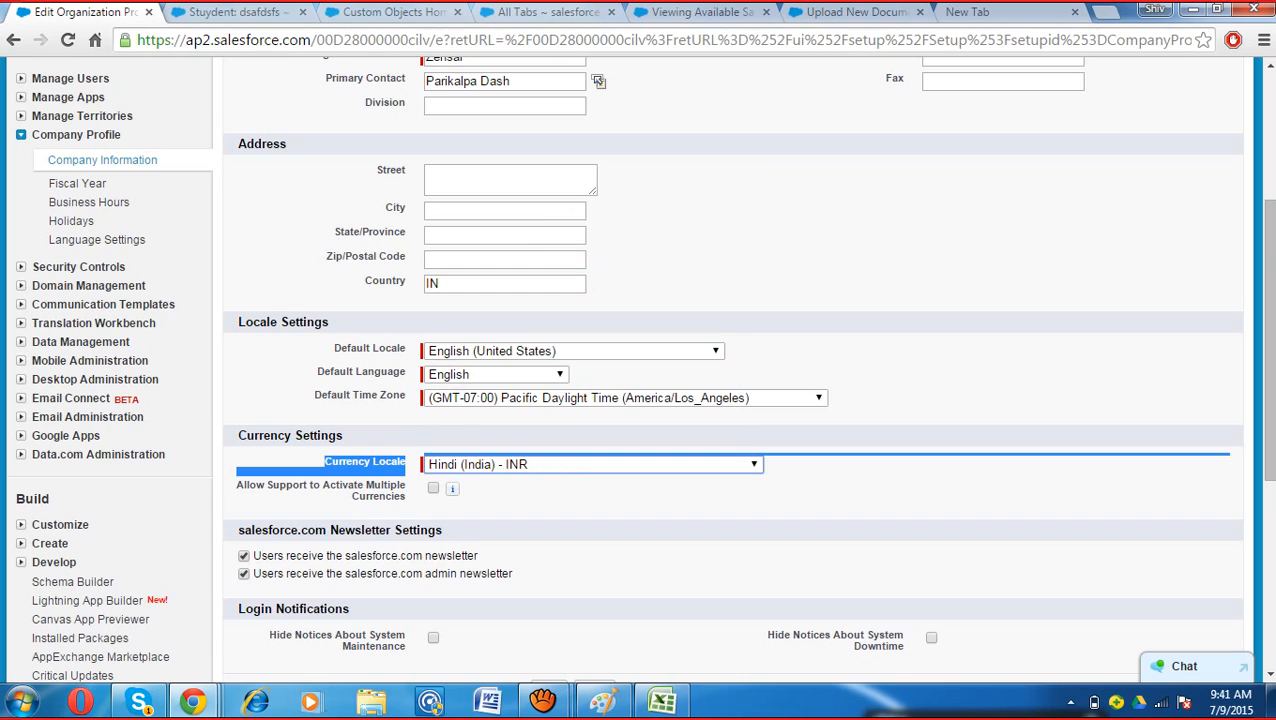
Step: Set the organization's Currency Locale to English (India) - INR
scroll(730, 400, down, 3)
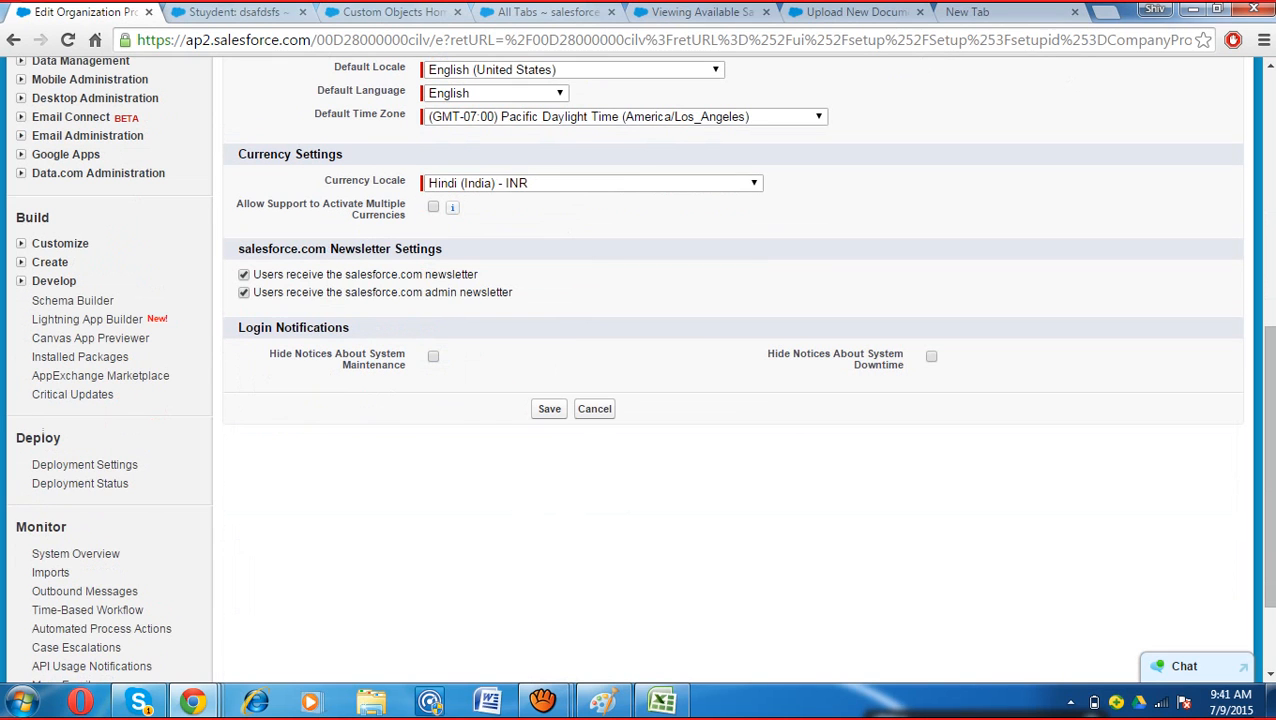
click(590, 183)
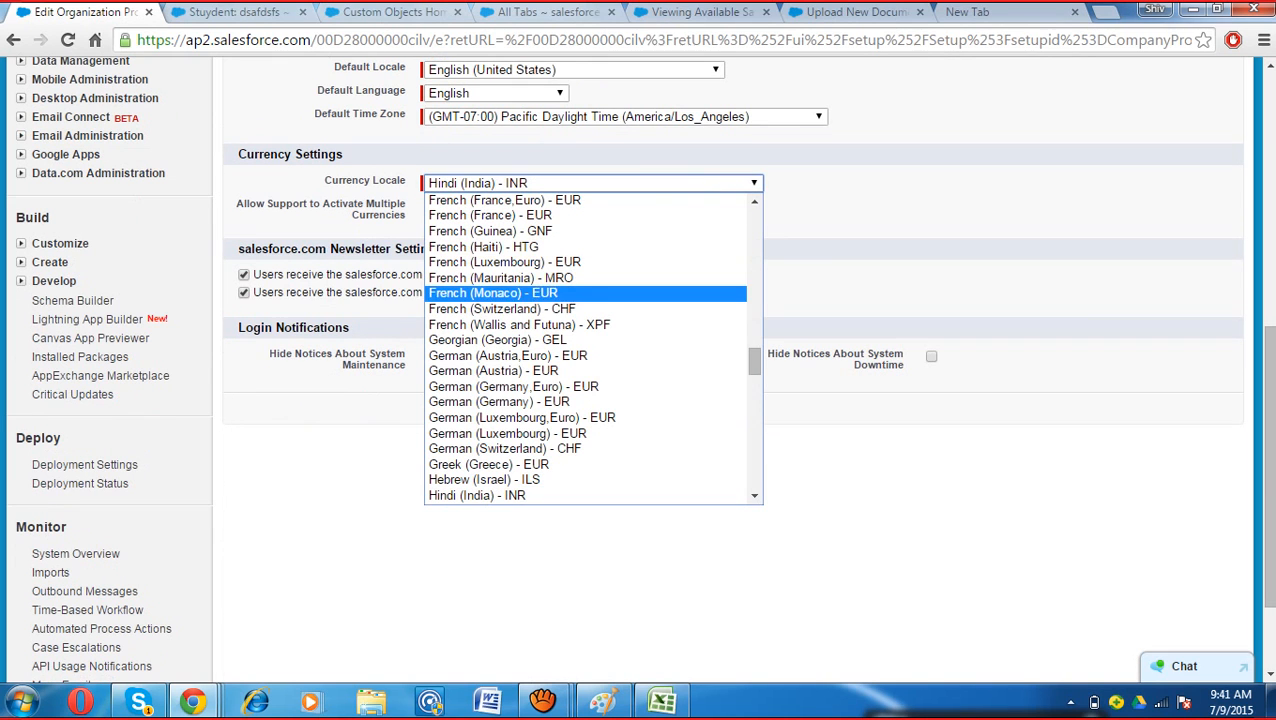
key(e)
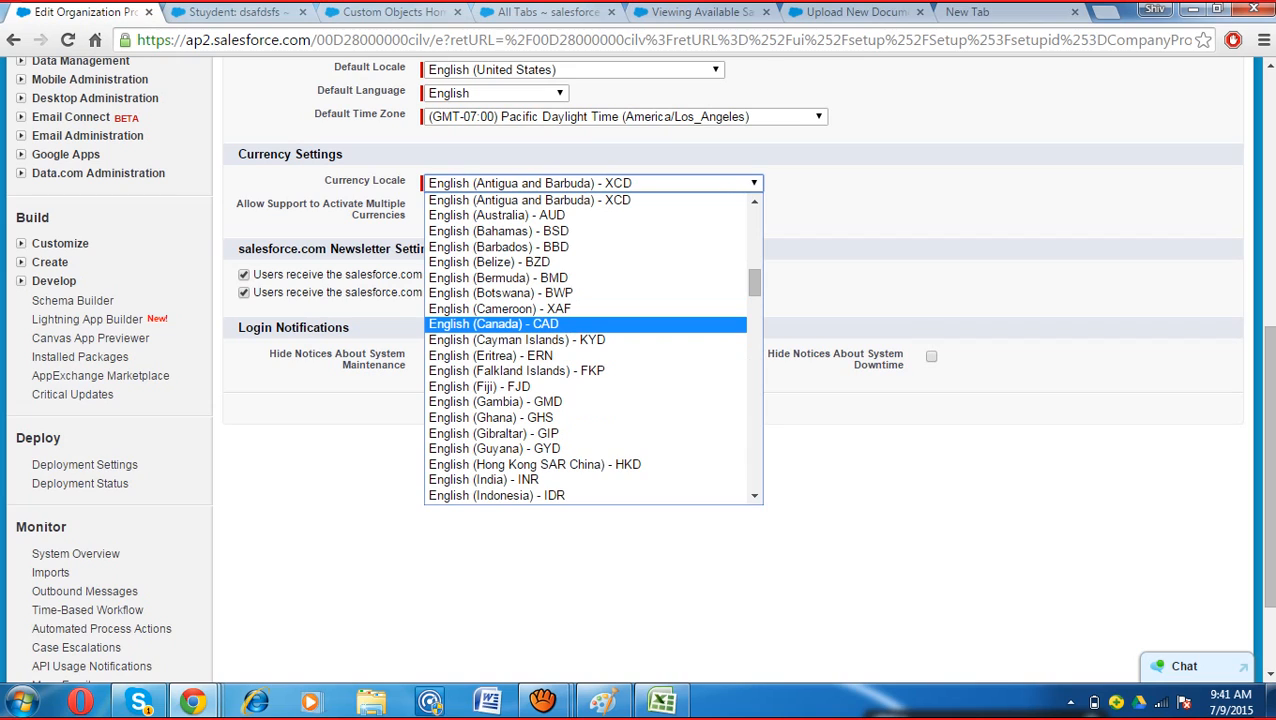
key(Down)
key(Down)
key(Down)
key(Down)
key(Down)
key(Down)
key(Down)
key(Down)
key(Down)
key(Down)
key(Return)
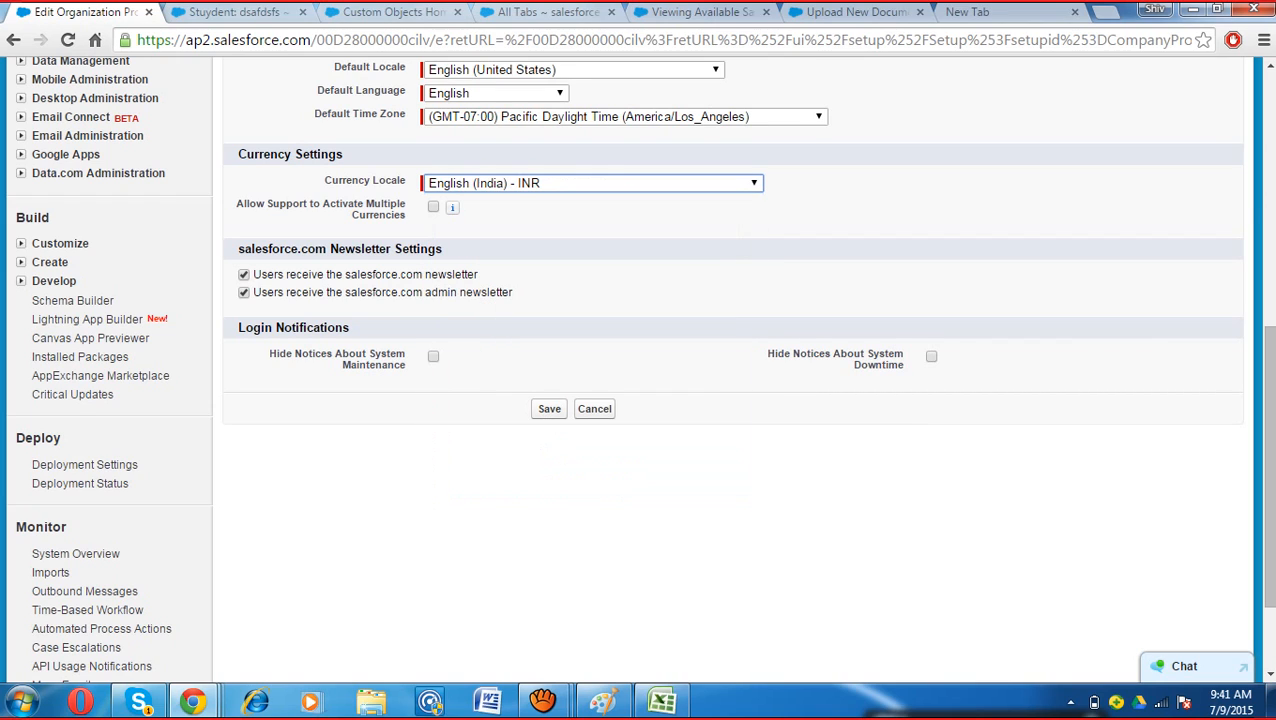
Step: Save the organization profile with the new Currency Locale and accept the currency symbol change
click(838, 204)
click(549, 409)
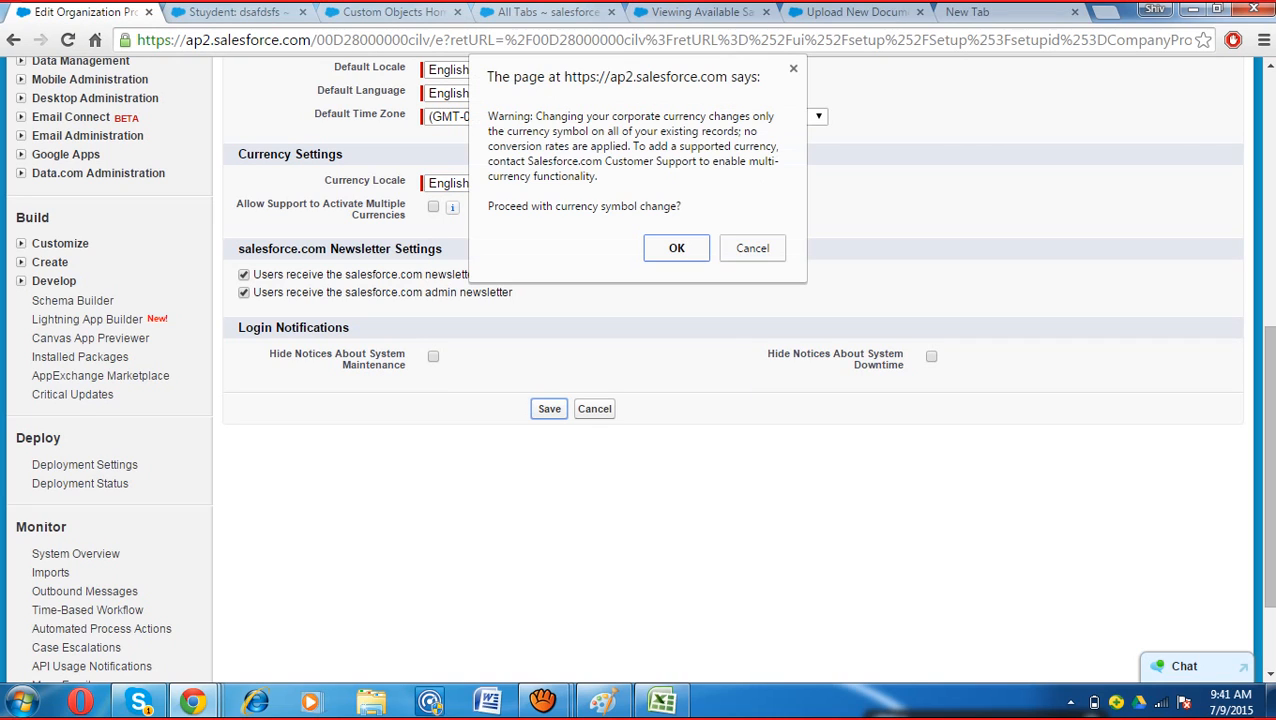
key(Return)
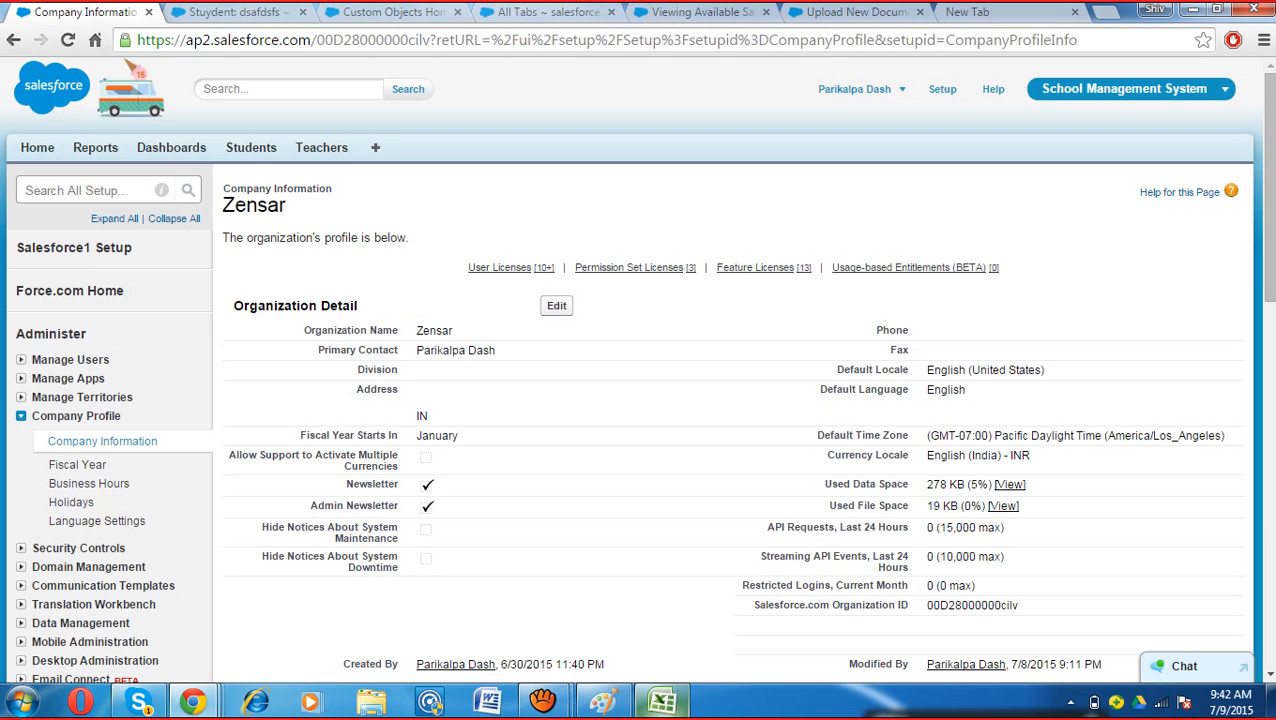
Step: Switch to aTube Catcher and bring up its Screen capture controls, clearing the Windows color scheme prompts out of the way
mouse_move(543, 702)
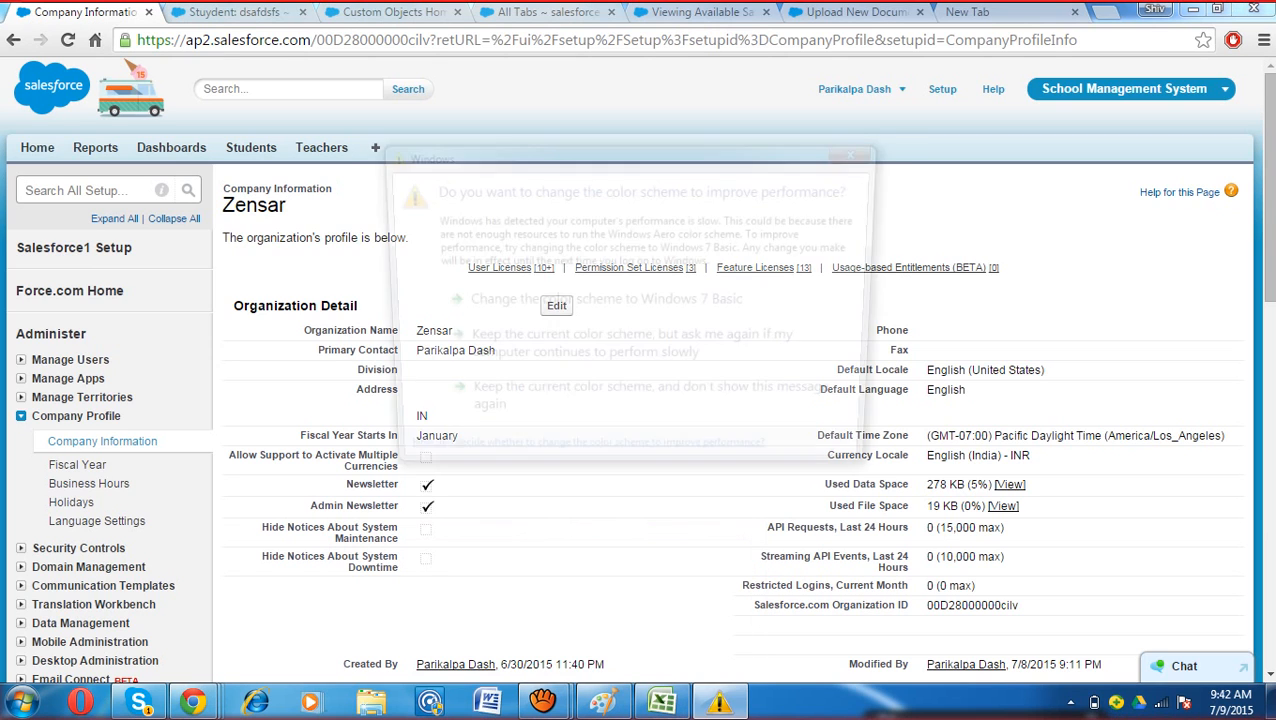
click(863, 150)
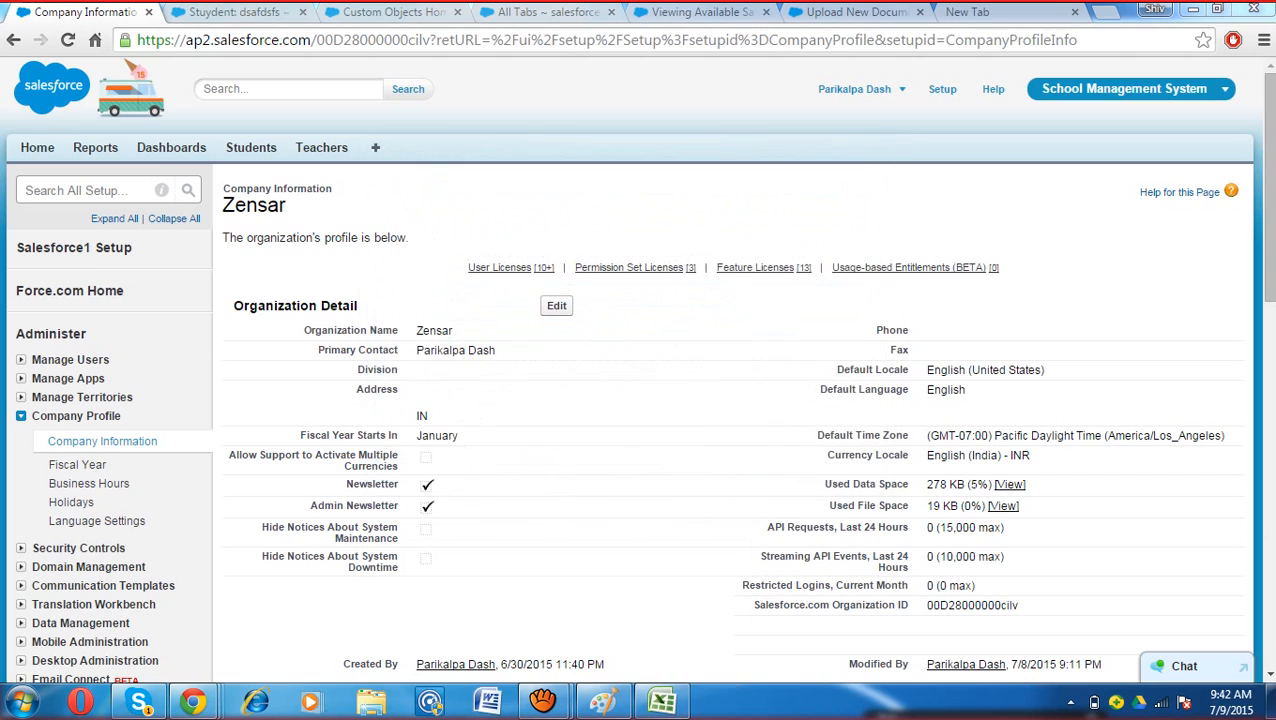
mouse_move(543, 702)
click(443, 600)
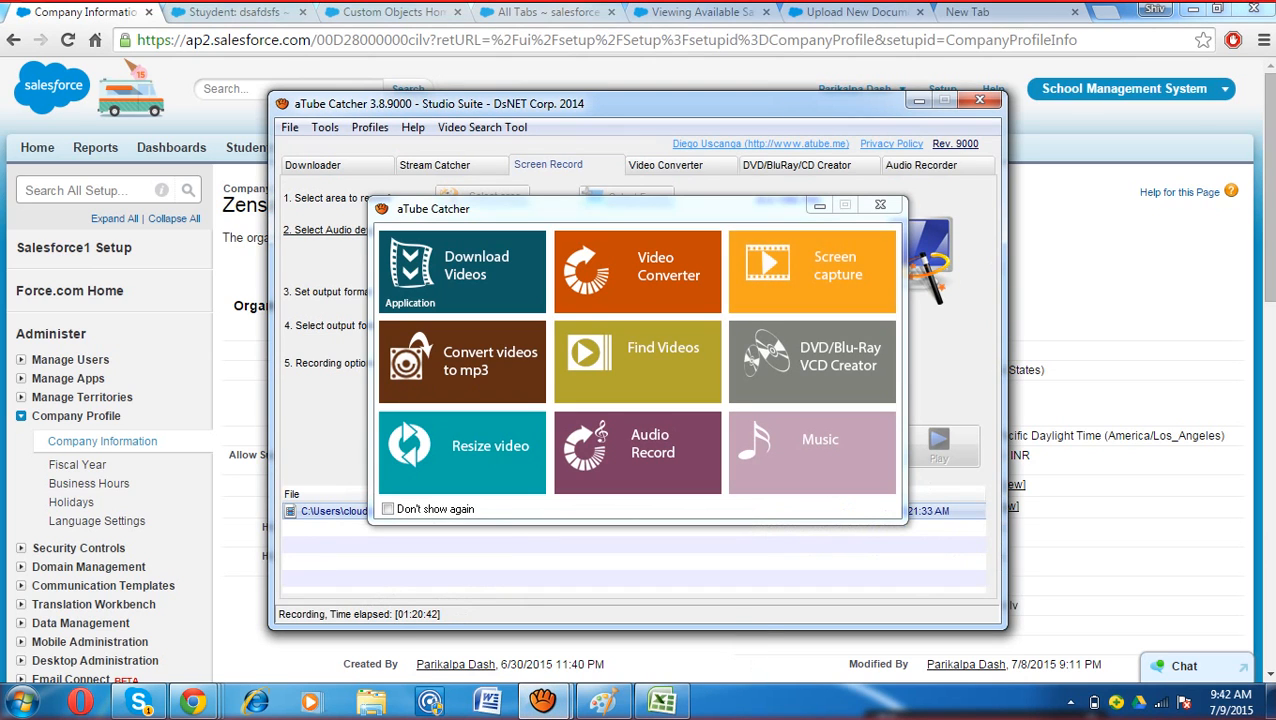
click(812, 270)
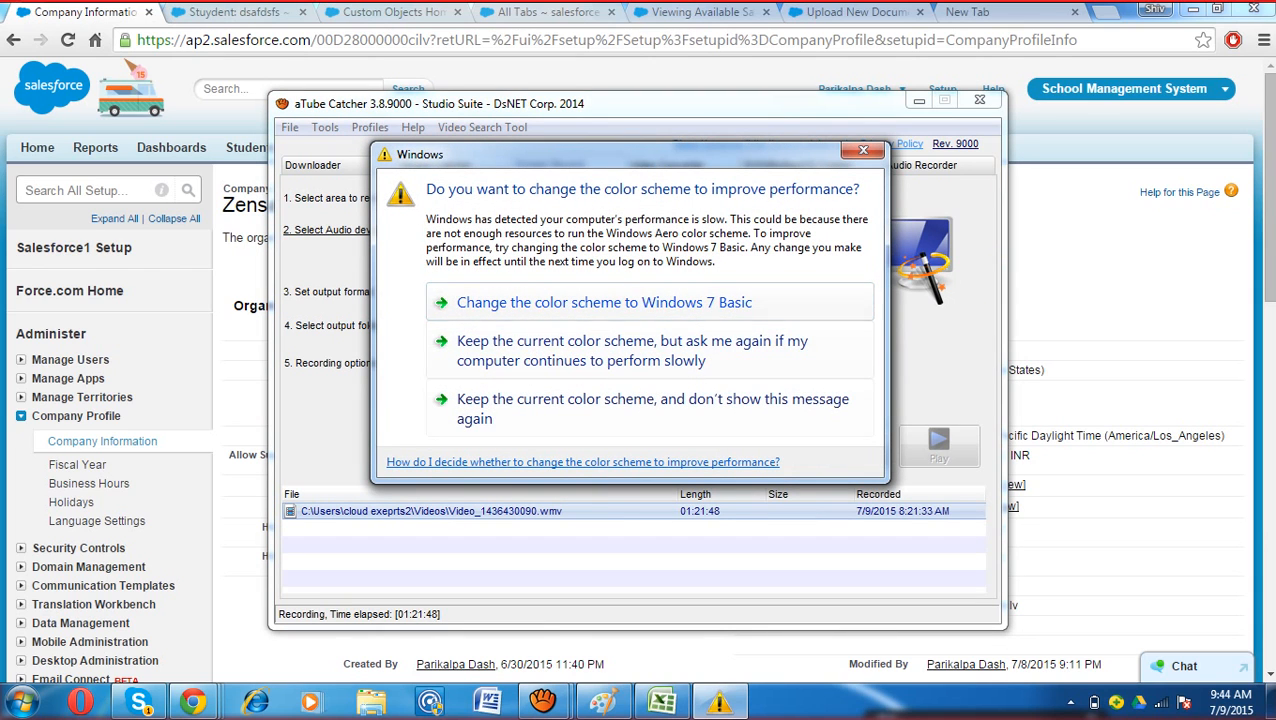
drag(620, 154, 810, 687)
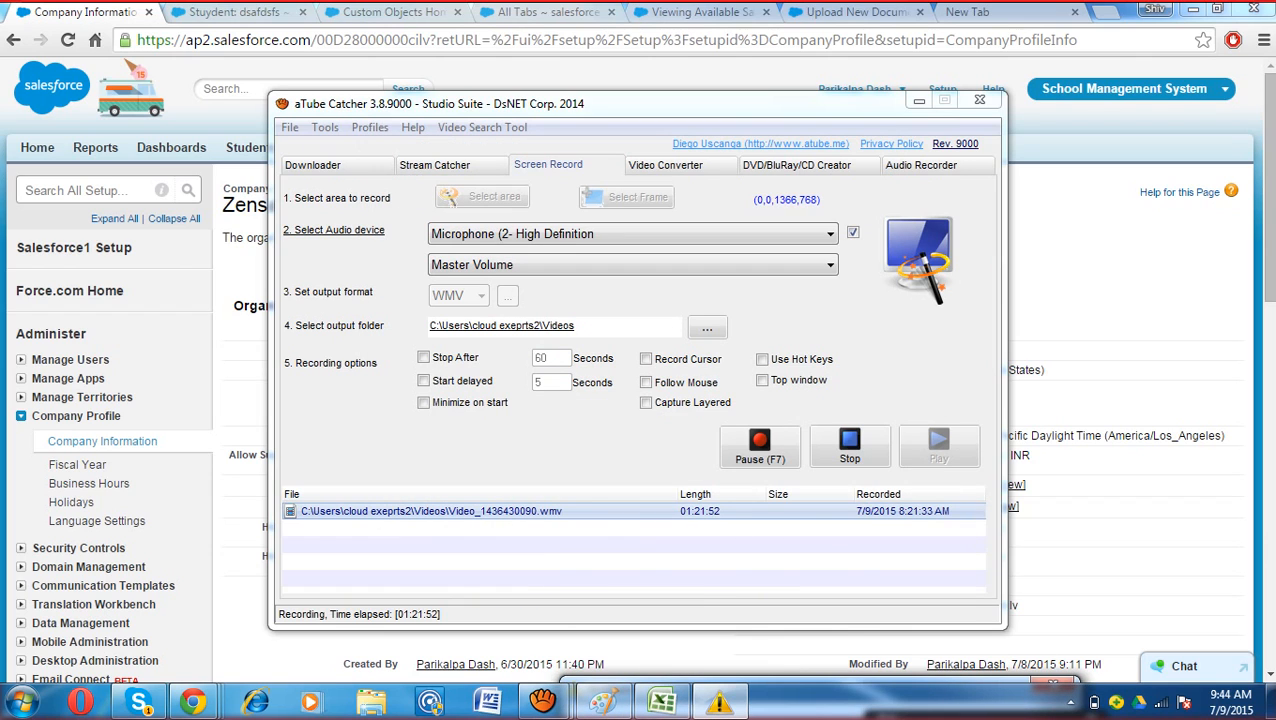